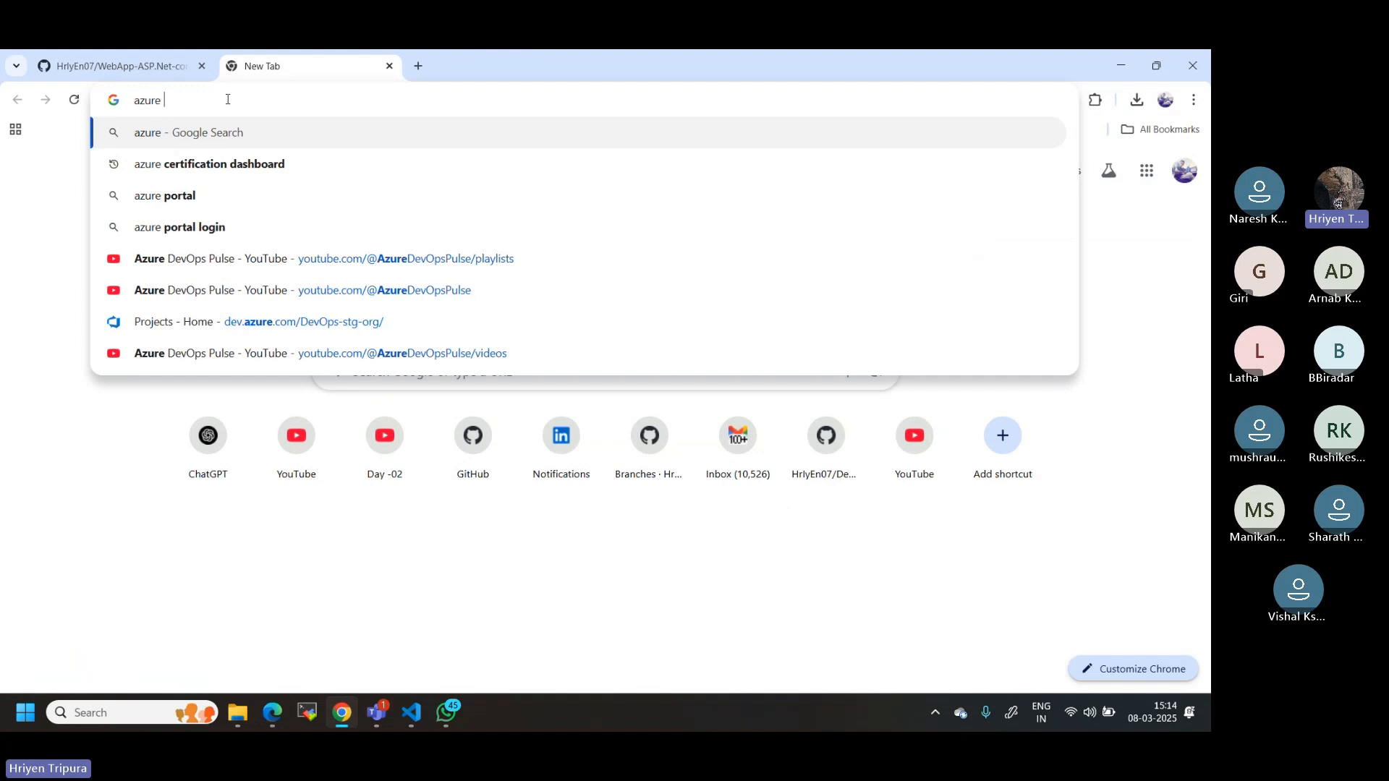
# Fill the tab's address bar with the dev.azure.com/DevOps-stg-org/ organization address.
pyautogui.press('BackSpace')
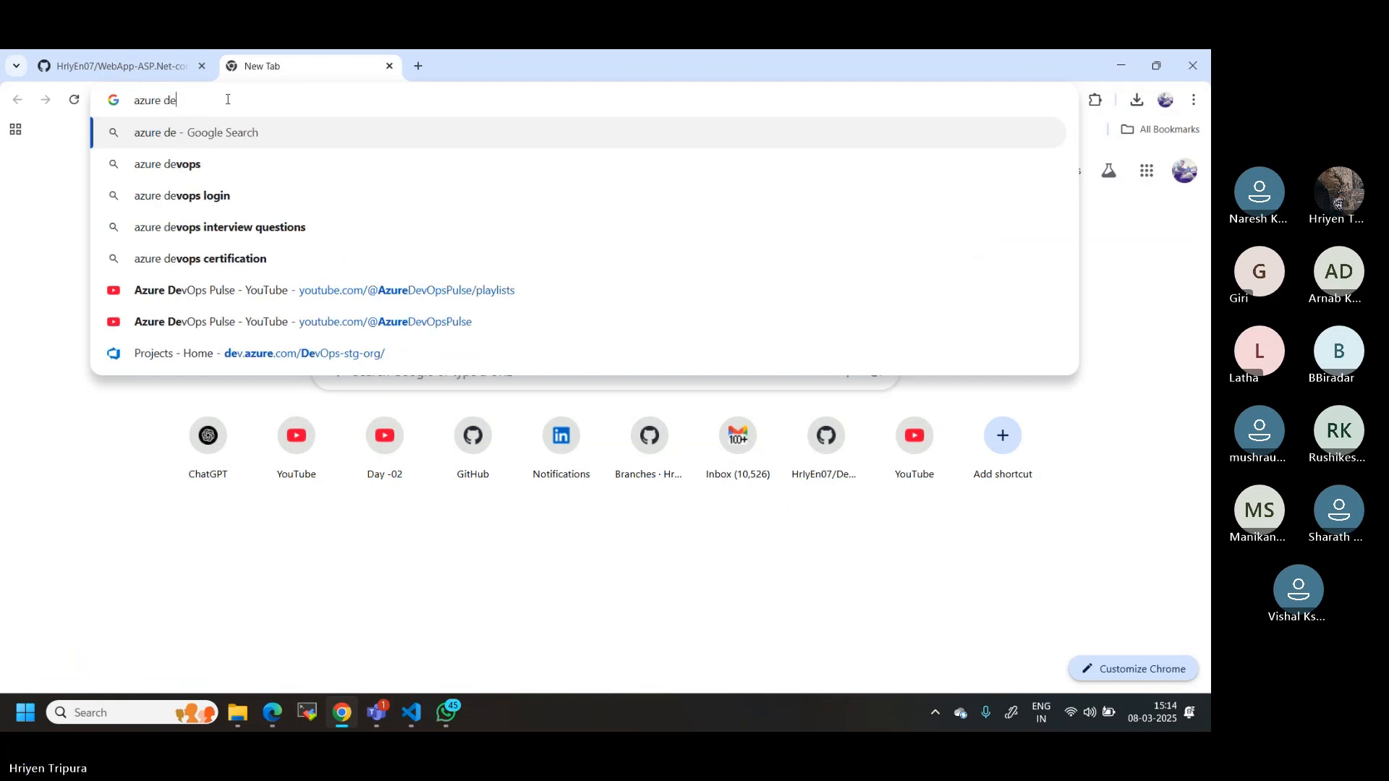
pyautogui.hotkey('ctrl', 'a')
pyautogui.write('dev')
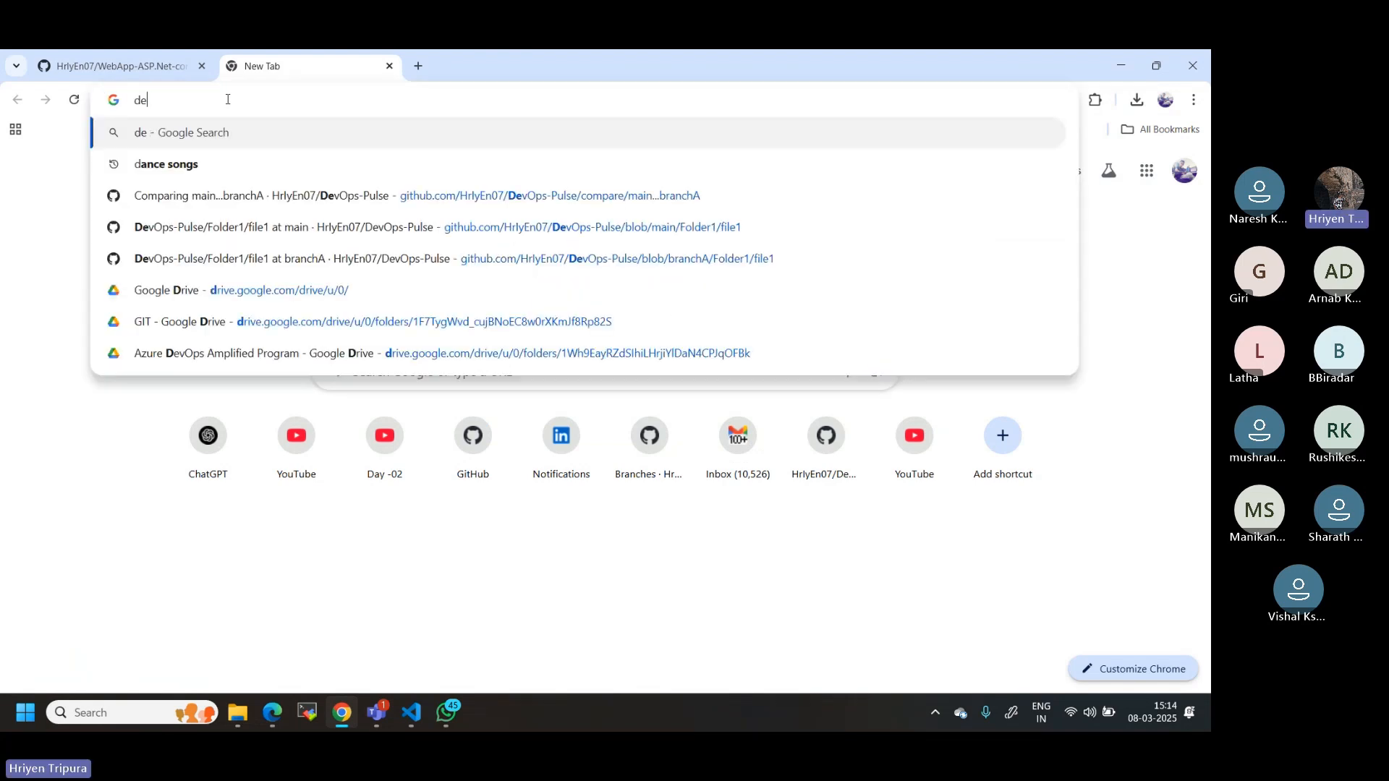
pyautogui.click(301, 95)
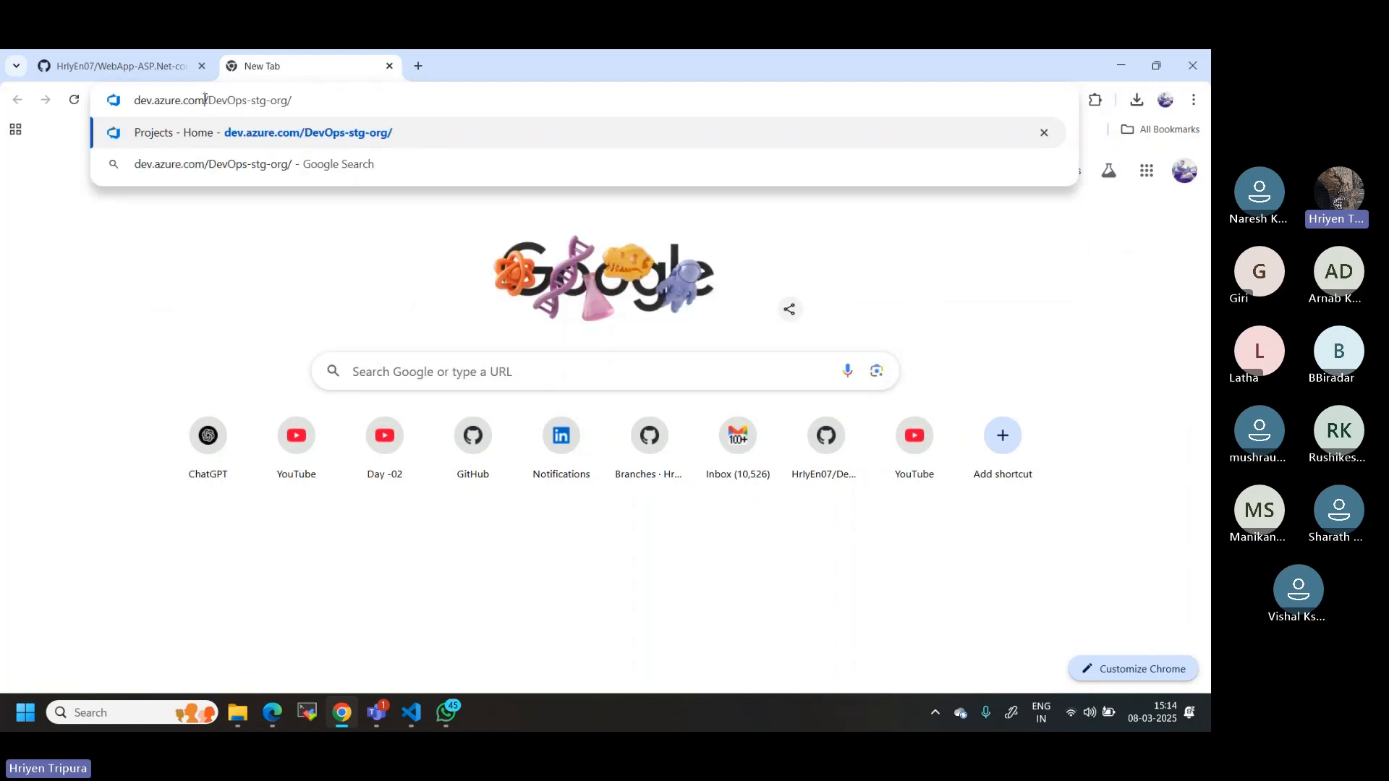
pyautogui.moveTo(205, 99); pyautogui.dragTo(135, 101)
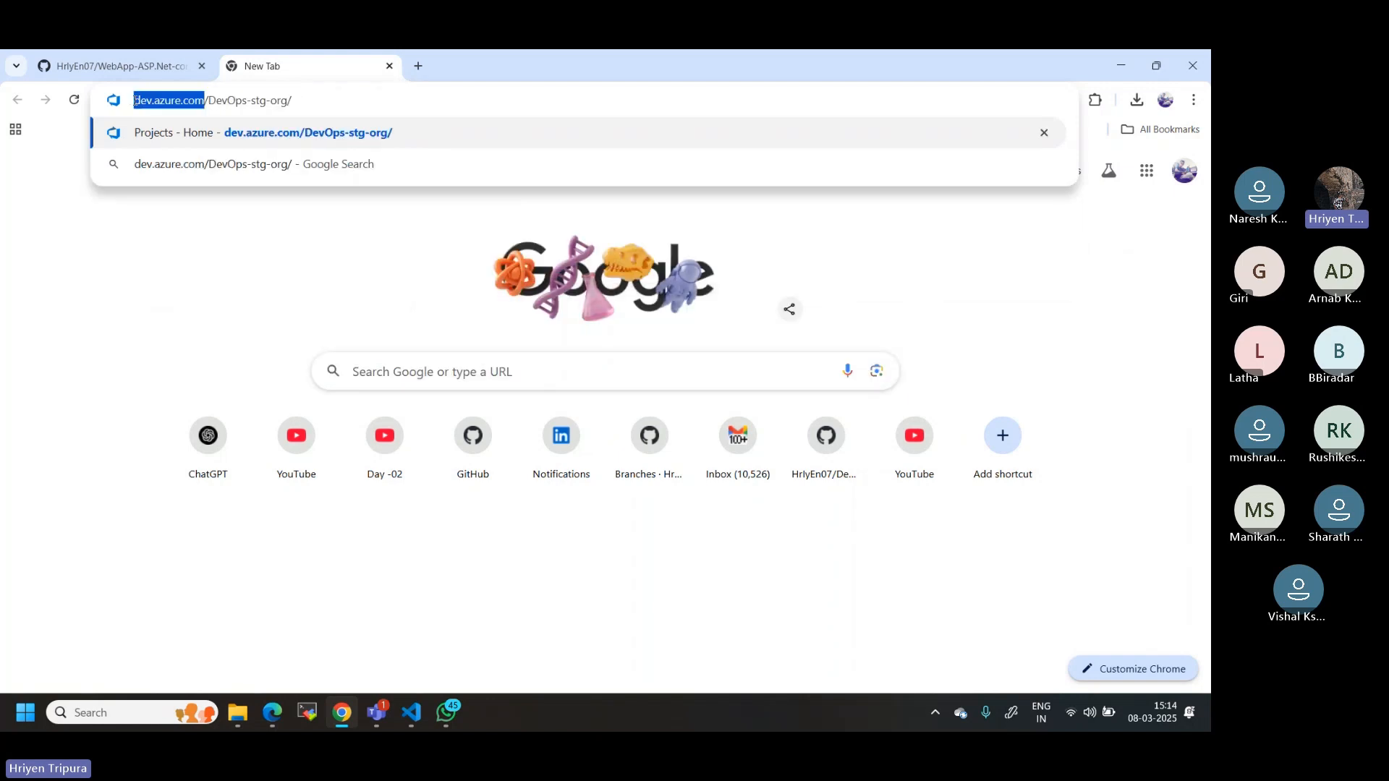
pyautogui.click(189, 102)
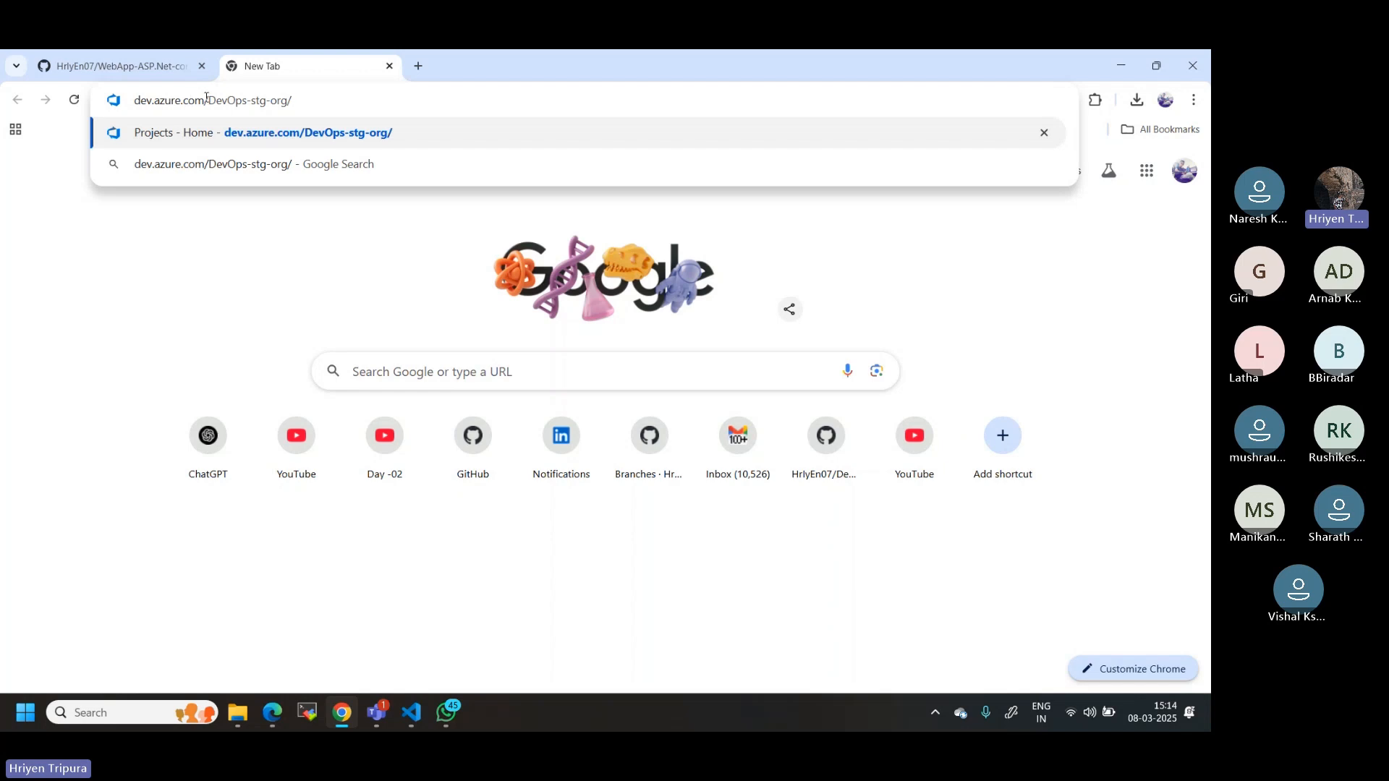
pyautogui.moveTo(205, 100); pyautogui.dragTo(135, 101)
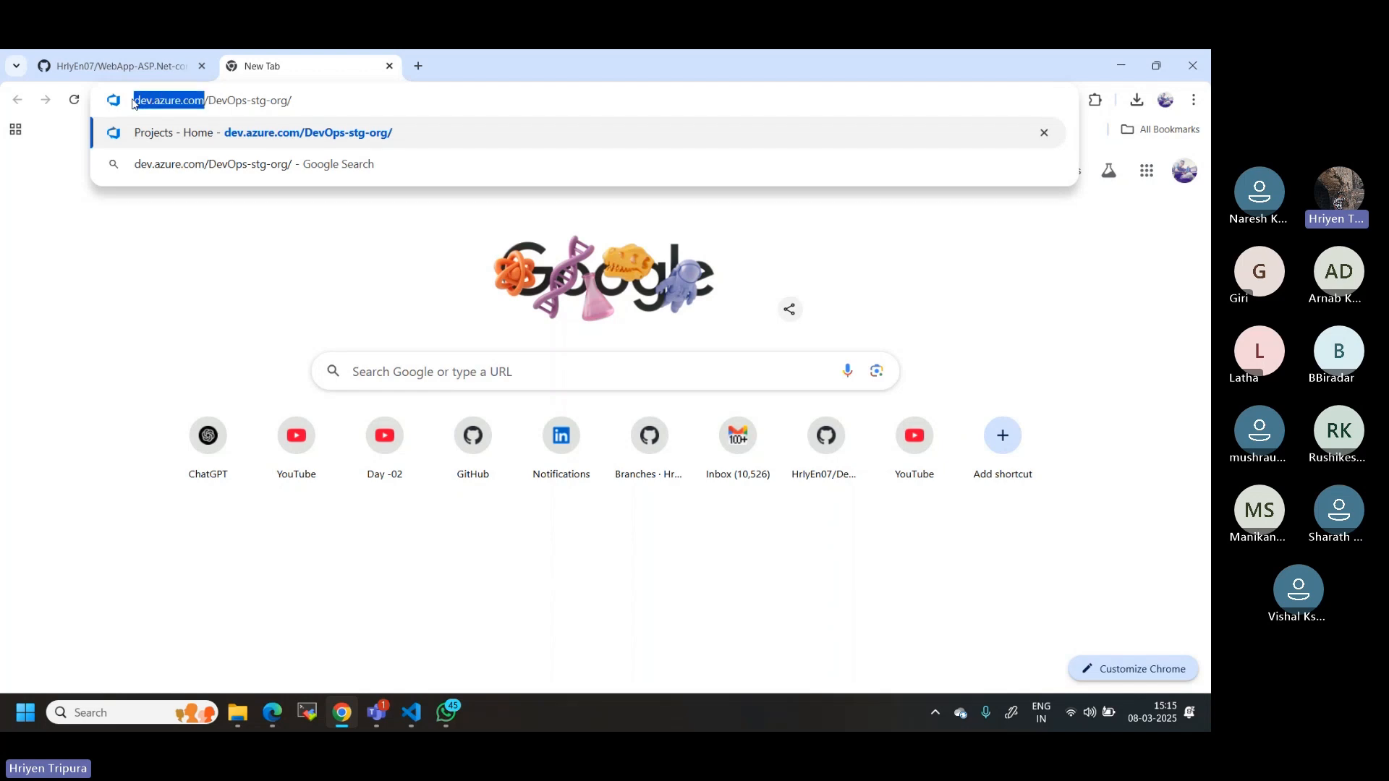
# Open a new tab and go to portal.azure.com.
pyautogui.click(417, 66)
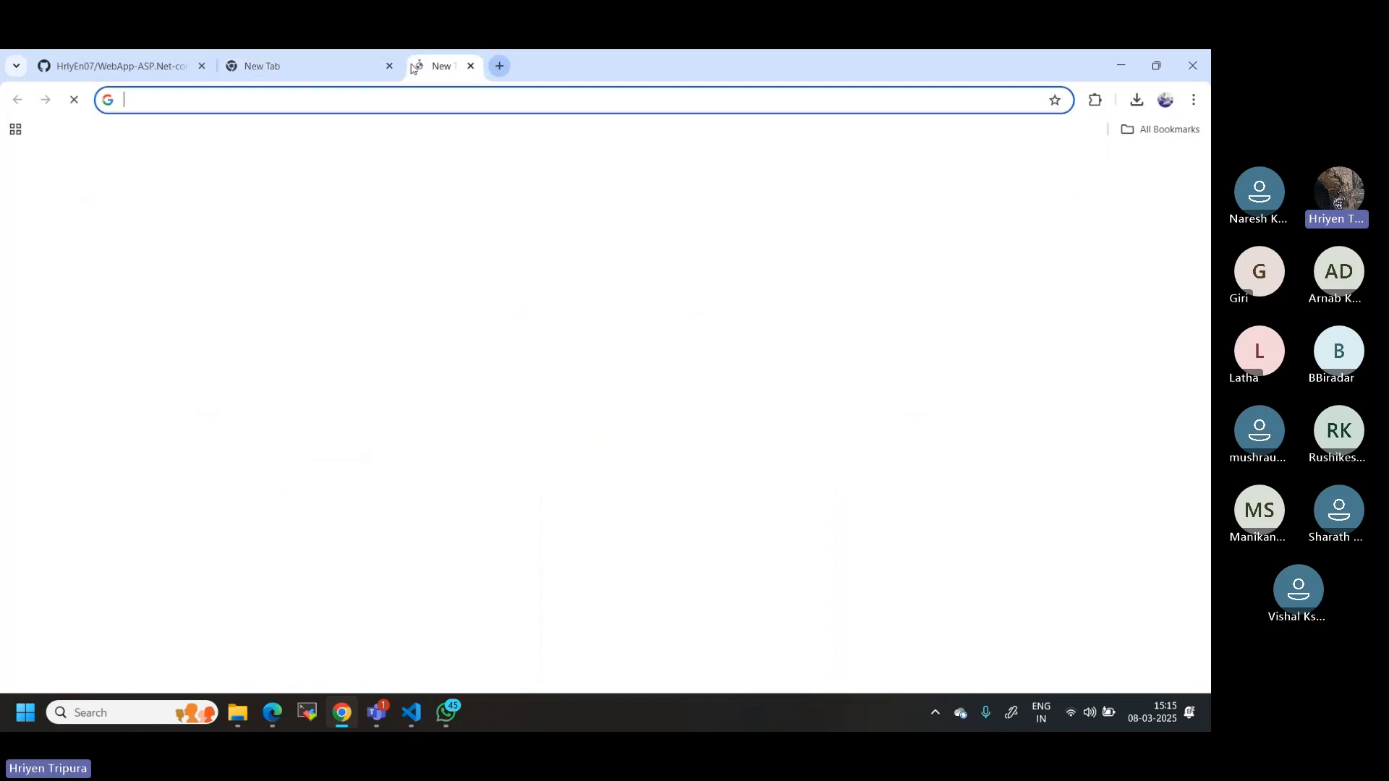
pyautogui.write('porta')
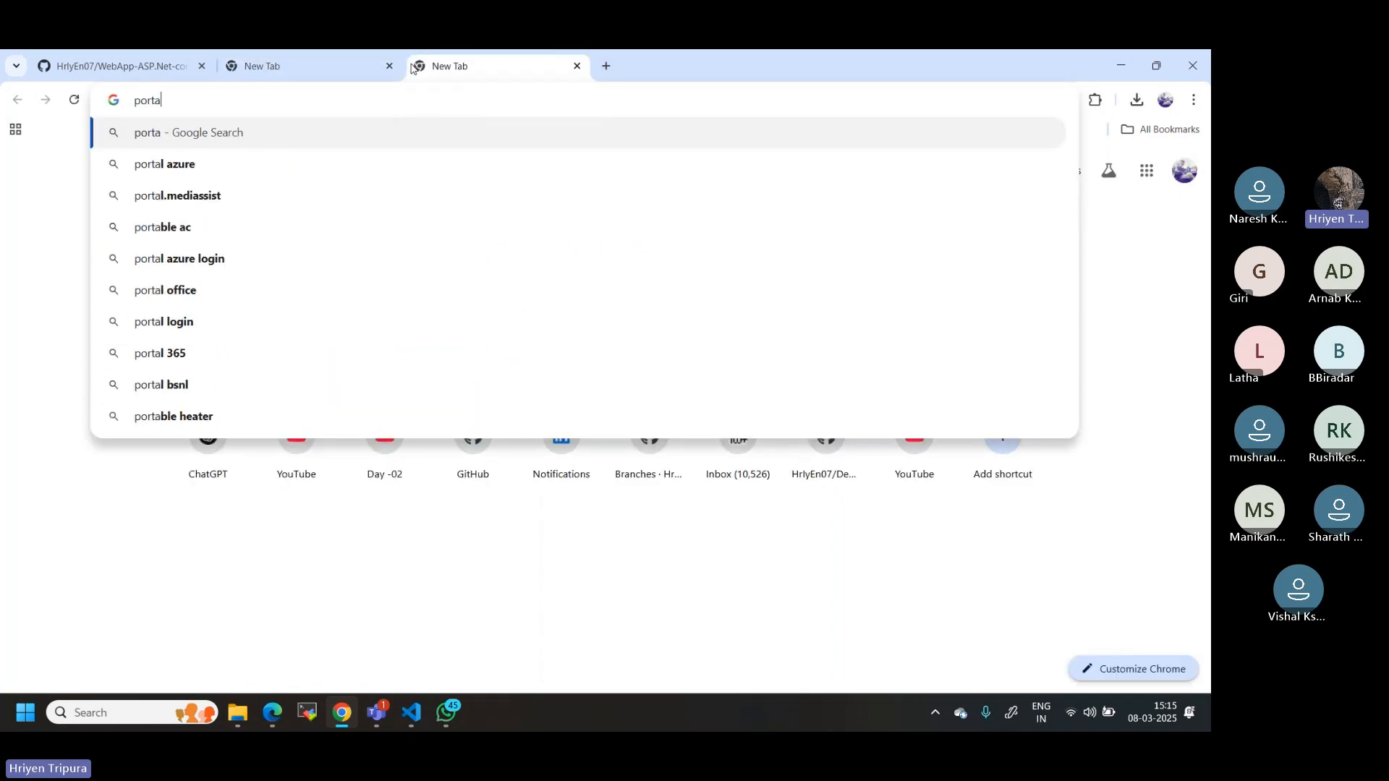
pyautogui.write('l.a')
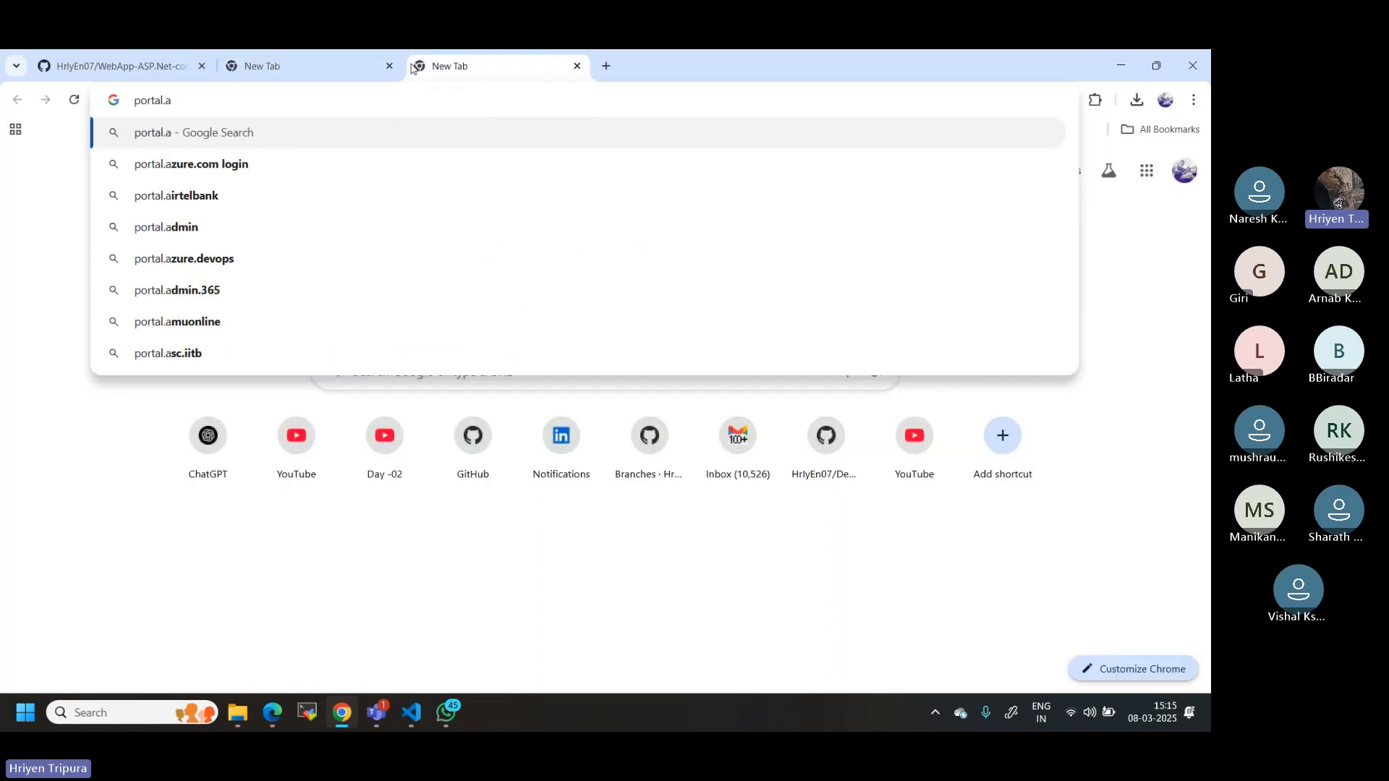
pyautogui.write('zure')
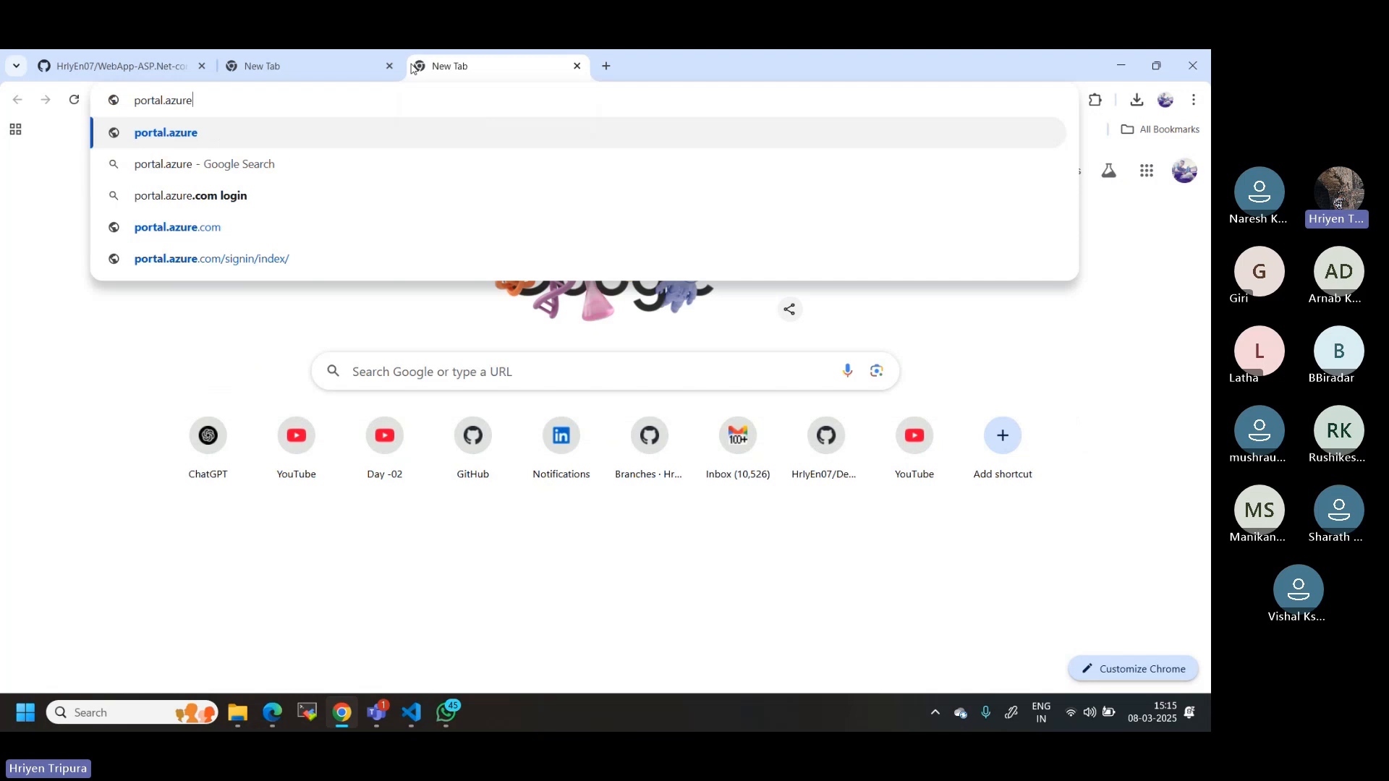
pyautogui.write('.com')
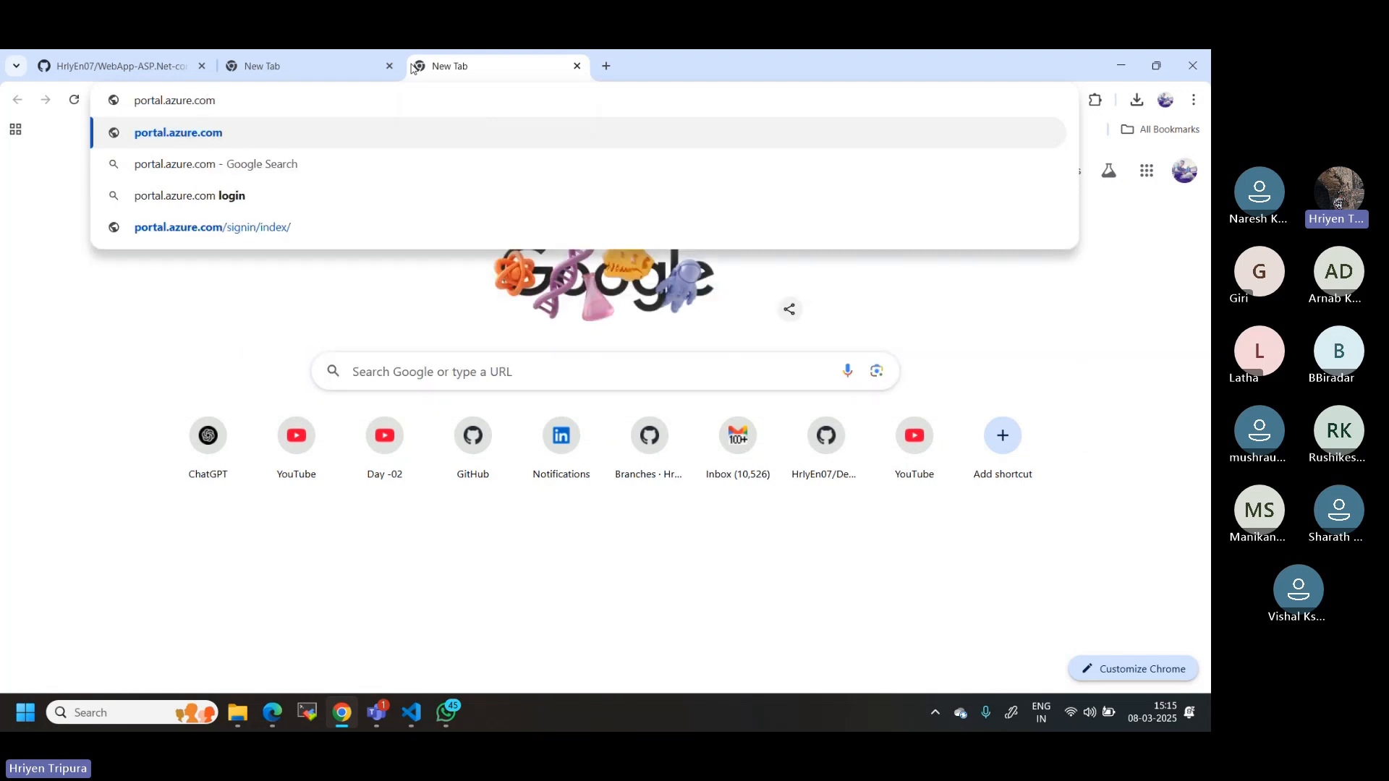
pyautogui.press('Return')
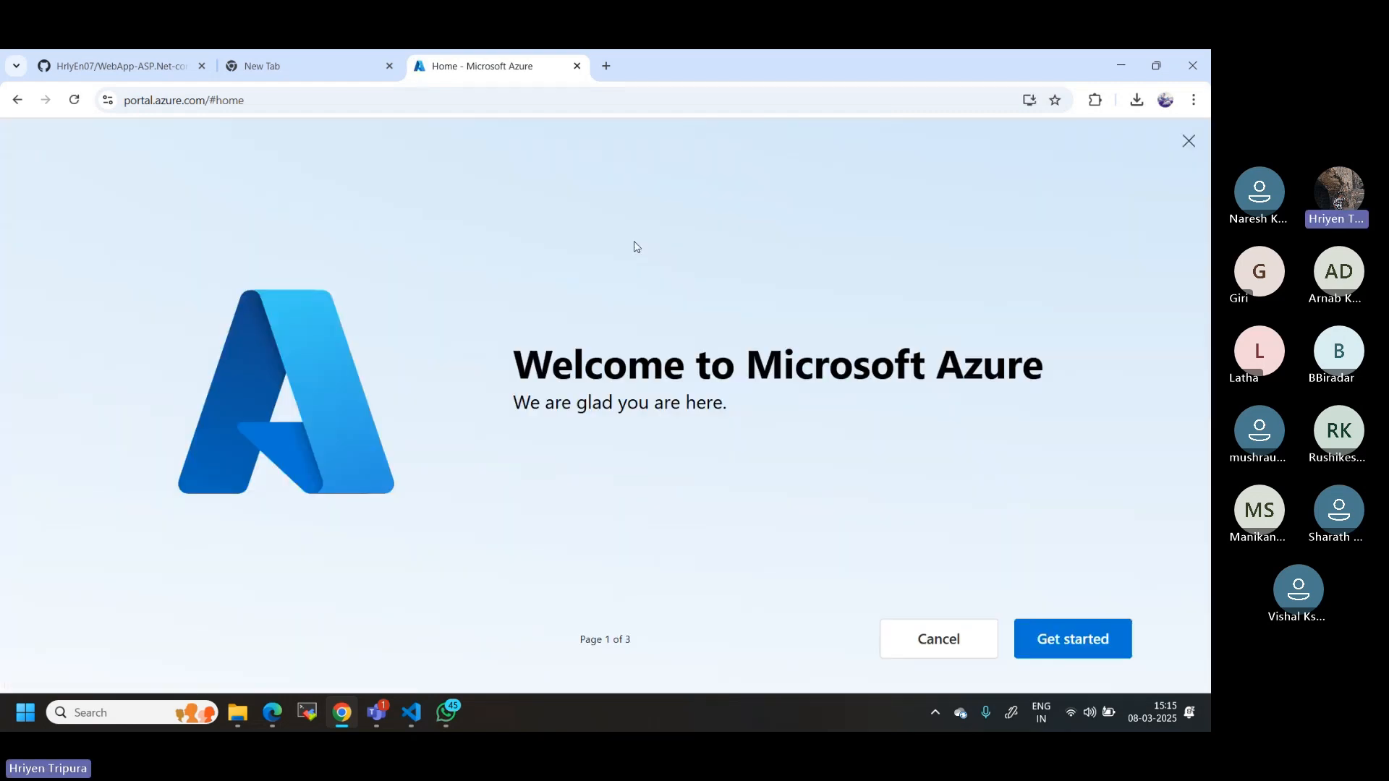
# Dismiss the Azure welcome tour and usage-plan popup, check the portal.azure.com address, then switch tabs.
pyautogui.click(935, 641)
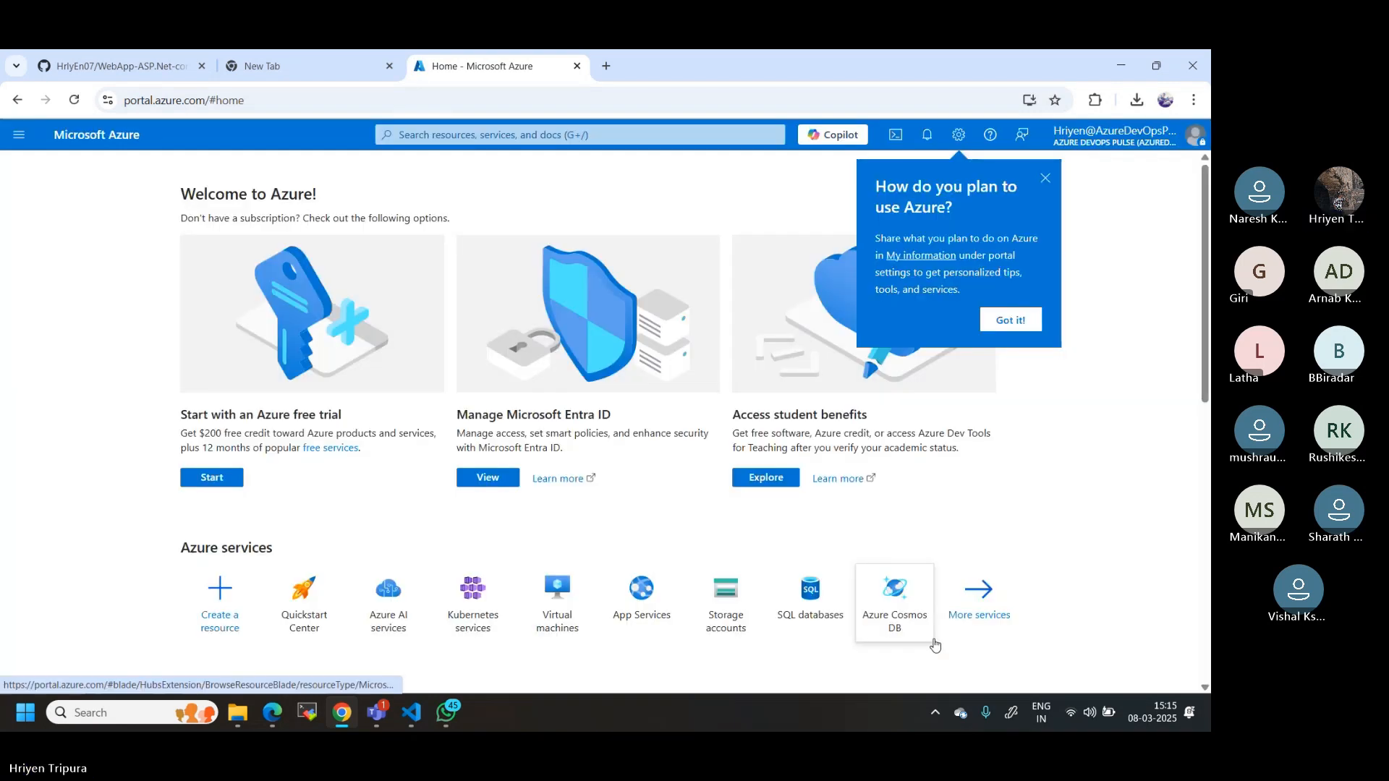
pyautogui.click(1012, 320)
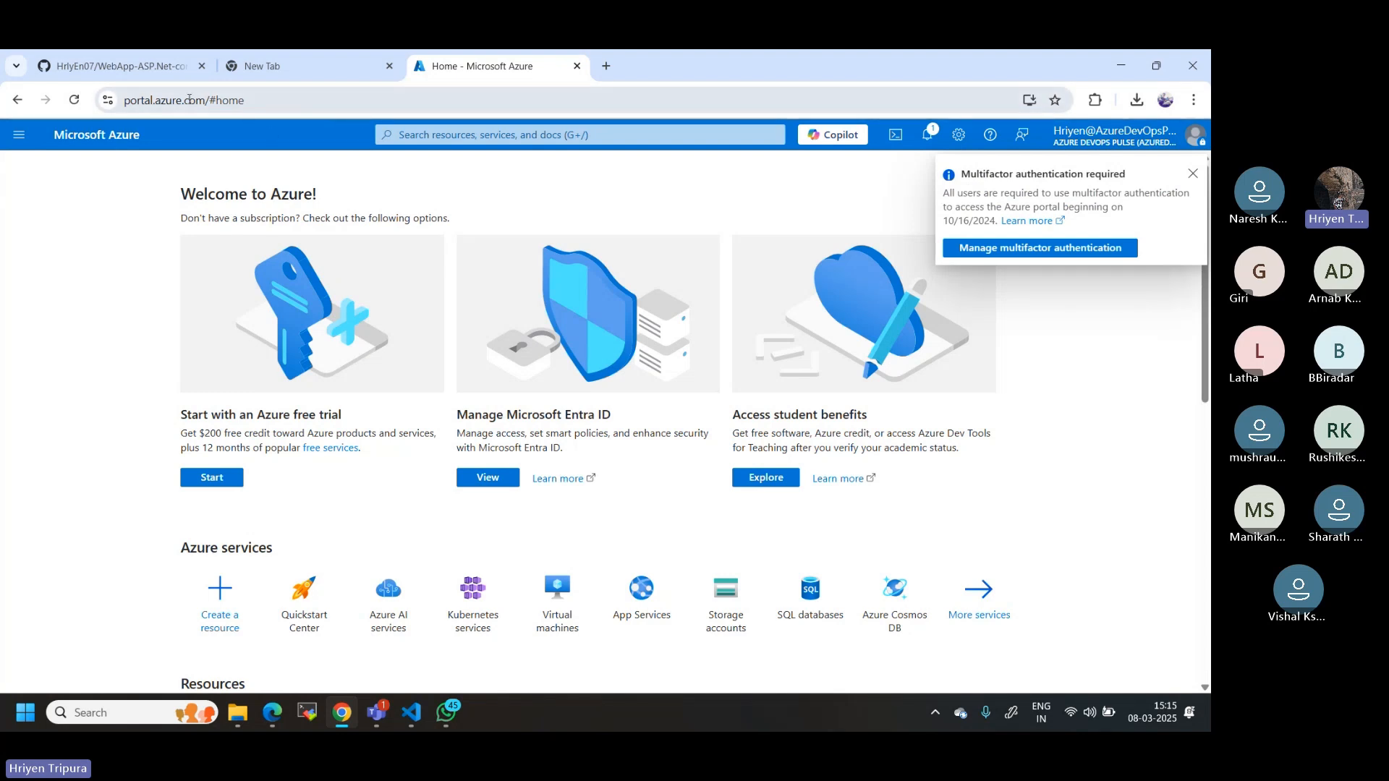
pyautogui.click(189, 100)
pyautogui.doubleClick(189, 99)
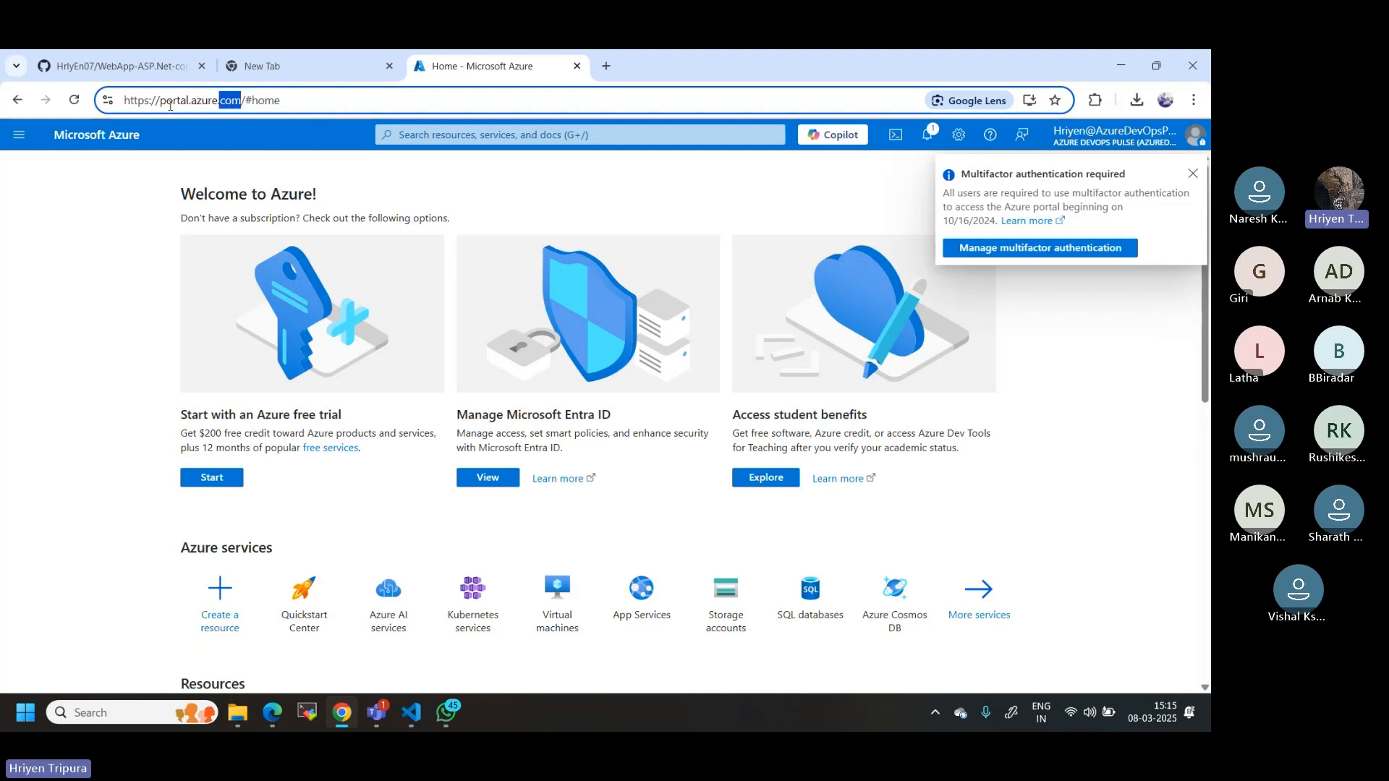
pyautogui.click(169, 103)
pyautogui.moveTo(243, 100); pyautogui.dragTo(159, 99)
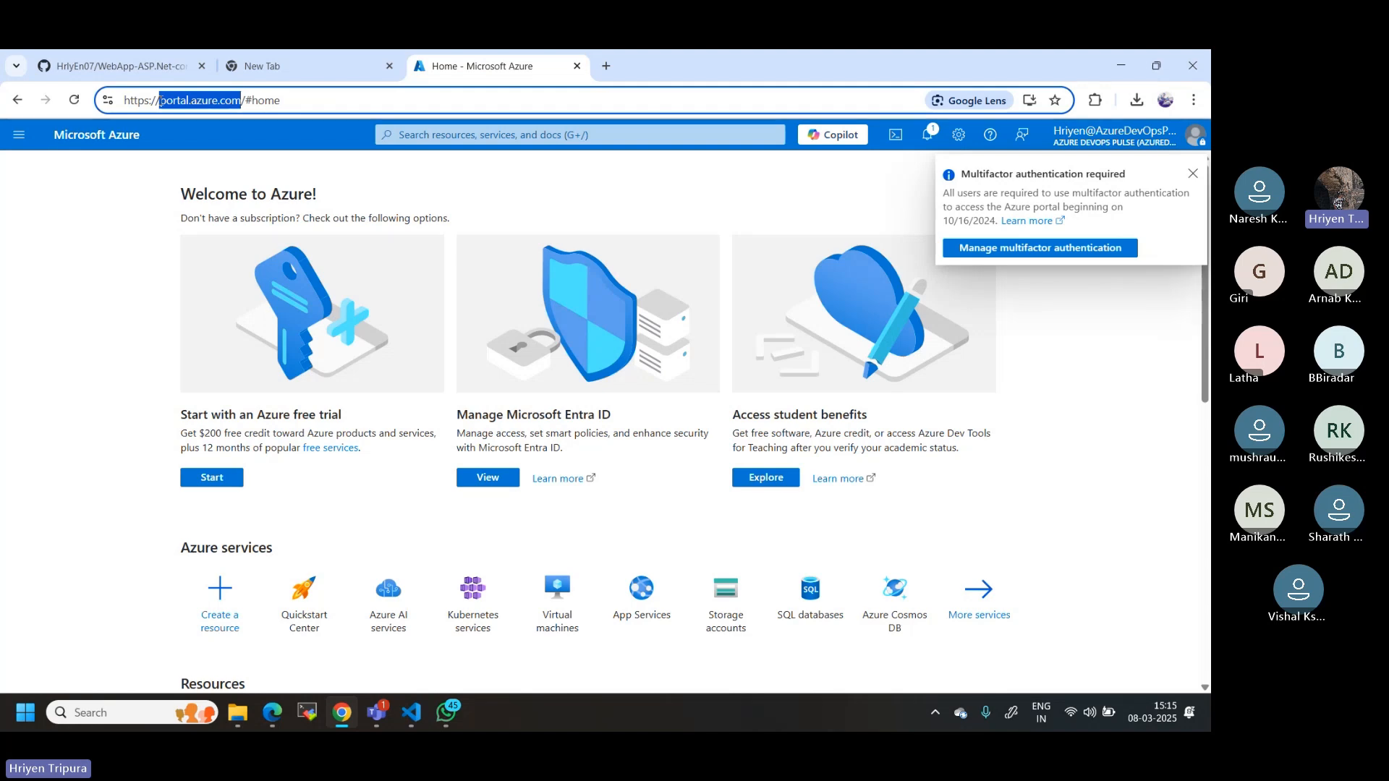
pyautogui.click(148, 72)
# In the new tab, trim the address to dev.azure.com and load the Azure DevOps page.
pyautogui.click(326, 70)
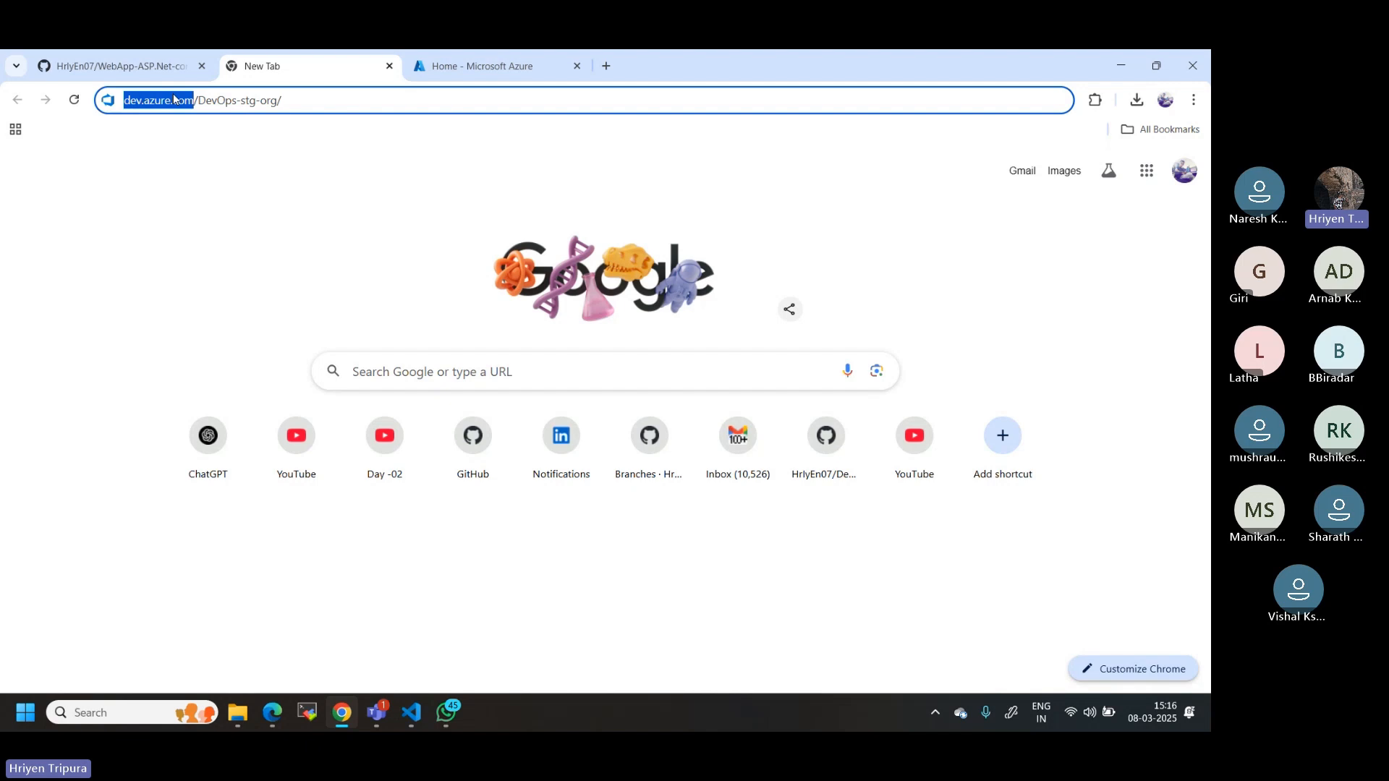
pyautogui.click(301, 101)
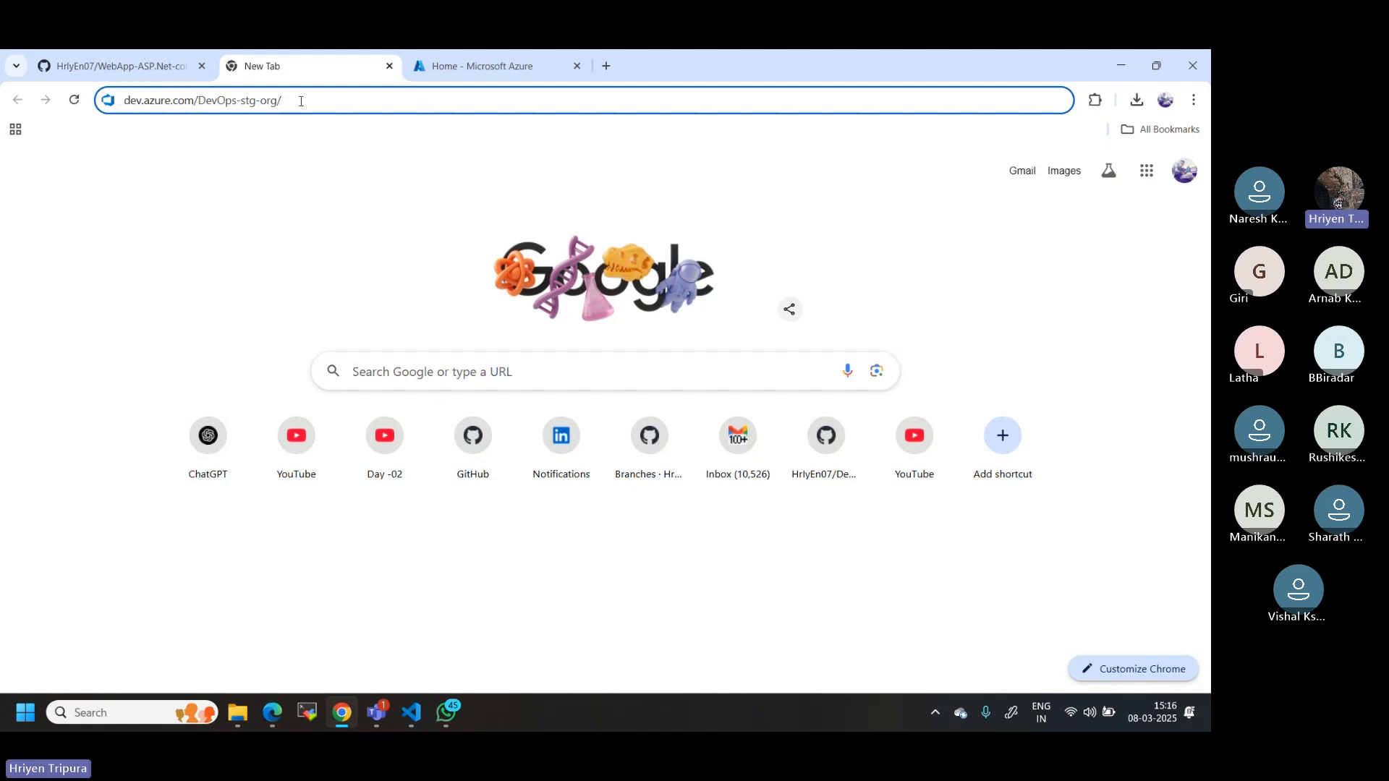
pyautogui.press('BackSpace')
pyautogui.press('BackSpace')
pyautogui.press('BackSpace')
pyautogui.press('BackSpace')
pyautogui.press('BackSpace')
pyautogui.press('BackSpace')
pyautogui.press('BackSpace')
pyautogui.press('BackSpace')
pyautogui.press('BackSpace')
pyautogui.press('BackSpace')
pyautogui.press('BackSpace')
pyautogui.press('BackSpace')
pyautogui.press('BackSpace')
pyautogui.press('BackSpace')
pyautogui.press('BackSpace')
pyautogui.press('BackSpace')
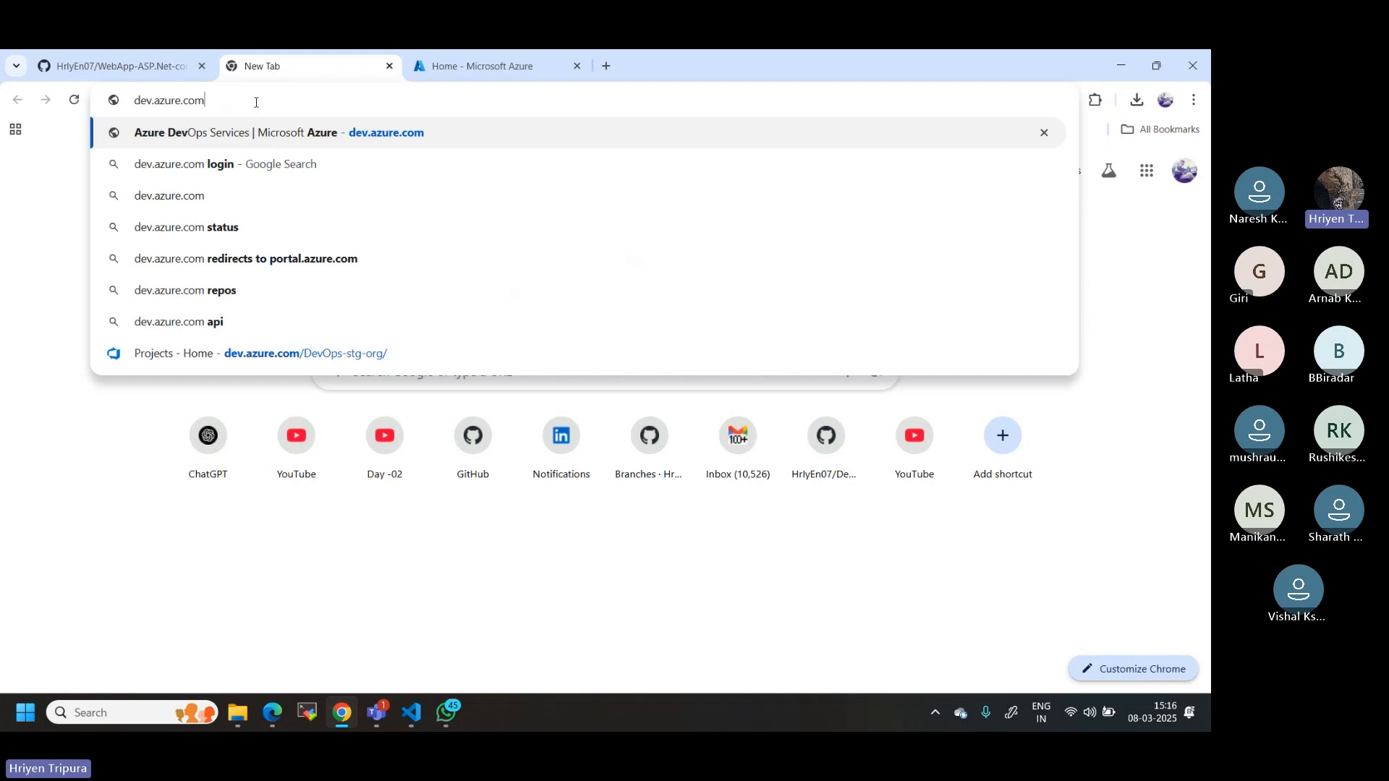
pyautogui.press('Return')
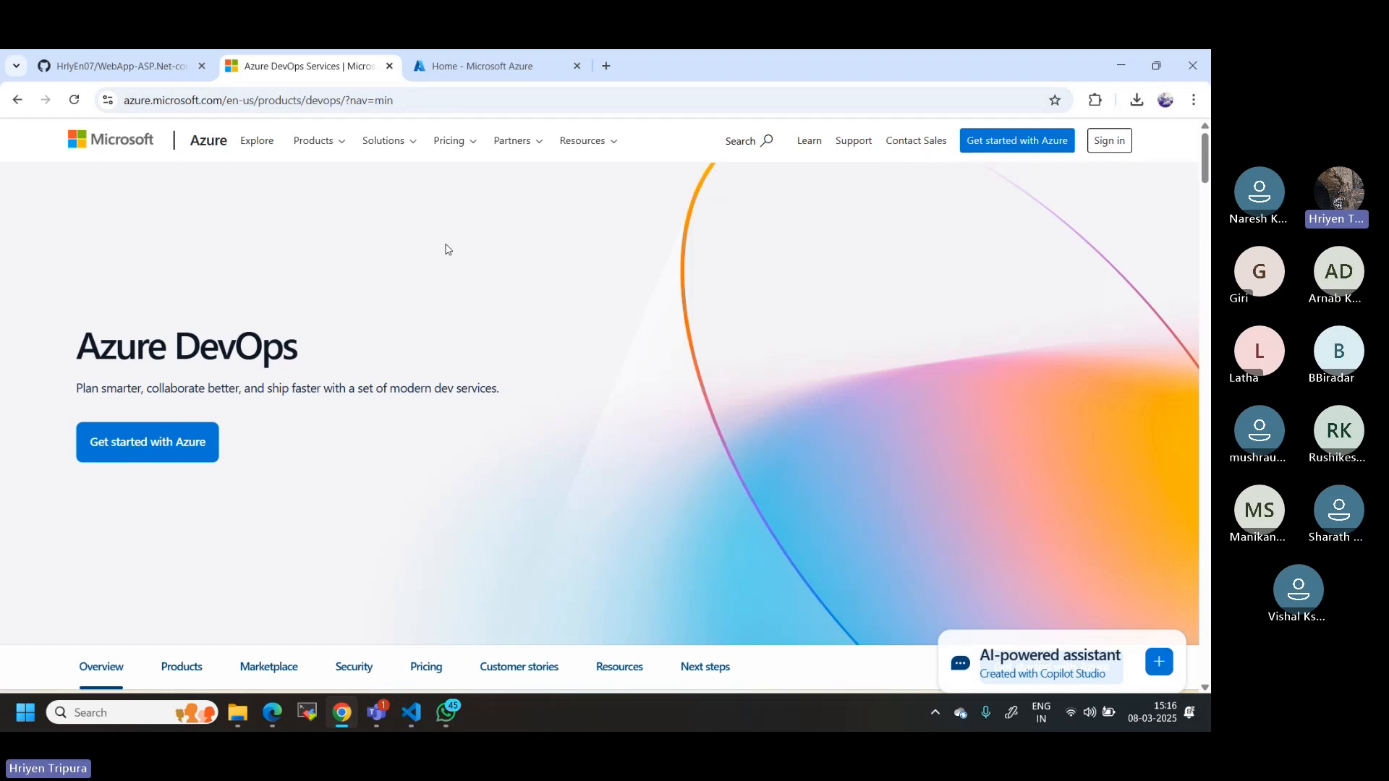
pyautogui.click(431, 106)
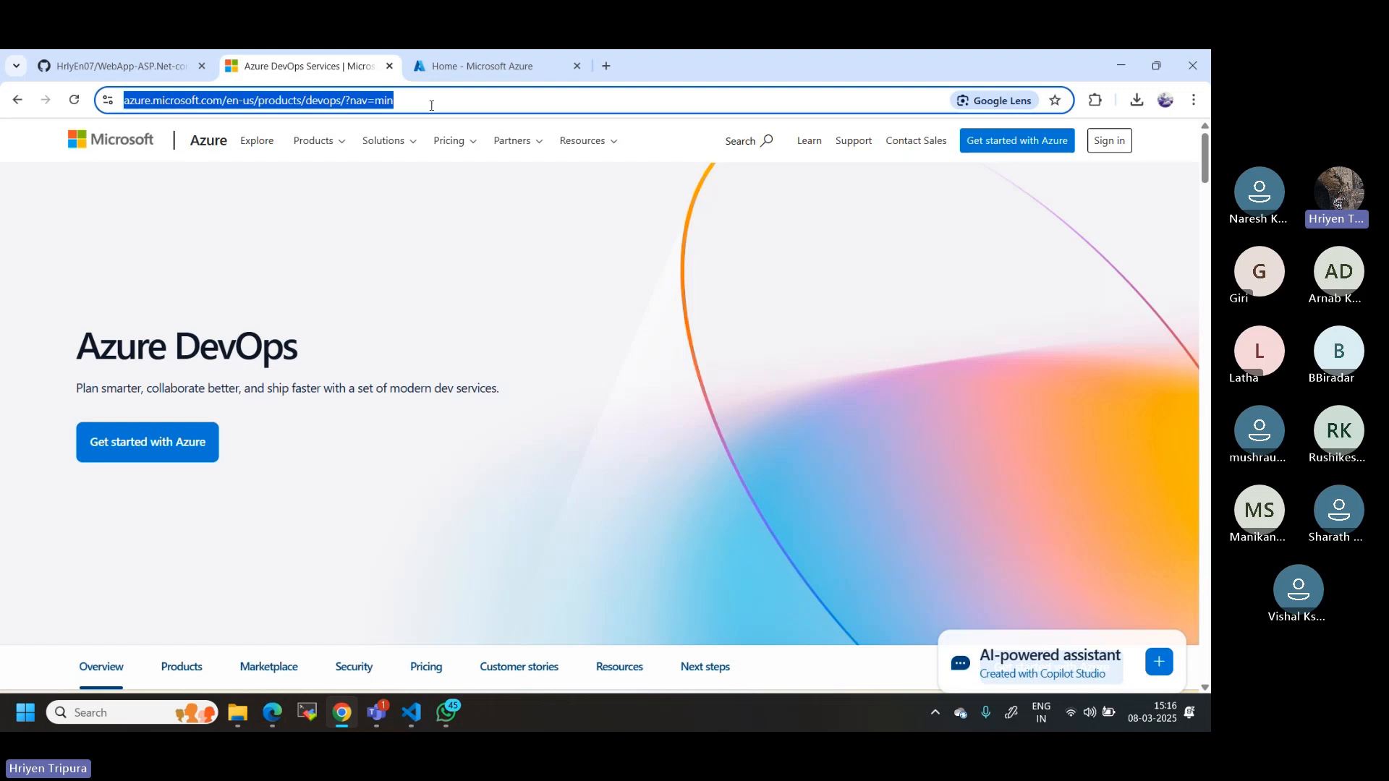
pyautogui.write('de')
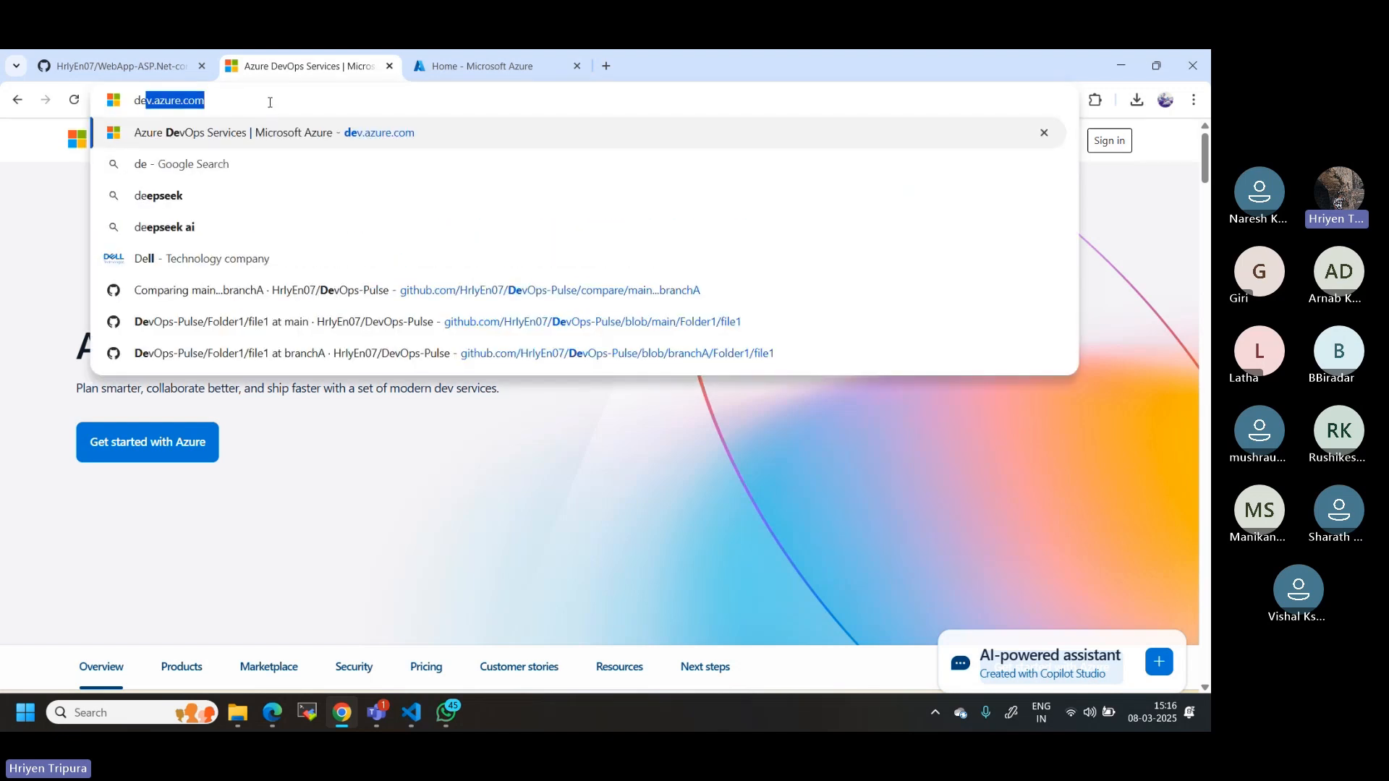
pyautogui.press('Return')
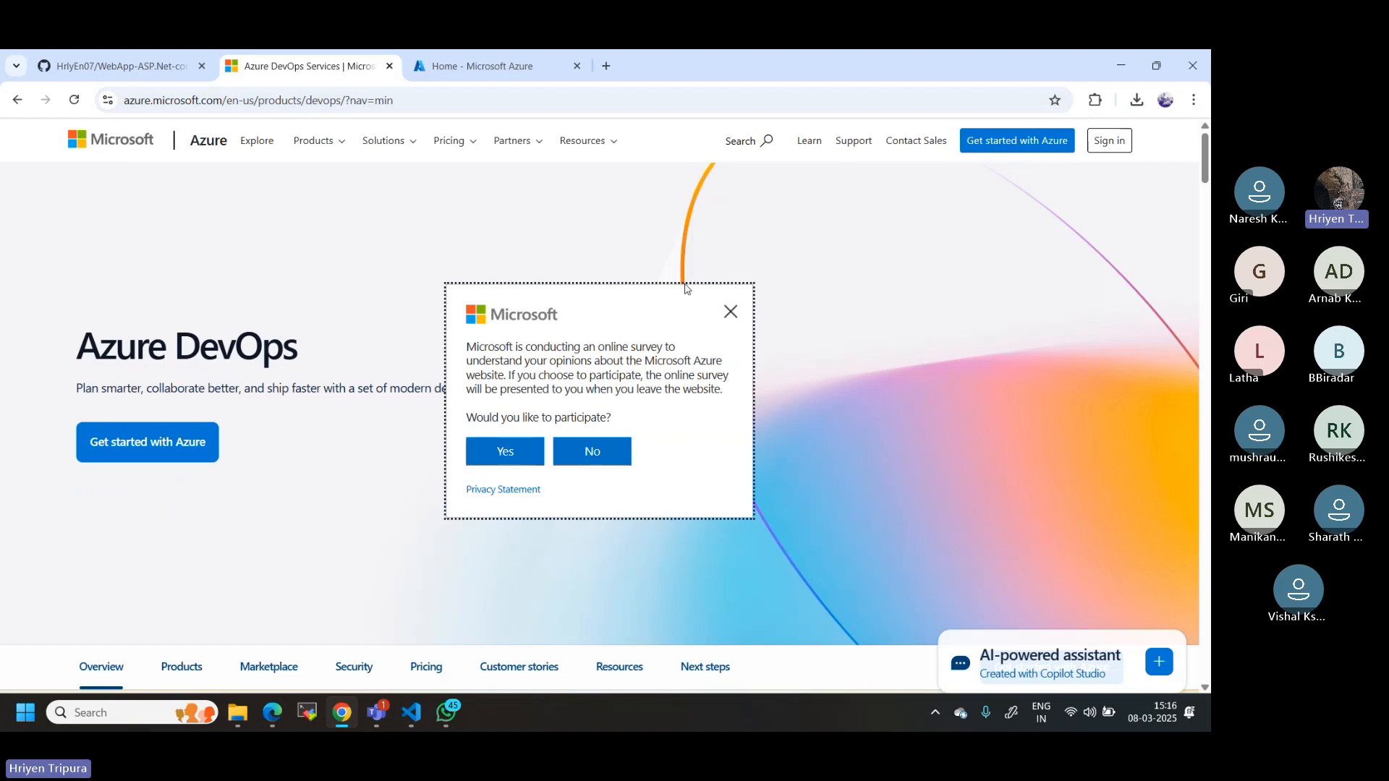
# Close the Microsoft survey popup and go to Get started with Azure.
pyautogui.click(730, 314)
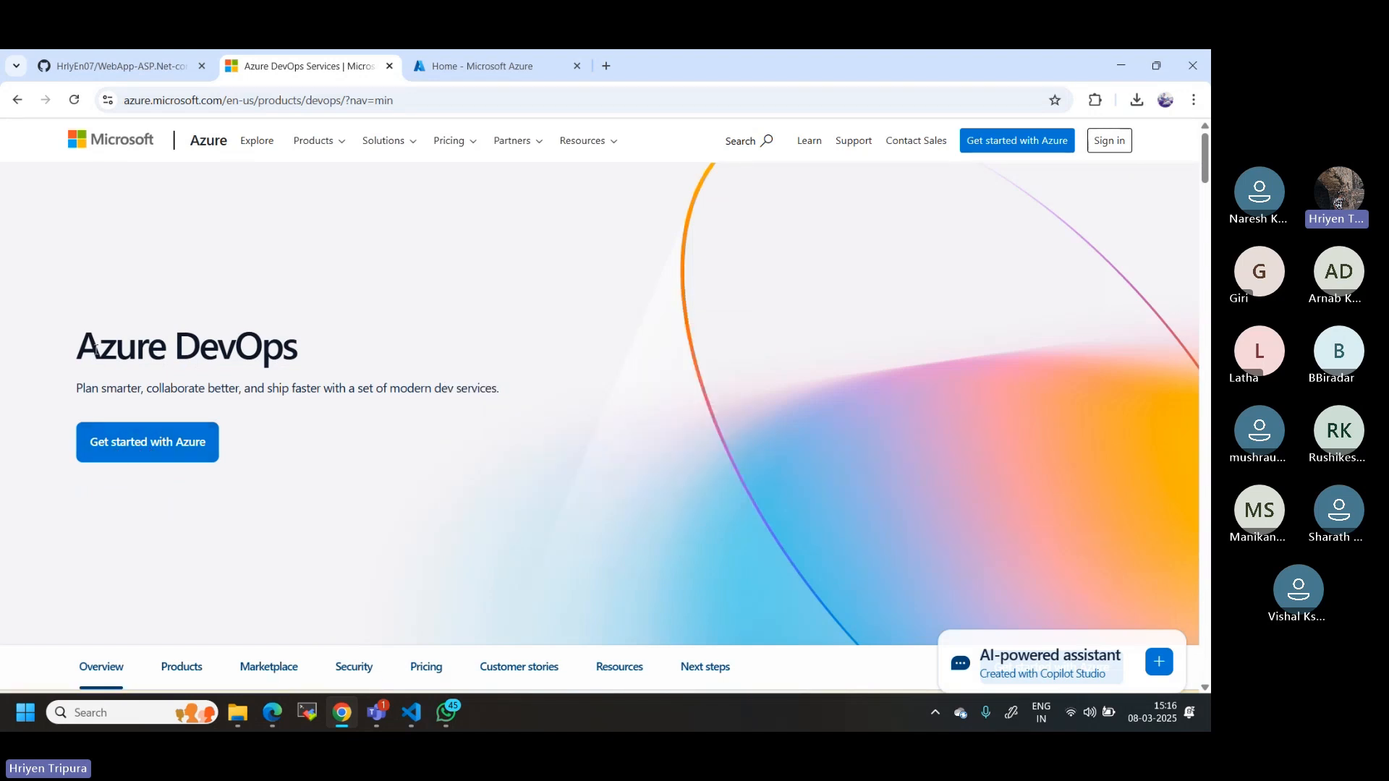
pyautogui.moveTo(100, 346); pyautogui.dragTo(234, 346)
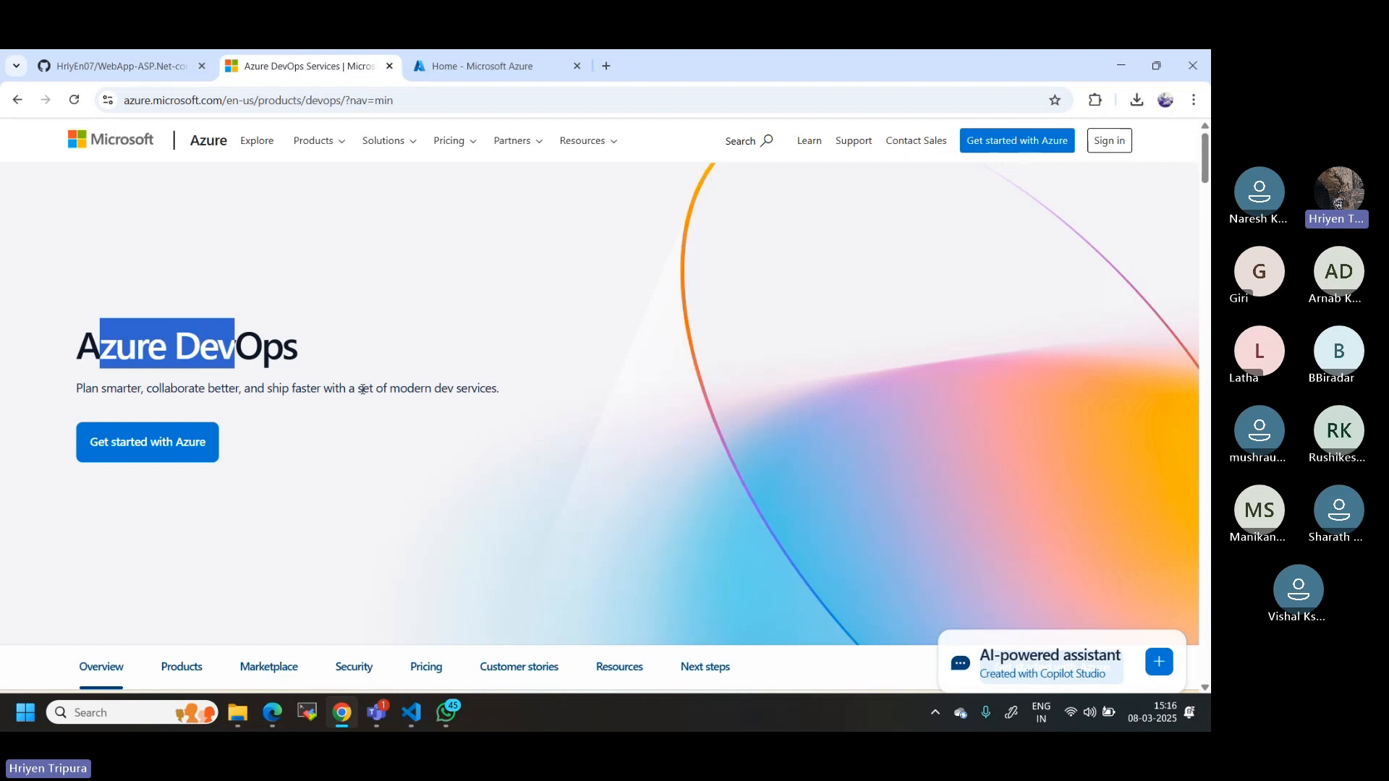
pyautogui.click(316, 463)
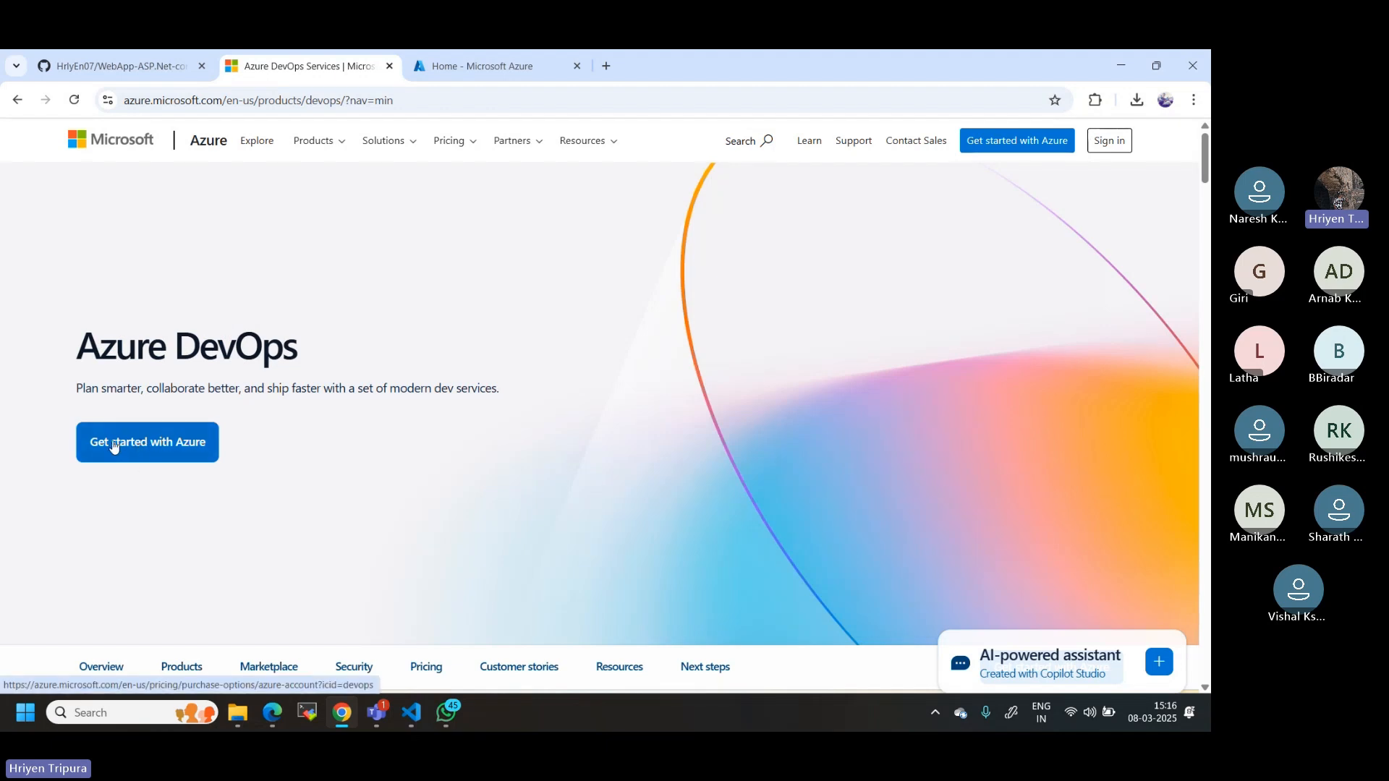
pyautogui.click(148, 447)
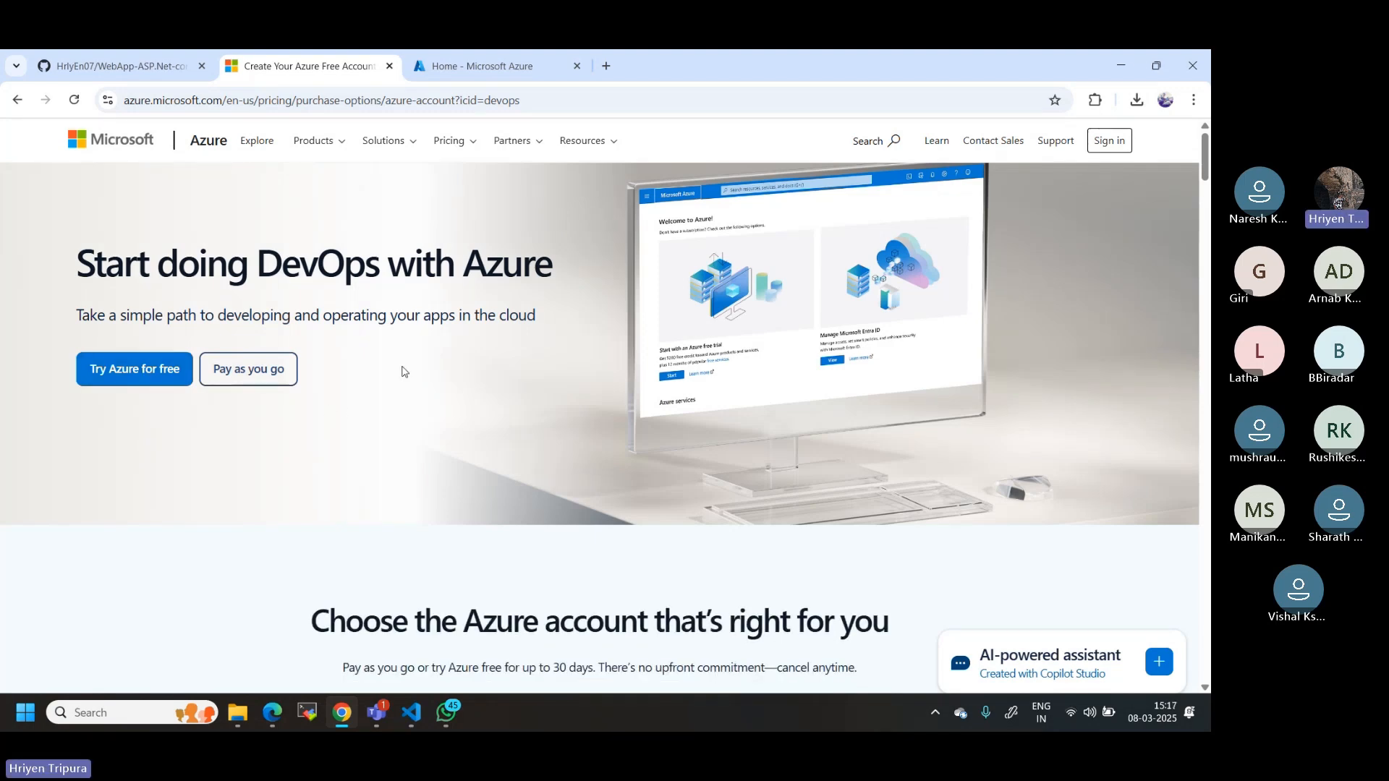
# Go back to the Azure DevOps product page and compare it with the Azure portal home tab.
pyautogui.scroll(-3, 403, 371)
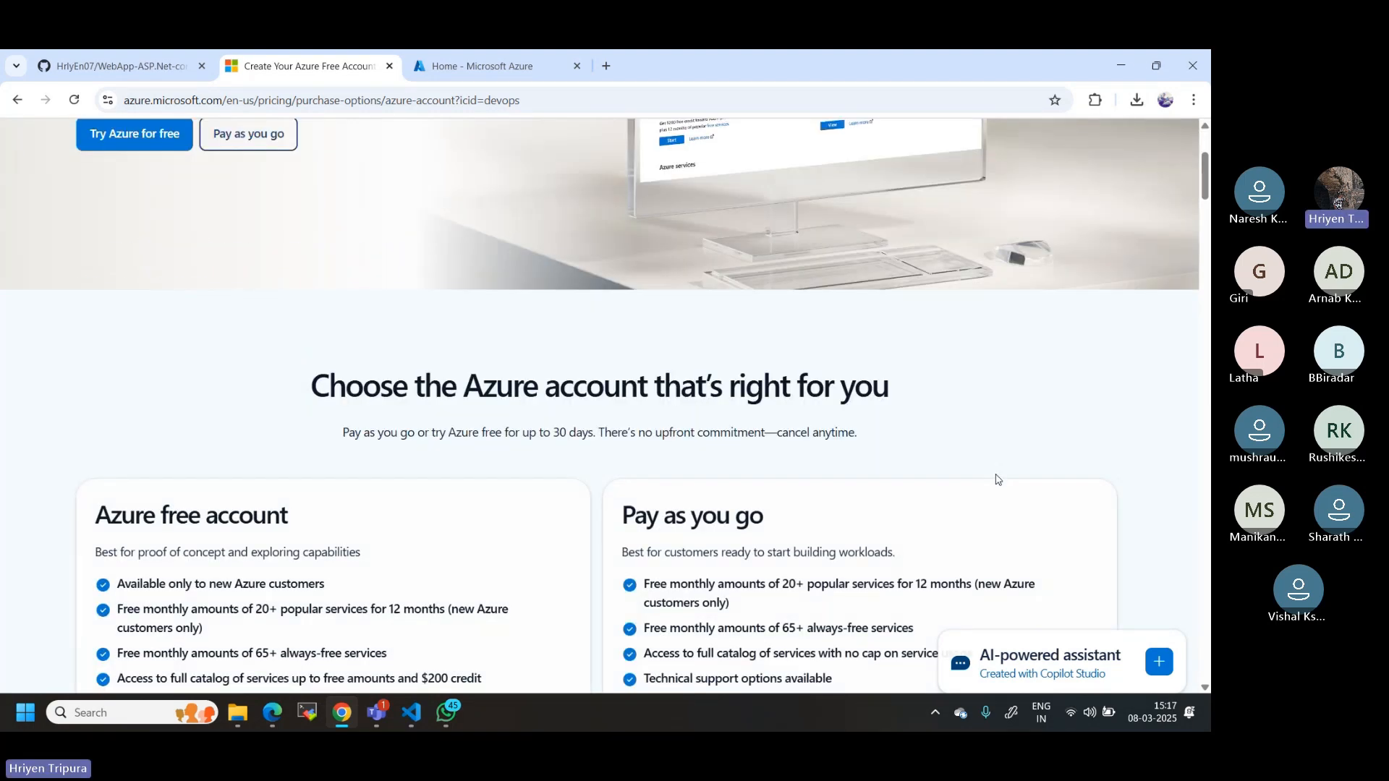
pyautogui.scroll(3, 997, 479)
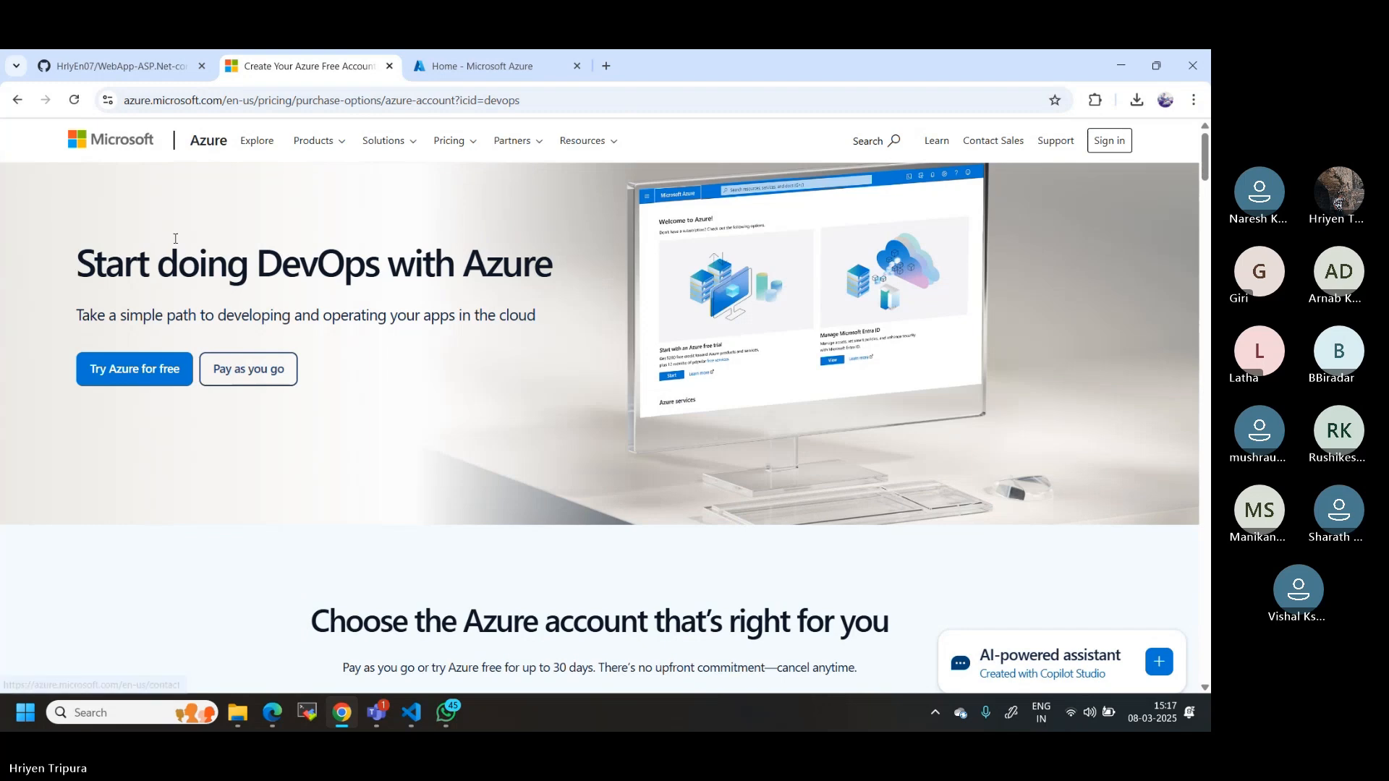
pyautogui.click(18, 100)
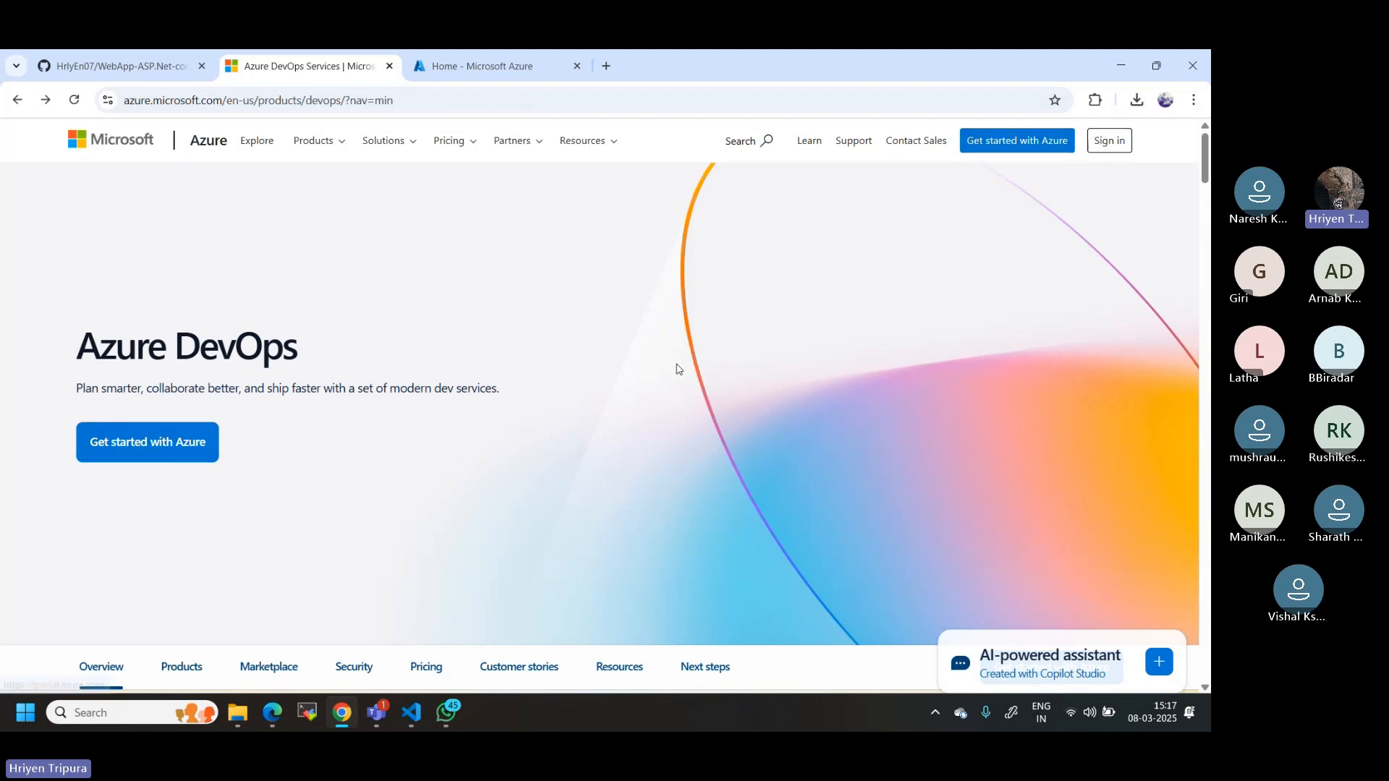
pyautogui.click(451, 68)
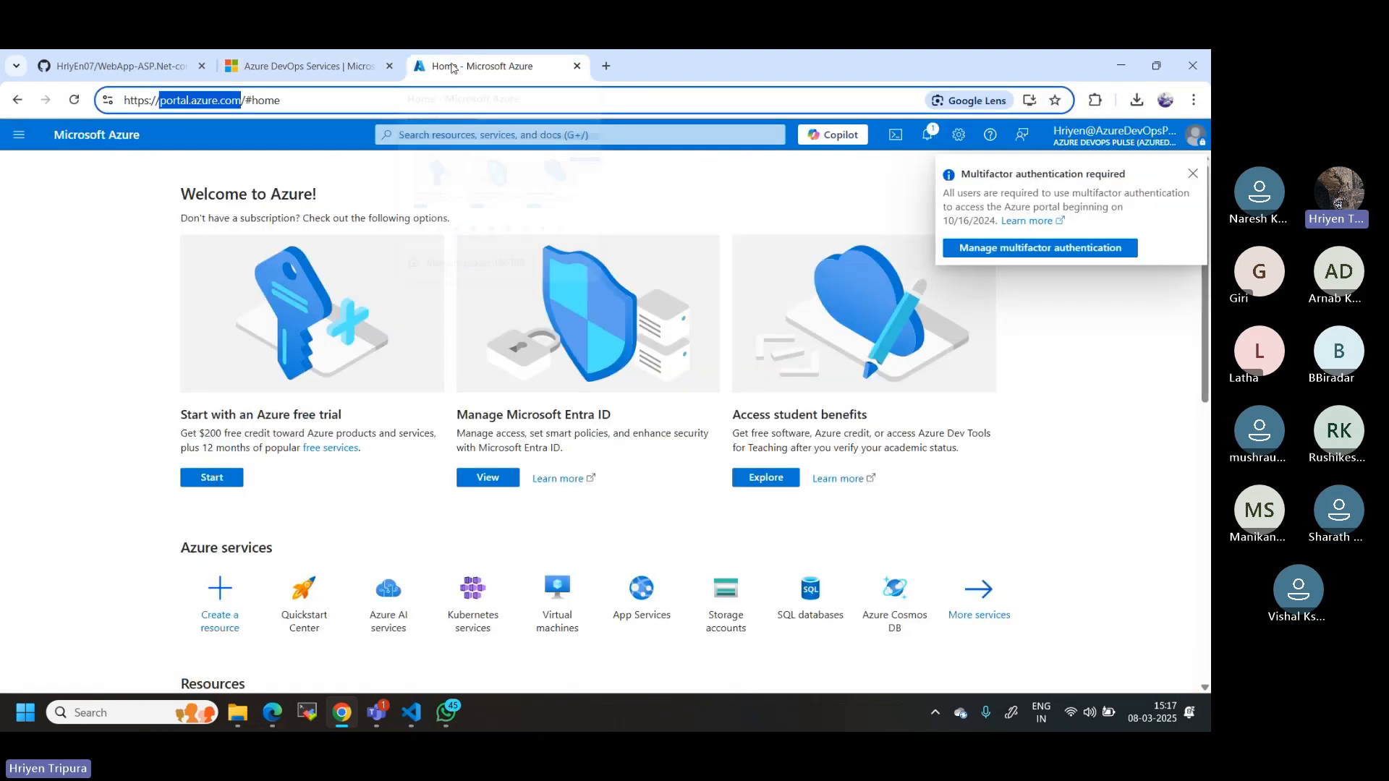
pyautogui.click(319, 64)
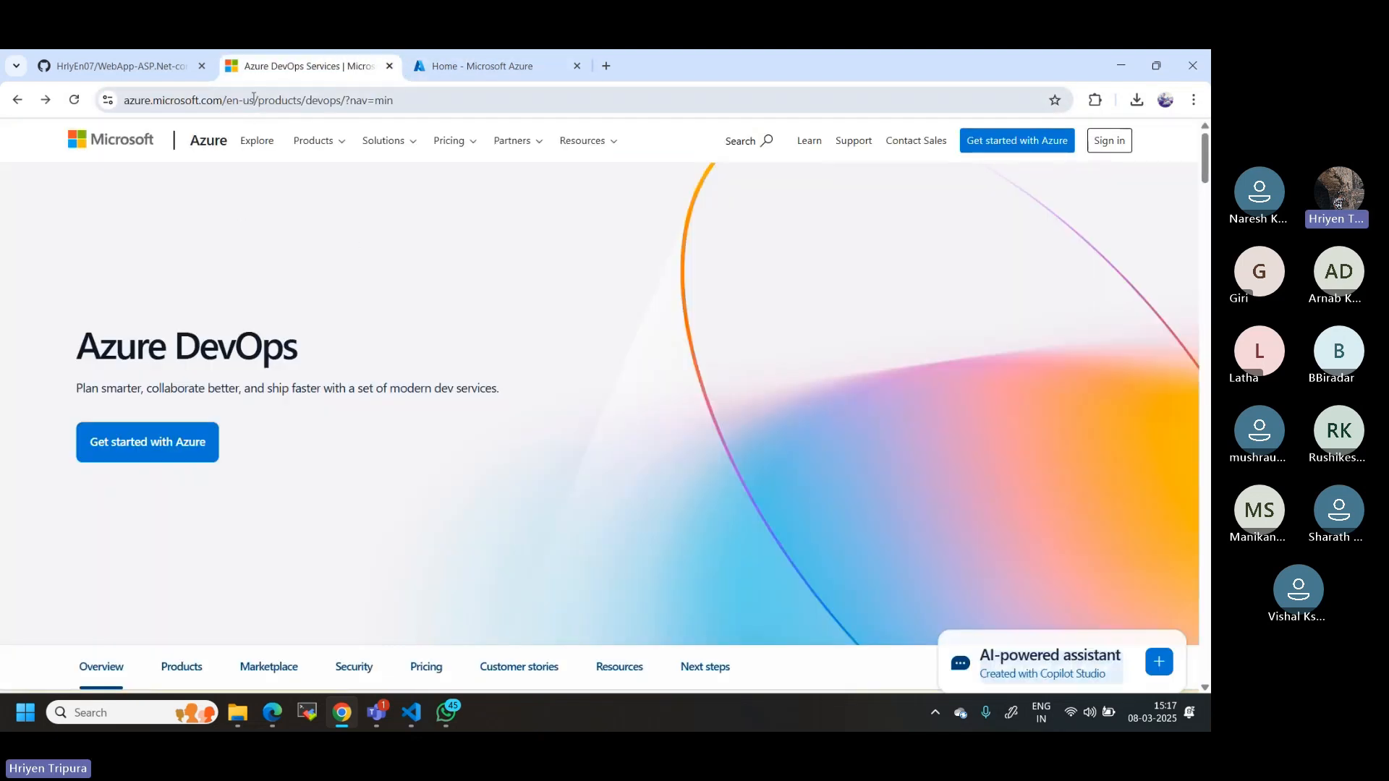
# Check the page addresses on both tabs and open a new empty browser tab.
pyautogui.moveTo(234, 102); pyautogui.dragTo(123, 102)
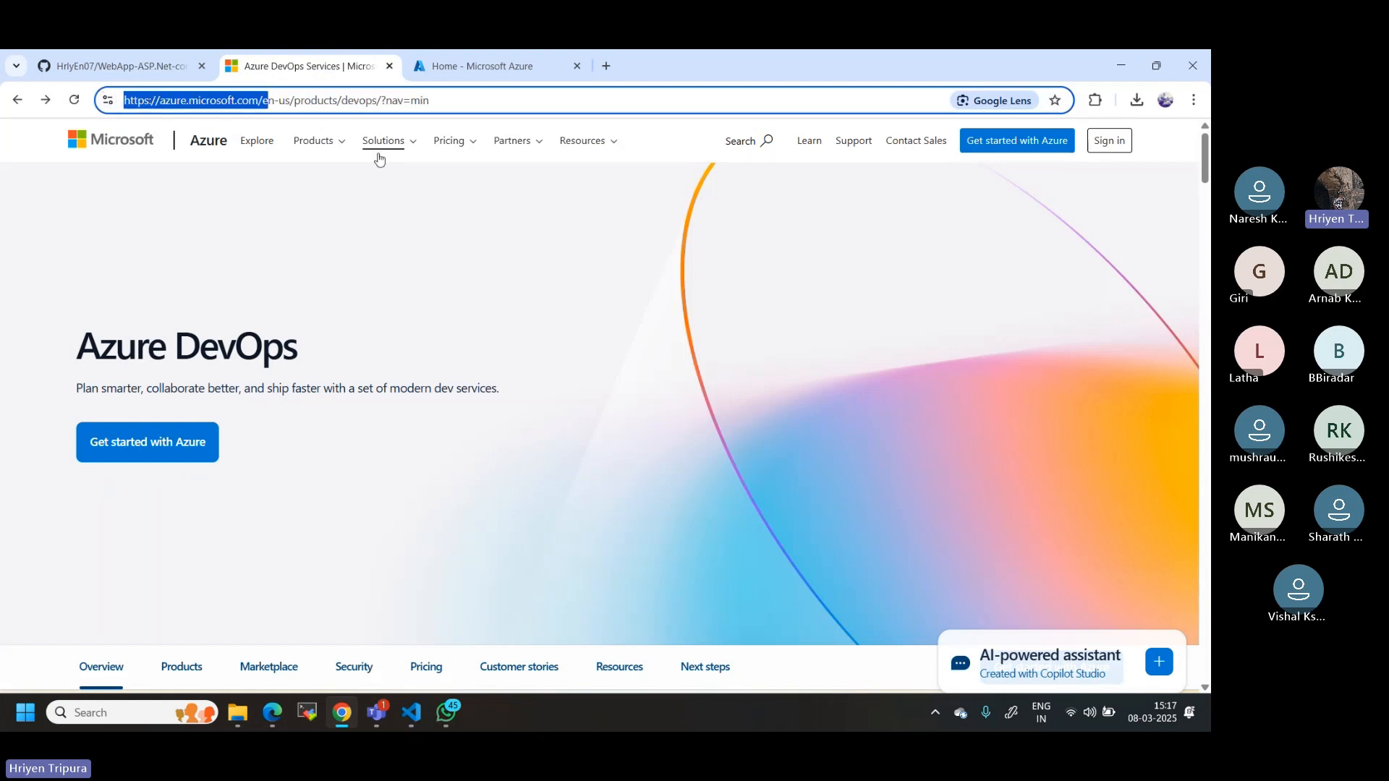
pyautogui.click(477, 66)
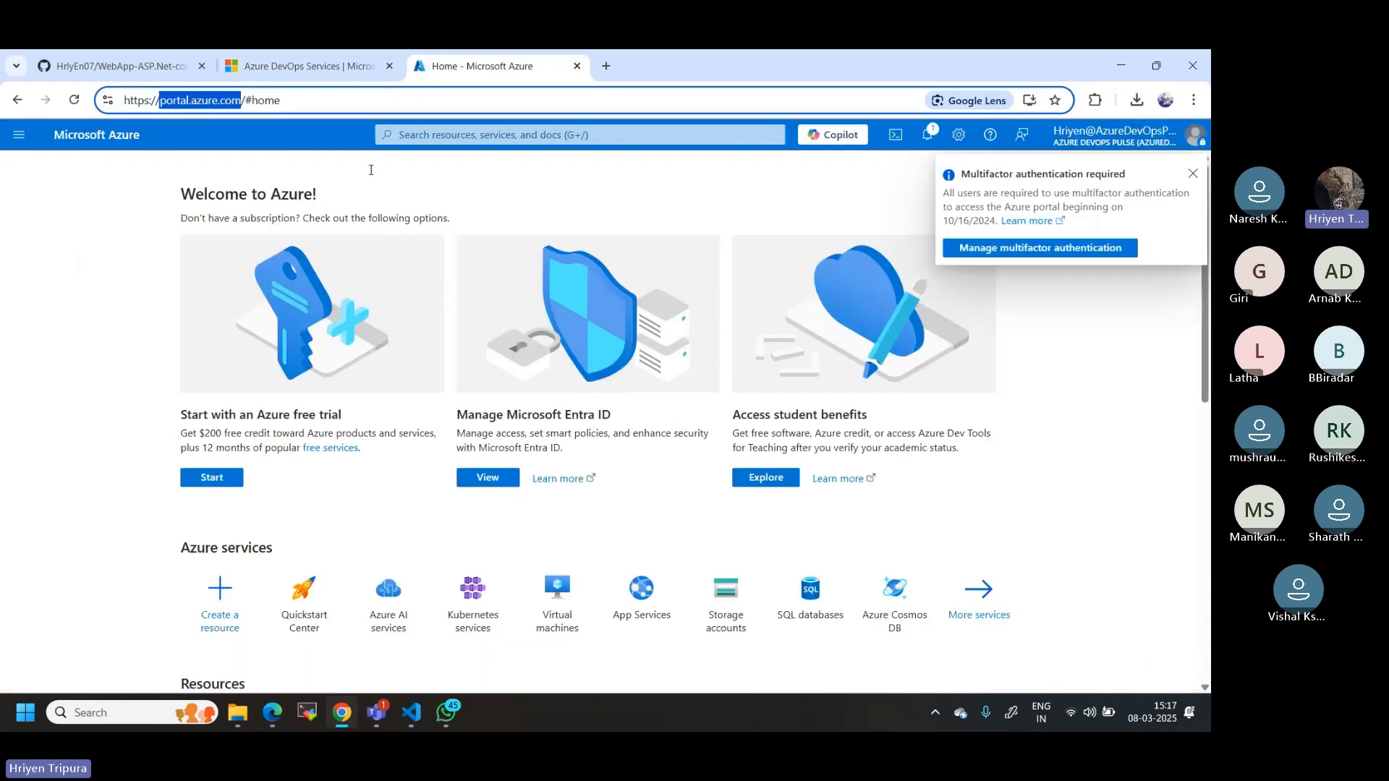
pyautogui.click(181, 105)
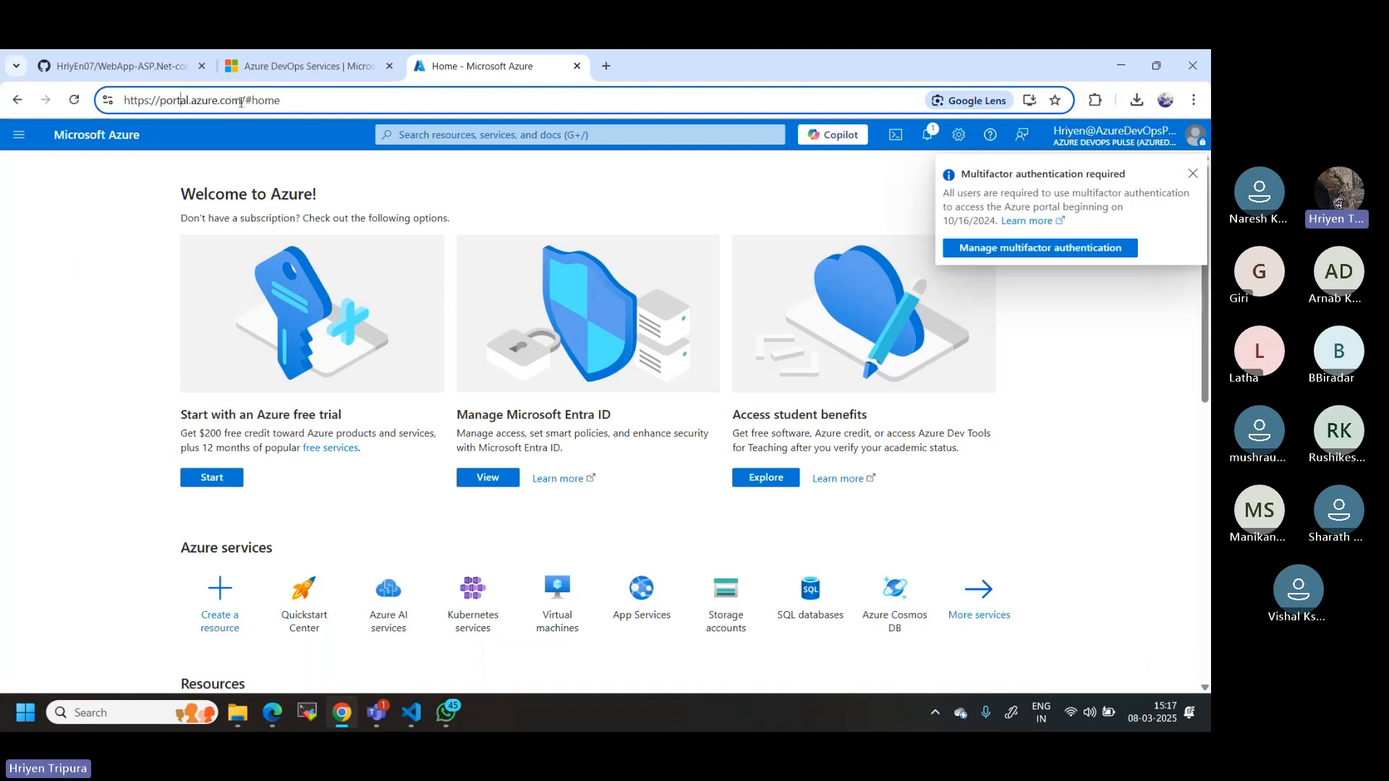
pyautogui.click(604, 66)
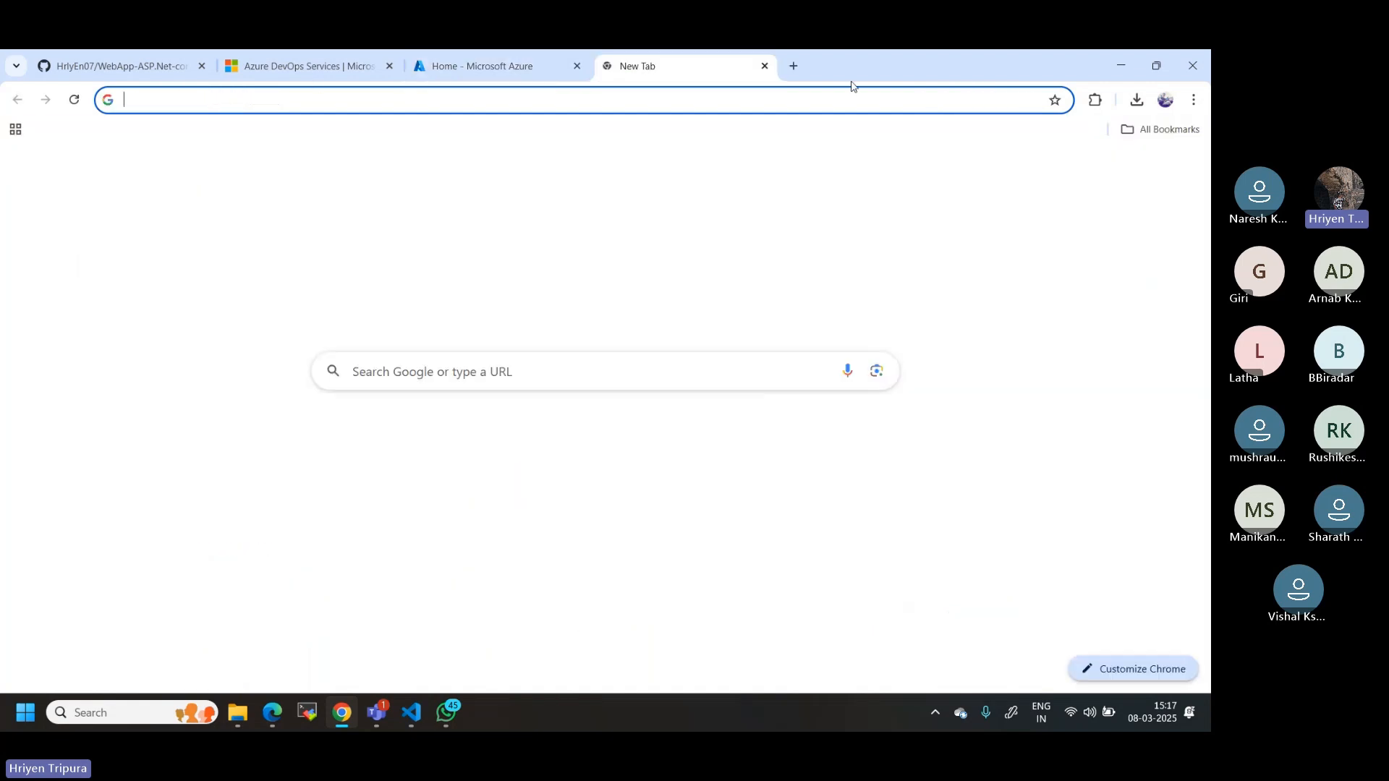
# Open dev.azure.com in a new Incognito window, reach its Azure sign-in page, then switch back.
pyautogui.click(1193, 99)
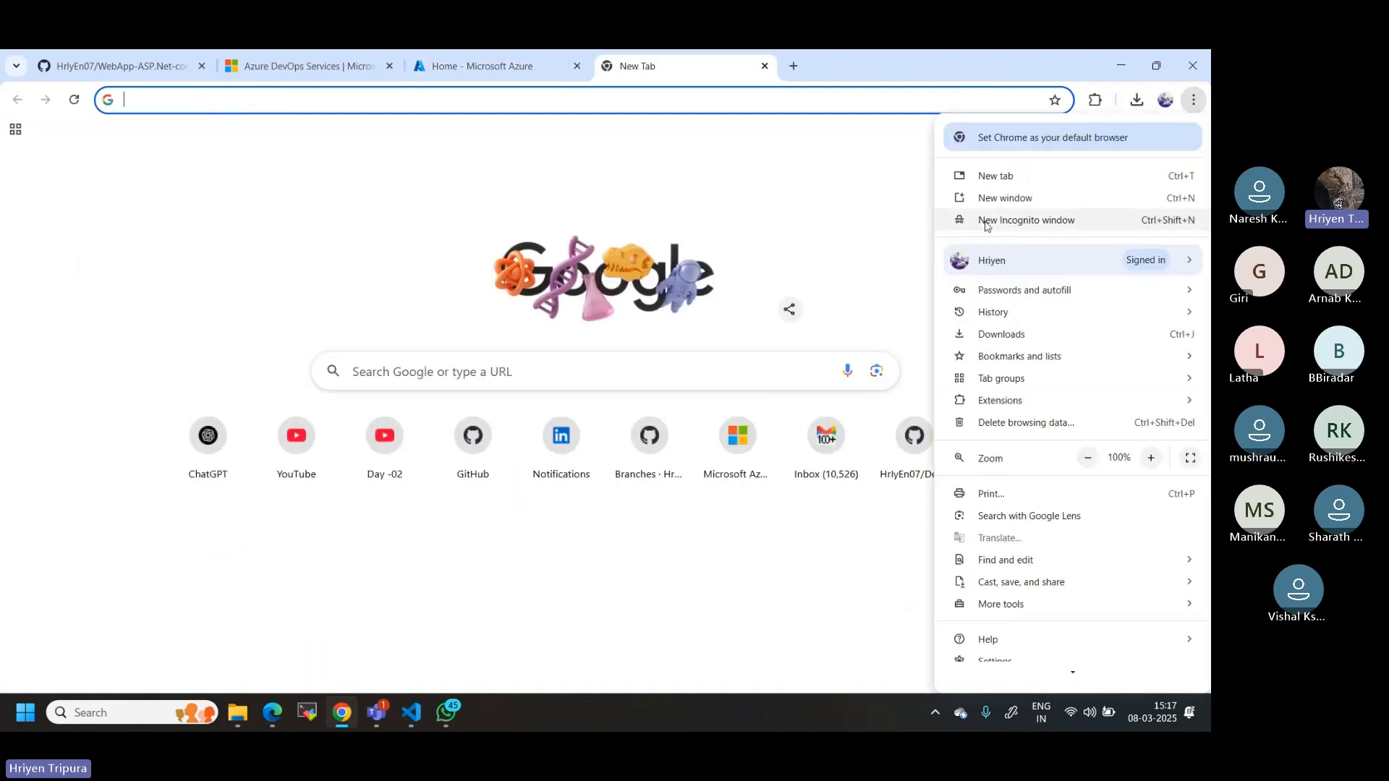
pyautogui.click(1010, 221)
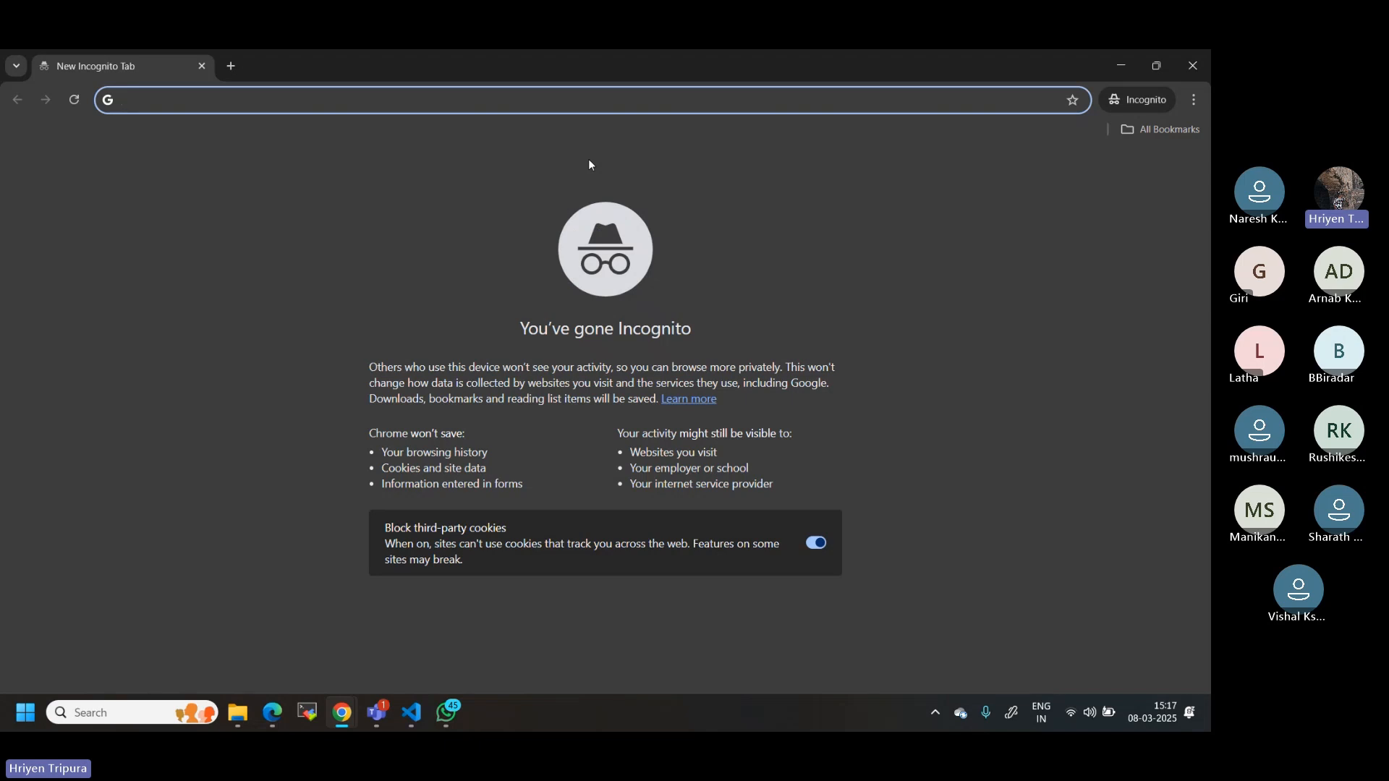
pyautogui.write('de')
pyautogui.press('Return')
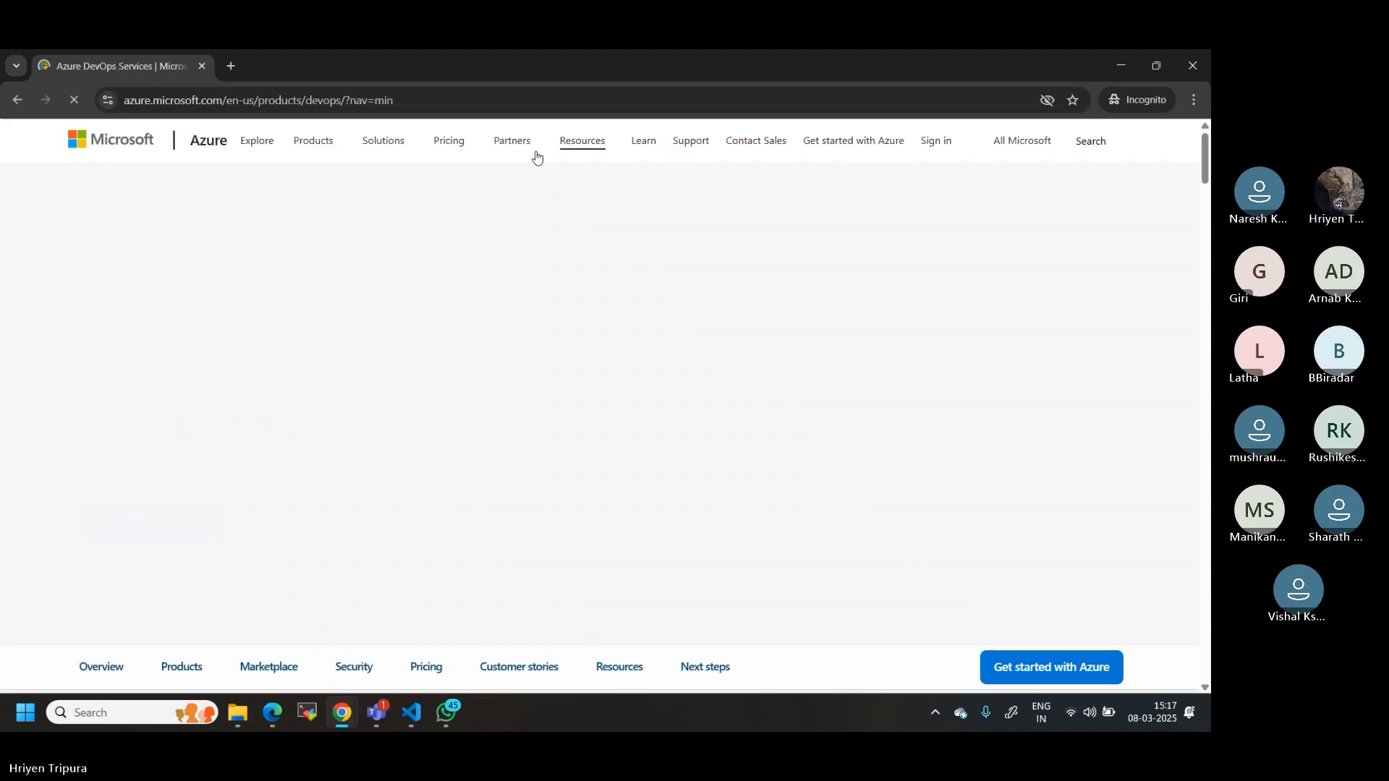
pyautogui.click(536, 154)
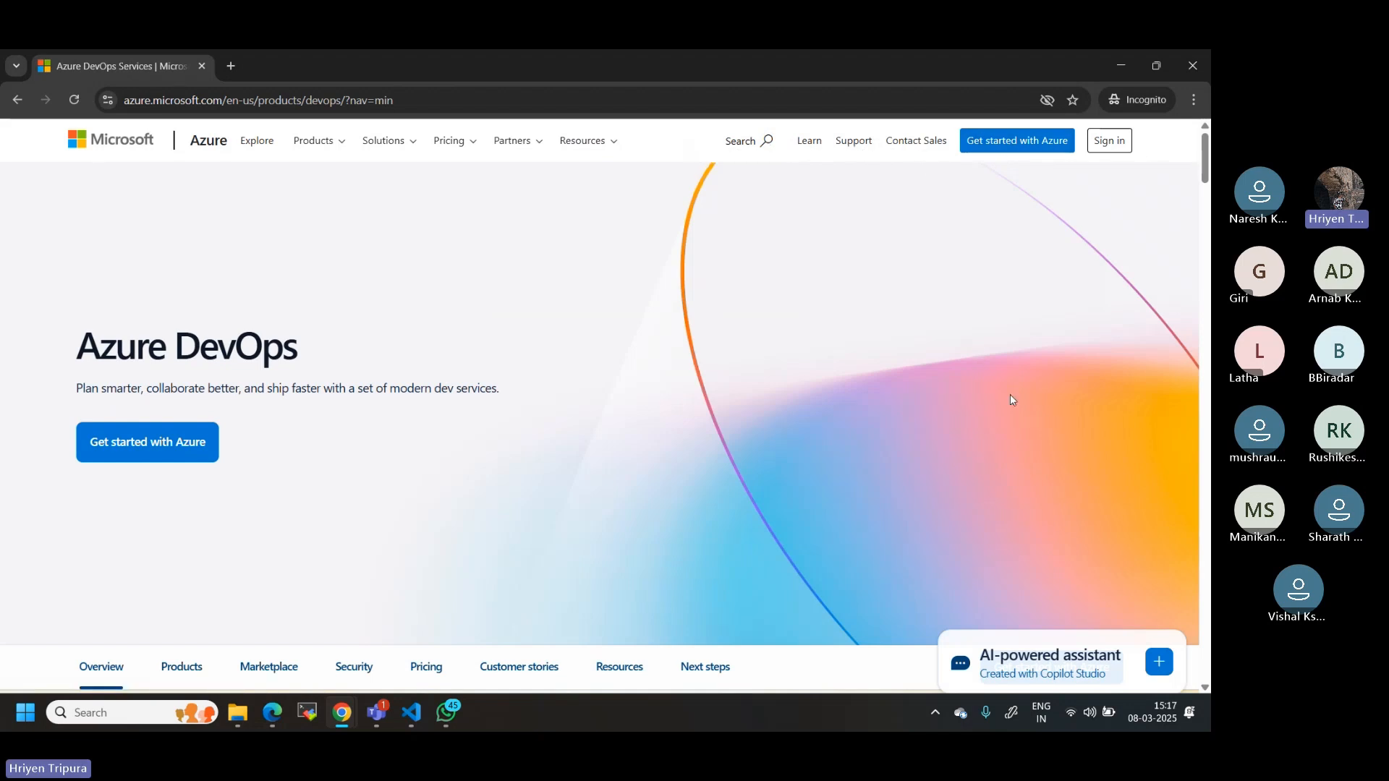
pyautogui.click(1110, 142)
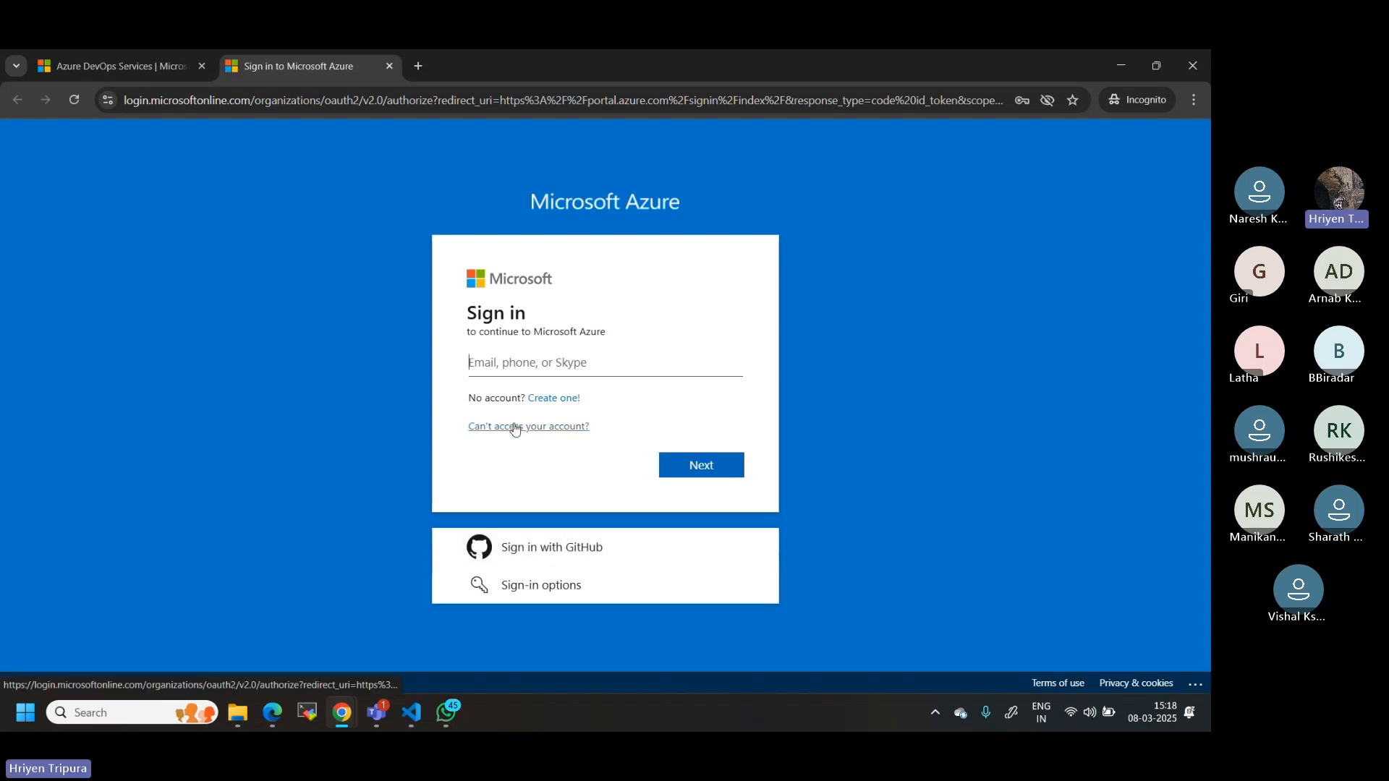
pyautogui.click(418, 65)
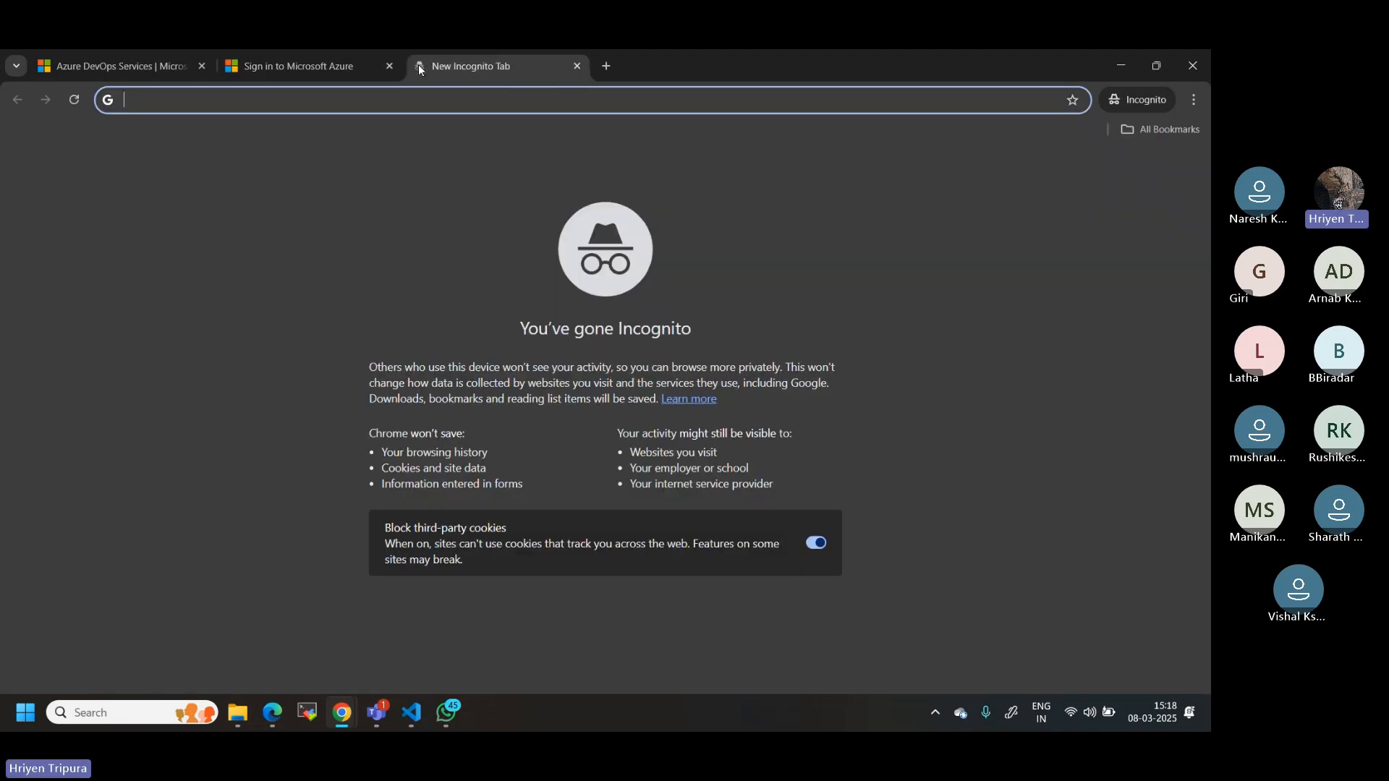
pyautogui.click(140, 66)
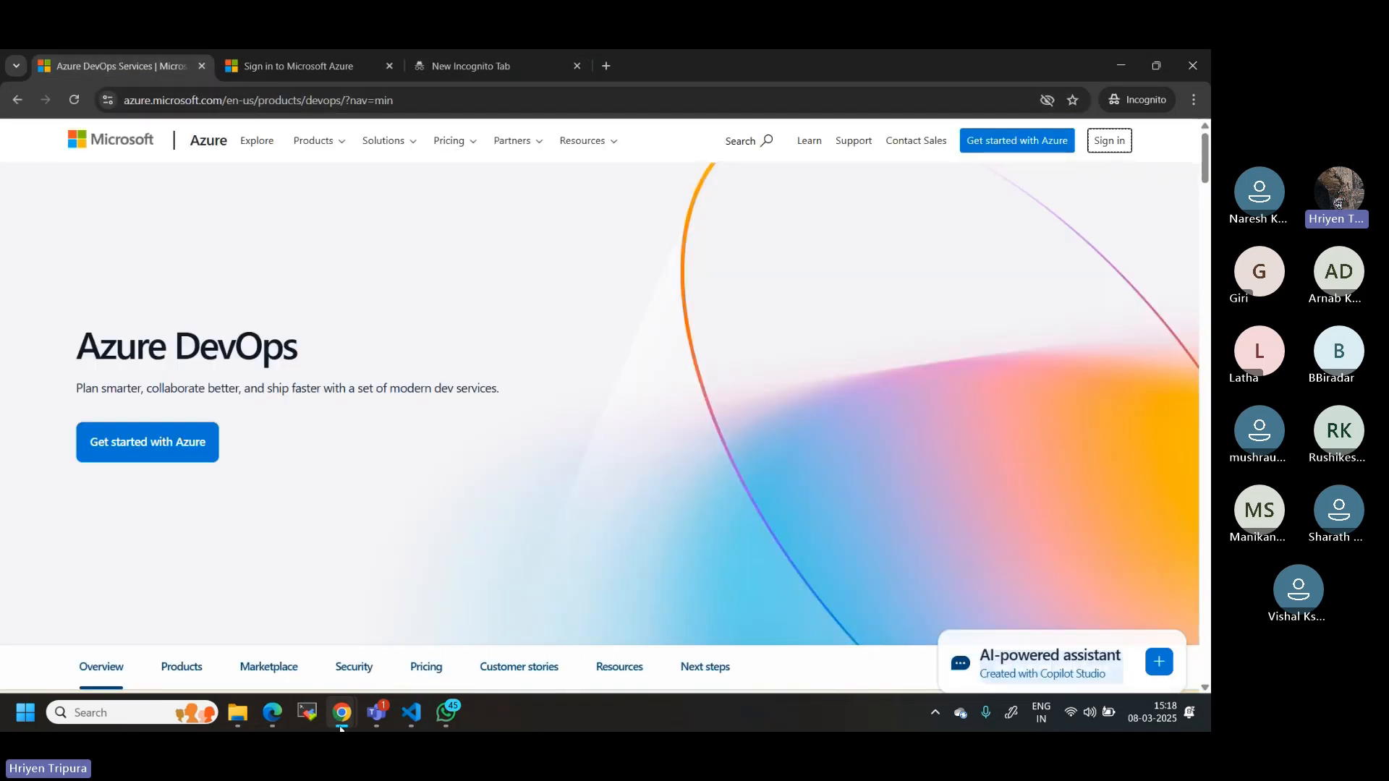
# On the Azure portal tab, dismiss the MFA notice and choose to sign in with another account.
pyautogui.moveTo(341, 713)
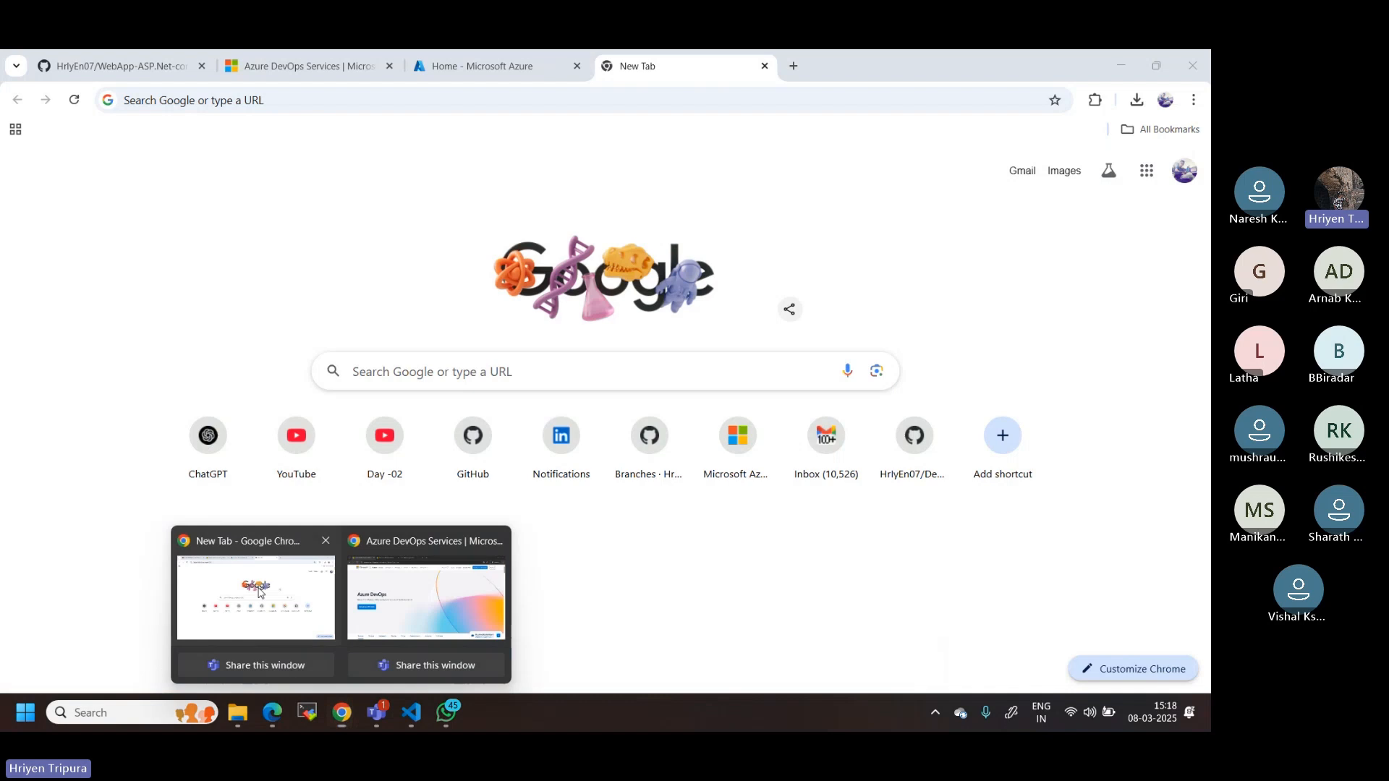
pyautogui.click(260, 592)
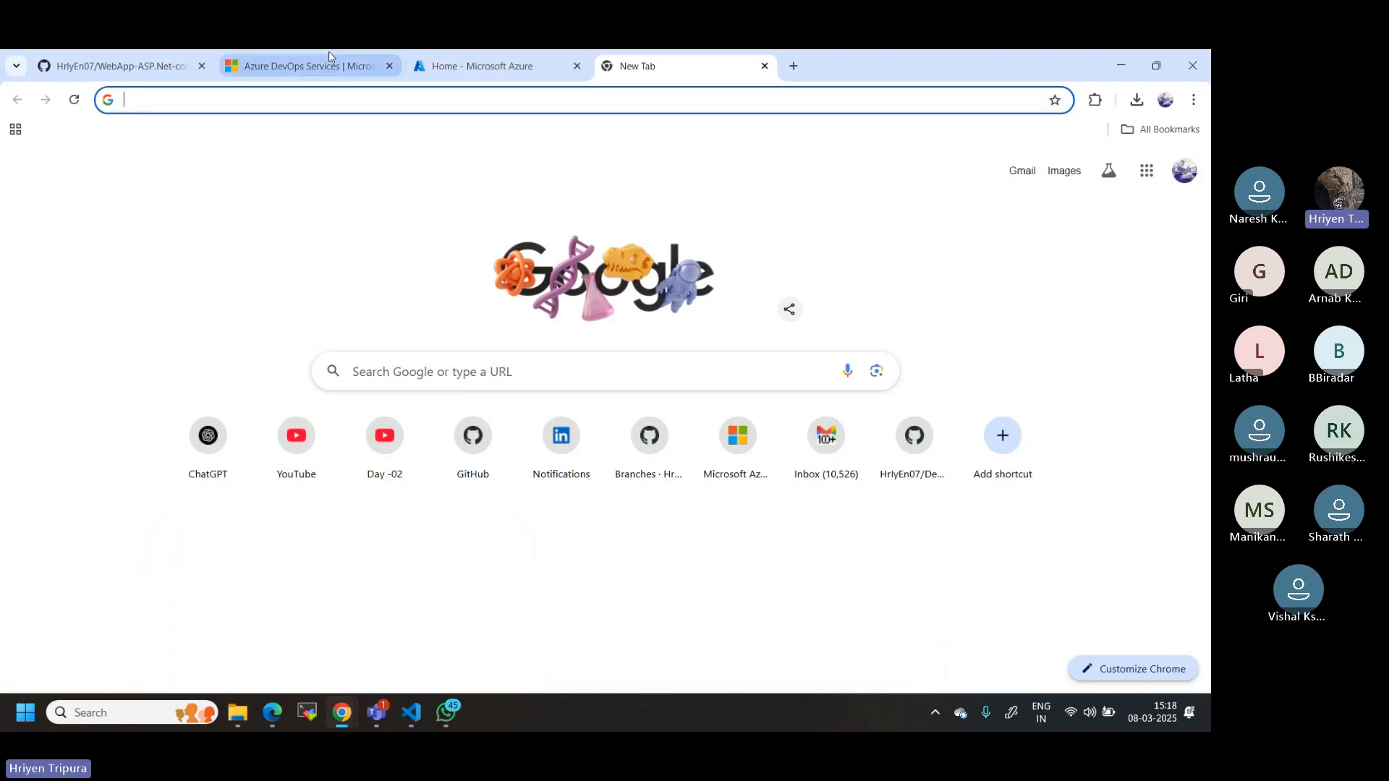
pyautogui.click(479, 65)
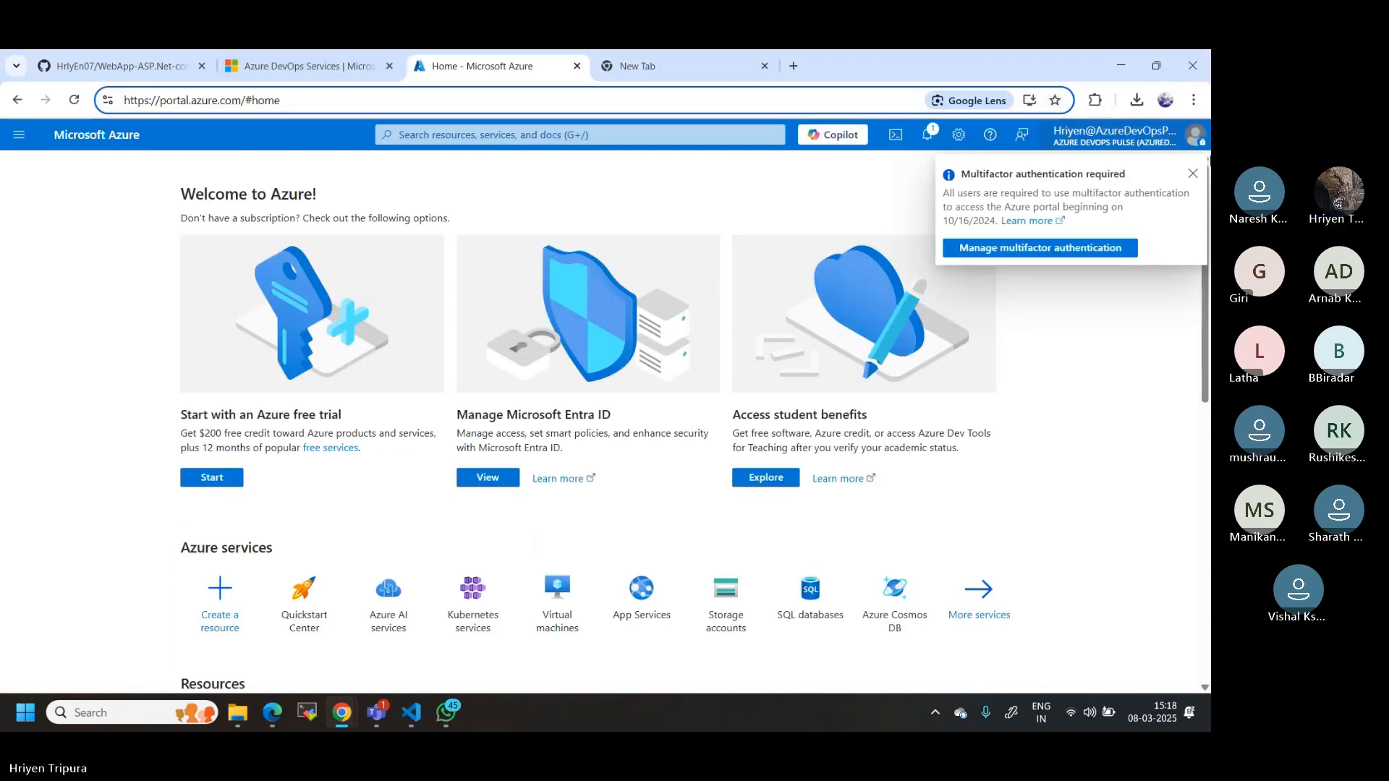
pyautogui.click(1193, 175)
pyautogui.click(1194, 137)
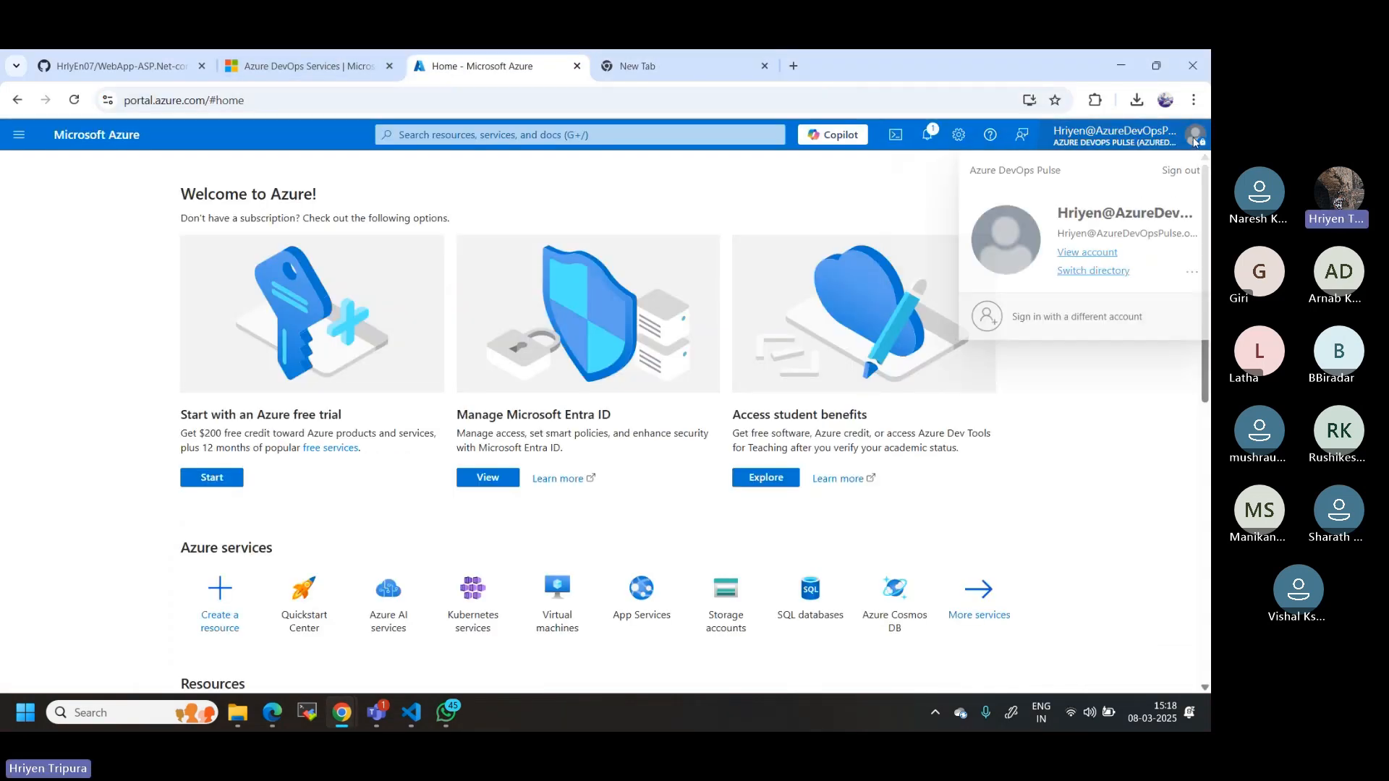
pyautogui.click(1068, 320)
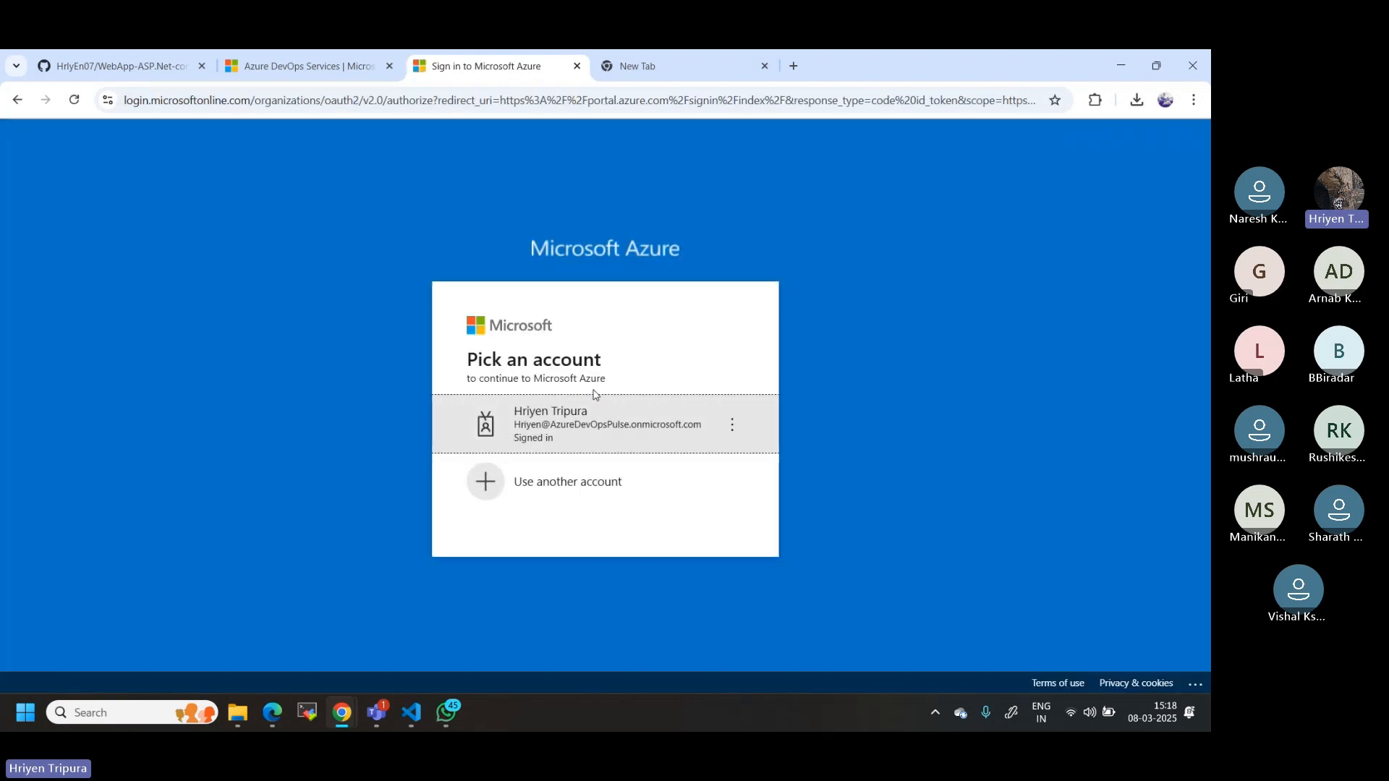
pyautogui.click(578, 484)
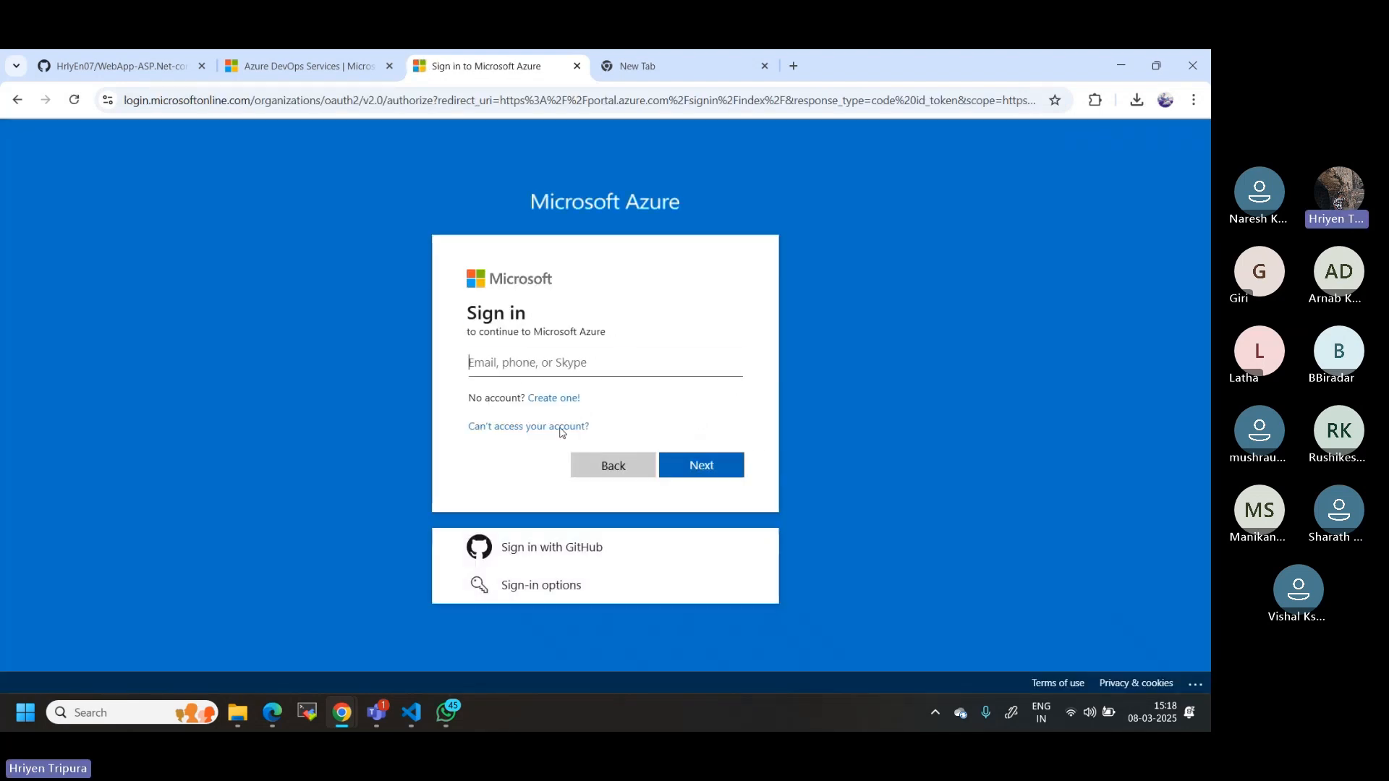
# Enter the saved work email, submit the password and verify the authenticator code.
pyautogui.click(578, 364)
pyautogui.tripleClick(578, 364)
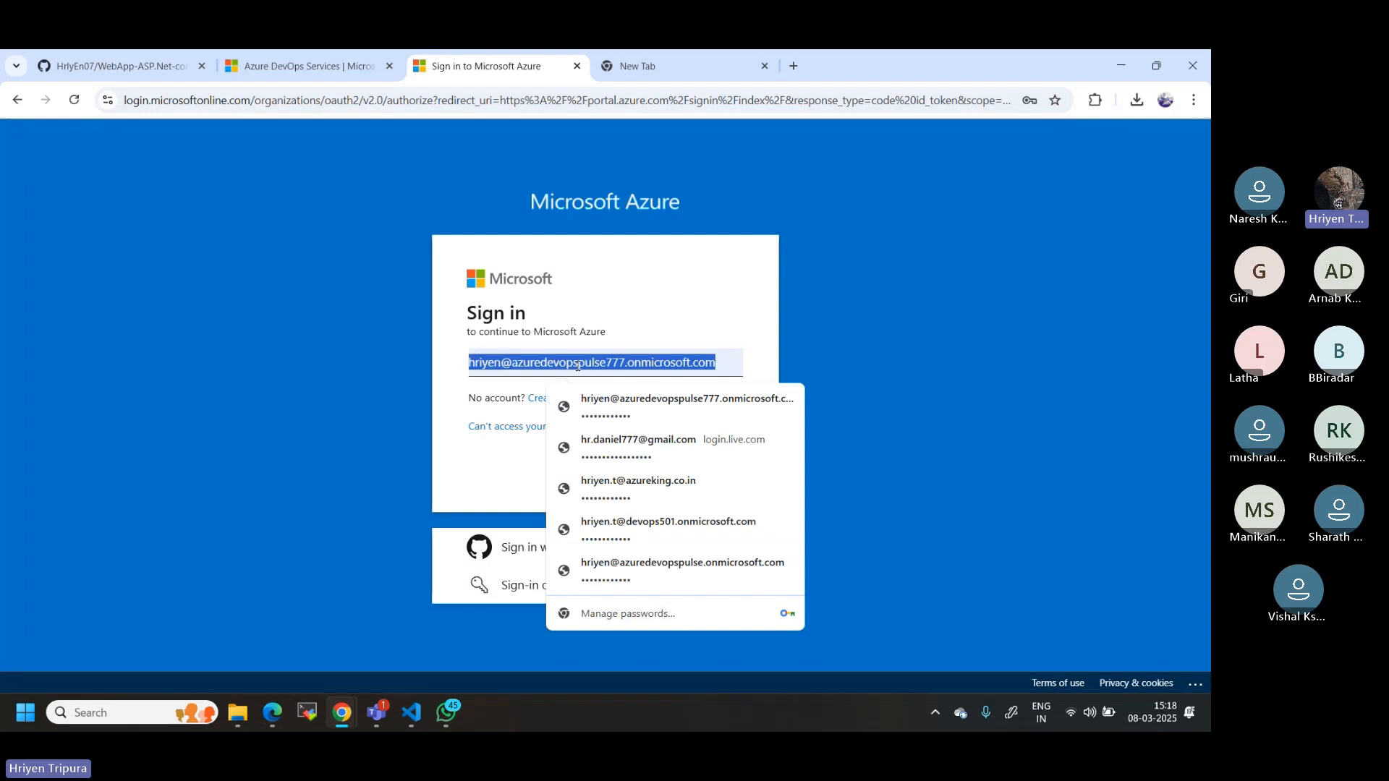
pyautogui.write('h')
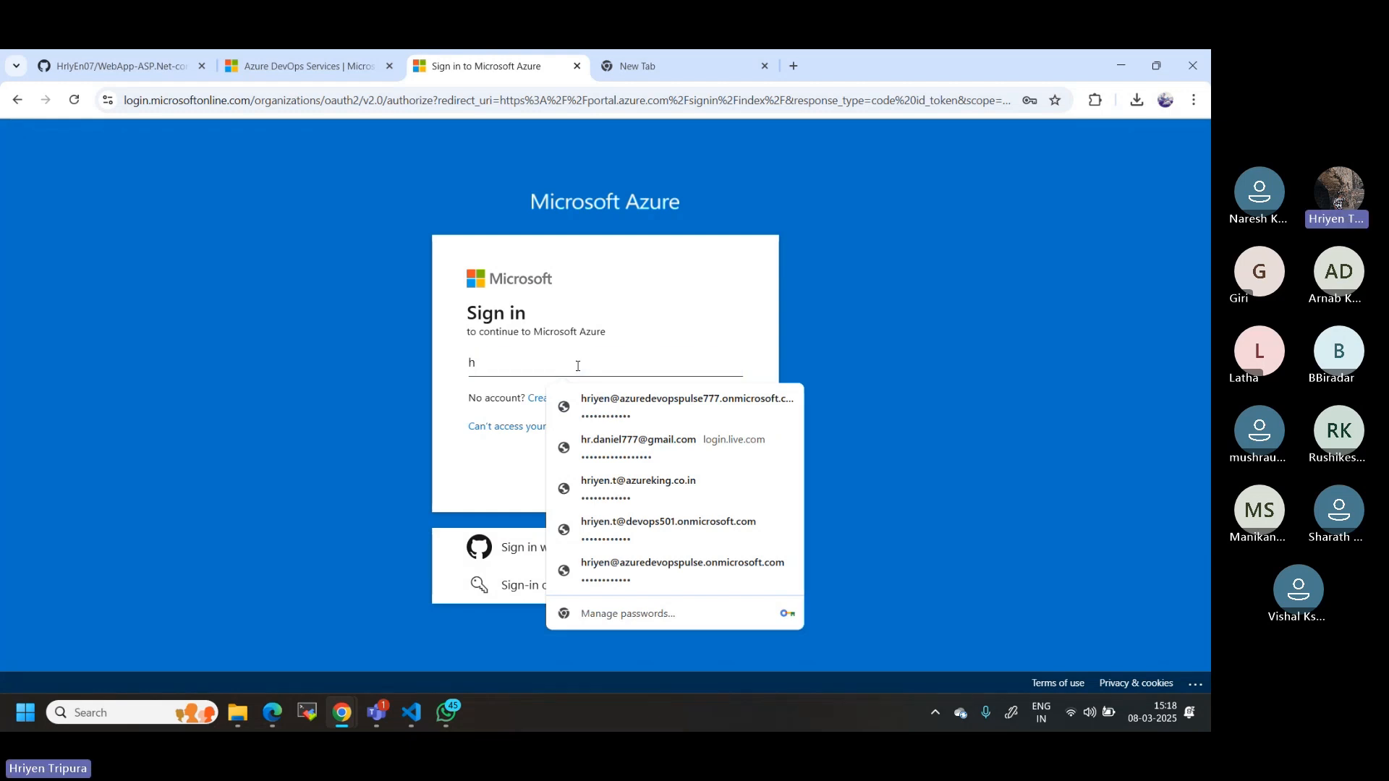
pyautogui.press('BackSpace')
pyautogui.click(653, 490)
pyautogui.click(702, 471)
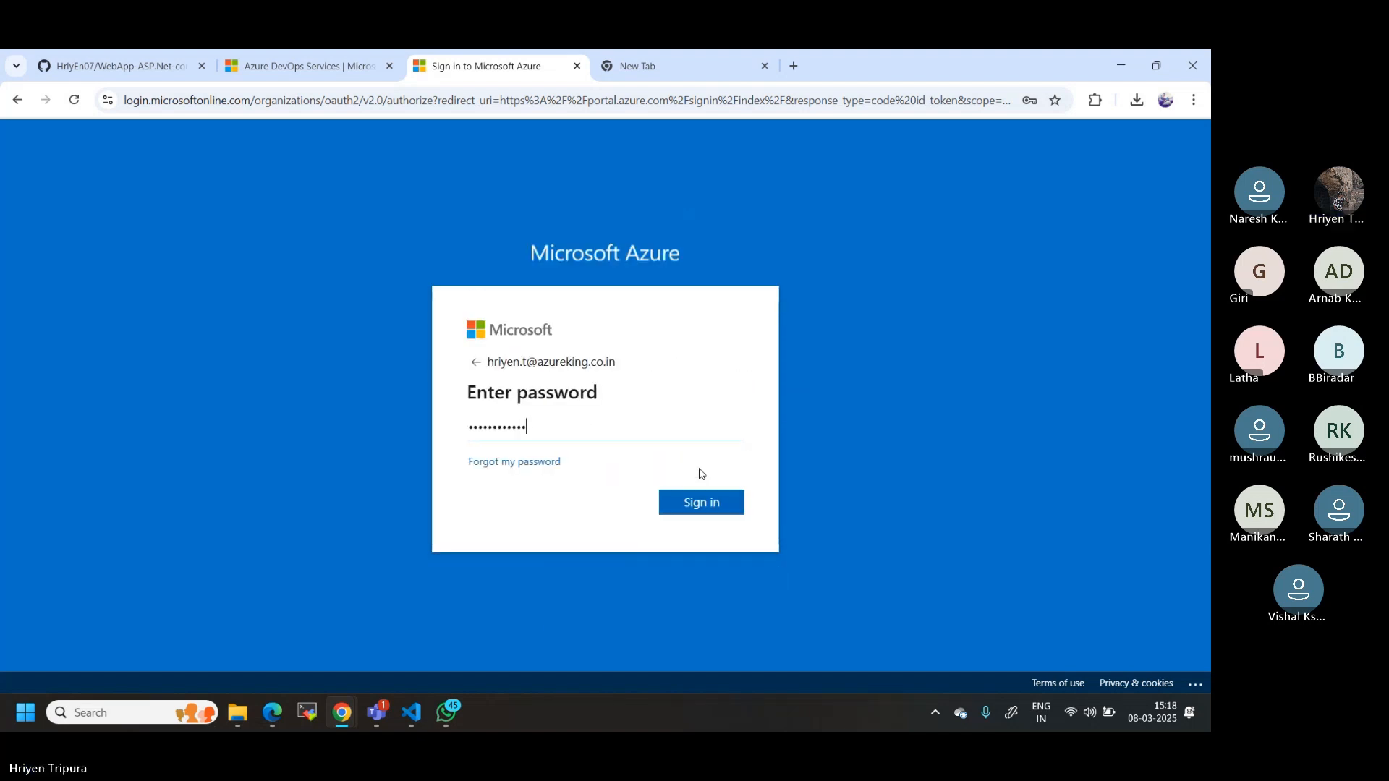
pyautogui.click(707, 502)
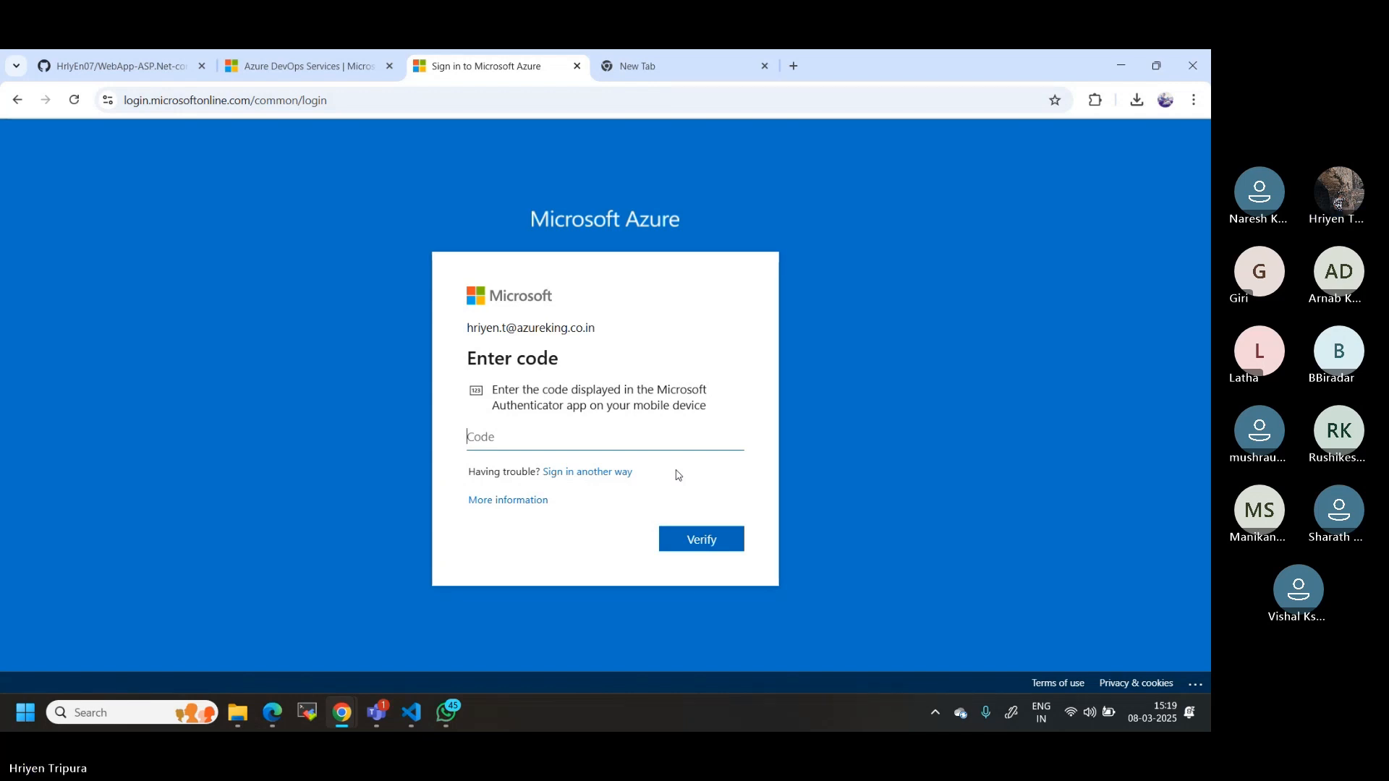
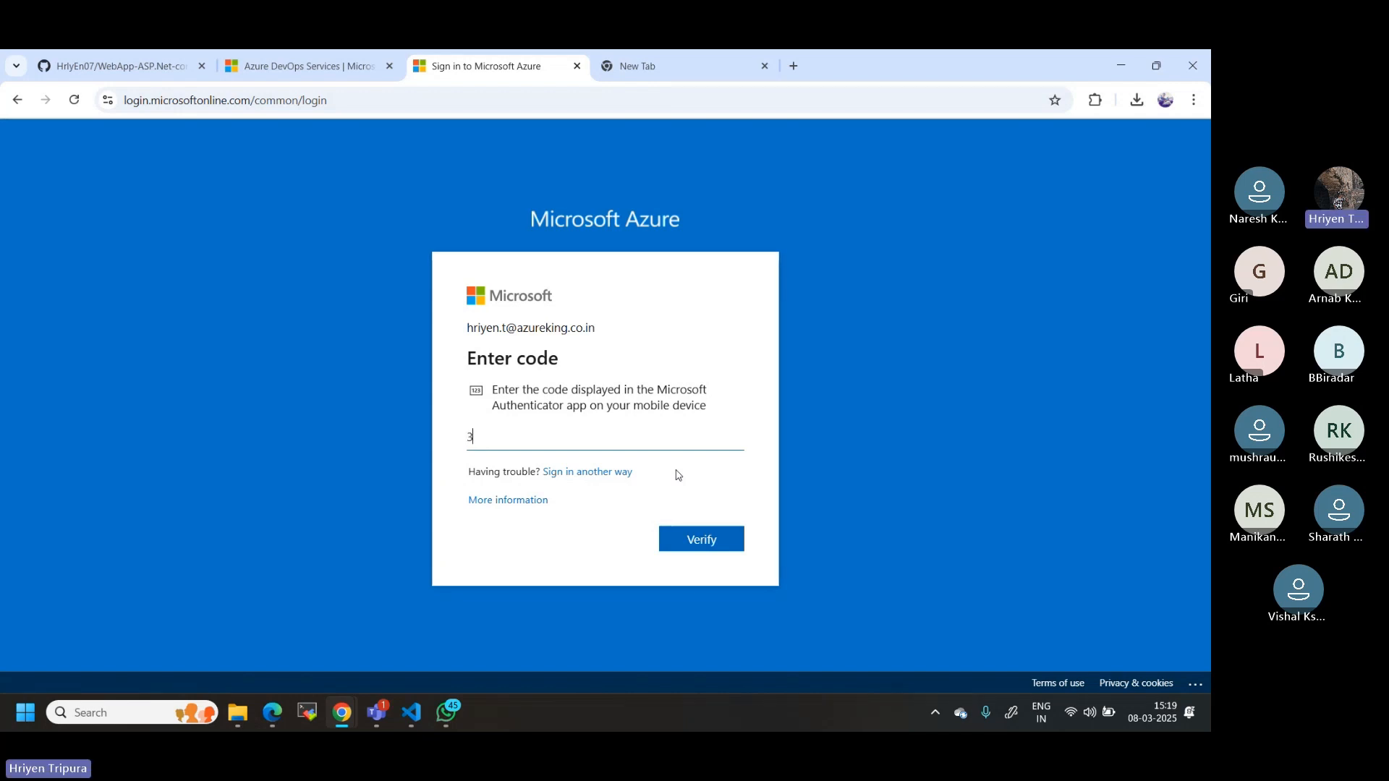
pyautogui.click(697, 539)
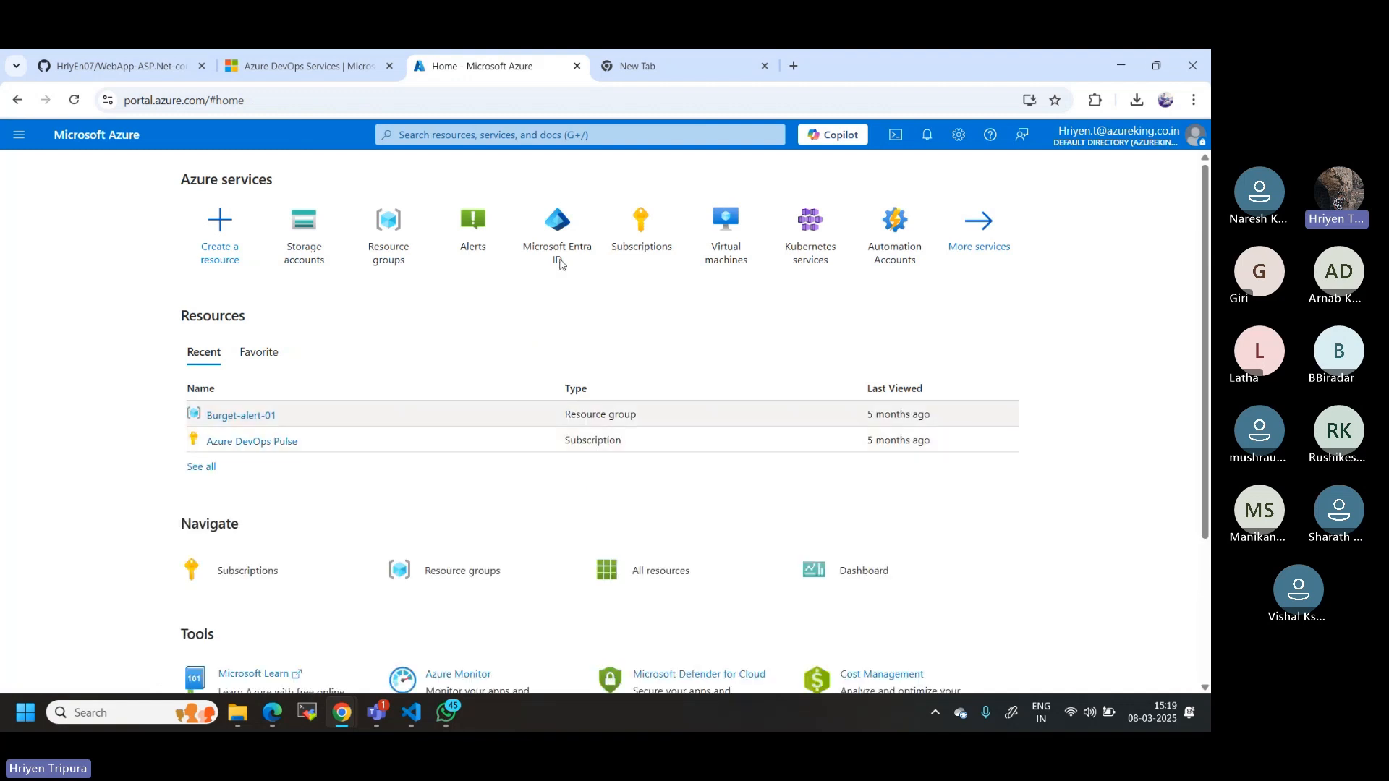
# Open the Subscriptions list from the portal search suggestions, then dismiss the search dropdown.
pyautogui.click(515, 136)
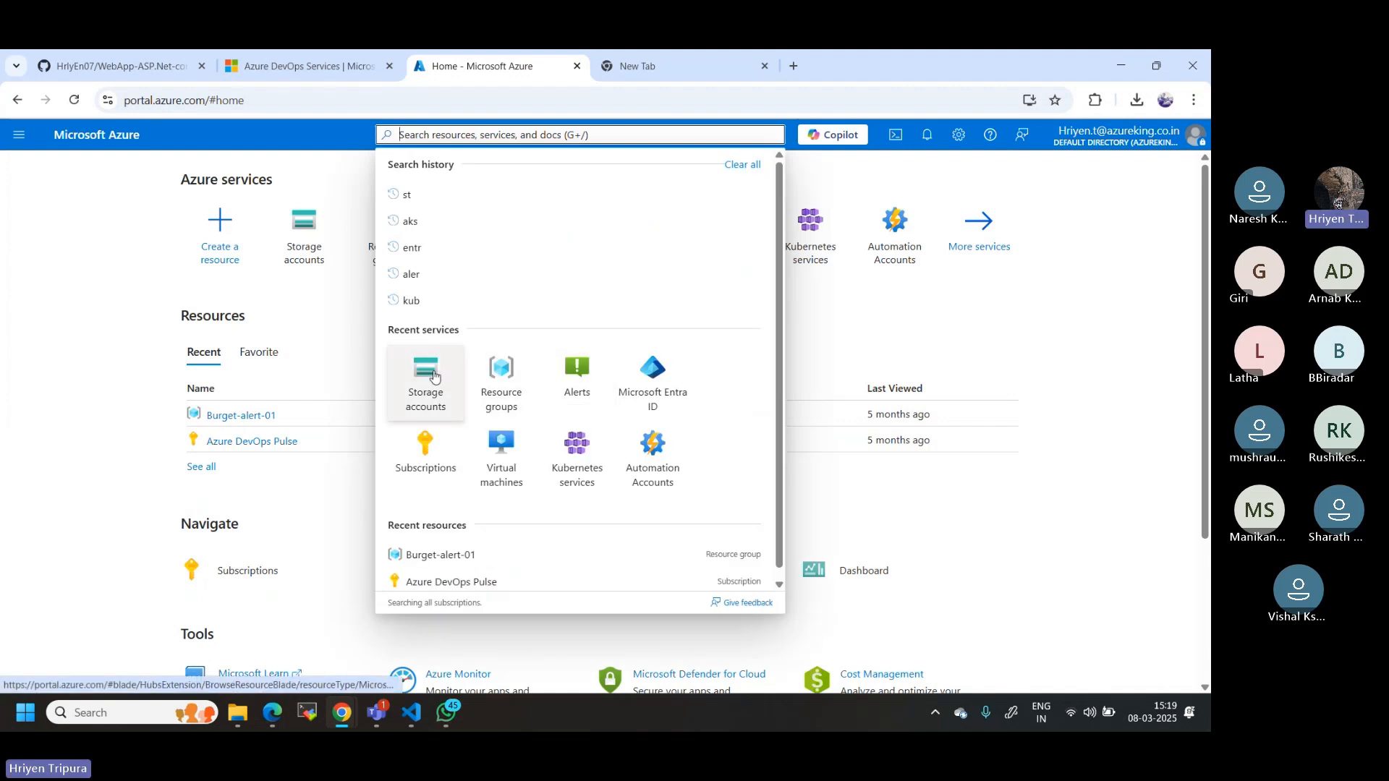
pyautogui.click(417, 442)
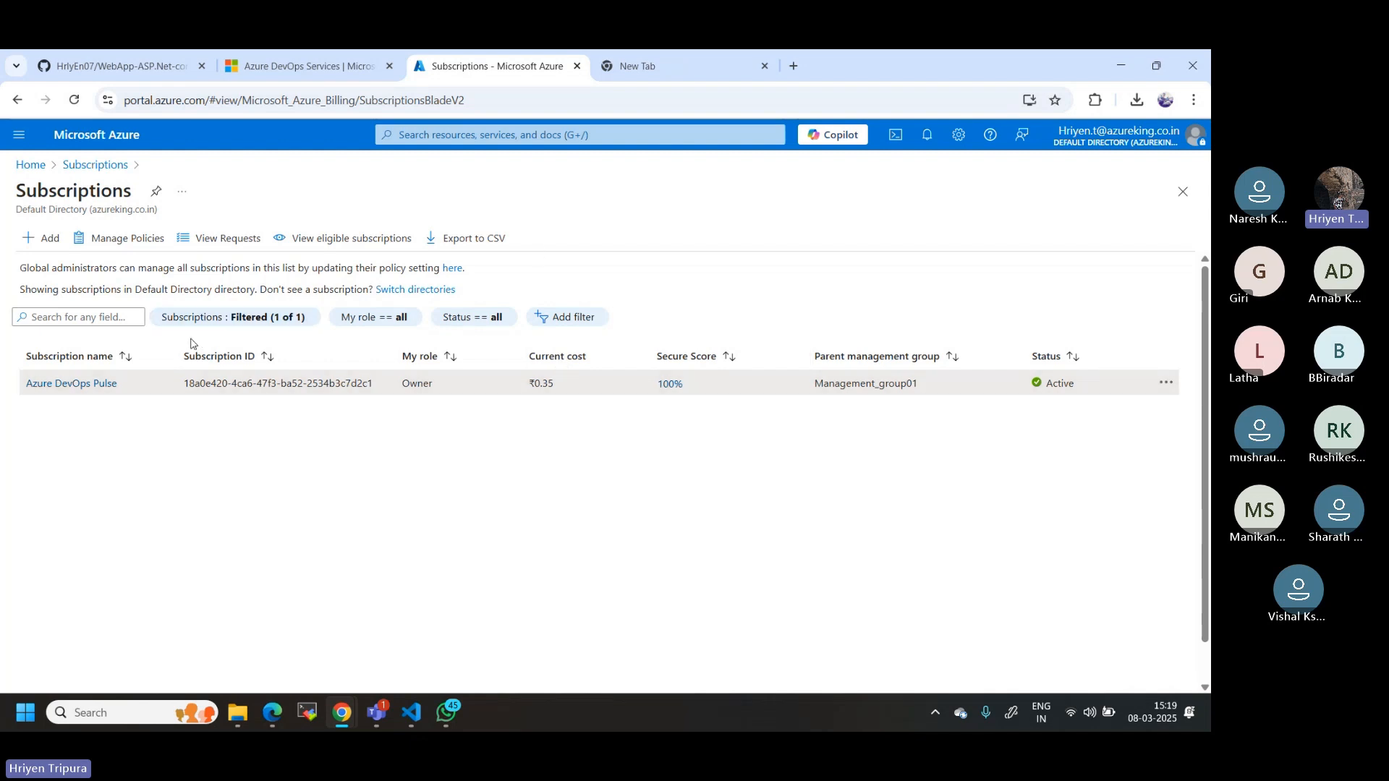
pyautogui.click(460, 136)
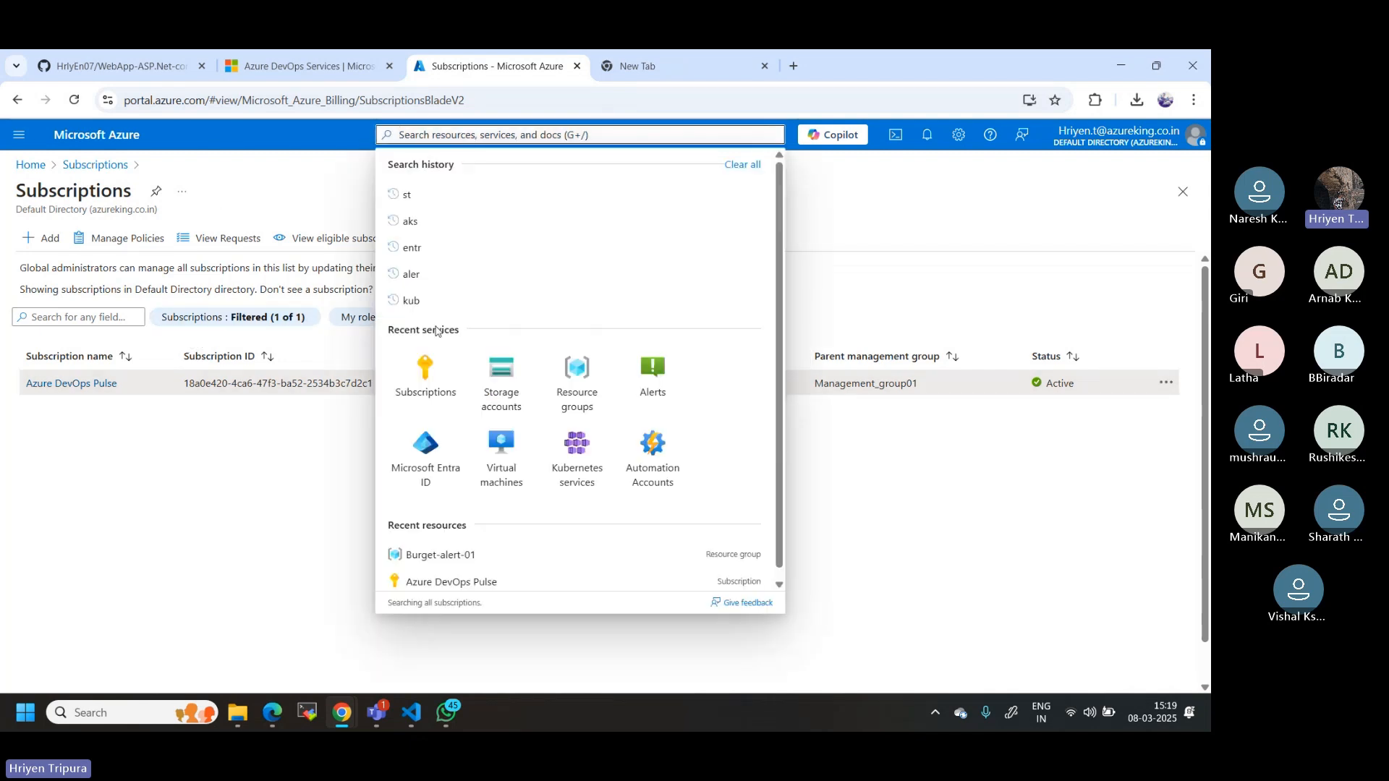
pyautogui.click(427, 370)
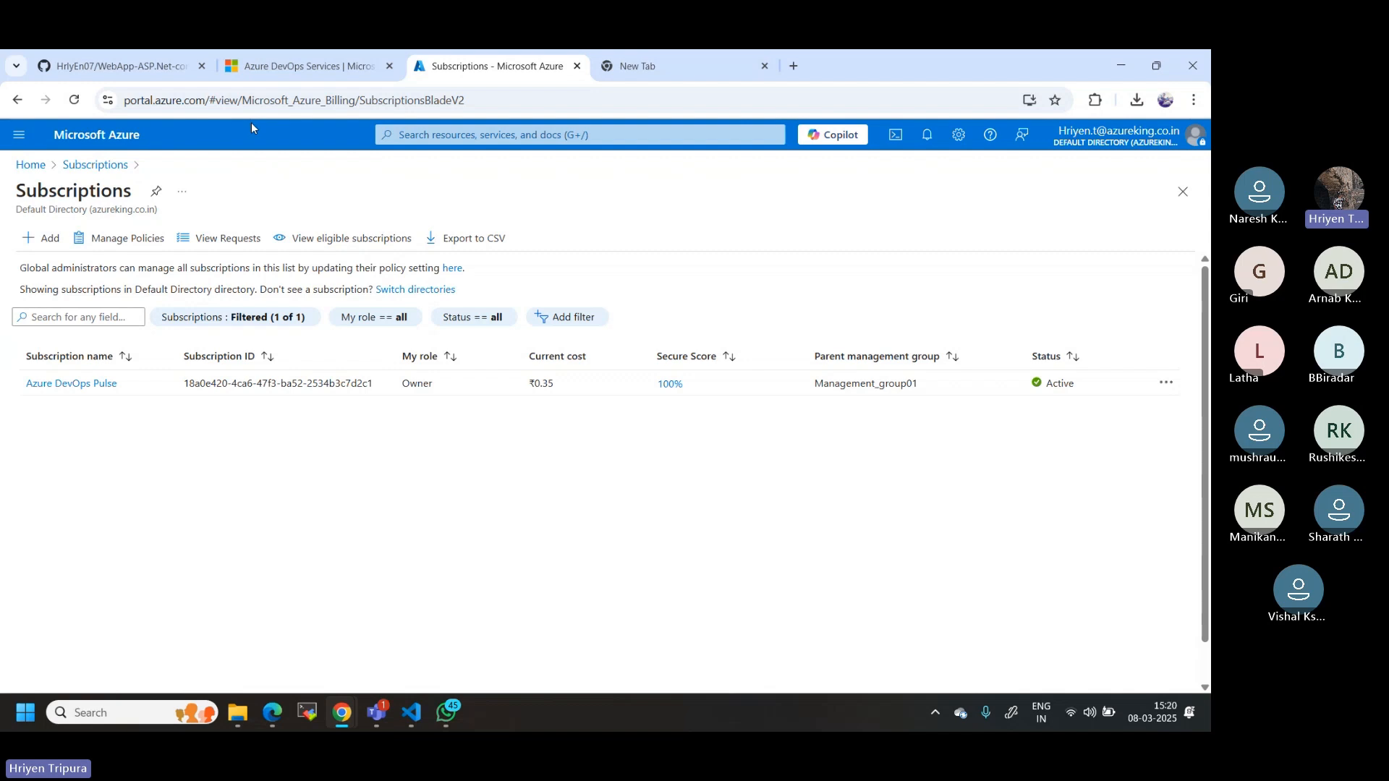
pyautogui.click(411, 136)
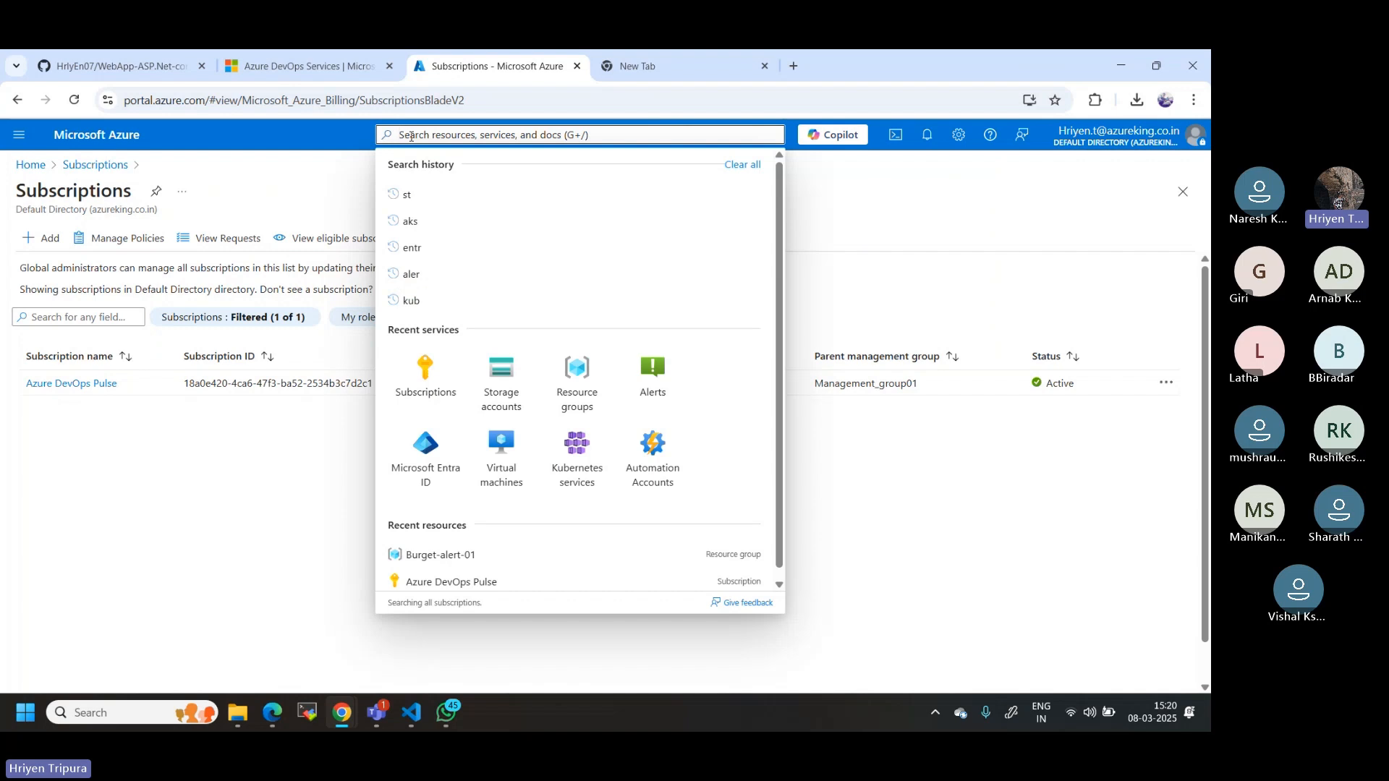
pyautogui.click(191, 495)
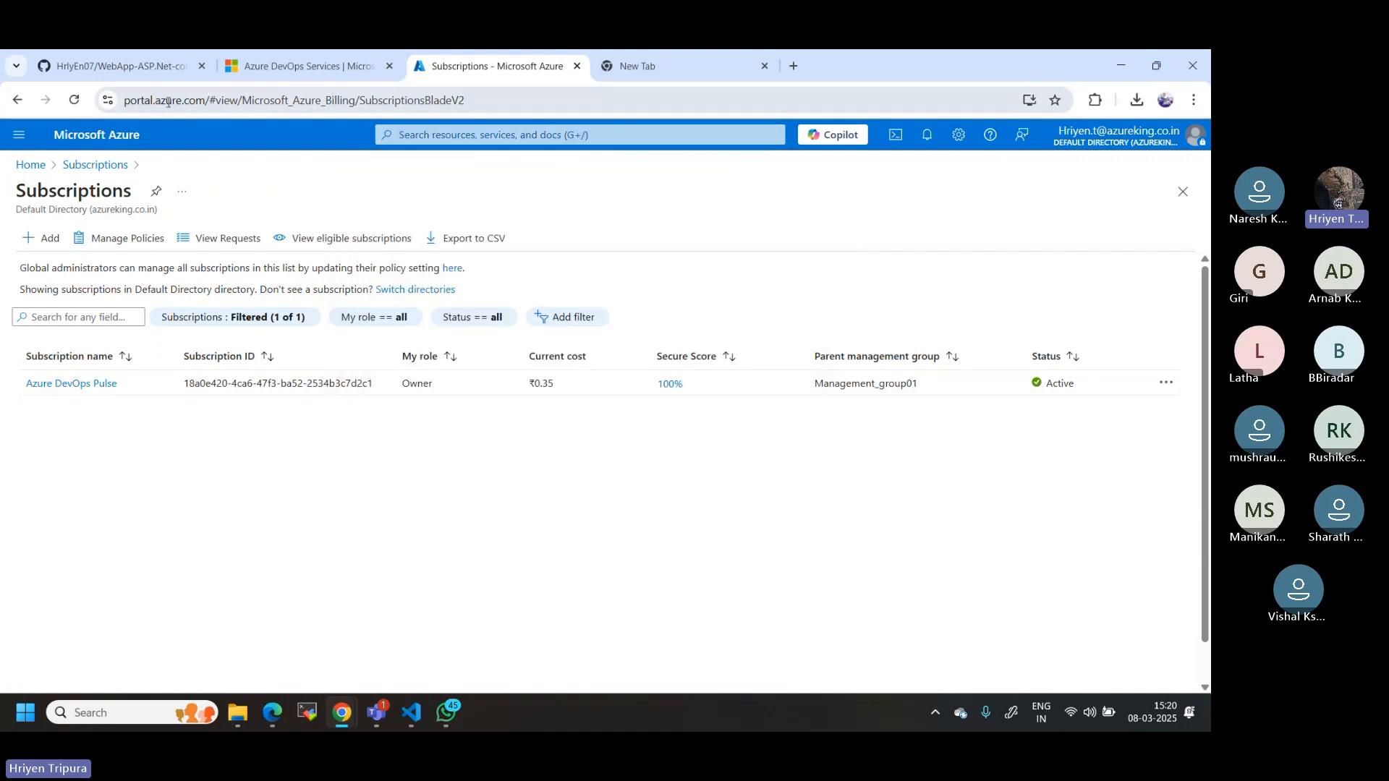
# In the empty tab, open the Azure DevOps Services site and start signing in with another account.
pyautogui.click(653, 66)
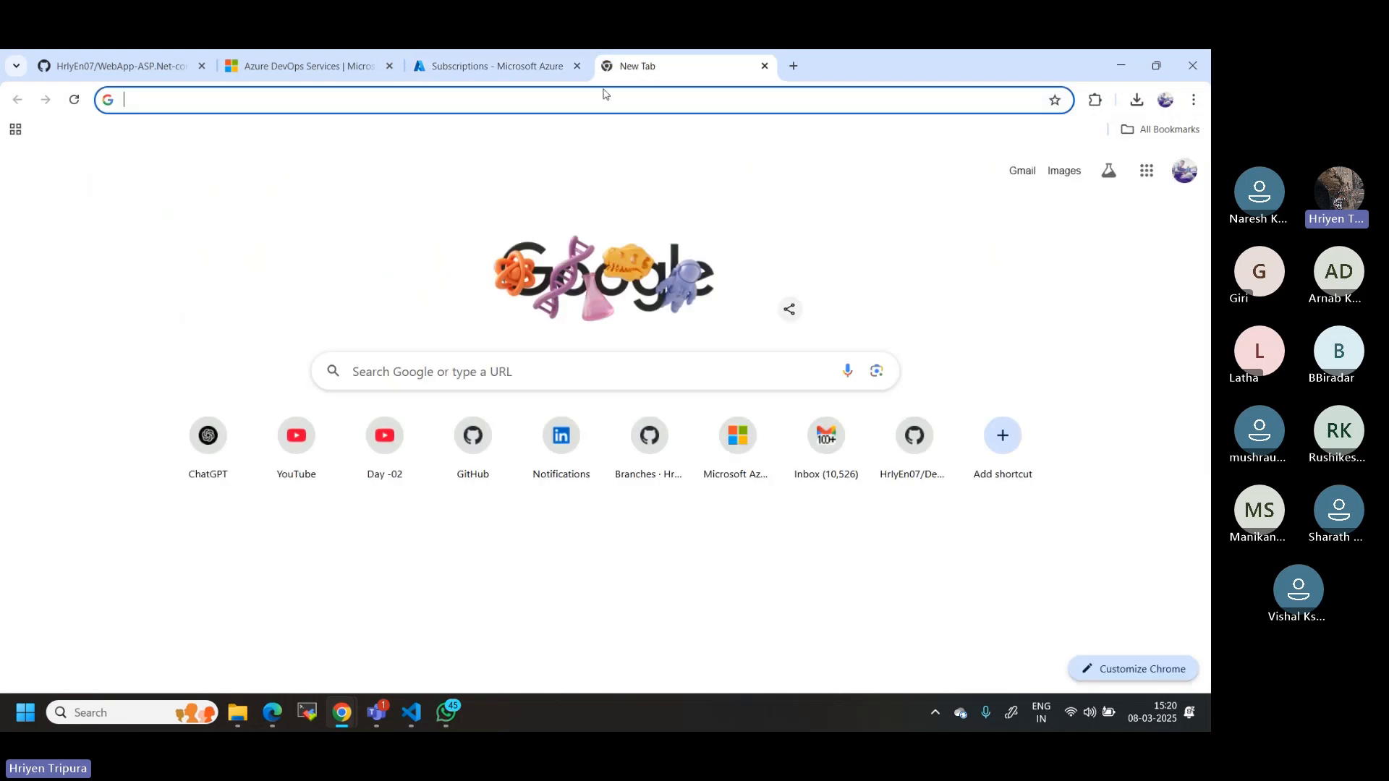
pyautogui.write('dev.azure.com')
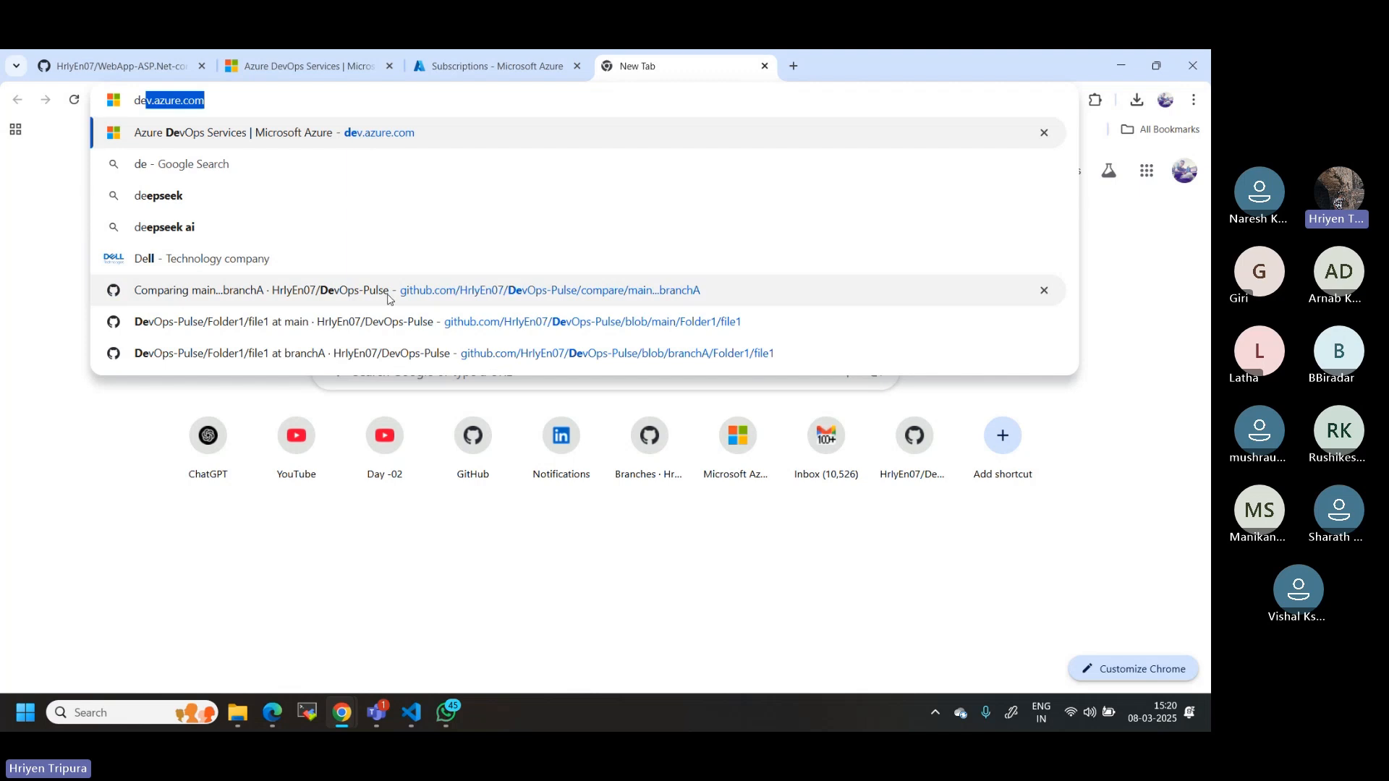
pyautogui.click(333, 133)
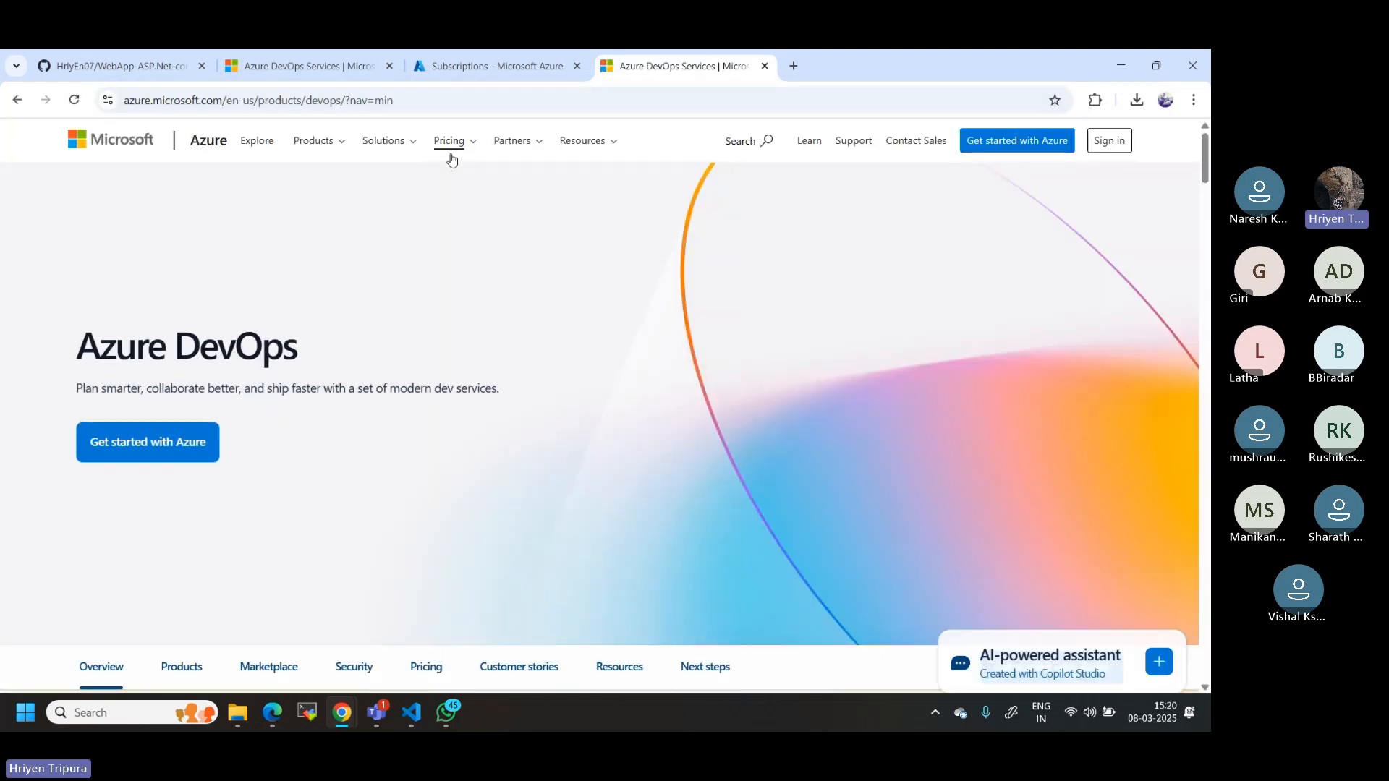
pyautogui.click(1101, 142)
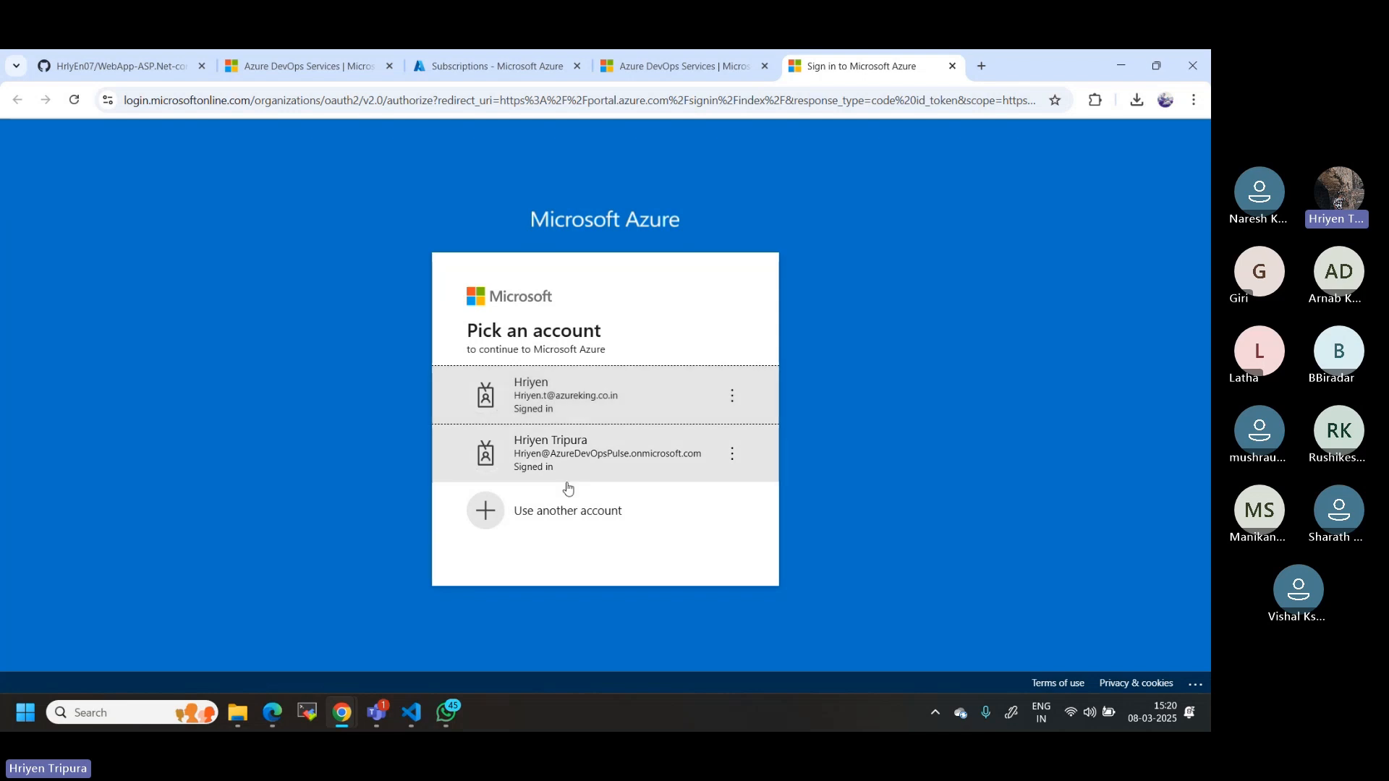
pyautogui.click(561, 508)
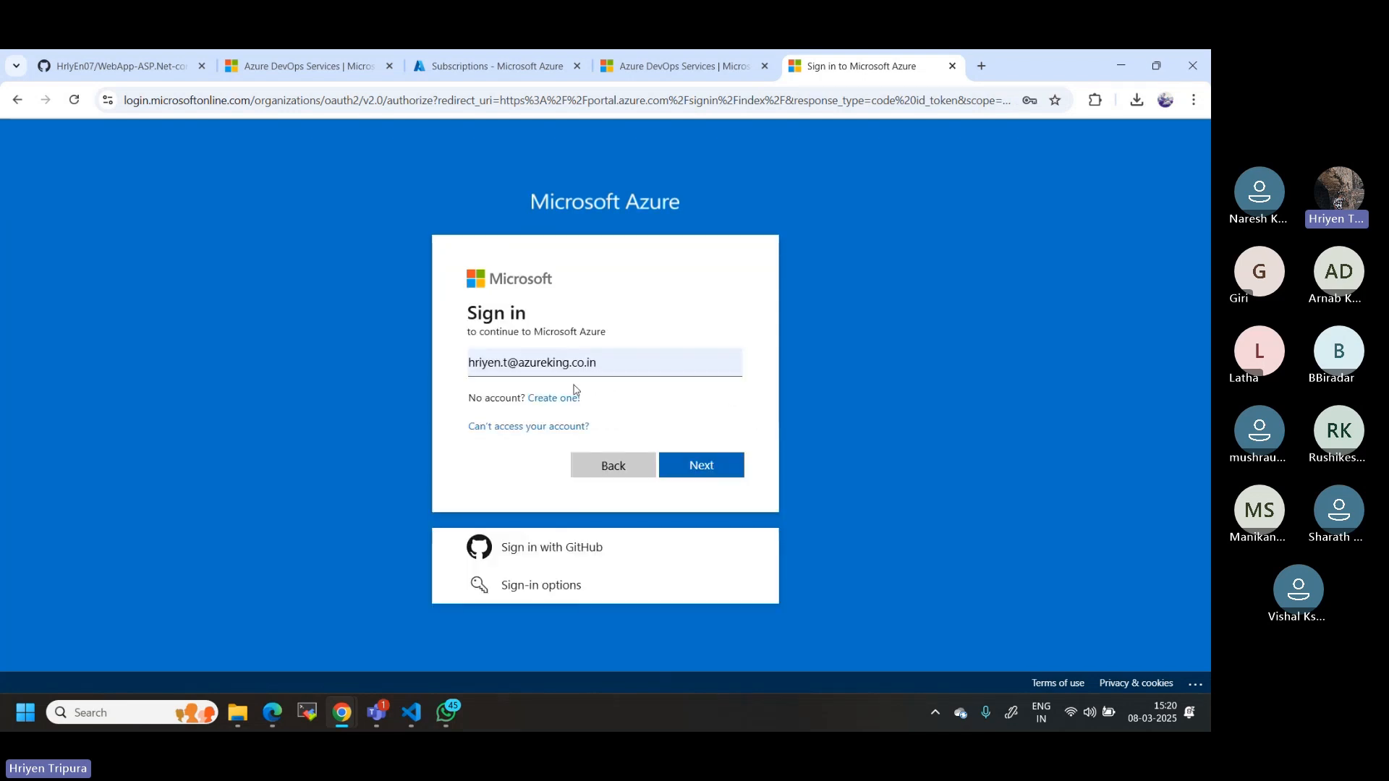
# Enter the saved work account email and password, and agree to stay signed in.
pyautogui.tripleClick(610, 359)
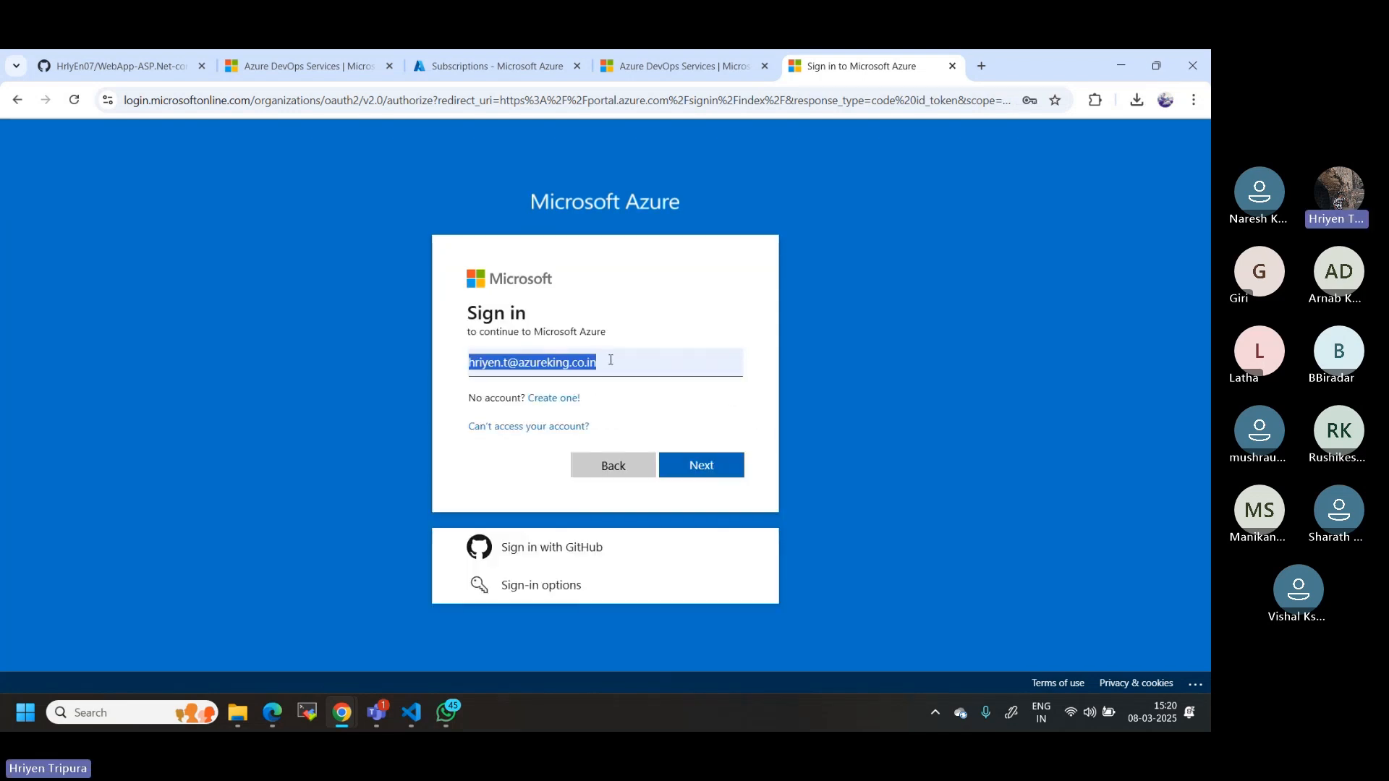
pyautogui.write('hr')
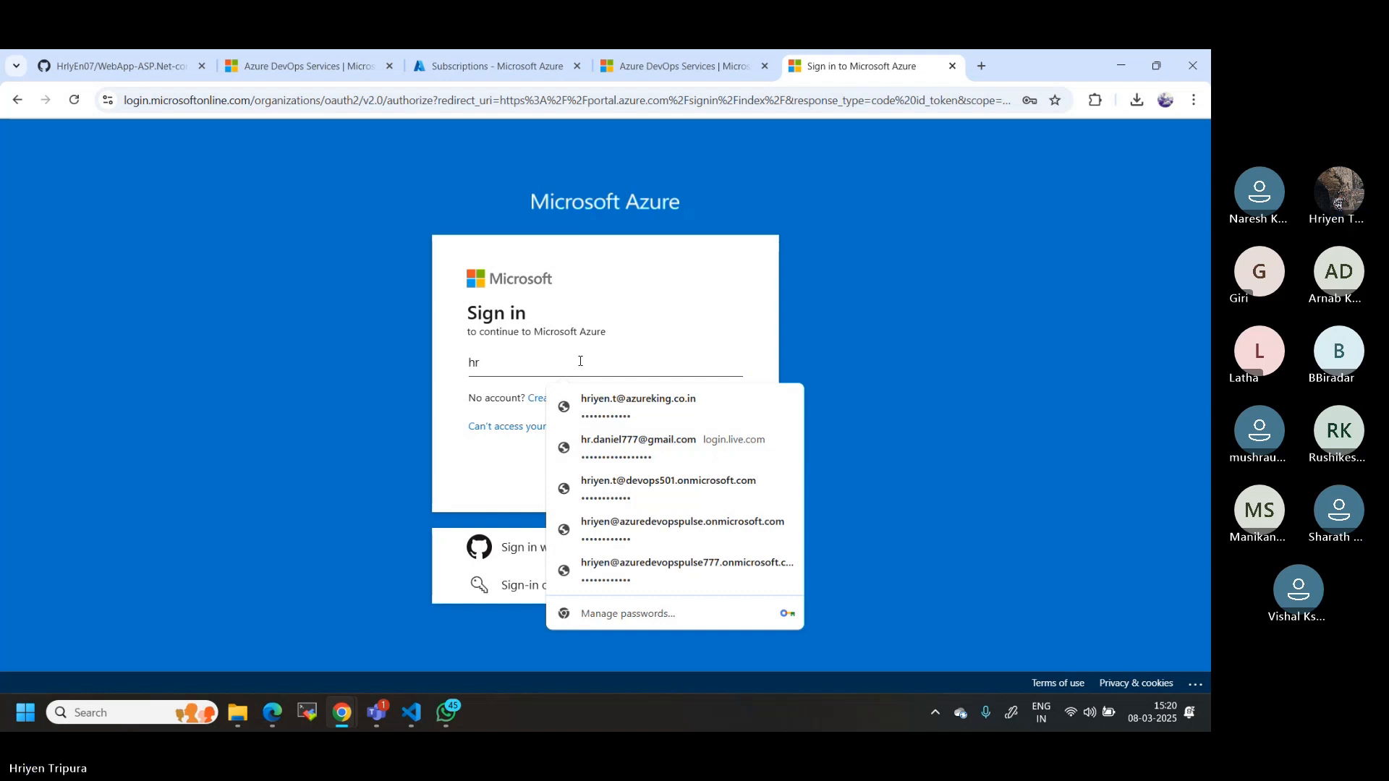
pyautogui.write('iyen')
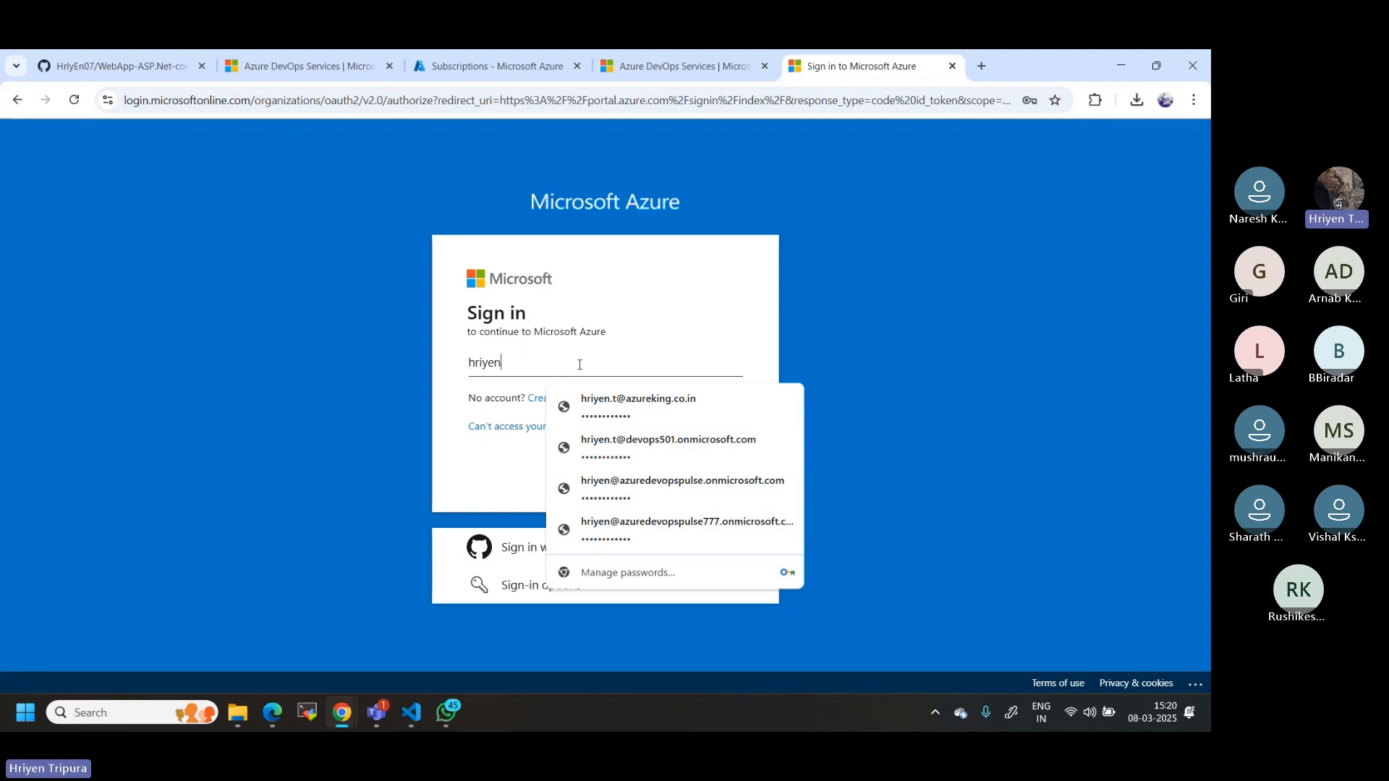
pyautogui.click(661, 405)
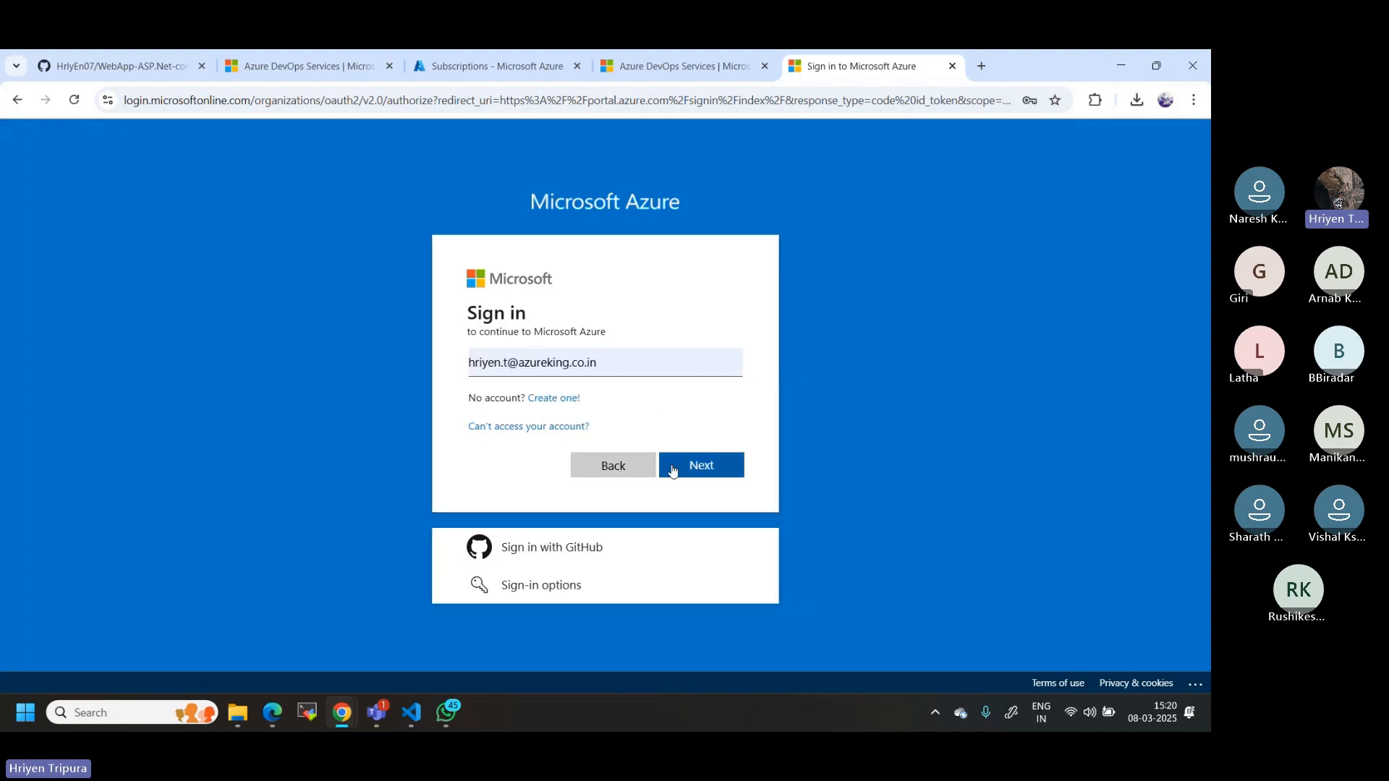
pyautogui.click(677, 466)
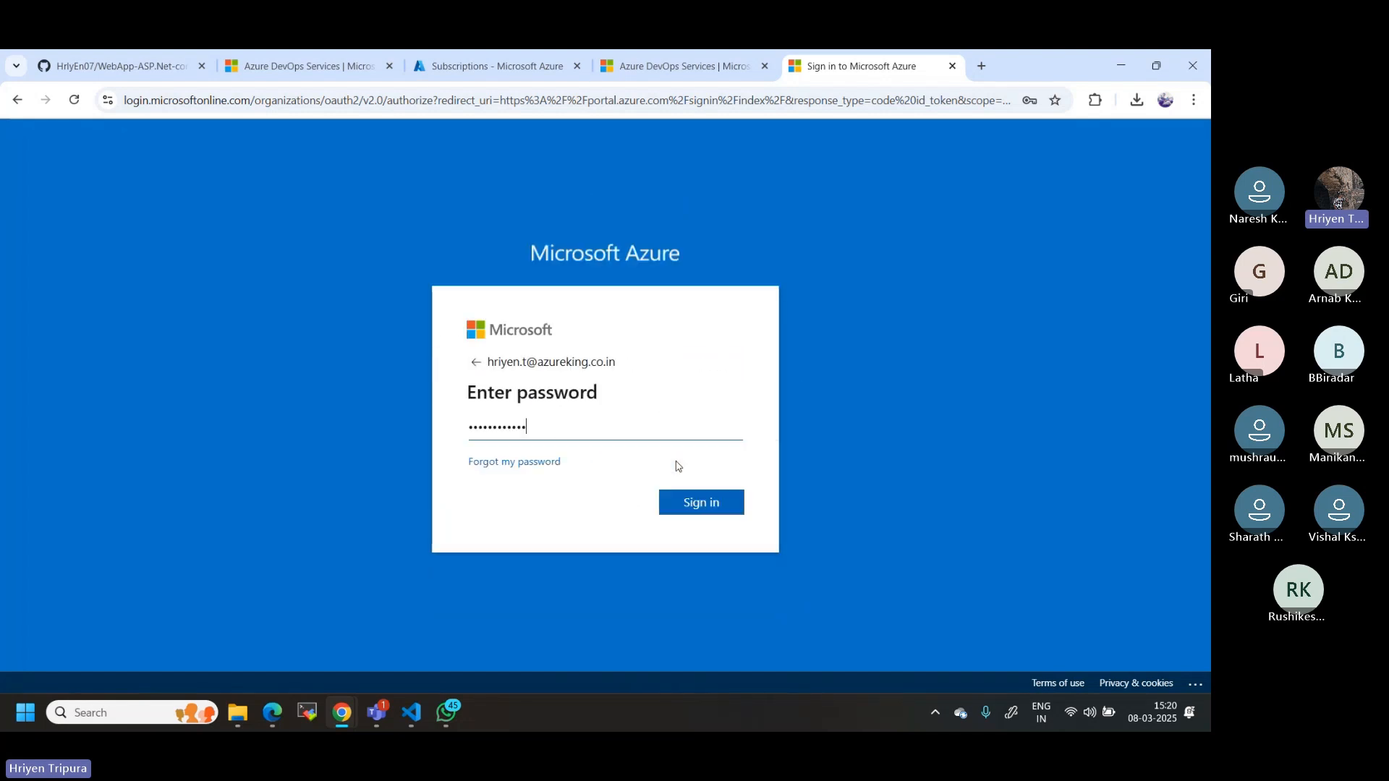
pyautogui.click(680, 501)
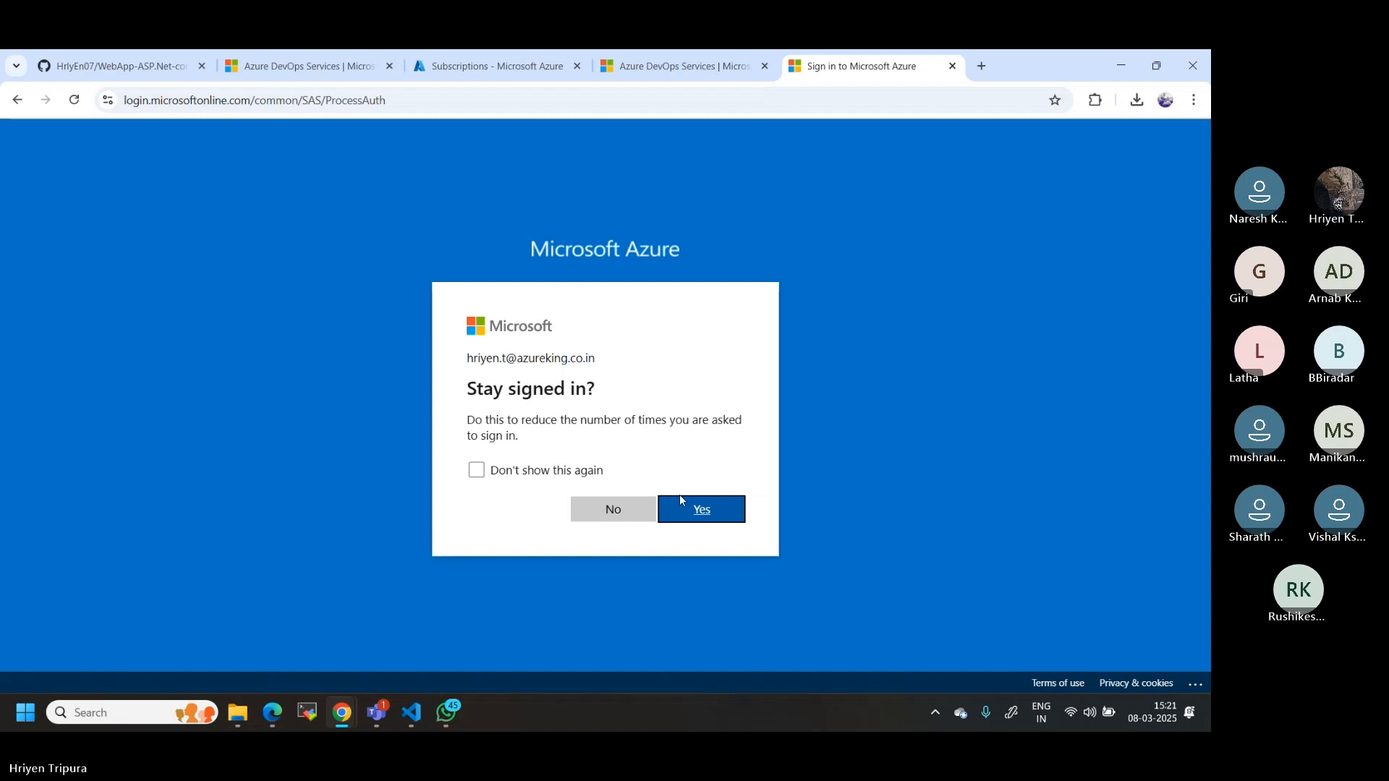
pyautogui.click(688, 510)
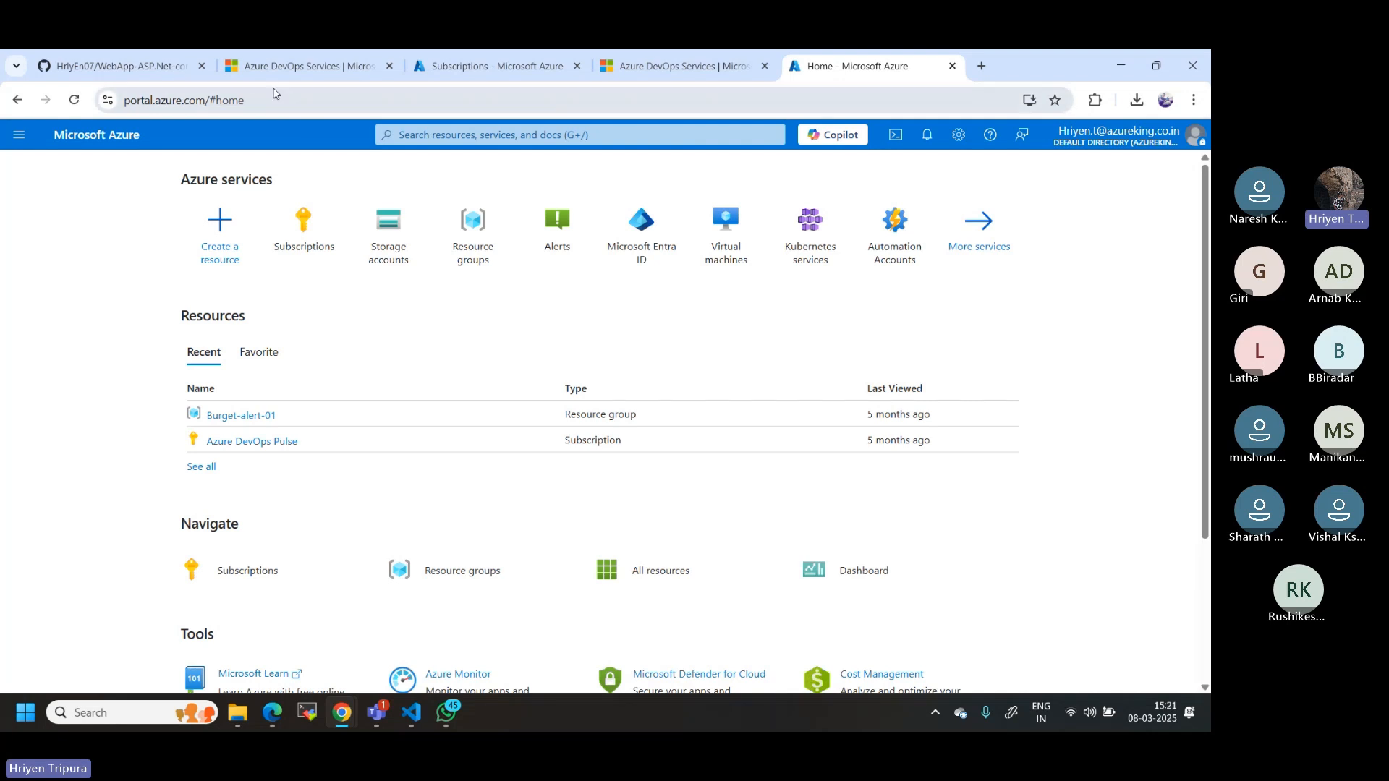
pyautogui.click(461, 96)
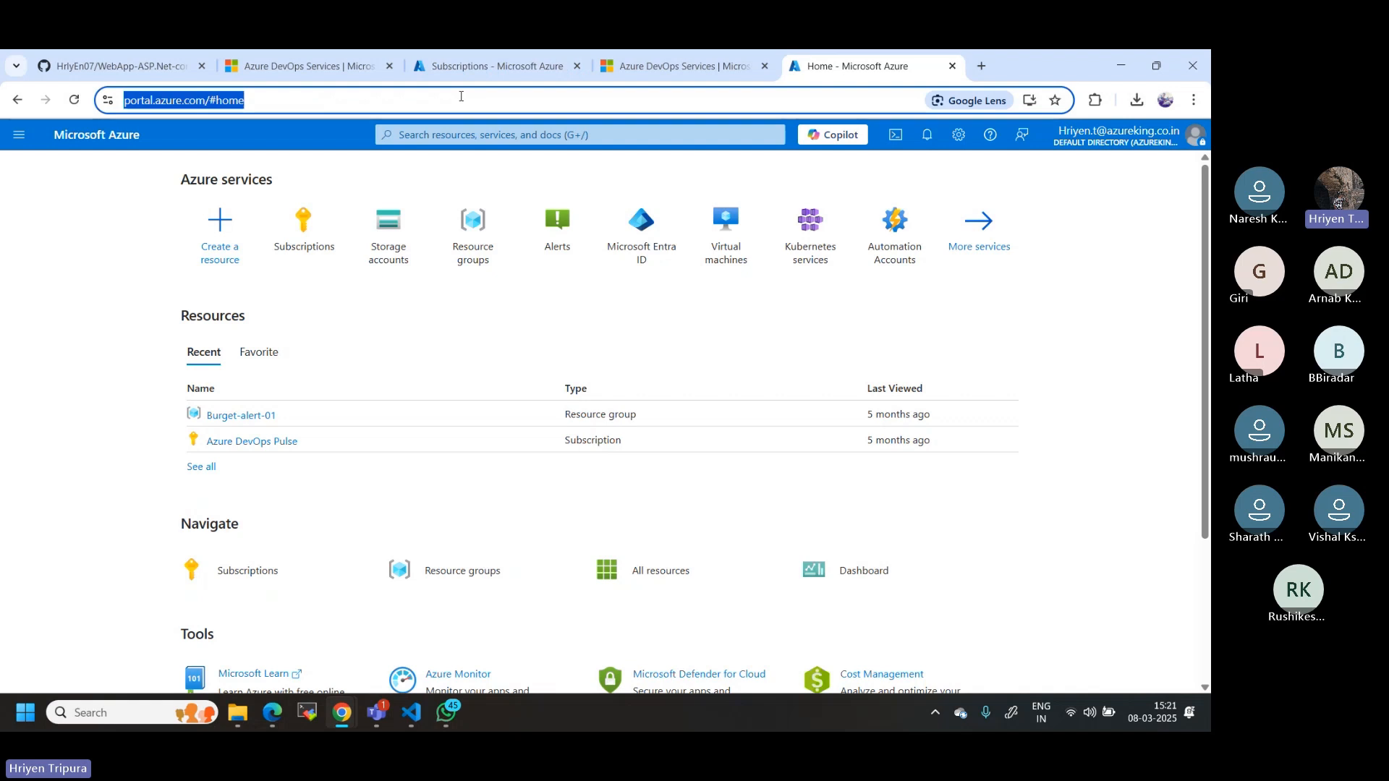
# Replace the address with dev.azure.com and open the DevOps-stg-org 'Projects - Home' suggestion.
pyautogui.click(461, 97)
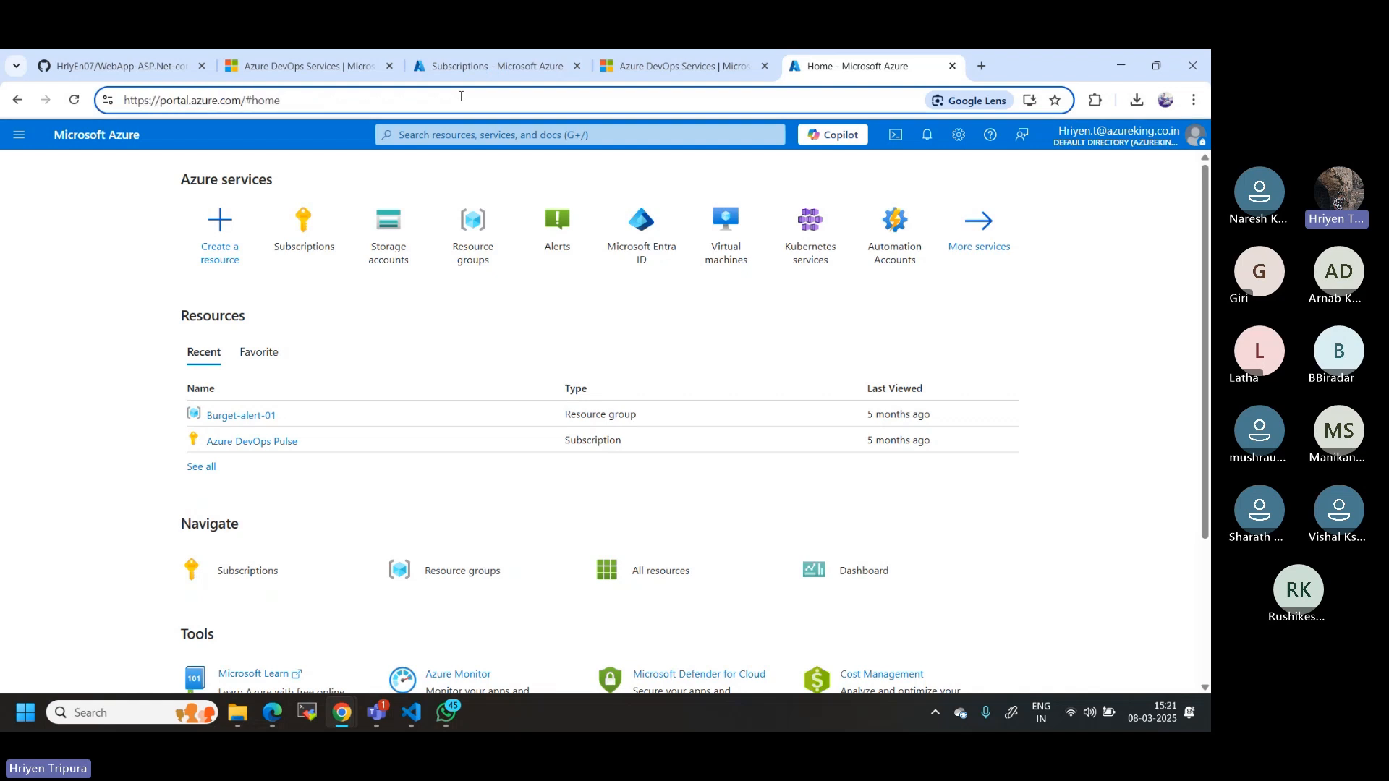
pyautogui.press('BackSpace')
pyautogui.press('BackSpace')
pyautogui.press('BackSpace')
pyautogui.press('BackSpace')
pyautogui.press('BackSpace')
pyautogui.press('BackSpace')
pyautogui.press('BackSpace')
pyautogui.press('BackSpace')
pyautogui.press('BackSpace')
pyautogui.press('BackSpace')
pyautogui.press('BackSpace')
pyautogui.press('BackSpace')
pyautogui.press('BackSpace')
pyautogui.press('BackSpace')
pyautogui.press('BackSpace')
pyautogui.press('BackSpace')
pyautogui.press('BackSpace')
pyautogui.press('BackSpace')
pyautogui.press('BackSpace')
pyautogui.press('BackSpace')
pyautogui.press('BackSpace')
pyautogui.press('BackSpace')
pyautogui.press('BackSpace')
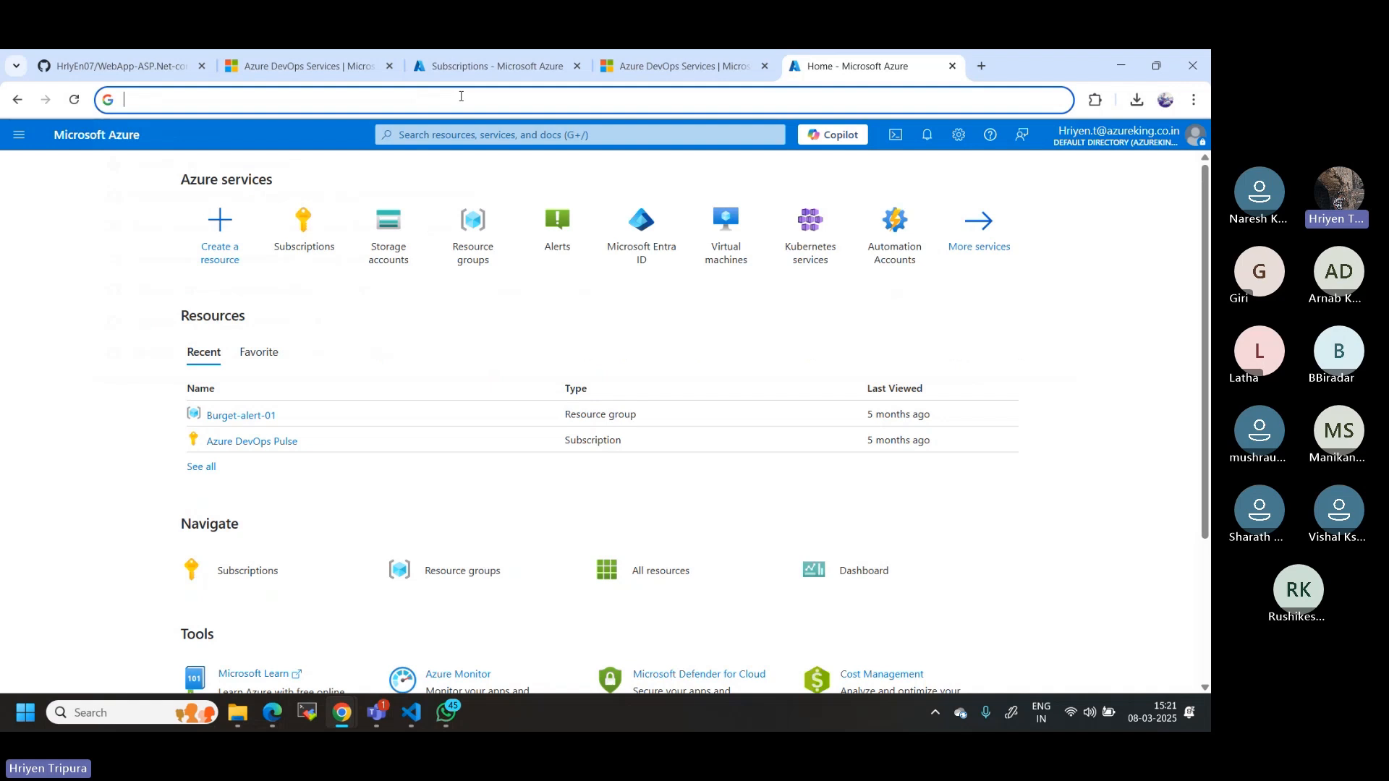
pyautogui.write('dev')
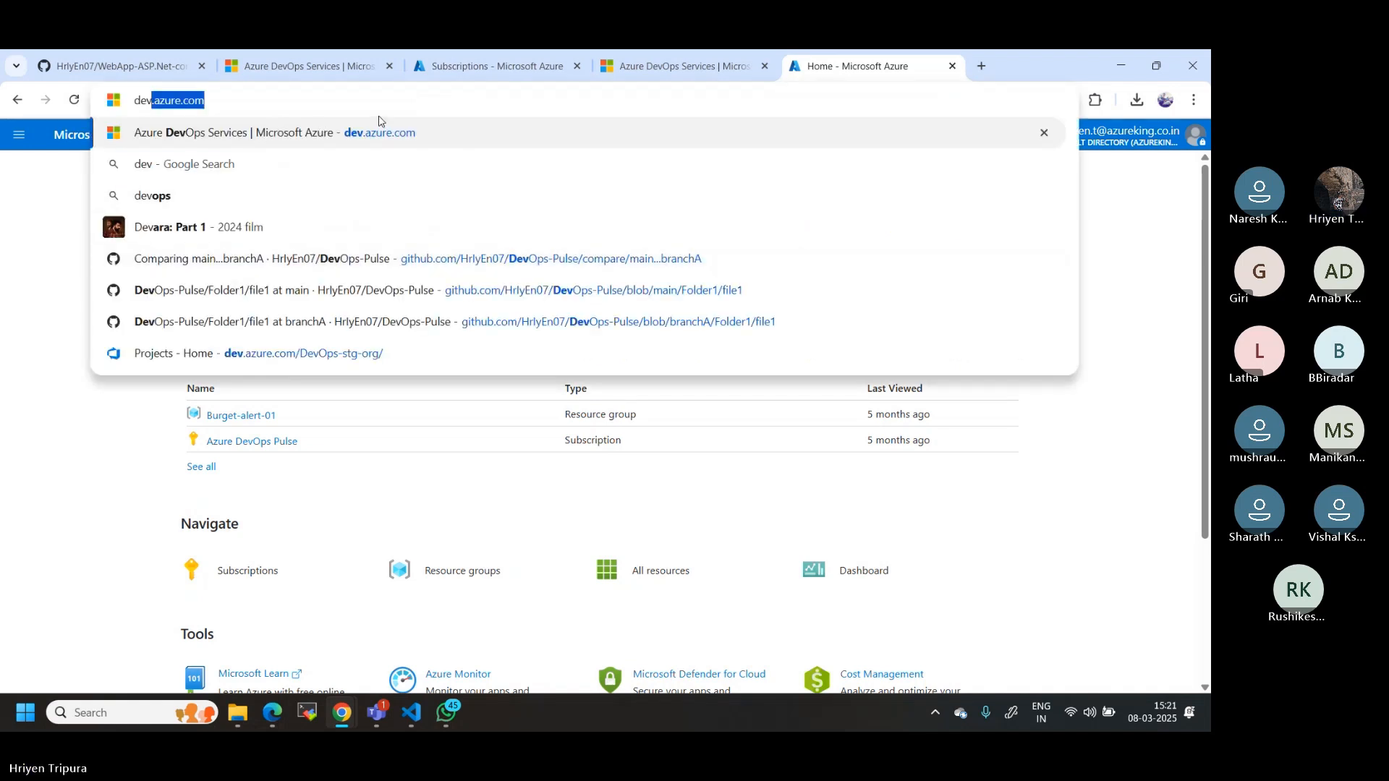
pyautogui.press('Right')
pyautogui.write('/')
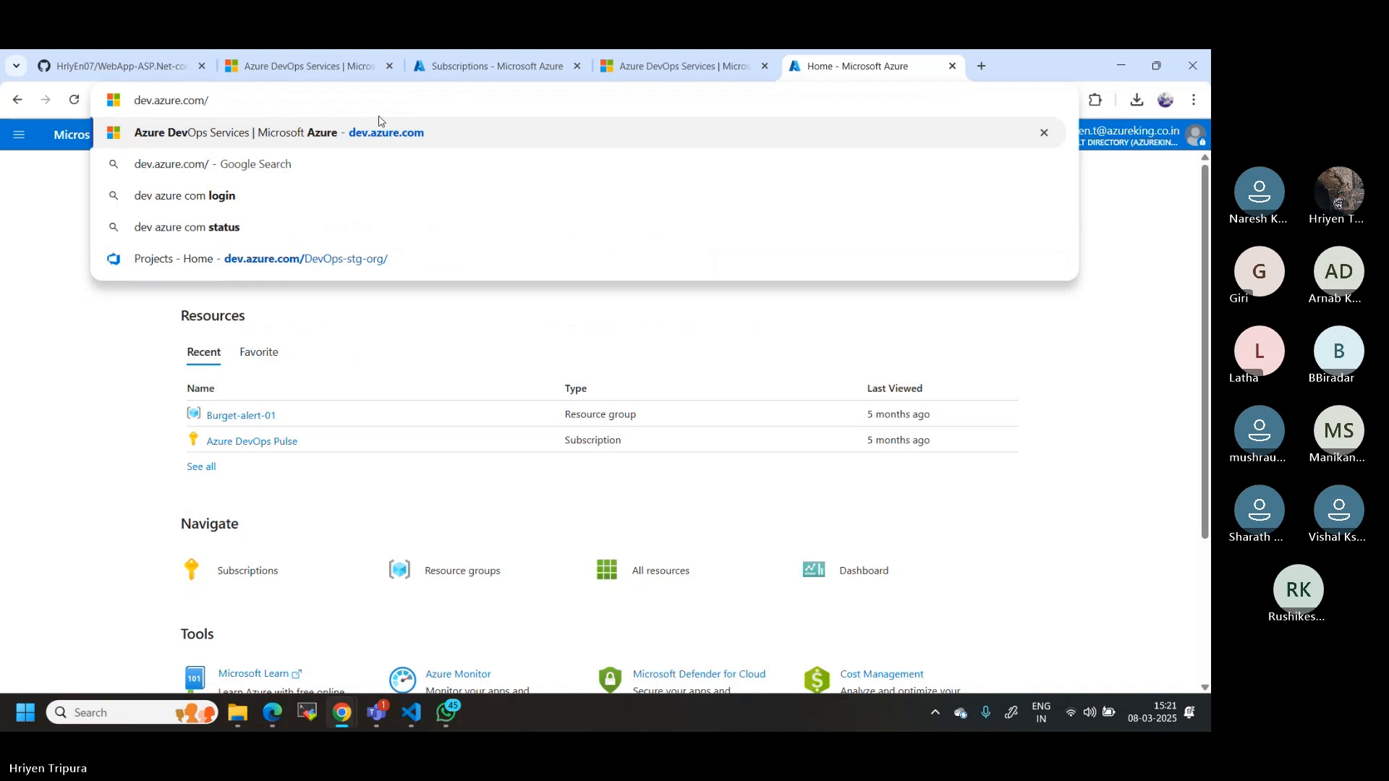
pyautogui.write('hr')
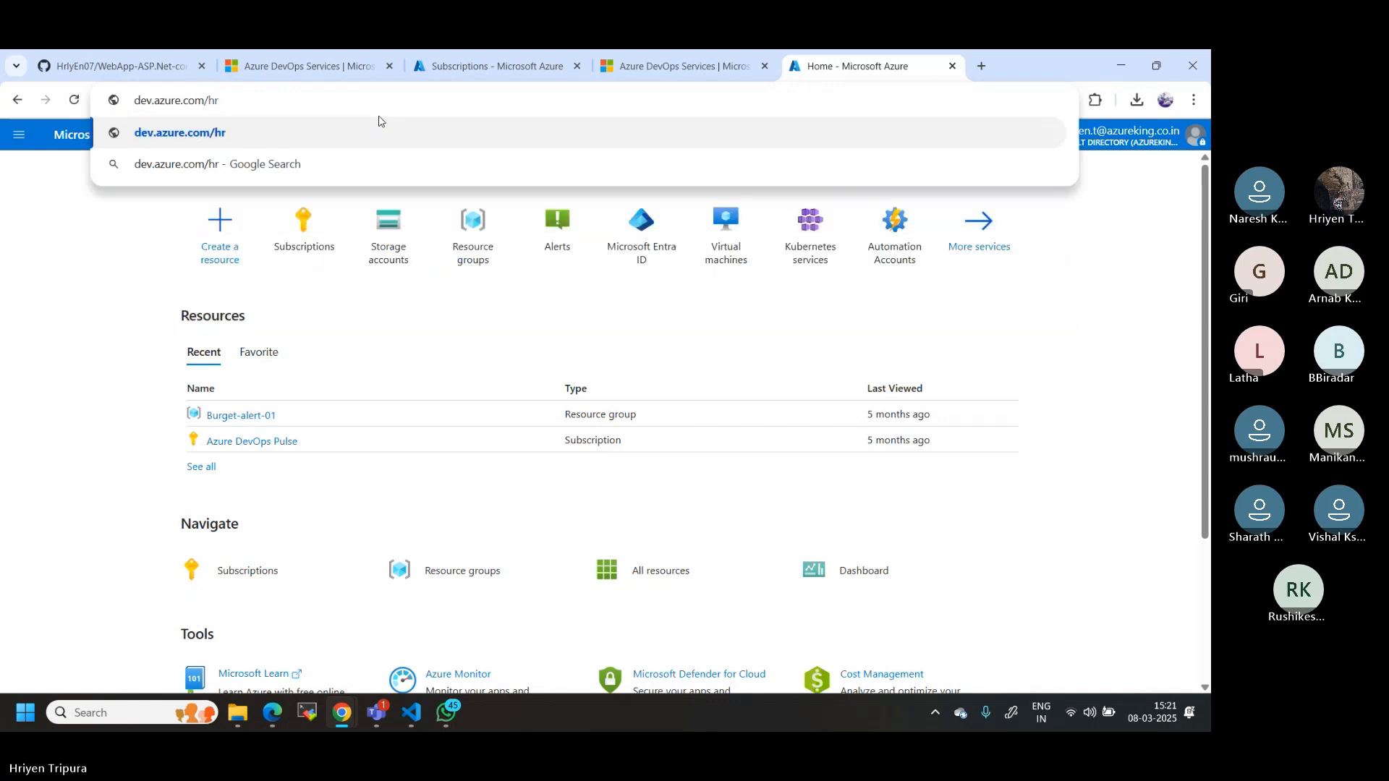
pyautogui.press('BackSpace')
pyautogui.press('BackSpace')
pyautogui.press('BackSpace')
pyautogui.press('BackSpace')
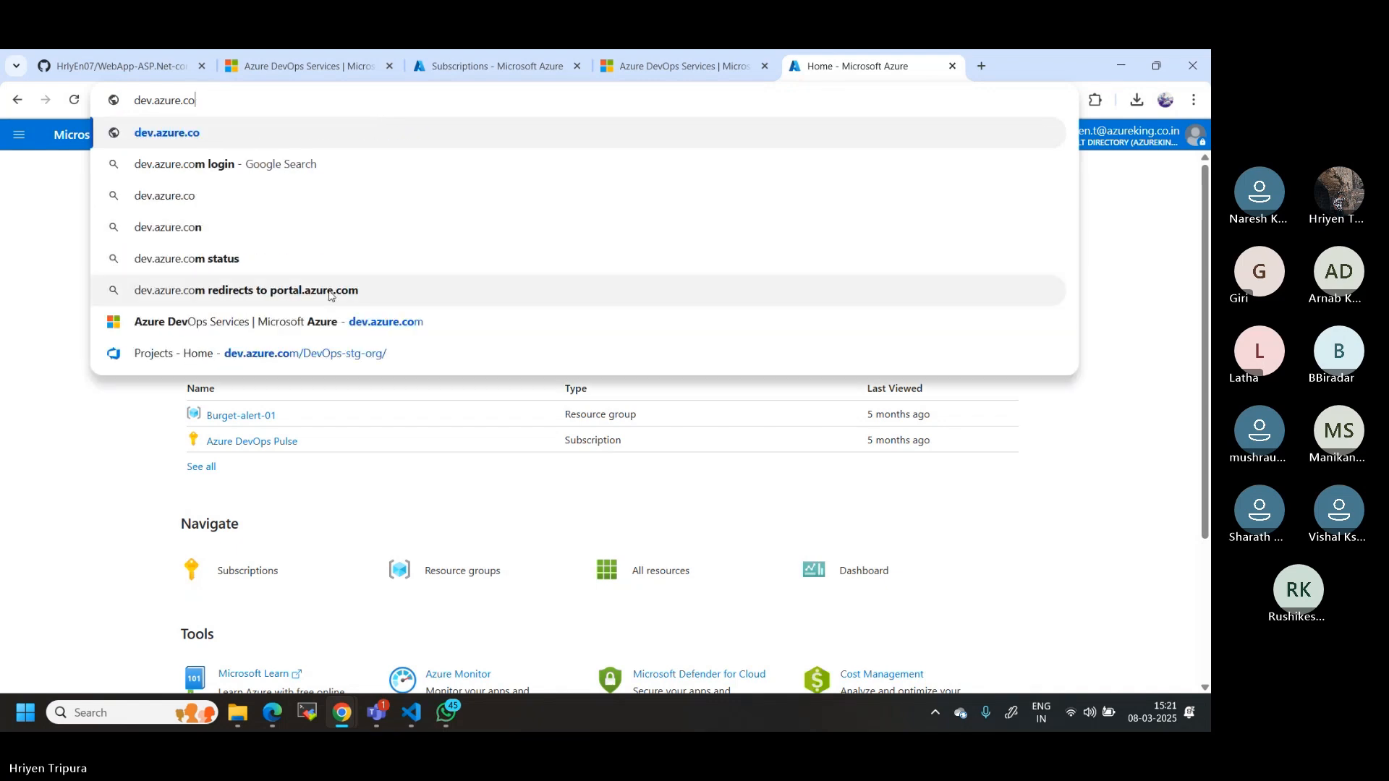
pyautogui.click(278, 357)
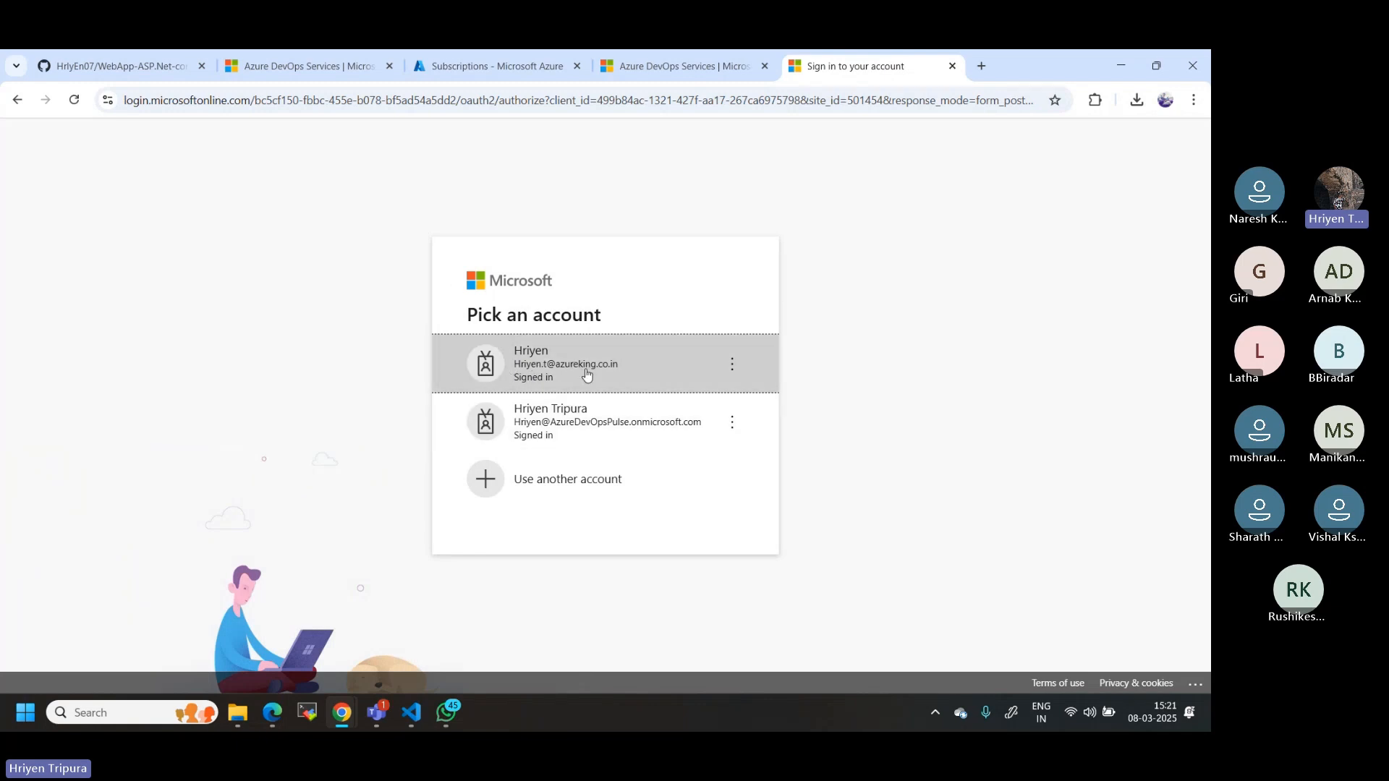
# Continue with the signed-in work account and inspect the organization's dev.azure.com address.
pyautogui.click(548, 363)
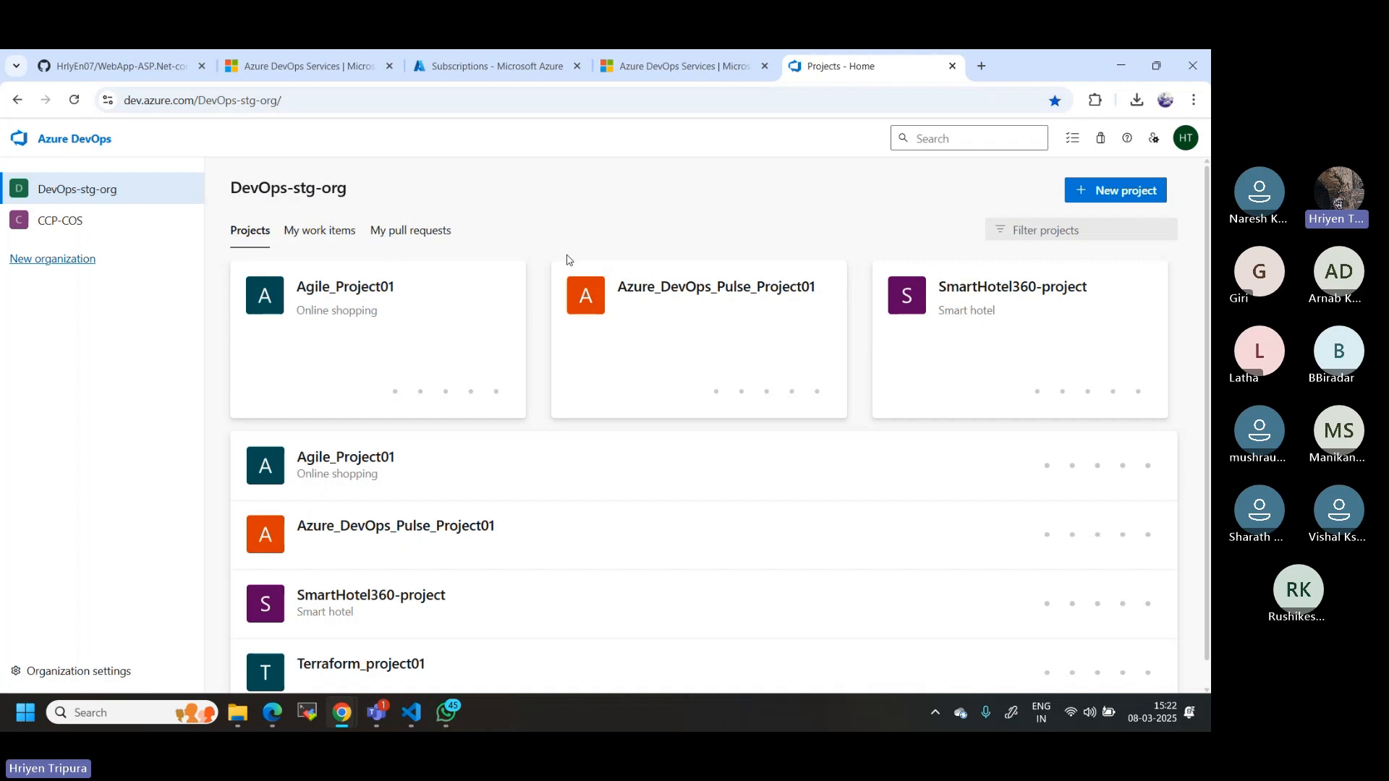
pyautogui.click(295, 106)
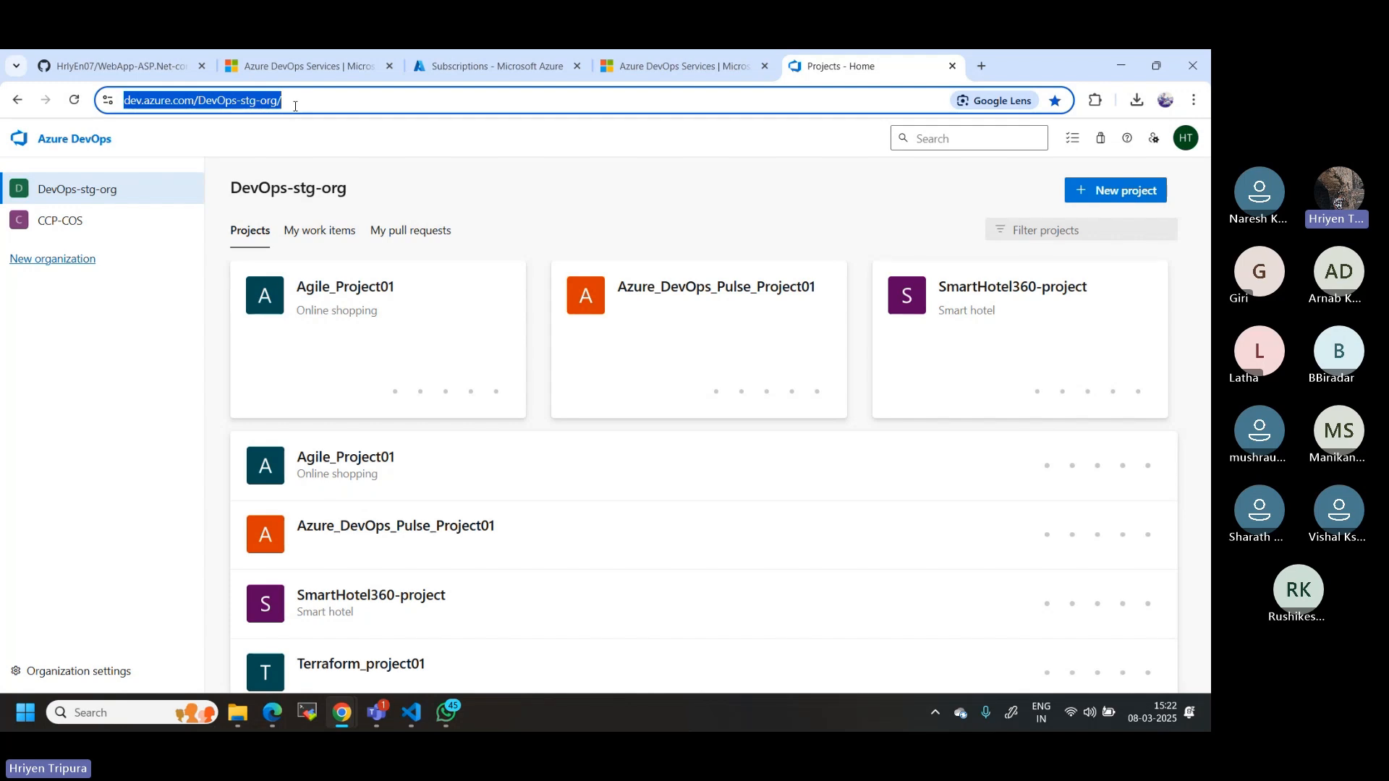
pyautogui.click(398, 140)
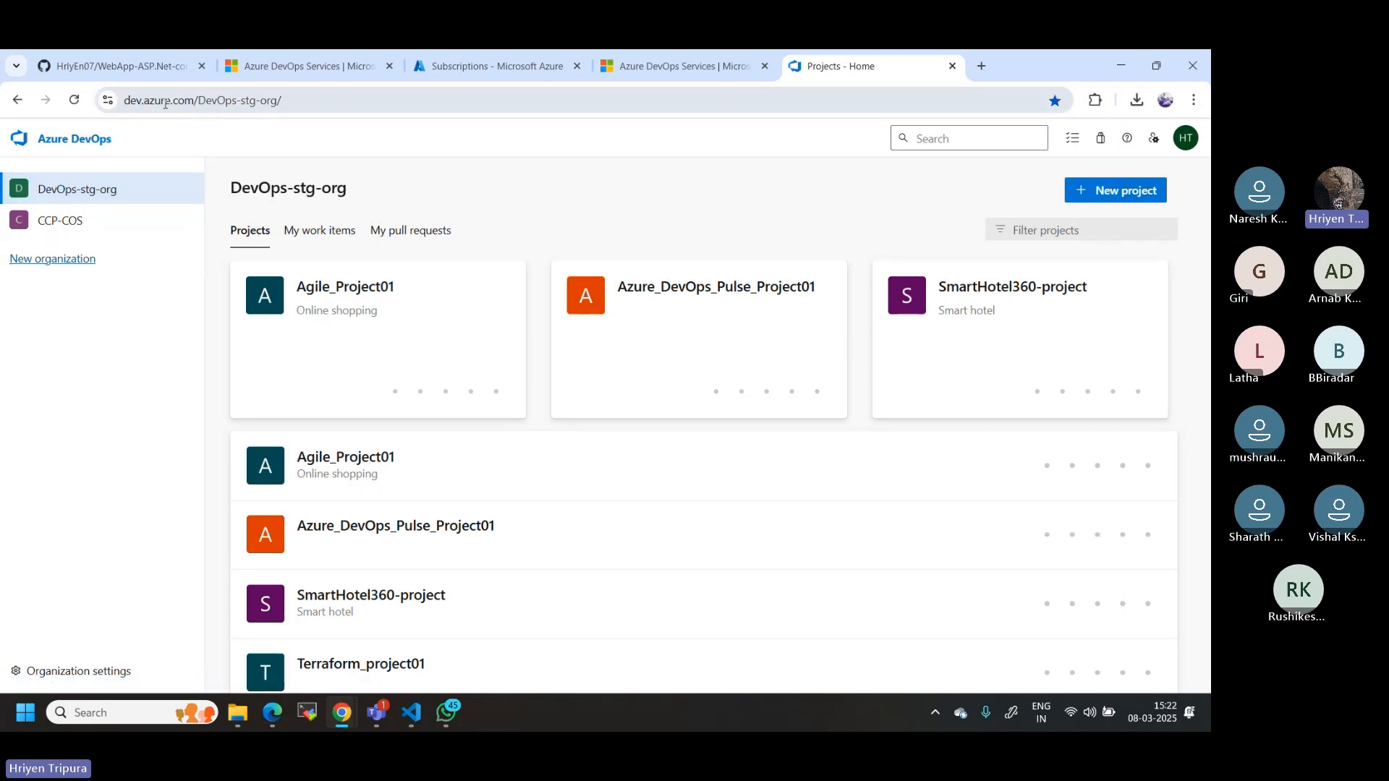
pyautogui.moveTo(201, 100); pyautogui.dragTo(125, 102)
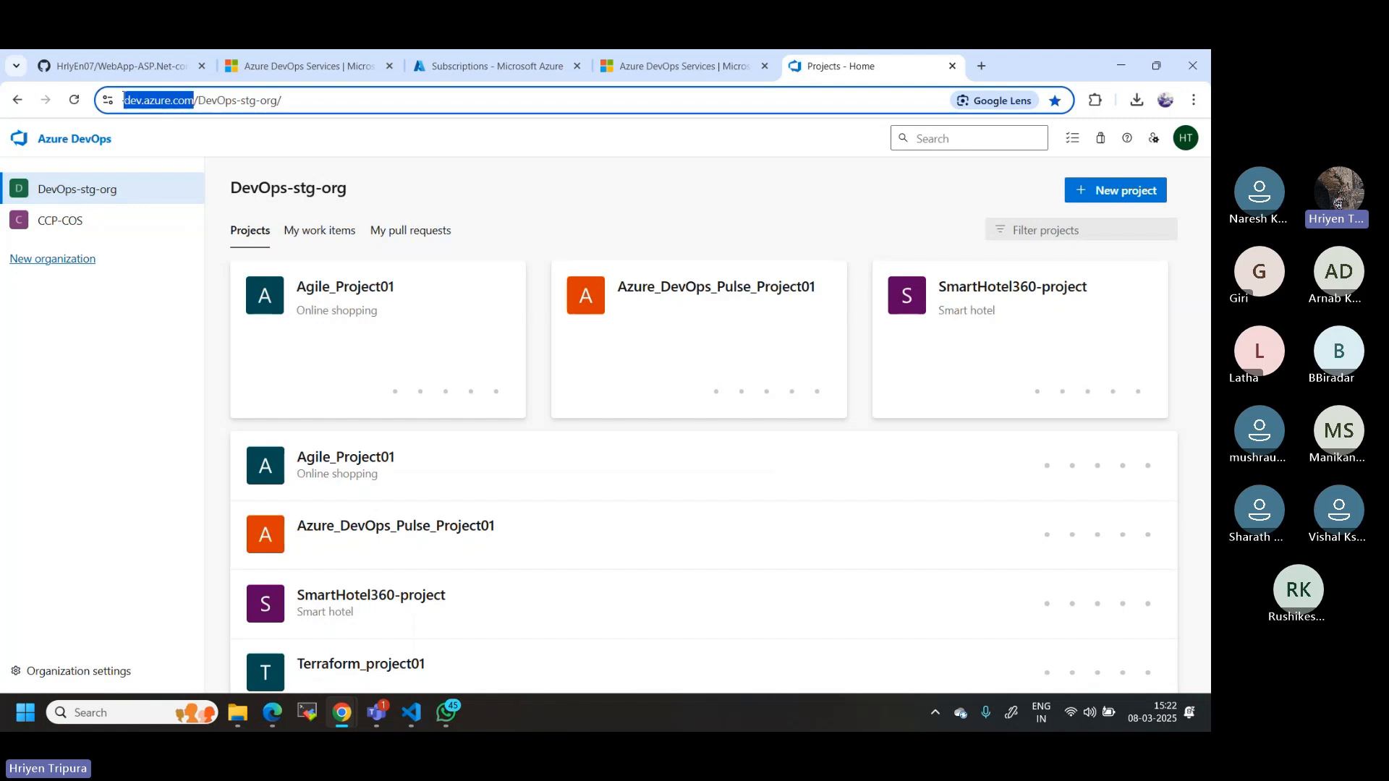
pyautogui.click(216, 106)
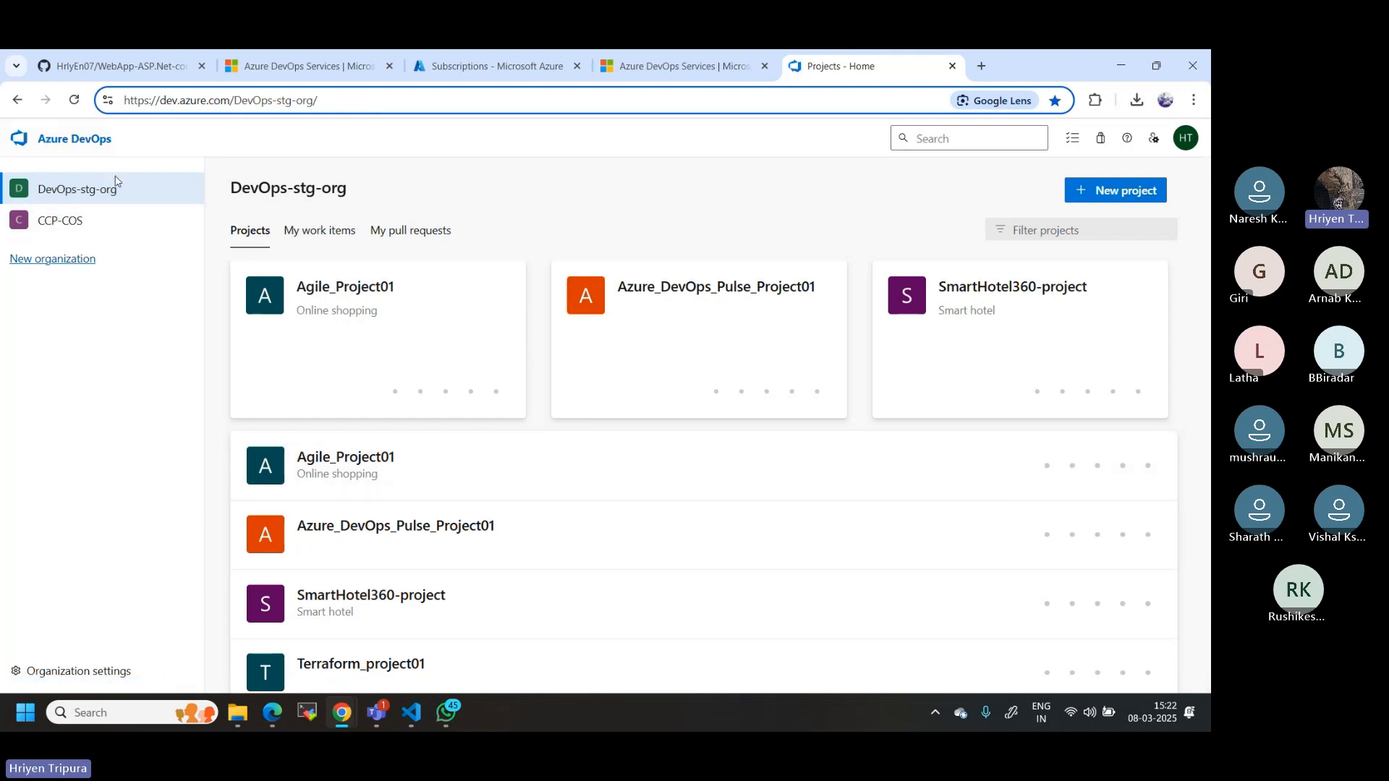
# View the CCP-COS organization's projects, then return to the DevOps-stg-org project list.
pyautogui.click(63, 192)
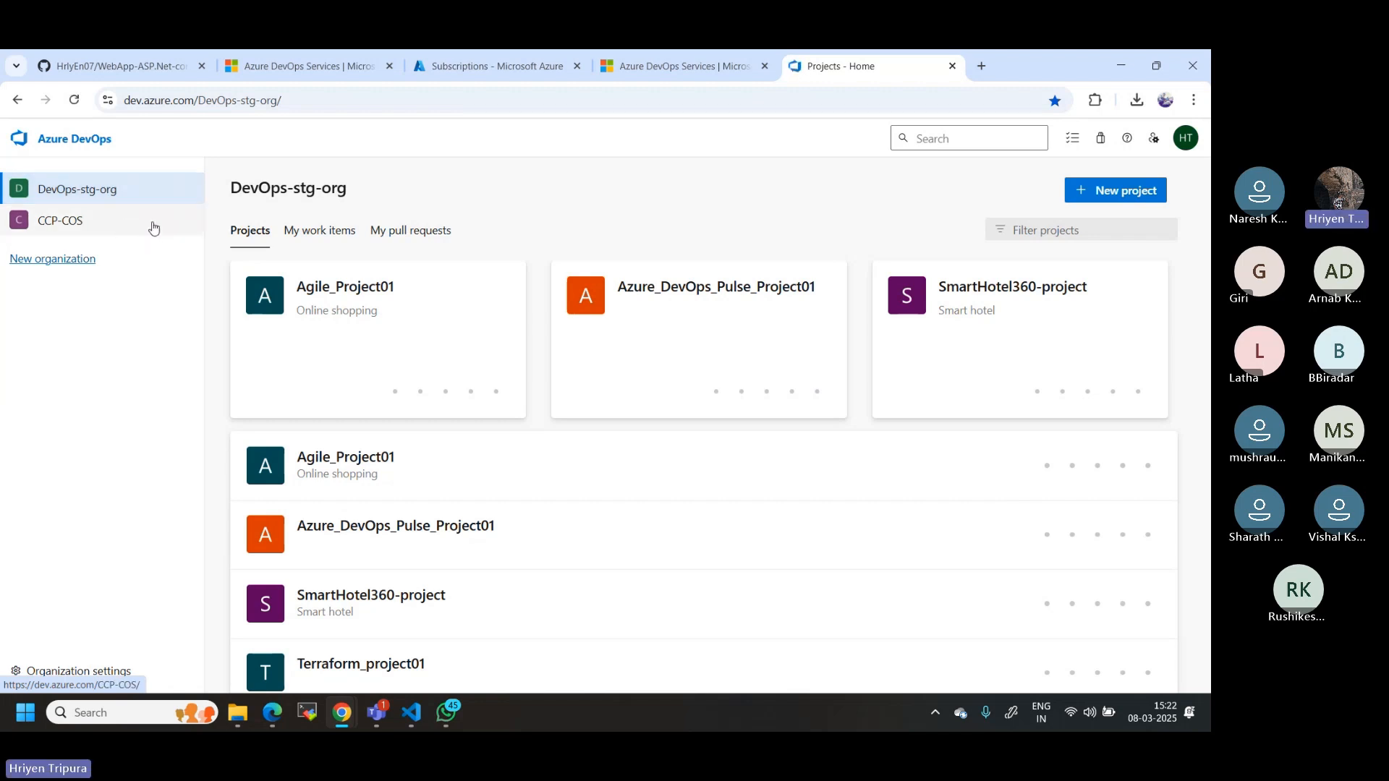
pyautogui.click(86, 229)
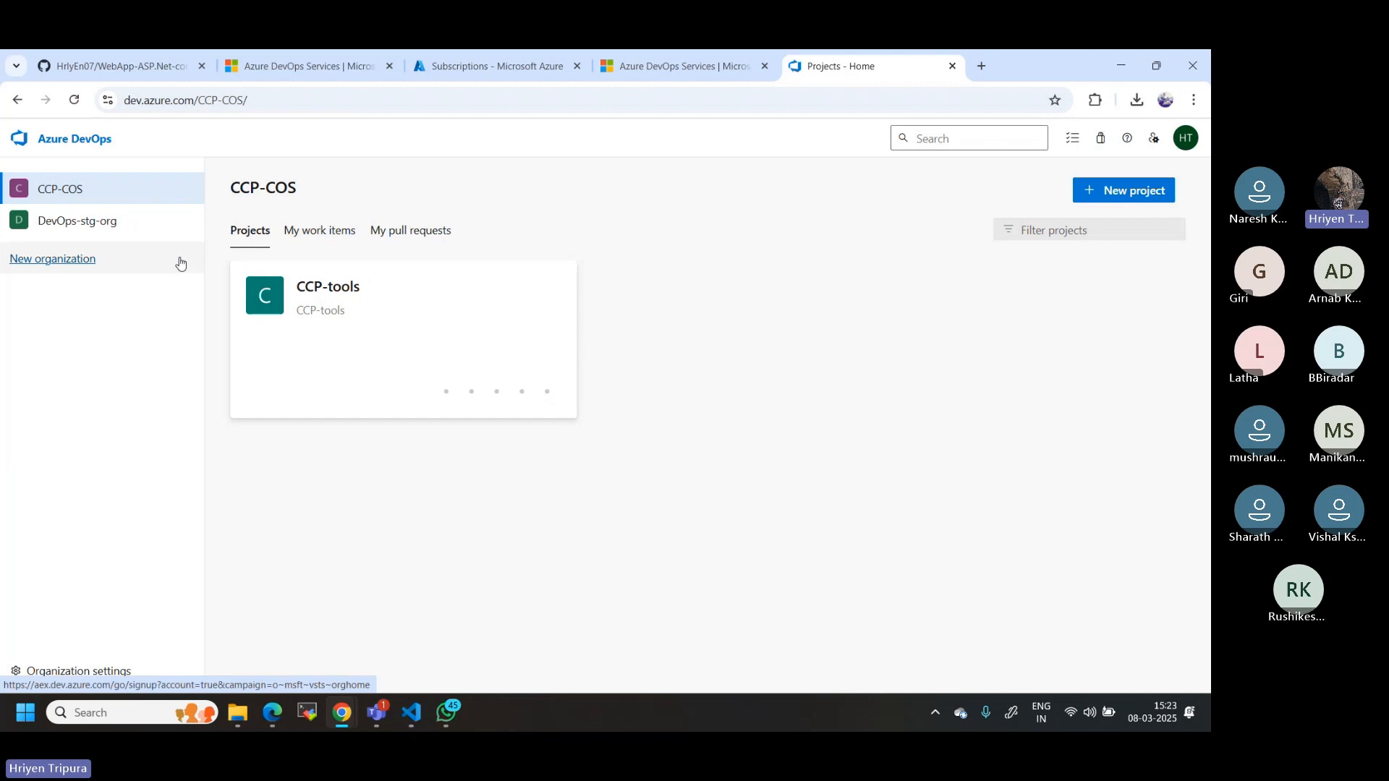
pyautogui.click(78, 224)
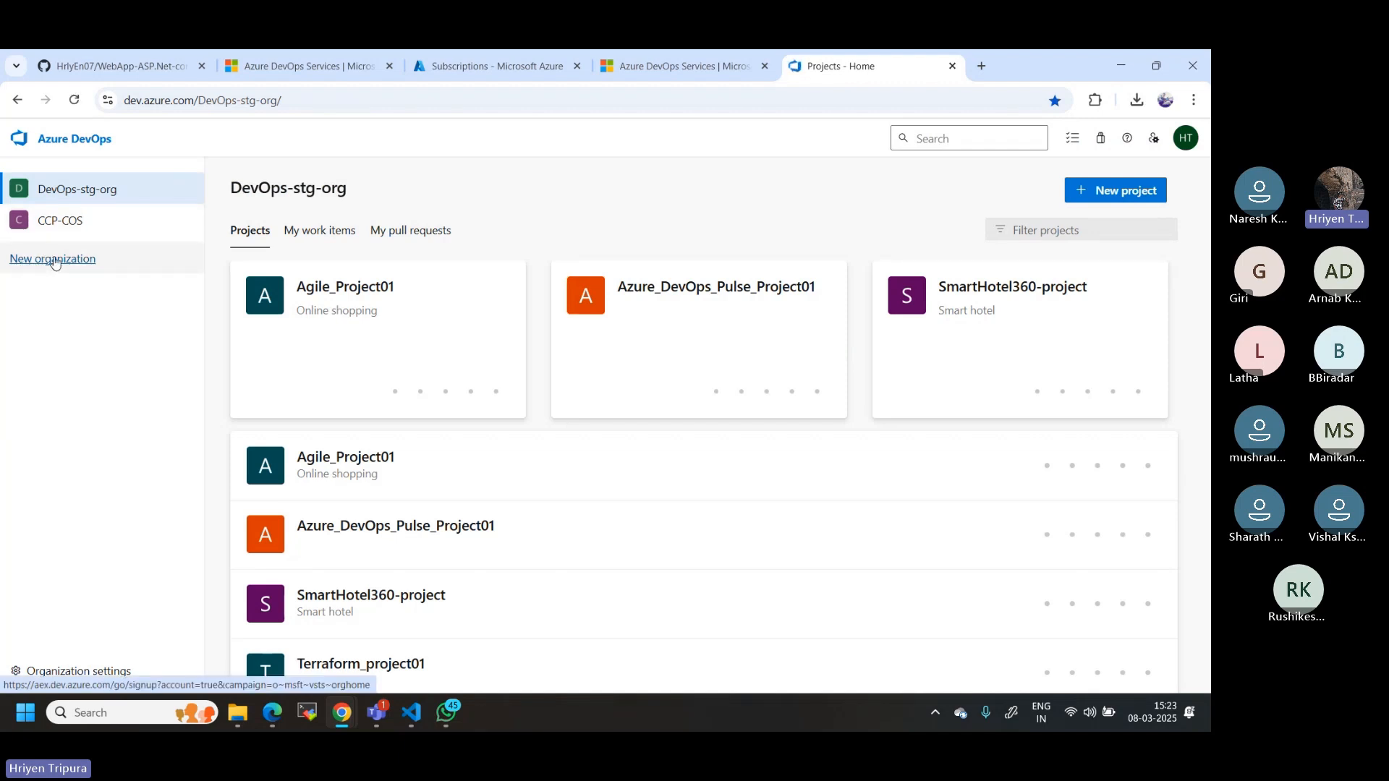
# Begin a new organization using the work account and accept the terms on Get started with Azure DevOps.
pyautogui.click(55, 262)
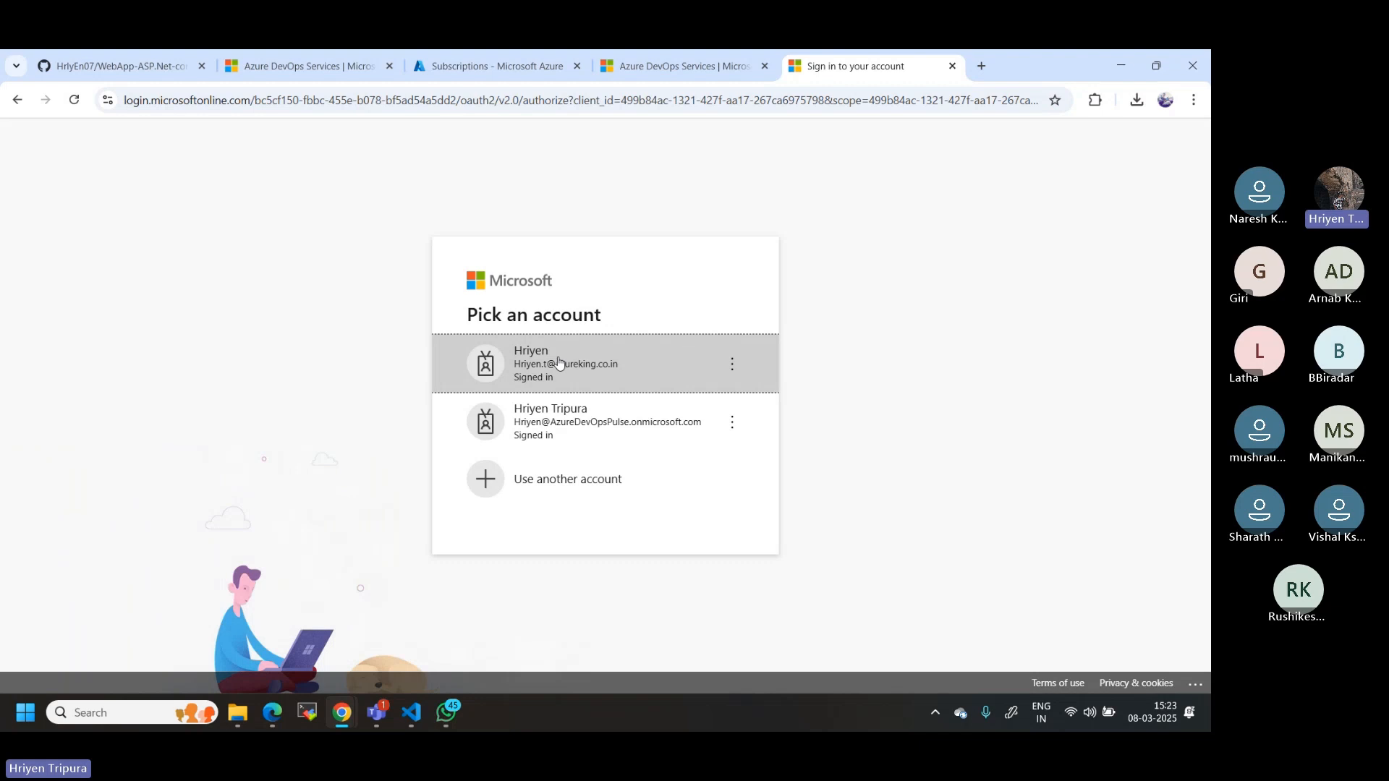
pyautogui.click(560, 362)
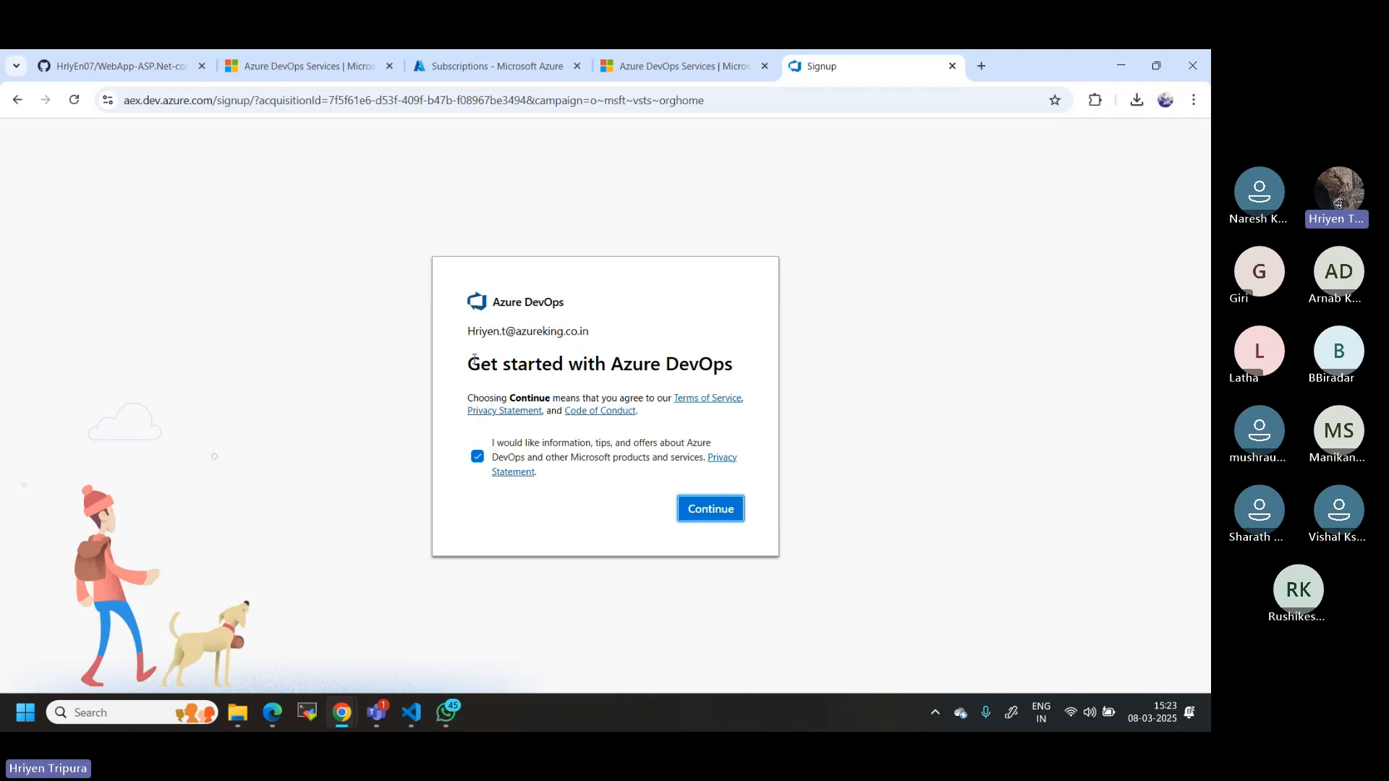
pyautogui.moveTo(474, 360); pyautogui.dragTo(589, 367)
pyautogui.click(650, 370)
pyautogui.click(709, 510)
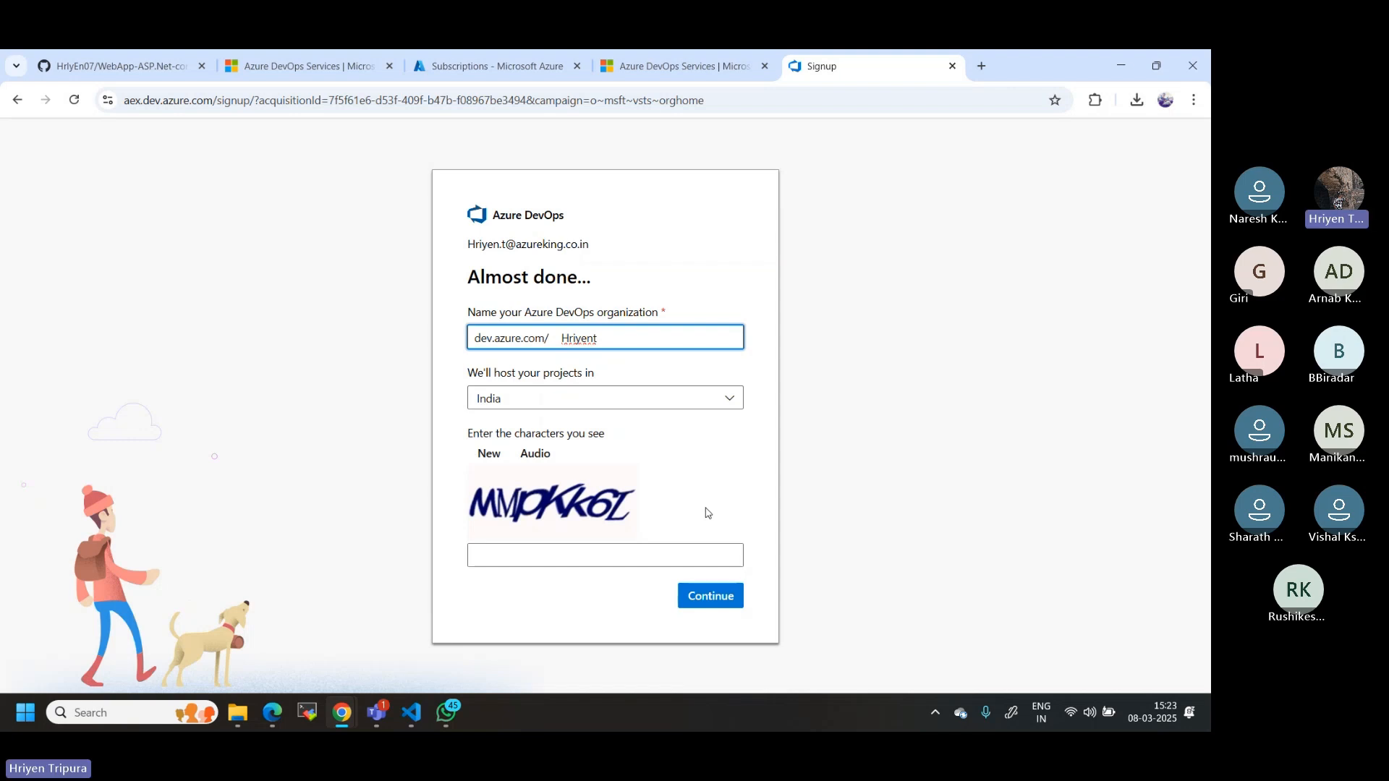
# Name the organization xy-company, keep India hosting, enter the captcha characters and continue.
pyautogui.click(522, 328)
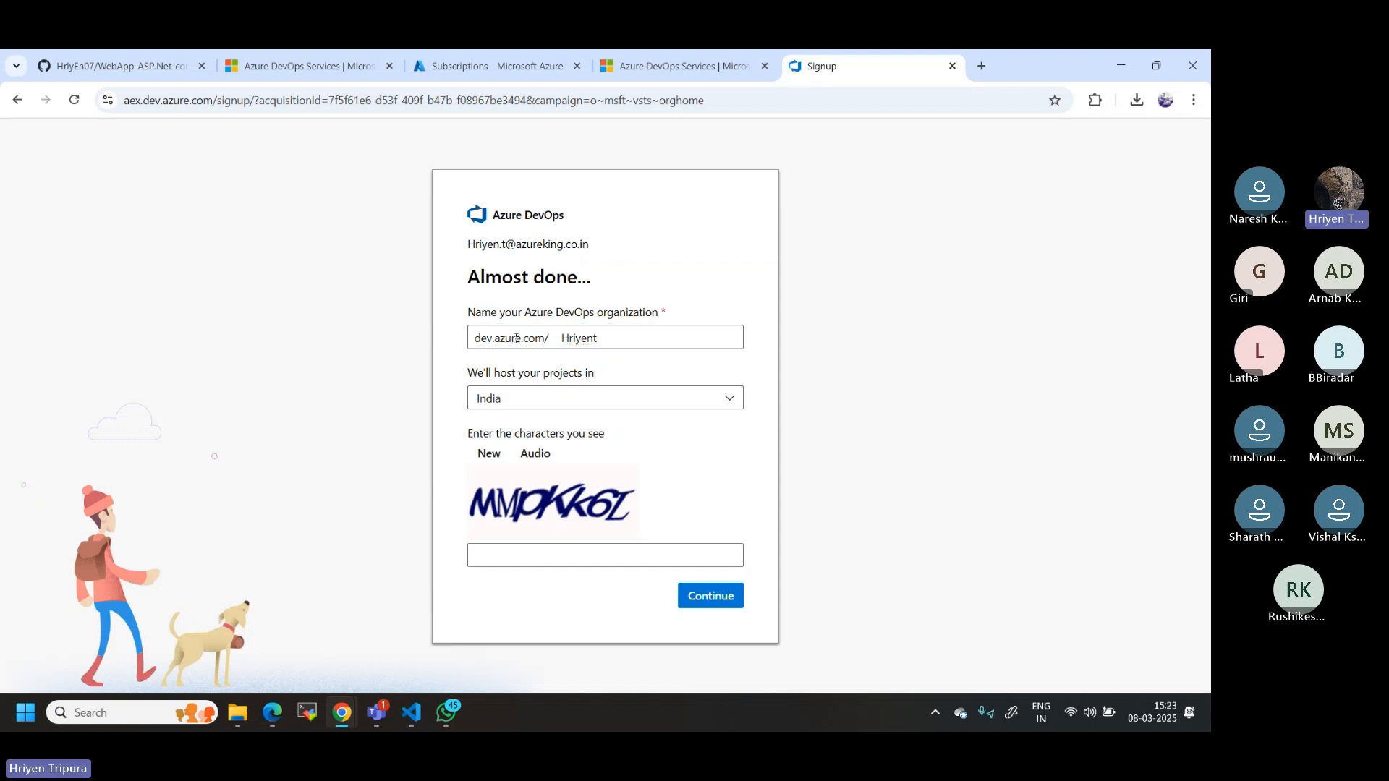
pyautogui.moveTo(543, 340); pyautogui.dragTo(660, 312)
pyautogui.click(589, 343)
pyautogui.click(693, 310)
pyautogui.click(604, 340)
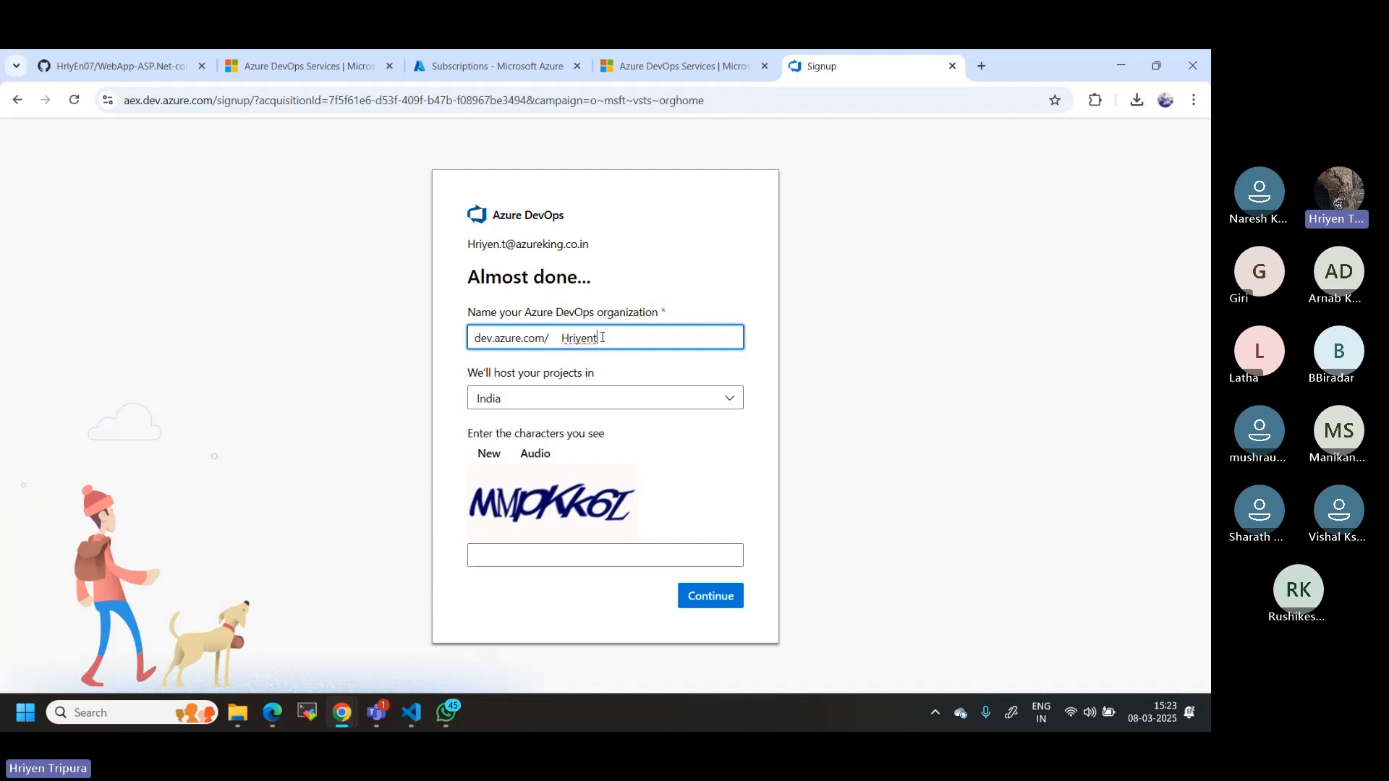
pyautogui.press('BackSpace')
pyautogui.press('BackSpace')
pyautogui.press('BackSpace')
pyautogui.press('BackSpace')
pyautogui.press('BackSpace')
pyautogui.press('BackSpace')
pyautogui.press('BackSpace')
pyautogui.write('x')
pyautogui.write('y-d')
pyautogui.write('om')
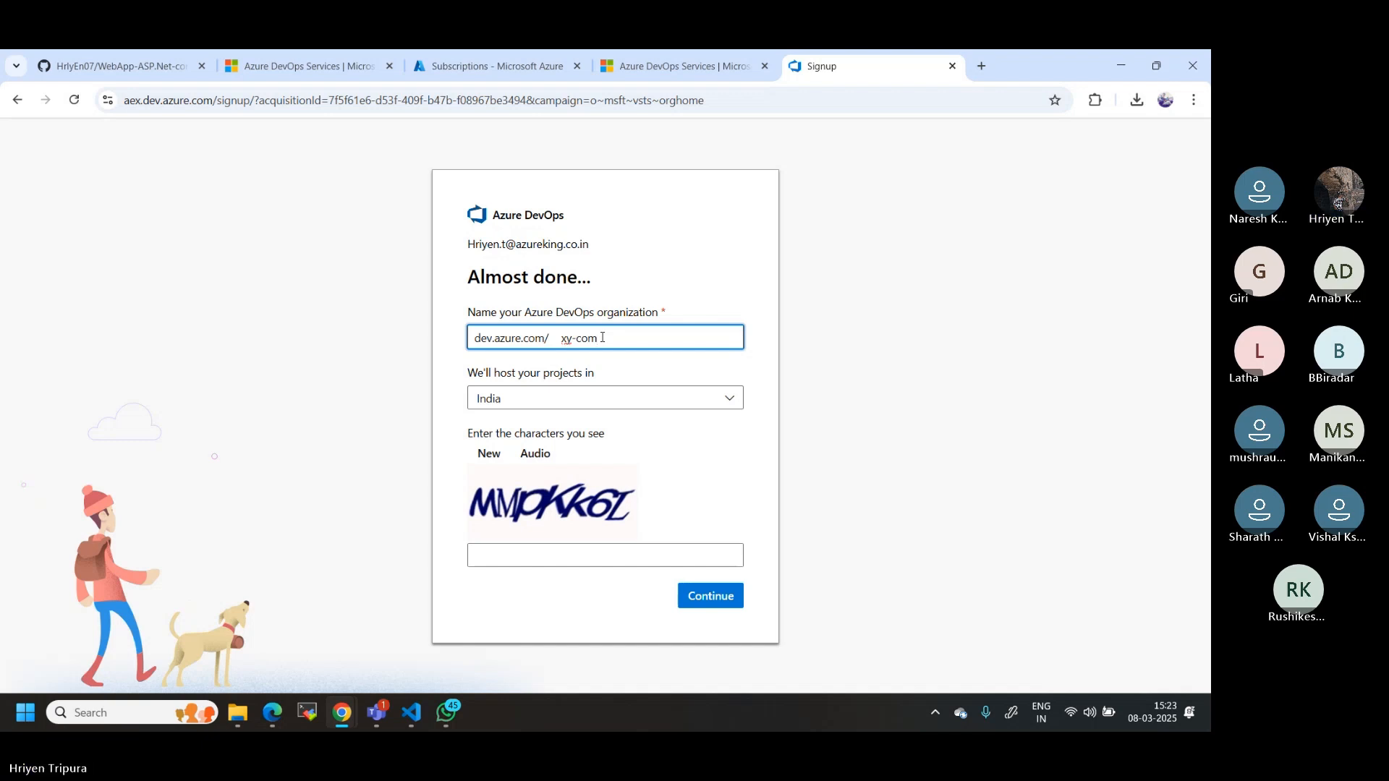
pyautogui.write('pany')
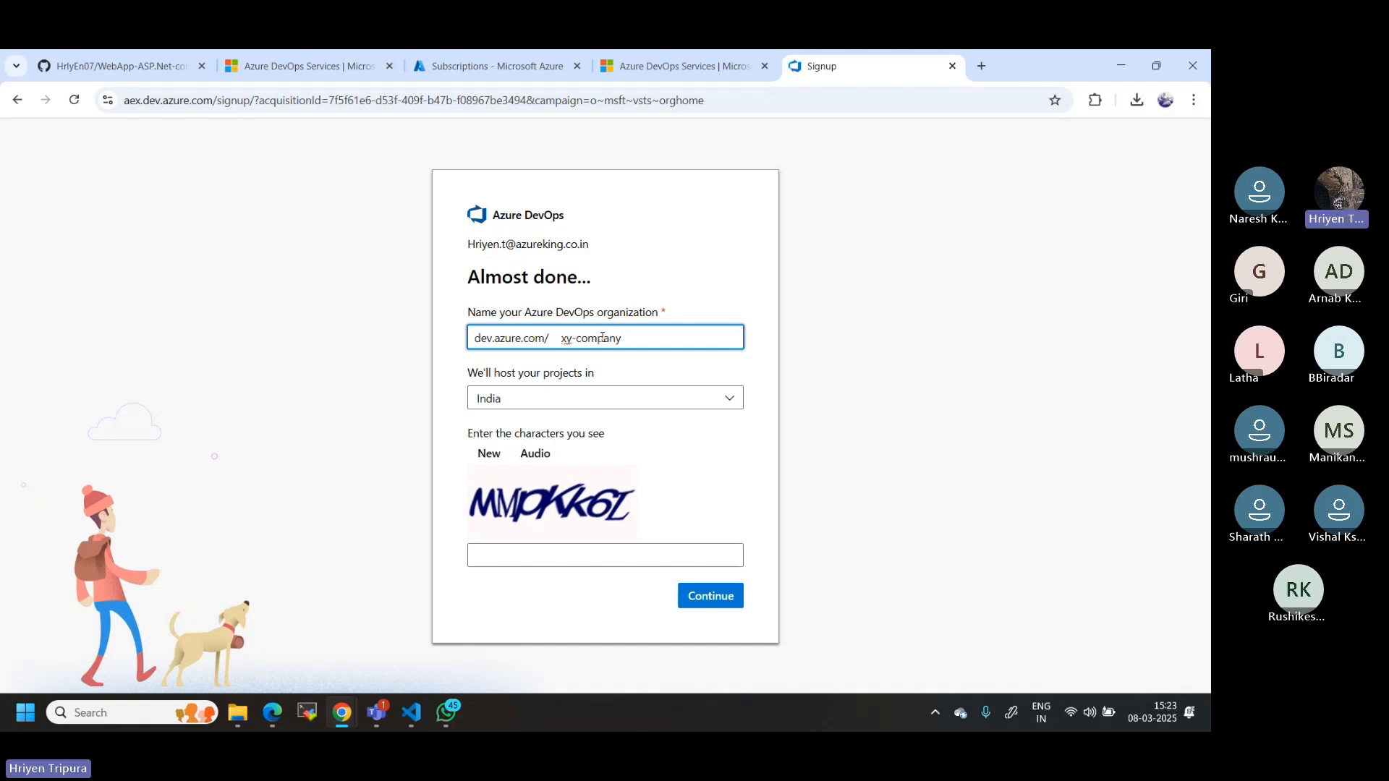
pyautogui.click(514, 550)
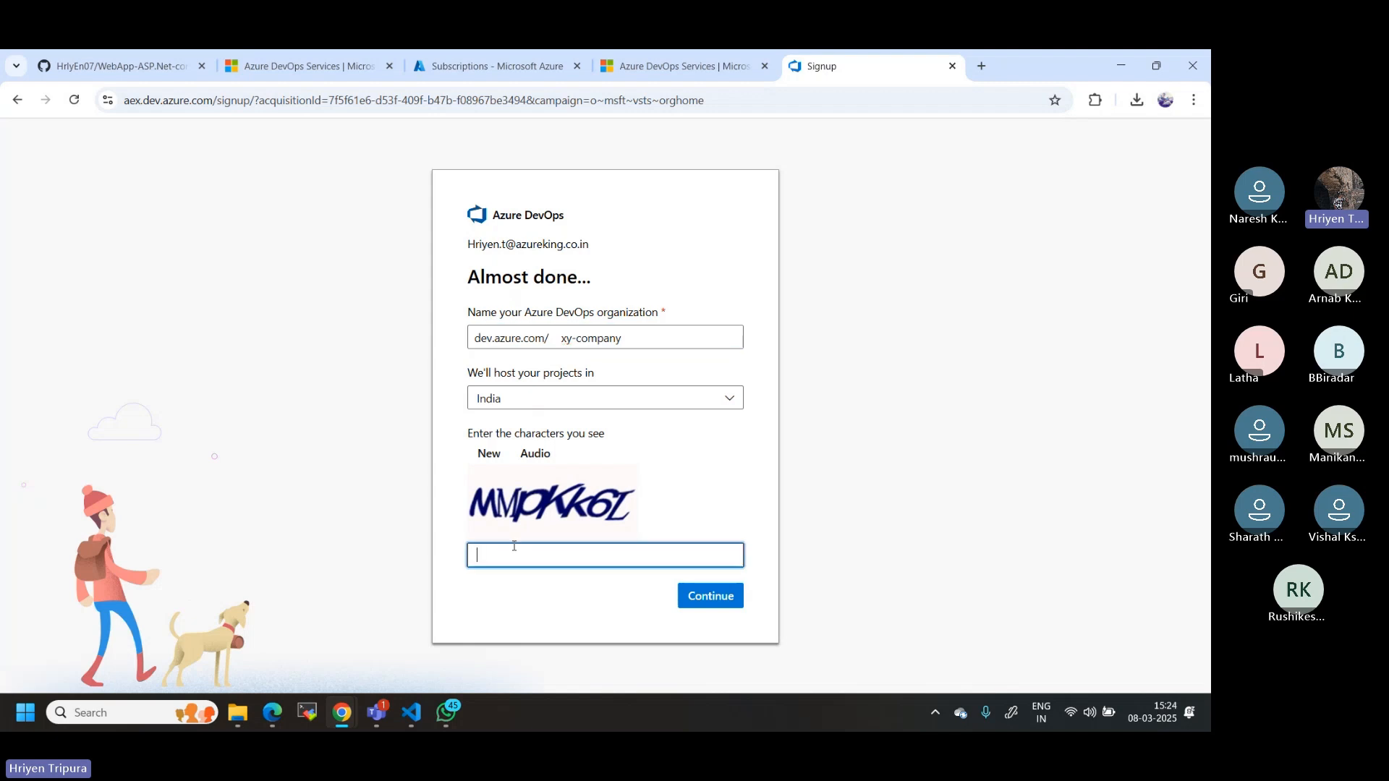
pyautogui.write('MMP')
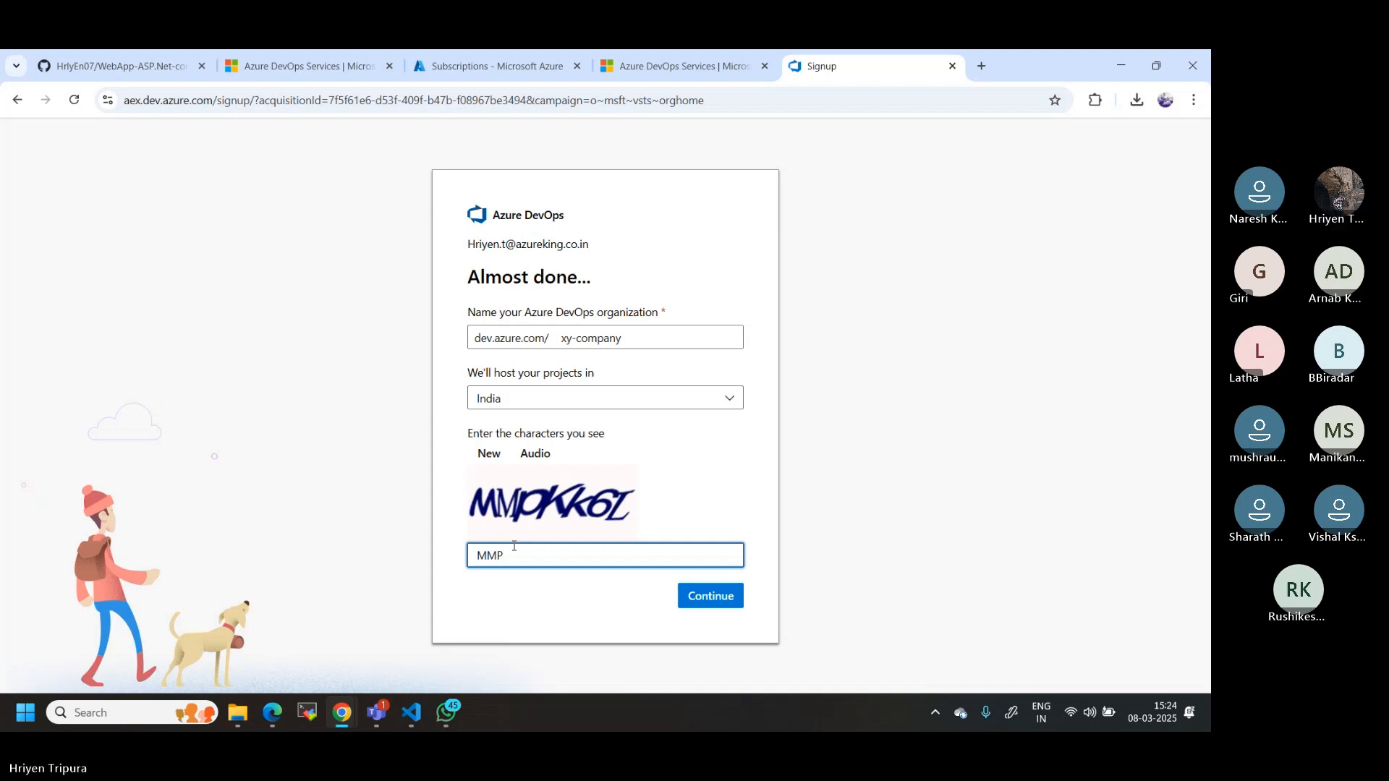
pyautogui.write('KK')
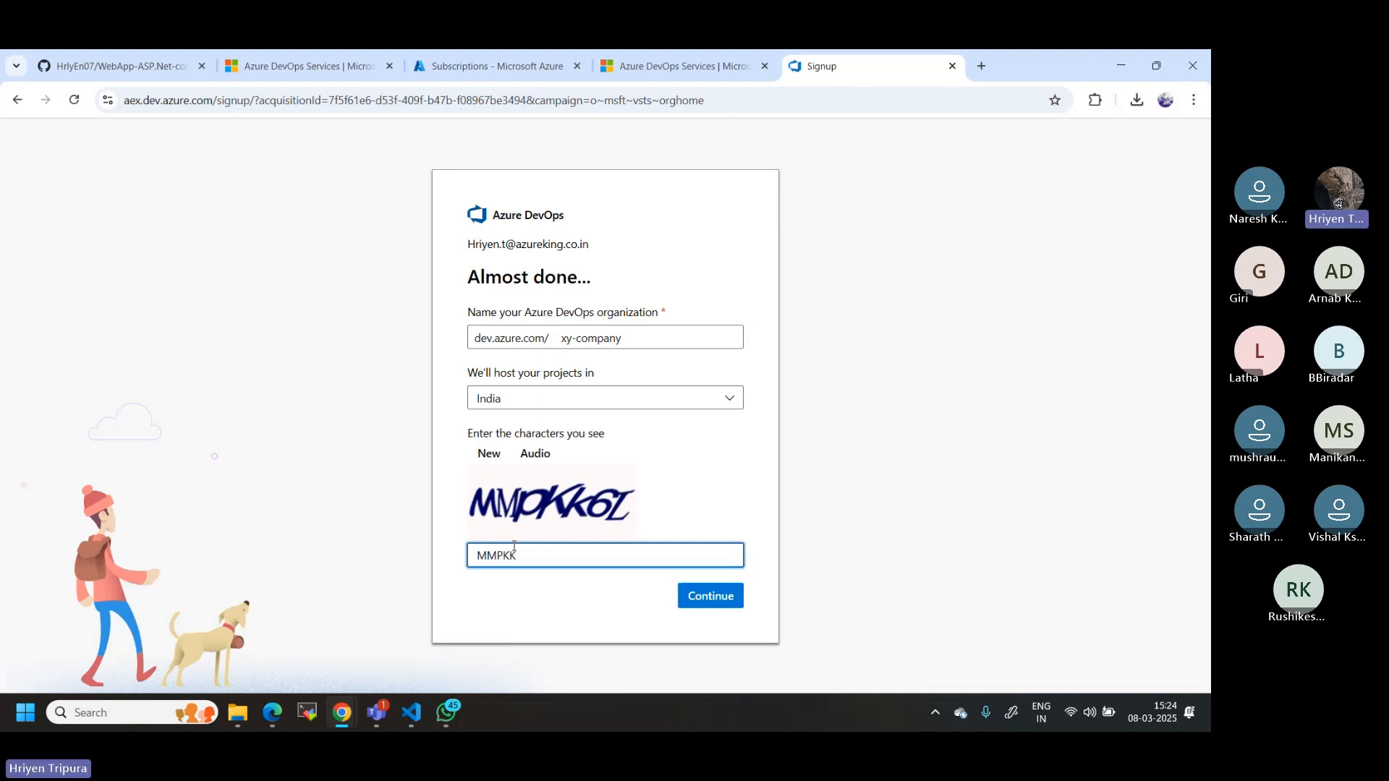
pyautogui.write('6L')
pyautogui.click(714, 597)
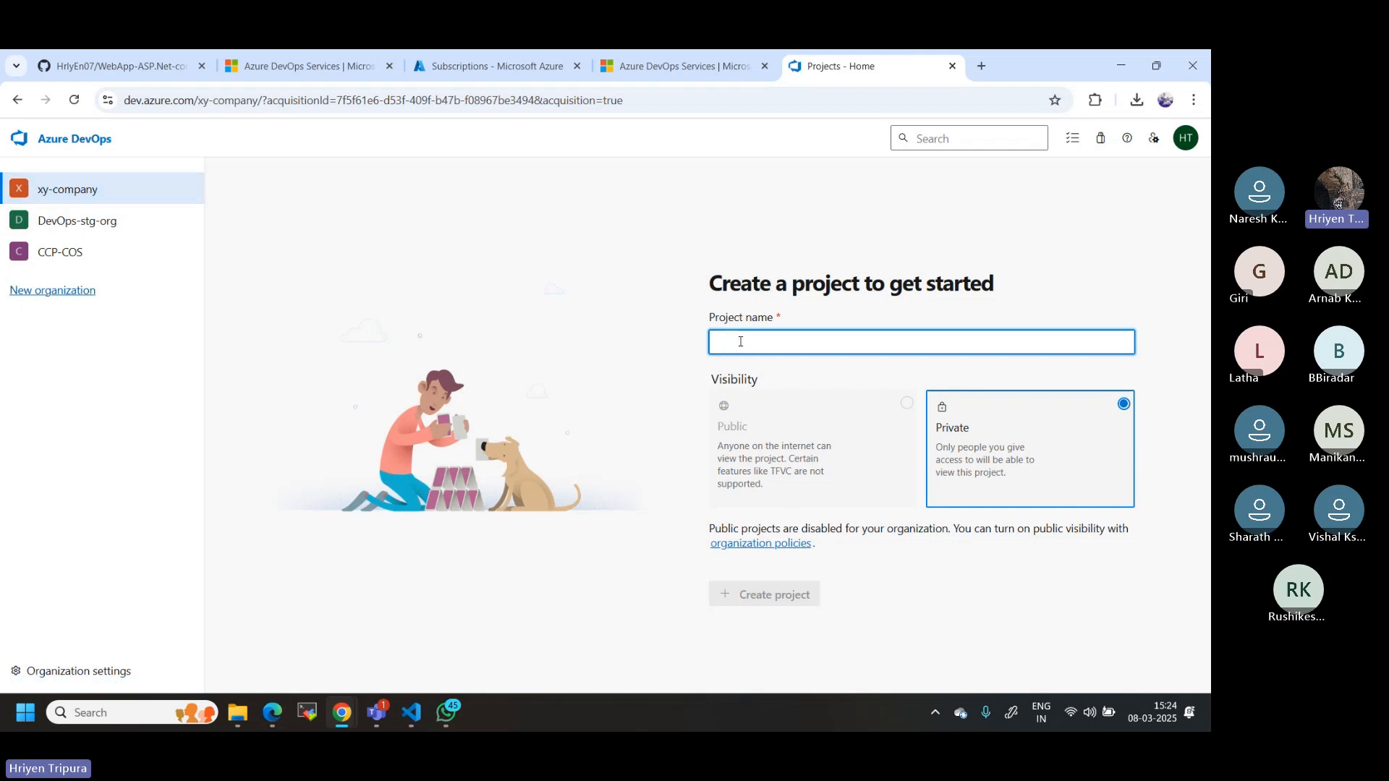
# Enter infra-project_2k25 as the project name, replacing the earlier mistyped attempts.
pyautogui.doubleClick(739, 283)
pyautogui.click(801, 289)
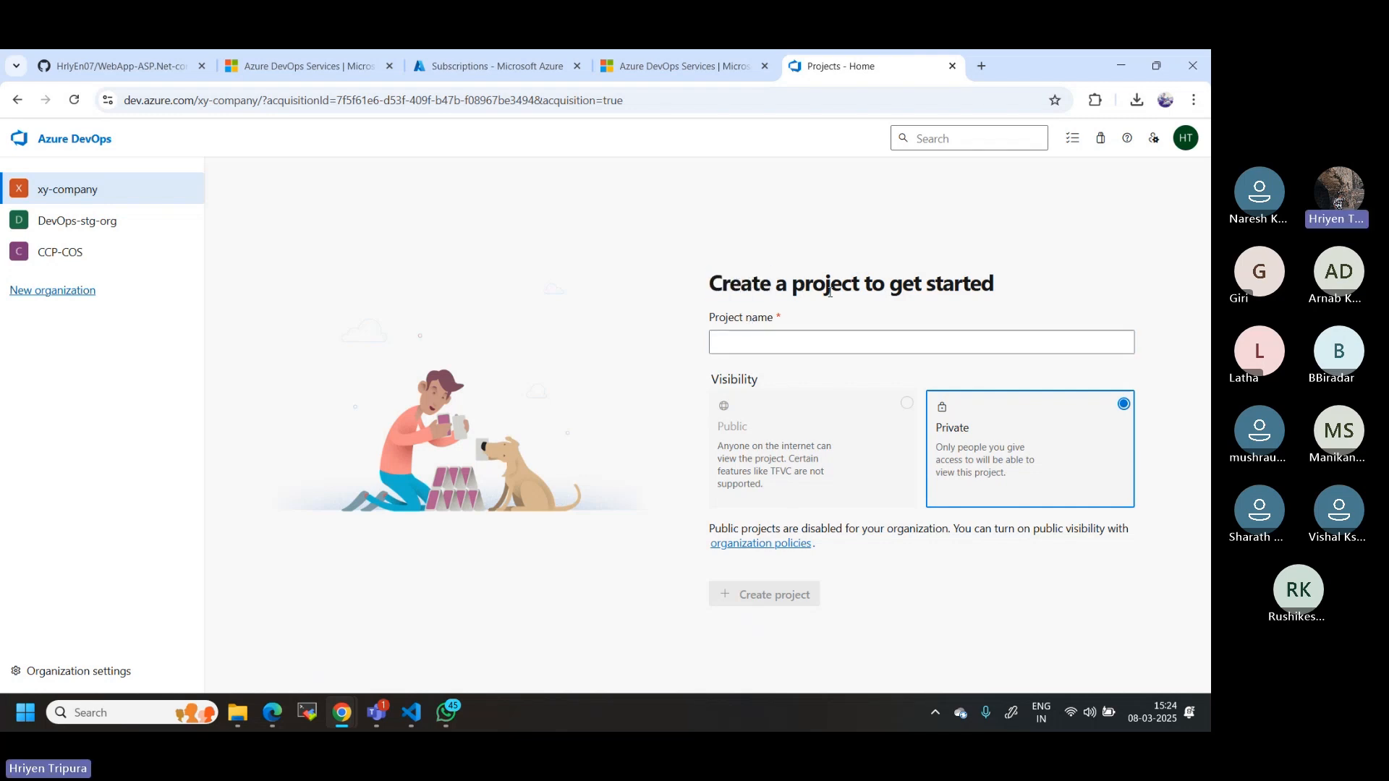
pyautogui.click(780, 339)
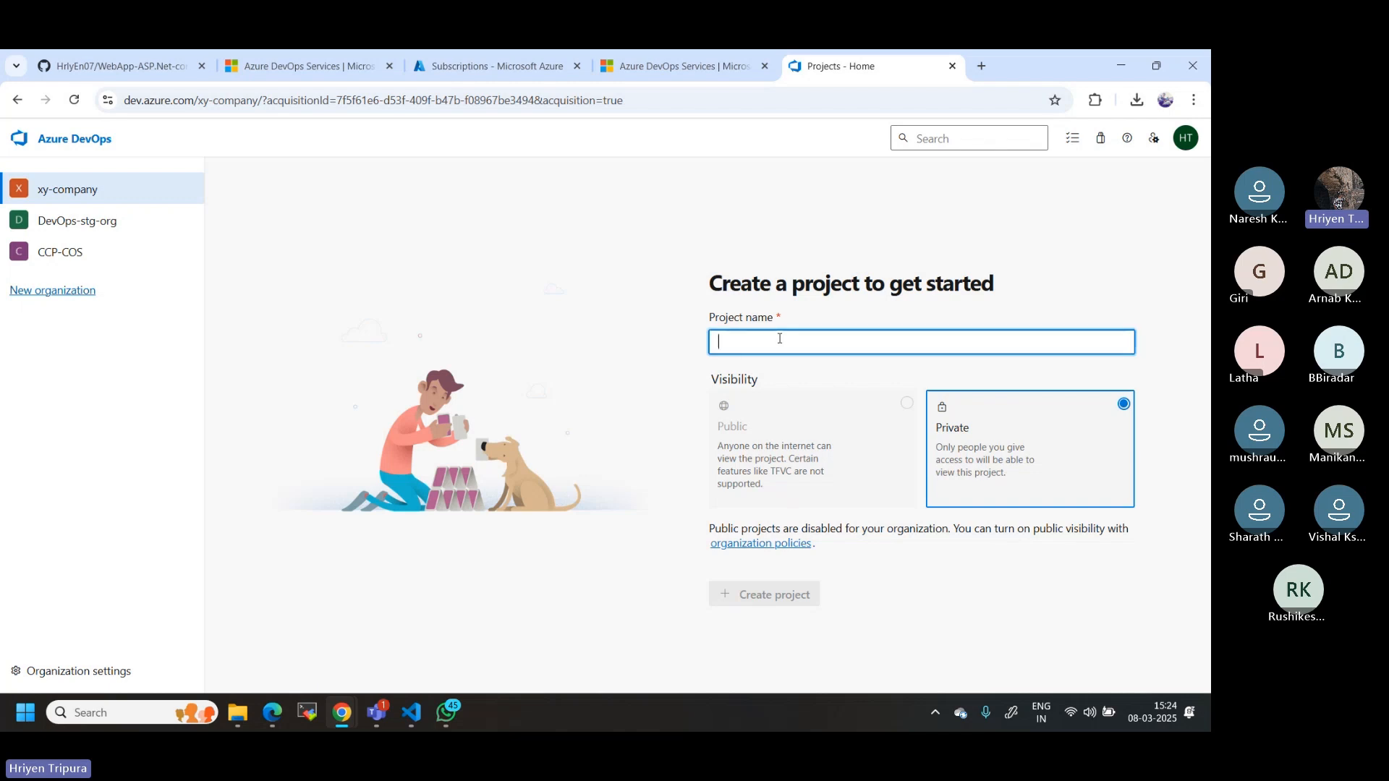
pyautogui.write('a')
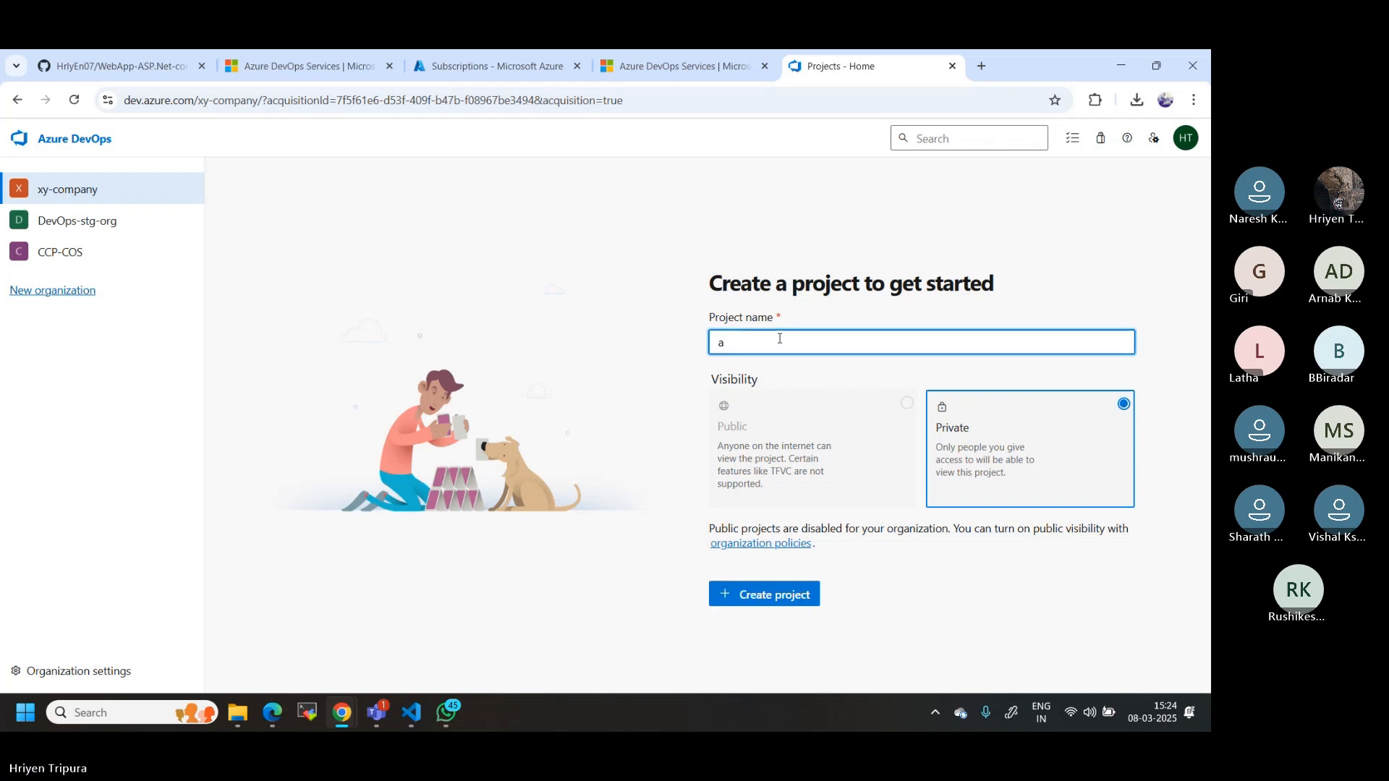
pyautogui.write('n')
pyautogui.press('BackSpace')
pyautogui.write('s')
pyautogui.press('BackSpace')
pyautogui.write('jile')
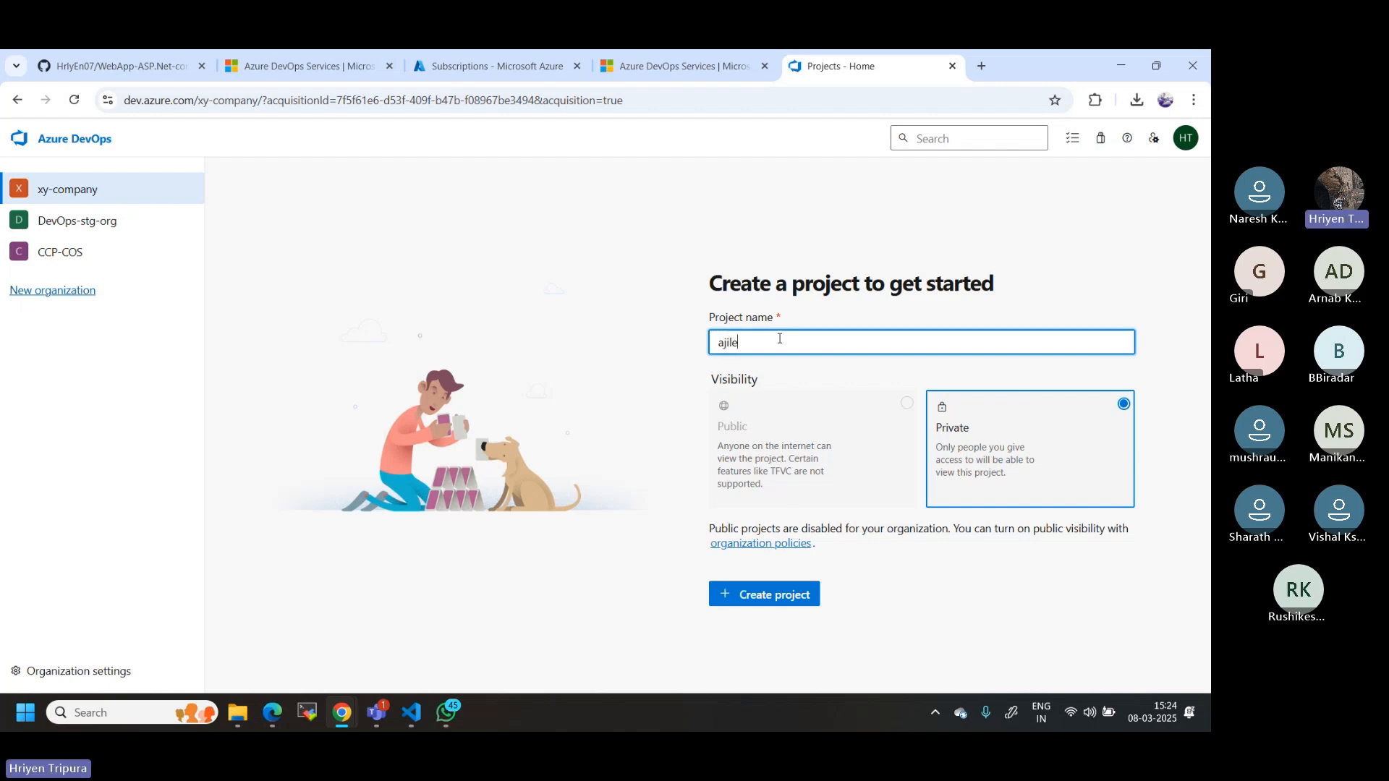
pyautogui.press('BackSpace')
pyautogui.press('BackSpace')
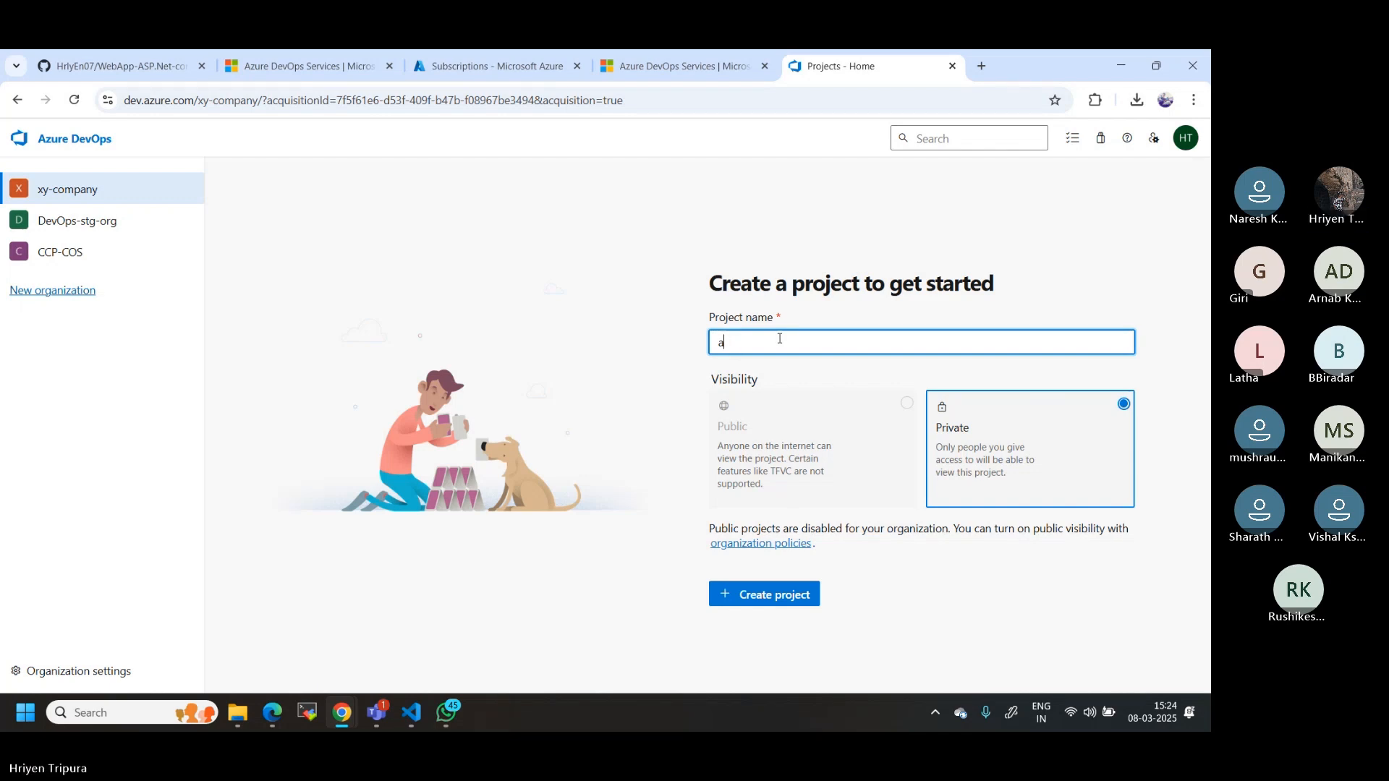
pyautogui.write('jil')
pyautogui.hotkey('ctrl', 'a')
pyautogui.write('ajile')
pyautogui.press('BackSpace')
pyautogui.press('BackSpace')
pyautogui.press('BackSpace')
pyautogui.press('BackSpace')
pyautogui.press('BackSpace')
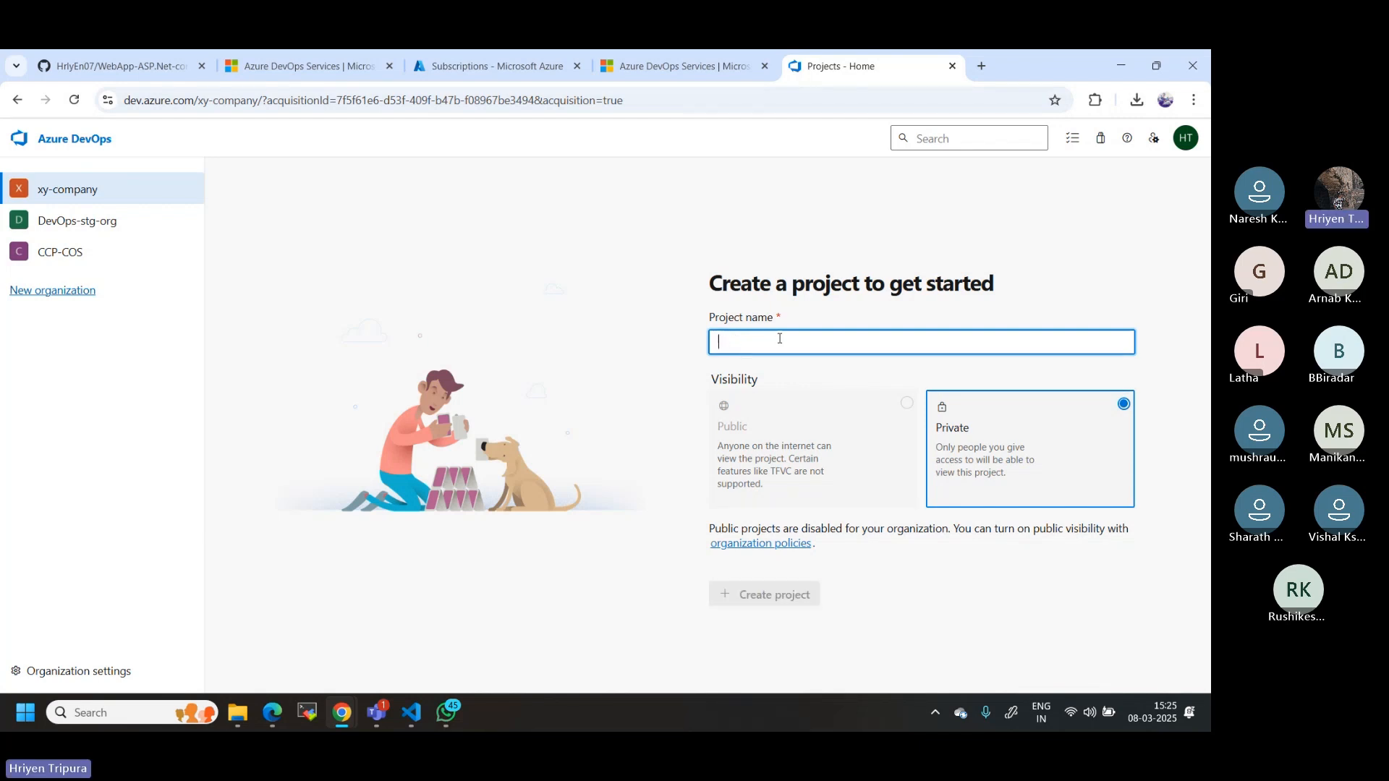
pyautogui.write('i')
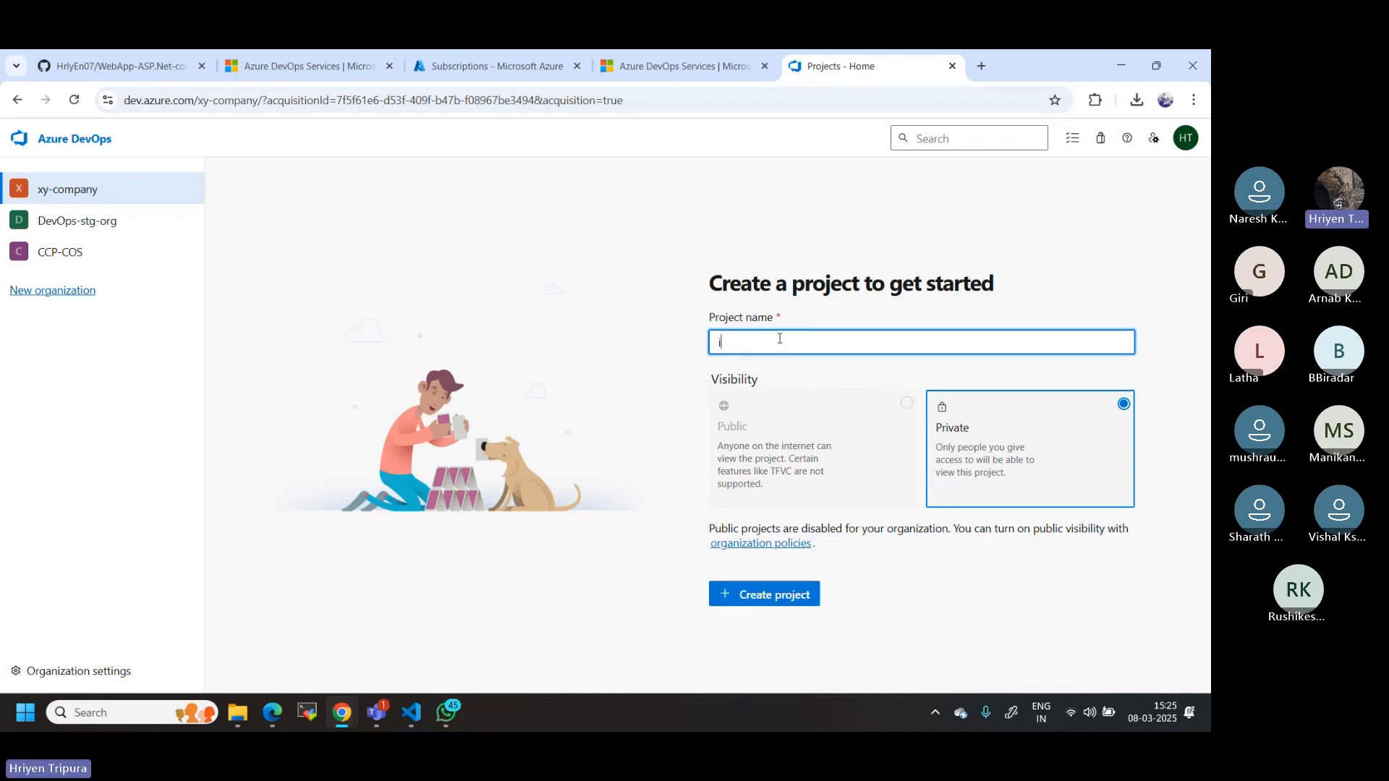
pyautogui.write('nfra-project_2k25')
# Copy the project name, reload the create-project page and switch back to the xy-company organization.
pyautogui.click(769, 439)
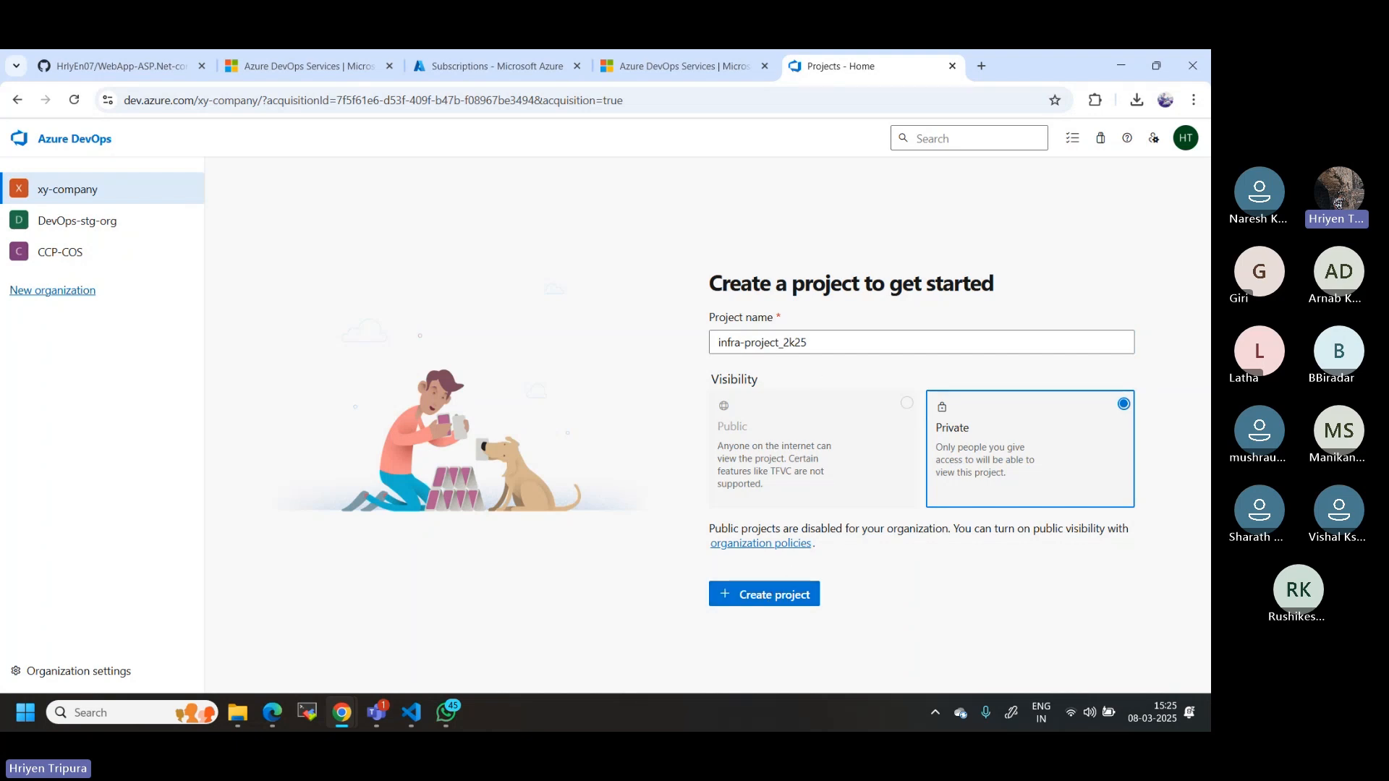
pyautogui.click(757, 341)
pyautogui.tripleClick(758, 342)
pyautogui.hotkey('ctrl', 'c')
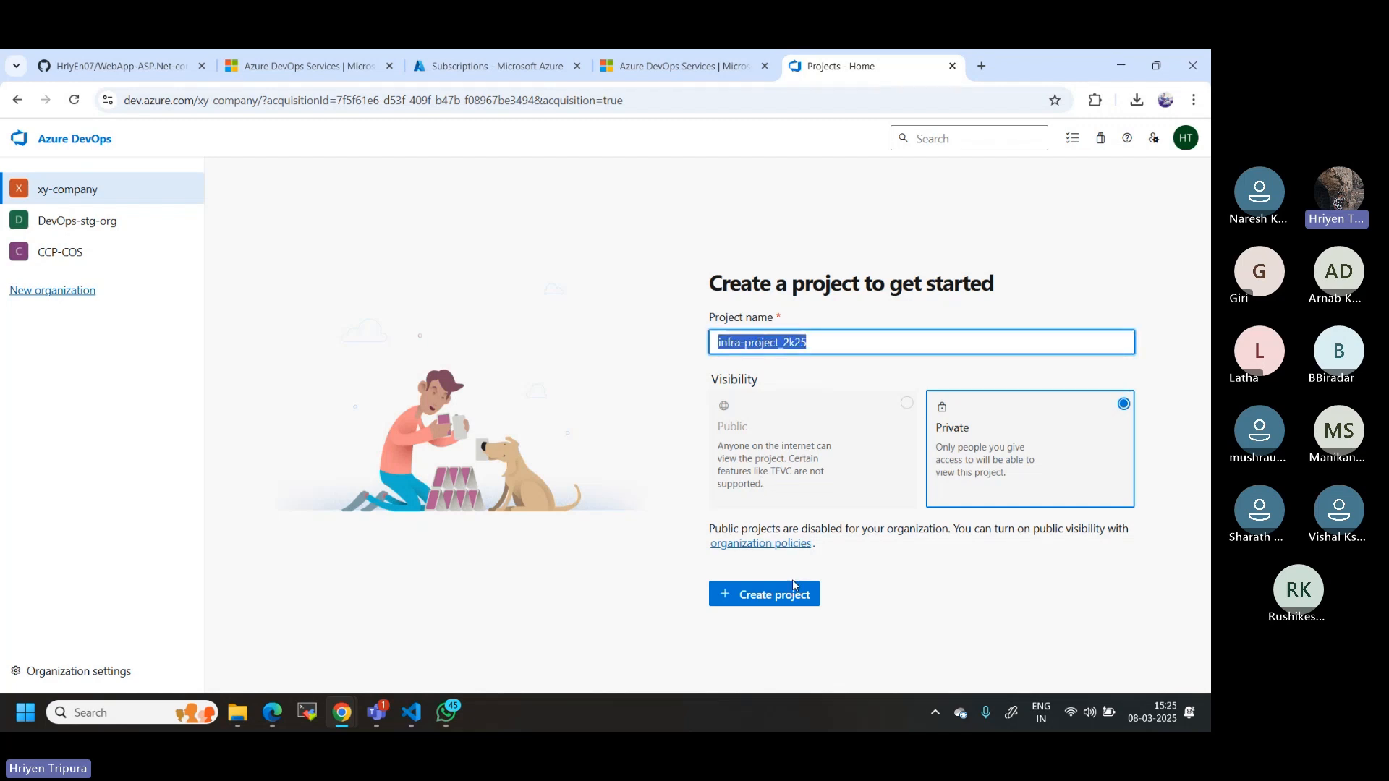
pyautogui.click(467, 101)
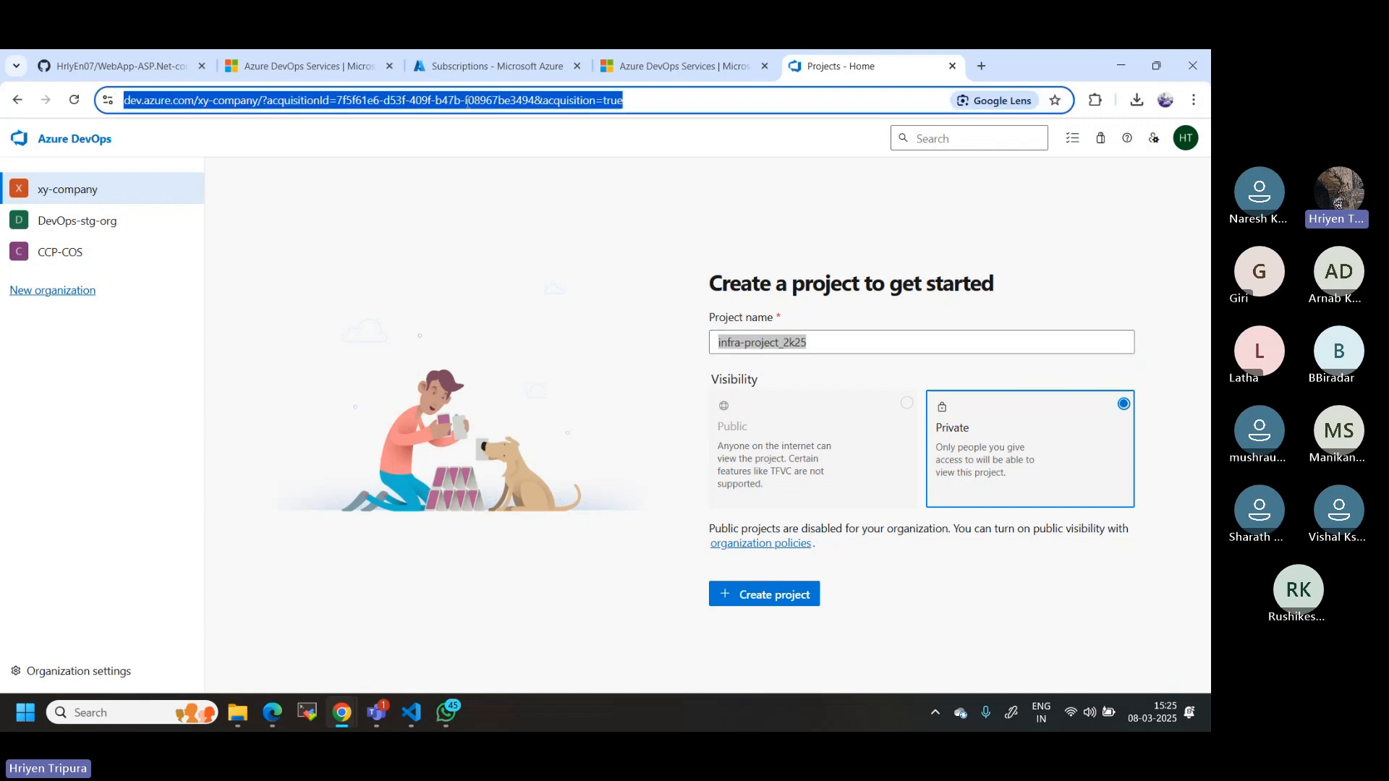
pyautogui.press('Return')
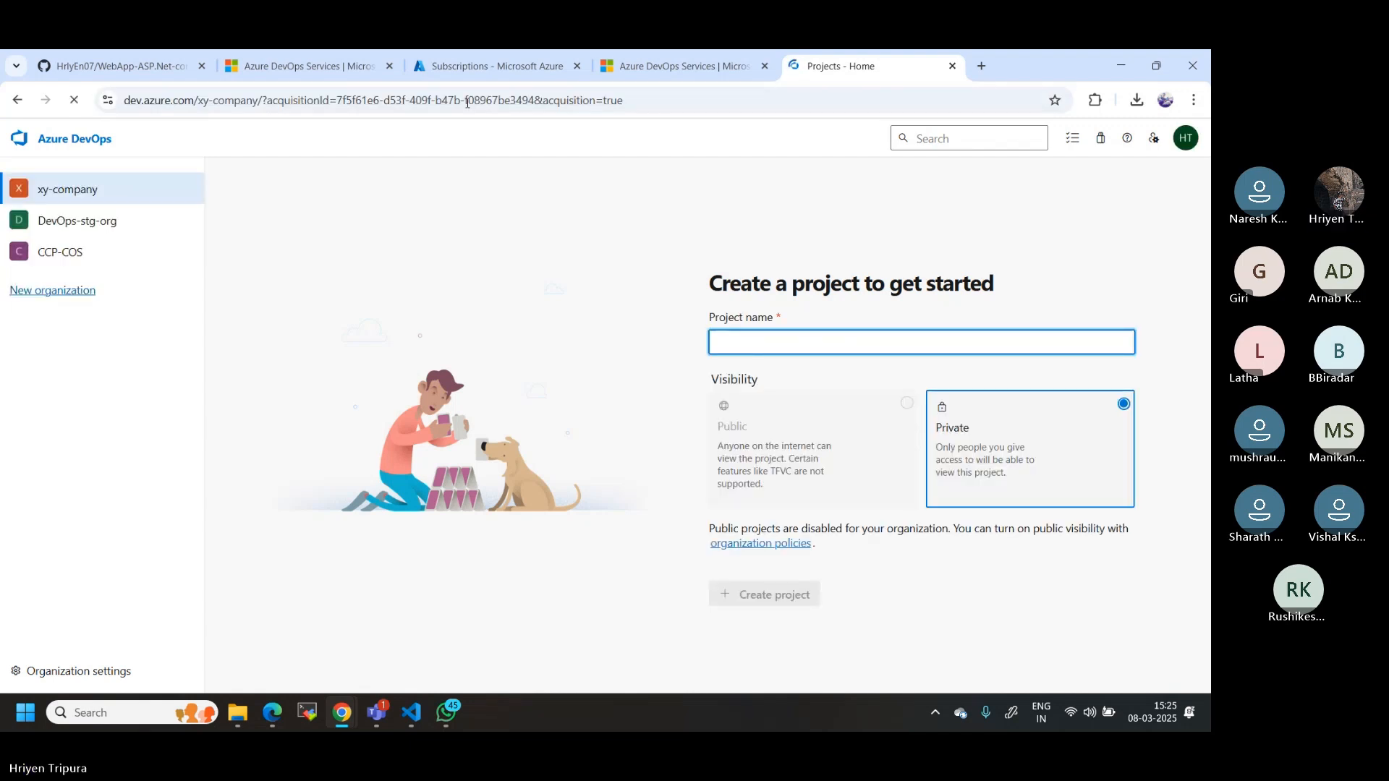
pyautogui.click(71, 225)
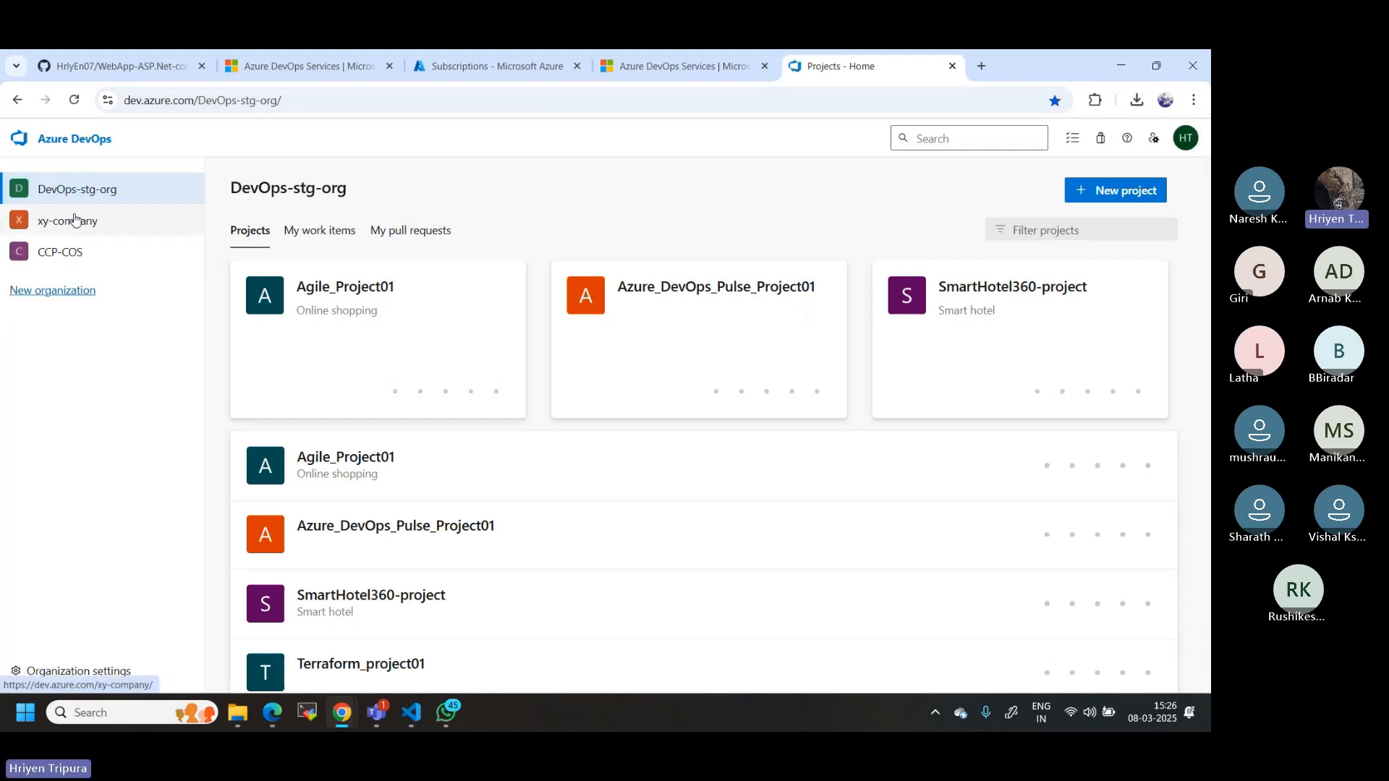
pyautogui.click(75, 219)
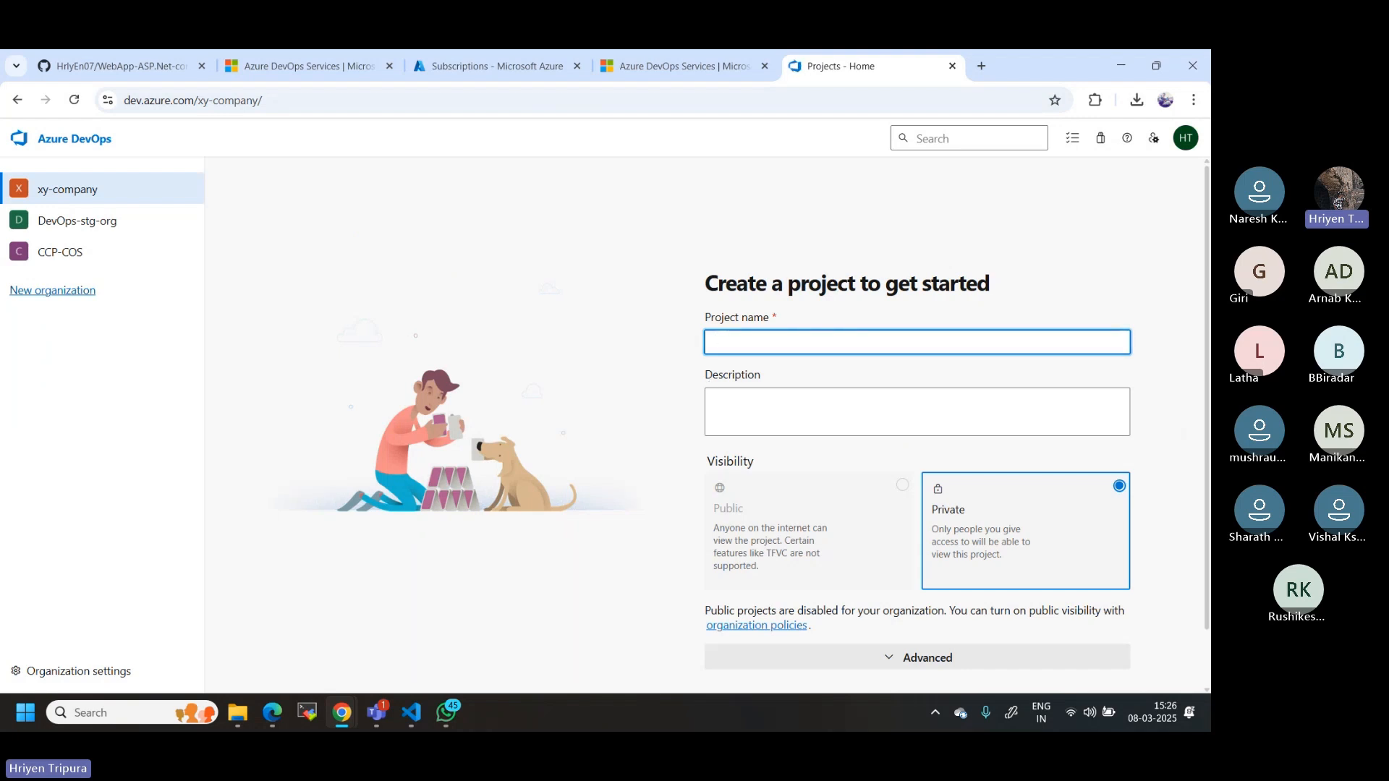
# Paste infra-project_2k25 back into the name field and reveal the advanced options.
pyautogui.scroll(-2, 796, 499)
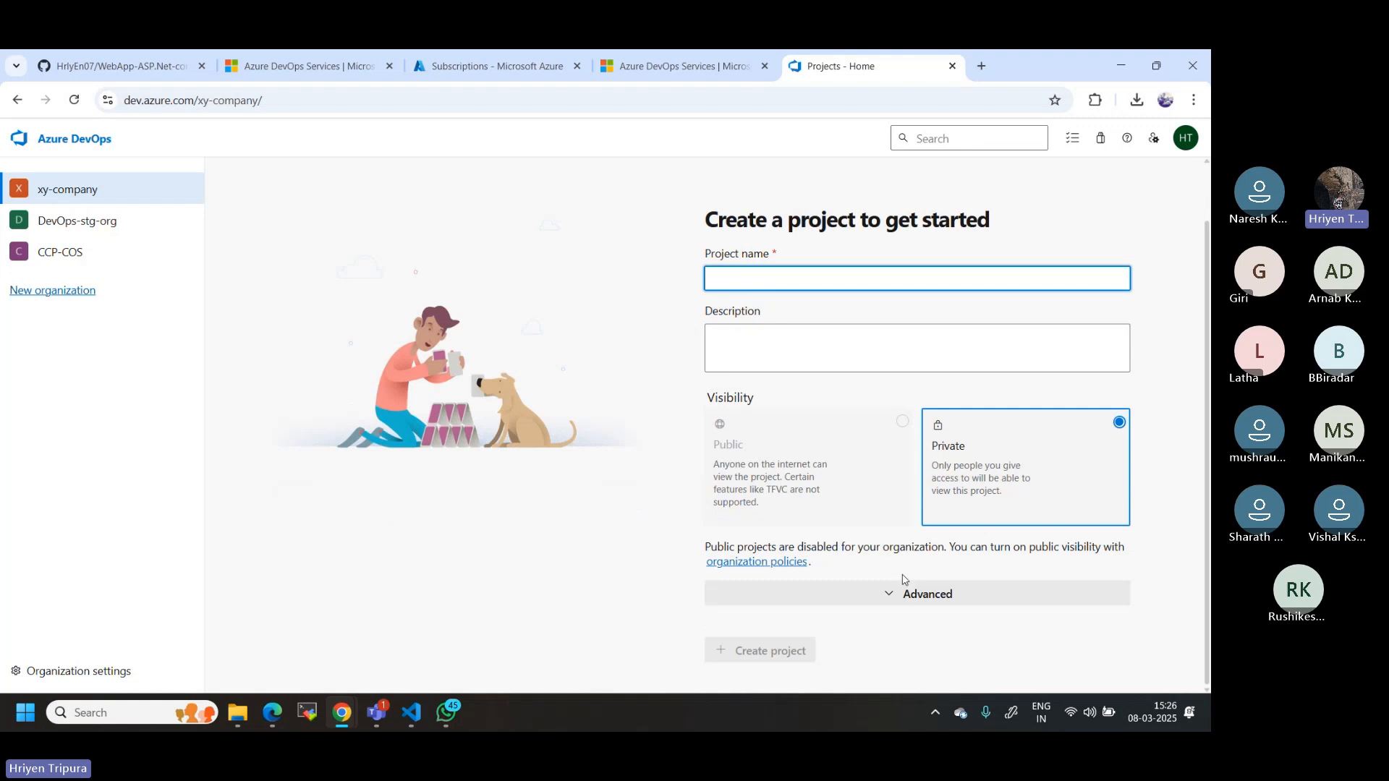
pyautogui.click(813, 468)
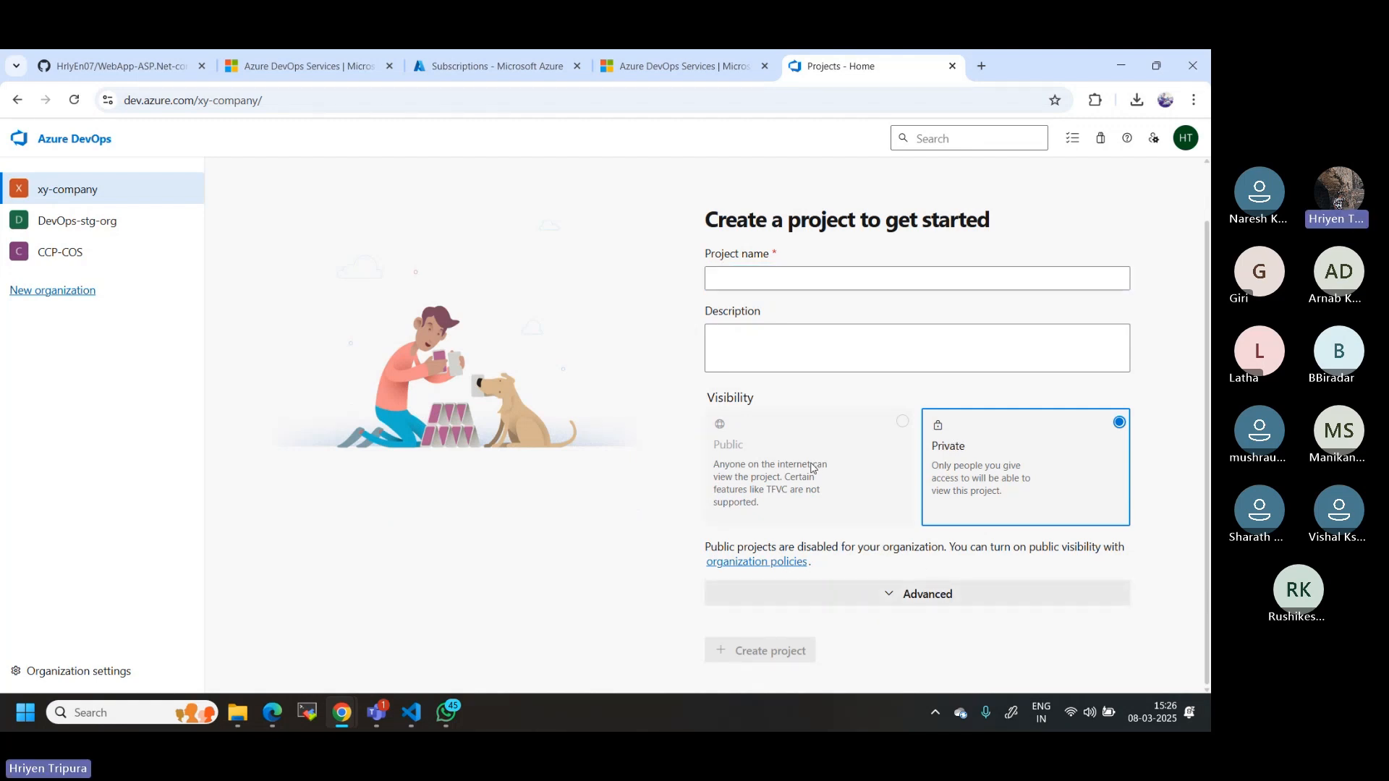
pyautogui.click(888, 600)
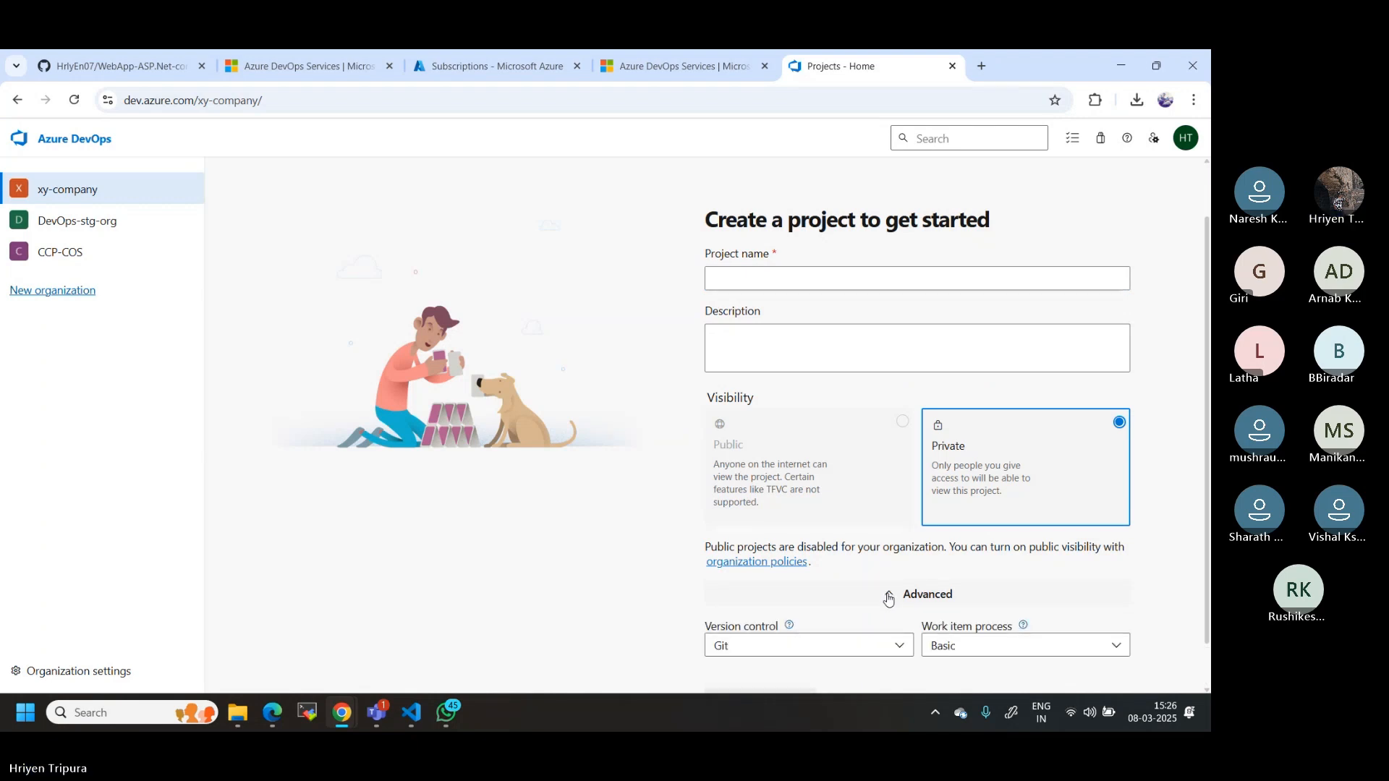
pyautogui.click(766, 275)
pyautogui.hotkey('ctrl', 'v')
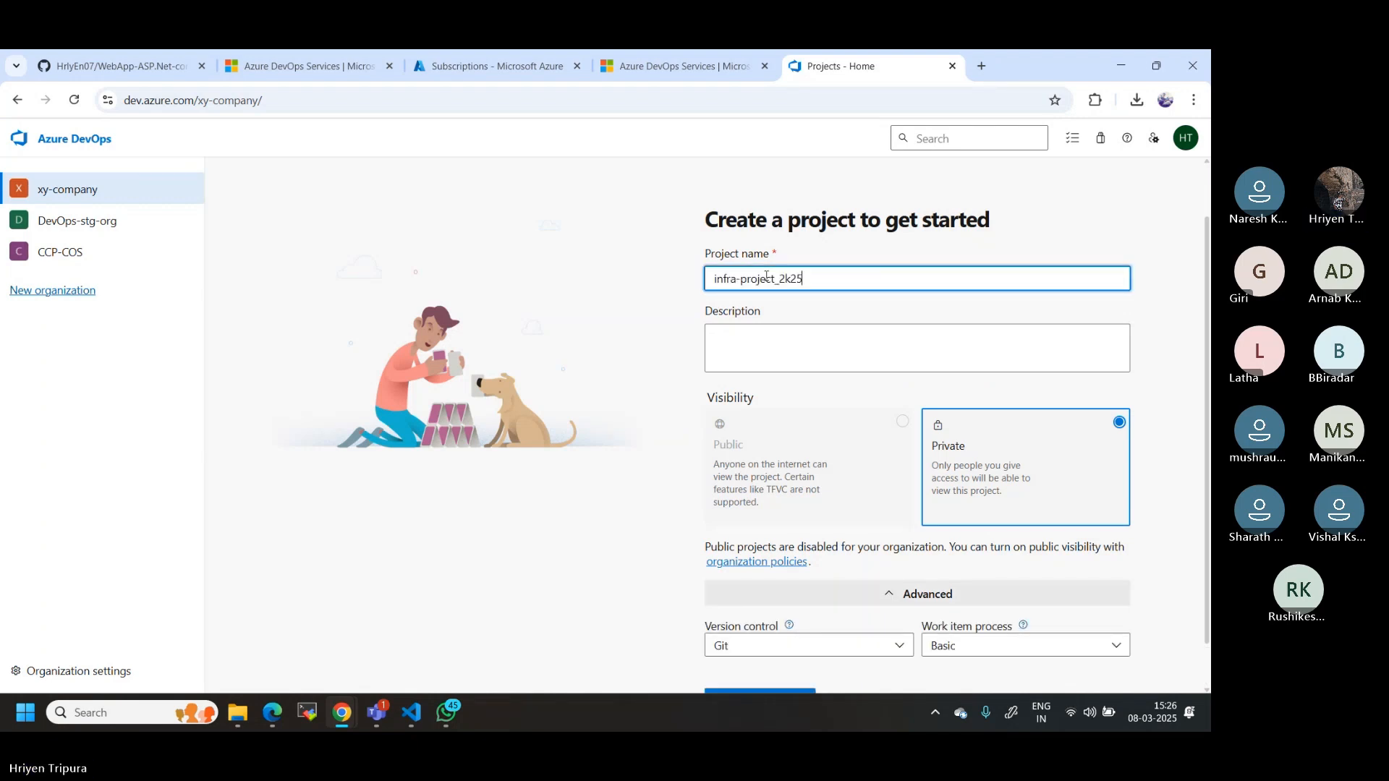
pyautogui.scroll(-1, 796, 507)
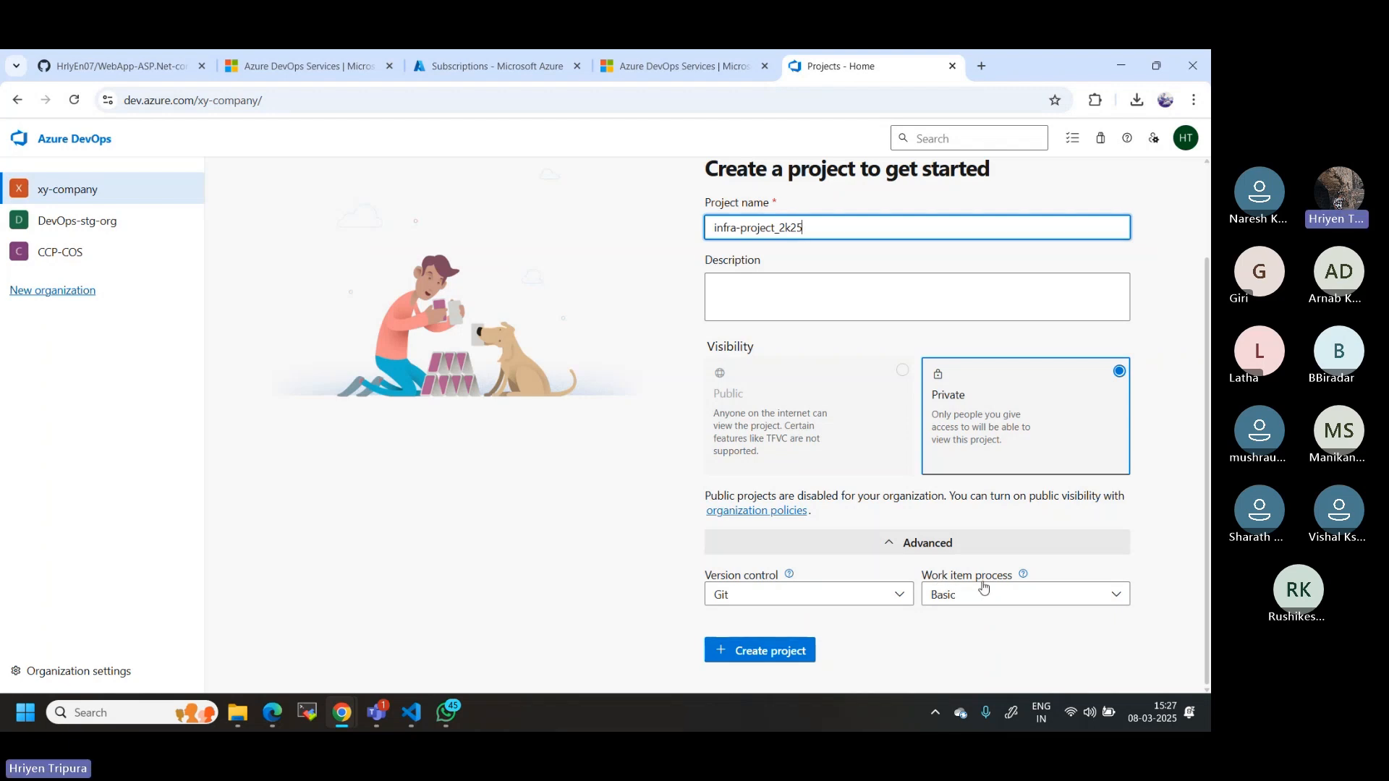
# Keep Git as version control and choose Agile as the work item process.
pyautogui.click(900, 599)
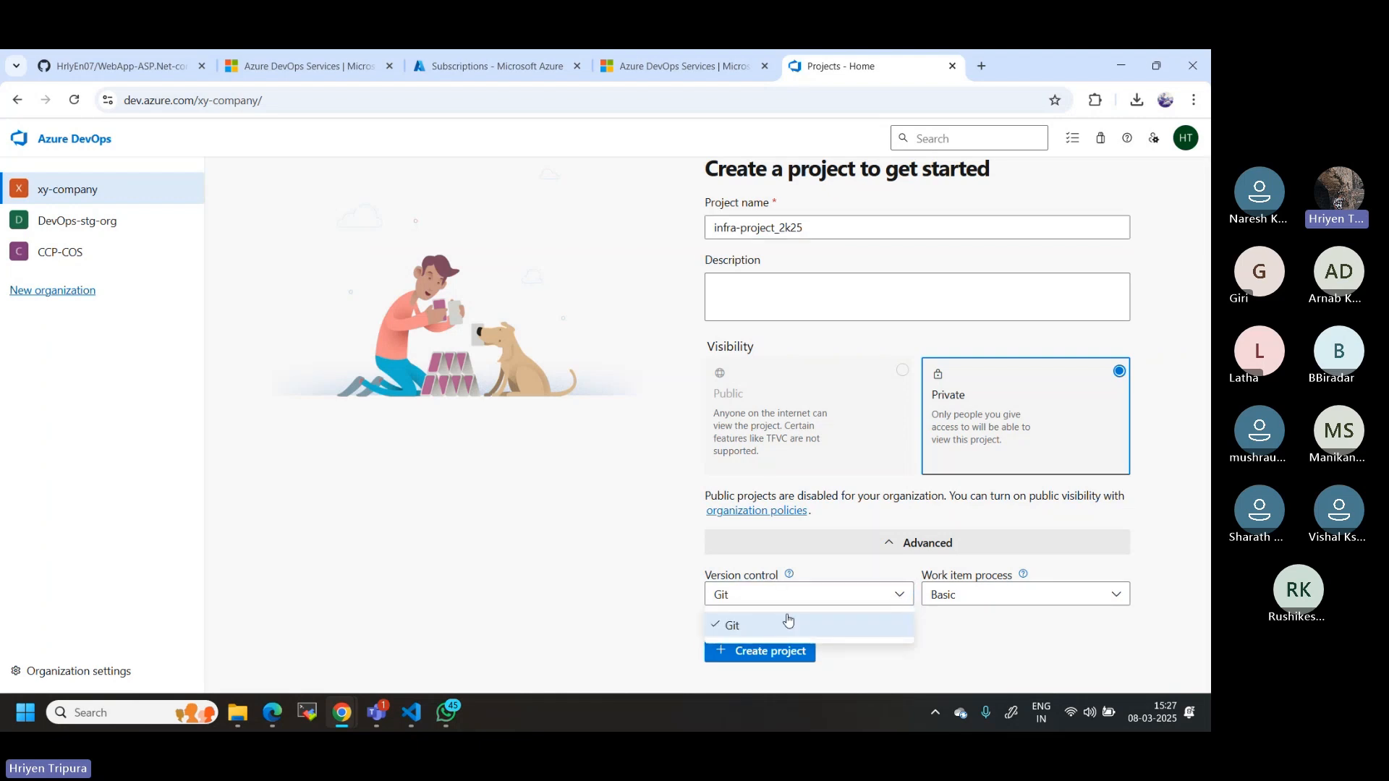
pyautogui.click(760, 629)
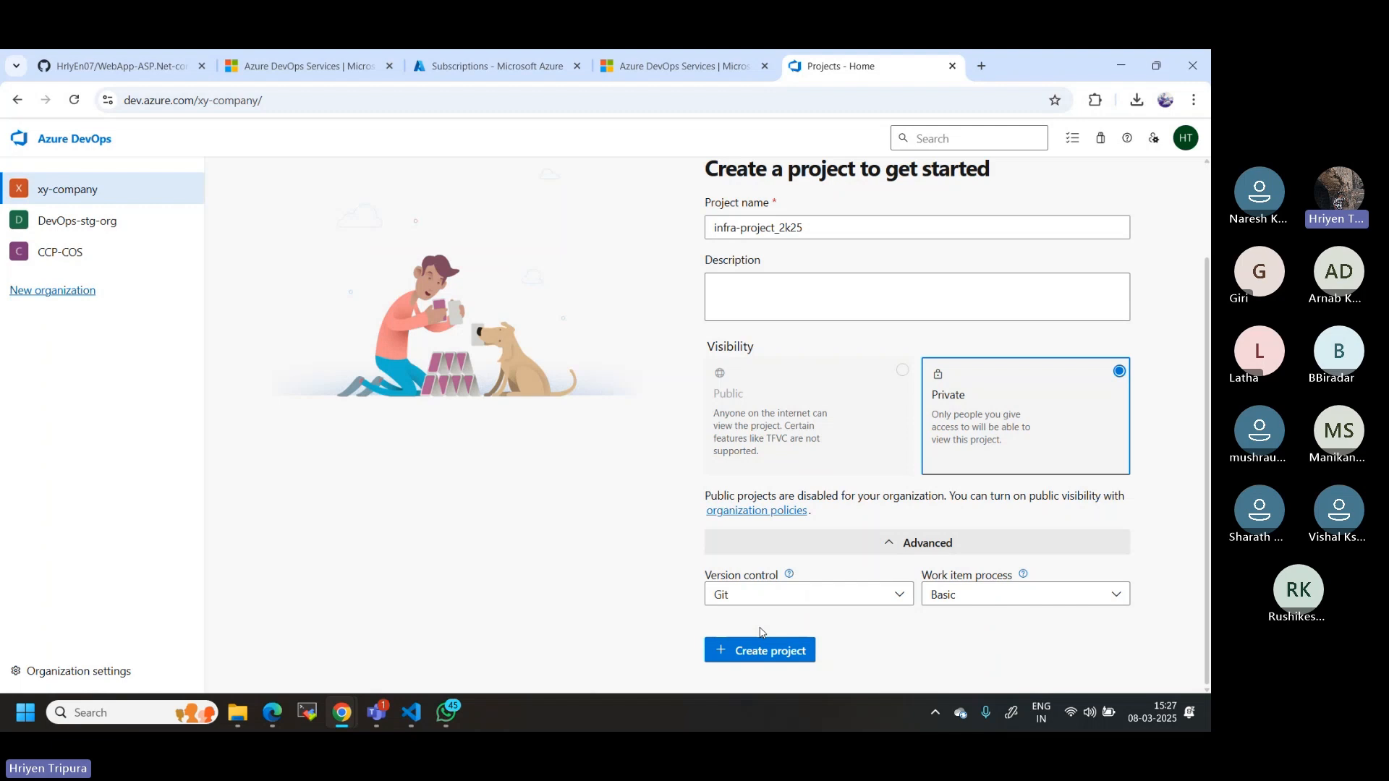
pyautogui.click(973, 601)
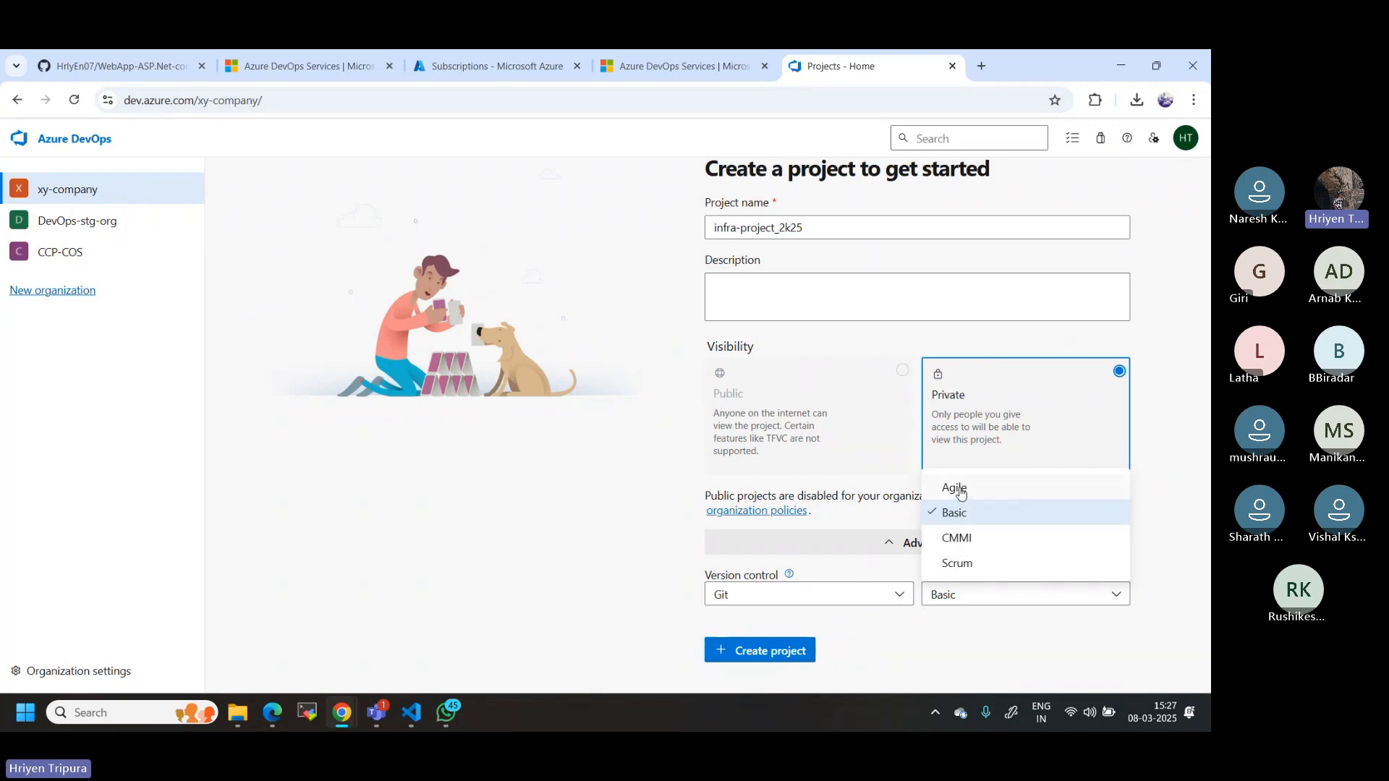
pyautogui.click(961, 492)
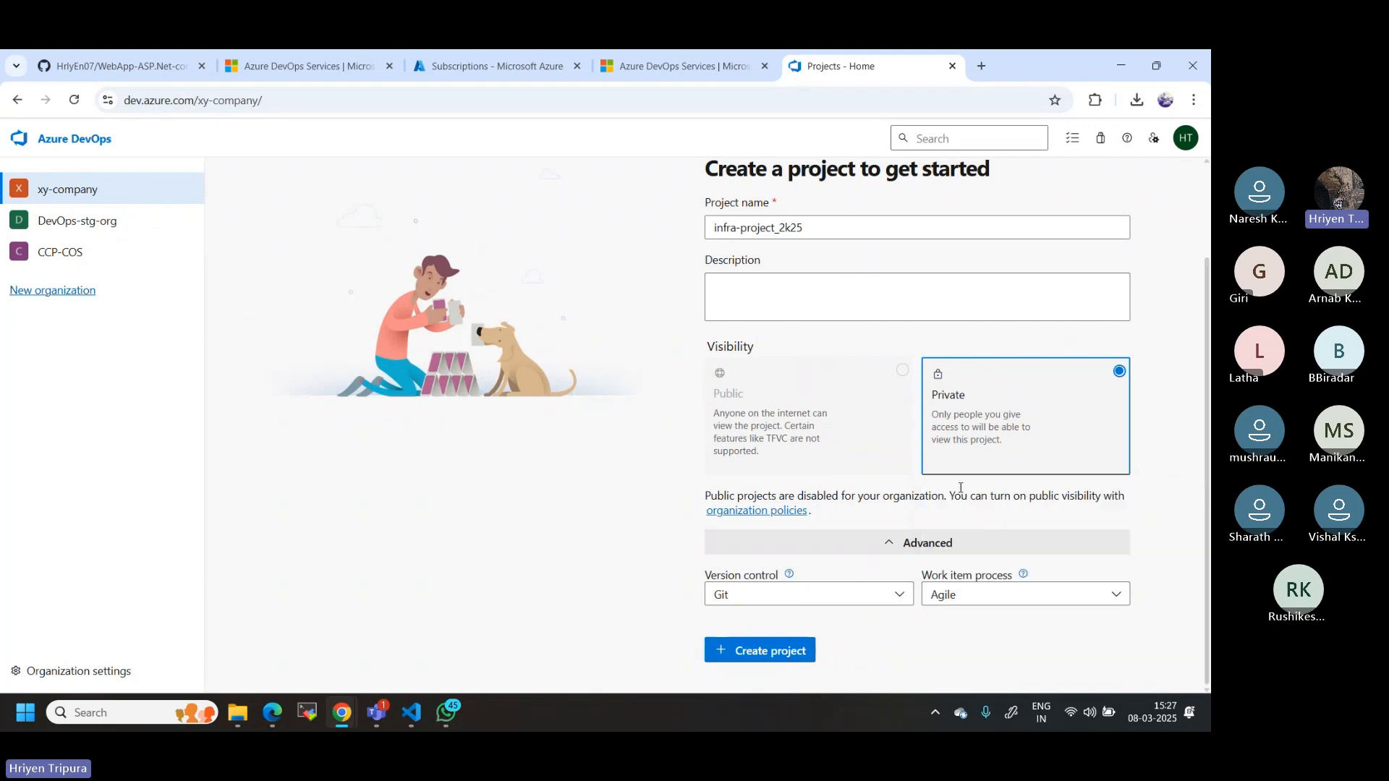
pyautogui.click(956, 599)
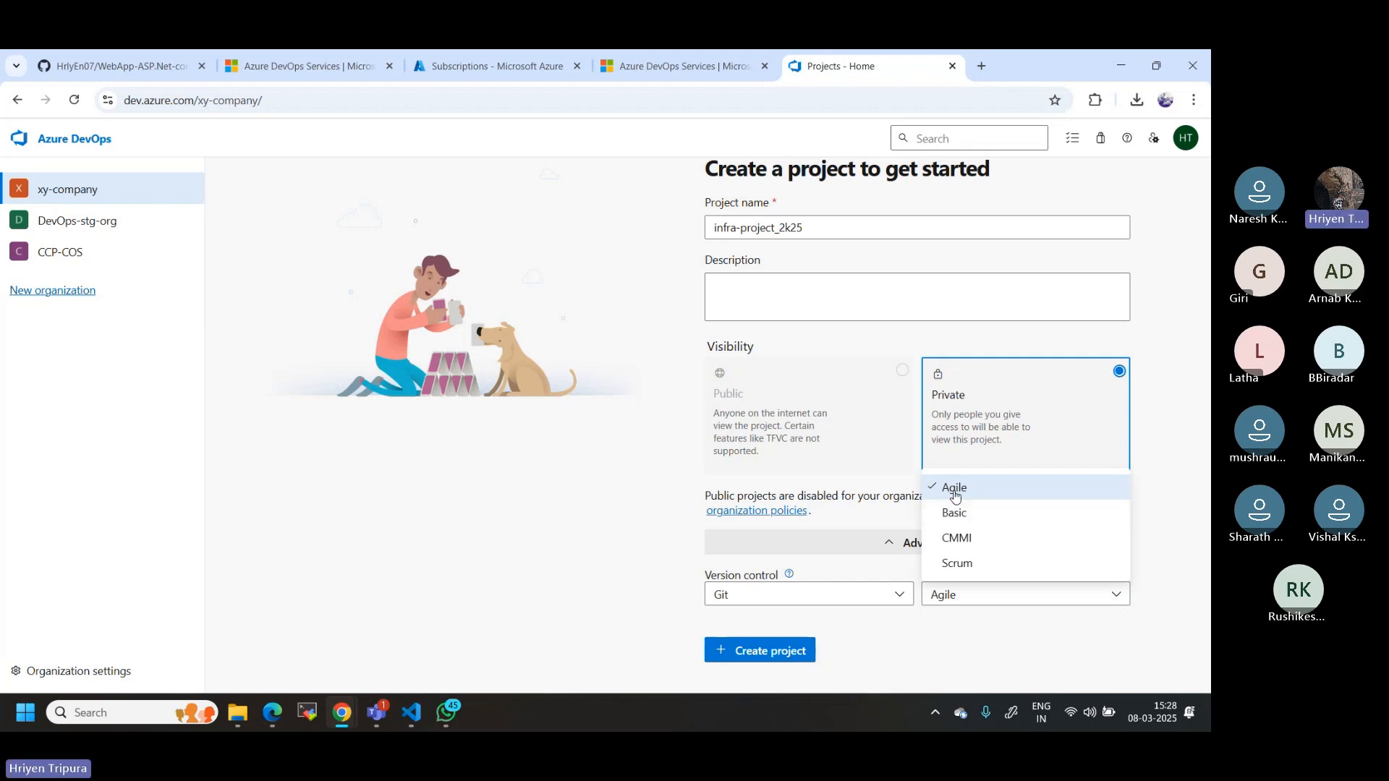
pyautogui.click(864, 467)
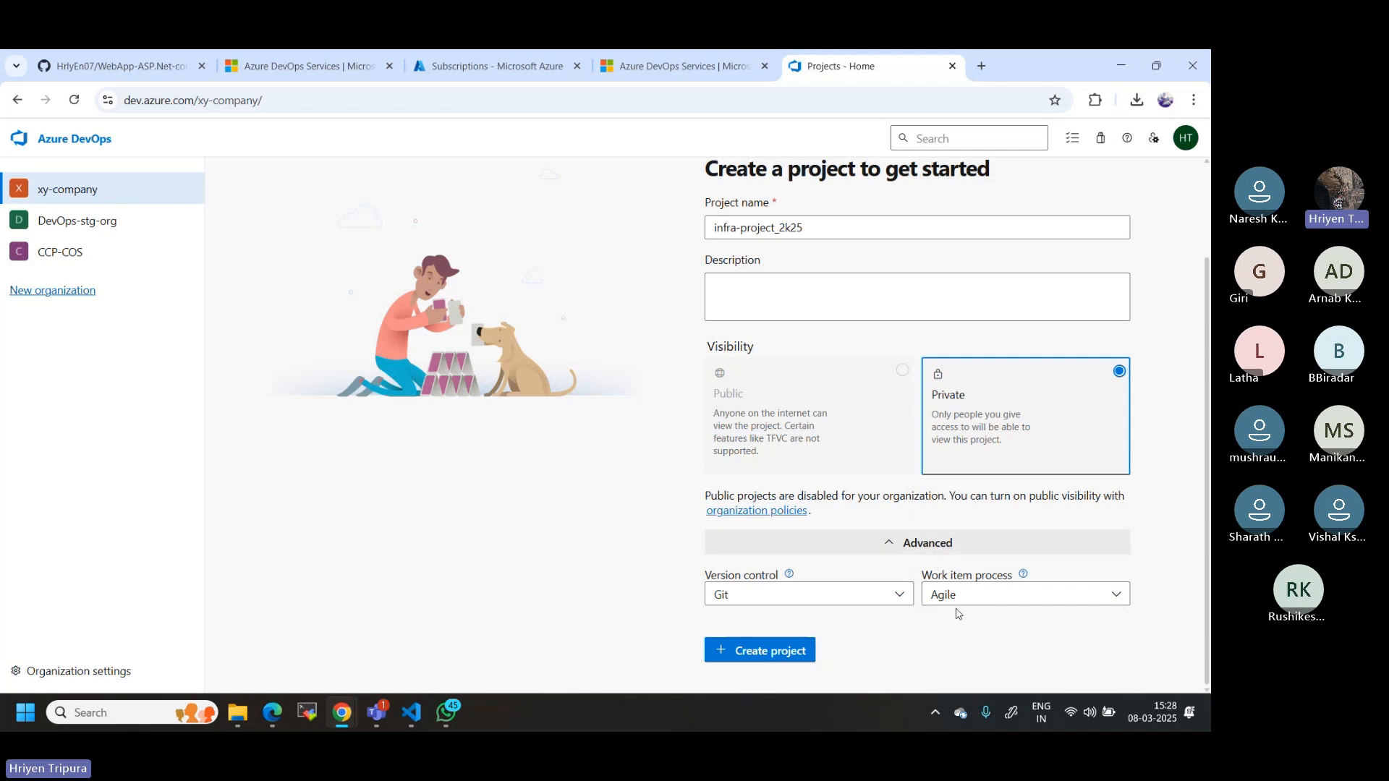
# Create infra-project_2k25, then reload the page-not-found result and return to the projects home.
pyautogui.click(780, 655)
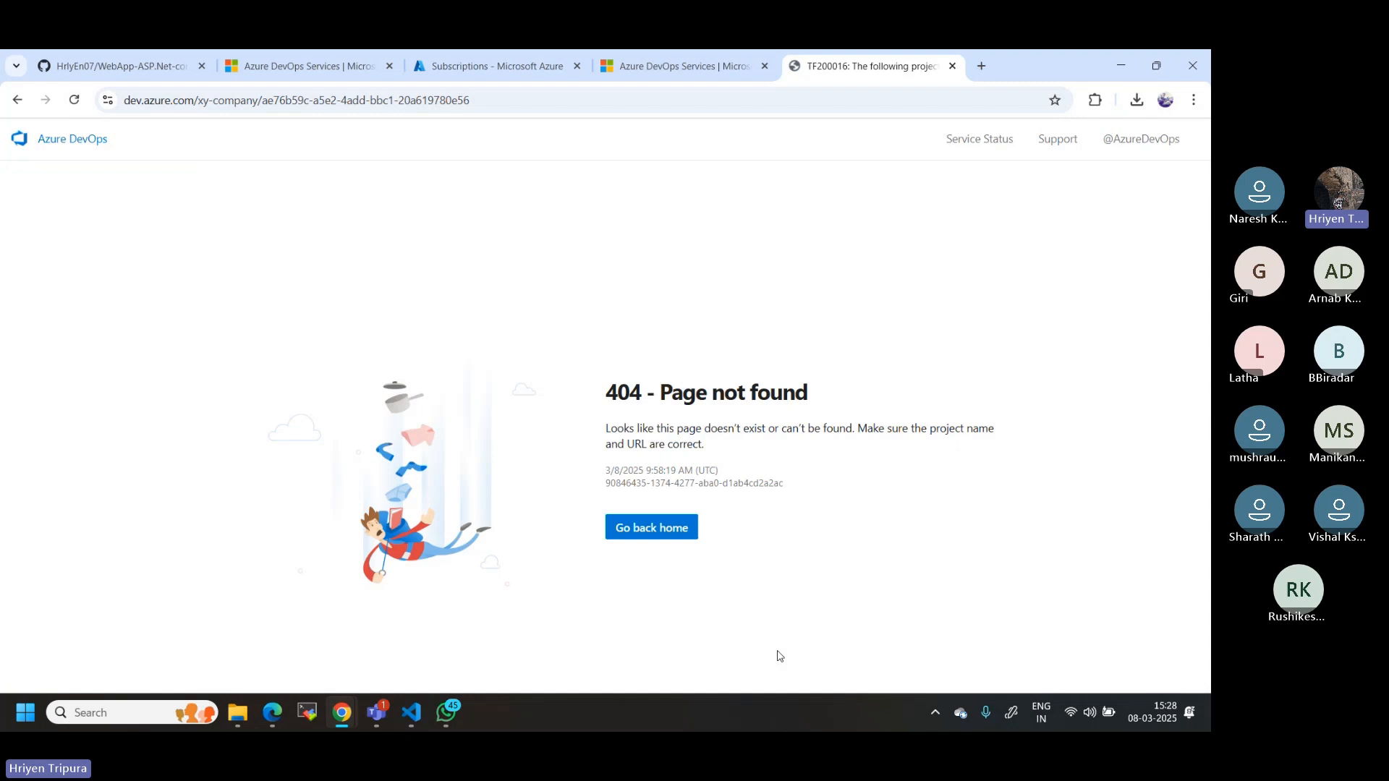
pyautogui.click(478, 100)
pyautogui.press('Return')
pyautogui.click(478, 100)
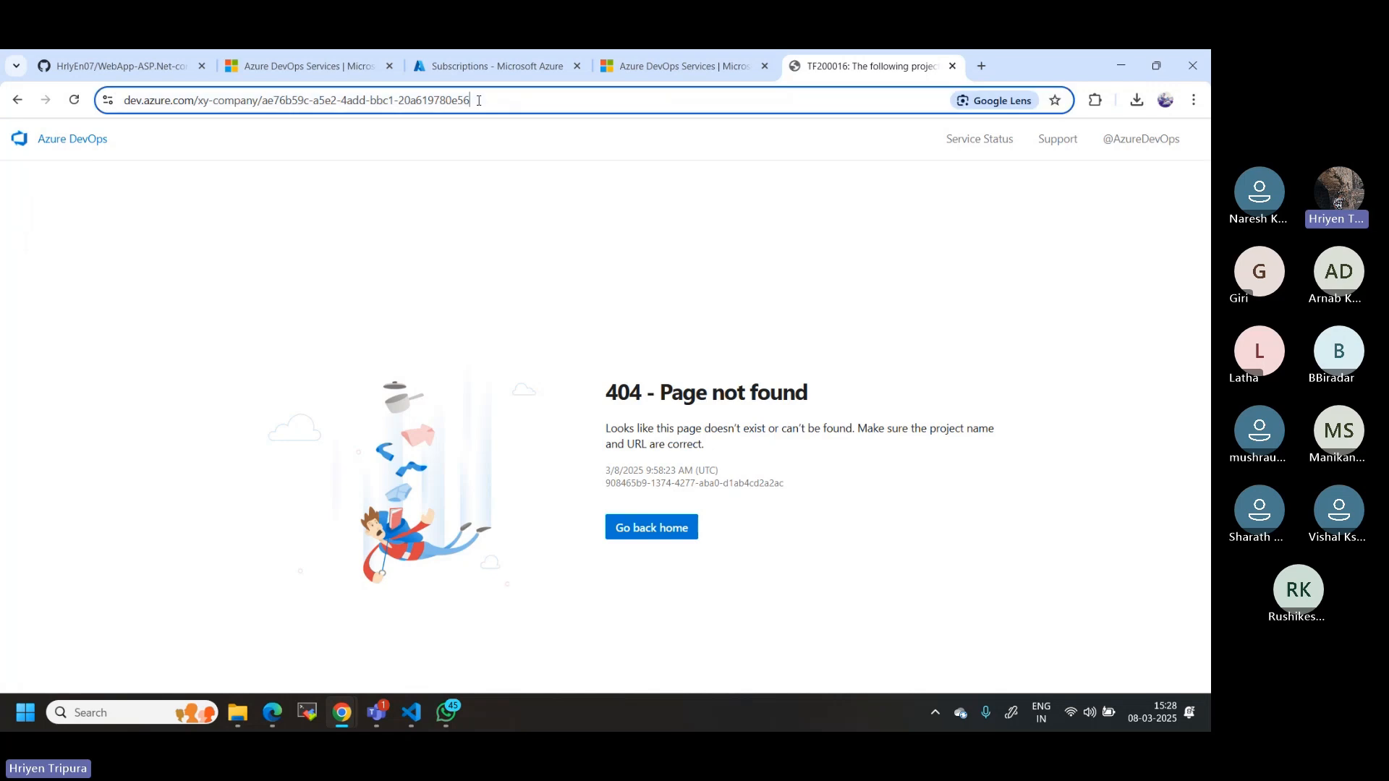
pyautogui.press('Return')
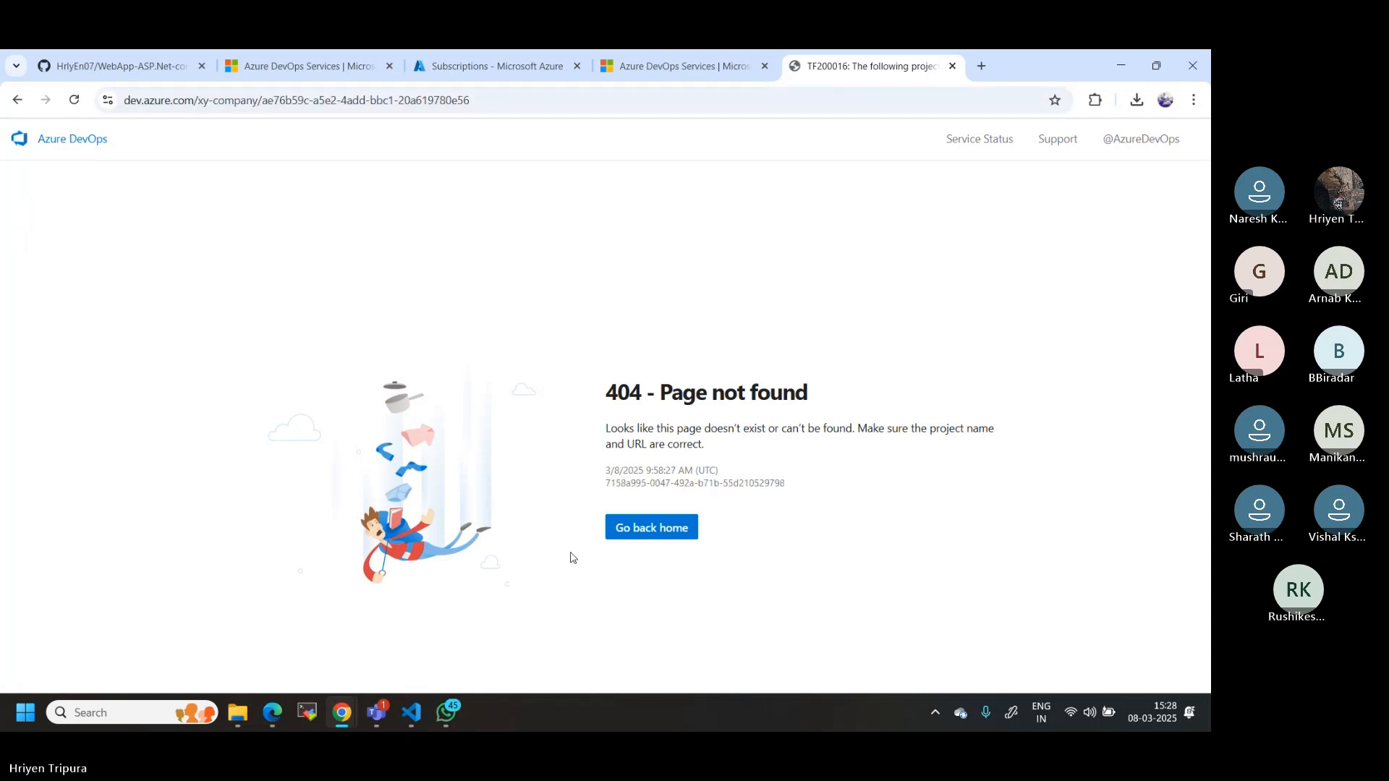
pyautogui.click(623, 528)
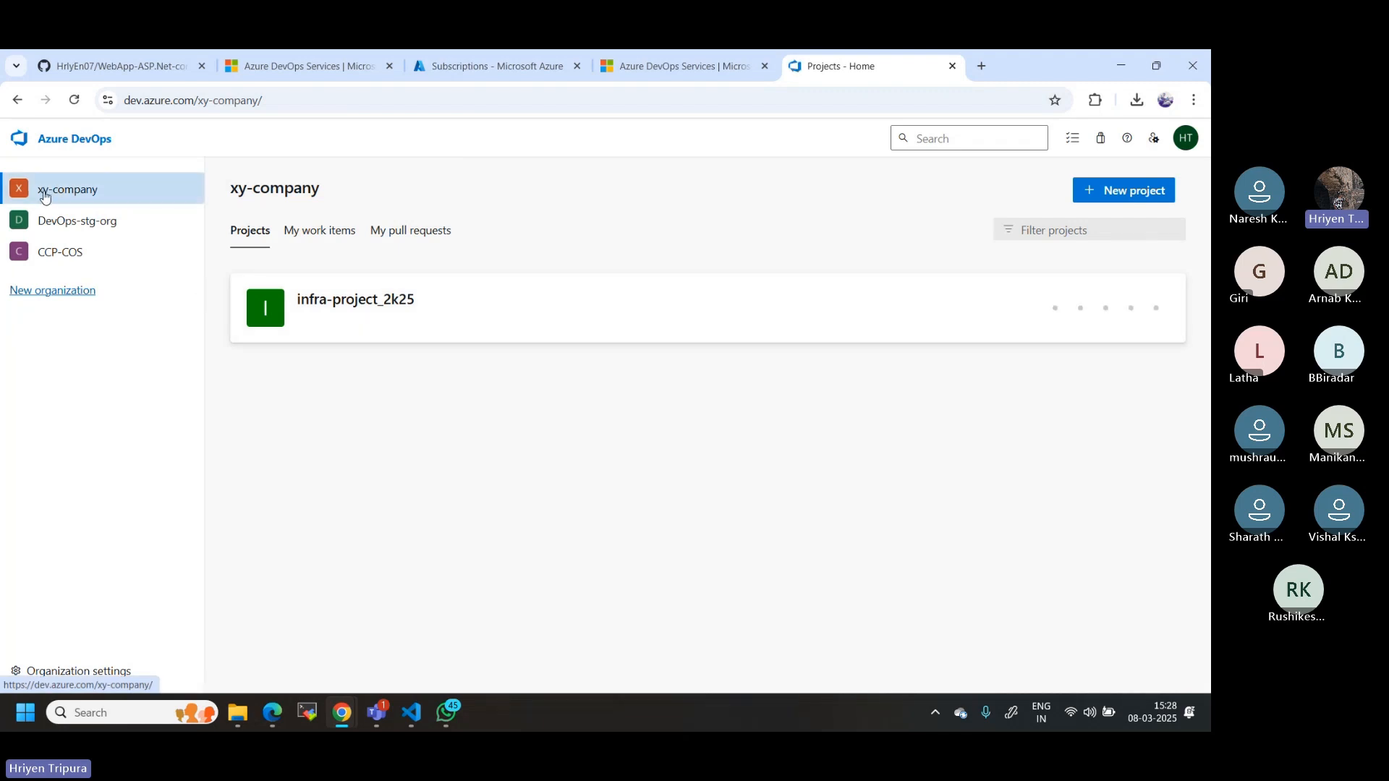
# Create a second private project named infra-project_other and return to the xy-company project list.
pyautogui.click(1124, 196)
pyautogui.write('infra-project_2k25')
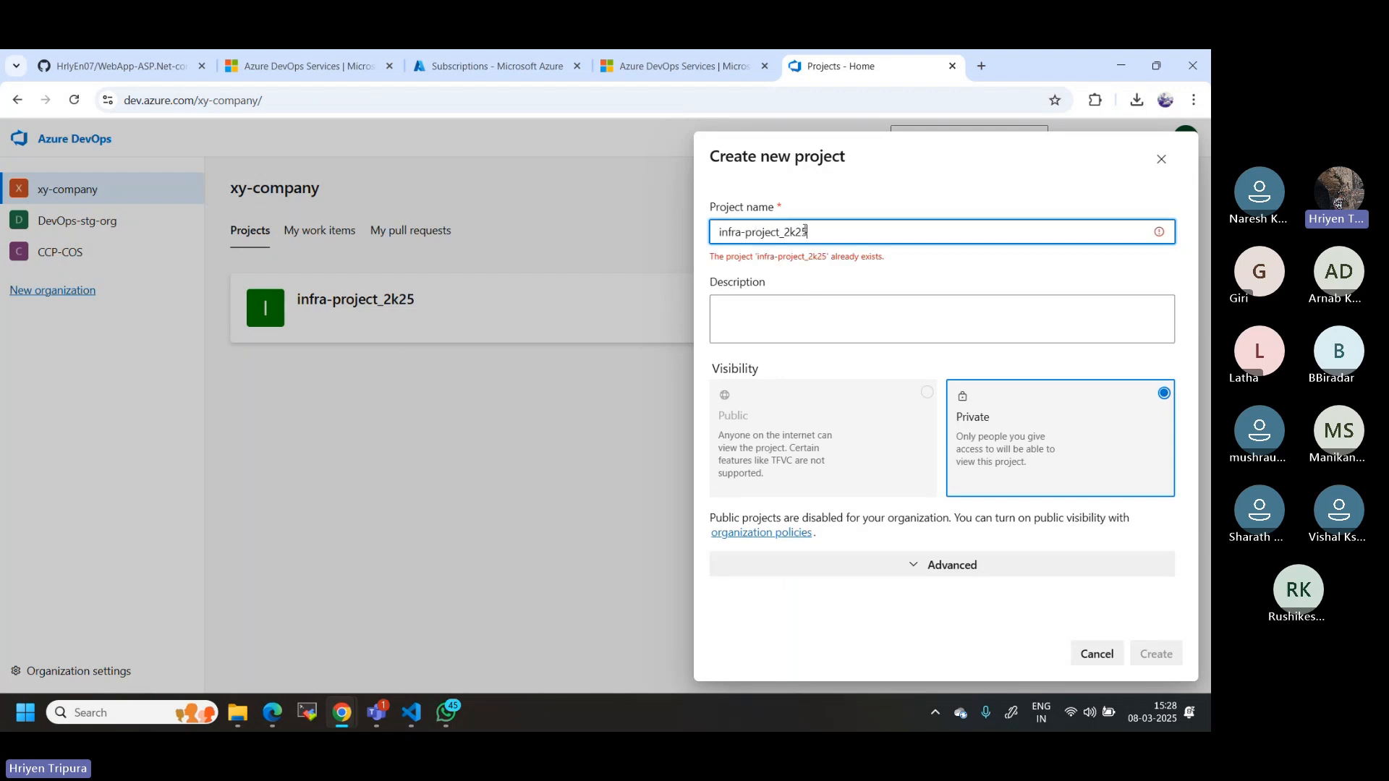
pyautogui.press('BackSpace')
pyautogui.press('BackSpace')
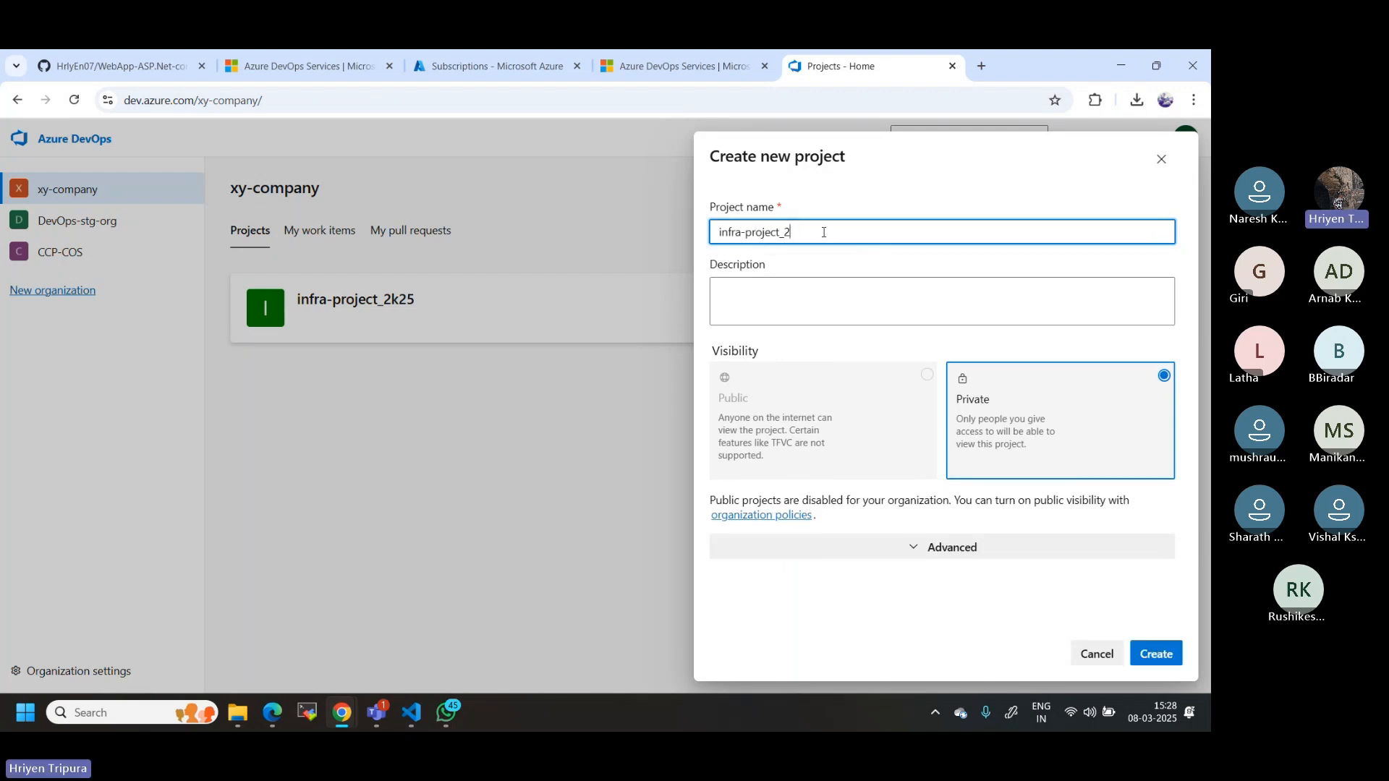
pyautogui.press('BackSpace')
pyautogui.write('other')
pyautogui.click(928, 556)
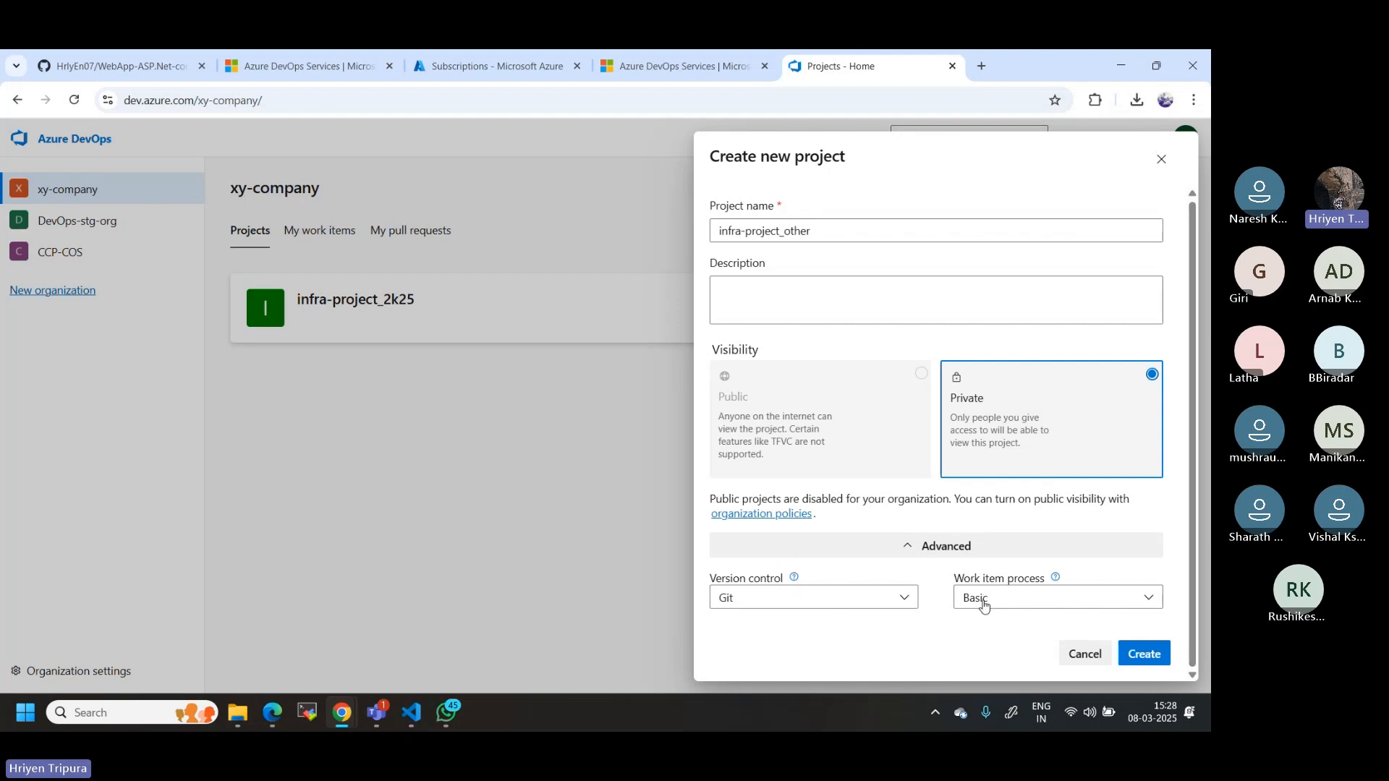
pyautogui.click(1138, 652)
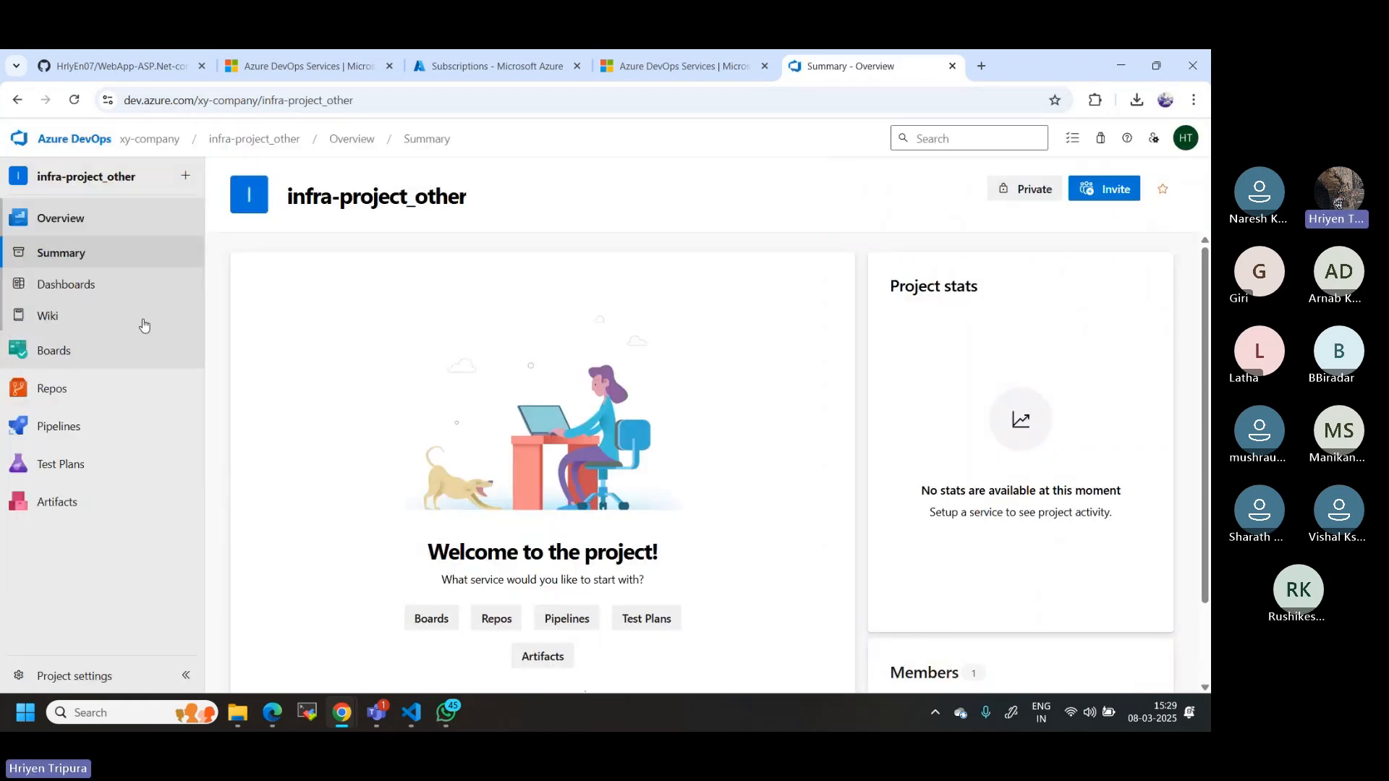
pyautogui.click(145, 139)
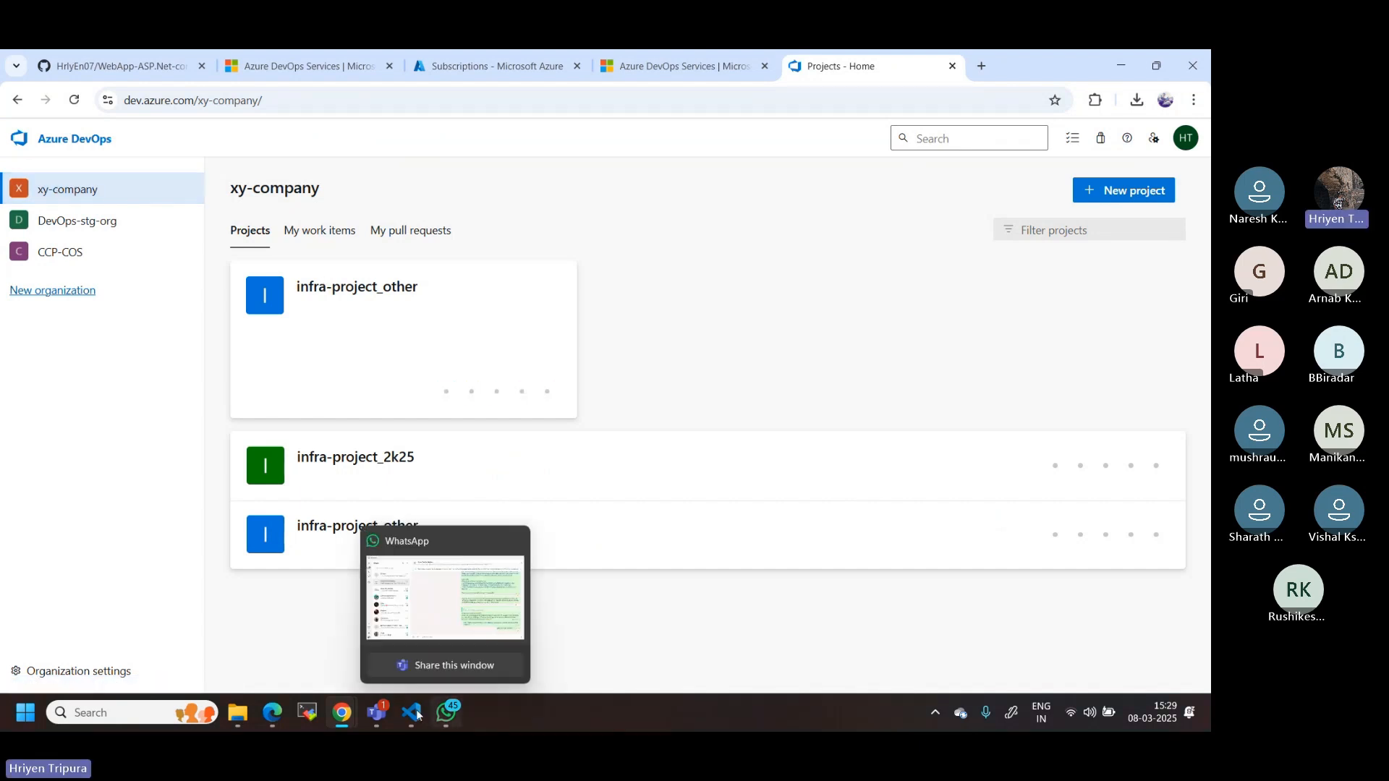
# Bring the az-400 course.pptx window forward and exit its running slide show.
pyautogui.click(273, 718)
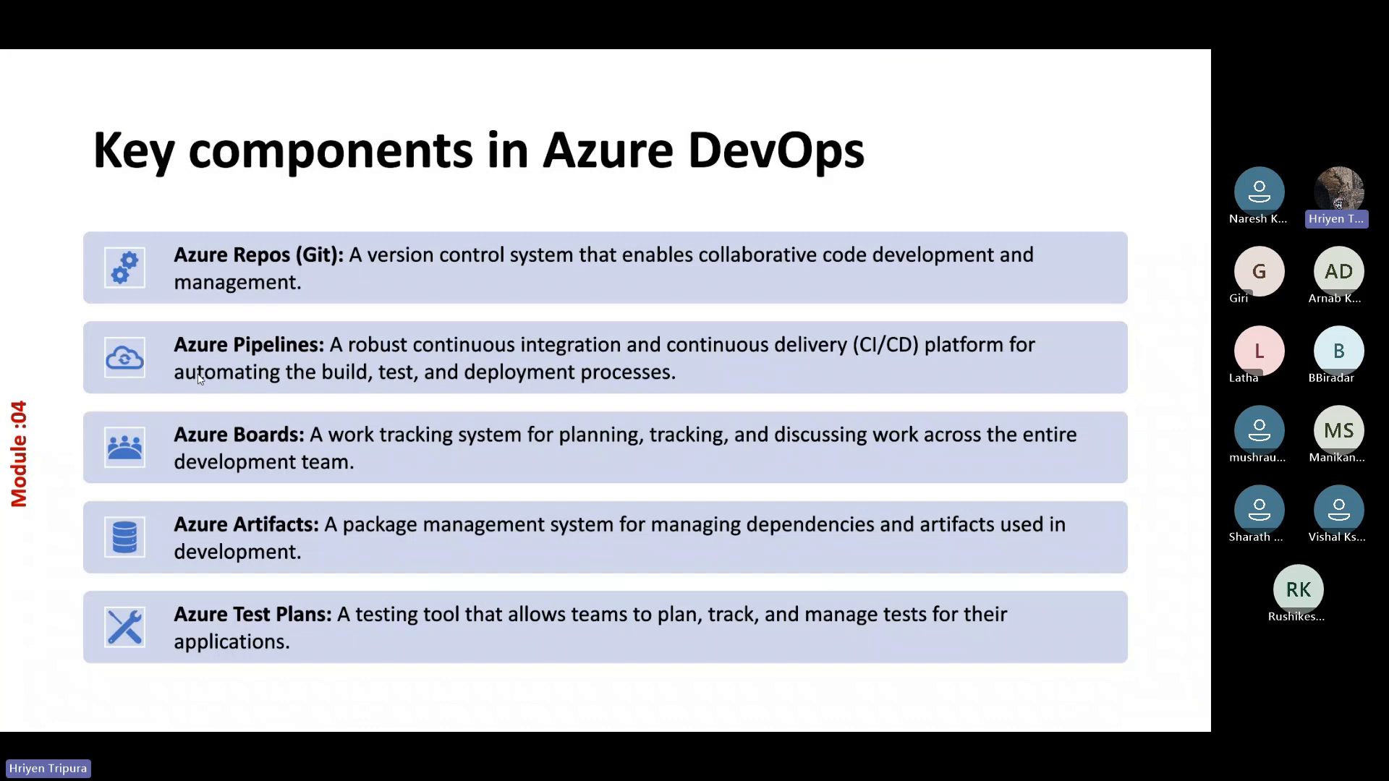
pyautogui.press('Escape')
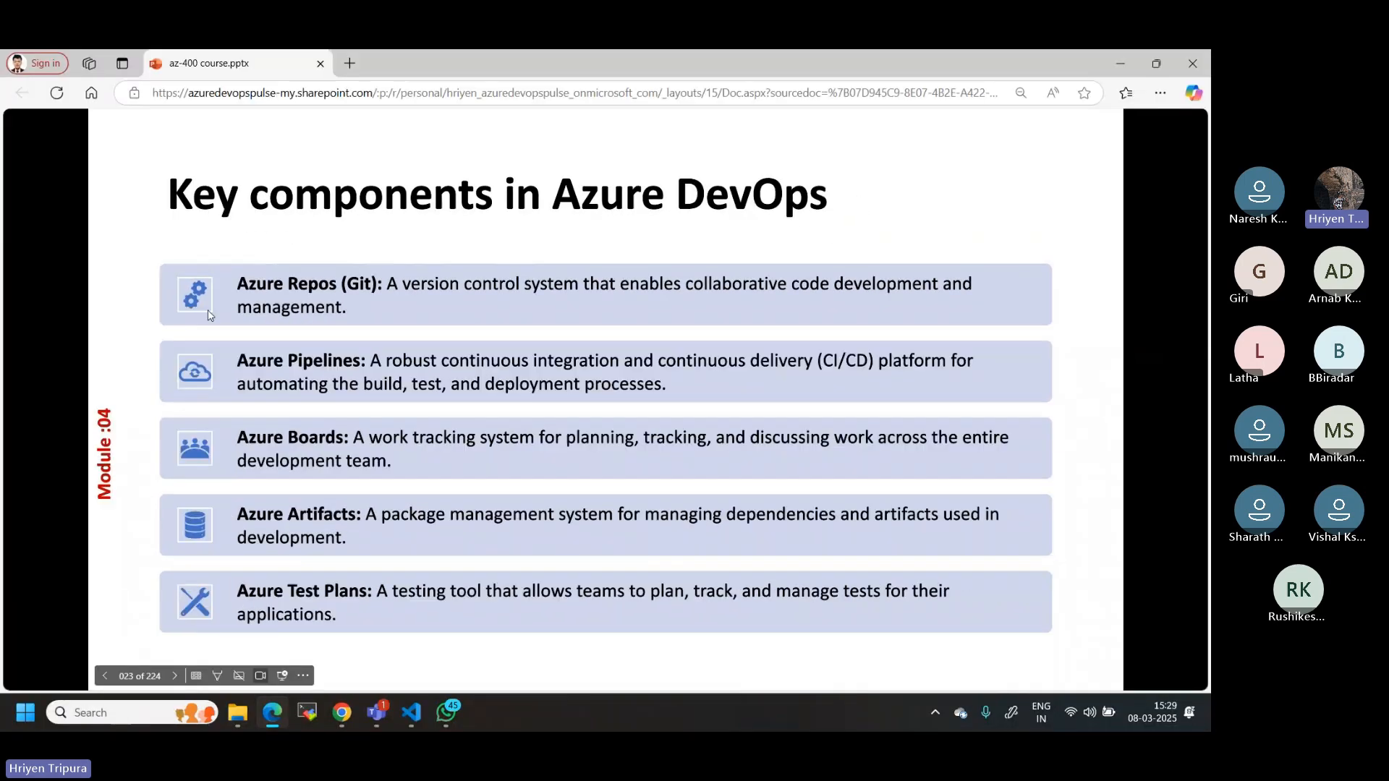
pyautogui.click(328, 722)
pyautogui.click(262, 621)
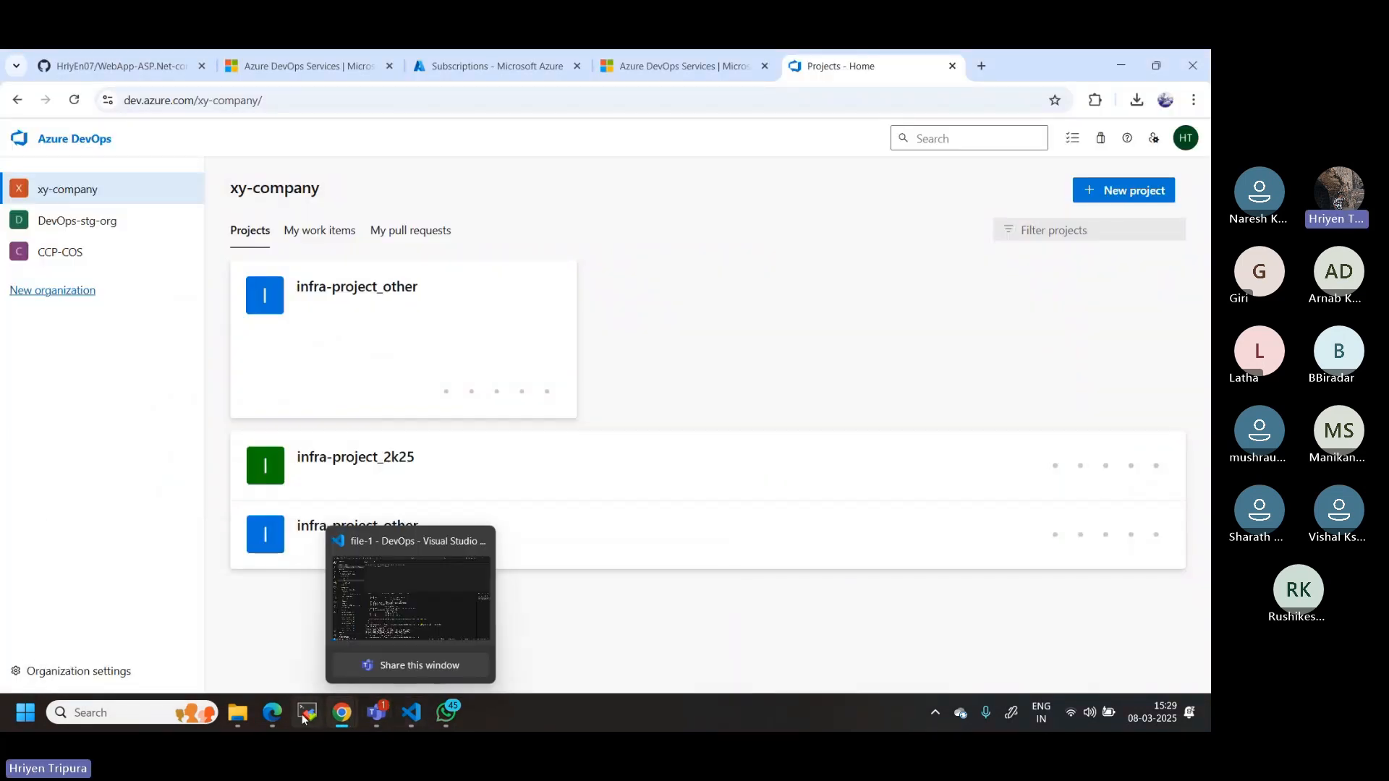
pyautogui.moveTo(287, 721)
pyautogui.click(273, 622)
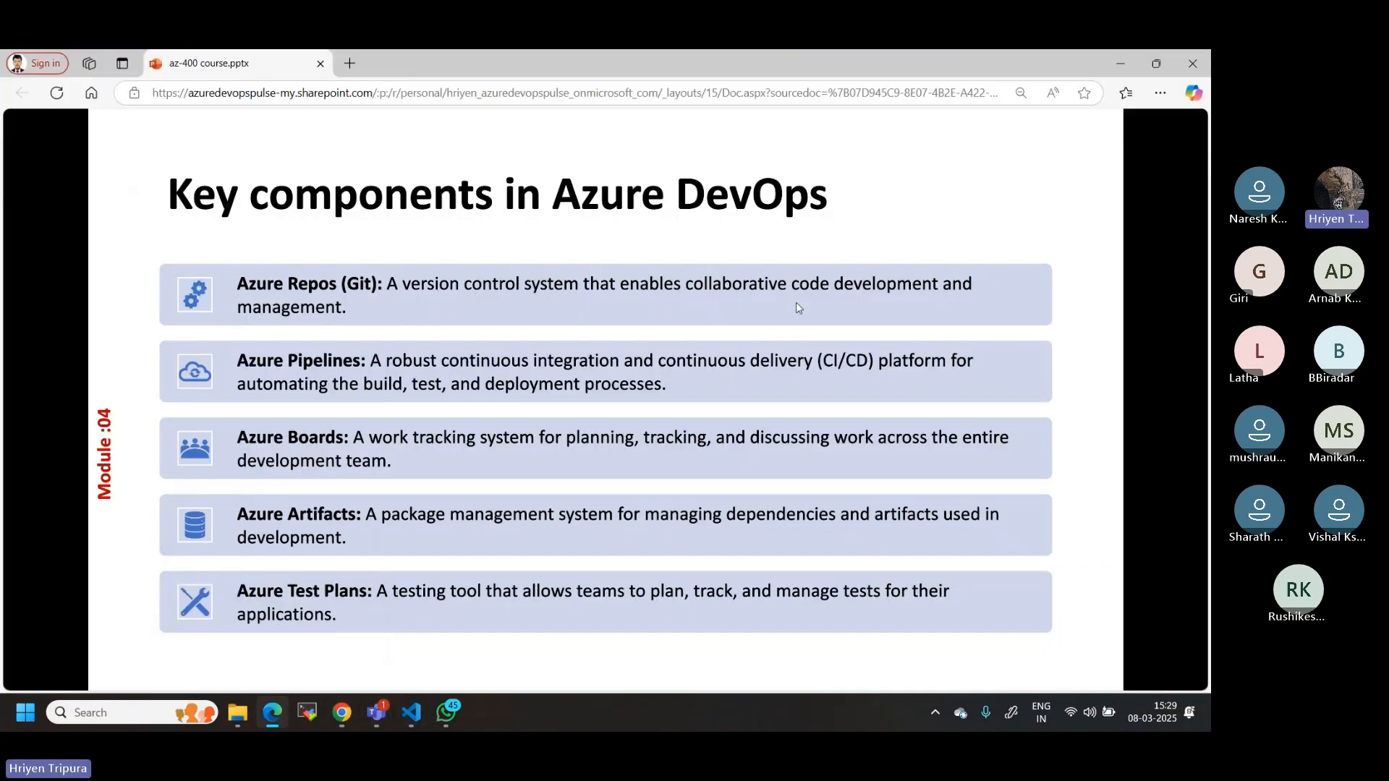
pyautogui.press('Escape')
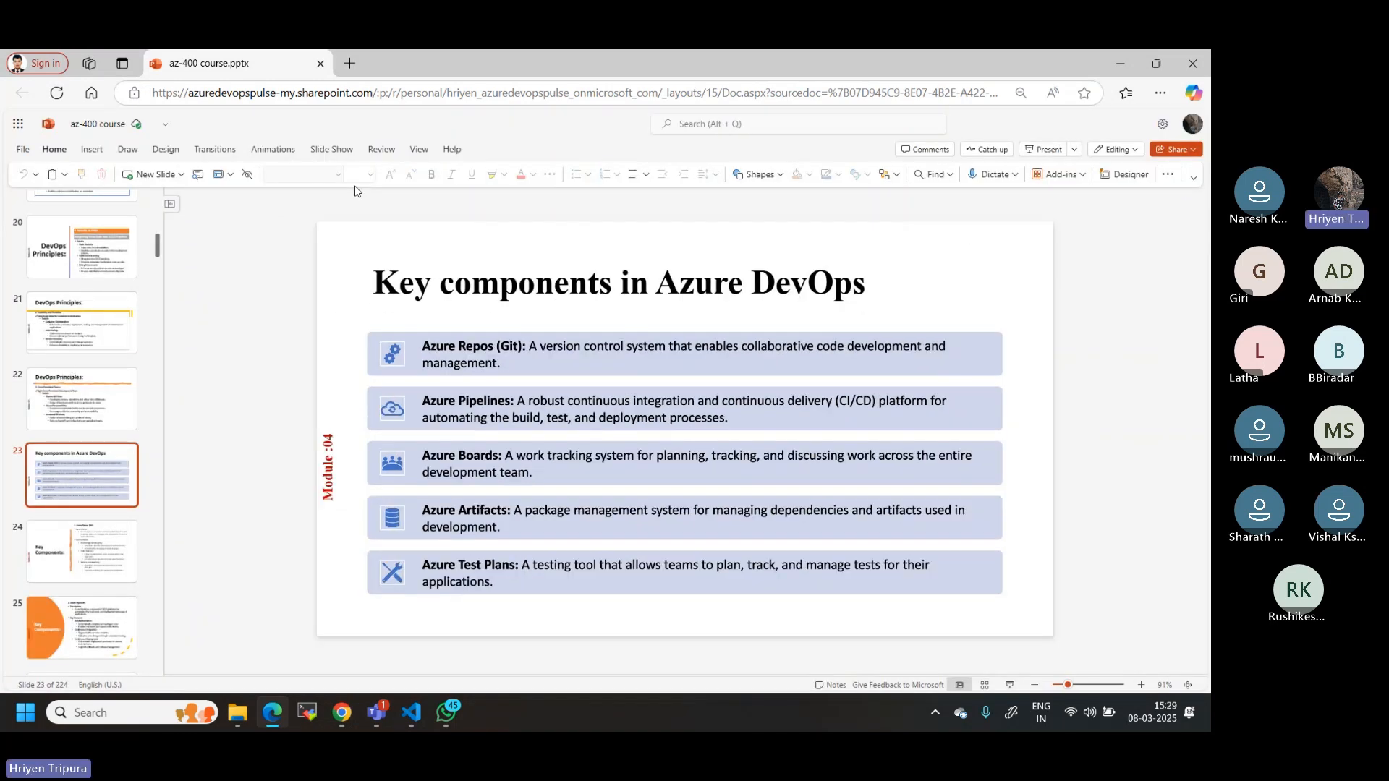
# Select blank slide 2 and present it as a full-screen slide show.
pyautogui.moveTo(158, 243); pyautogui.dragTo(155, 186)
pyautogui.click(73, 331)
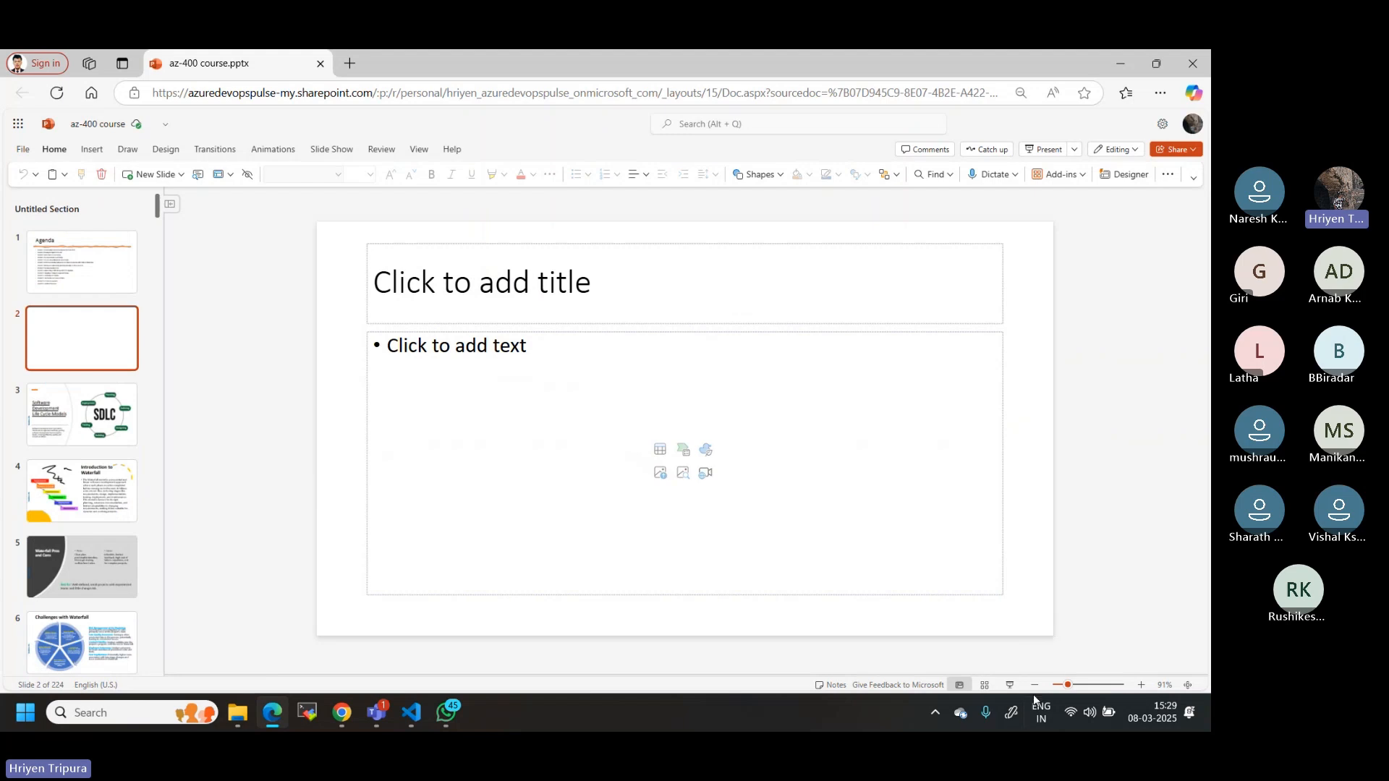
pyautogui.click(1010, 686)
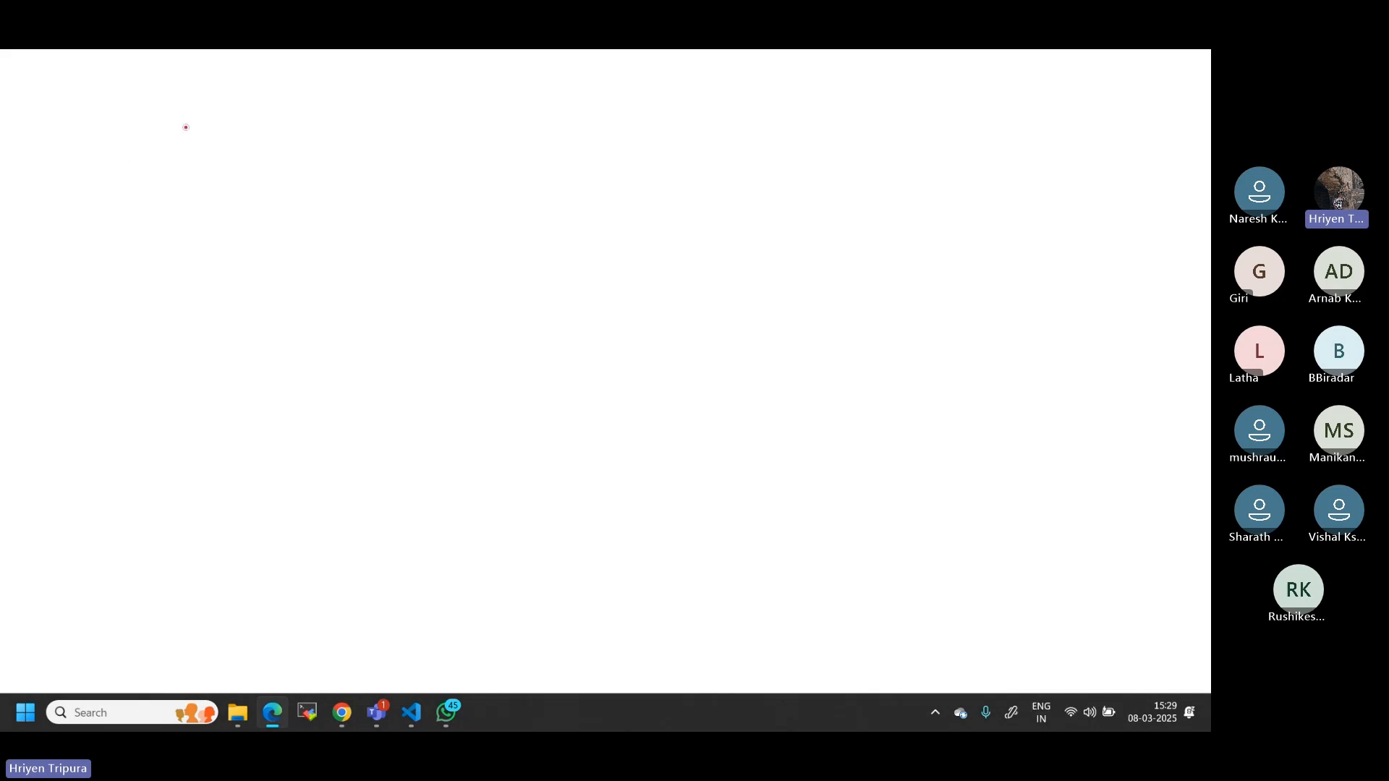
# Handwrite 'Devops portal', 'dev.azure.com' and 'Org project' in red ink, underlining each.
pyautogui.moveTo(190, 128)
pyautogui.mouseDown()
pyautogui.moveTo(195, 145)
pyautogui.moveTo(268, 120)
pyautogui.moveTo(332, 131)
pyautogui.moveTo(406, 83)
pyautogui.mouseUp()
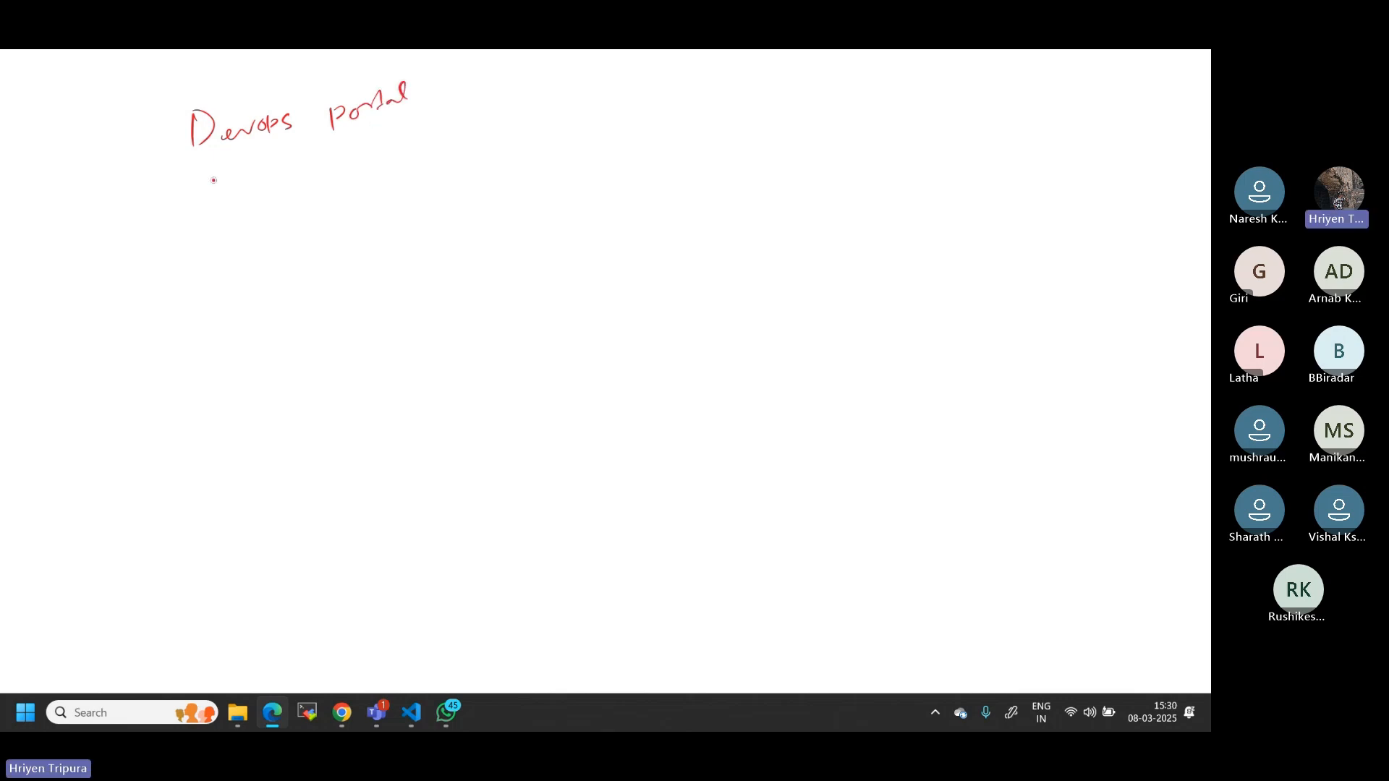
pyautogui.moveTo(210, 179)
pyautogui.mouseDown()
pyautogui.moveTo(277, 160)
pyautogui.moveTo(246, 206)
pyautogui.moveTo(416, 141)
pyautogui.mouseUp()
pyautogui.click(290, 184)
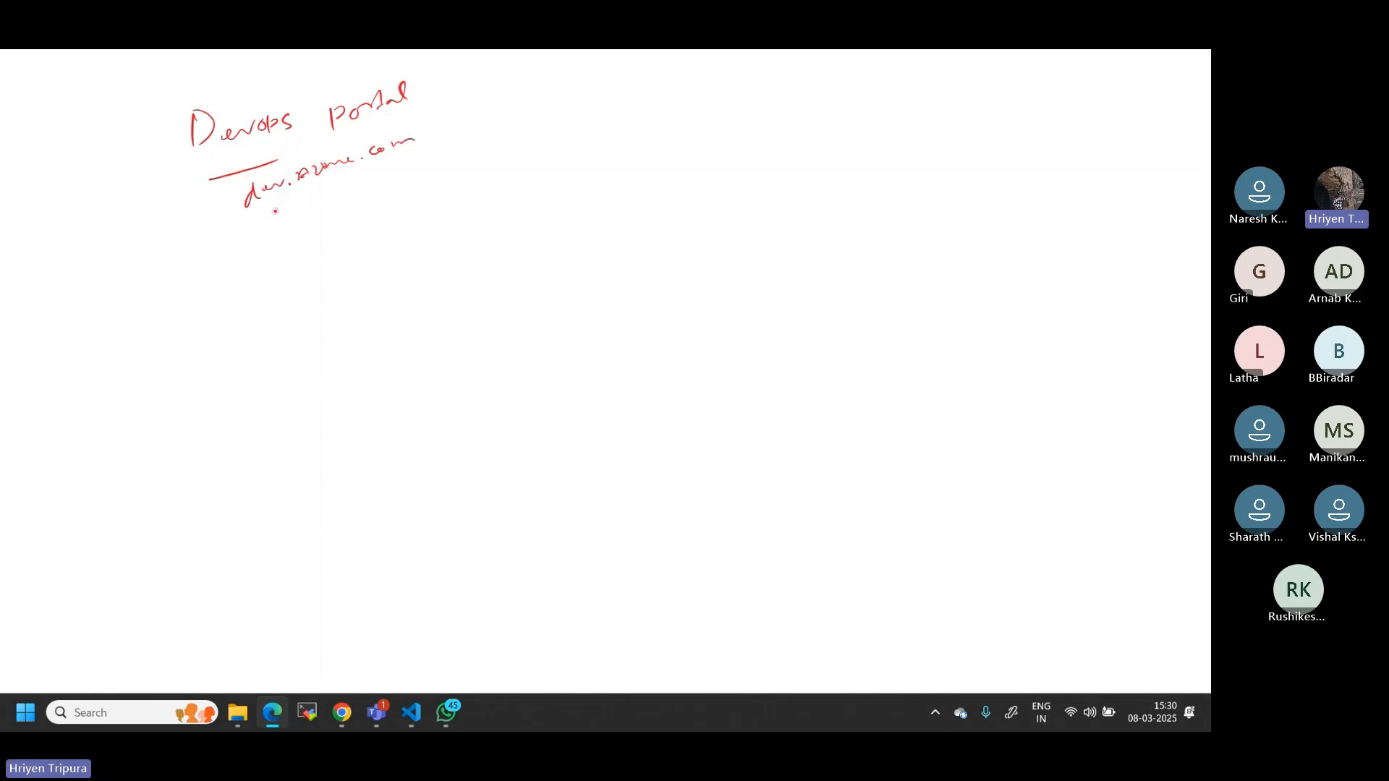
pyautogui.moveTo(252, 224); pyautogui.dragTo(350, 181)
pyautogui.moveTo(222, 269)
pyautogui.mouseDown()
pyautogui.moveTo(212, 277)
pyautogui.moveTo(254, 257)
pyautogui.moveTo(266, 272)
pyautogui.mouseUp()
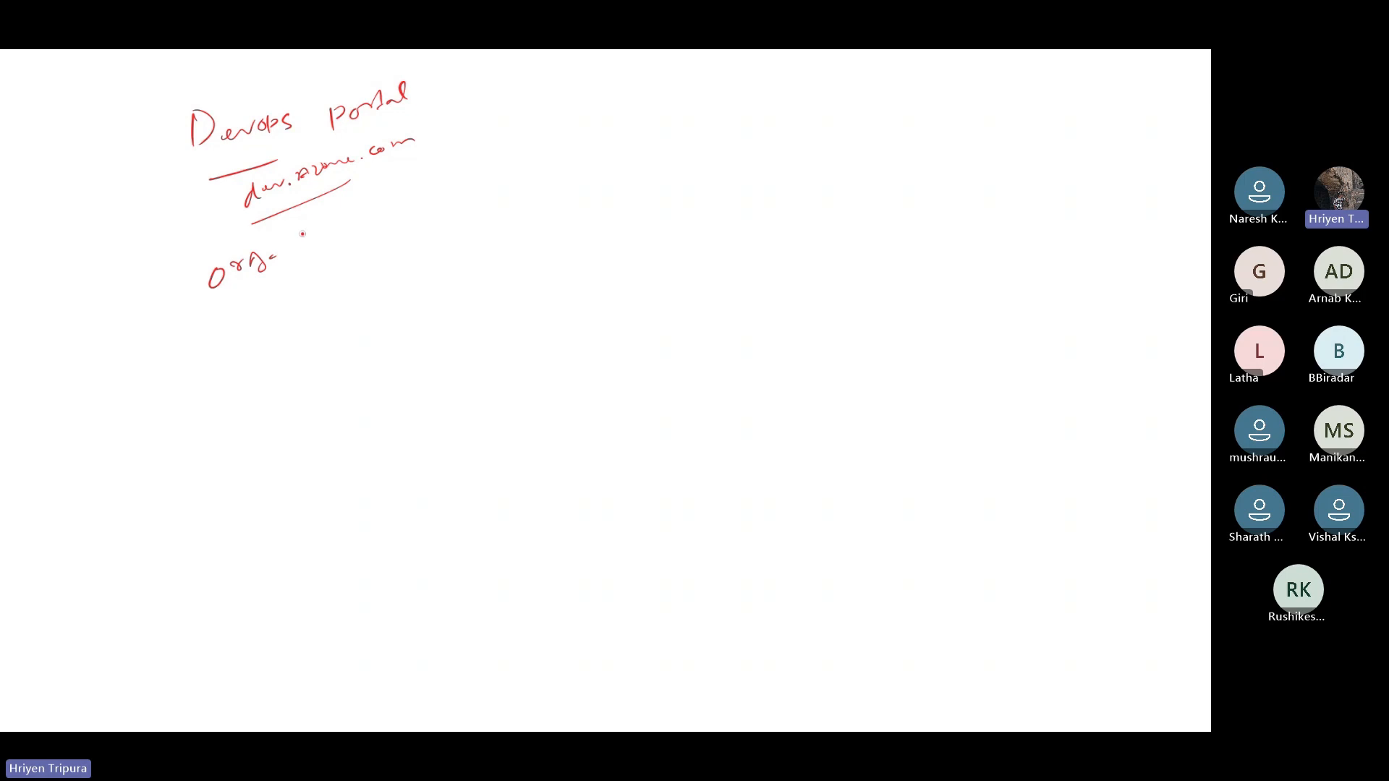
pyautogui.moveTo(301, 232); pyautogui.dragTo(384, 209)
pyautogui.moveTo(225, 301); pyautogui.dragTo(276, 273)
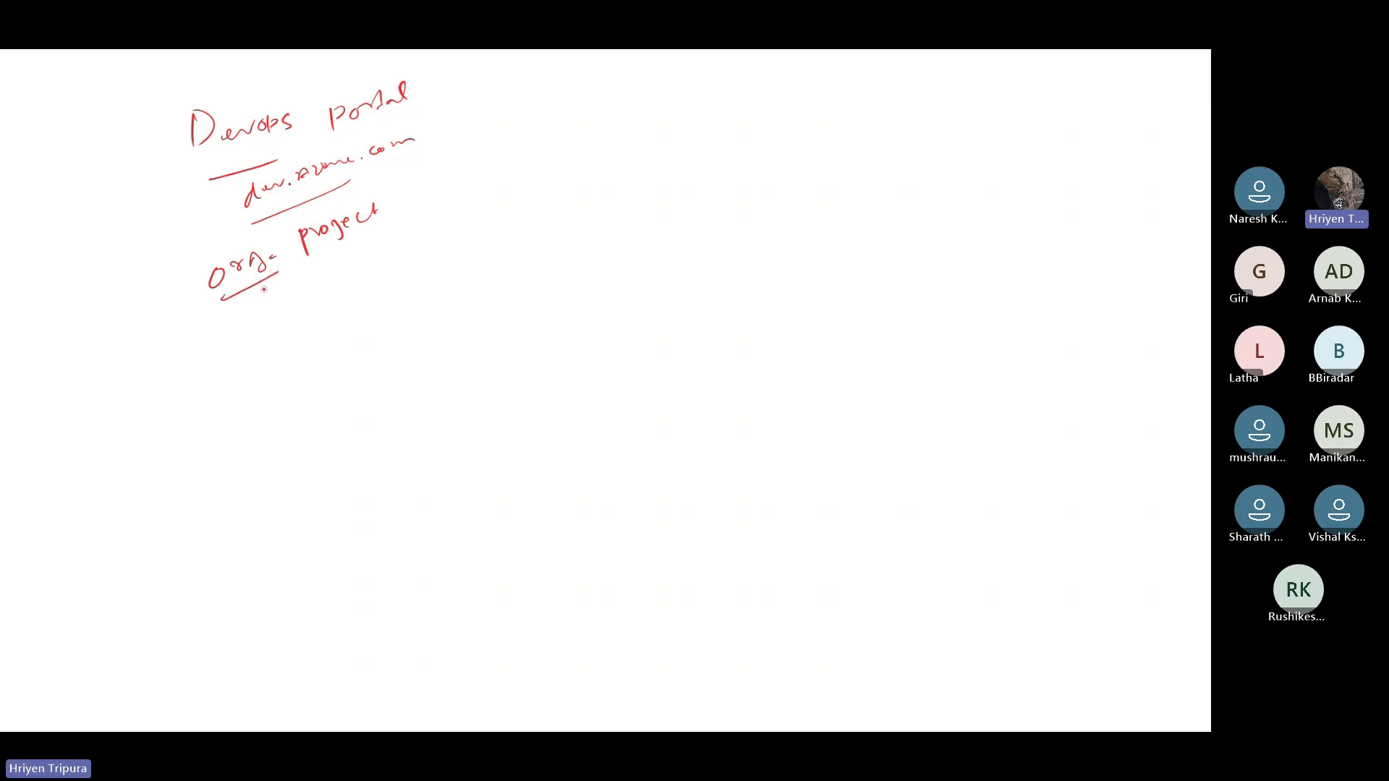
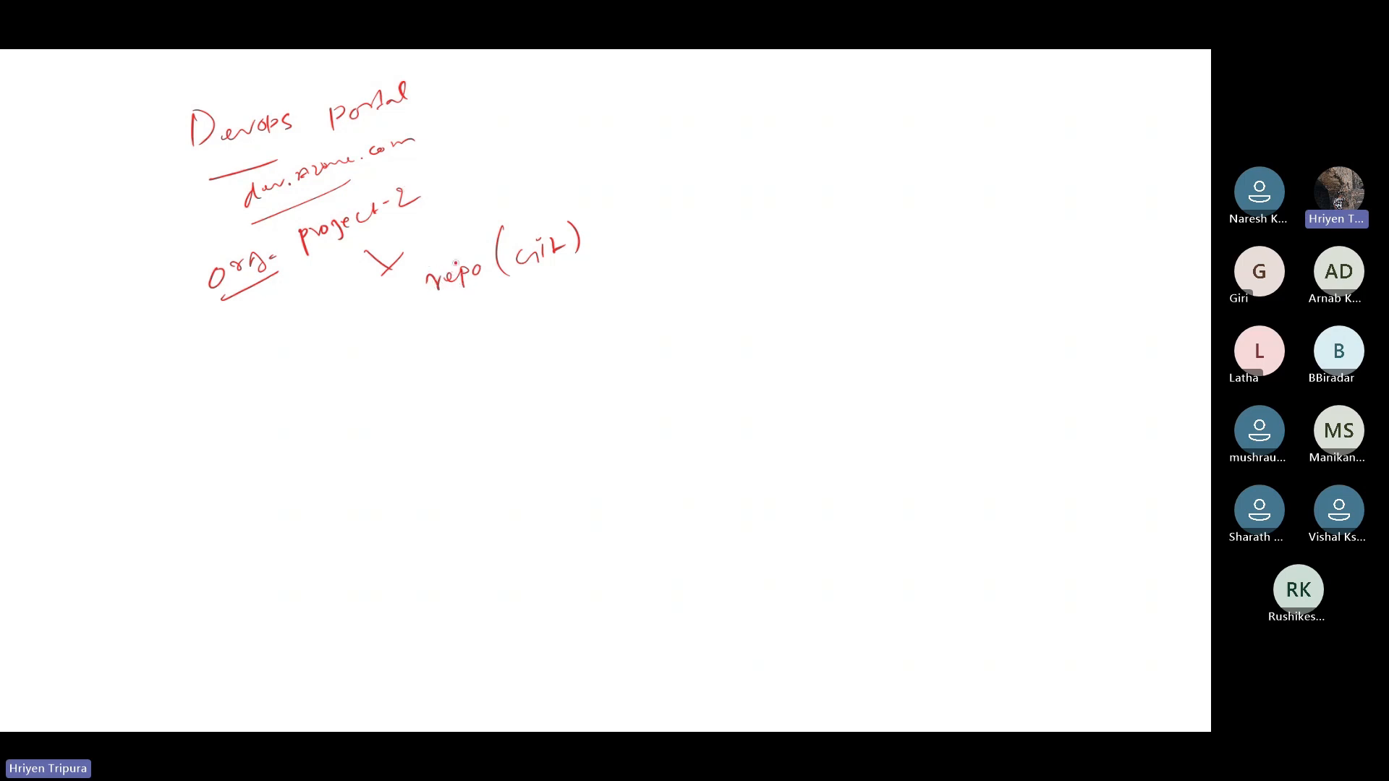
# Handwrite 'multiple' above 'repos' on slide 2, then exit the full-screen slideshow.
pyautogui.moveTo(416, 254)
pyautogui.mouseDown()
pyautogui.moveTo(498, 216)
pyautogui.moveTo(456, 262)
pyautogui.moveTo(488, 246)
pyautogui.moveTo(485, 275)
pyautogui.moveTo(504, 285)
pyautogui.mouseUp()
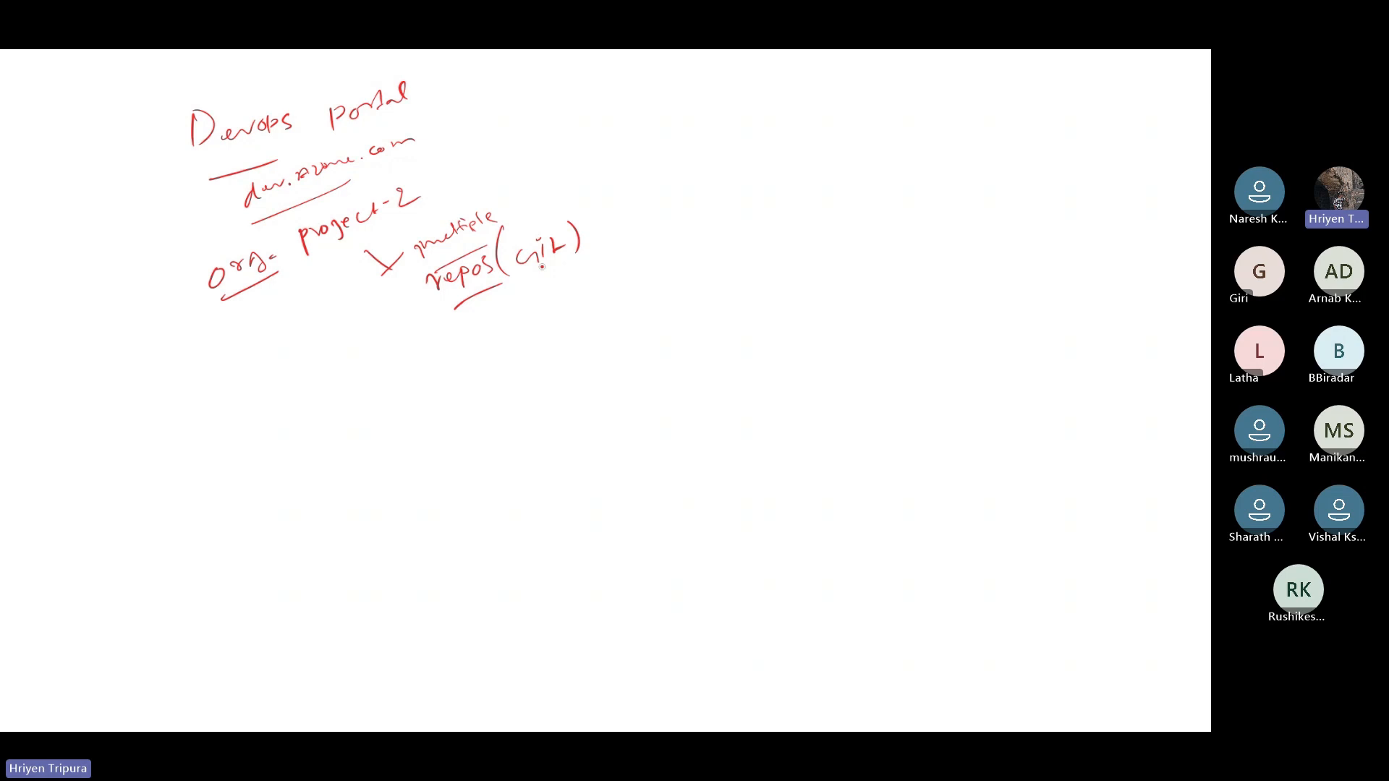
pyautogui.press('Escape')
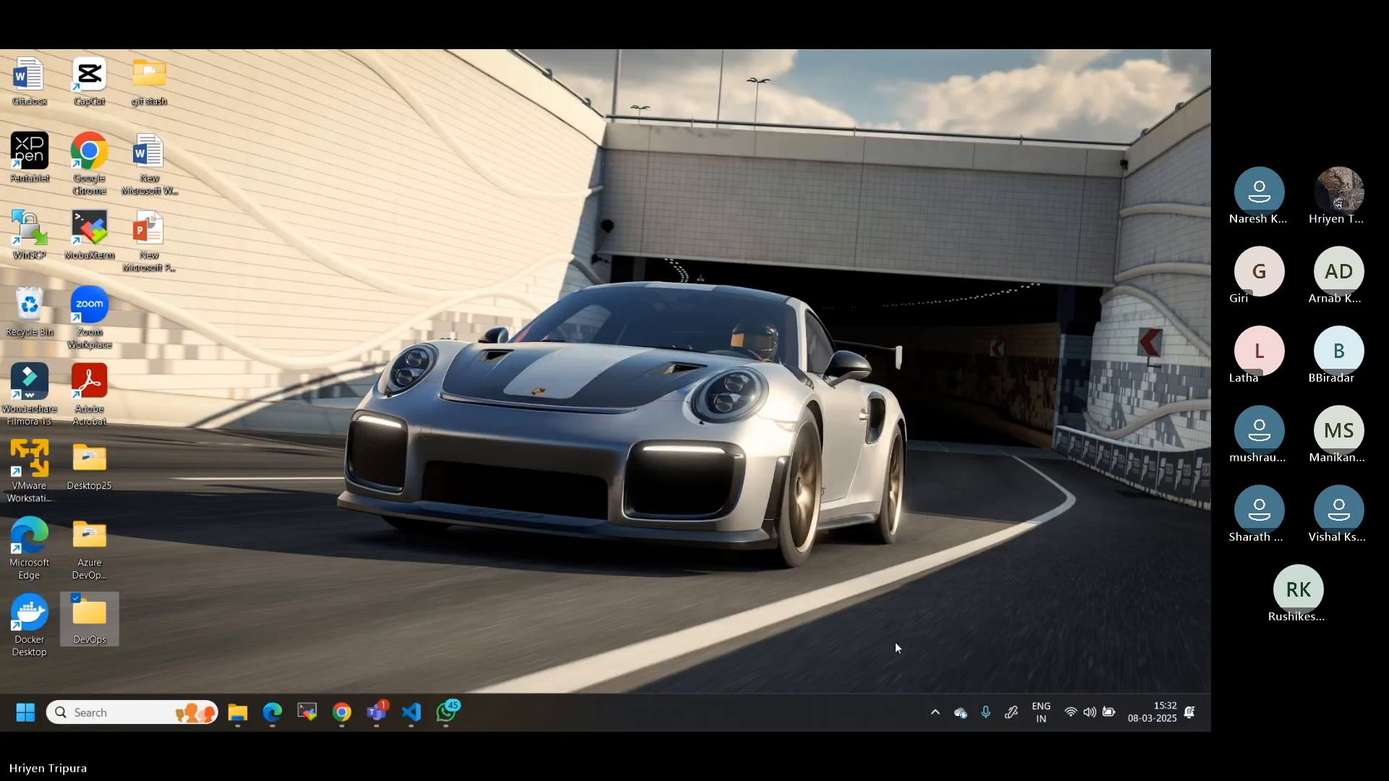
pyautogui.click(344, 716)
pyautogui.click(305, 713)
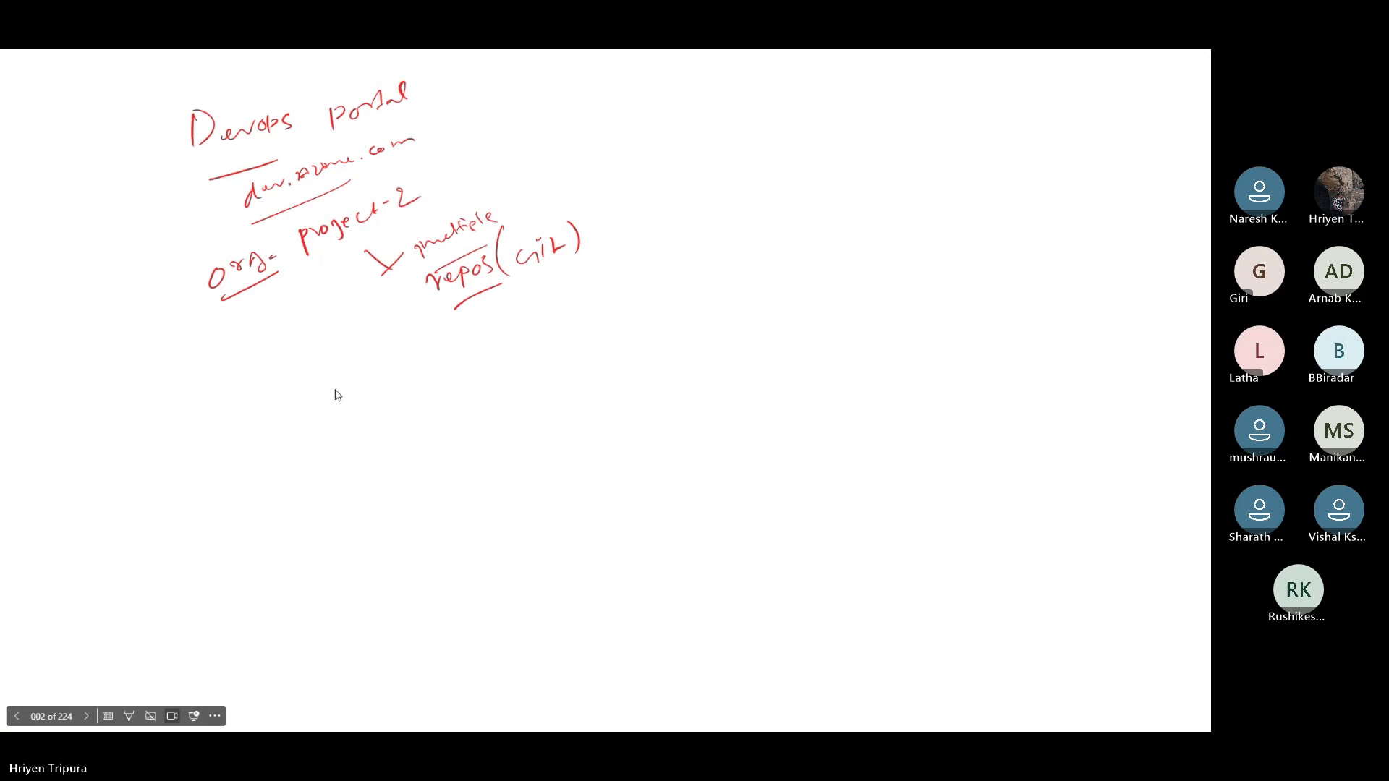
pyautogui.press('Escape')
# Switch to the Azure DevOps Projects - Home page and open the infra-project_other project summary.
pyautogui.moveTo(338, 713)
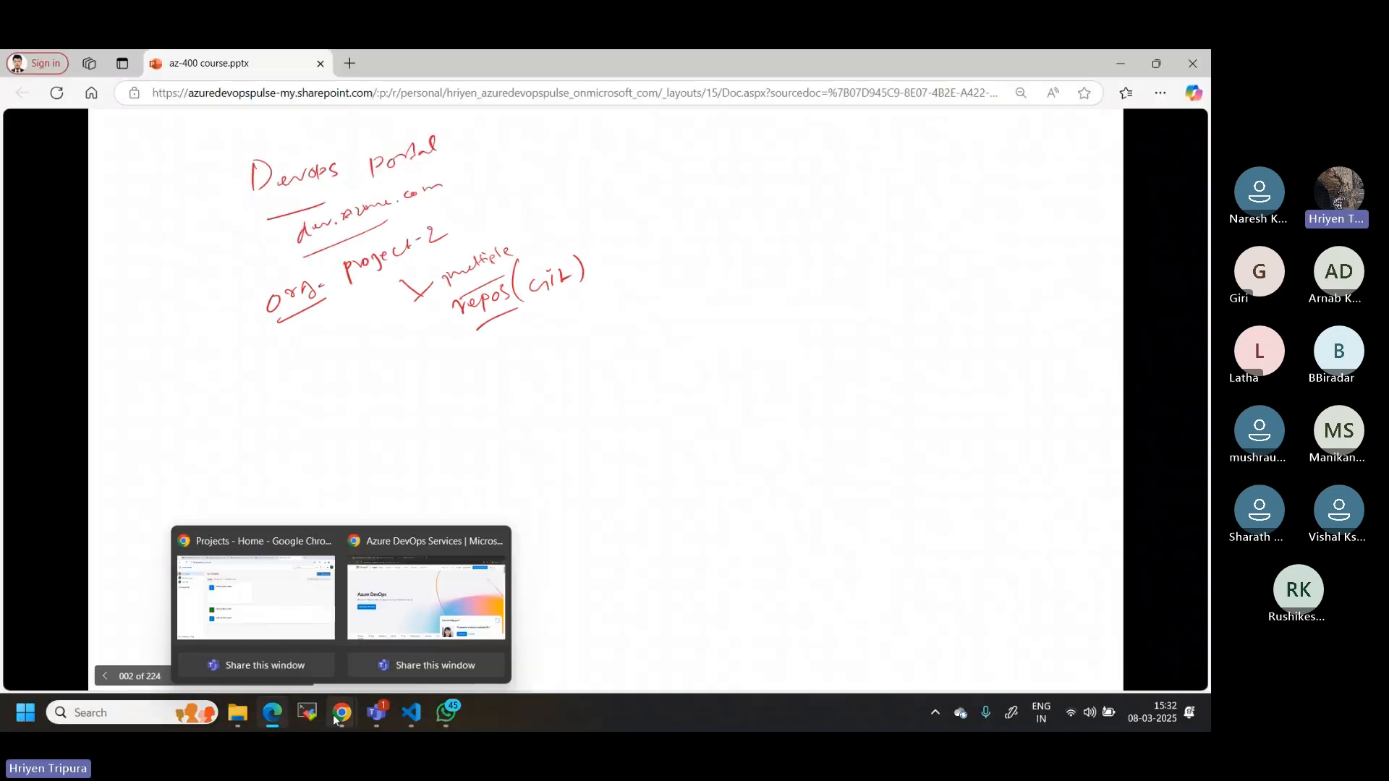
pyautogui.click(275, 601)
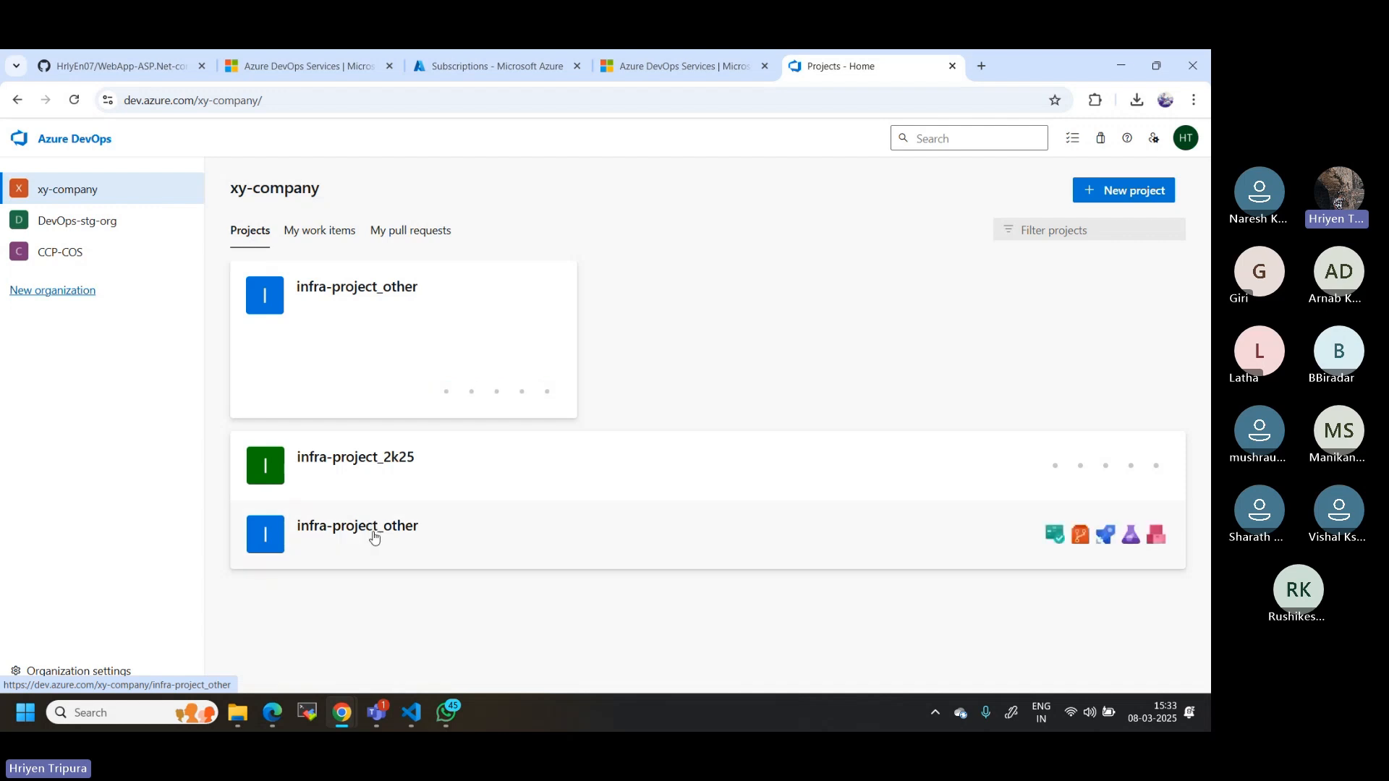
pyautogui.click(328, 292)
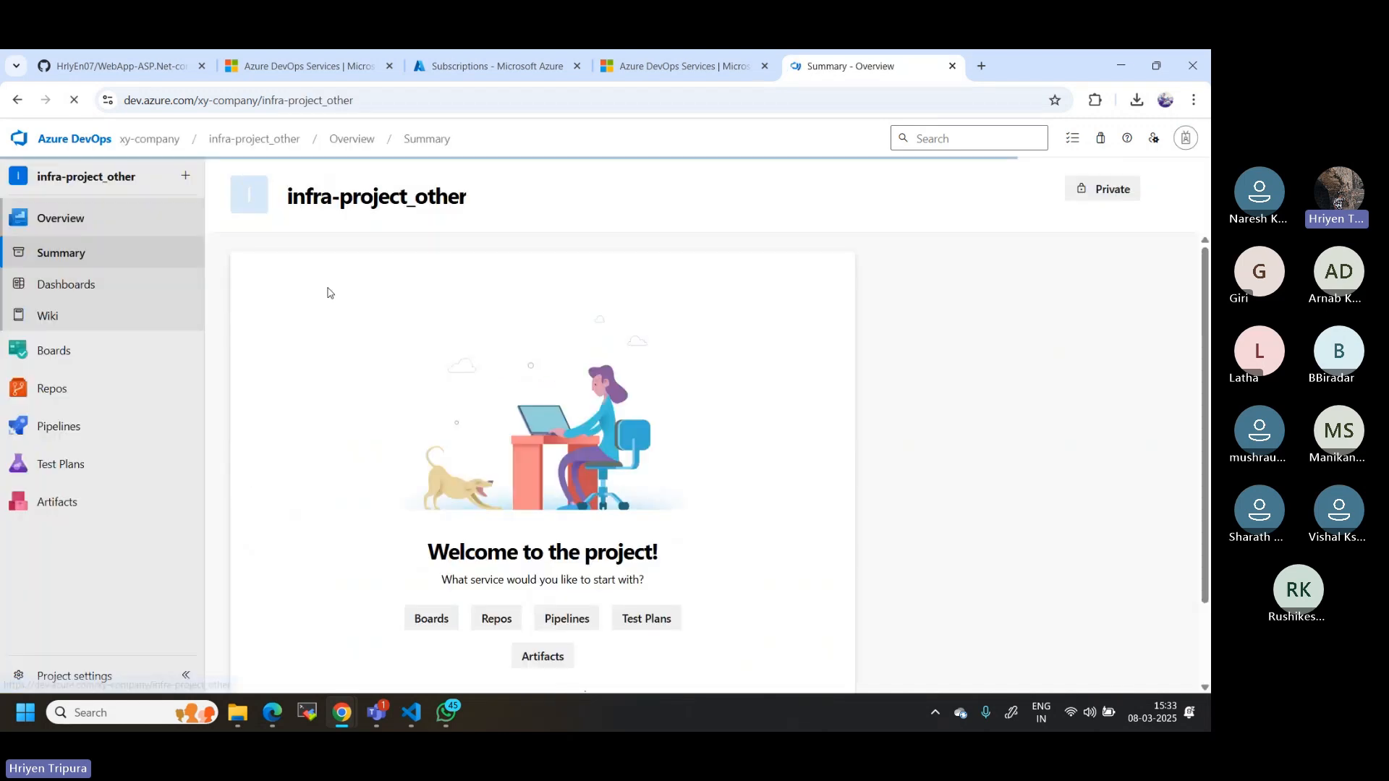
pyautogui.moveTo(48, 407)
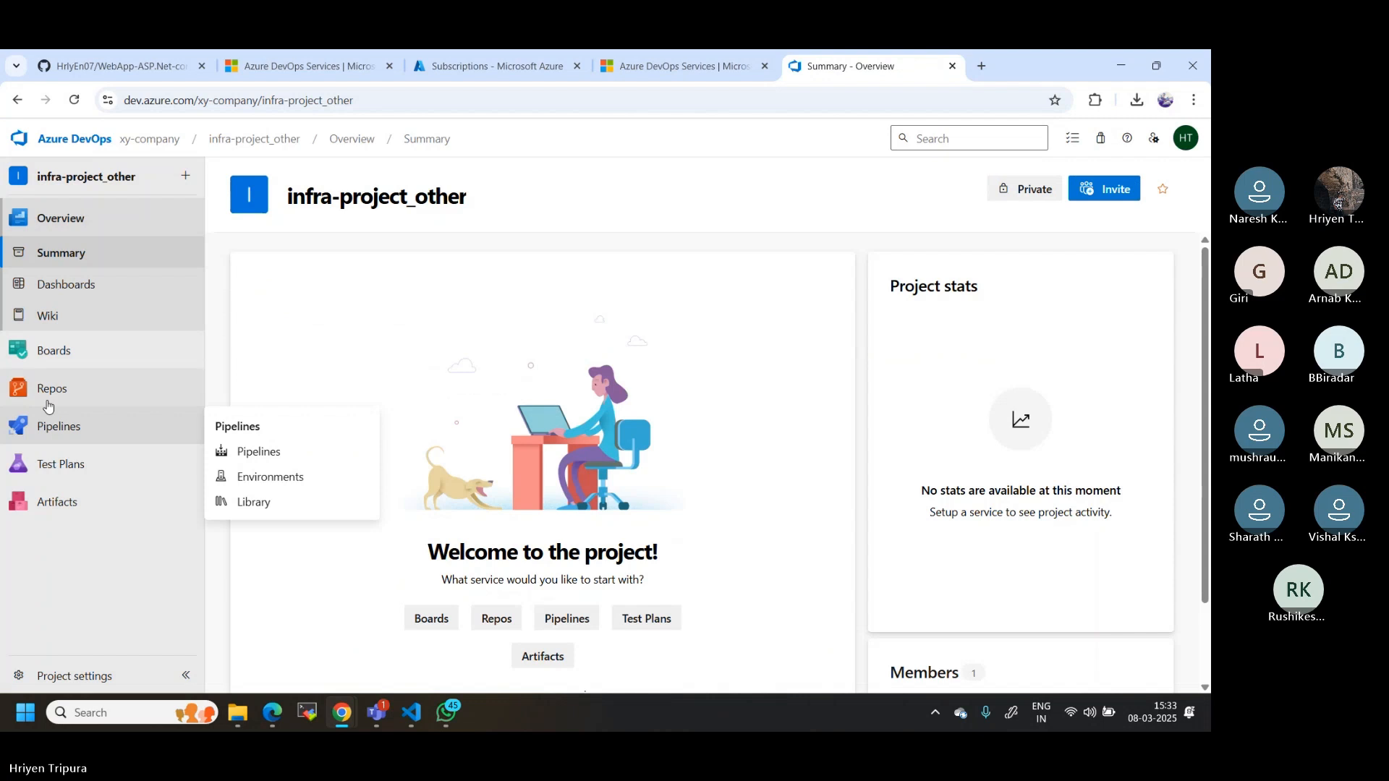
pyautogui.moveTo(52, 359)
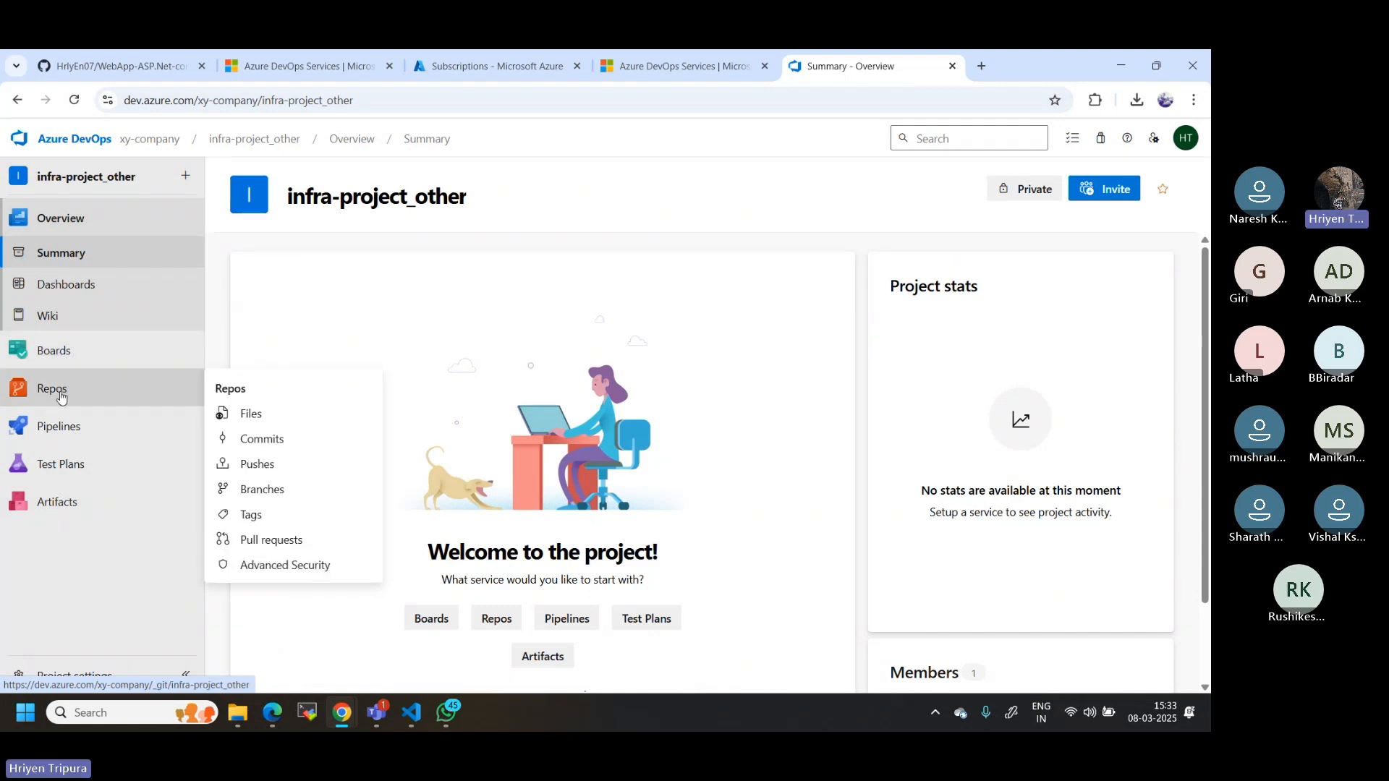
pyautogui.moveTo(64, 432)
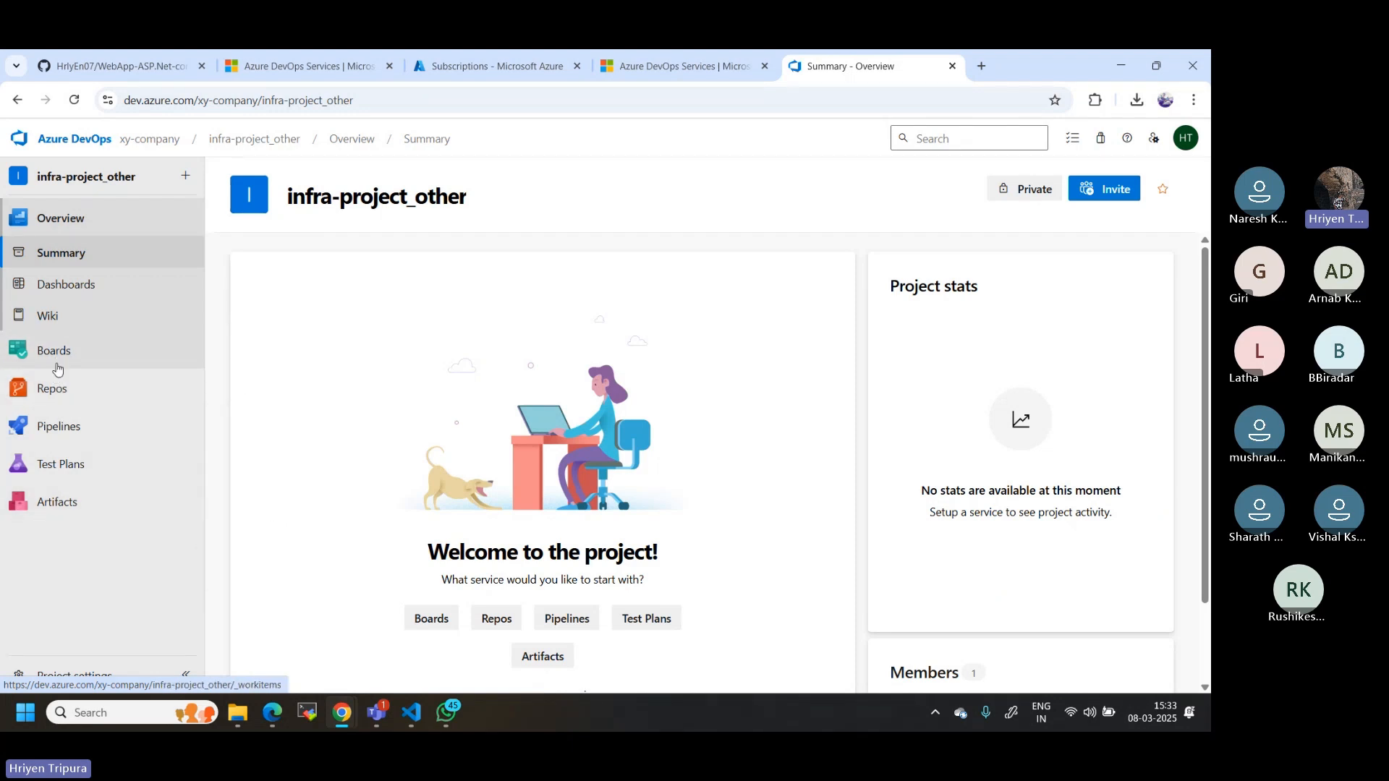
# Create the infra-project_other project wiki and put the cursor in the new page's title field.
pyautogui.click(49, 318)
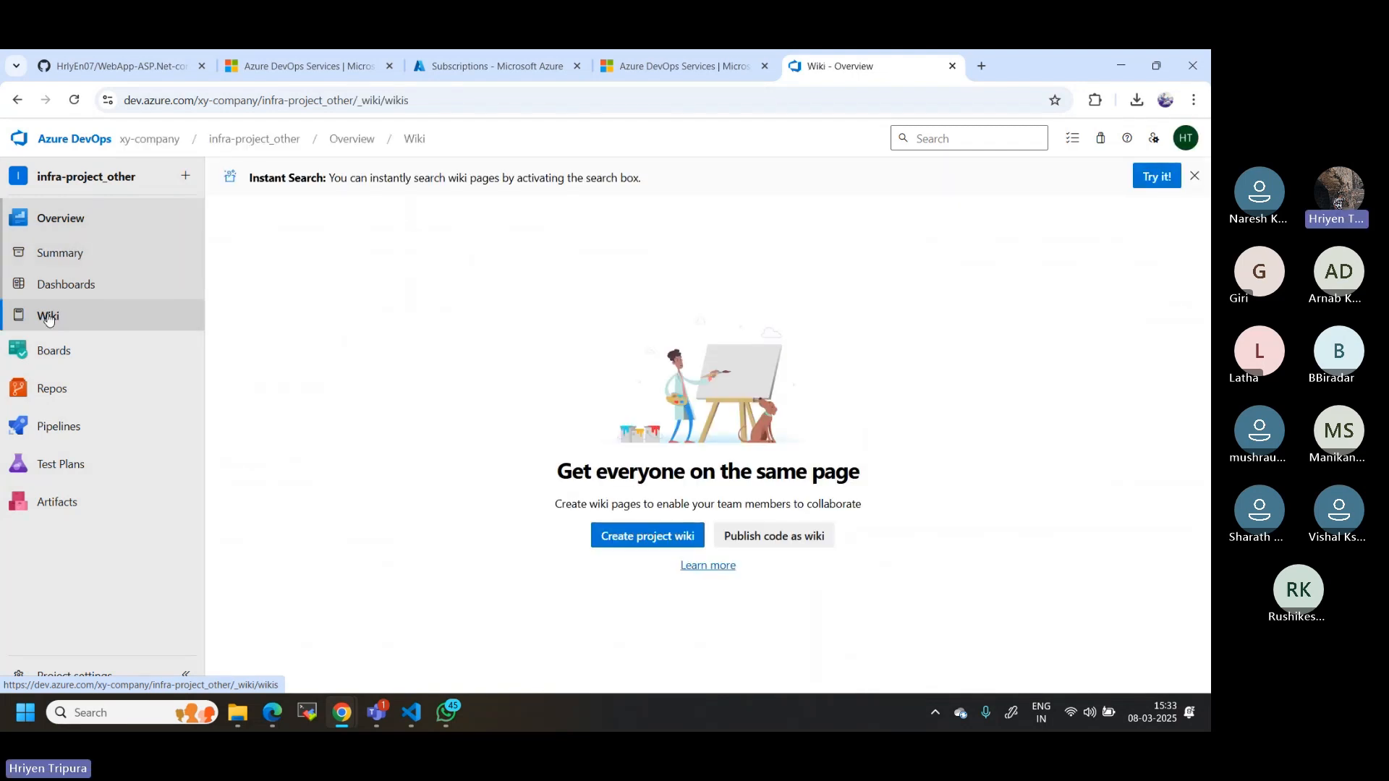
pyautogui.click(634, 534)
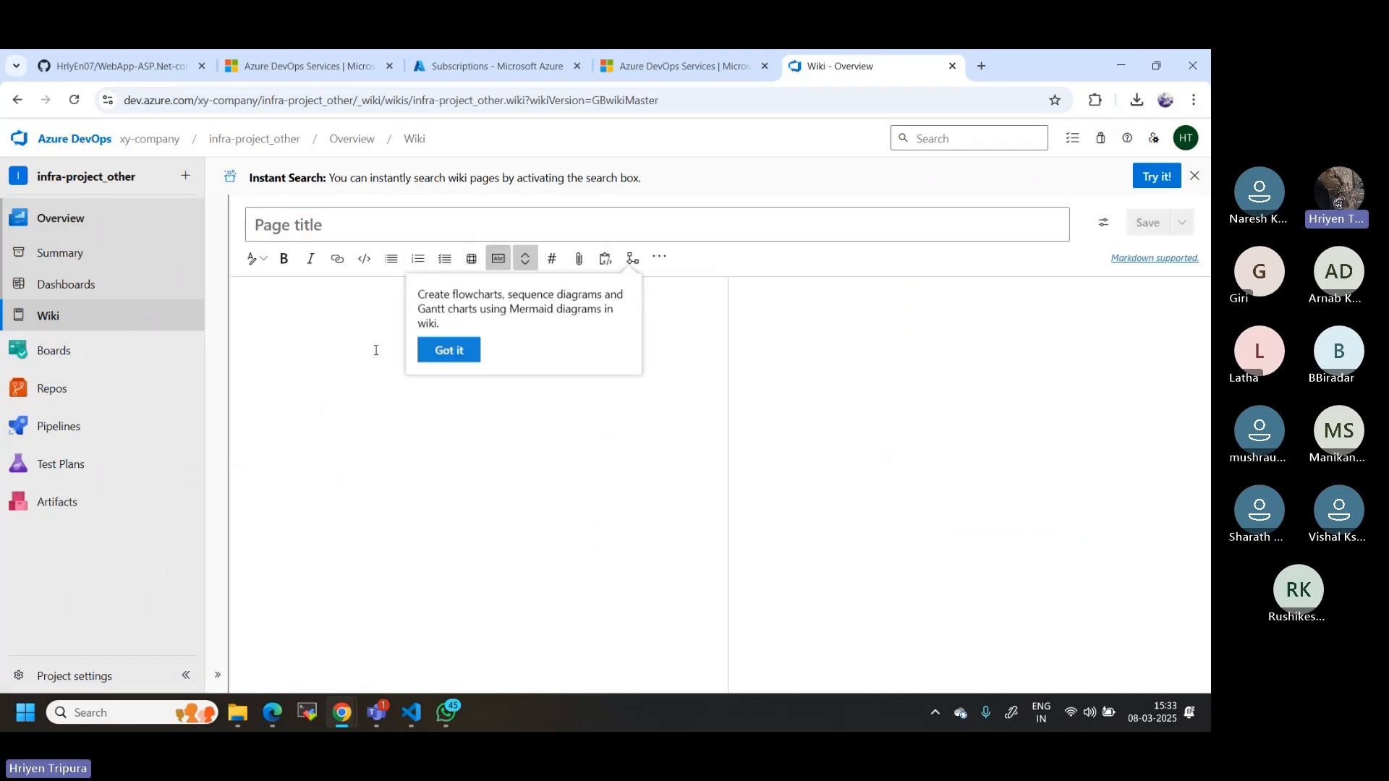
pyautogui.click(283, 225)
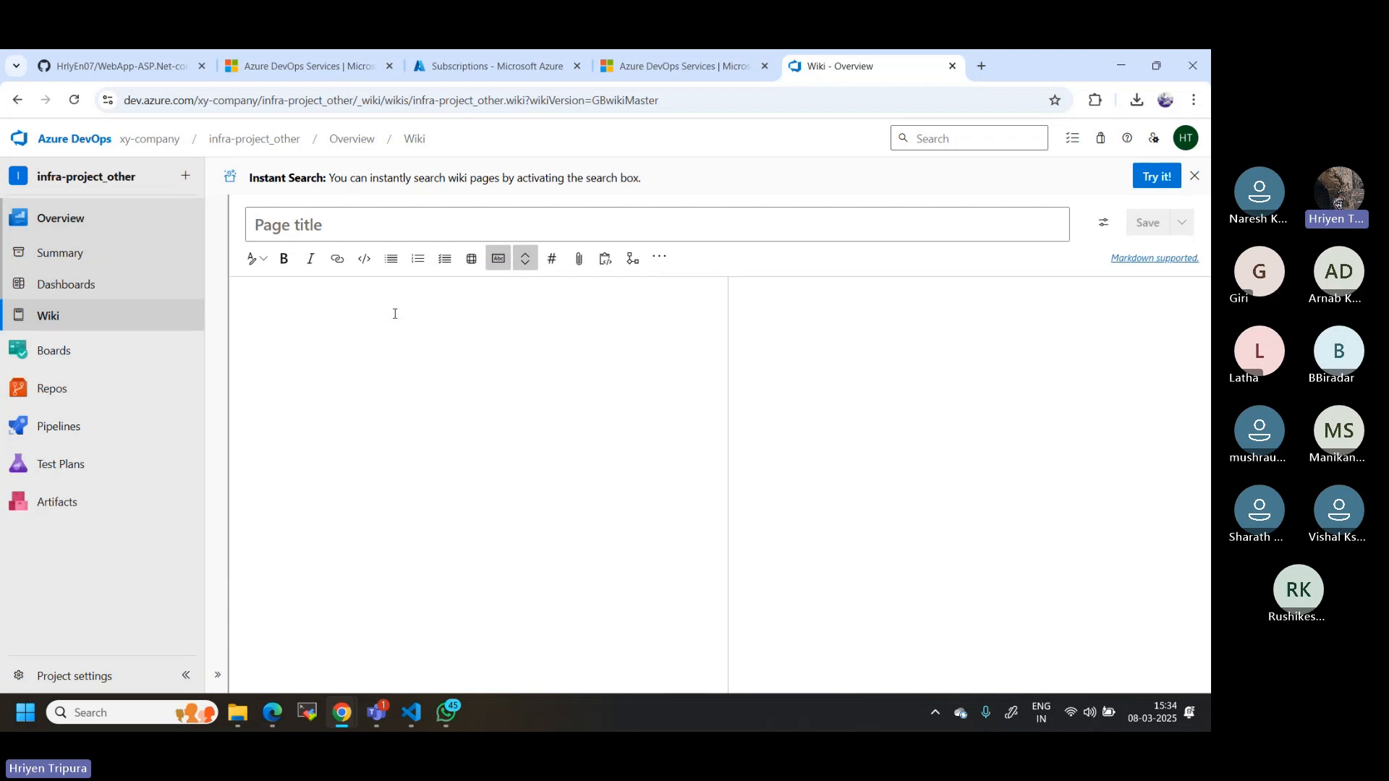
# Title the wiki page 'Azure DevOps' and type the presenter's name as the body's first line.
pyautogui.write('Azure DevO')
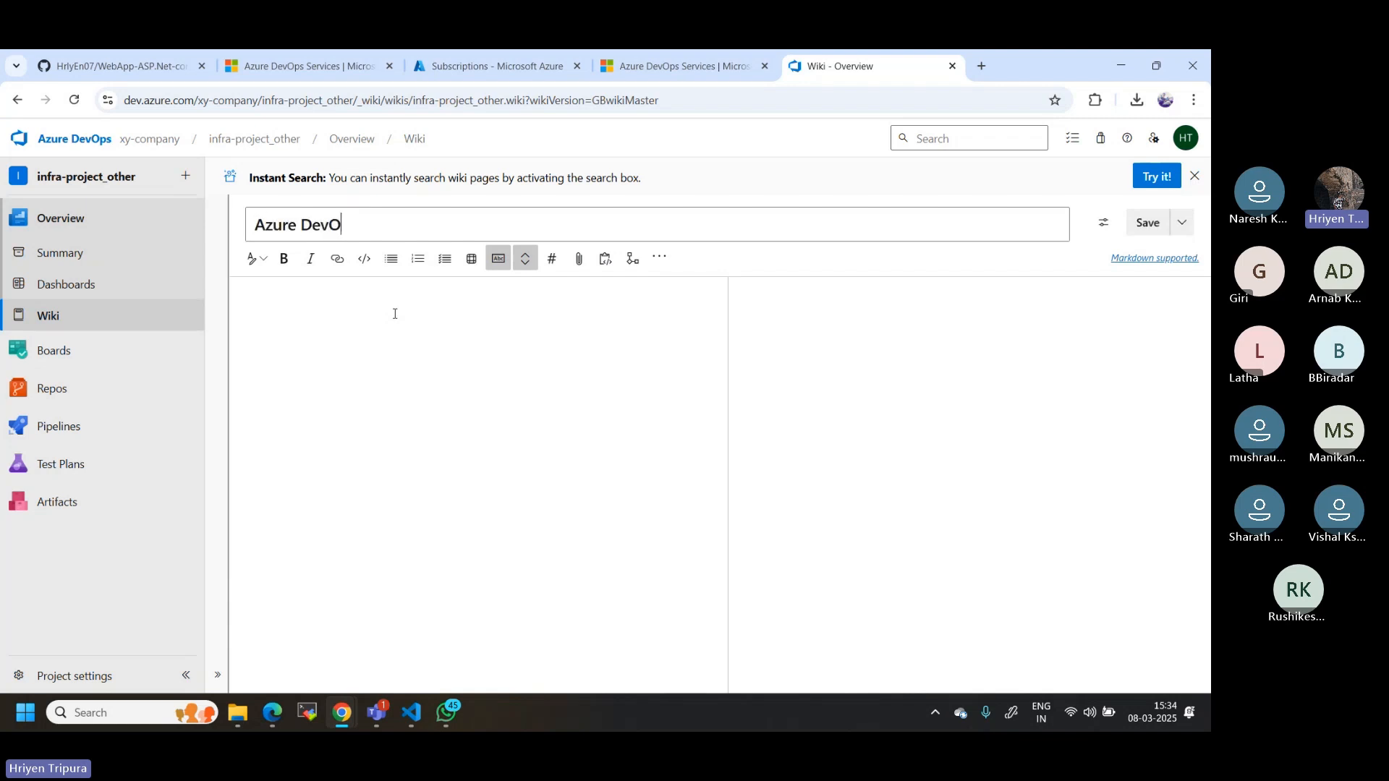
pyautogui.write('ps')
pyautogui.write('h')
pyautogui.press('BackSpace')
pyautogui.write('Hriyen Tripura')
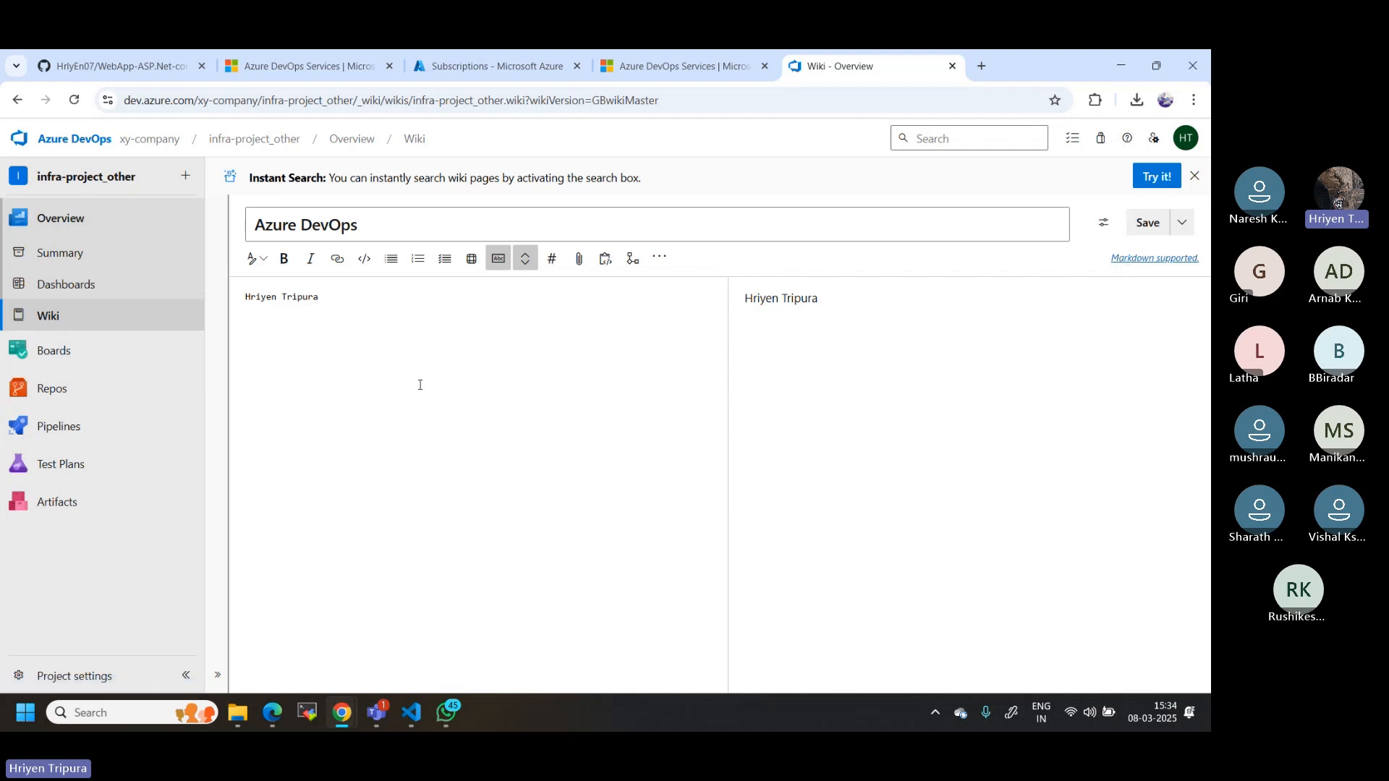
# Try heading levels H1–H6 on the name line with # marks, leaving a single # for H1.
pyautogui.click(247, 297)
pyautogui.write('#')
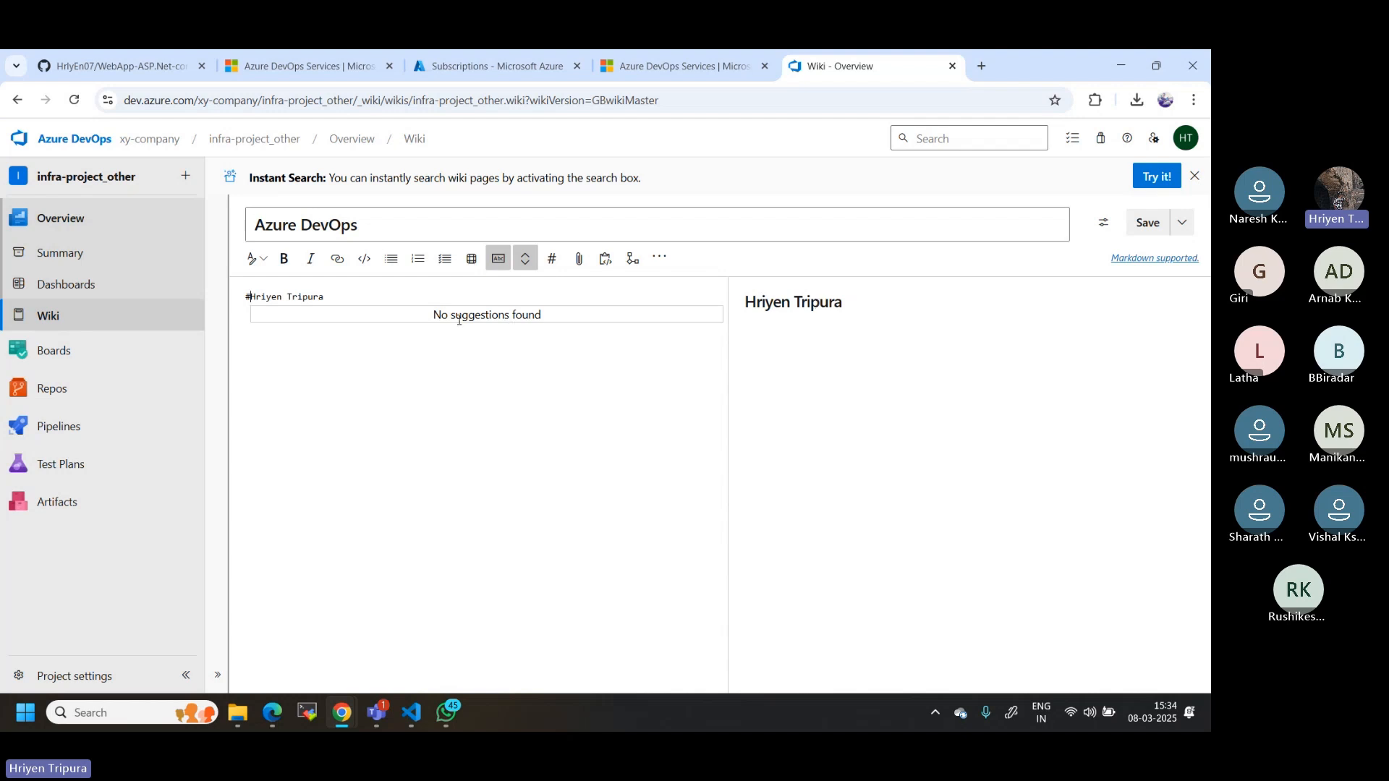
pyautogui.write('#')
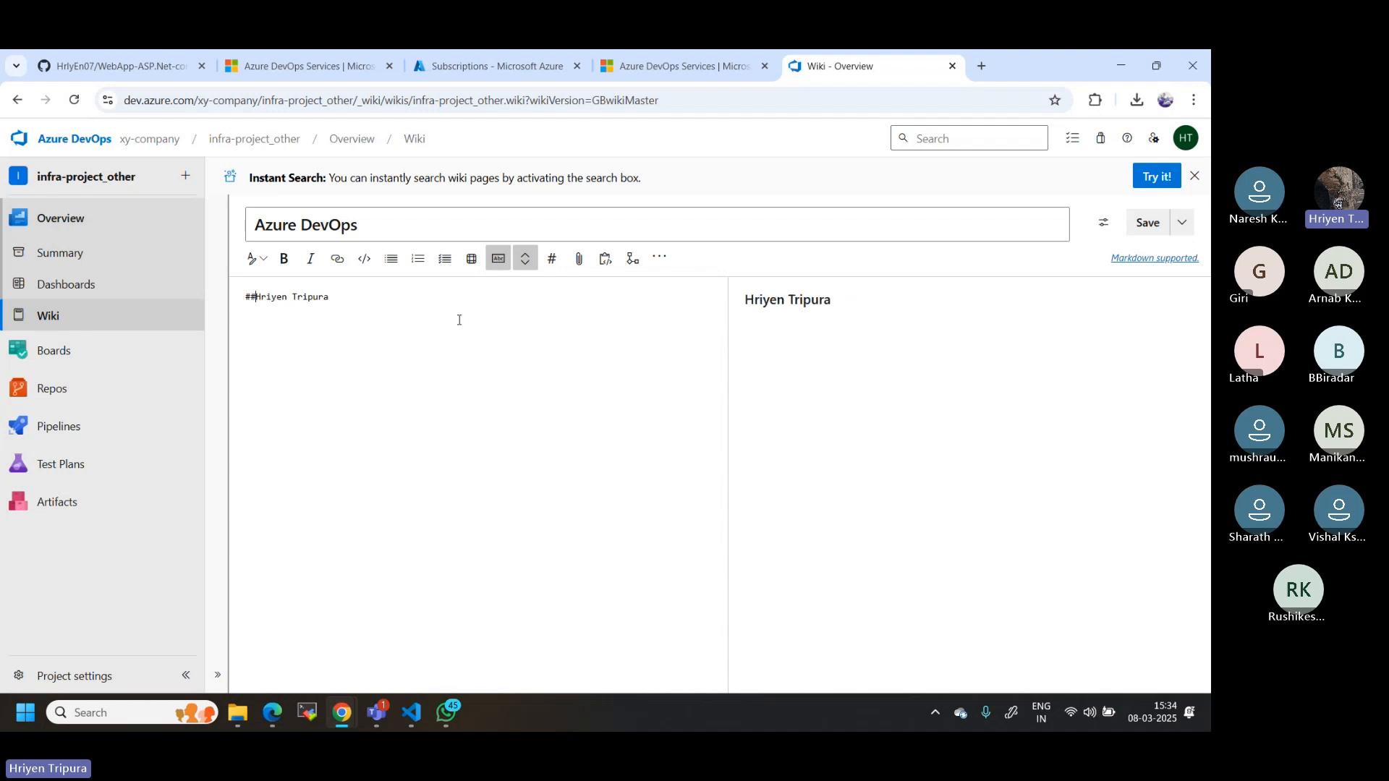
pyautogui.write('#')
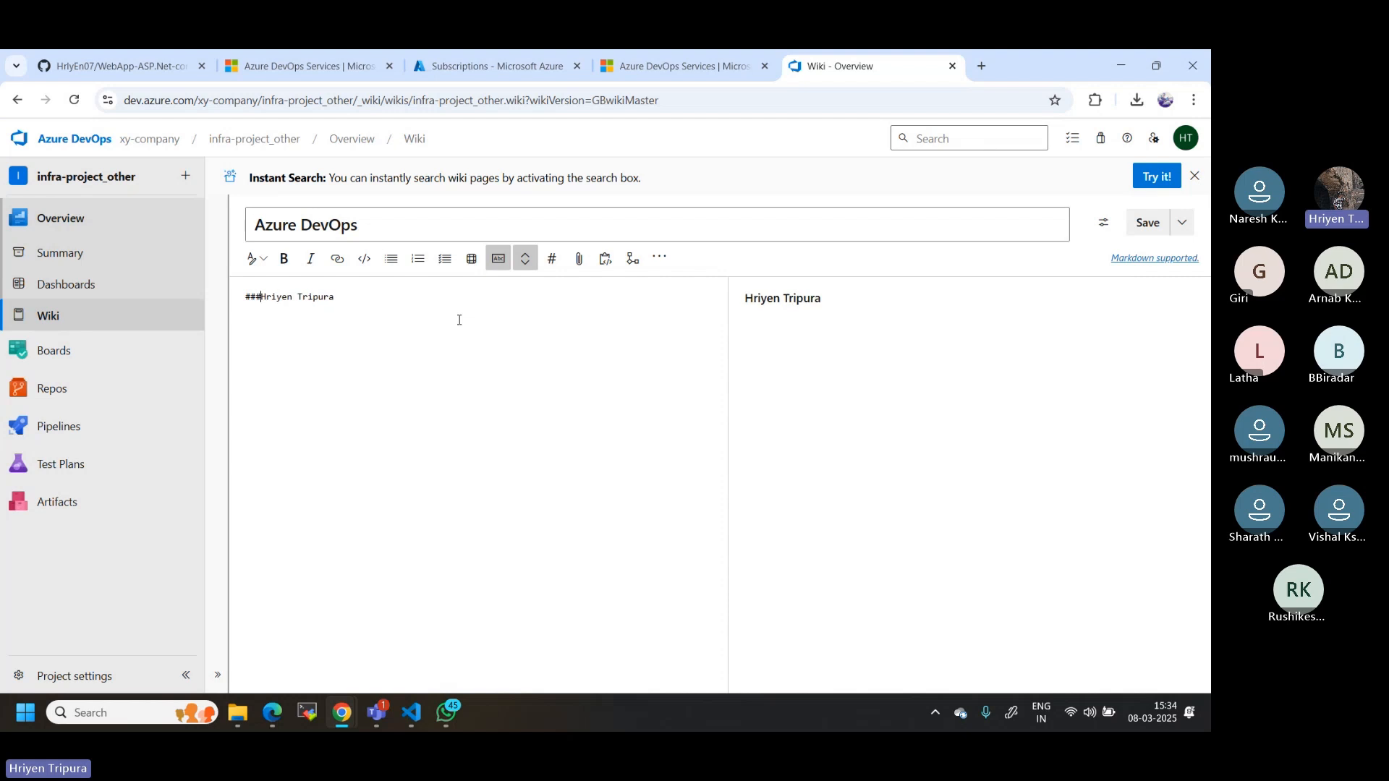
pyautogui.write('####')
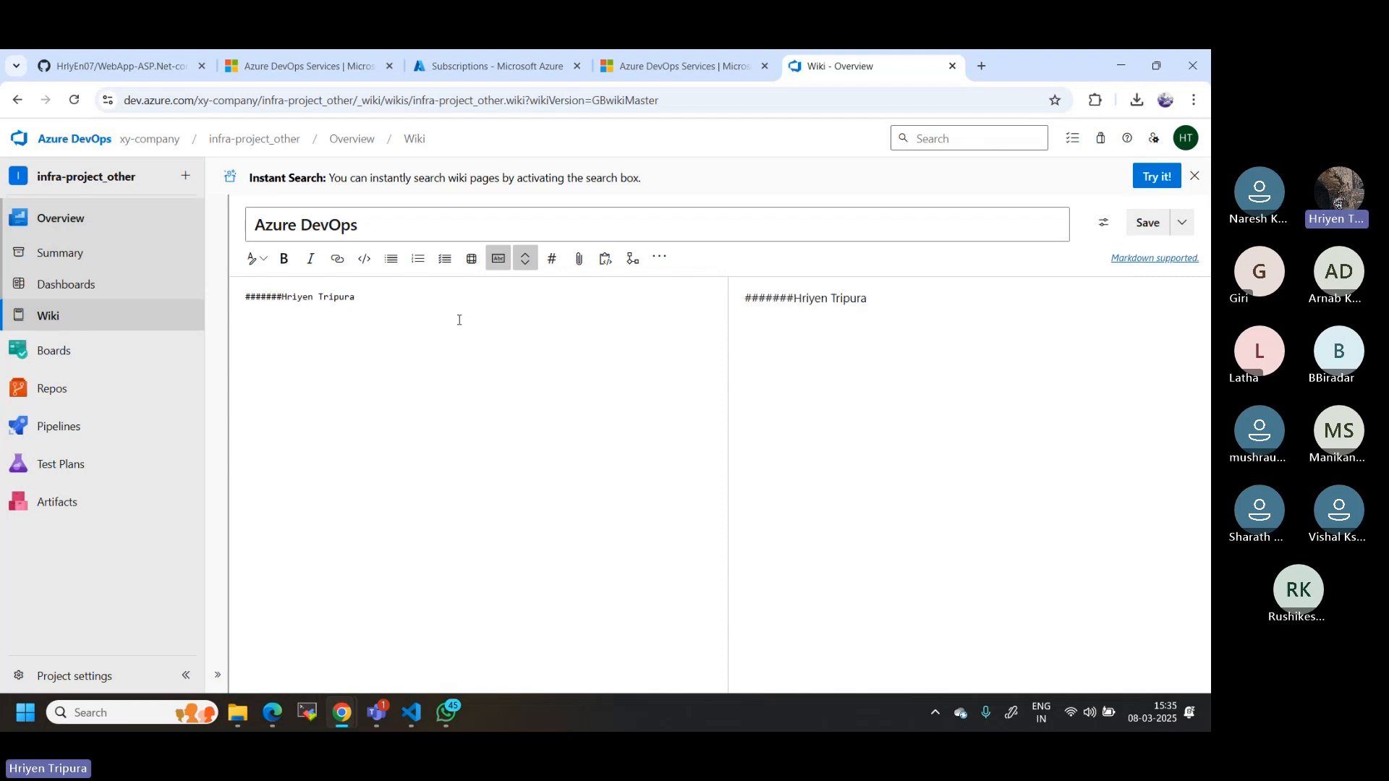
pyautogui.press('BackSpace')
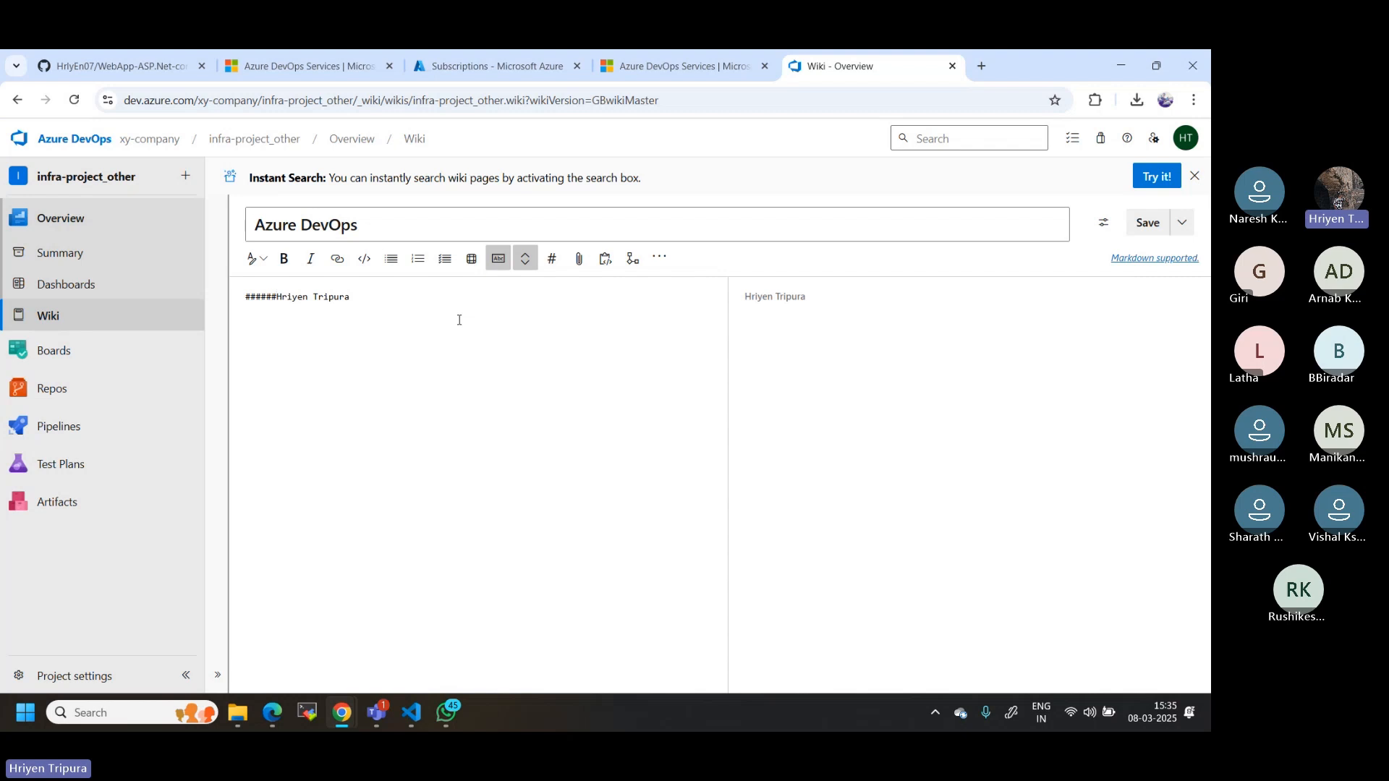
pyautogui.press('BackSpace')
pyautogui.press('BackSpace')
pyautogui.press('BackSpace')
pyautogui.press('BackSpace')
pyautogui.press('BackSpace')
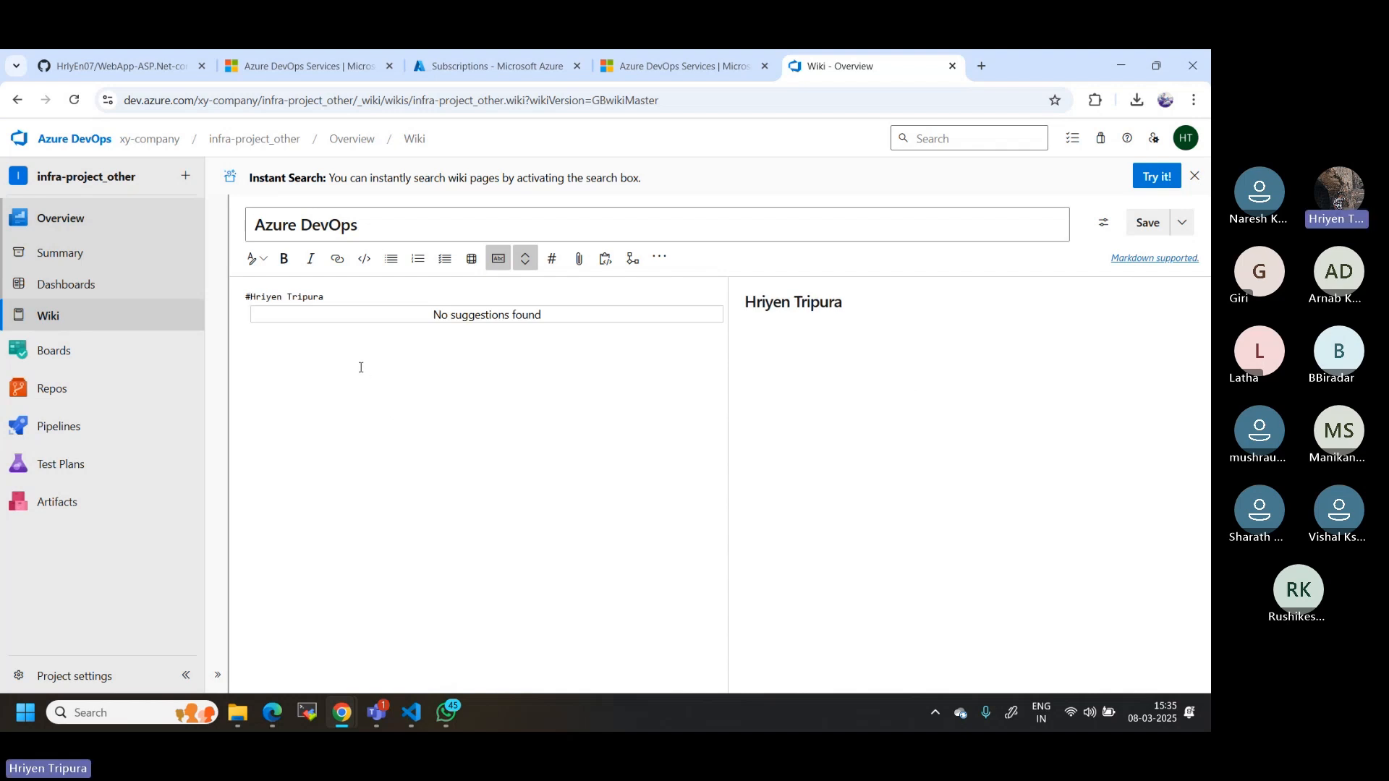
pyautogui.click(267, 293)
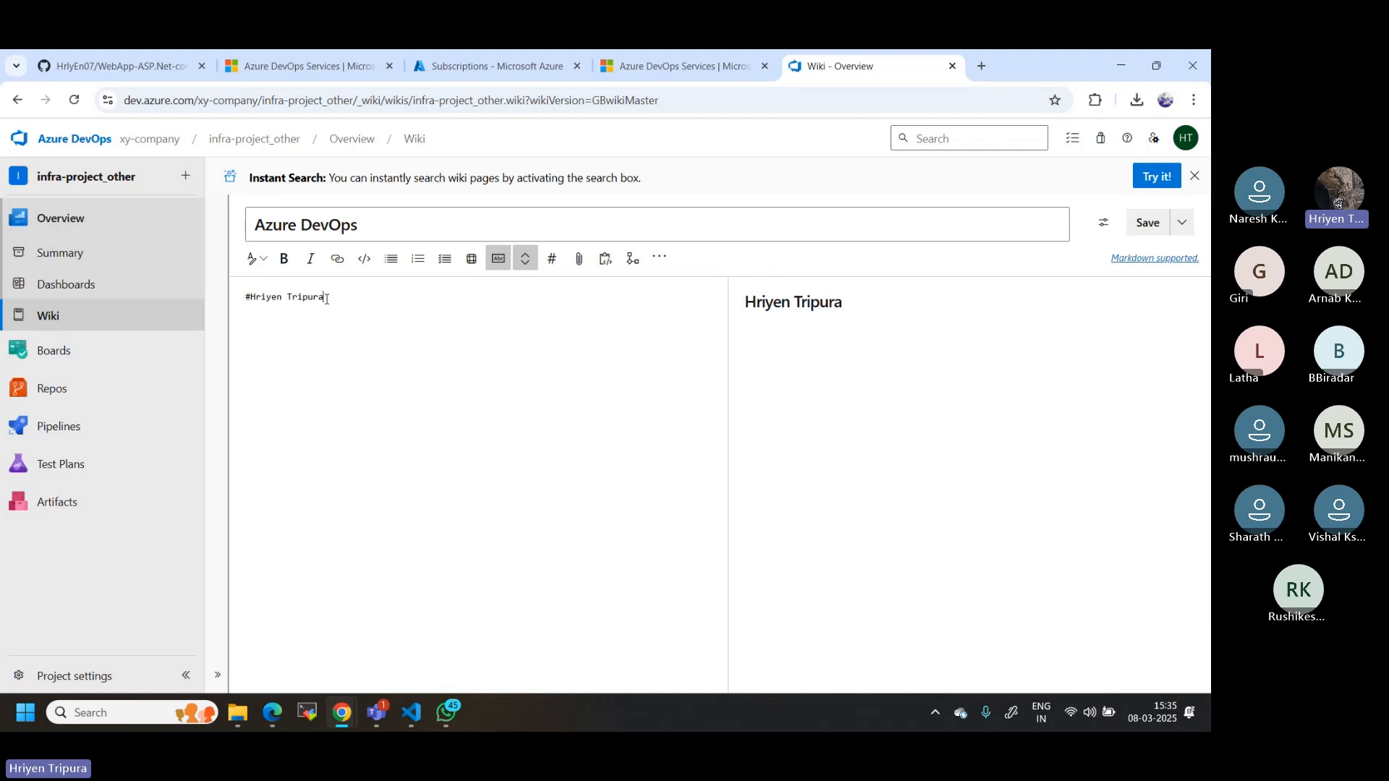
# Wrap the name line in ** for bold, then trim to single * at each end for italics.
pyautogui.write('*')
pyautogui.write('**')
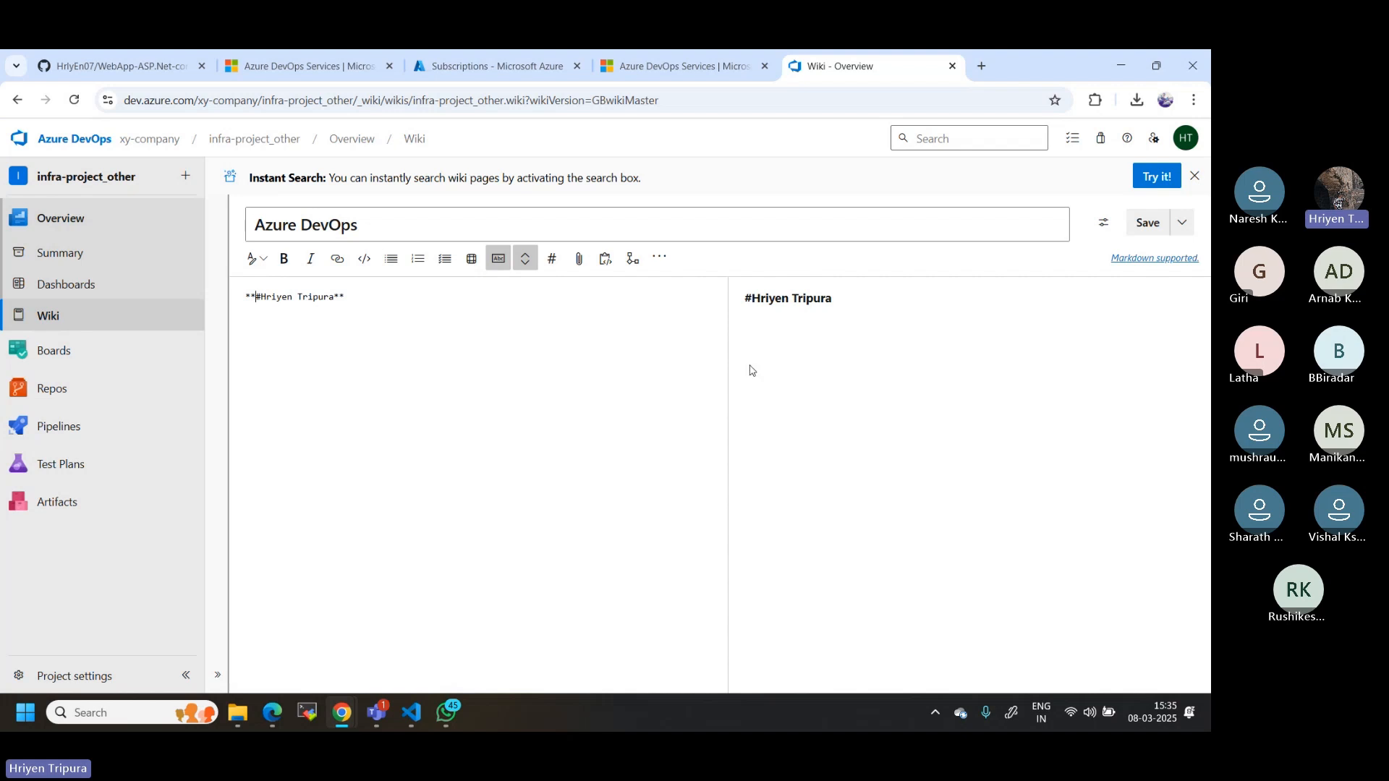
pyautogui.doubleClick(770, 298)
pyautogui.click(754, 299)
pyautogui.click(357, 293)
pyautogui.press('BackSpace')
pyautogui.click(249, 296)
pyautogui.press('BackSpace')
pyautogui.press('BackSpace')
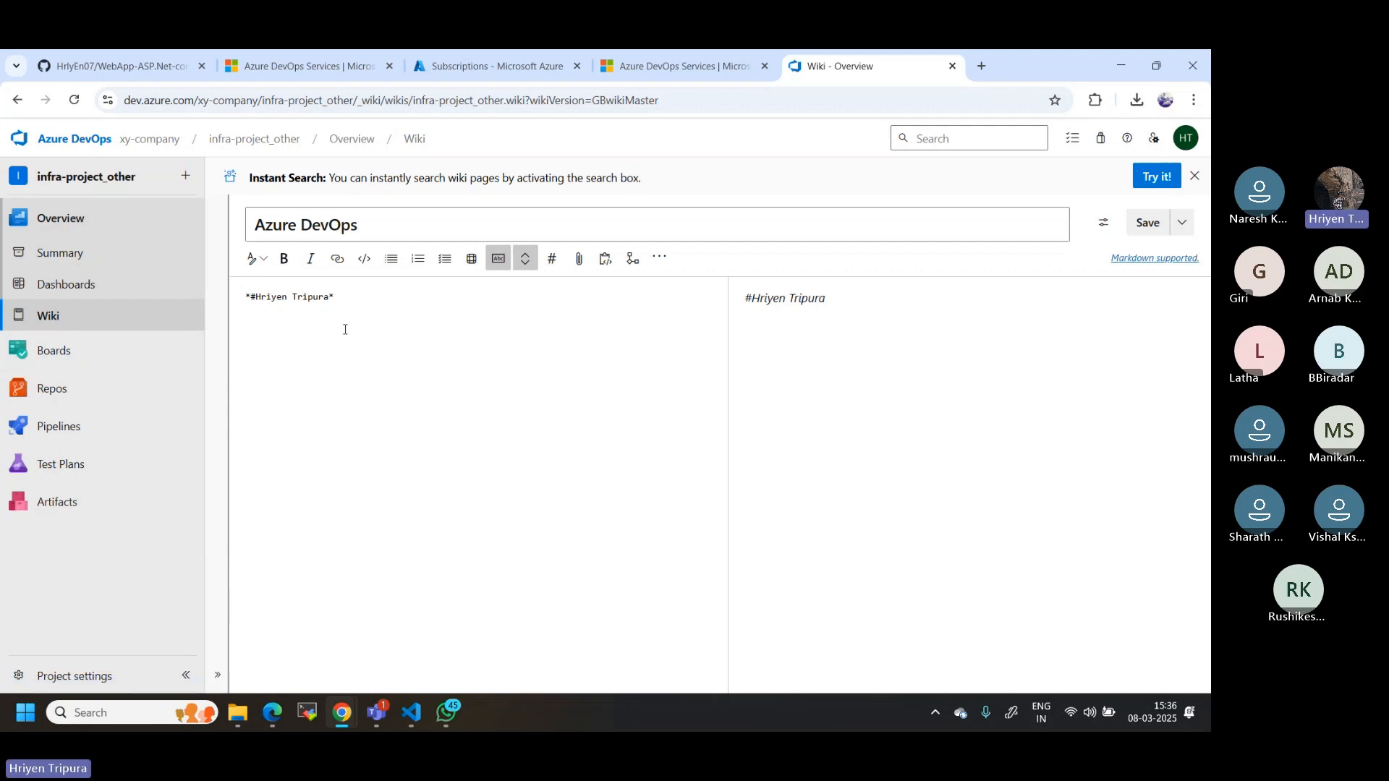
# Go to Boards, discarding the unsaved wiki page and closing the new Boards welcome dialog.
pyautogui.click(53, 362)
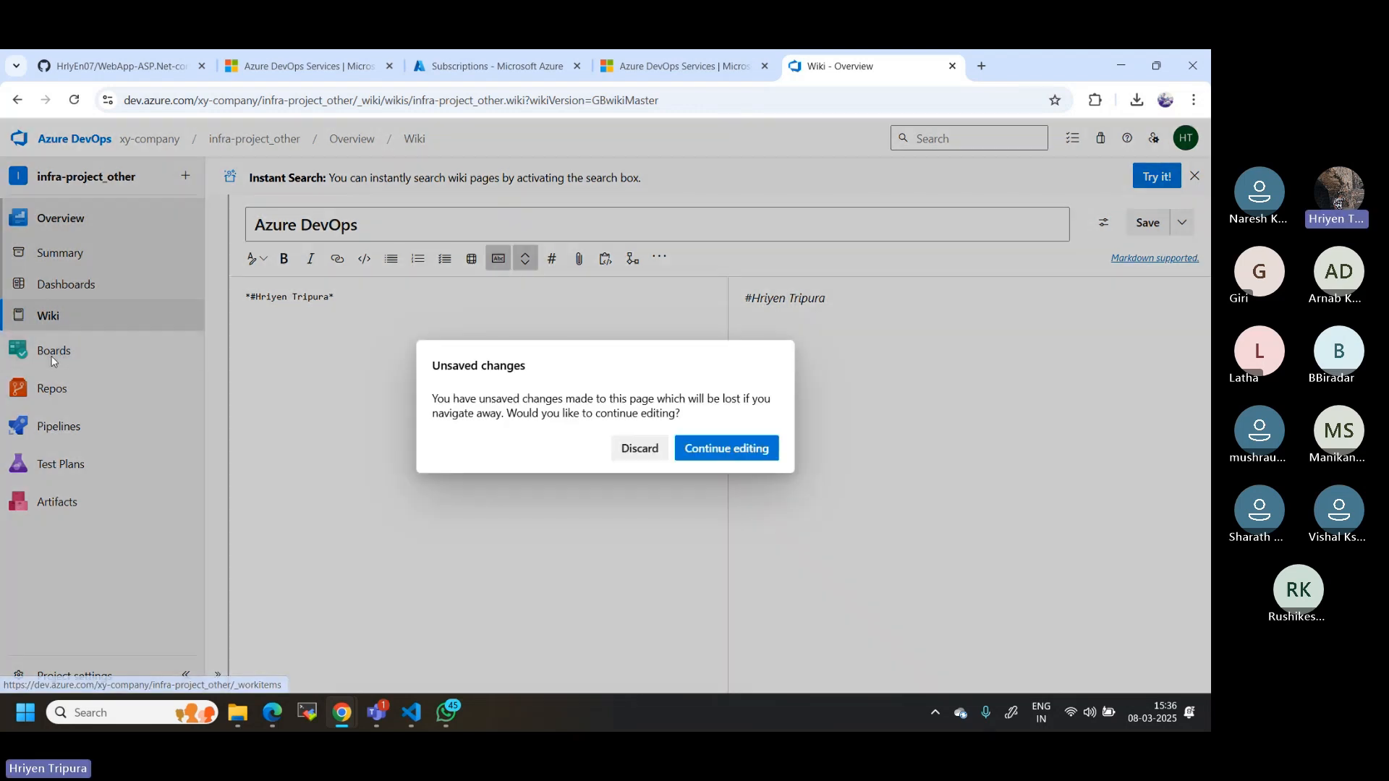
pyautogui.click(639, 449)
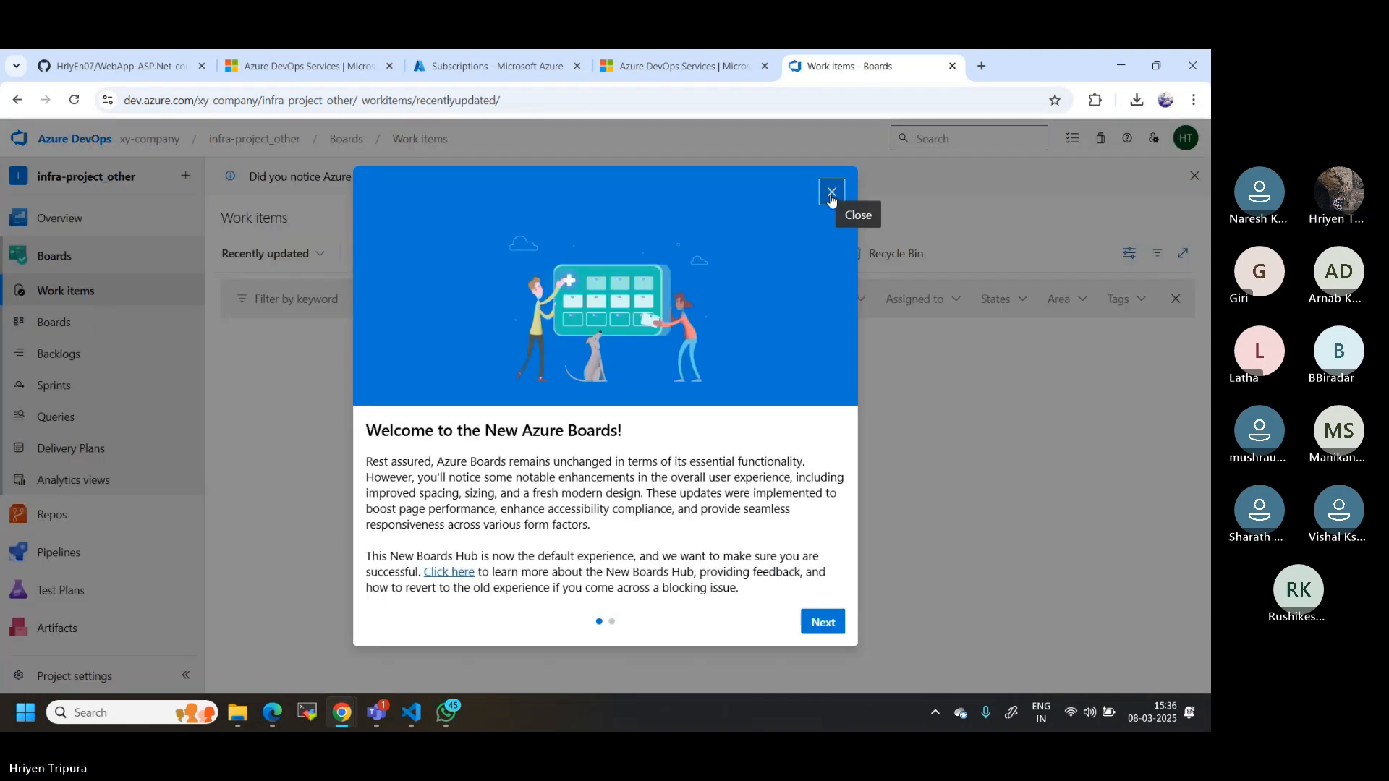
pyautogui.click(831, 197)
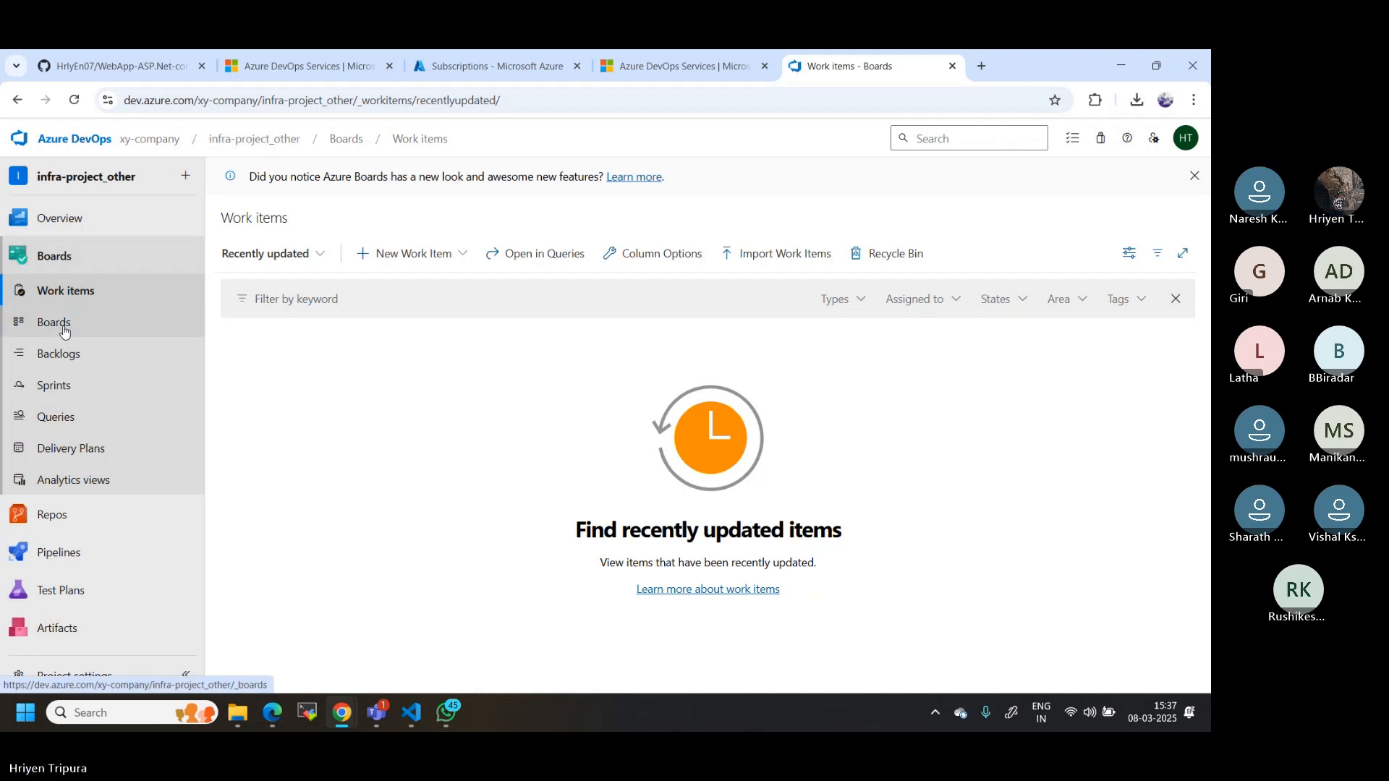
# Duplicate the Work items tab and follow the breadcrumbs to the xy-company Projects home.
pyautogui.click(454, 260)
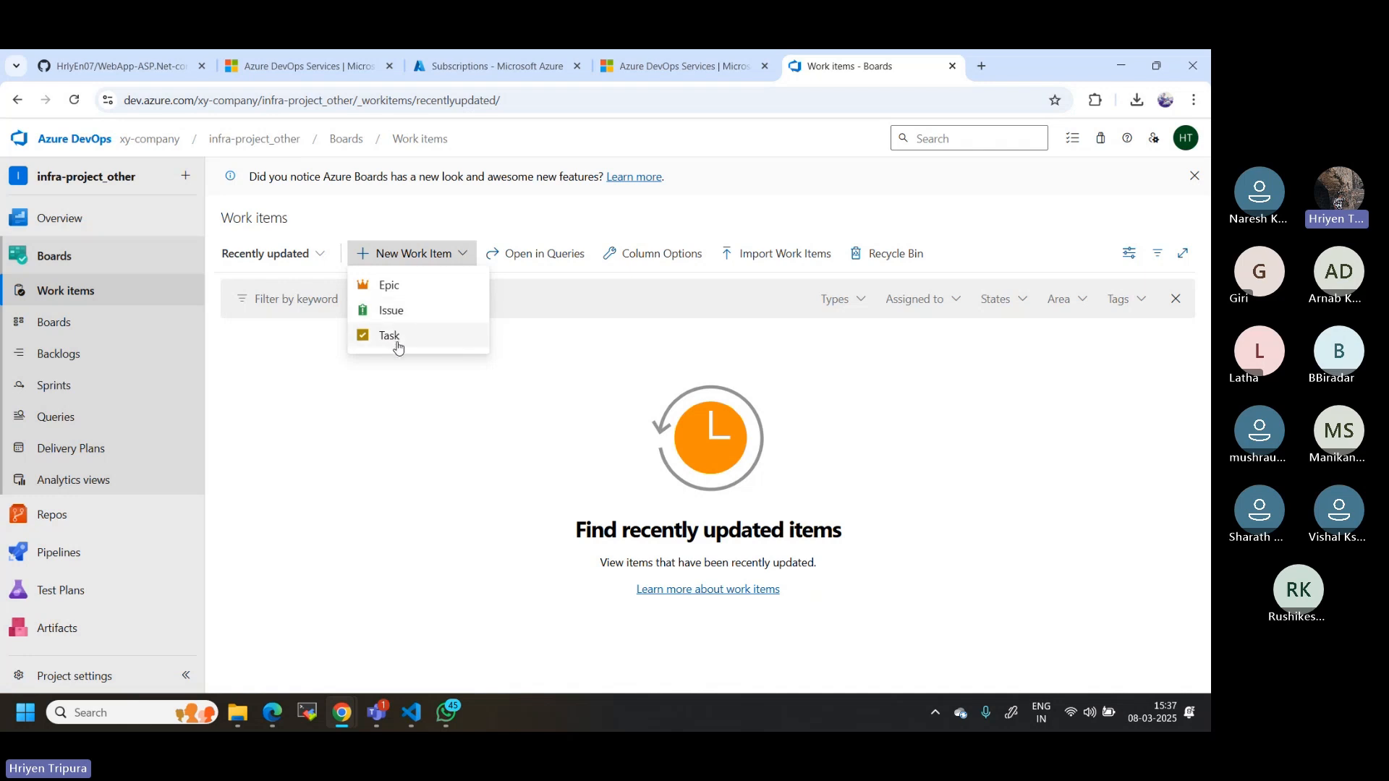
pyautogui.rightClick(835, 67)
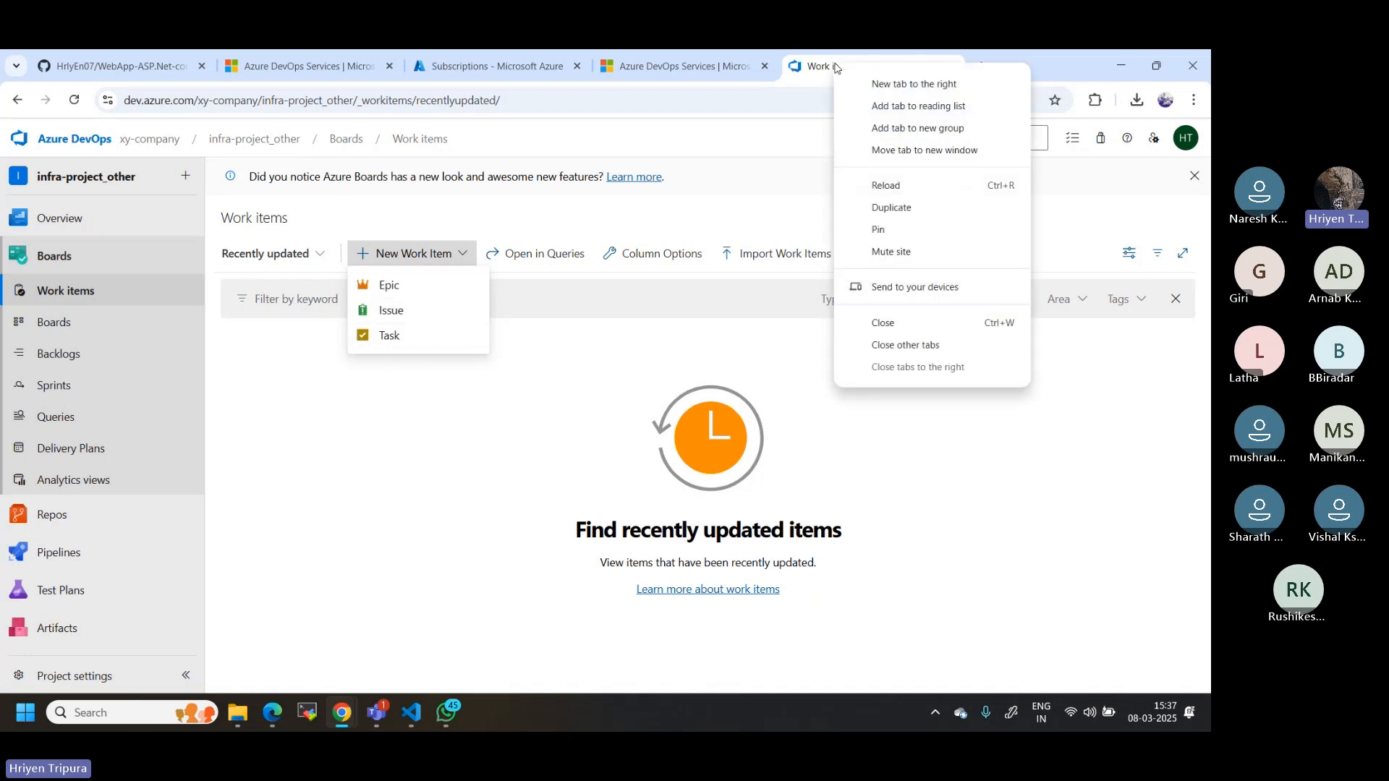
pyautogui.click(903, 203)
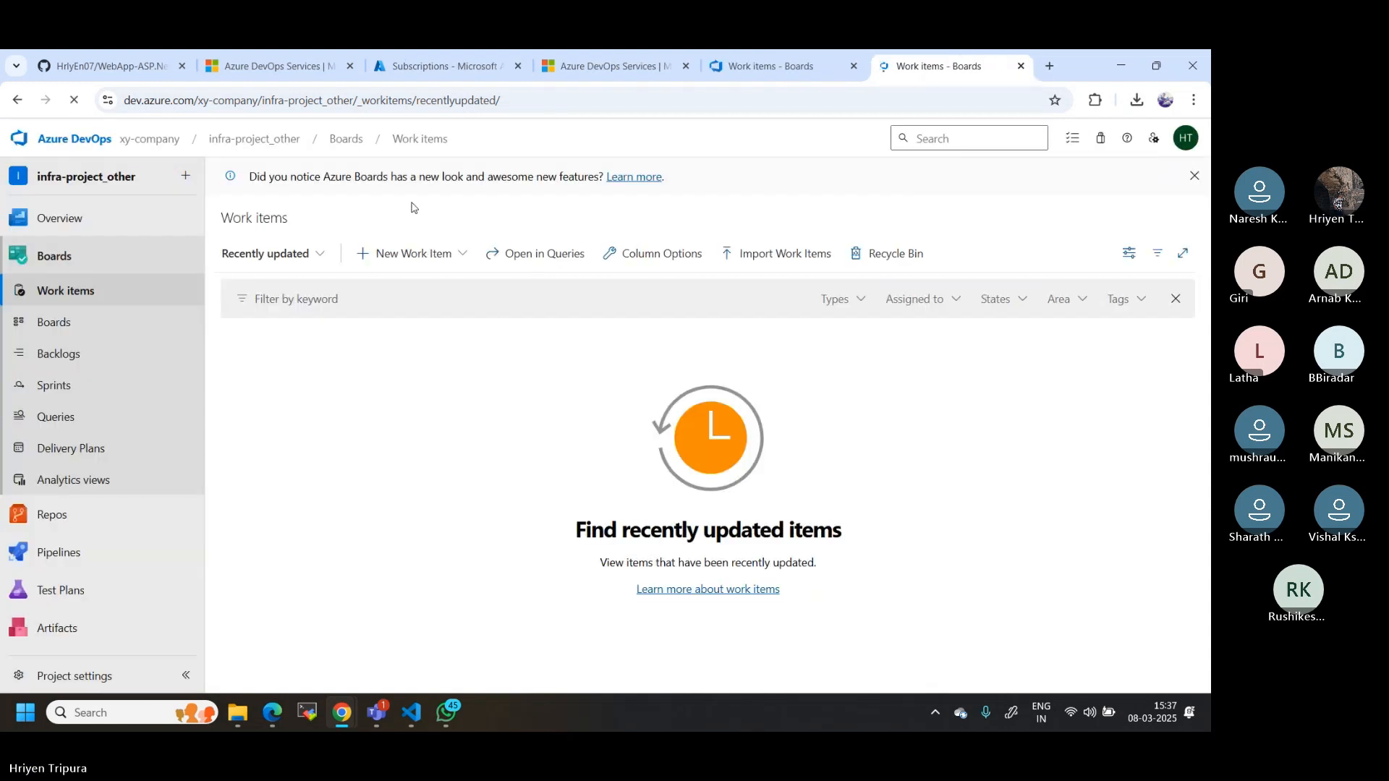
pyautogui.click(292, 138)
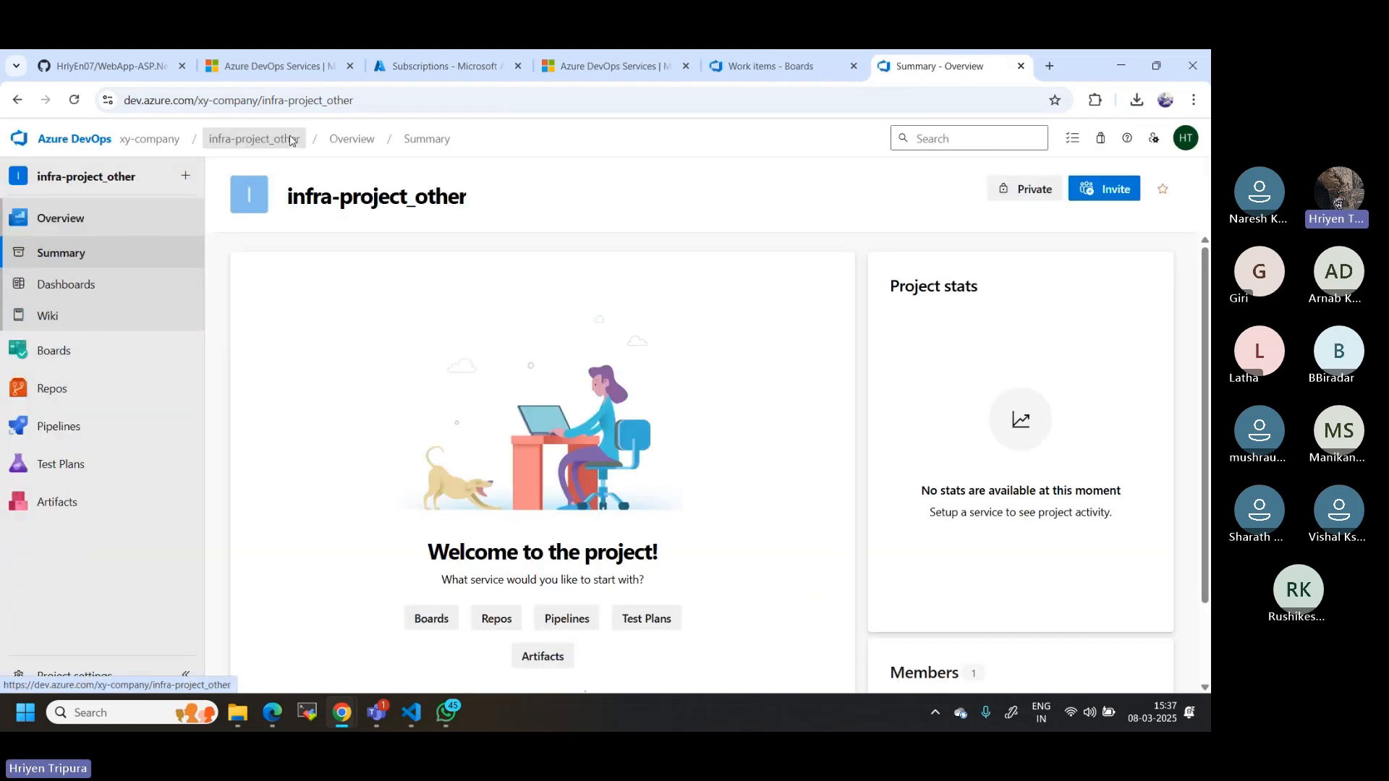
pyautogui.click(150, 139)
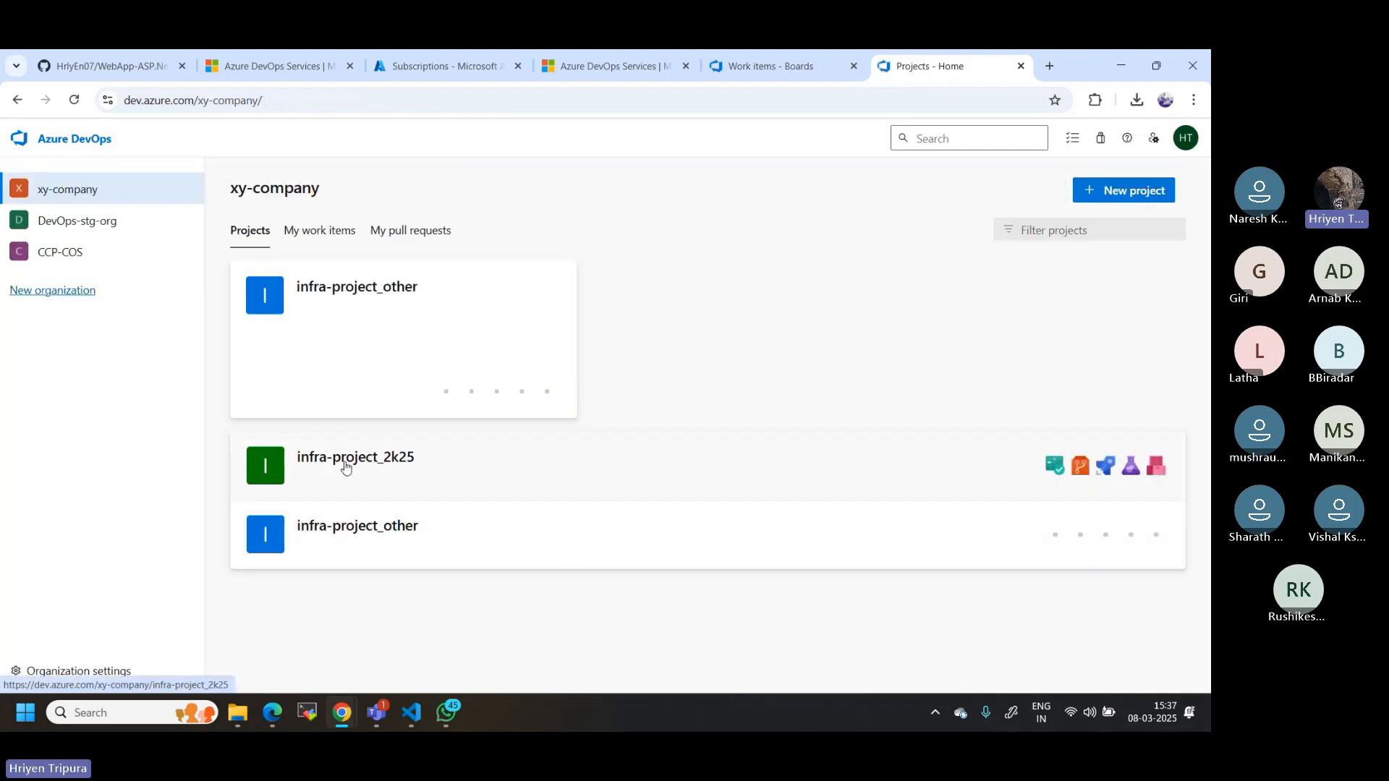
# Open infra-project_2k25's Work items and compare it with the infra-project_other tab.
pyautogui.click(345, 467)
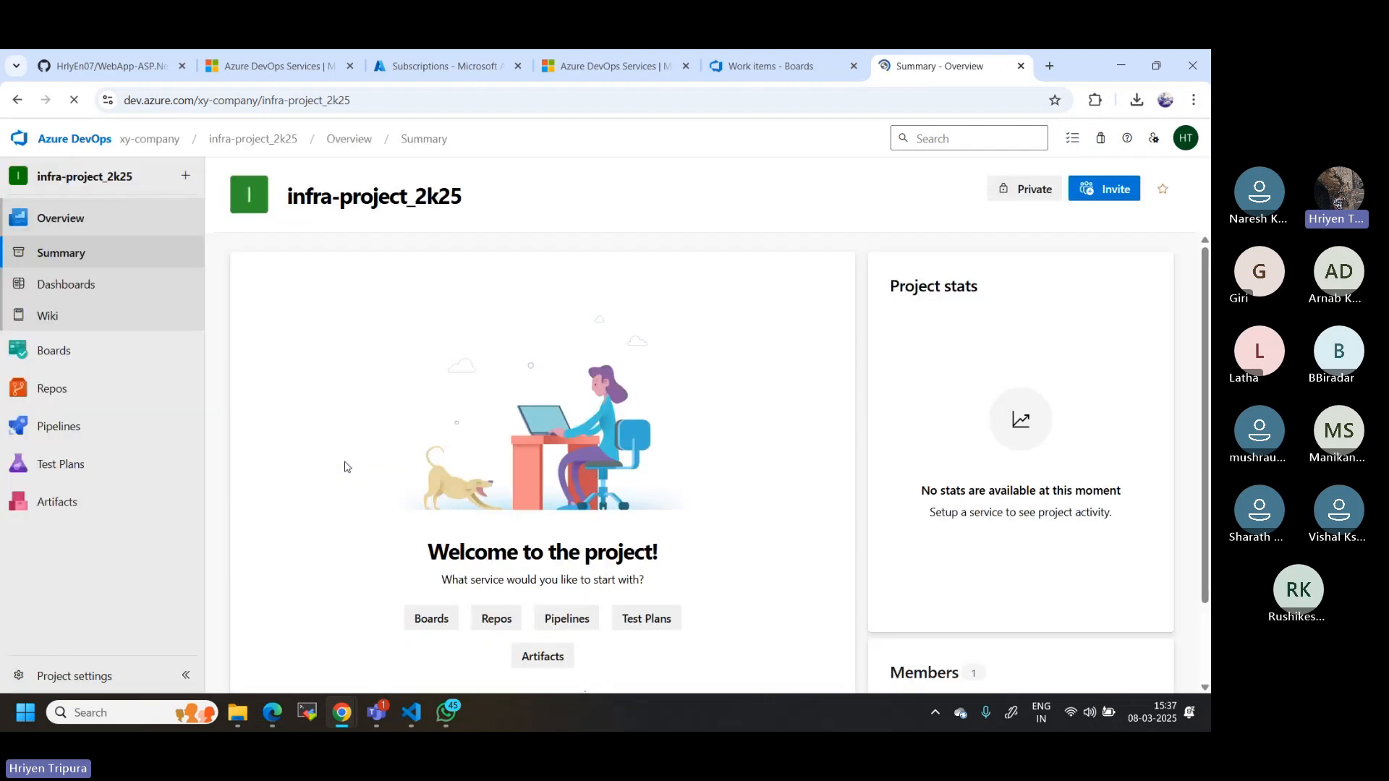
pyautogui.click(53, 352)
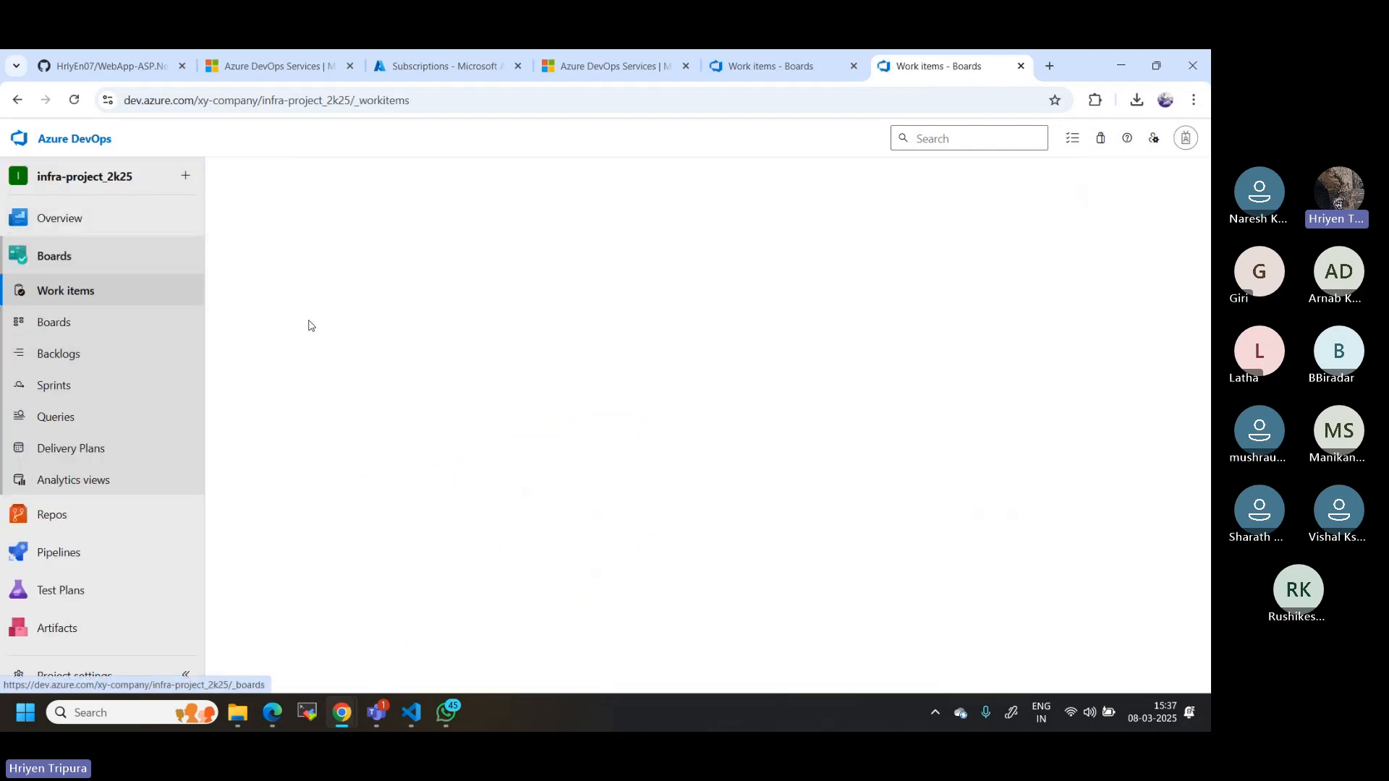
pyautogui.click(779, 61)
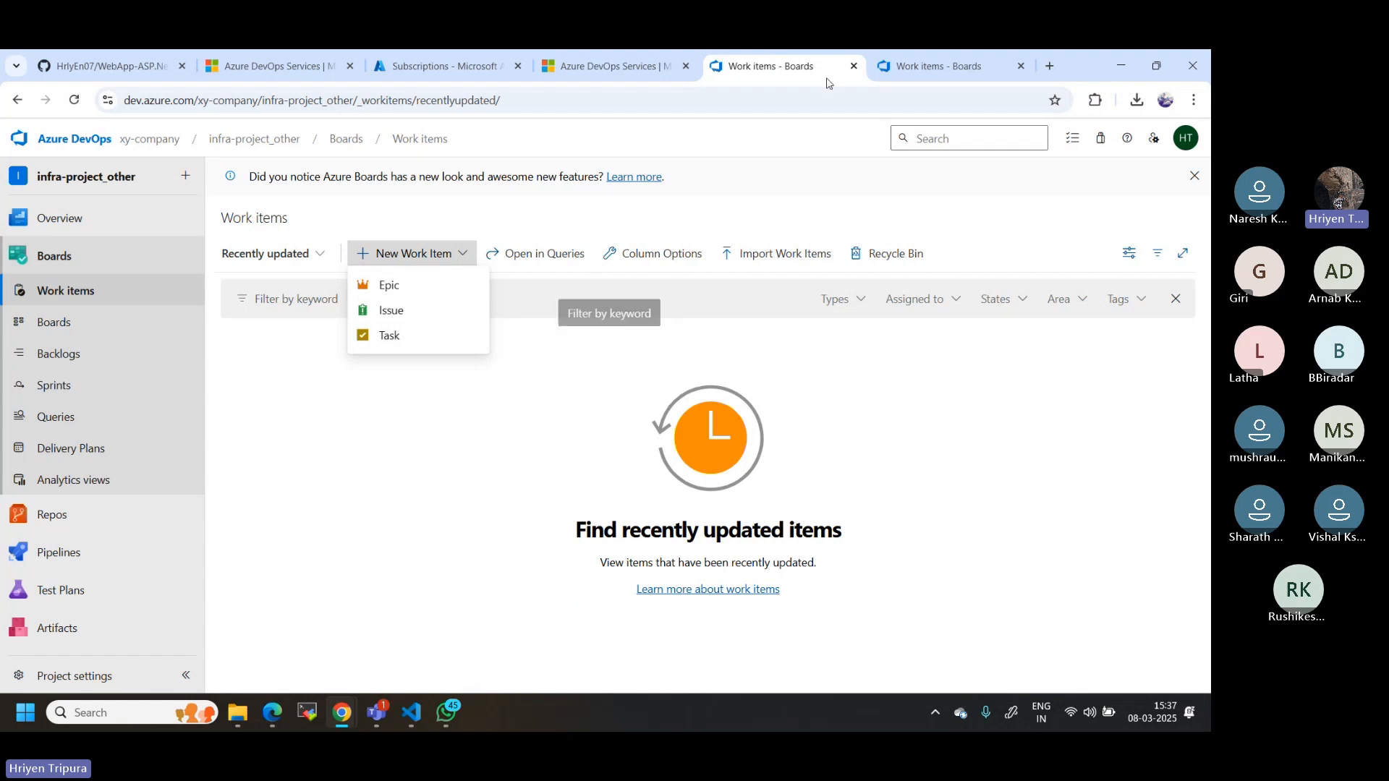
pyautogui.click(883, 71)
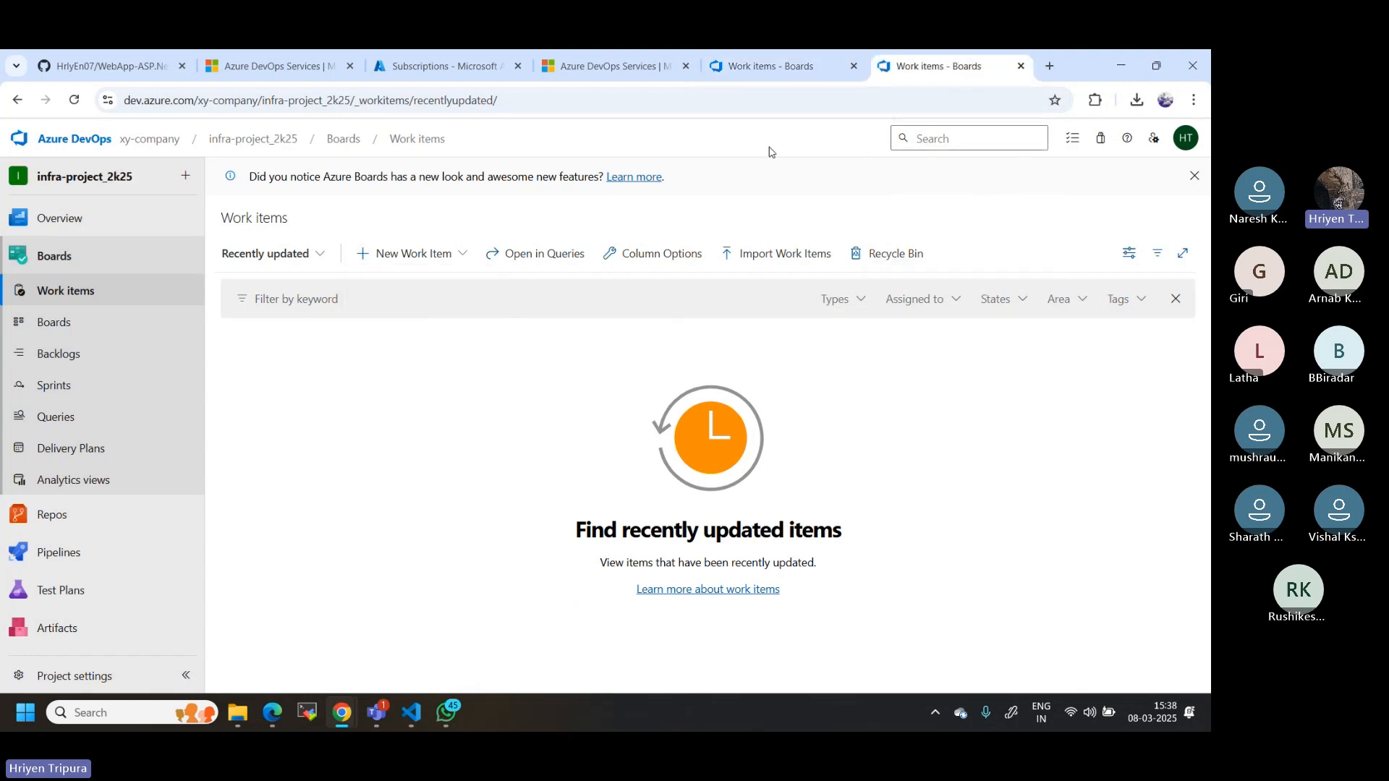
# Compare both projects' New Work Item types, then start a new Bug in infra-project_2k25.
pyautogui.click(458, 255)
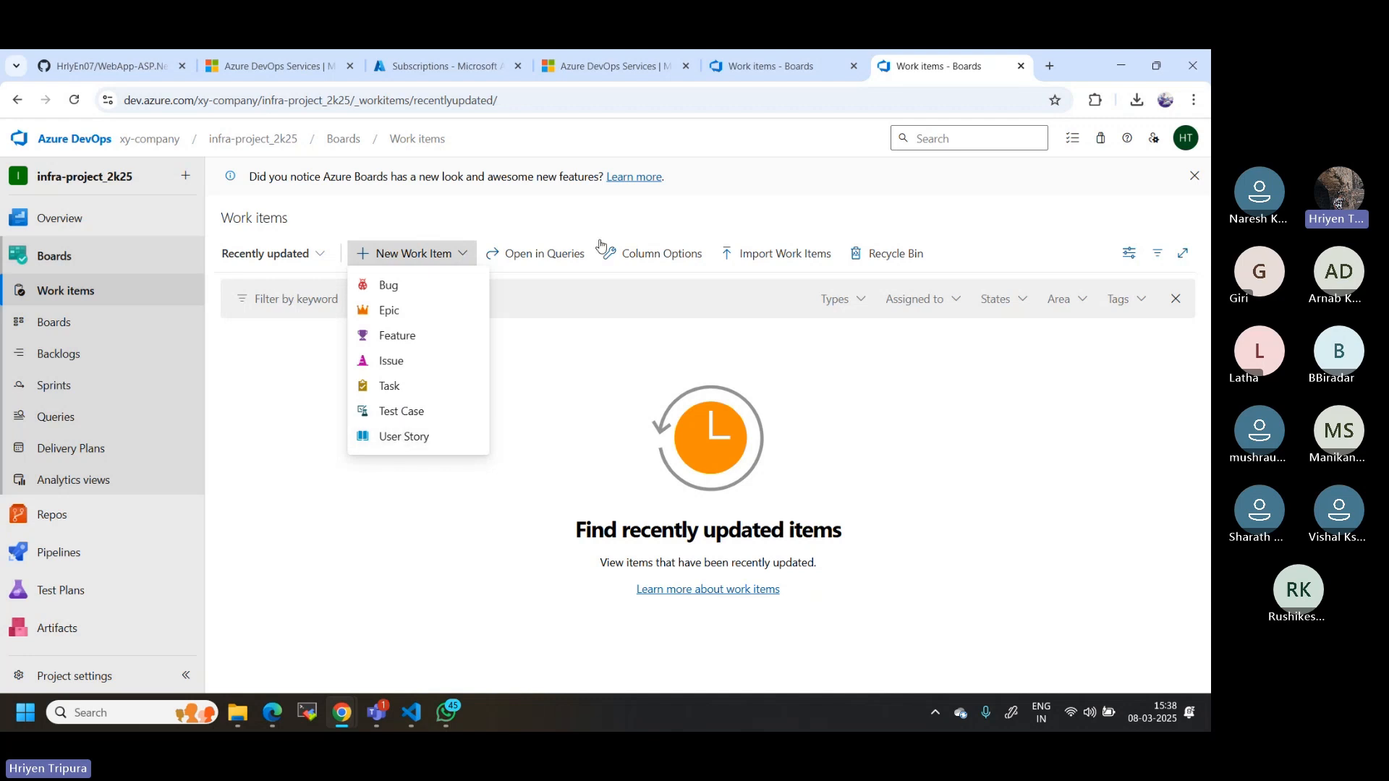
pyautogui.click(785, 70)
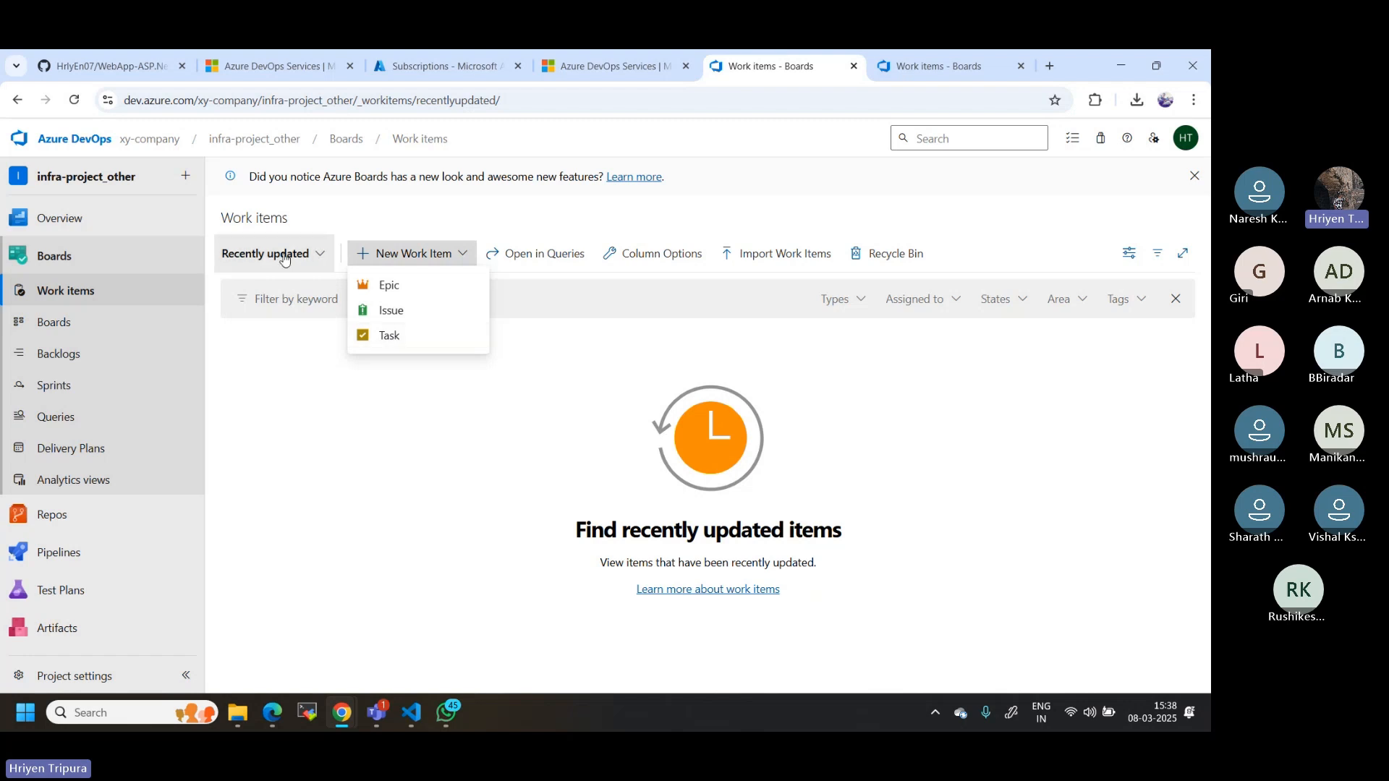
pyautogui.click(914, 59)
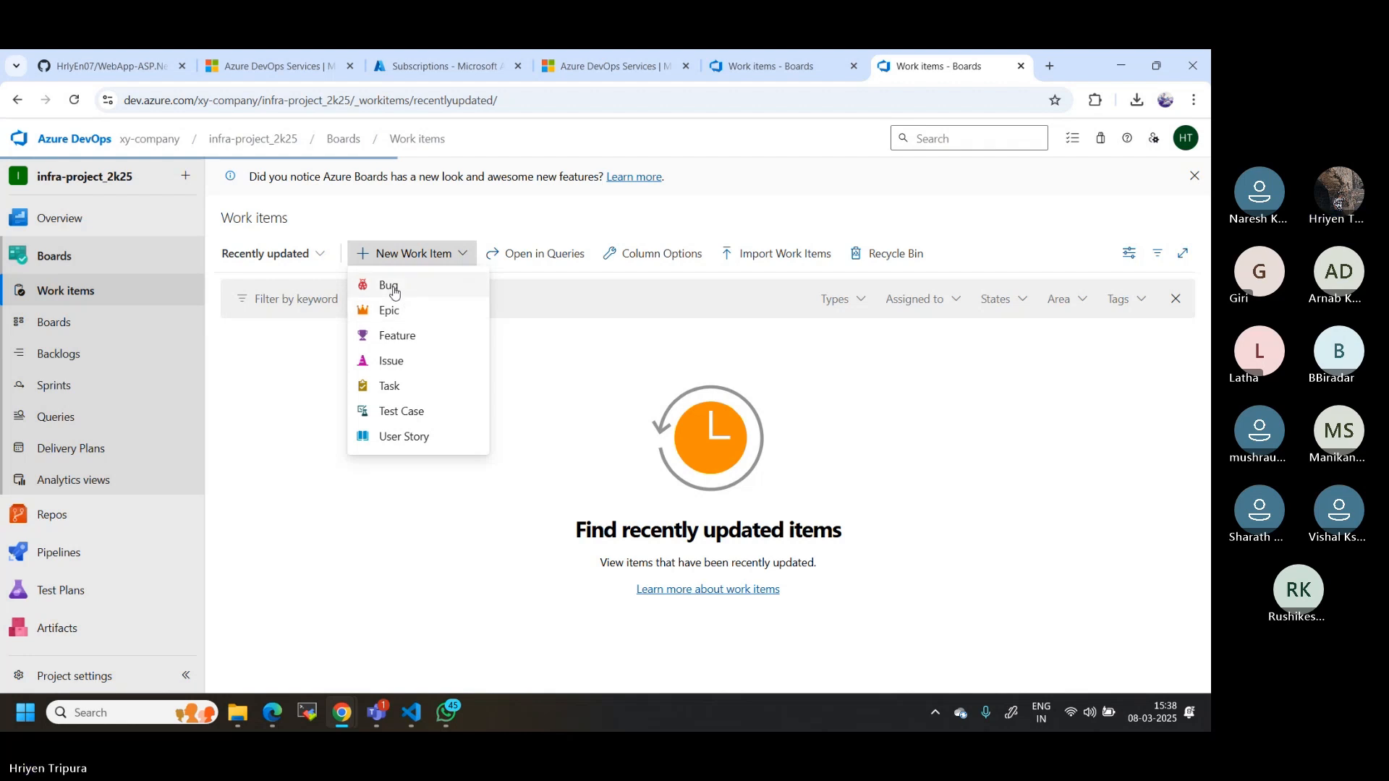
pyautogui.click(394, 288)
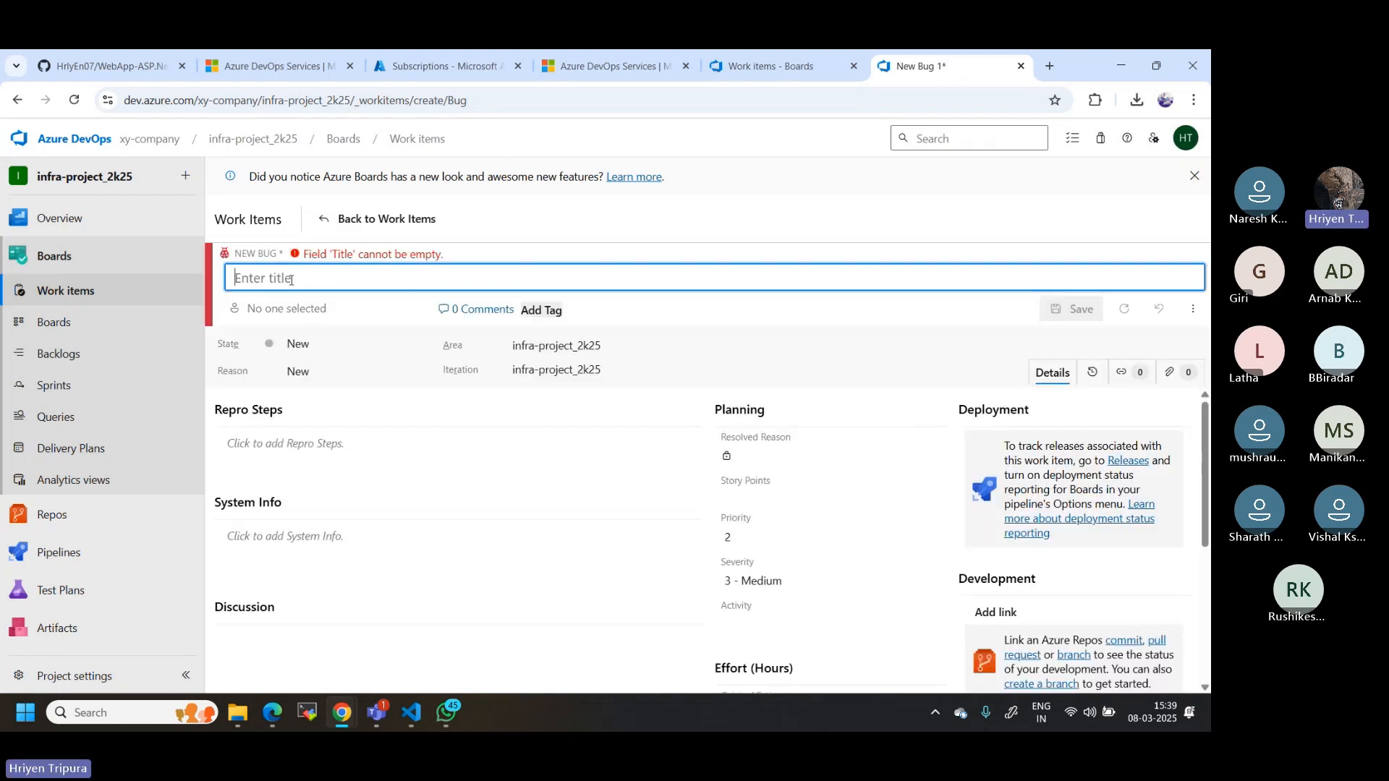
# Discard the unsaved new bug and list the work item types available in infra-project_2k25.
pyautogui.click(326, 309)
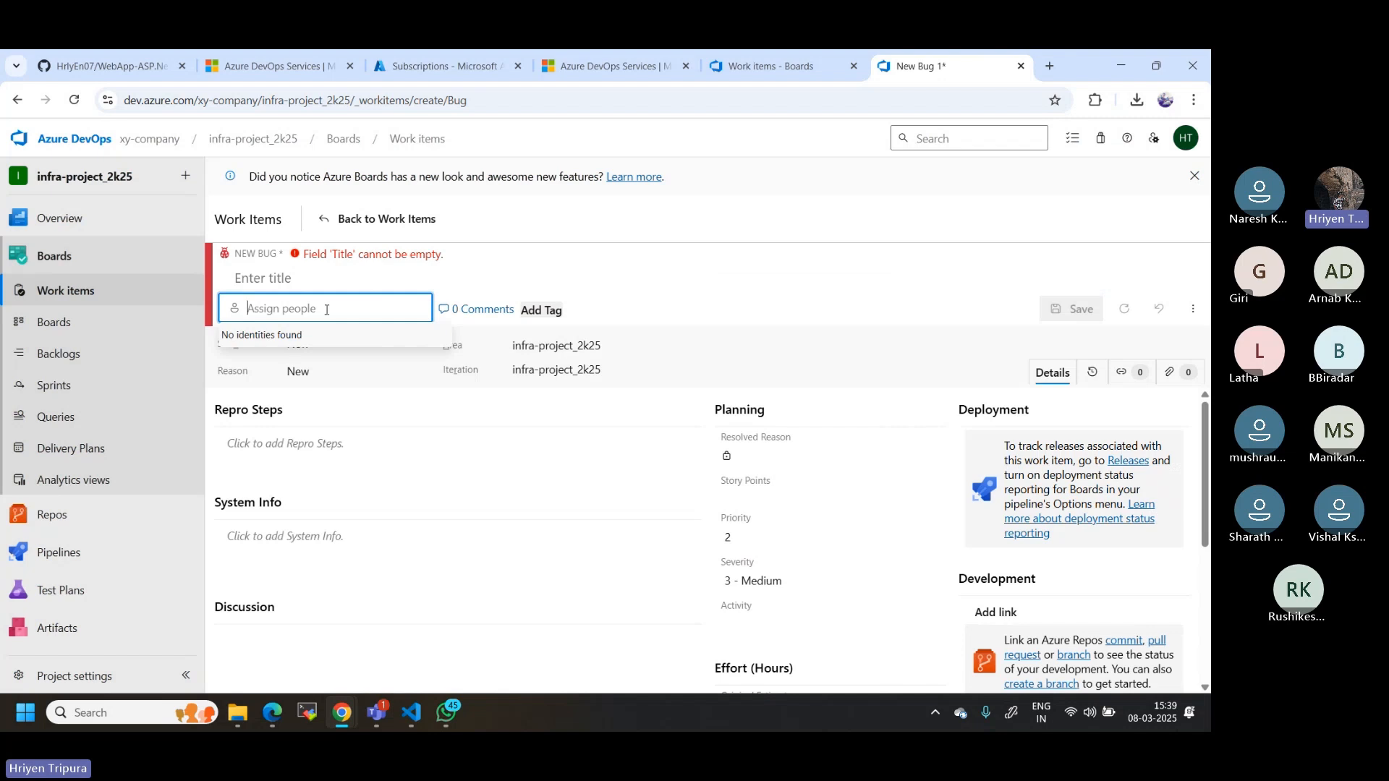
pyautogui.click(329, 221)
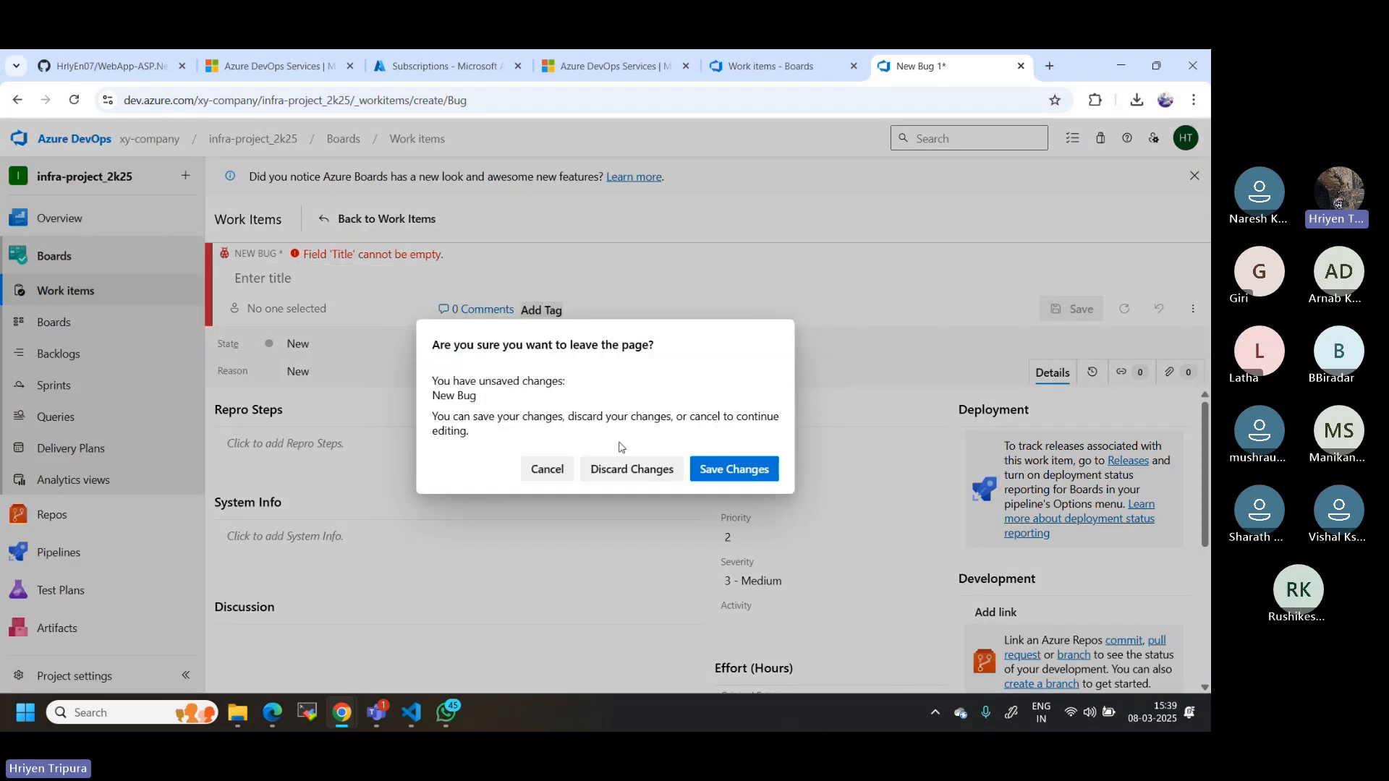
pyautogui.click(612, 477)
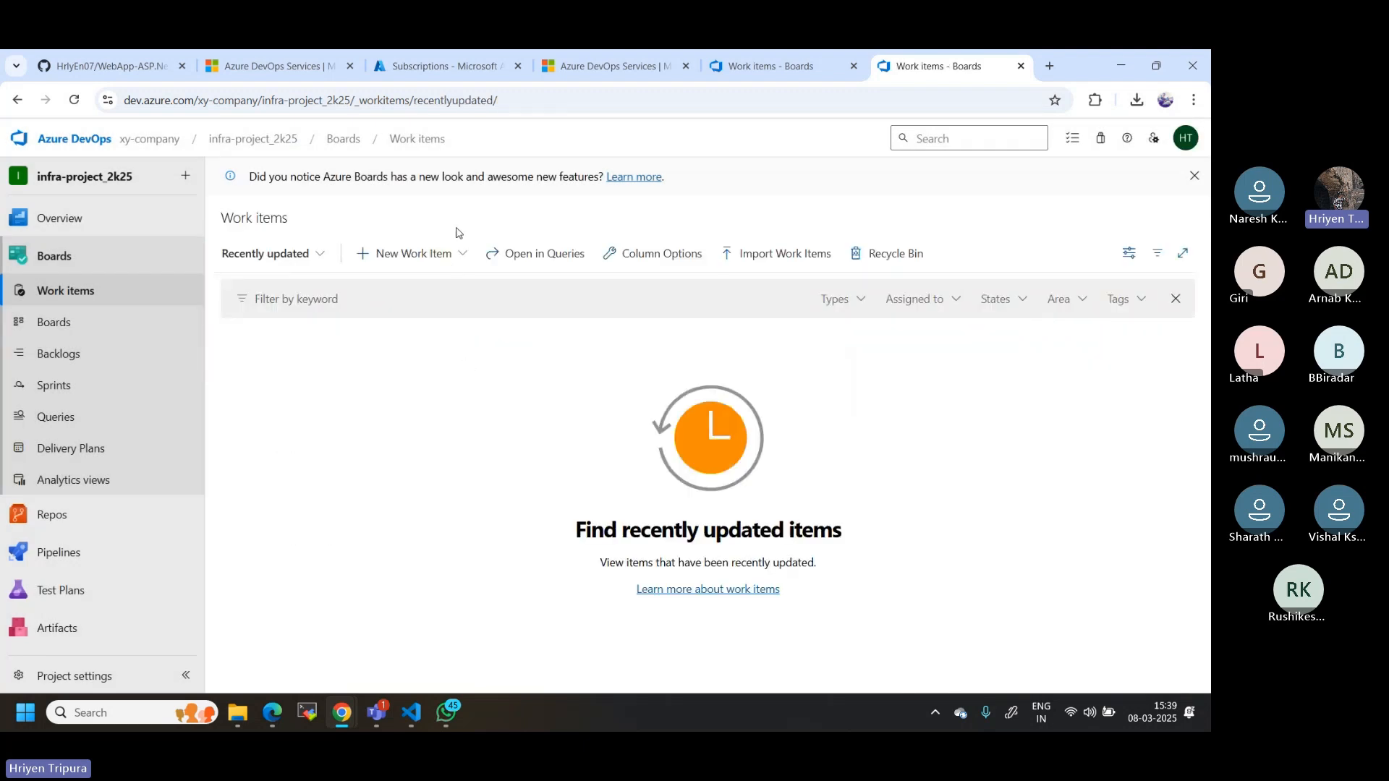
pyautogui.click(470, 256)
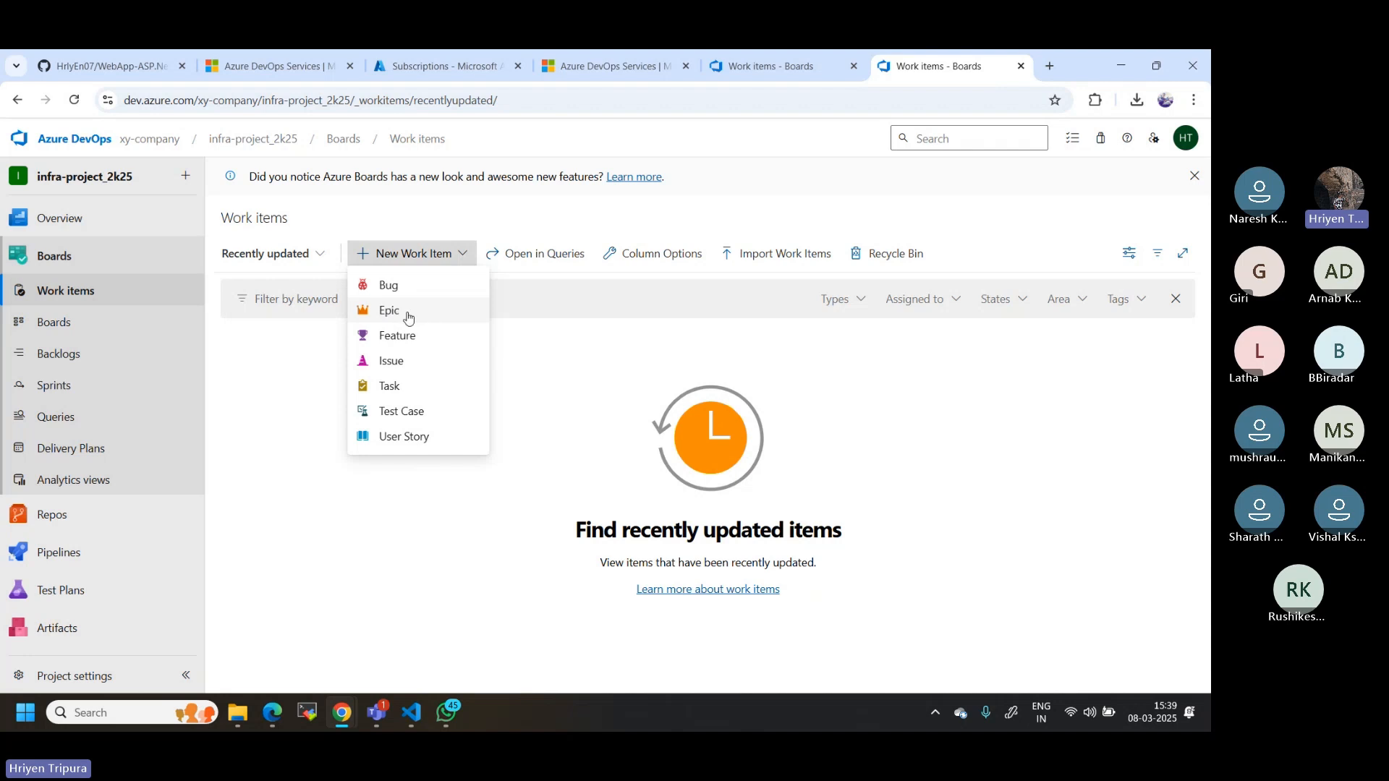
# Start a new Epic in infra-project_2k25 and type the title 'Application deployment'.
pyautogui.click(395, 312)
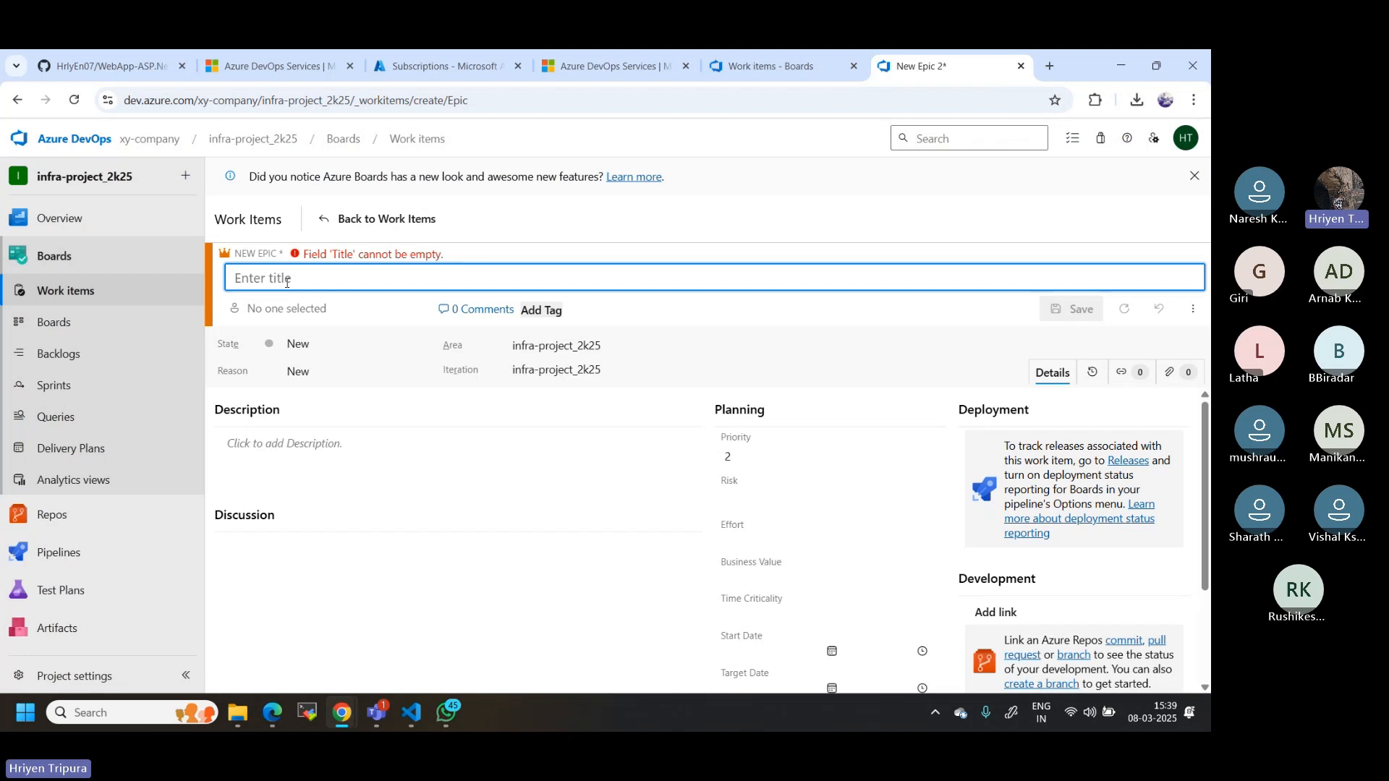
pyautogui.write('A')
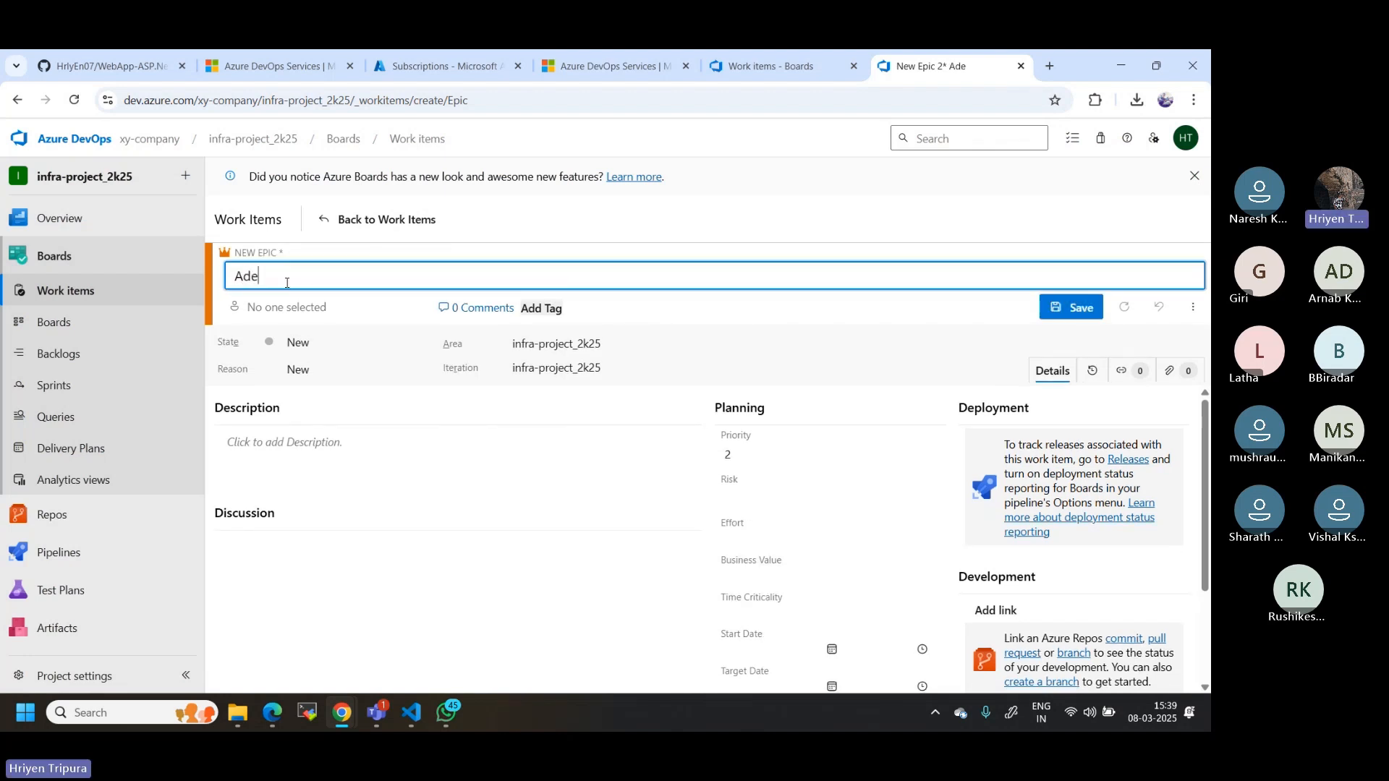
pyautogui.press('BackSpace')
pyautogui.write('Application des')
pyautogui.press('BackSpace')
pyautogui.write('ployme')
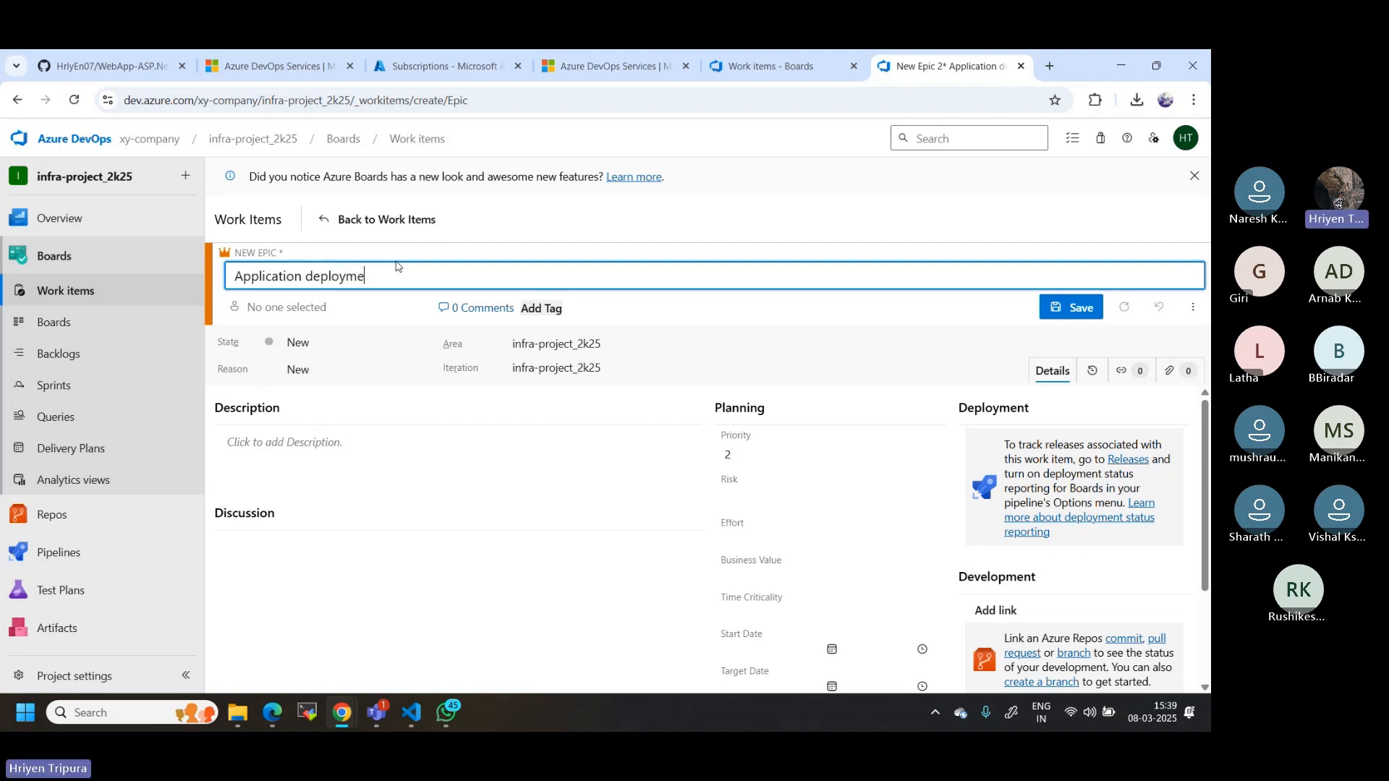
pyautogui.write('nt')
# Google 'which is epic in ajile' via the agile methodology suggestion and read the AI Overview.
pyautogui.click(1049, 66)
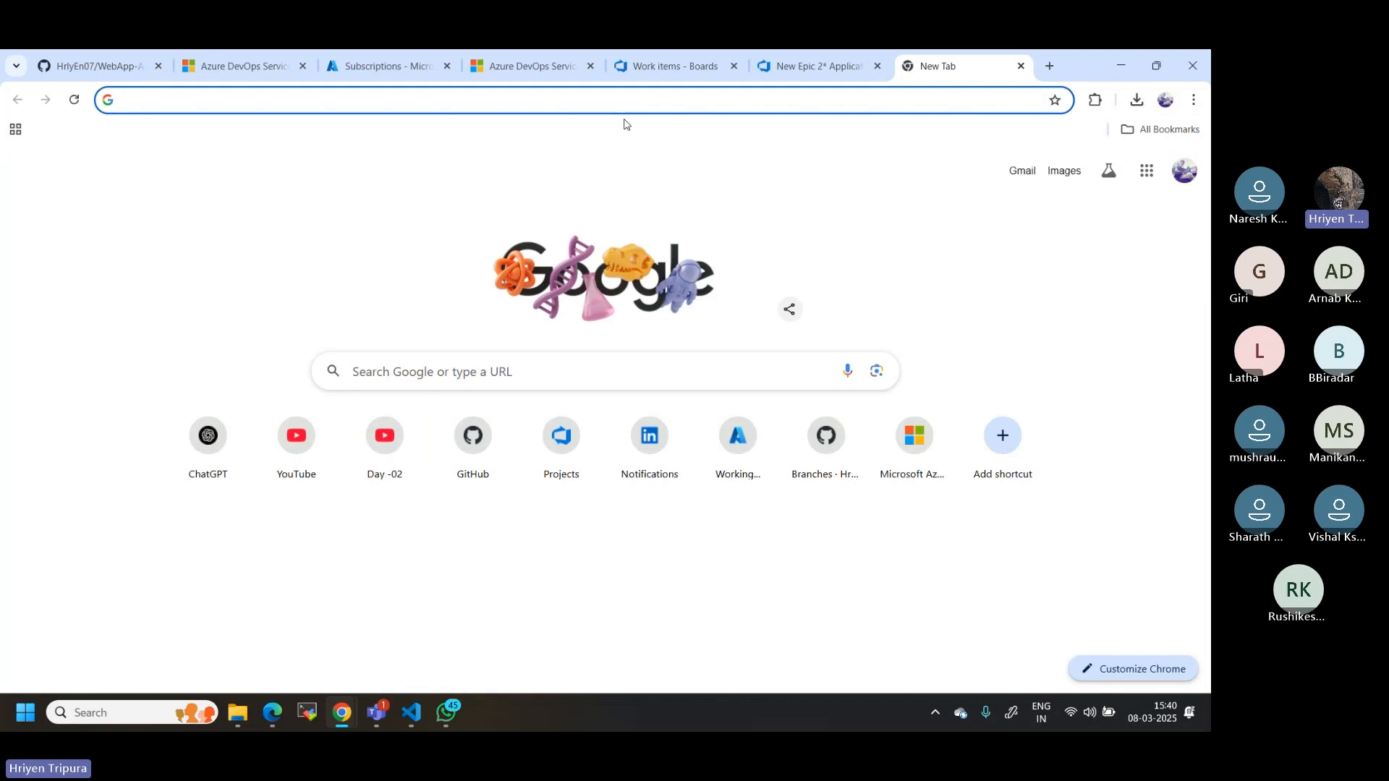
pyautogui.write('wh')
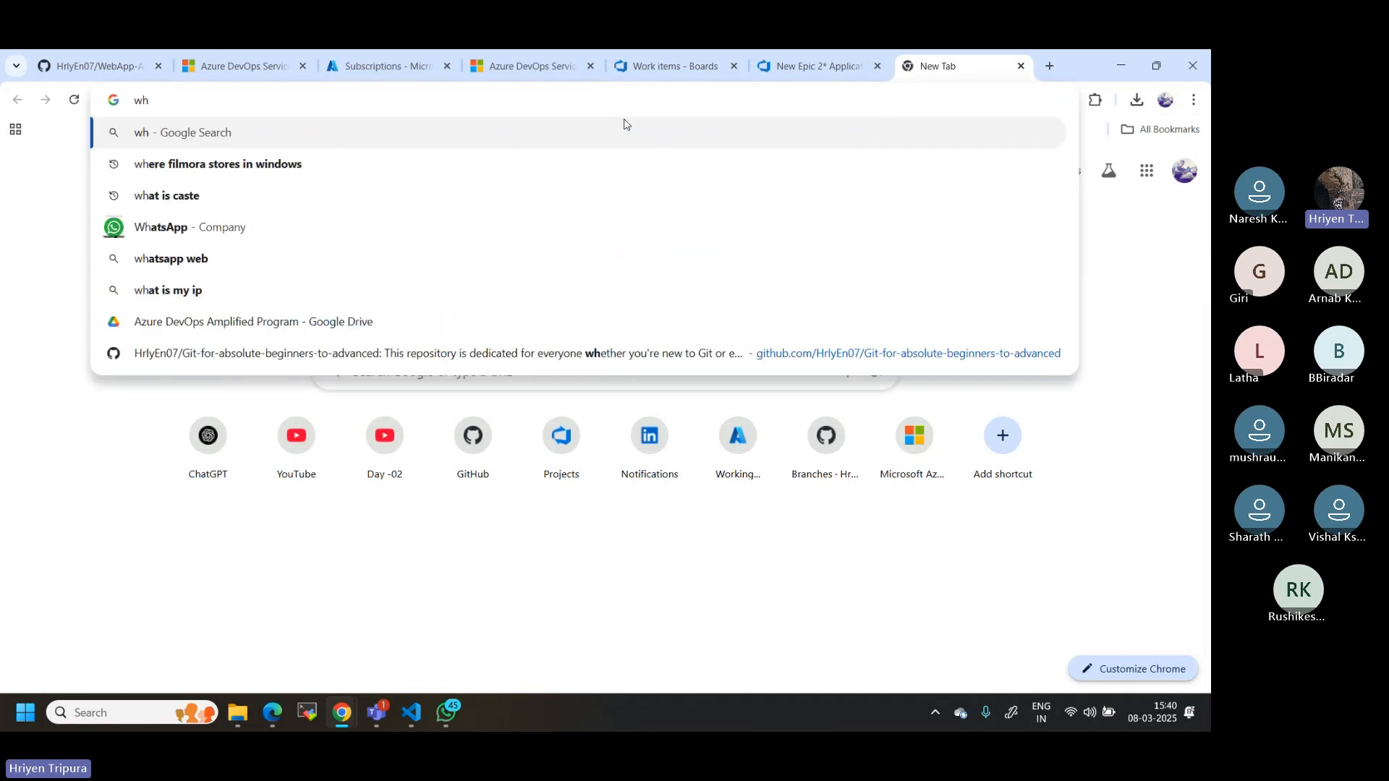
pyautogui.write('ich is ep')
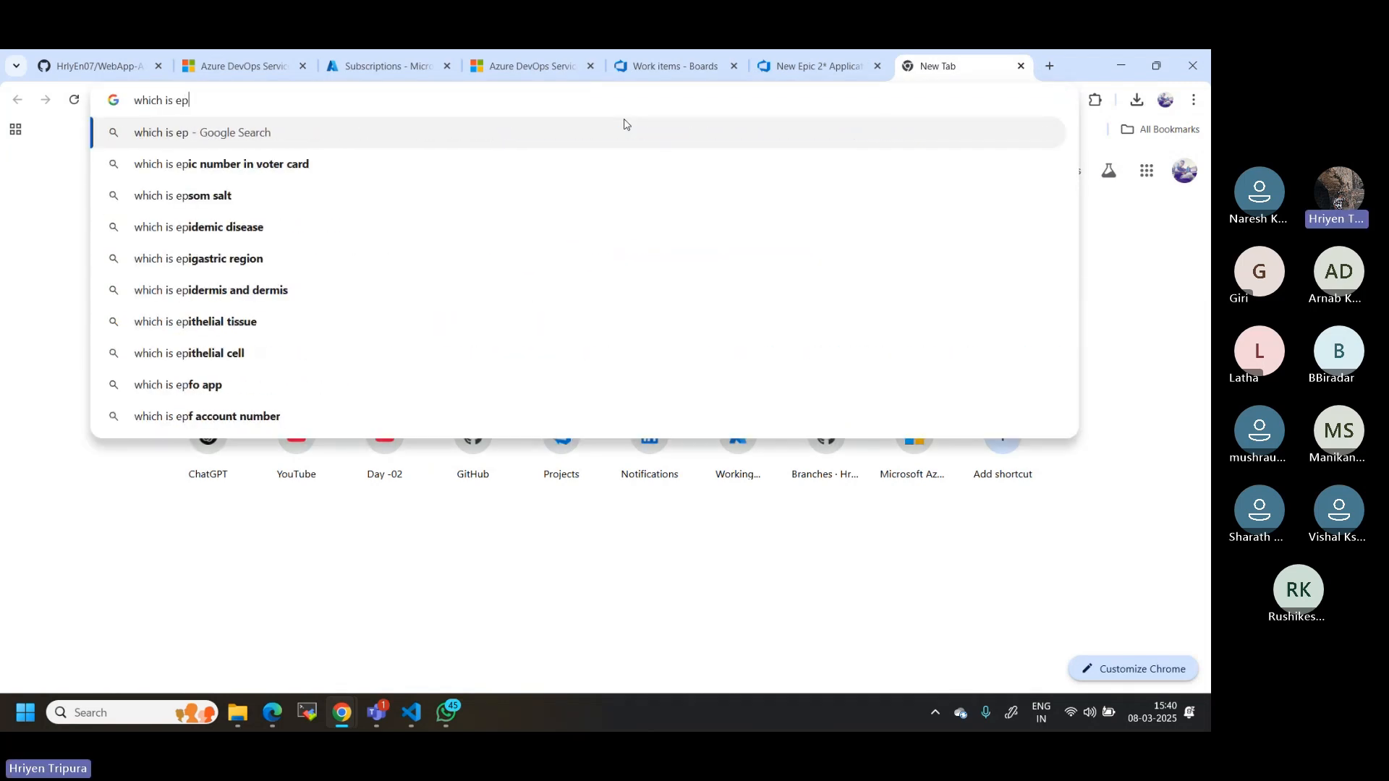
pyautogui.write('ic in ')
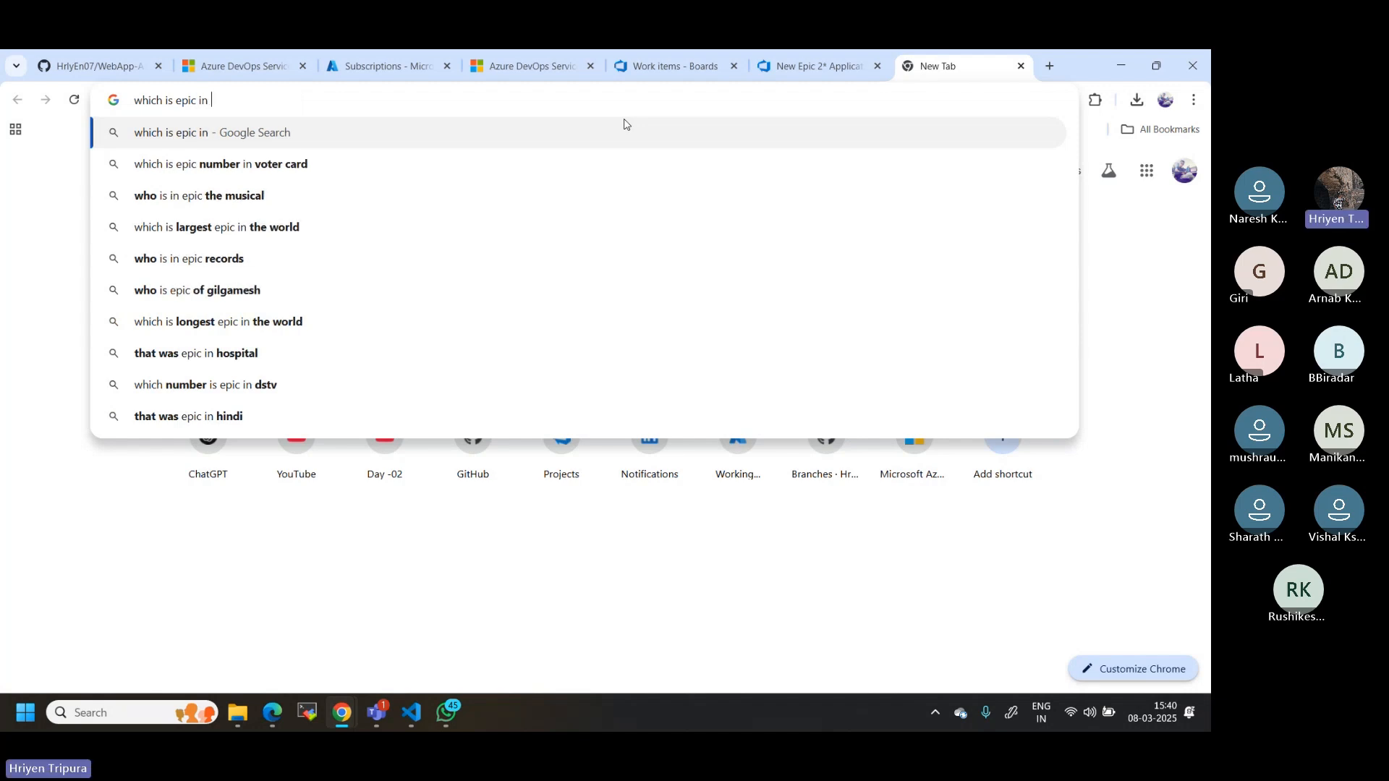
pyautogui.write('ajile')
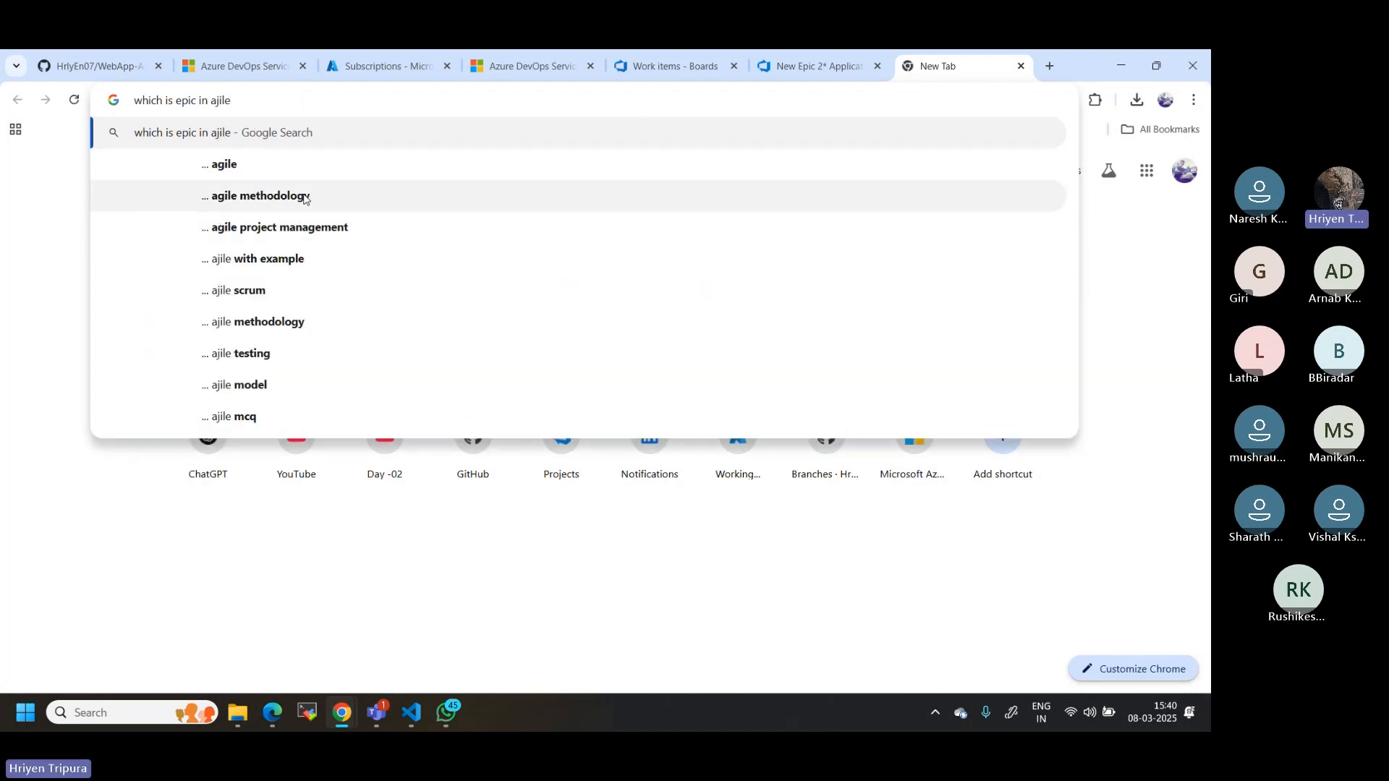
pyautogui.click(304, 197)
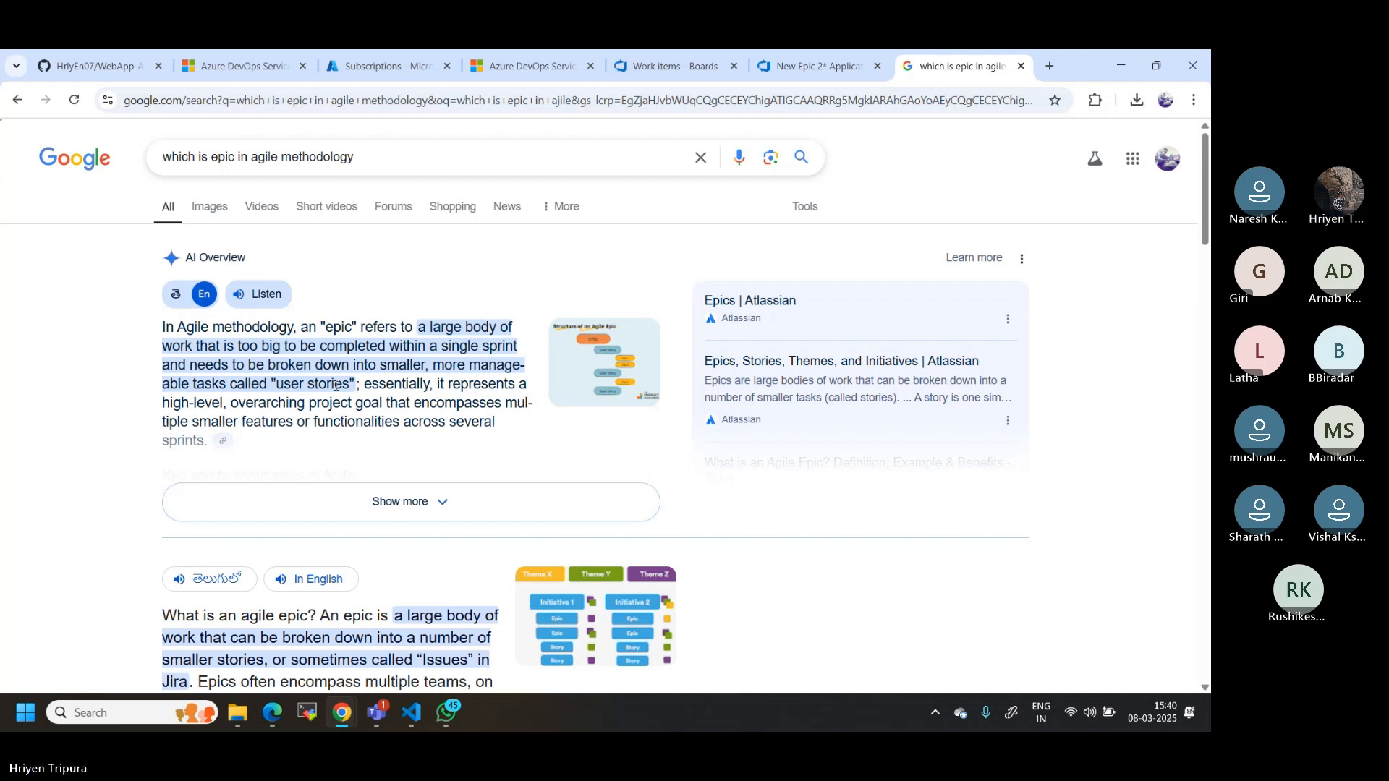
pyautogui.moveTo(245, 385); pyautogui.dragTo(312, 386)
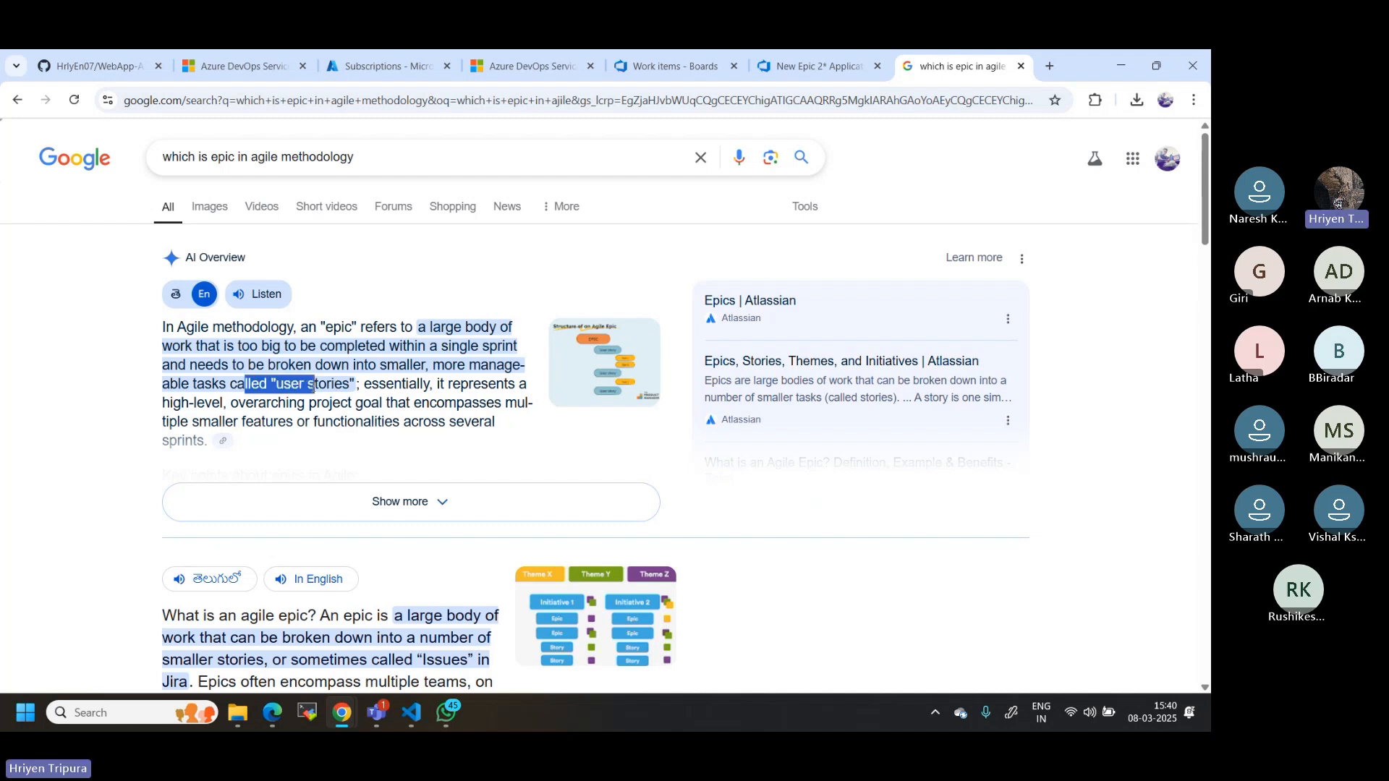
pyautogui.click(313, 387)
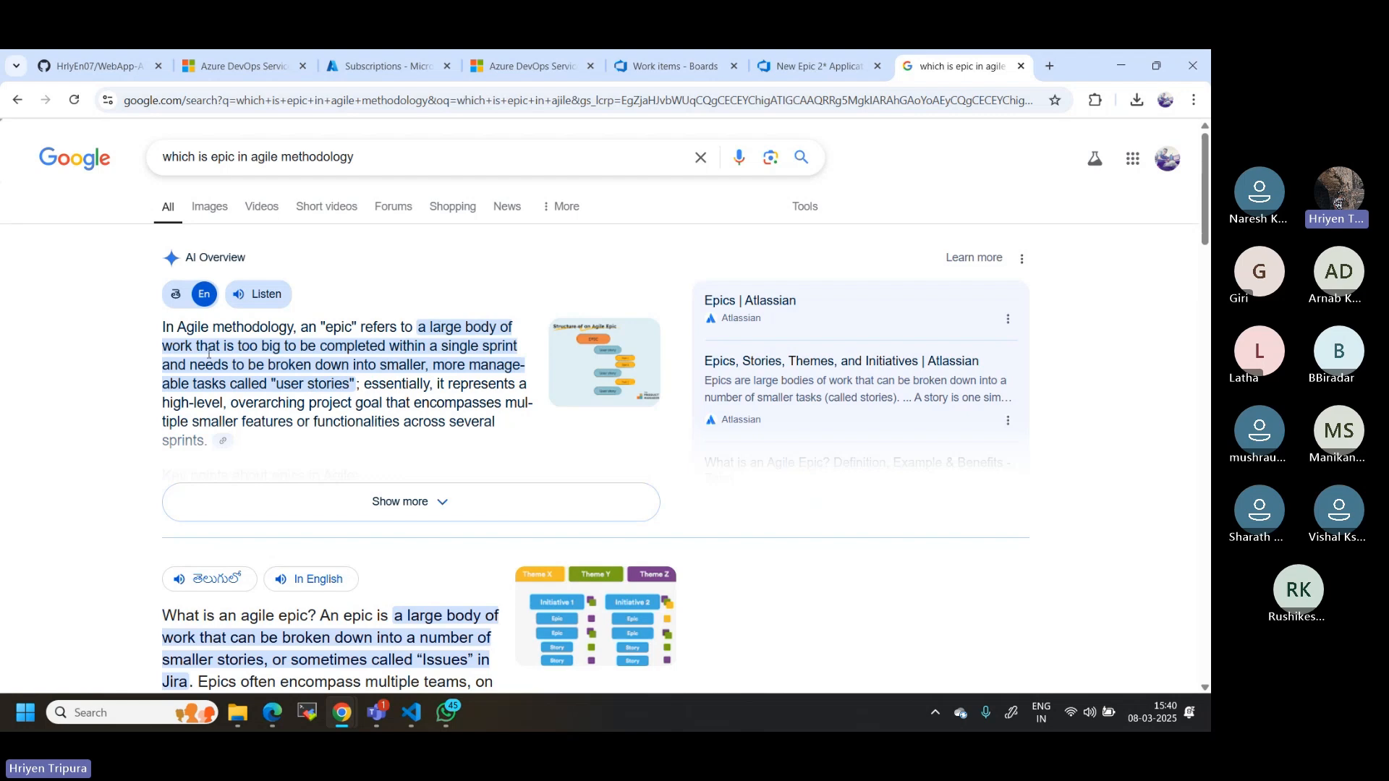
pyautogui.click(800, 66)
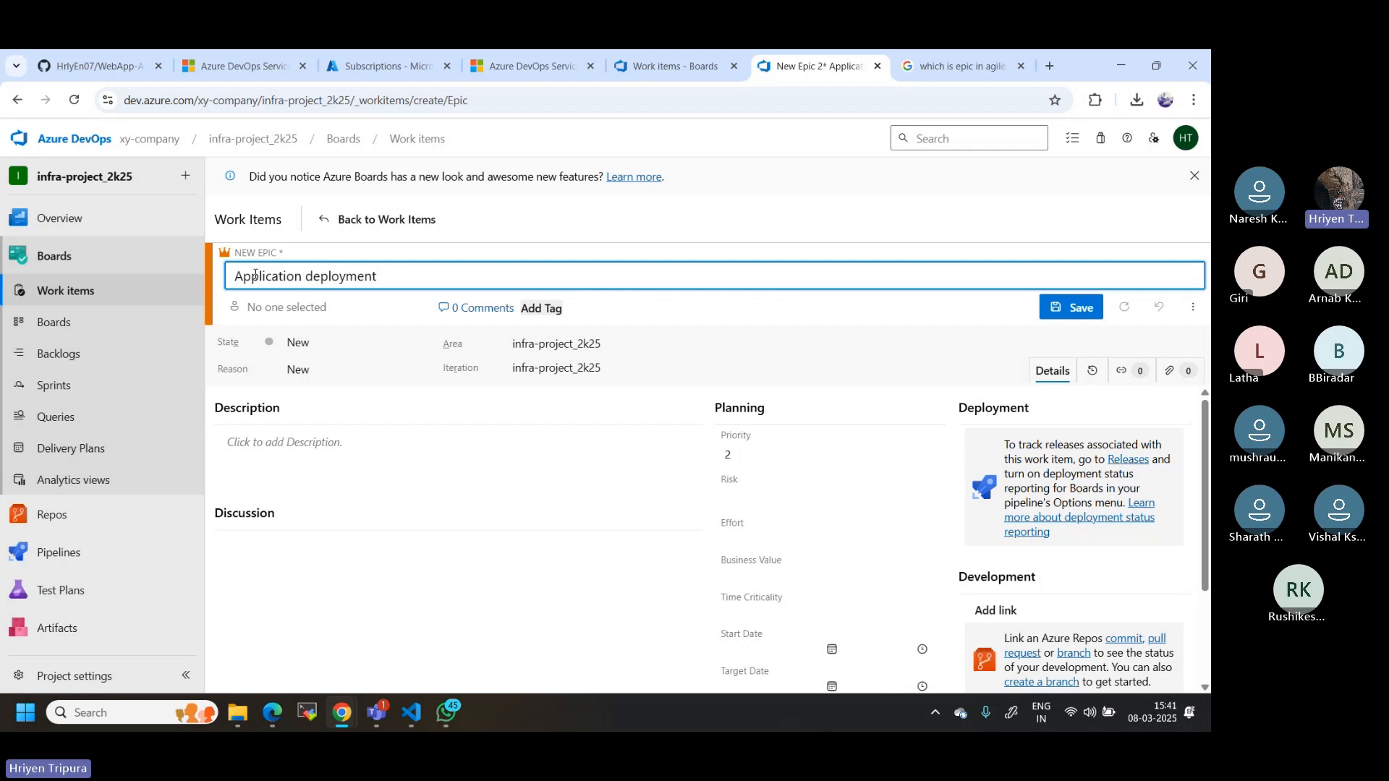
pyautogui.click(323, 304)
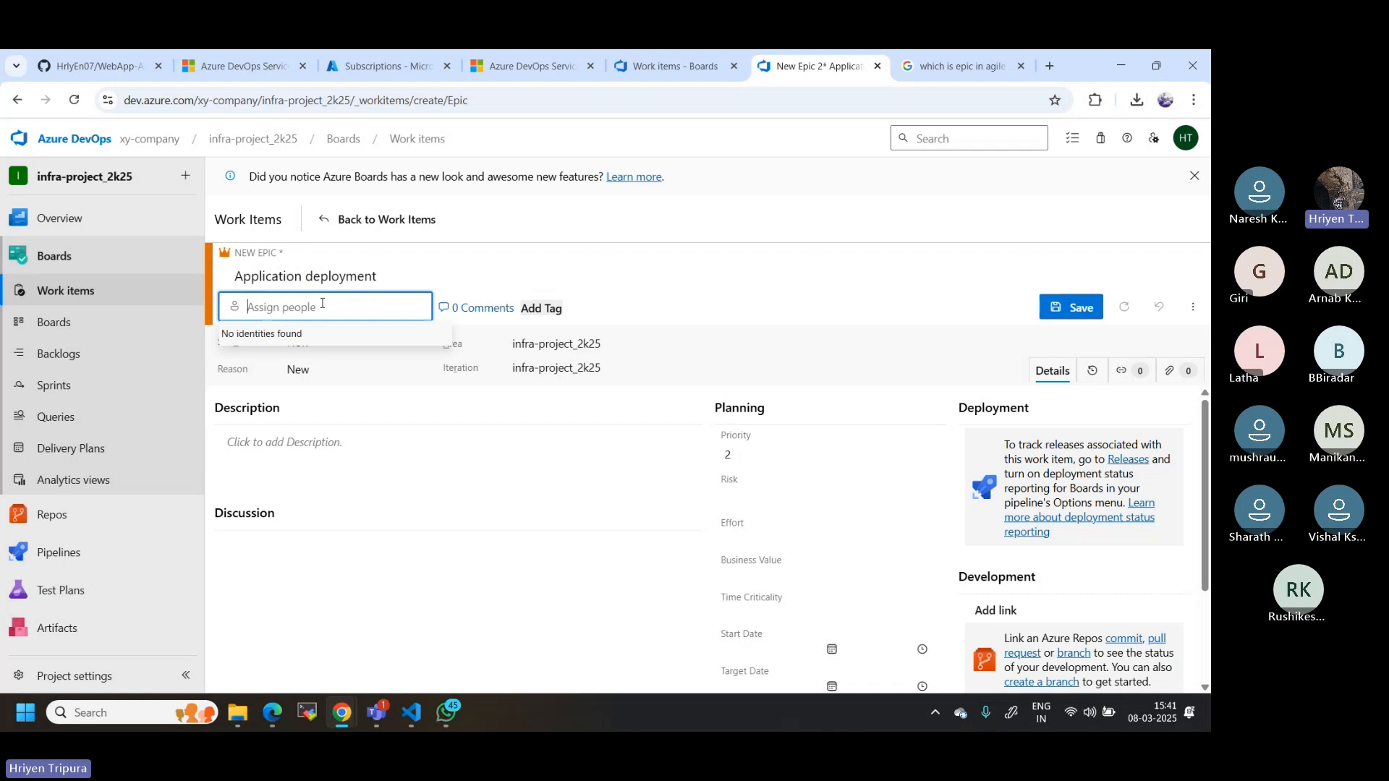
pyautogui.click(287, 283)
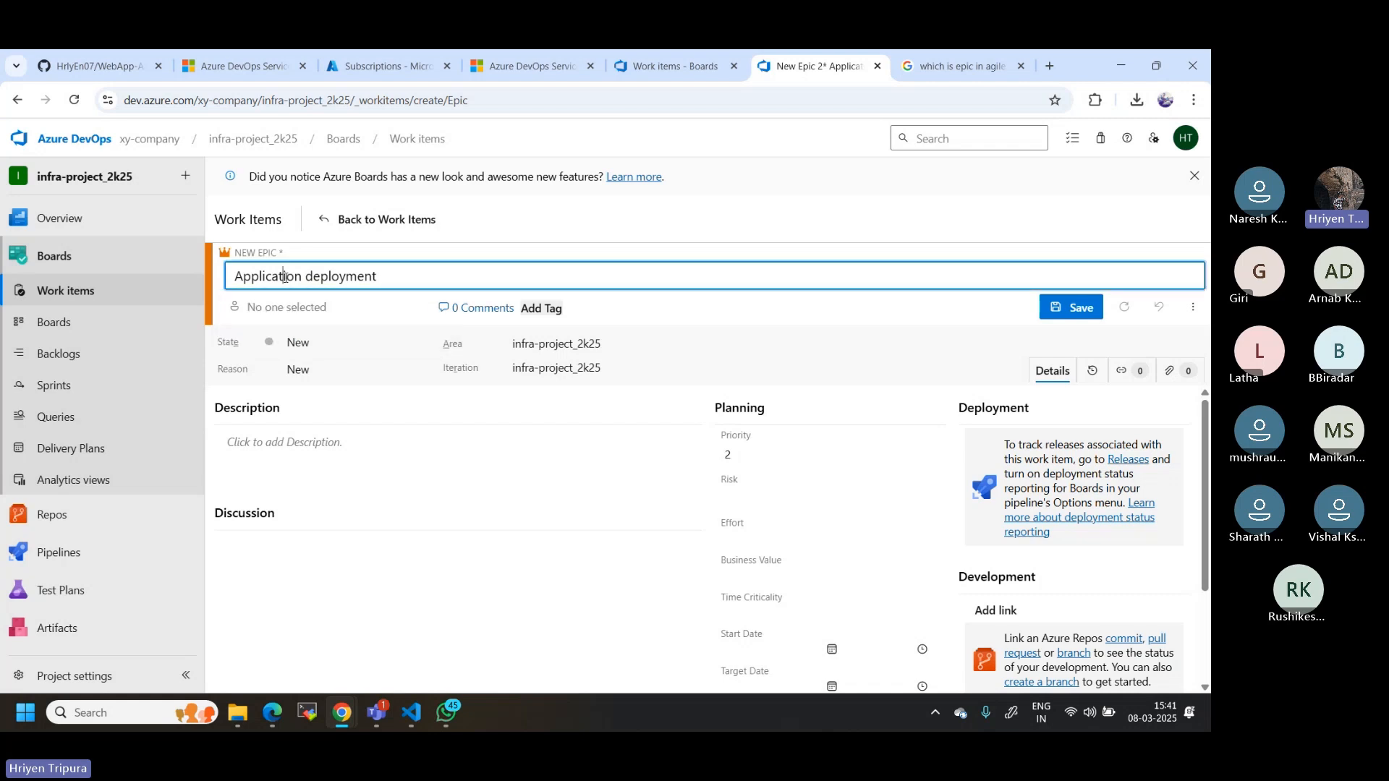
pyautogui.click(333, 308)
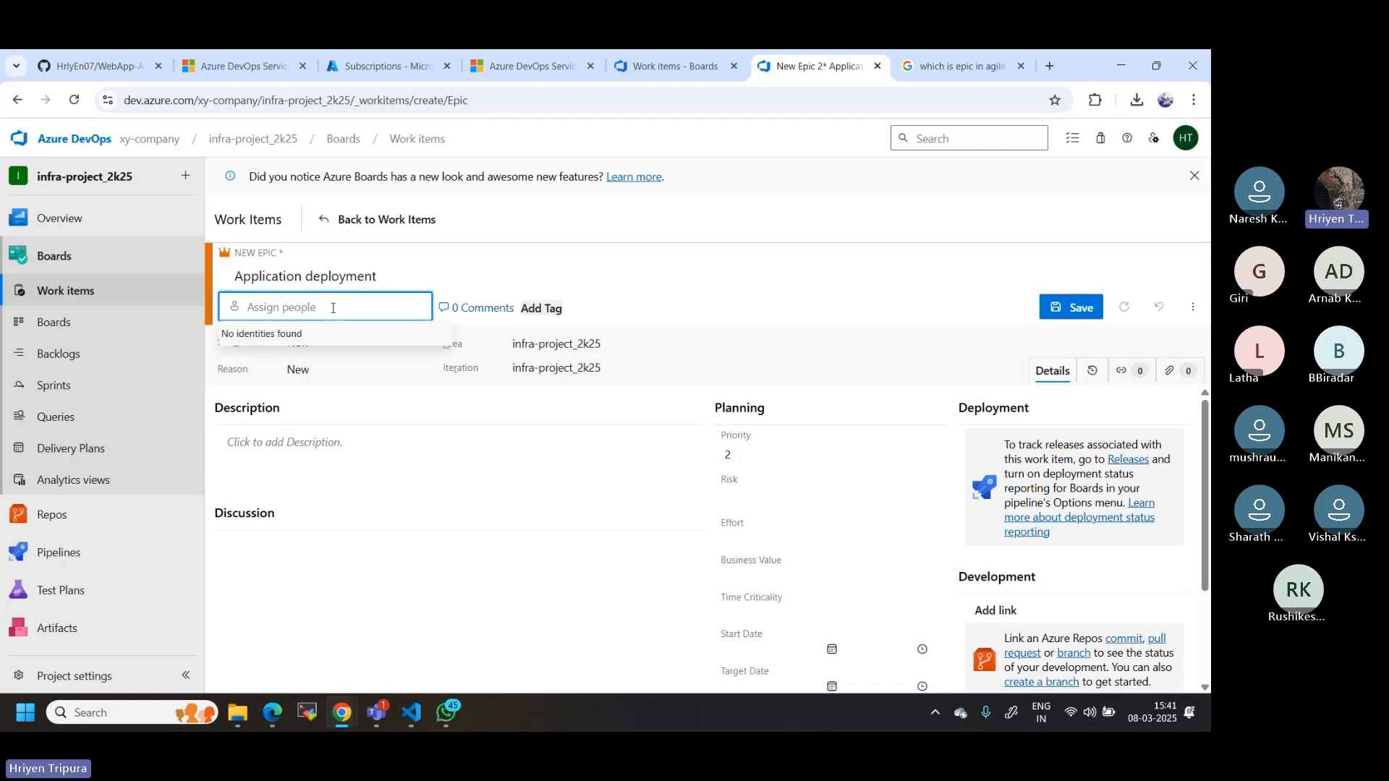
pyautogui.write('hriyen')
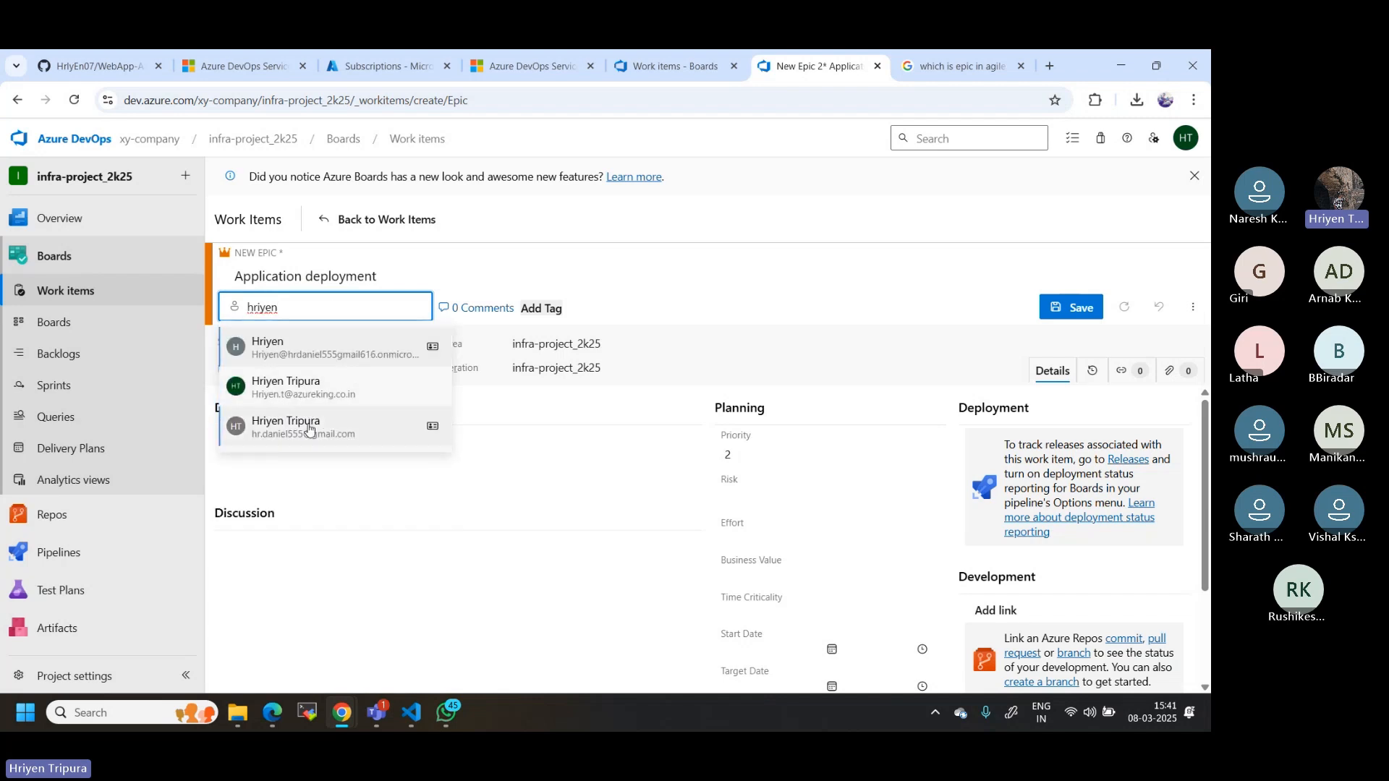
pyautogui.click(295, 353)
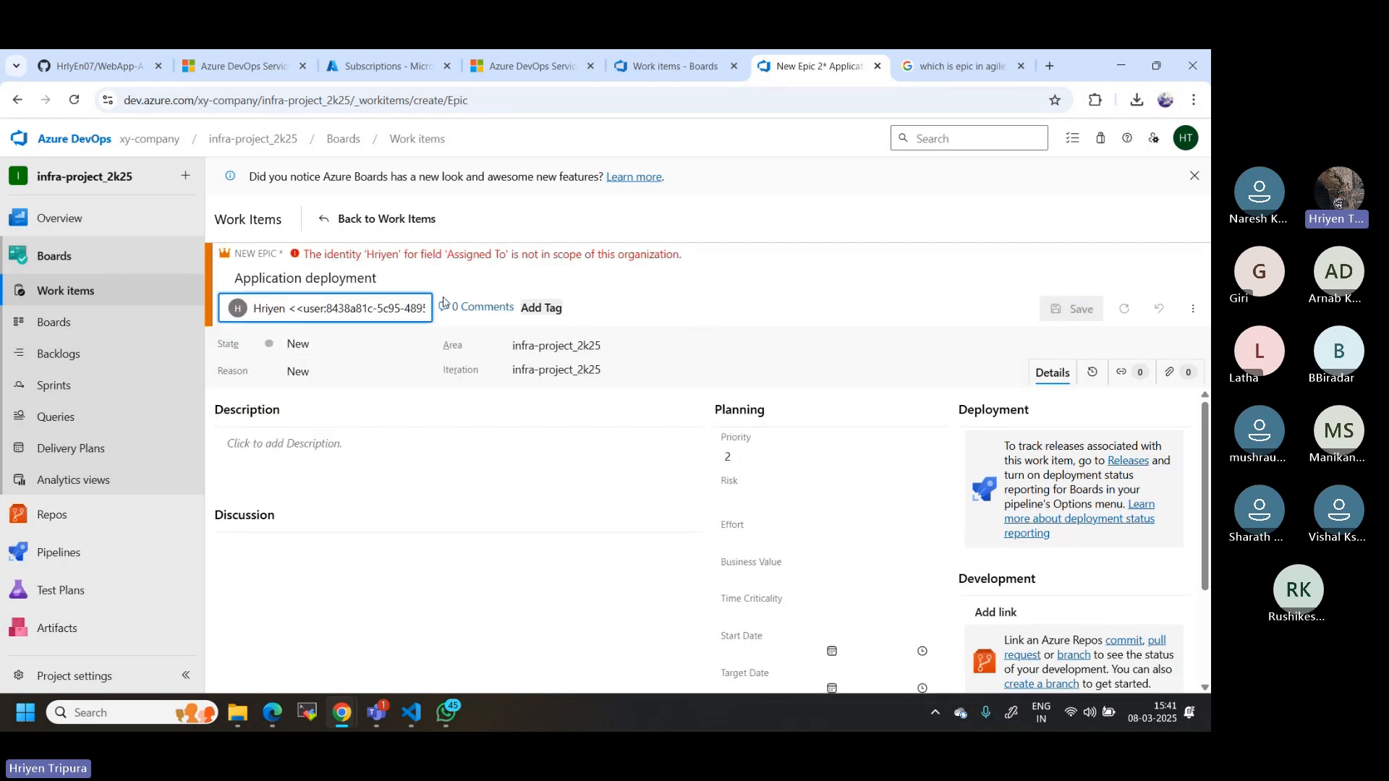
pyautogui.click(379, 307)
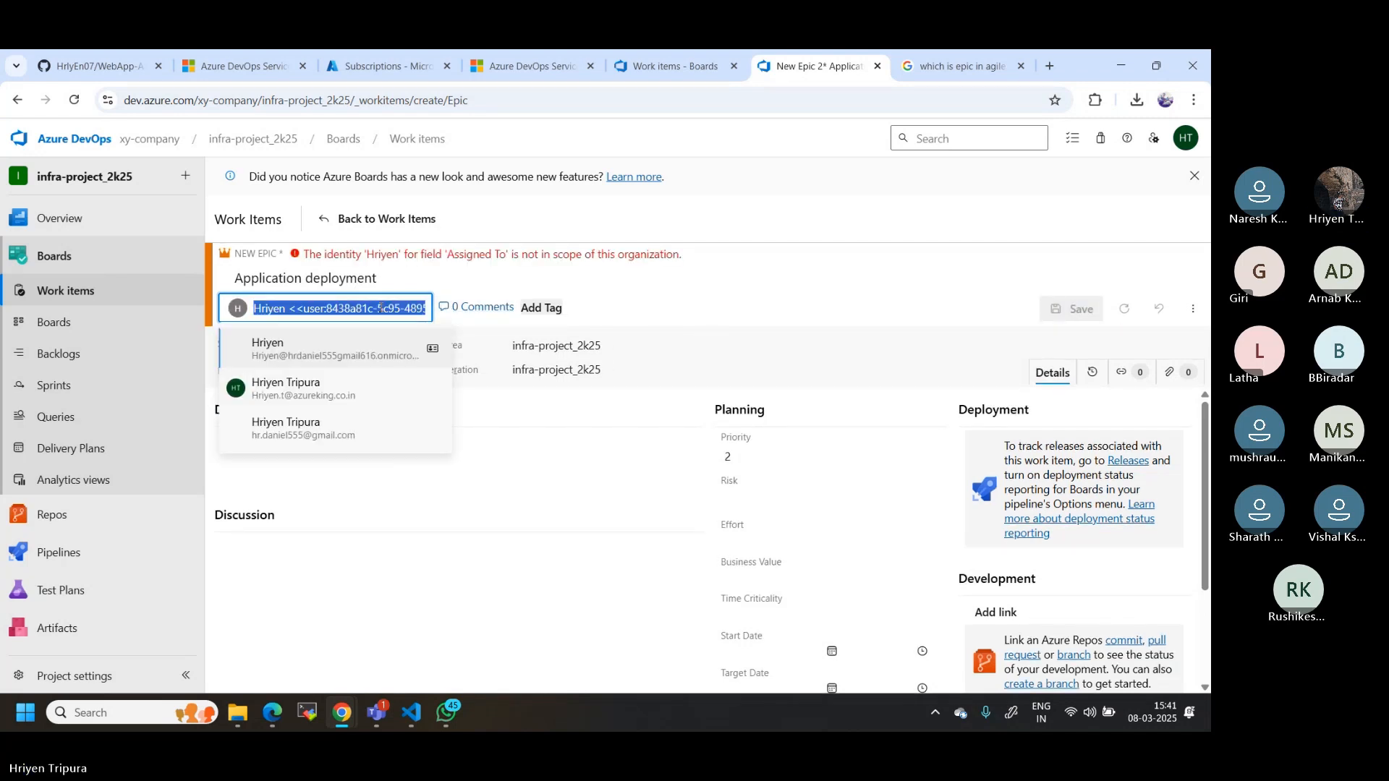
pyautogui.click(316, 395)
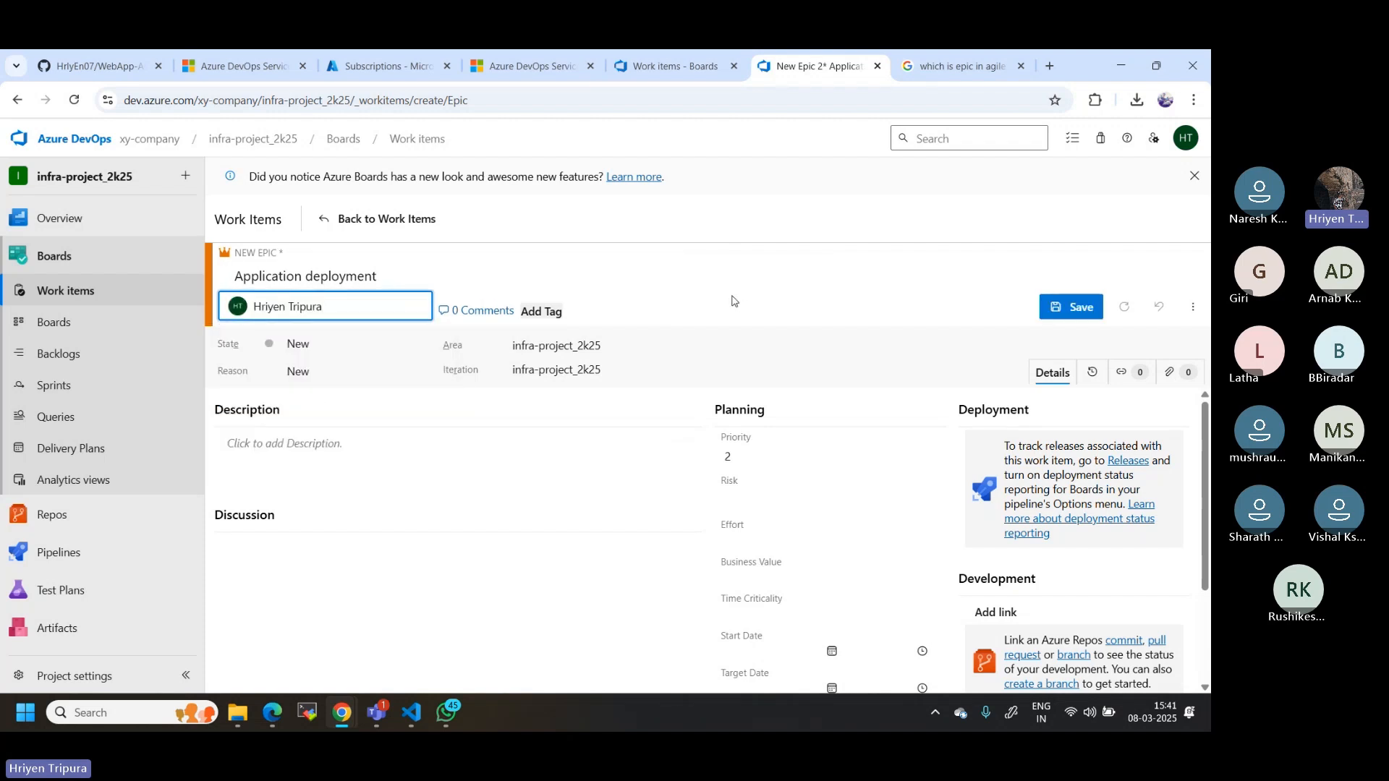
# Save the Application deployment epic so it becomes Epic 1.
pyautogui.click(251, 455)
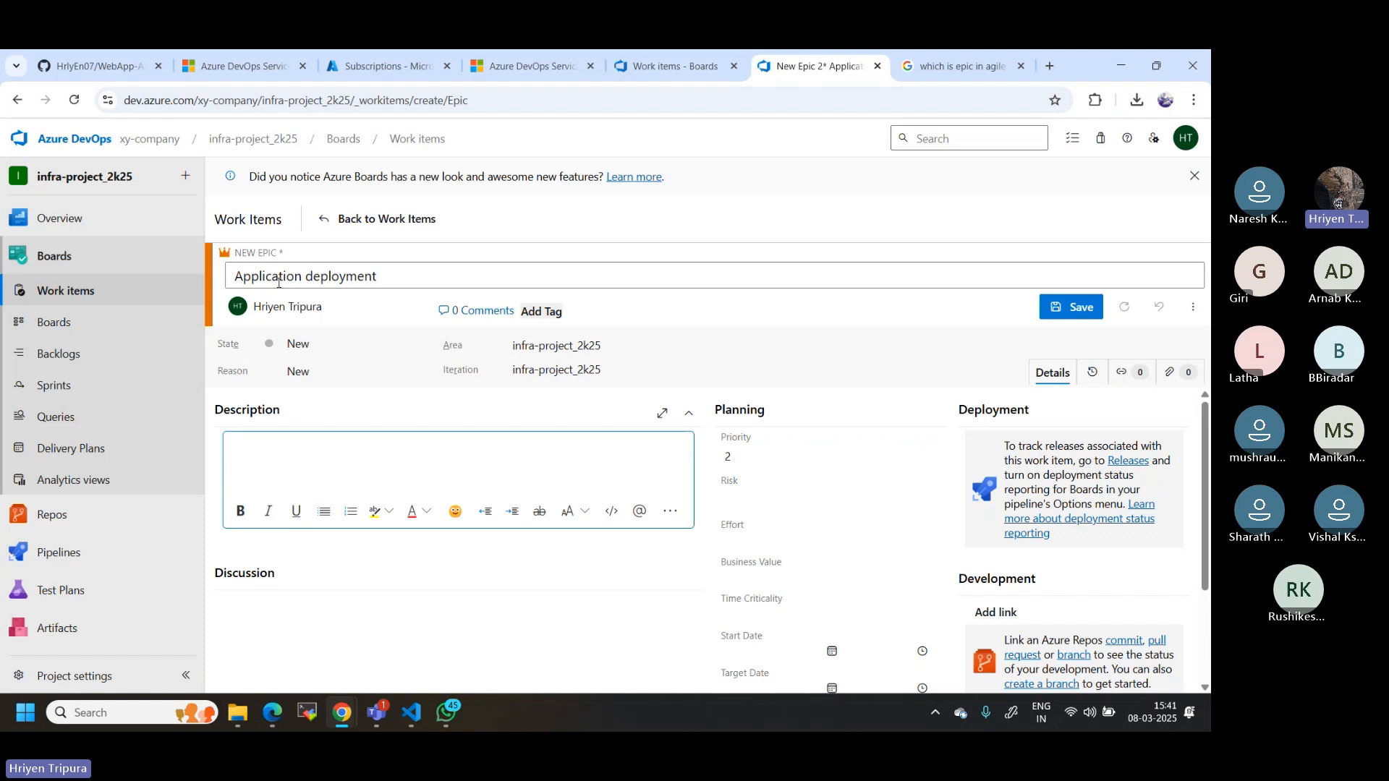
pyautogui.click(361, 279)
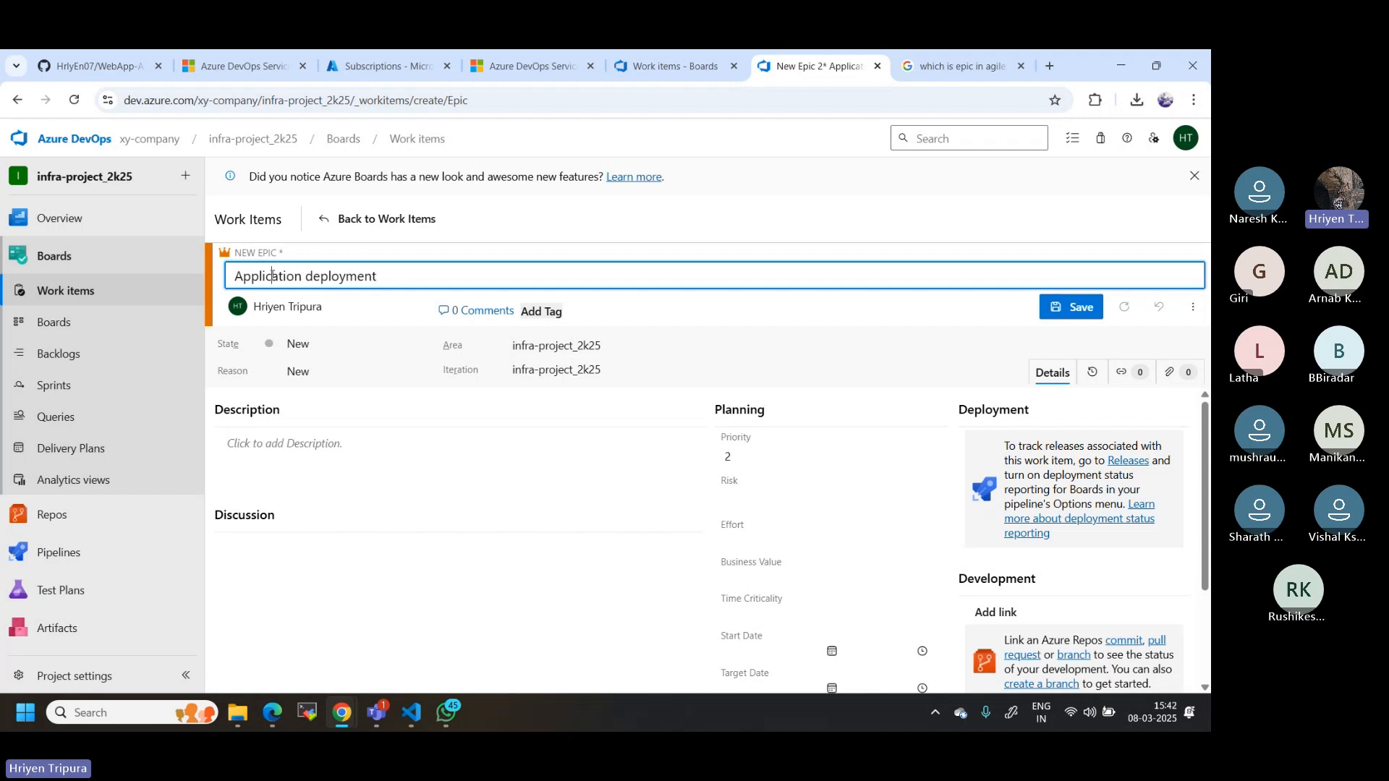
pyautogui.click(1076, 309)
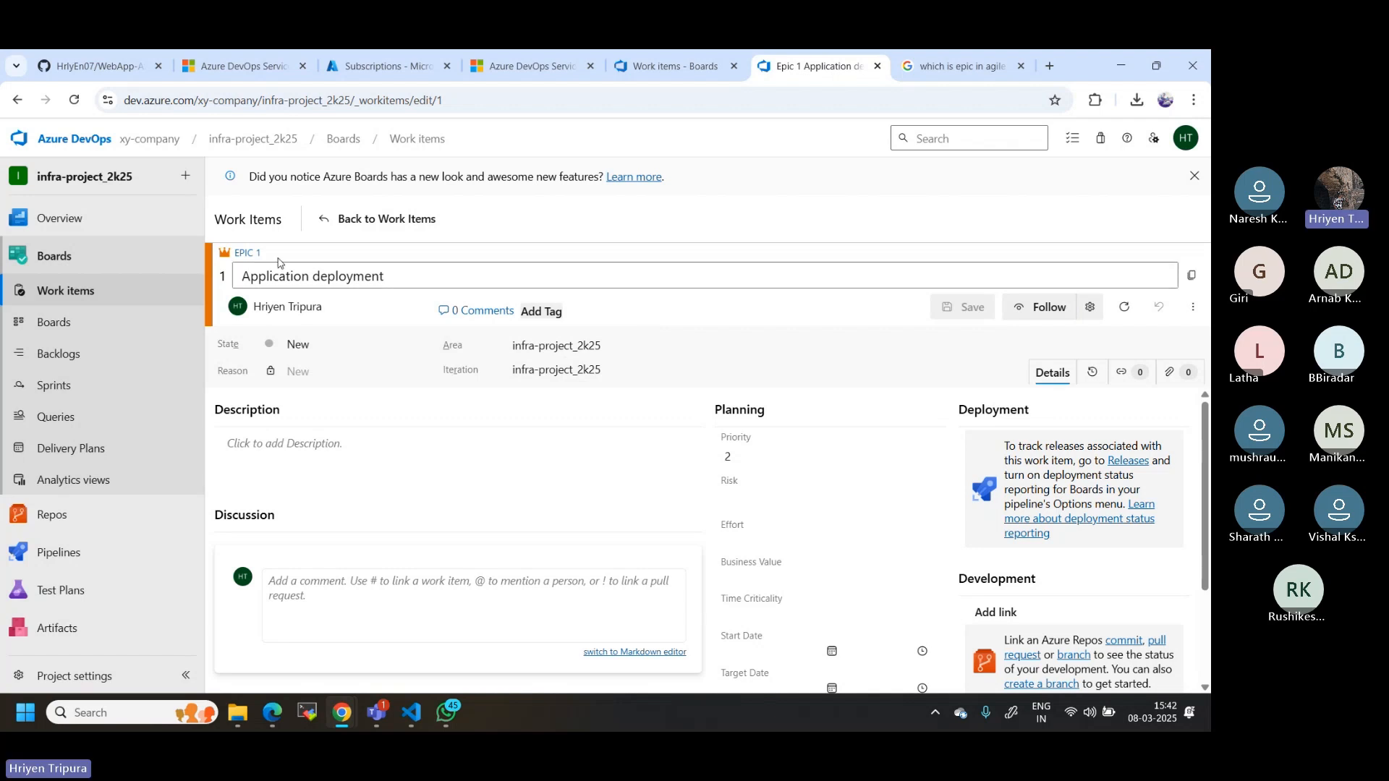
# Return to the Work items list and show the New Work Item type choices.
pyautogui.click(61, 330)
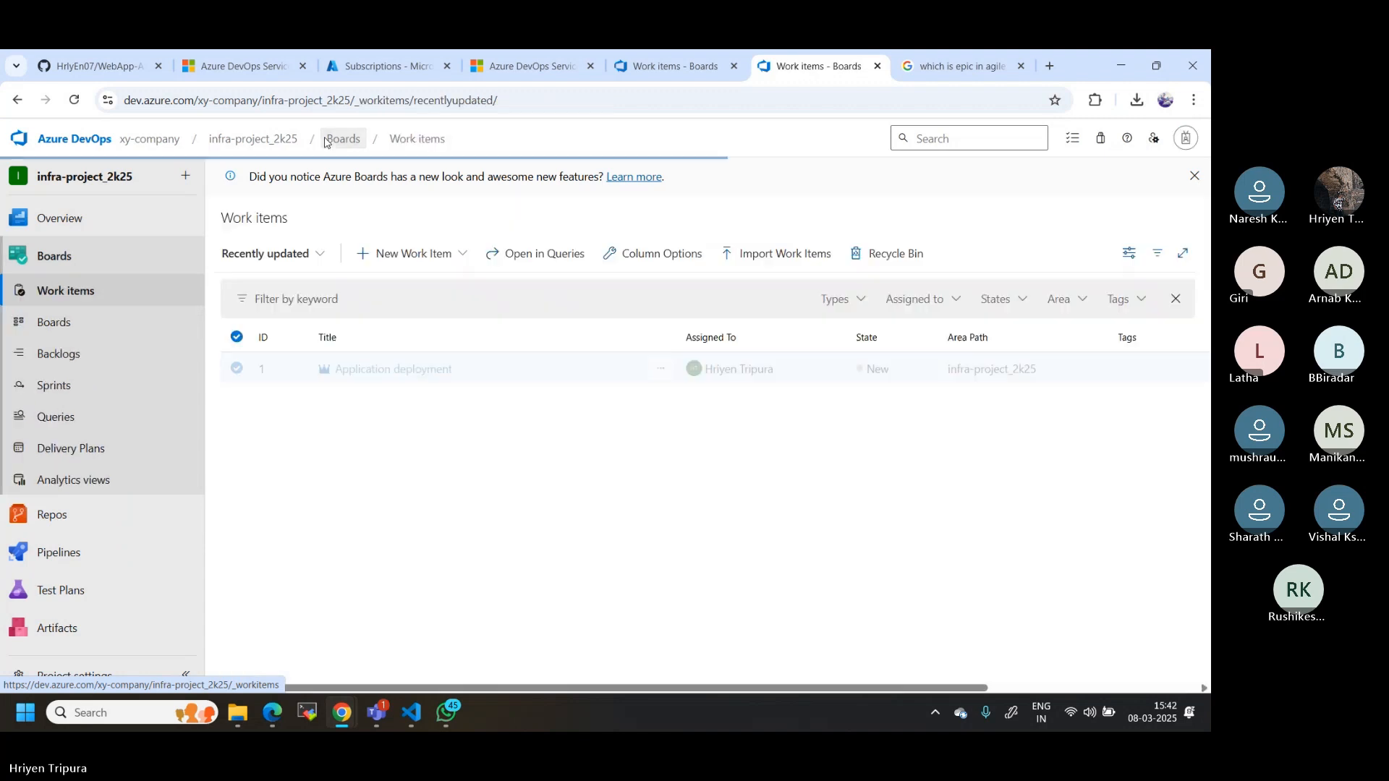
pyautogui.click(464, 252)
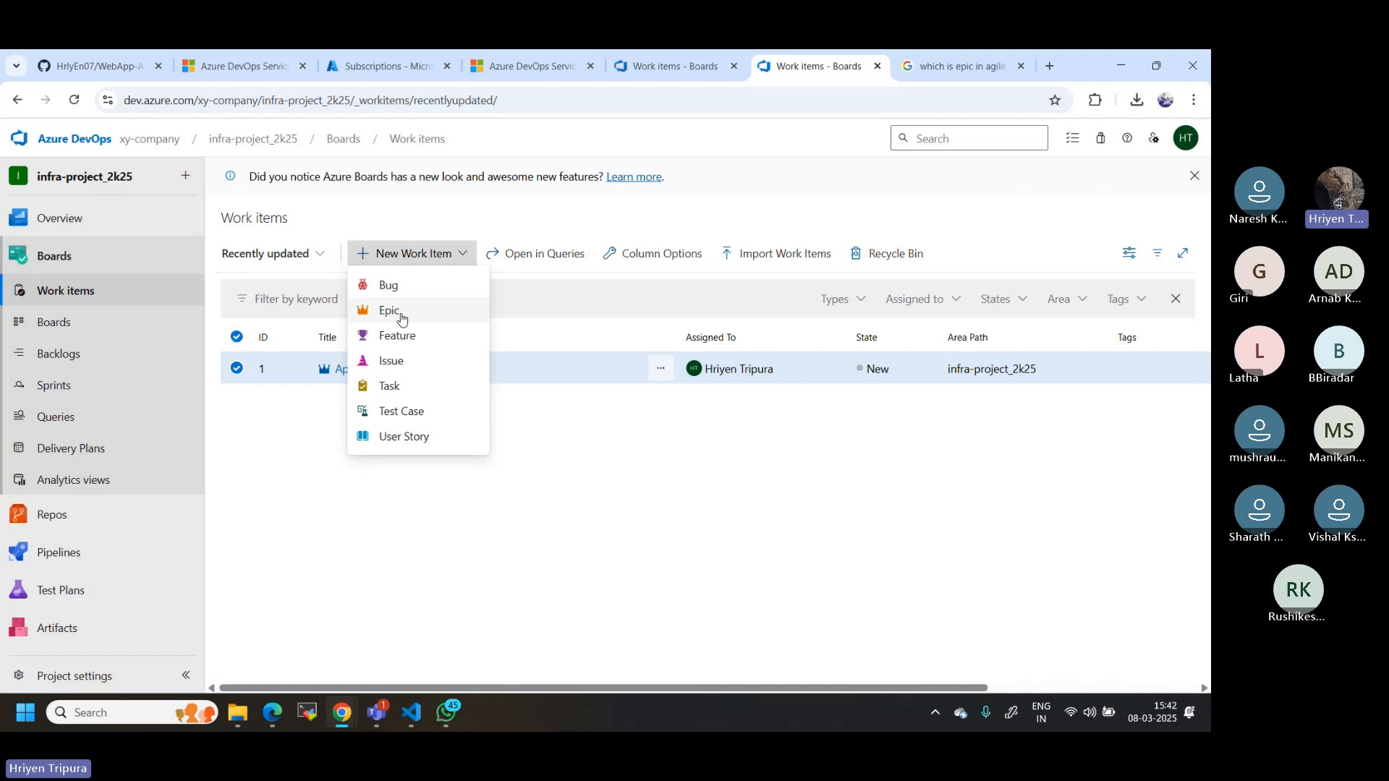
pyautogui.click(541, 552)
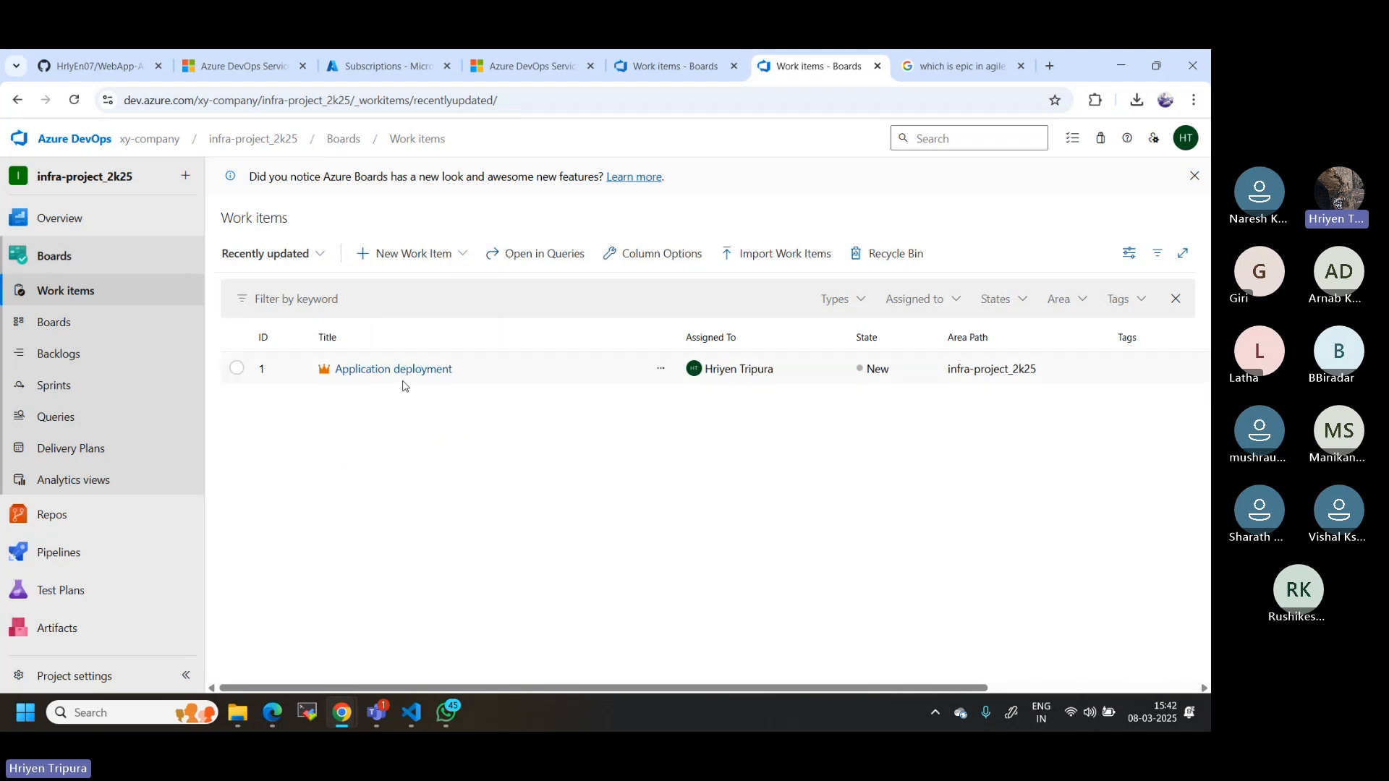
pyautogui.click(431, 262)
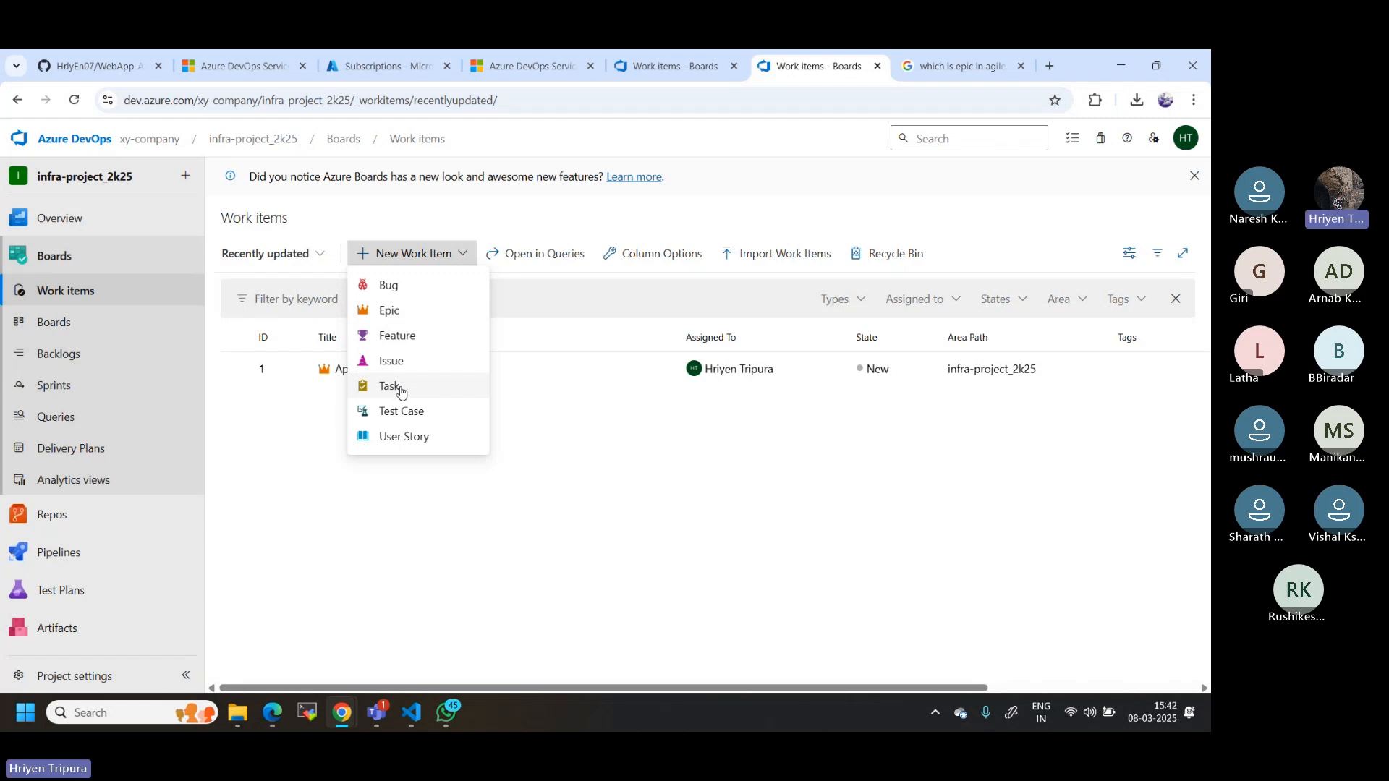
# Create a User Story titled 'Application deployment for dev environment'.
pyautogui.click(408, 437)
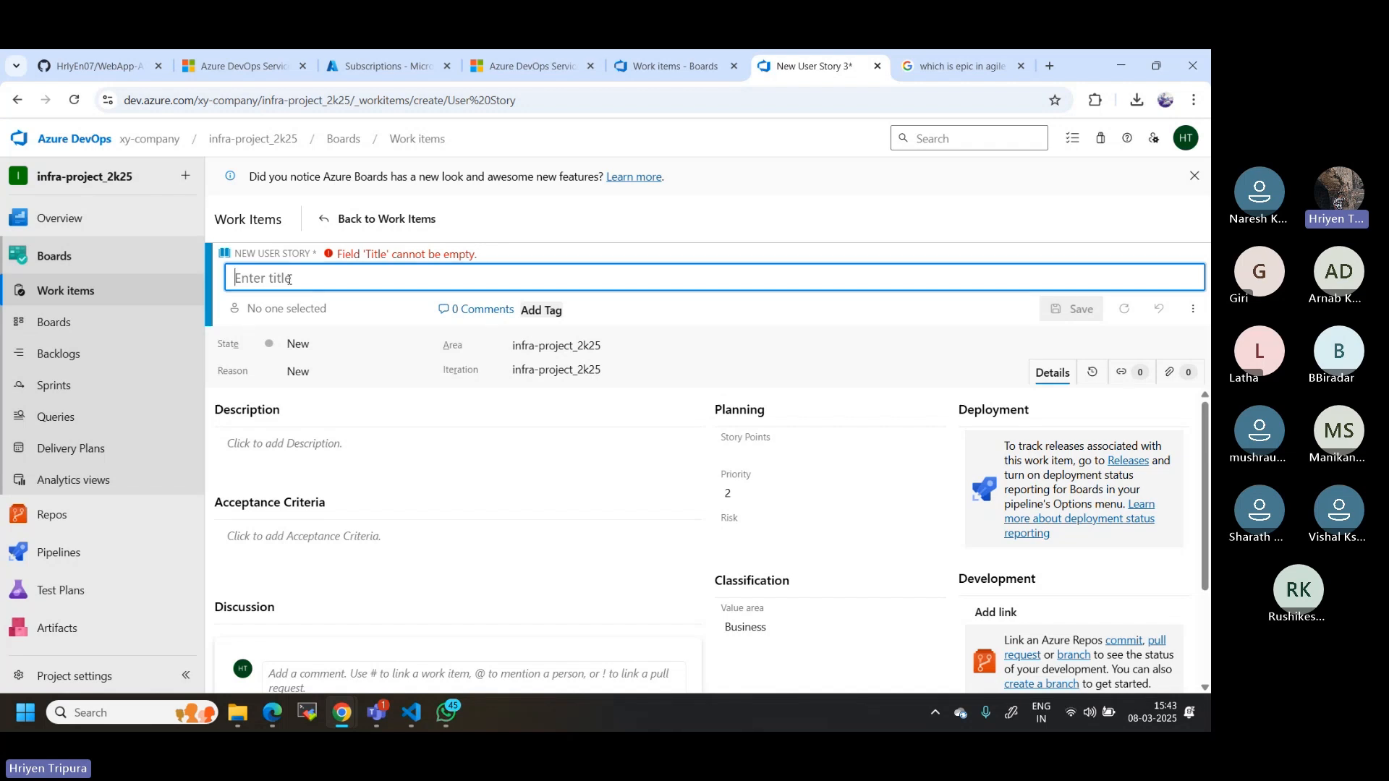
pyautogui.write('A')
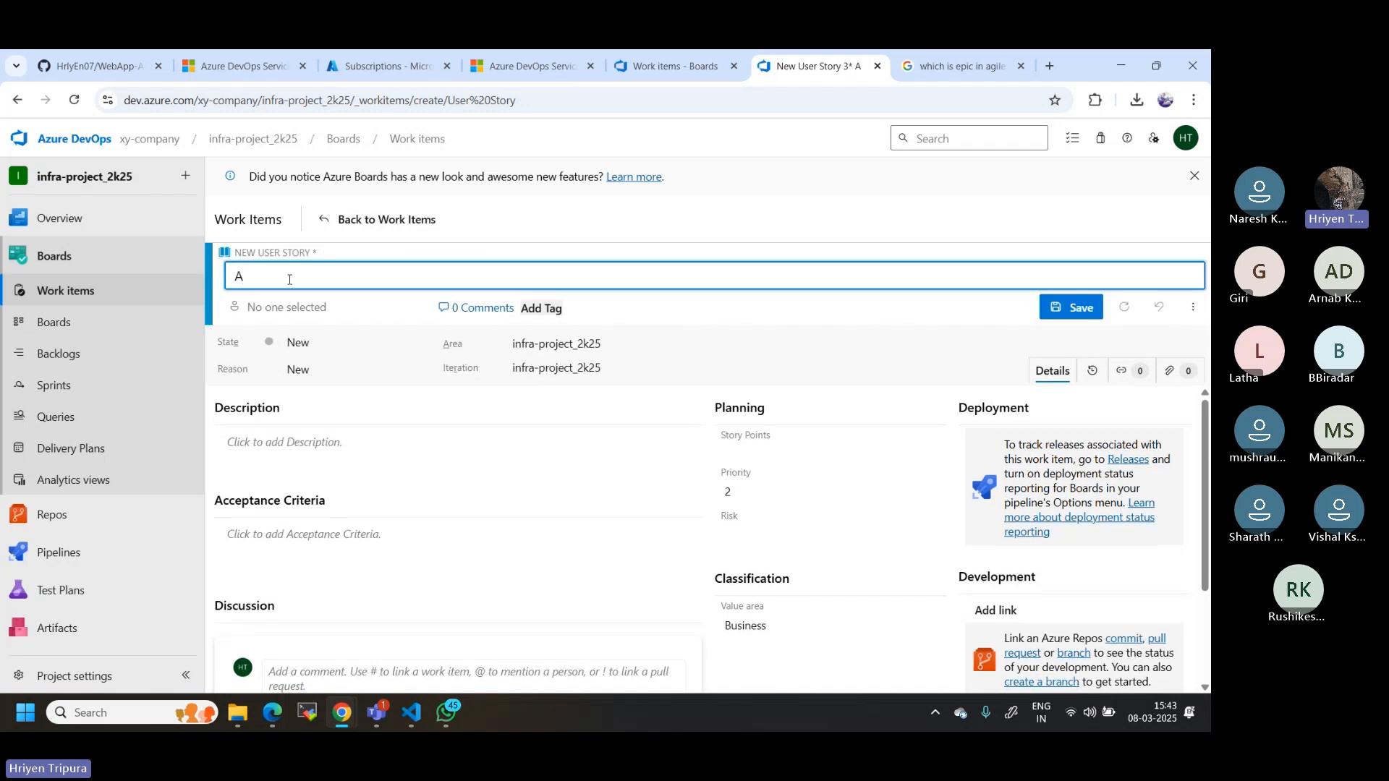
pyautogui.write('pp')
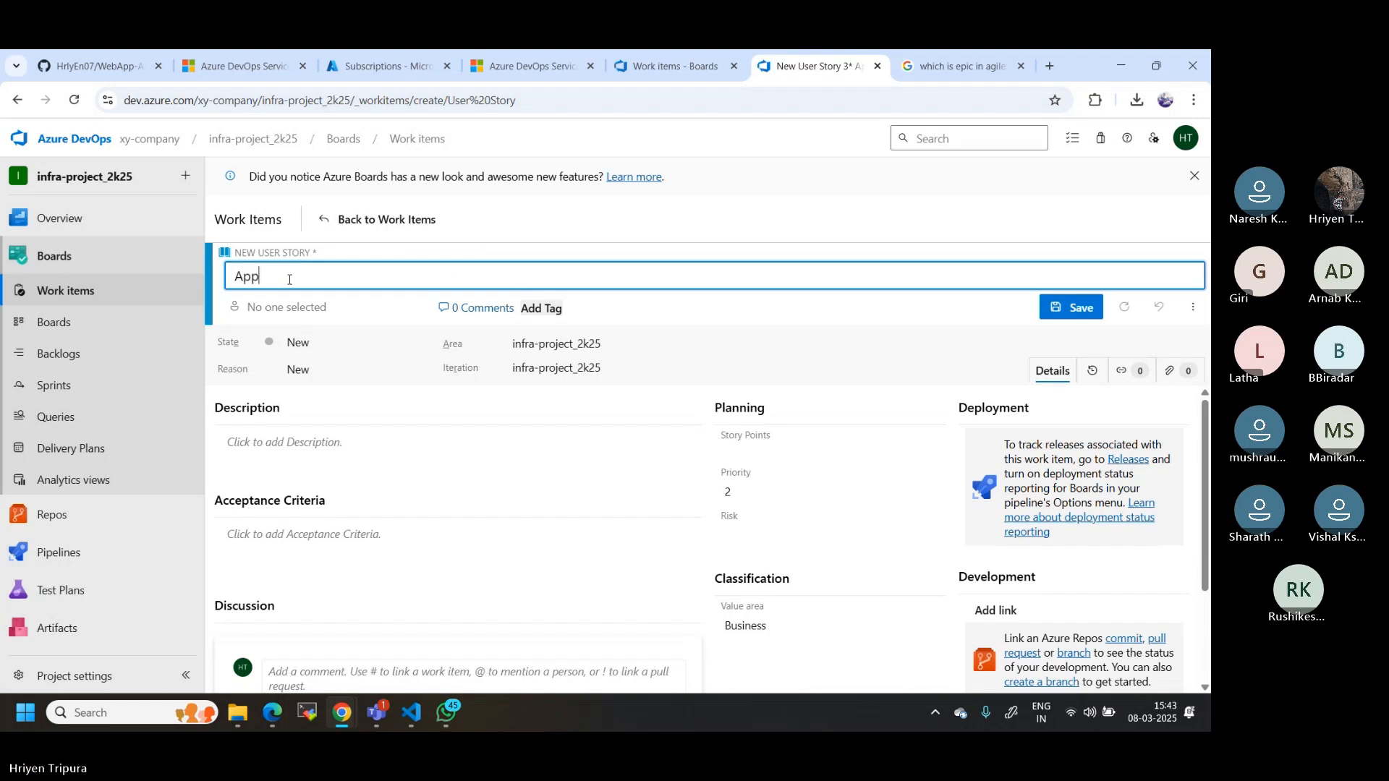
pyautogui.write('lication deployment')
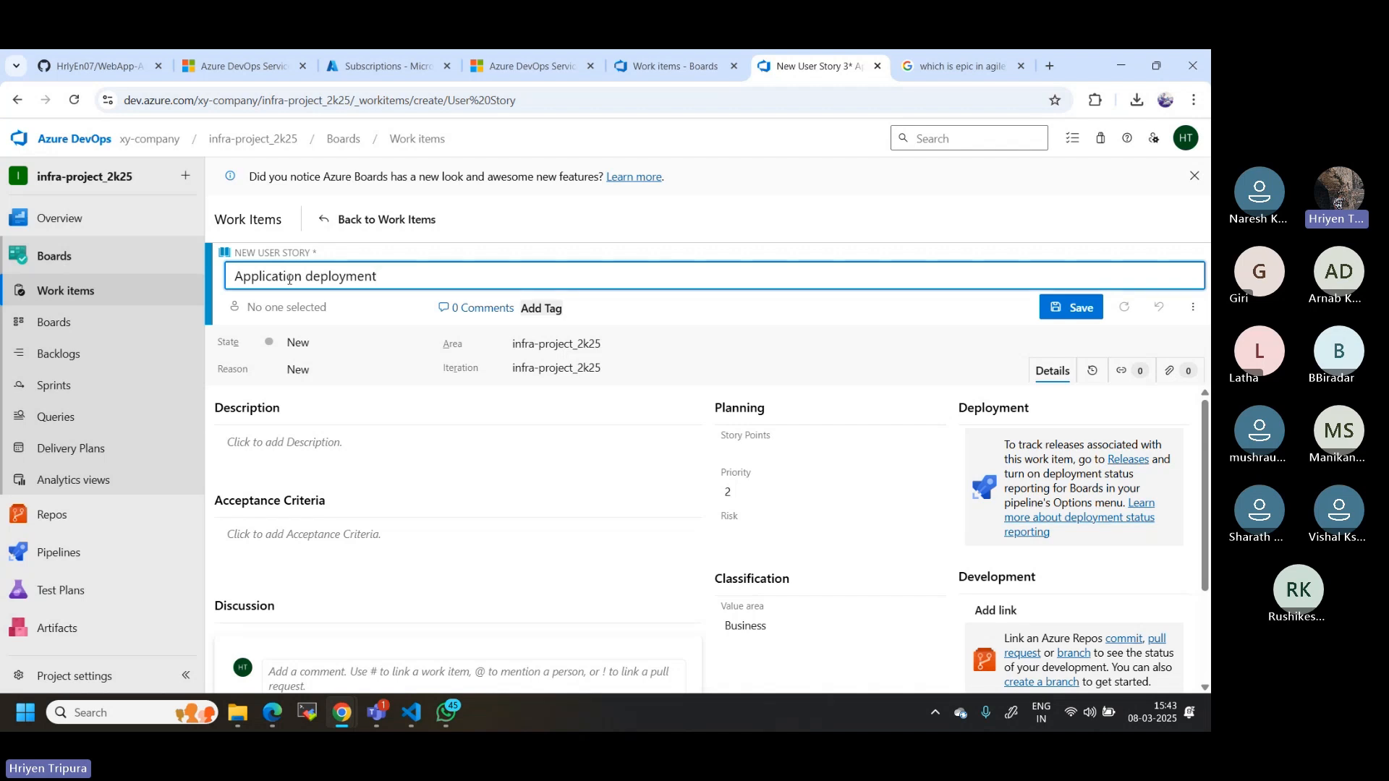
pyautogui.write('for')
pyautogui.write('dev en')
pyautogui.press('BackSpace')
pyautogui.write('nviron')
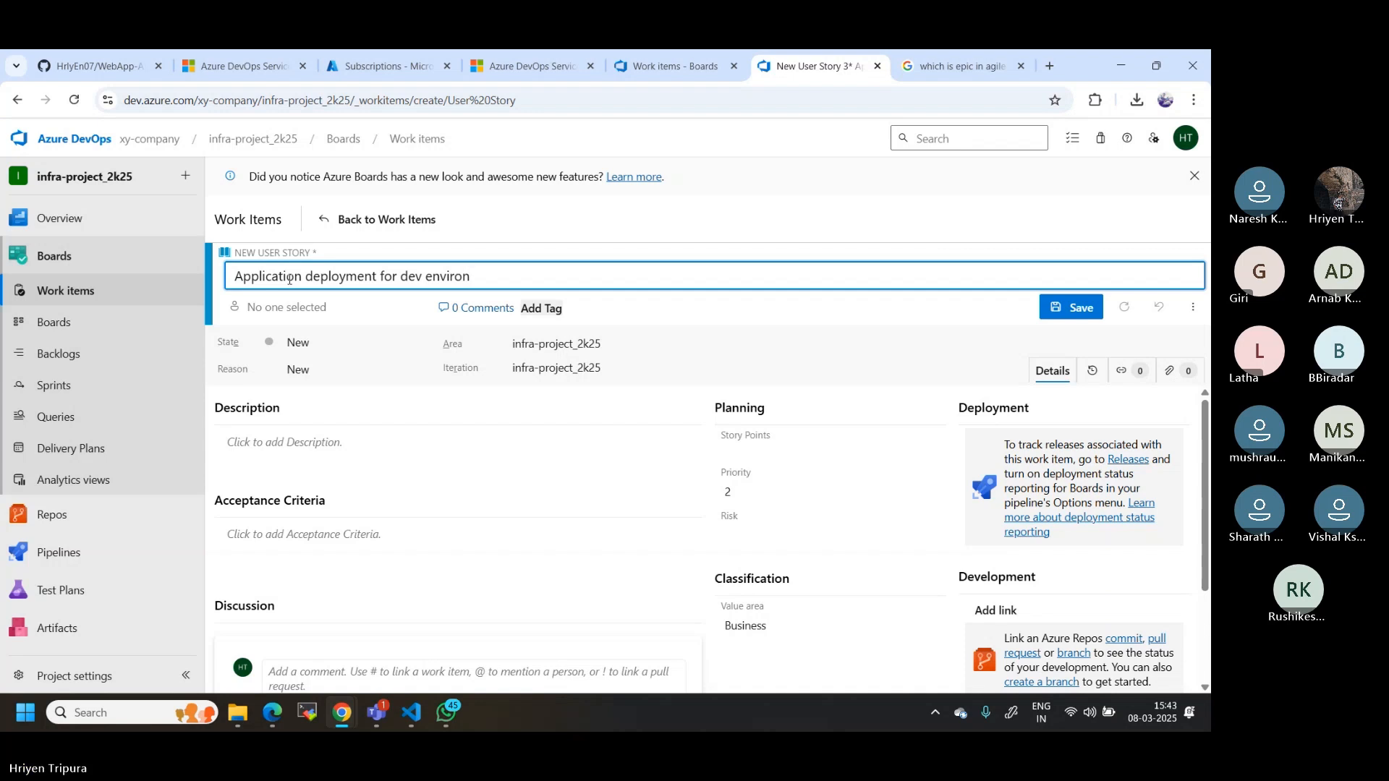
pyautogui.write('ment')
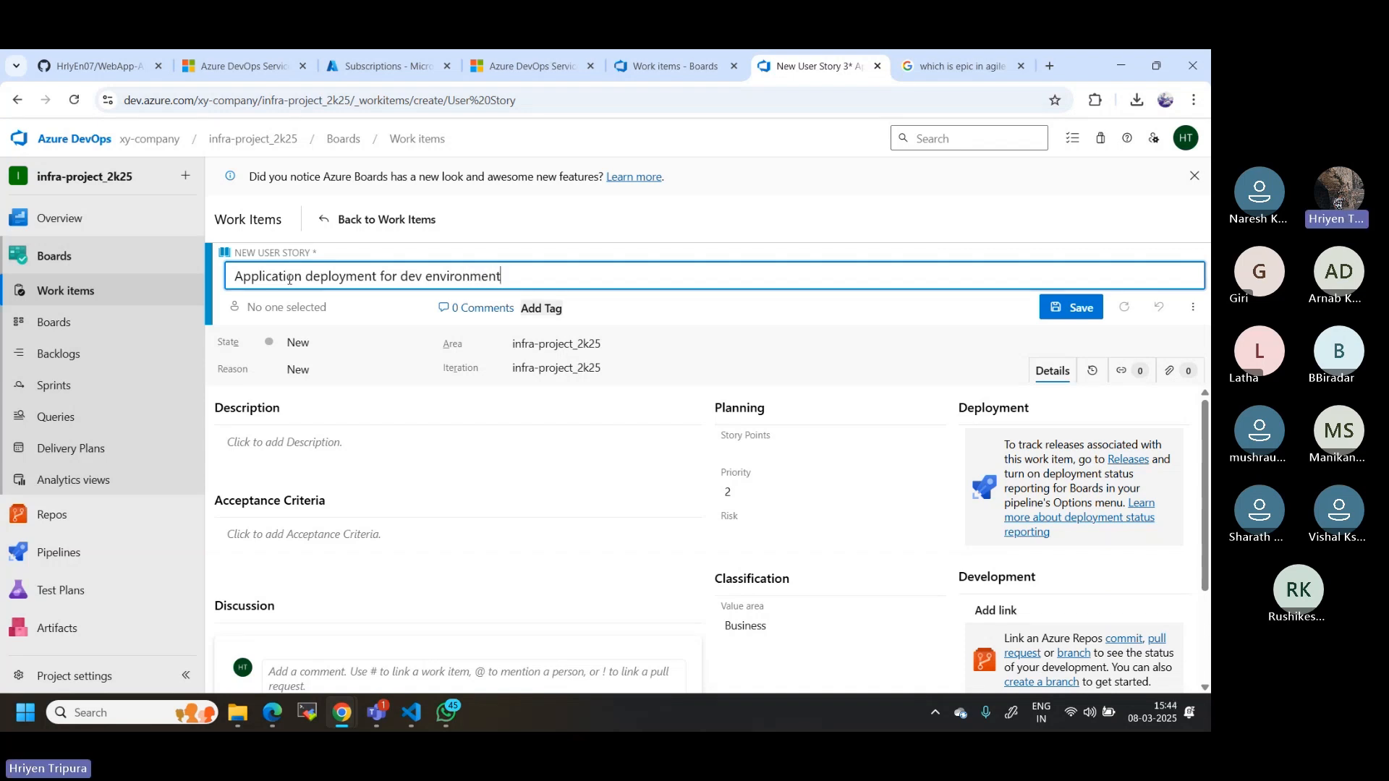
pyautogui.click(362, 443)
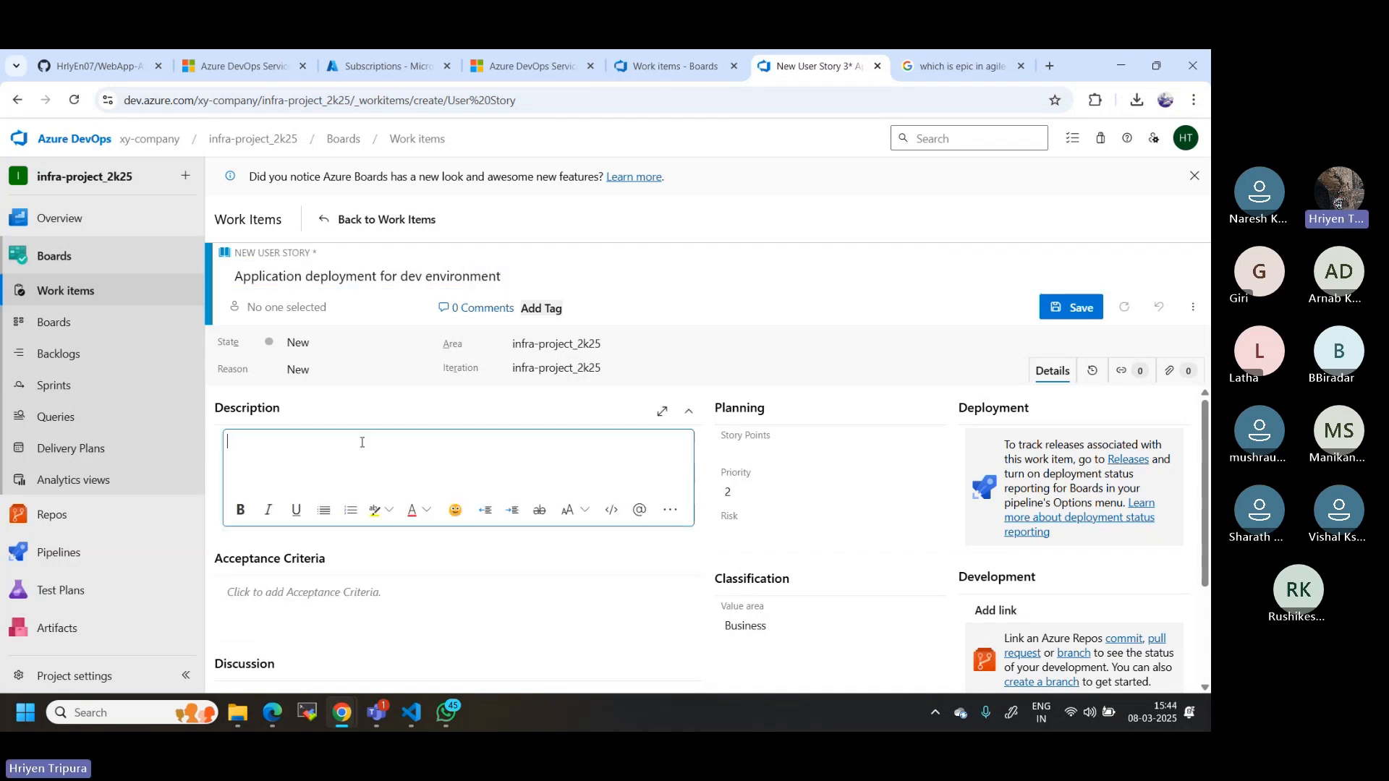
pyautogui.click(280, 276)
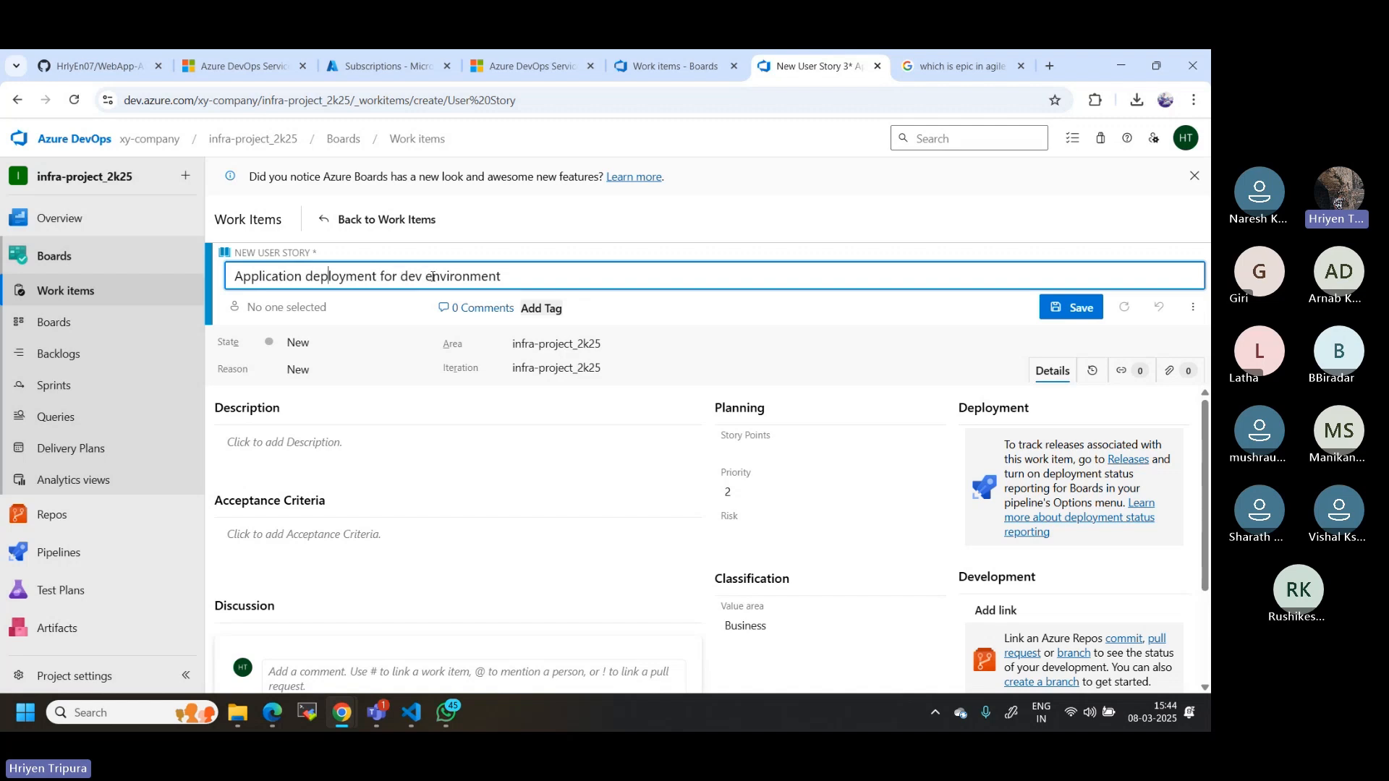
pyautogui.moveTo(502, 276); pyautogui.dragTo(385, 272)
pyautogui.click(385, 272)
# Write the first acceptance criterion 'First completeA'.
pyautogui.click(288, 537)
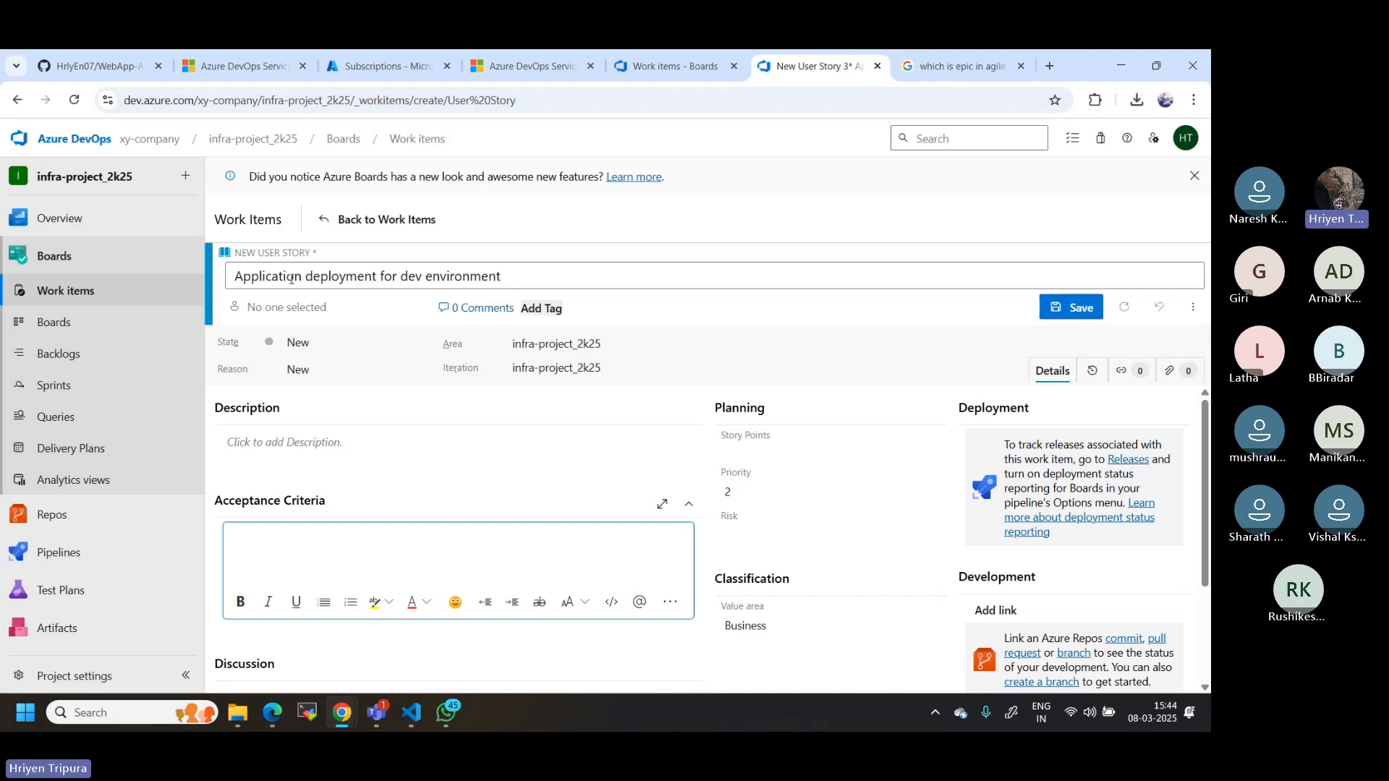
pyautogui.write('FD')
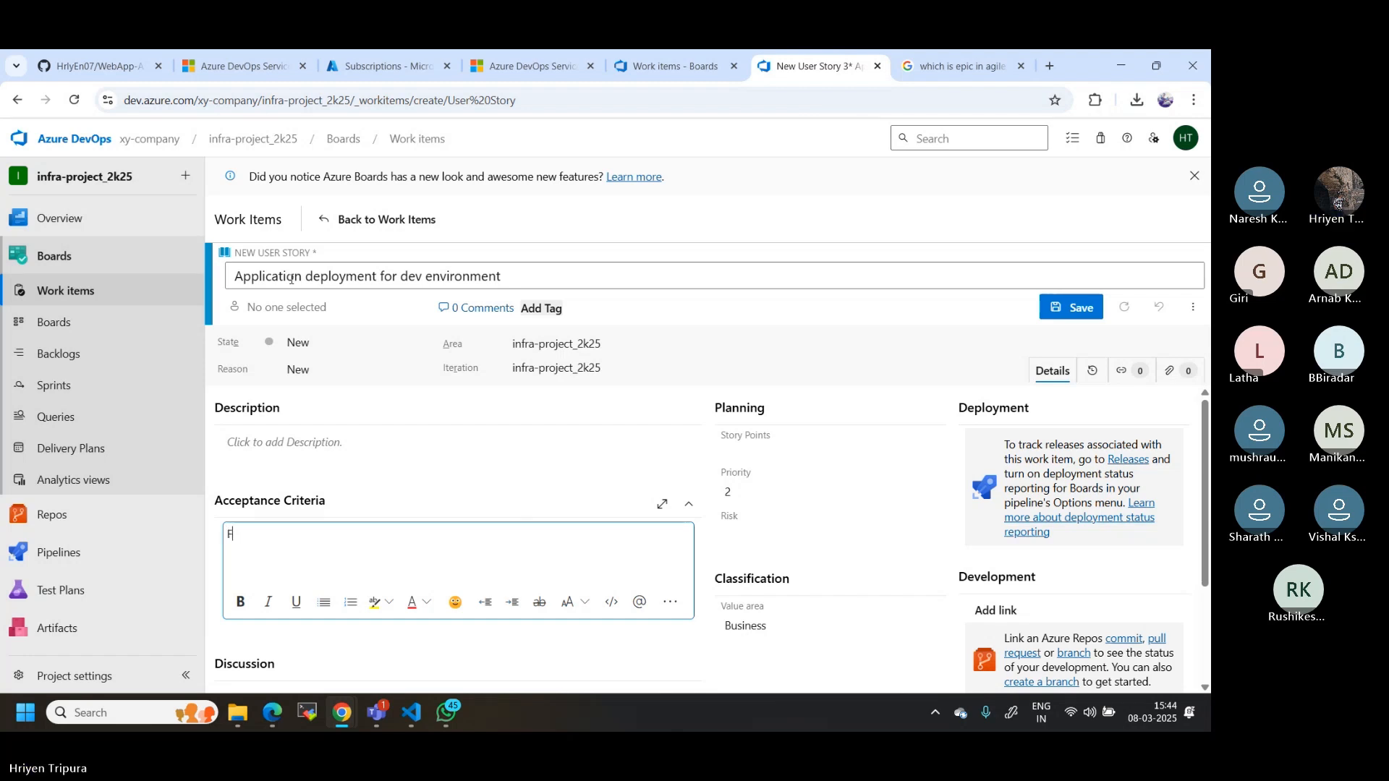
pyautogui.press('BackSpace')
pyautogui.write('irst don')
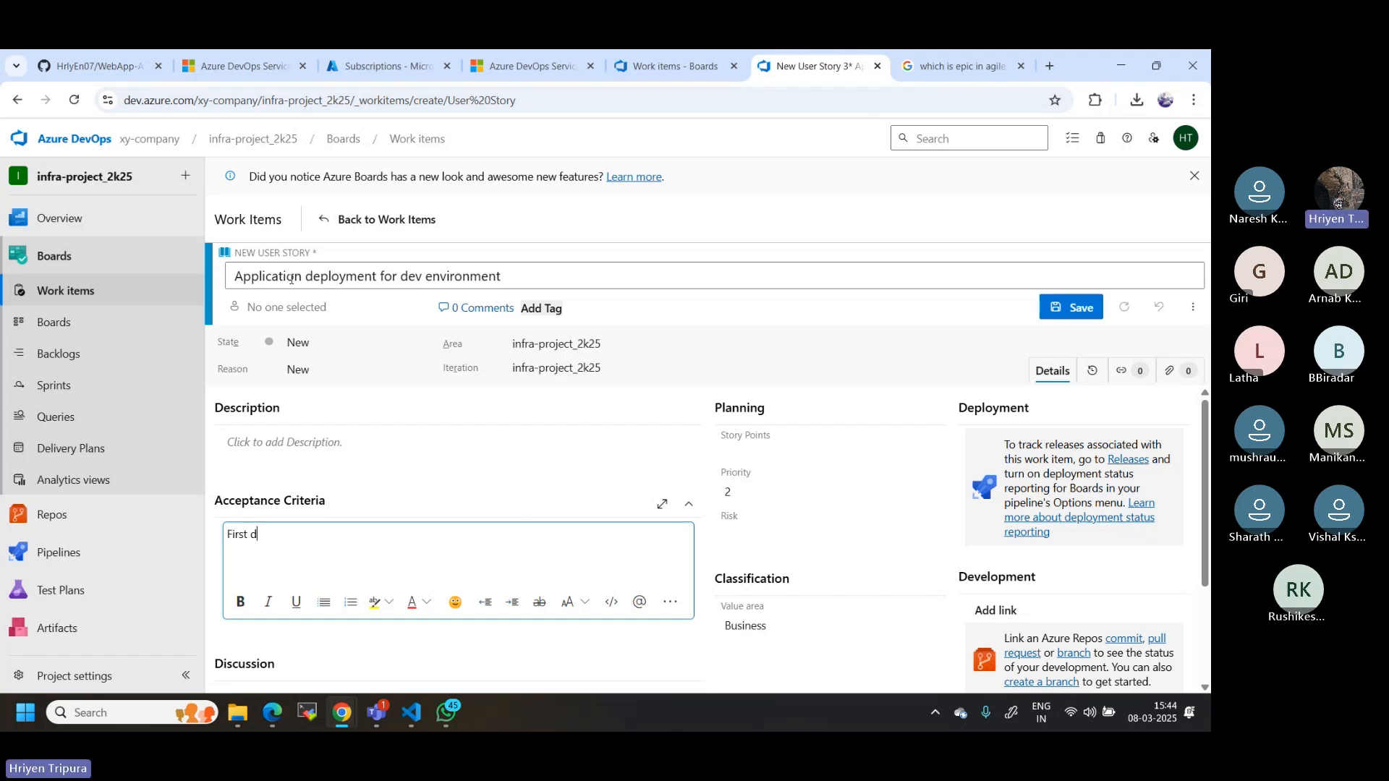
pyautogui.press('BackSpace')
pyautogui.press('BackSpace')
pyautogui.press('BackSpace')
pyautogui.write('comple 1')
pyautogui.press('BackSpace')
pyautogui.press('BackSpace')
pyautogui.write('teA')
# Add a second acceptance criterion line '2nd complete B'.
pyautogui.press('Return')
pyautogui.write('sc')
pyautogui.press('BackSpace')
pyautogui.press('BackSpace')
pyautogui.write('2nd comple')
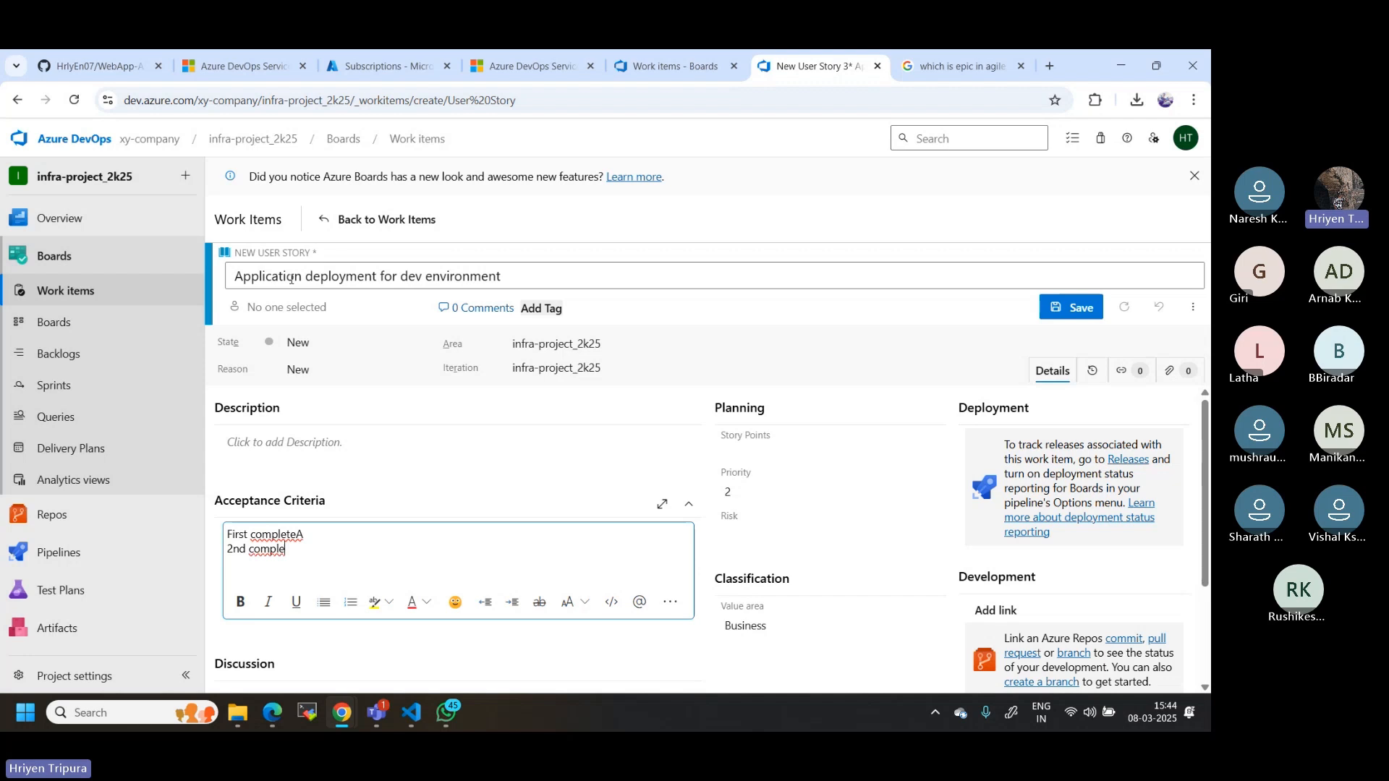
pyautogui.write('te B')
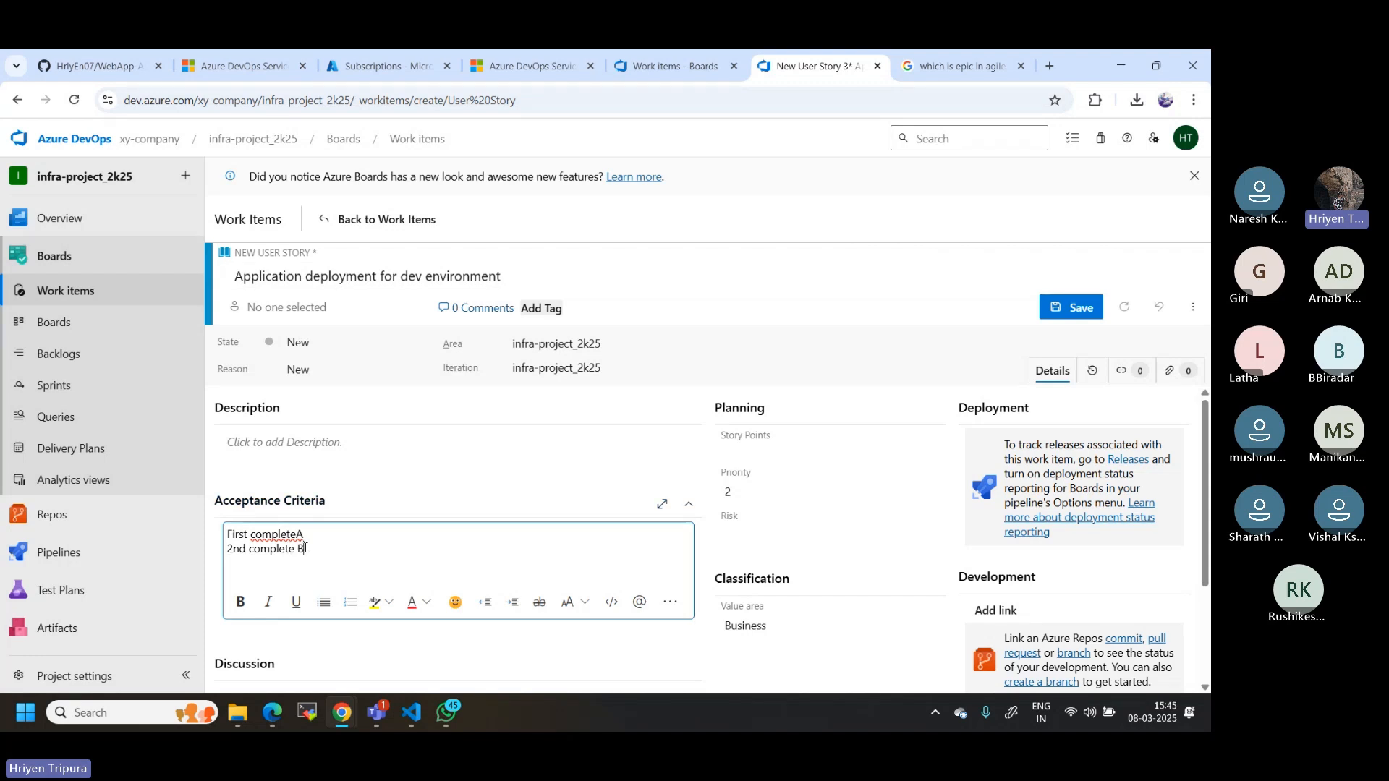
pyautogui.moveTo(304, 548); pyautogui.dragTo(224, 525)
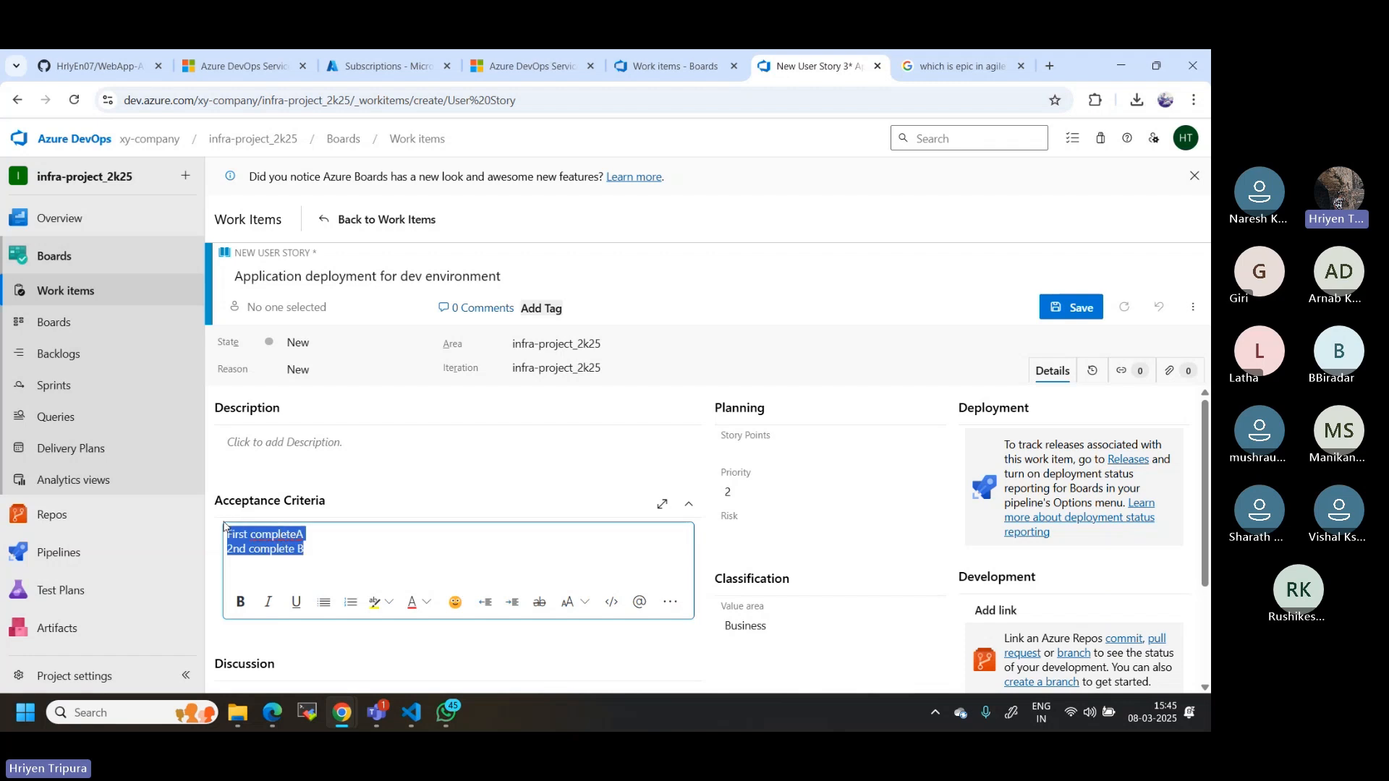
pyautogui.click(325, 557)
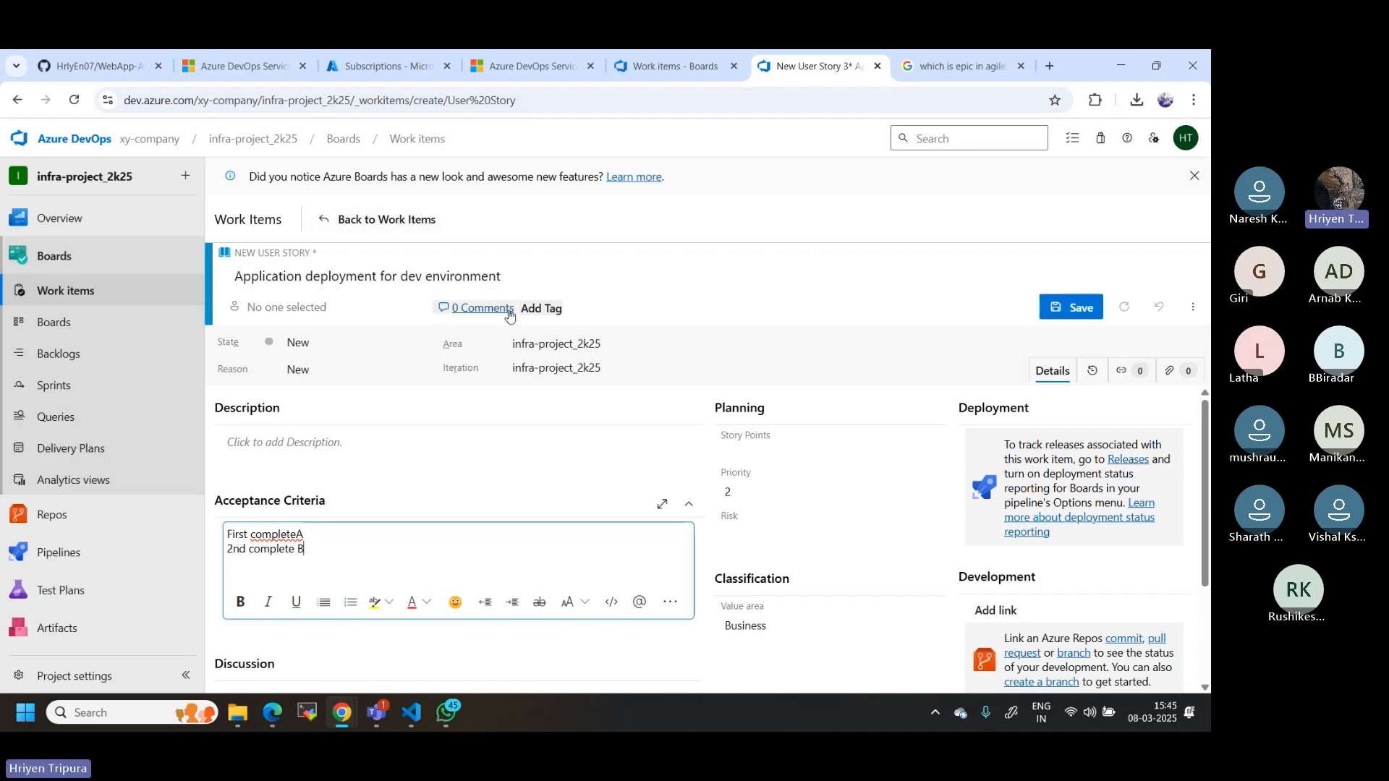
# Save the user story and open the Work items list from Boards.
pyautogui.click(1068, 310)
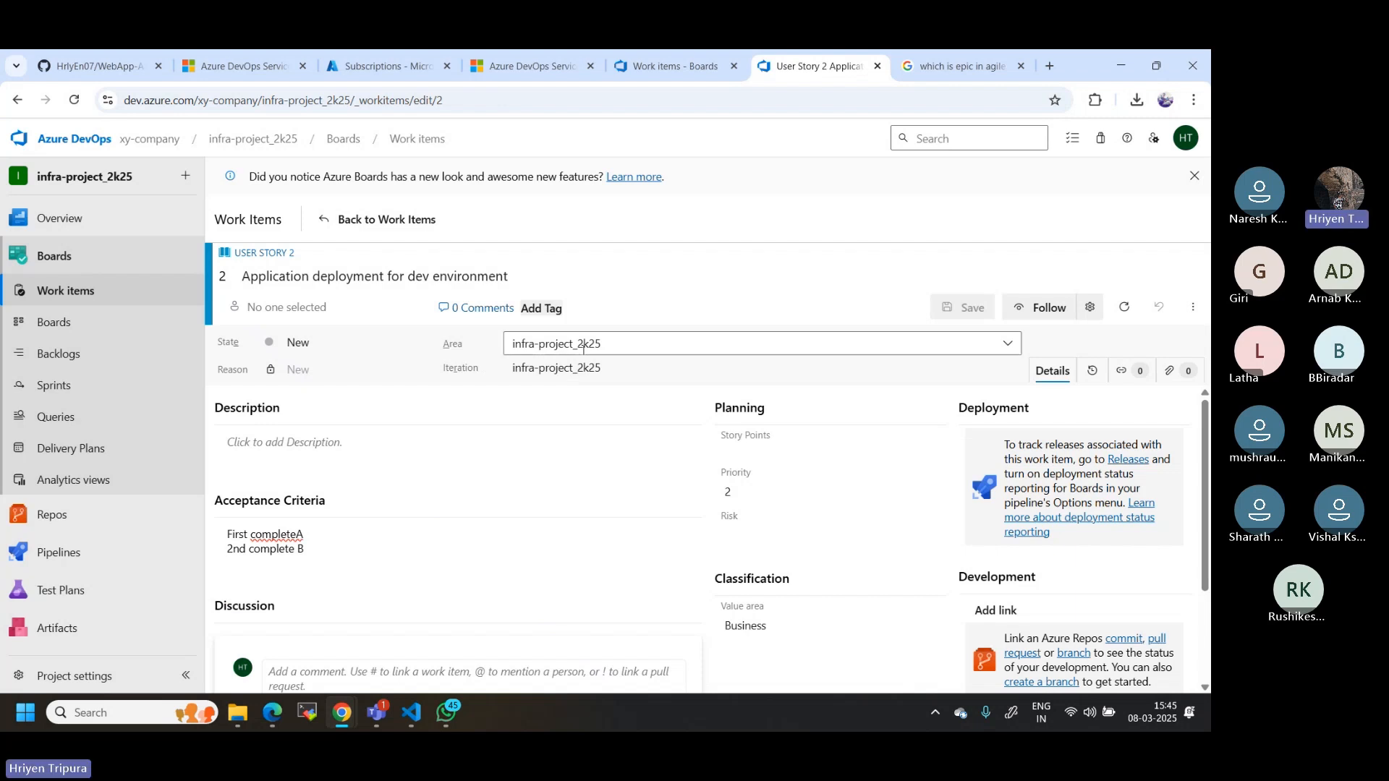
pyautogui.click(70, 325)
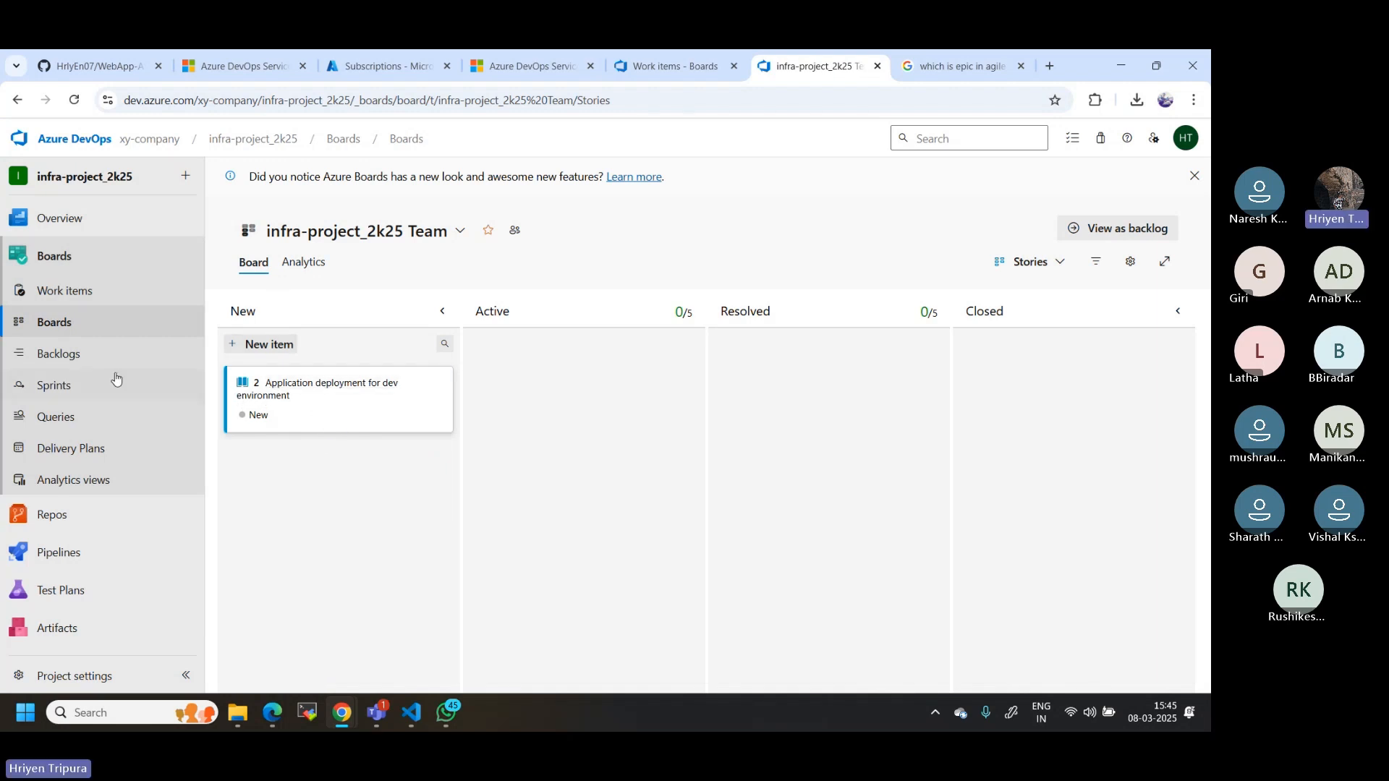
pyautogui.click(58, 355)
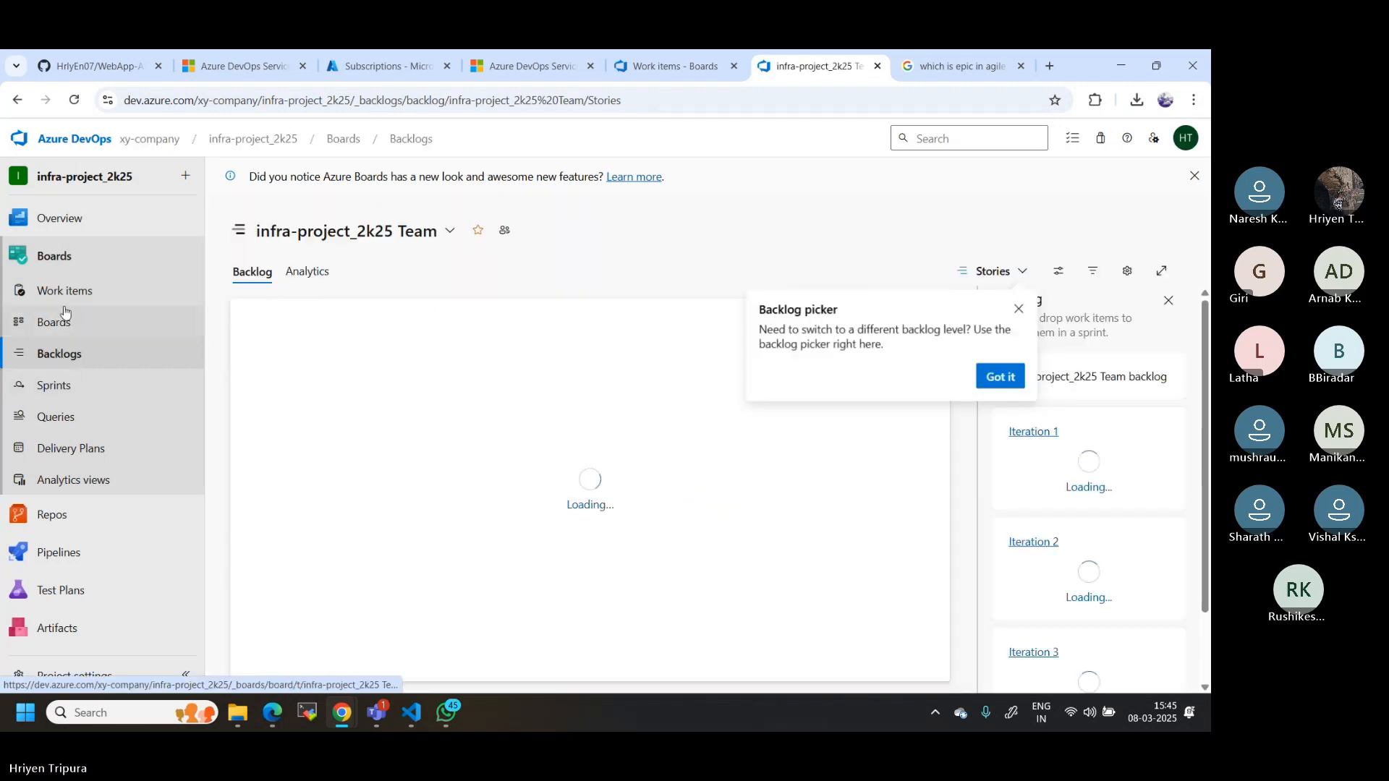
pyautogui.click(62, 291)
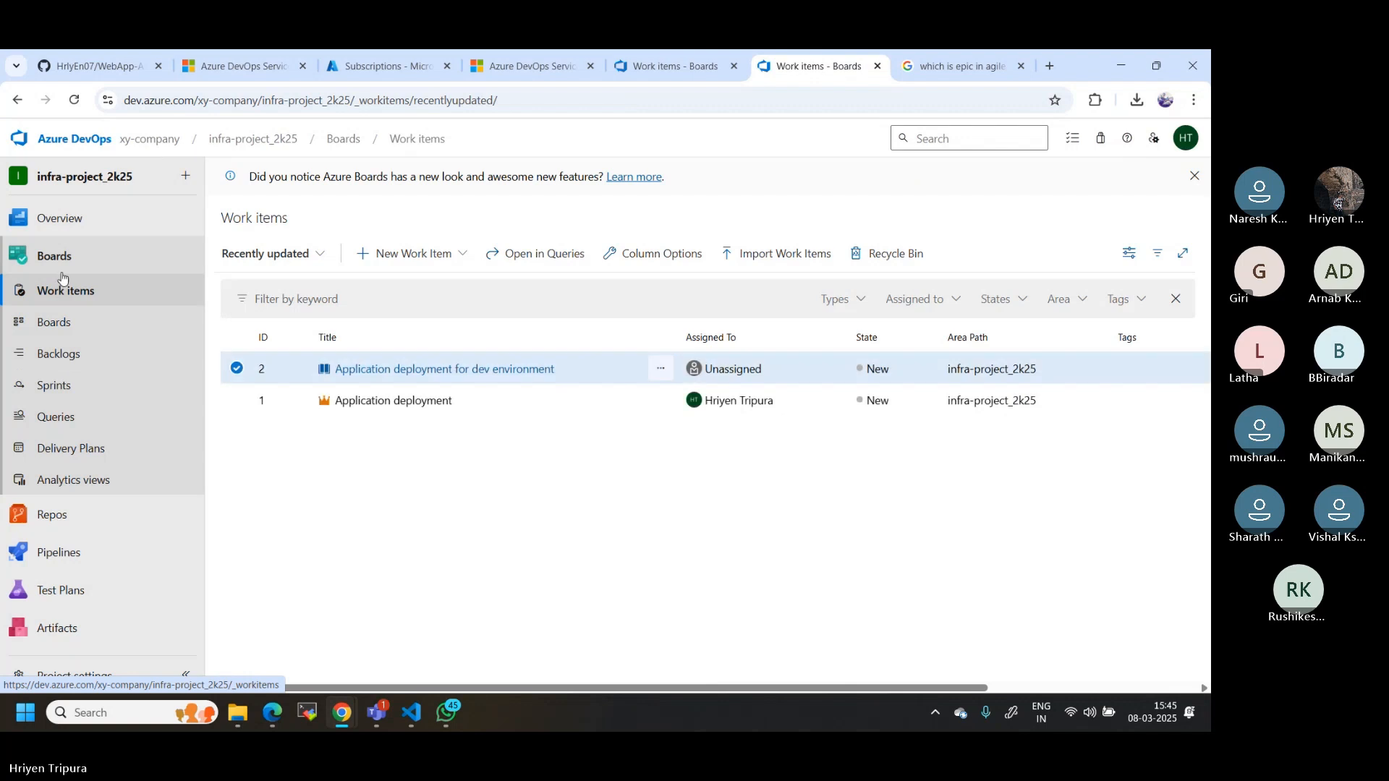
pyautogui.click(482, 569)
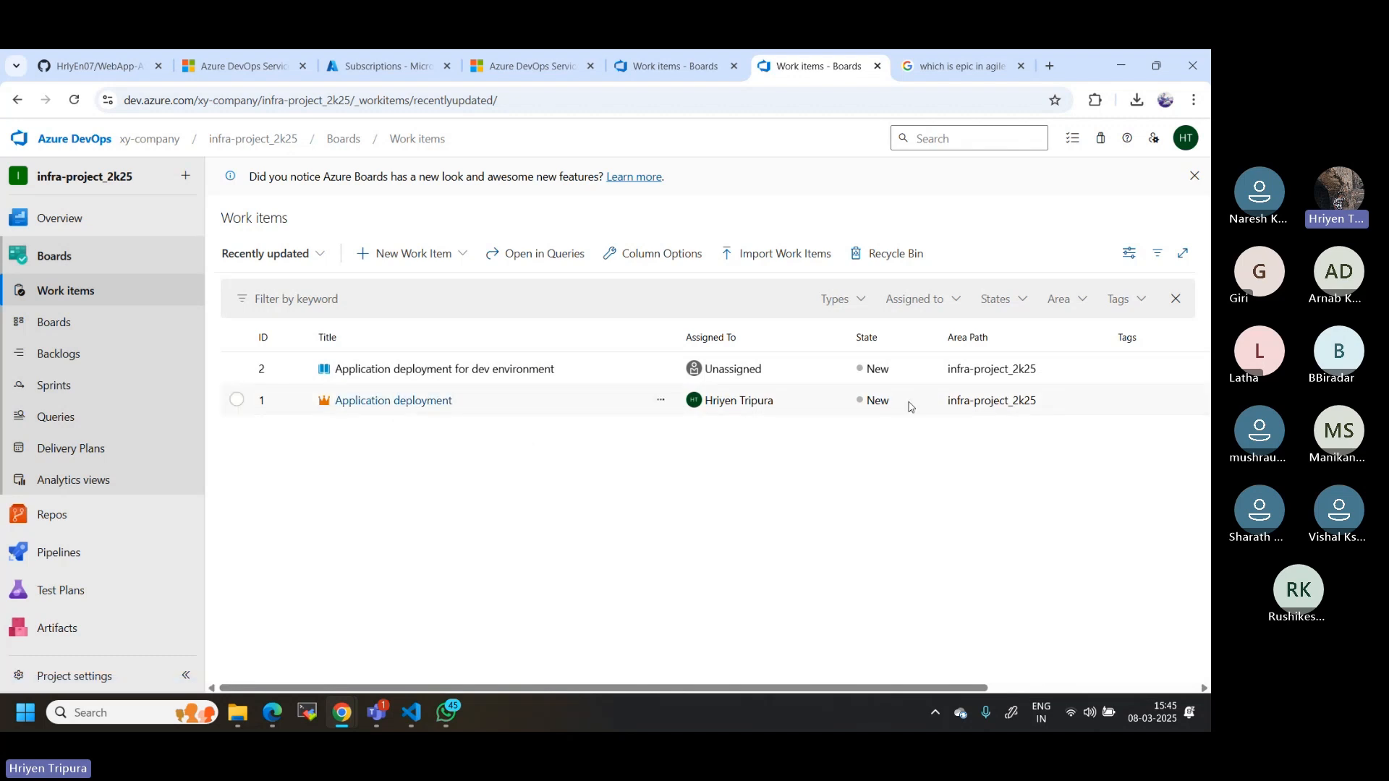
# Open User Story 2 and review its Priority and acceptance criteria.
pyautogui.click(374, 371)
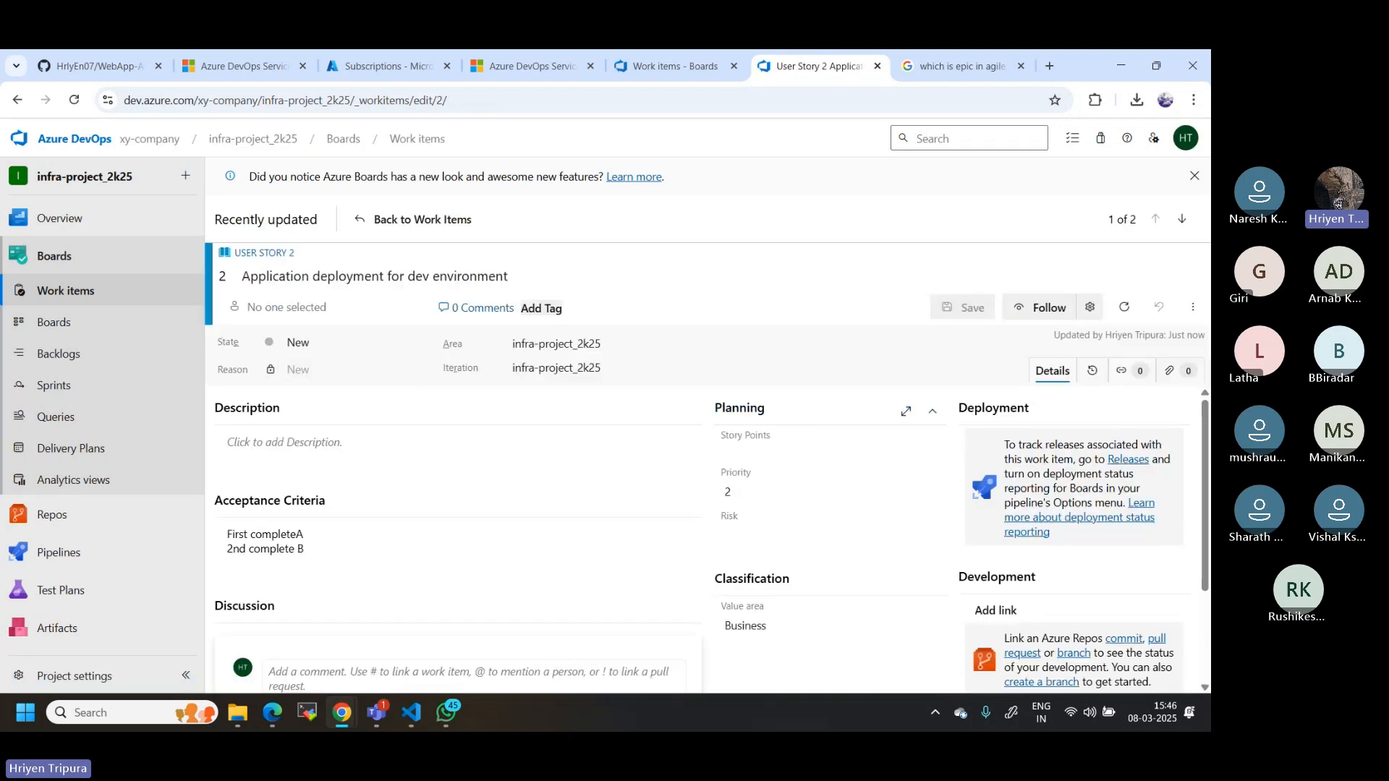
pyautogui.click(731, 492)
pyautogui.scroll(-1, 632, 574)
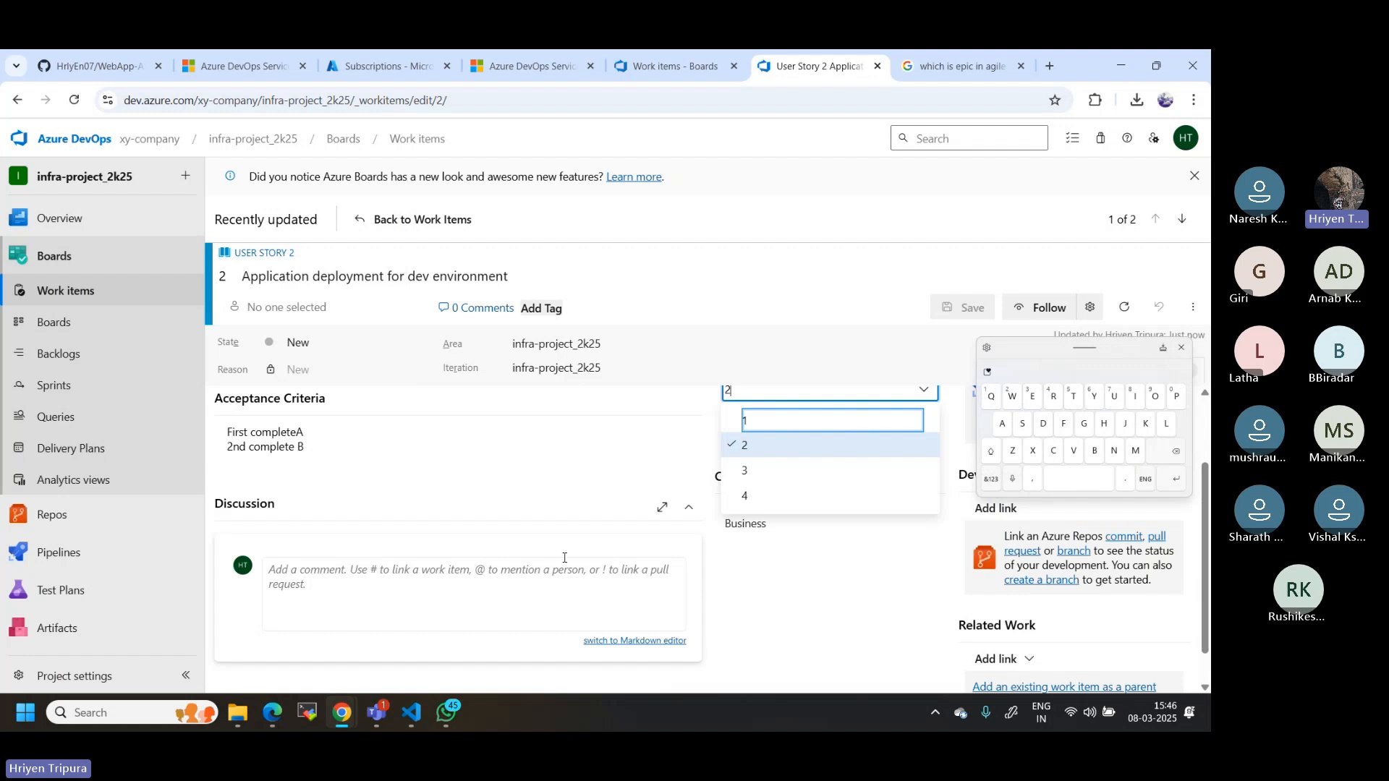
pyautogui.click(511, 465)
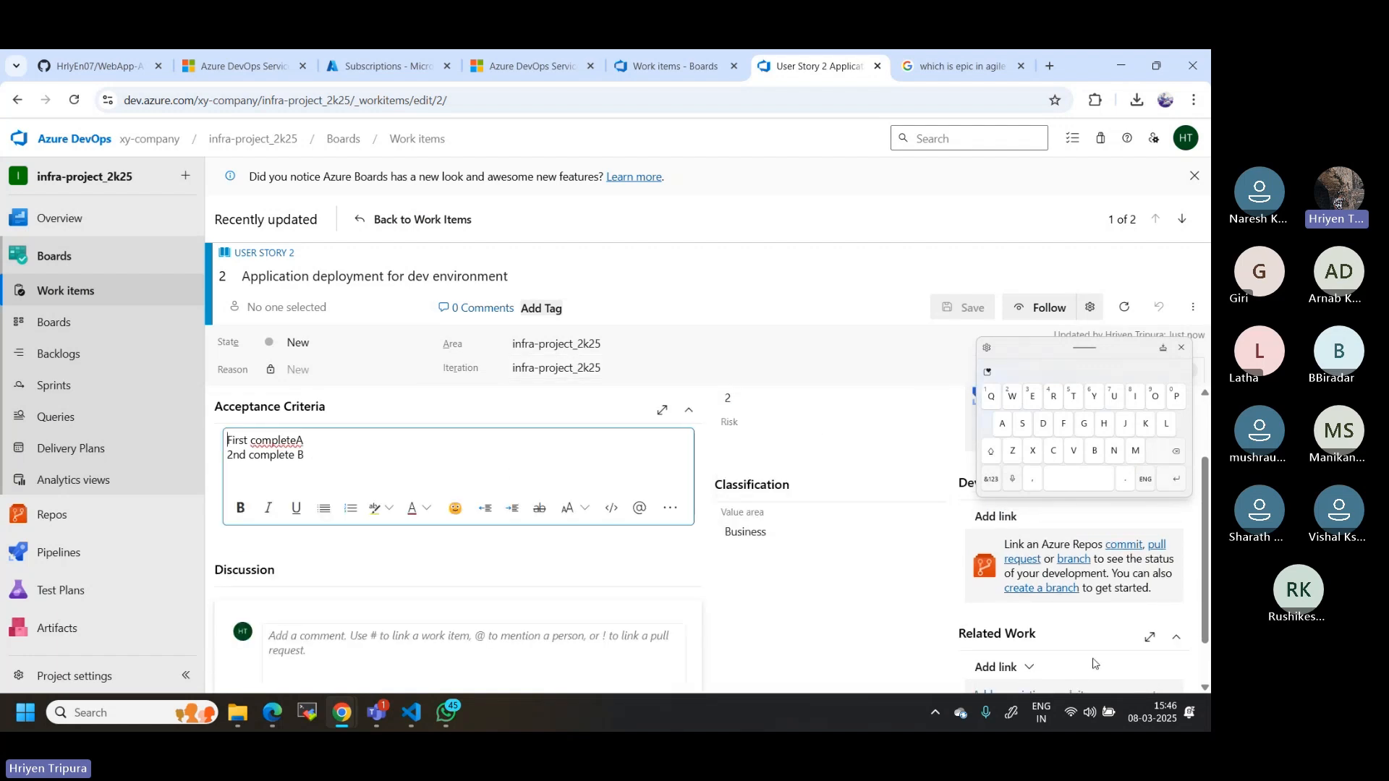
pyautogui.scroll(-1, 1094, 663)
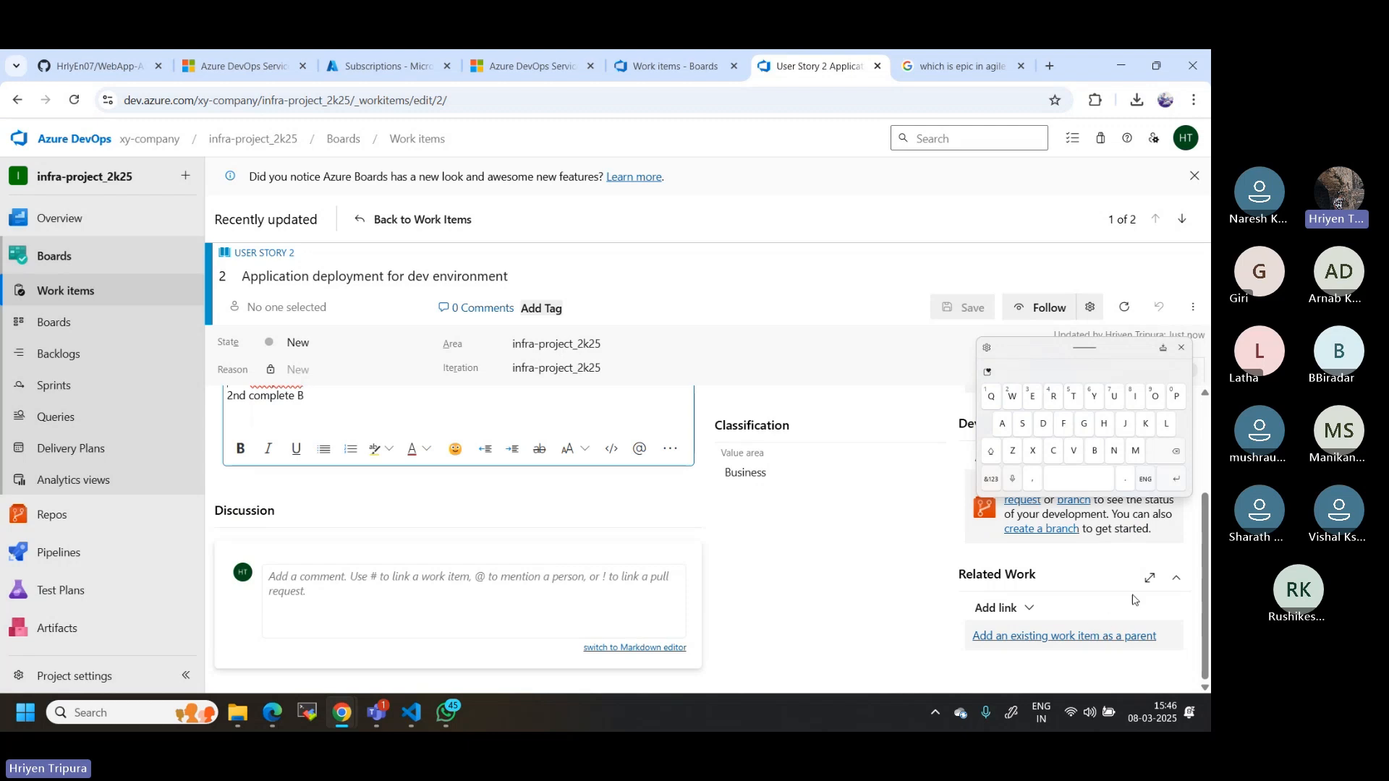
pyautogui.scroll(2, 1131, 601)
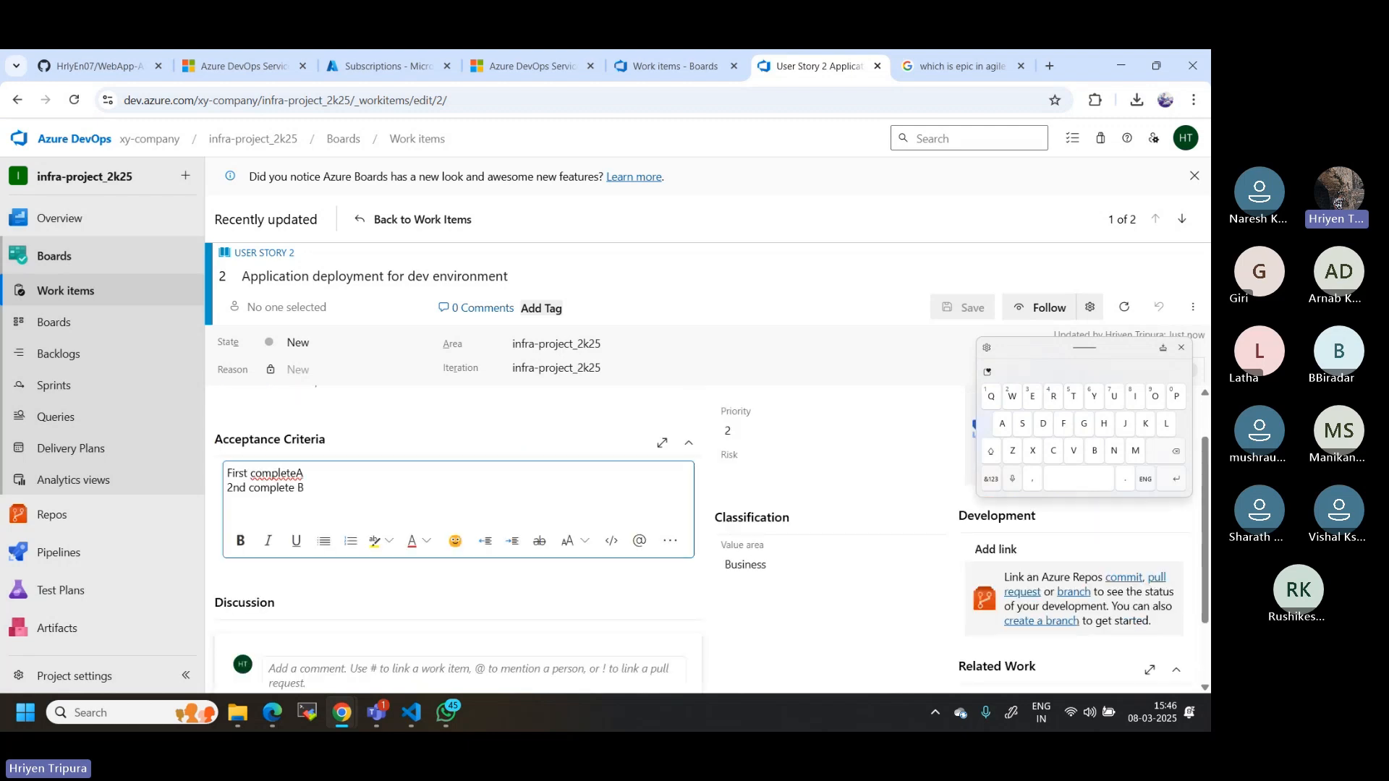
pyautogui.click(1182, 348)
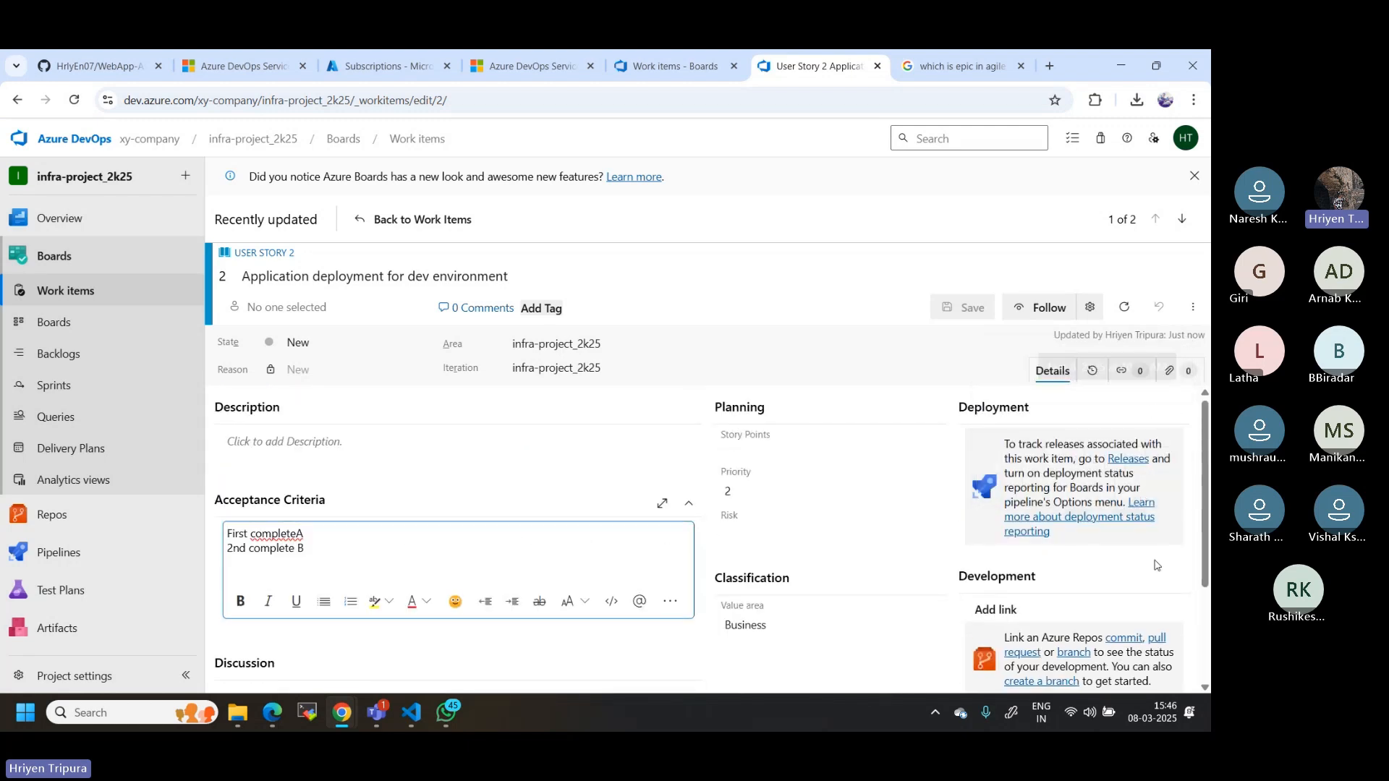
pyautogui.scroll(-1, 1135, 614)
pyautogui.scroll(-1, 1135, 614)
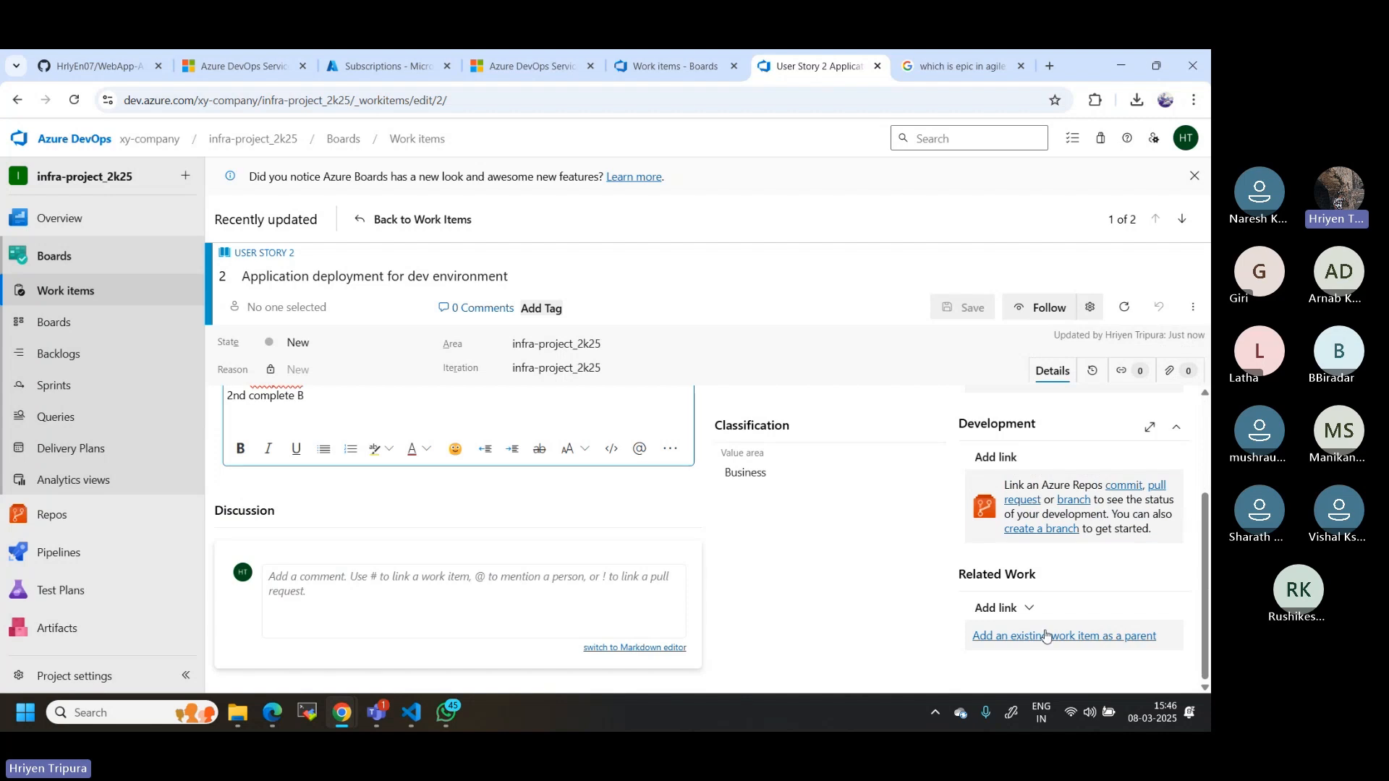
# Begin an existing-item link with type Parent, then cancel without adding it.
pyautogui.click(1025, 616)
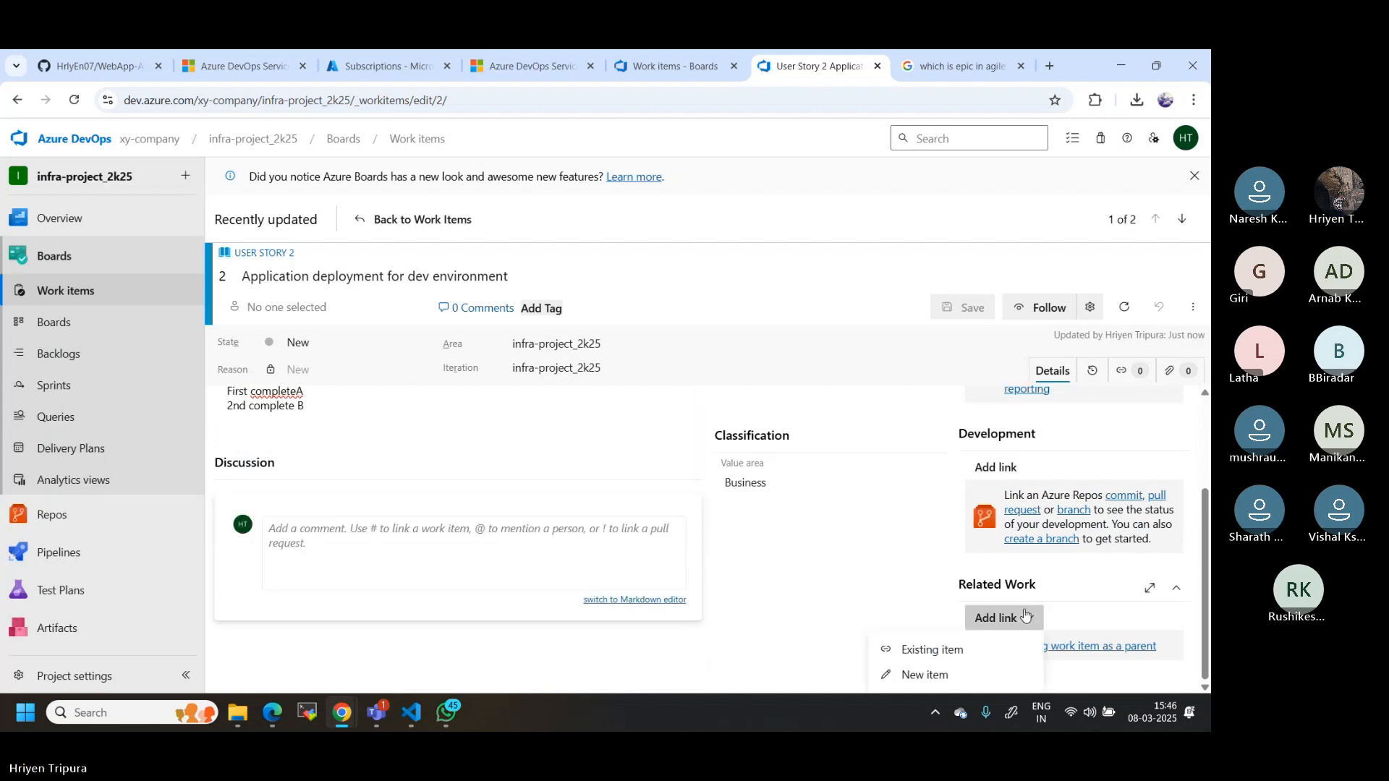
pyautogui.click(946, 659)
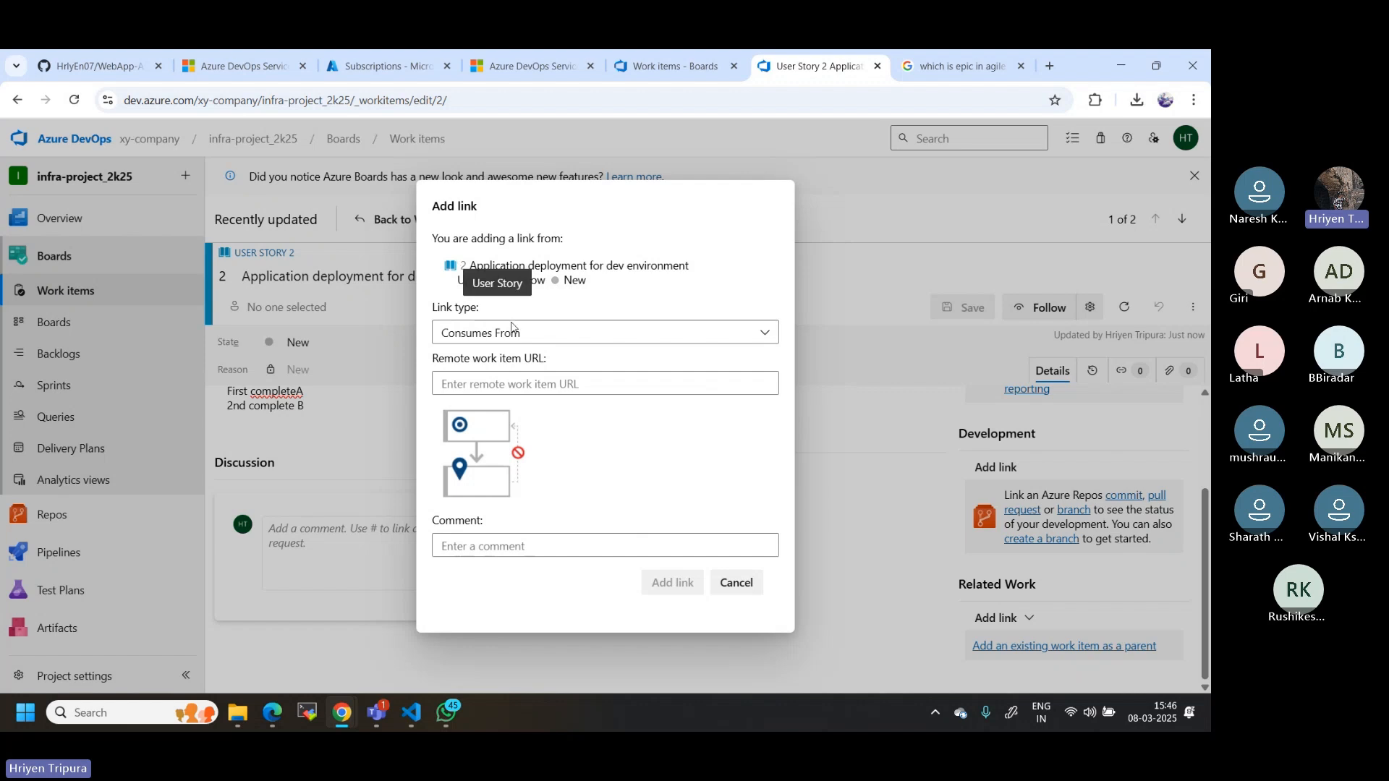
pyautogui.click(526, 339)
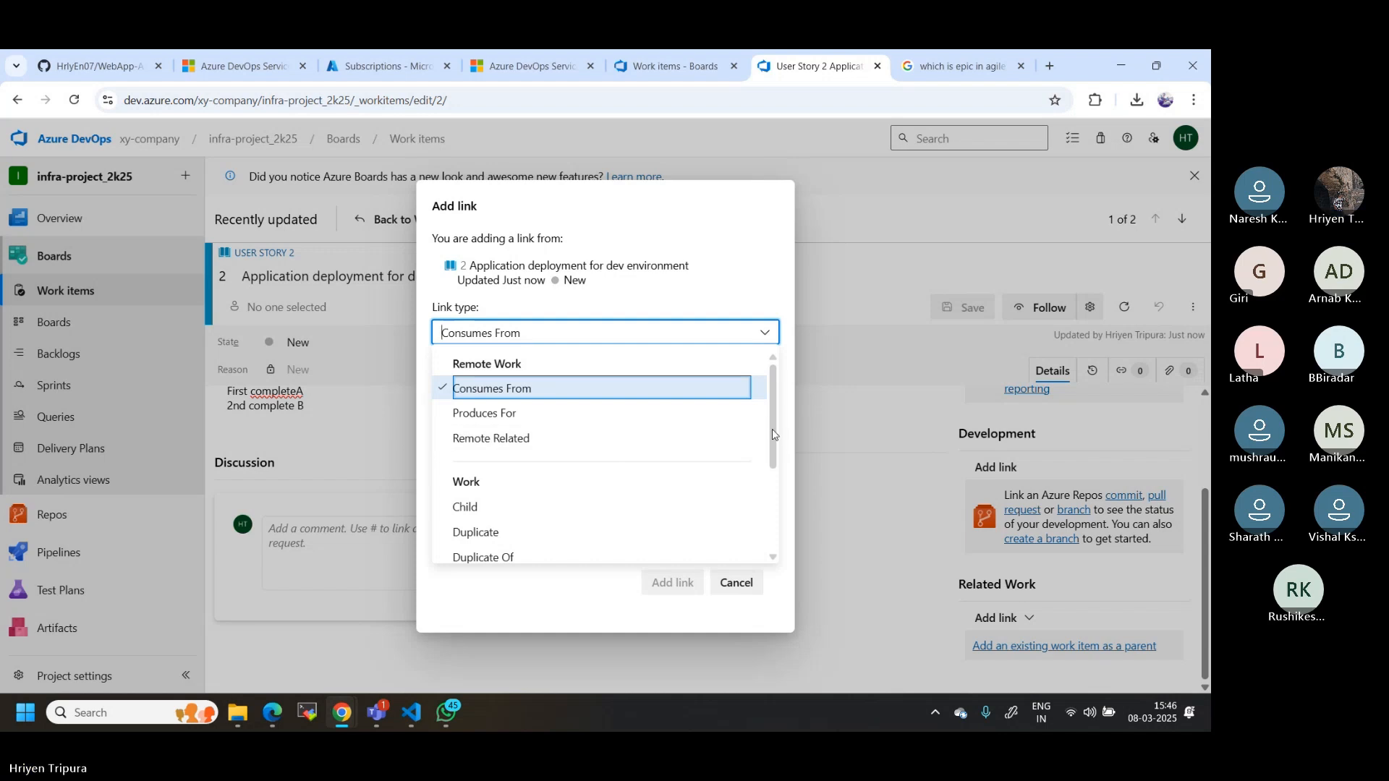
pyautogui.moveTo(772, 434); pyautogui.dragTo(771, 499)
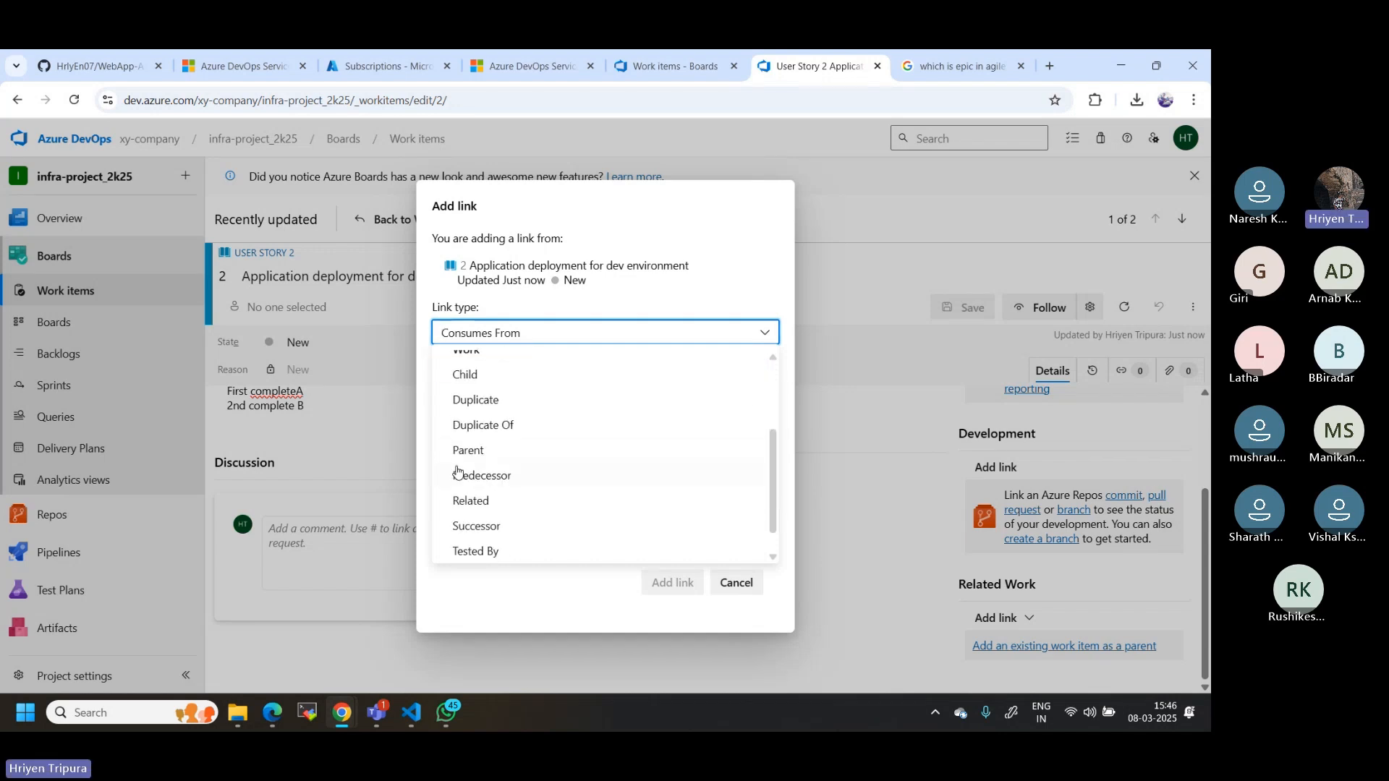
pyautogui.click(484, 453)
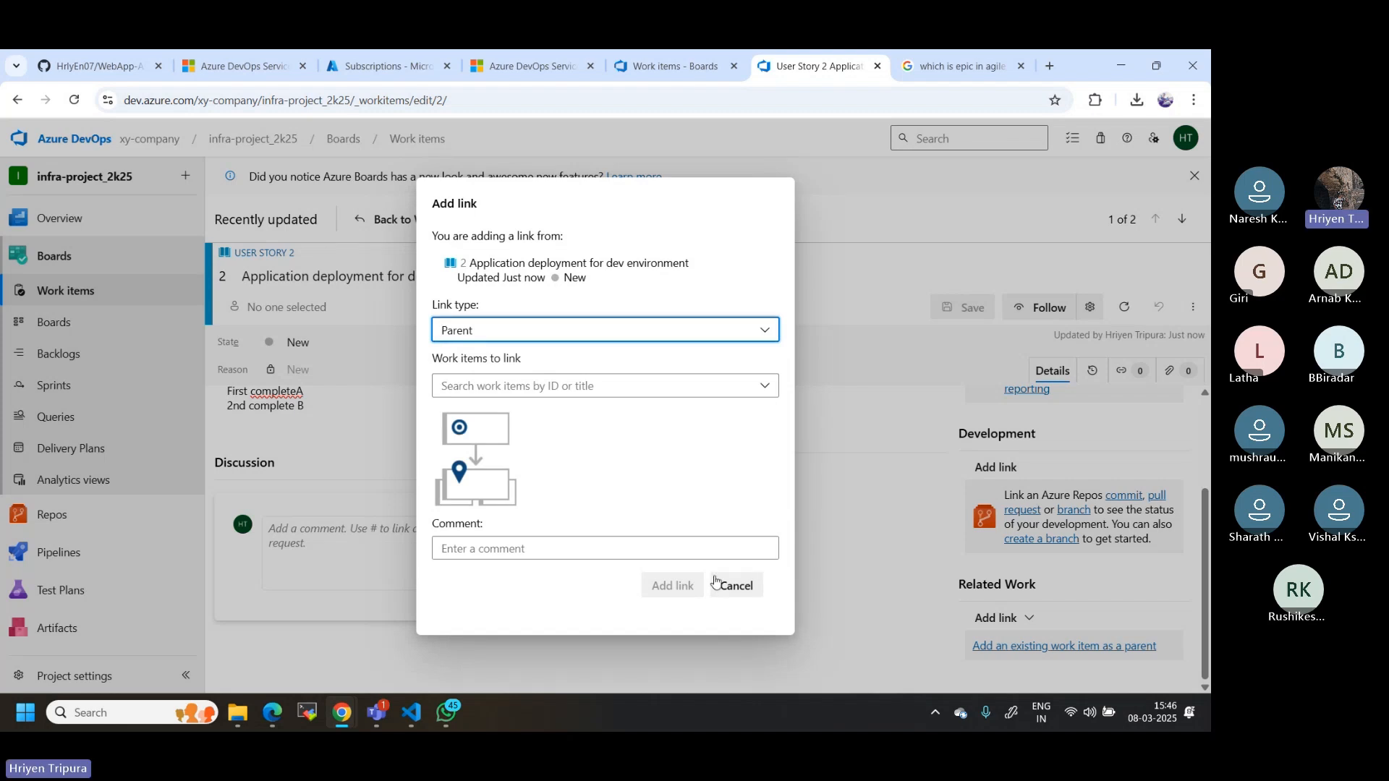
pyautogui.click(737, 586)
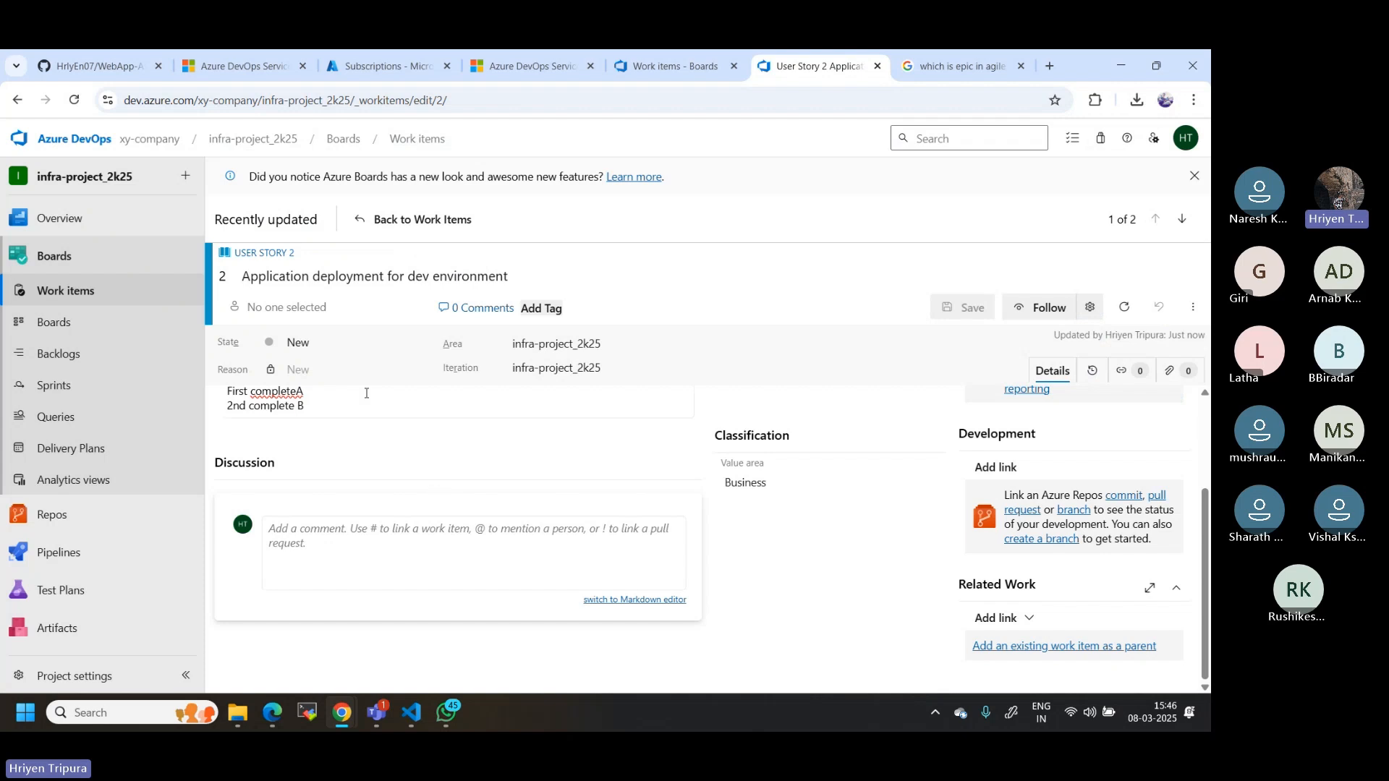
# Open Epic 1 and add User Story 2 as an existing-item Parent link.
pyautogui.click(364, 221)
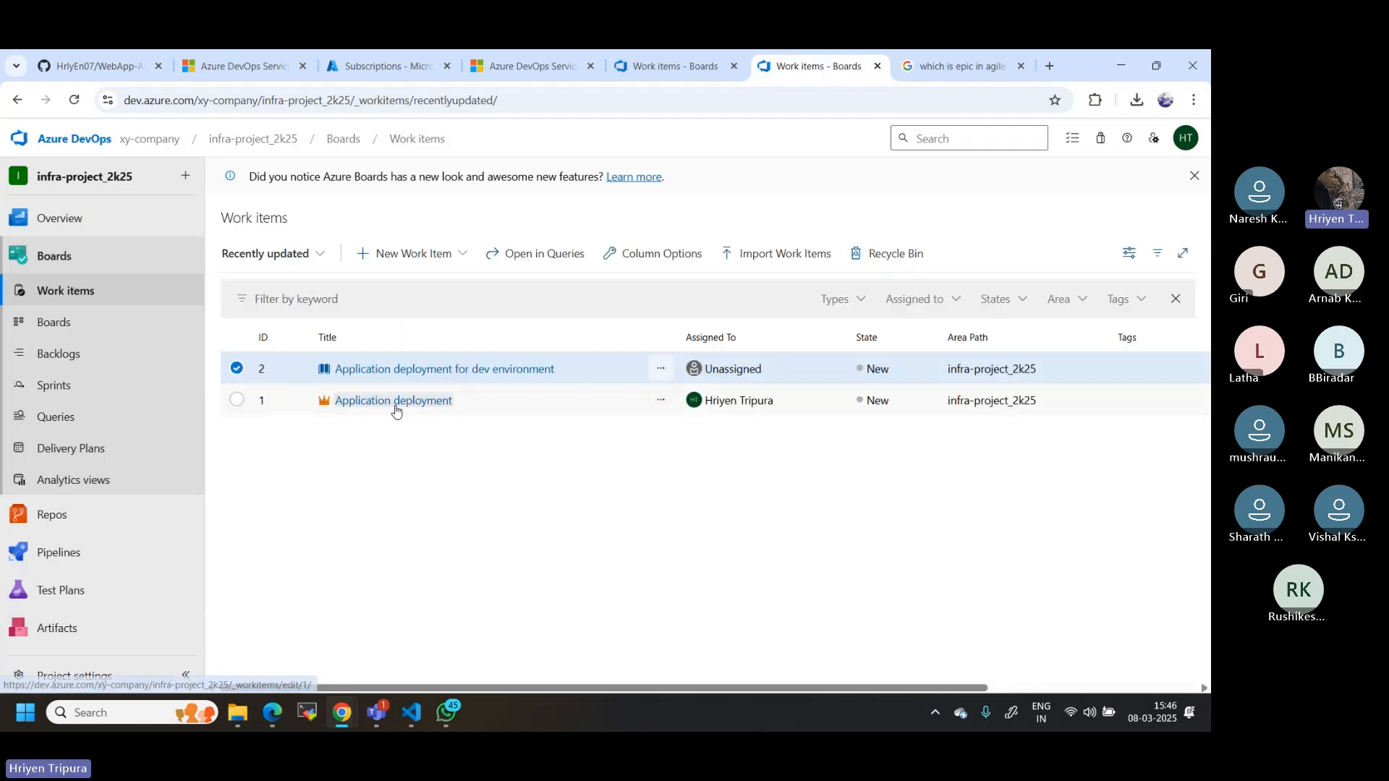
pyautogui.click(396, 402)
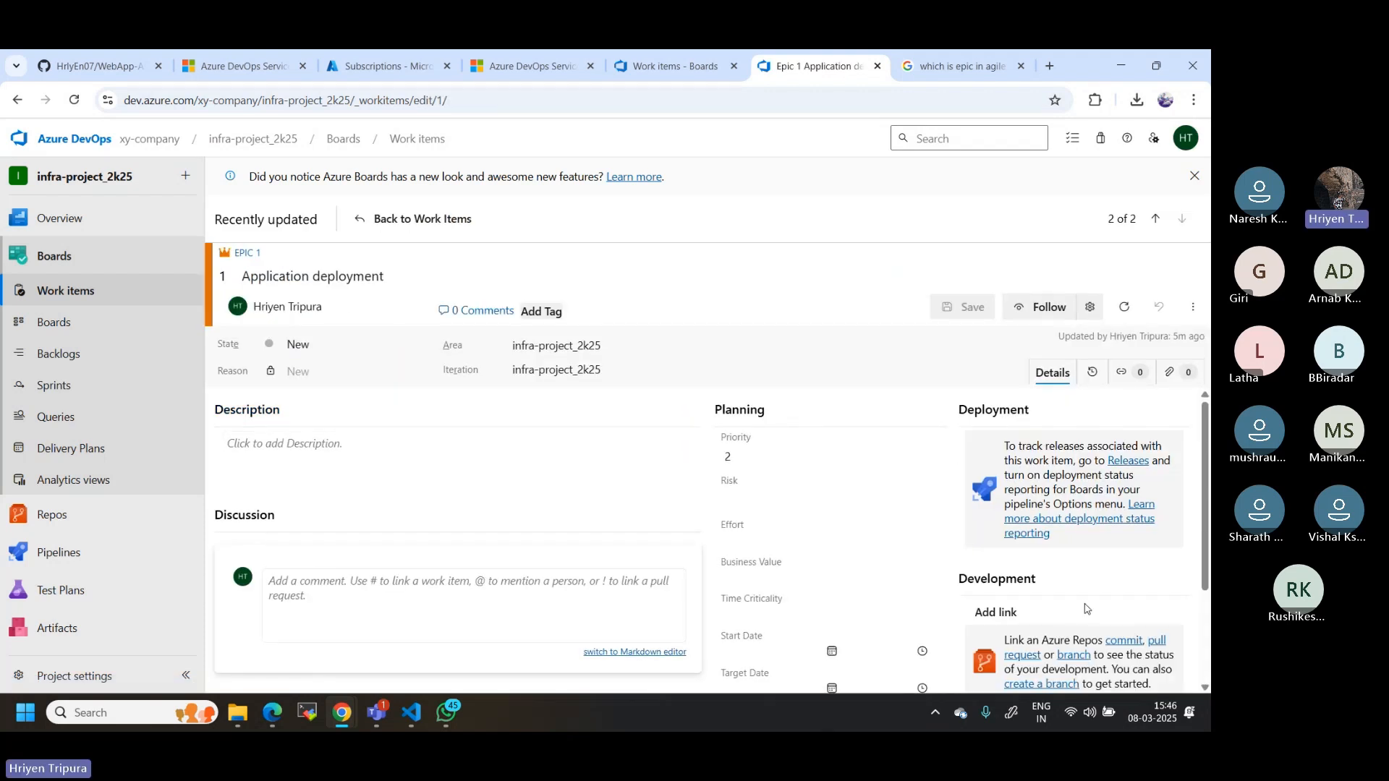
pyautogui.scroll(-2, 1150, 582)
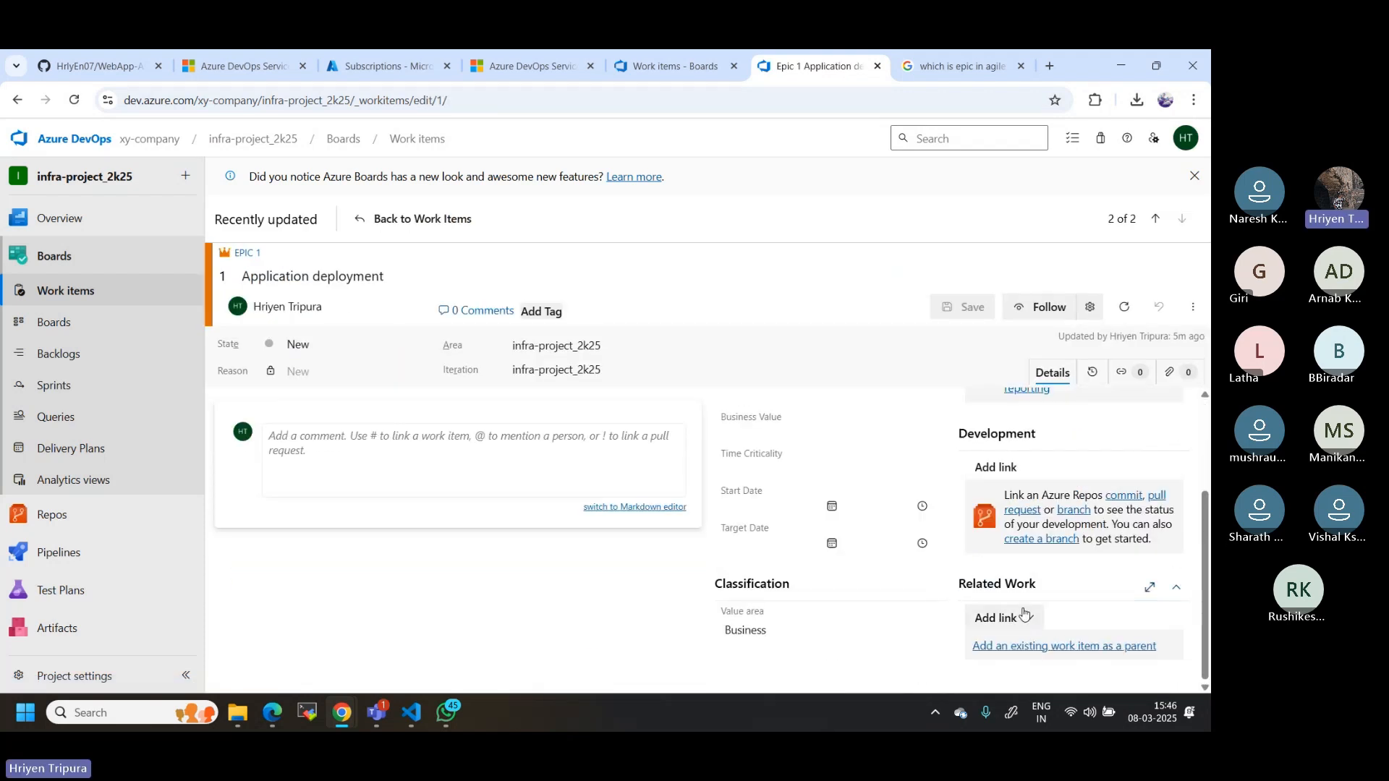
pyautogui.click(1024, 621)
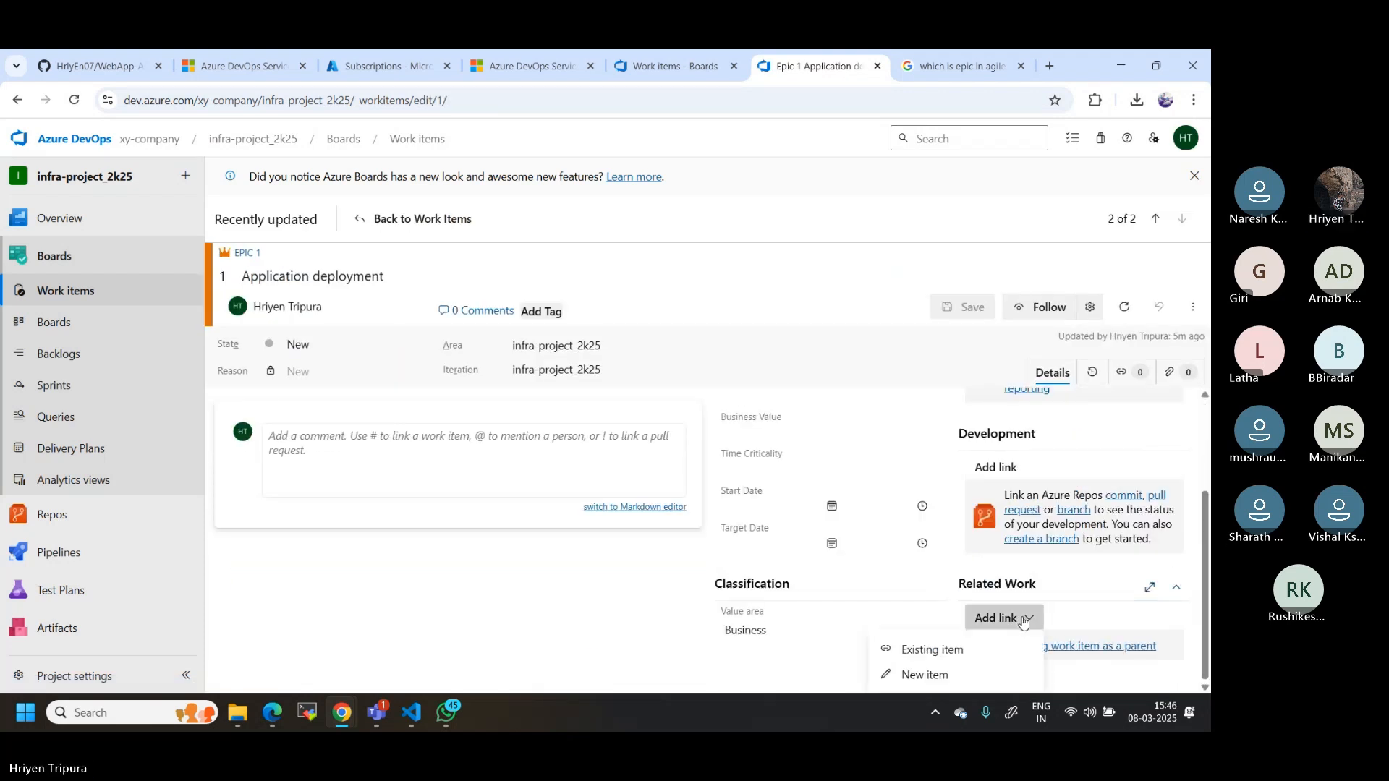
pyautogui.click(950, 656)
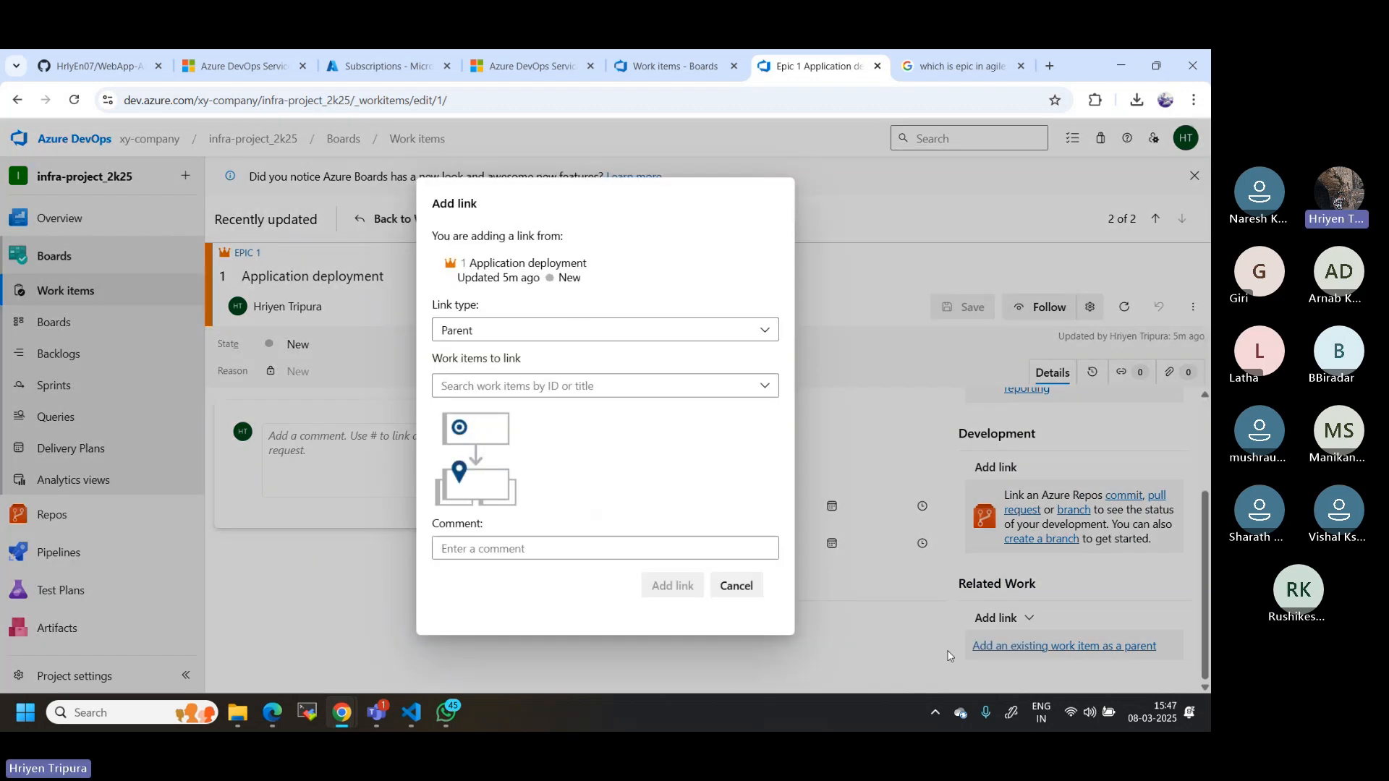
pyautogui.click(518, 385)
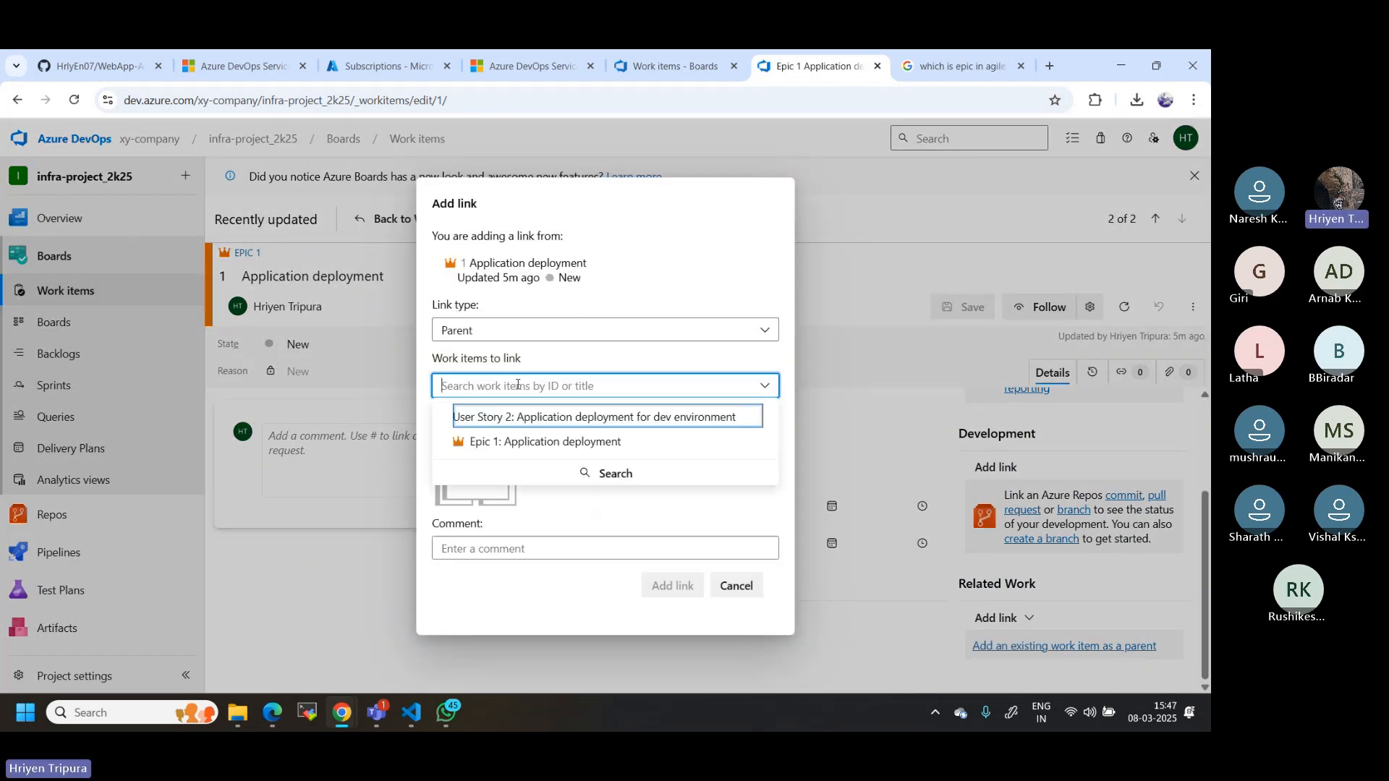
pyautogui.click(538, 418)
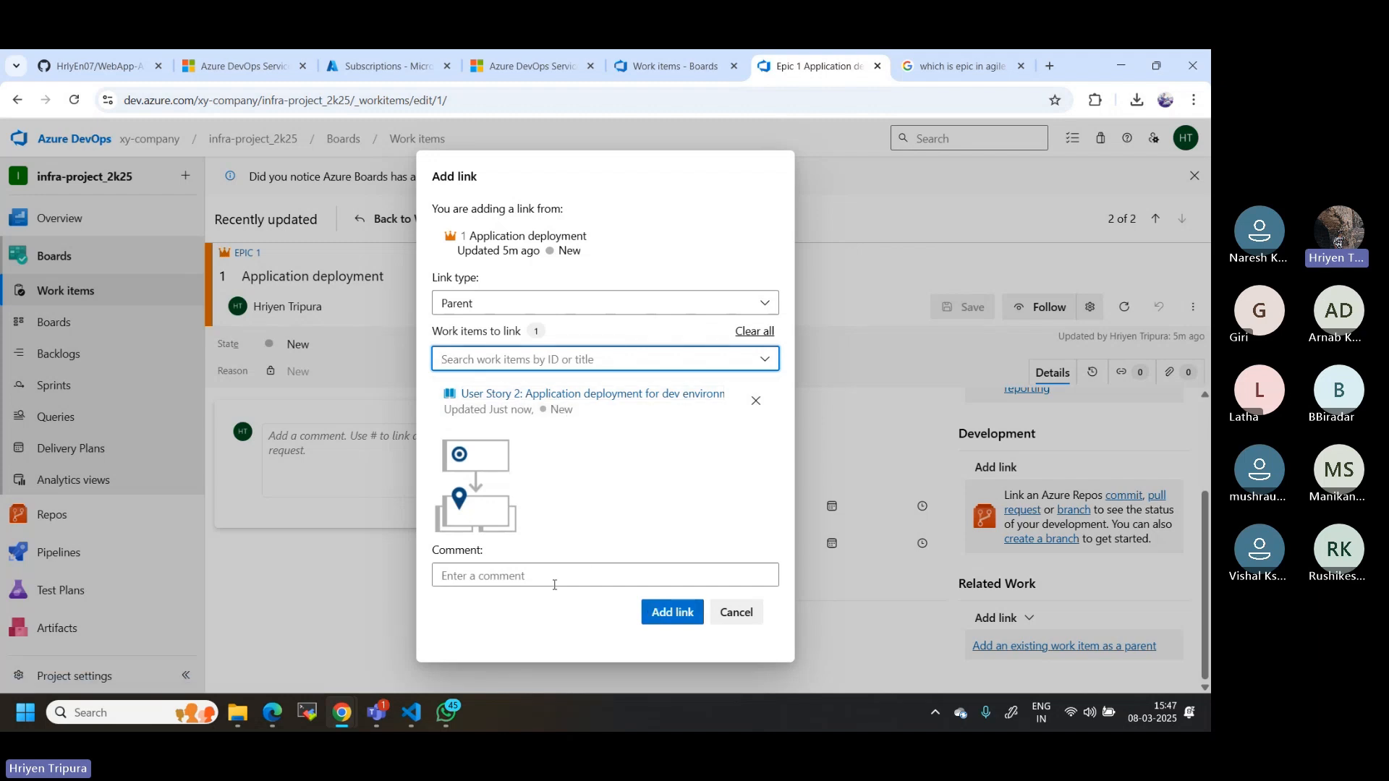
pyautogui.click(521, 581)
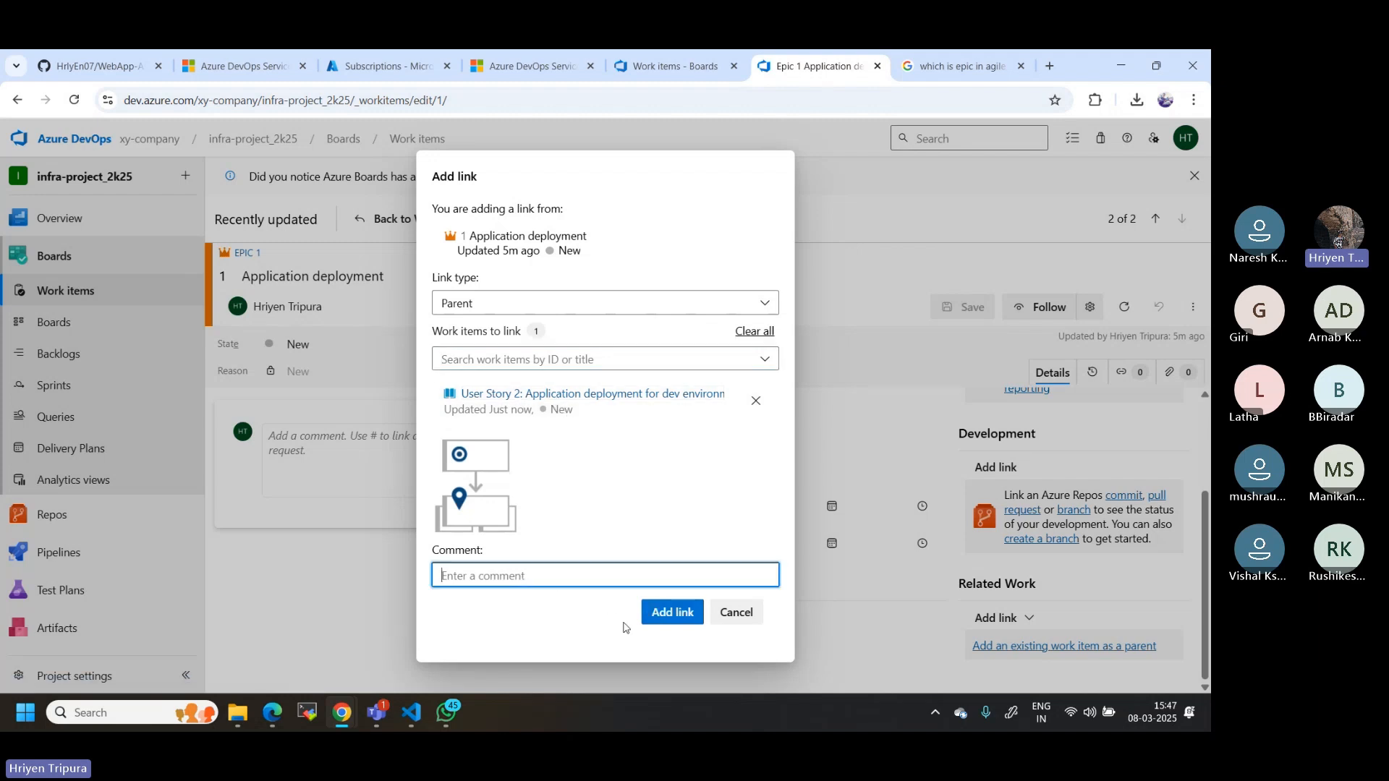
pyautogui.click(672, 612)
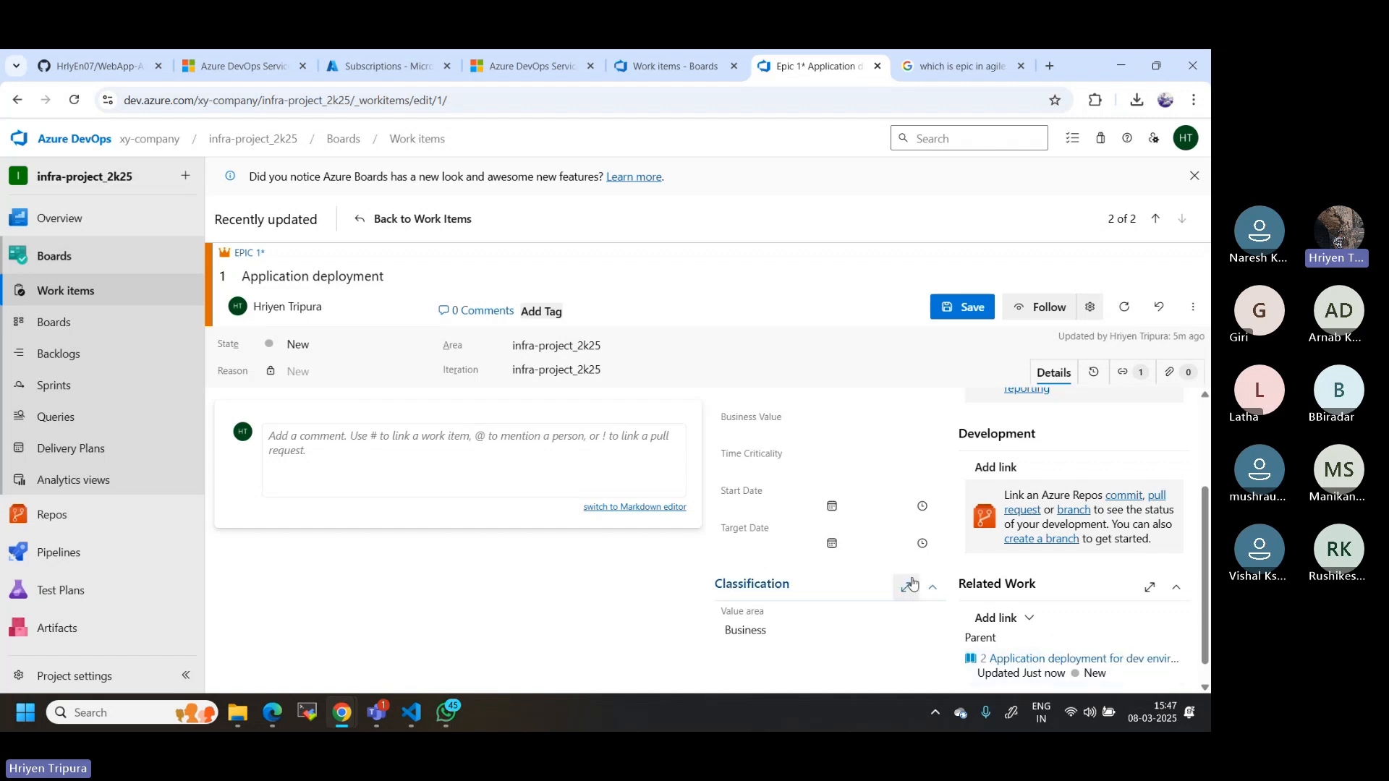
# Go to the project's Repos Files page, saving the epic's changes on leaving.
pyautogui.scroll(-1, 757, 631)
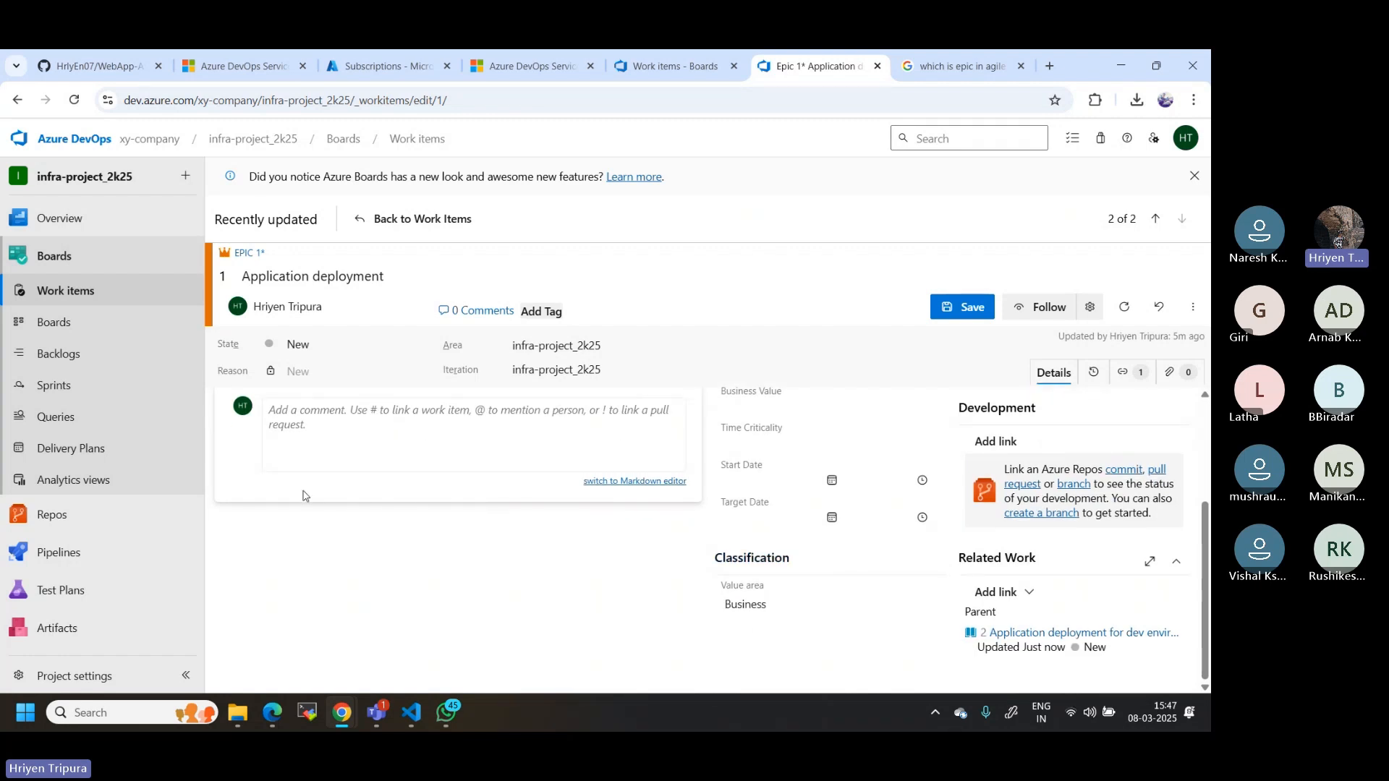
pyautogui.click(67, 521)
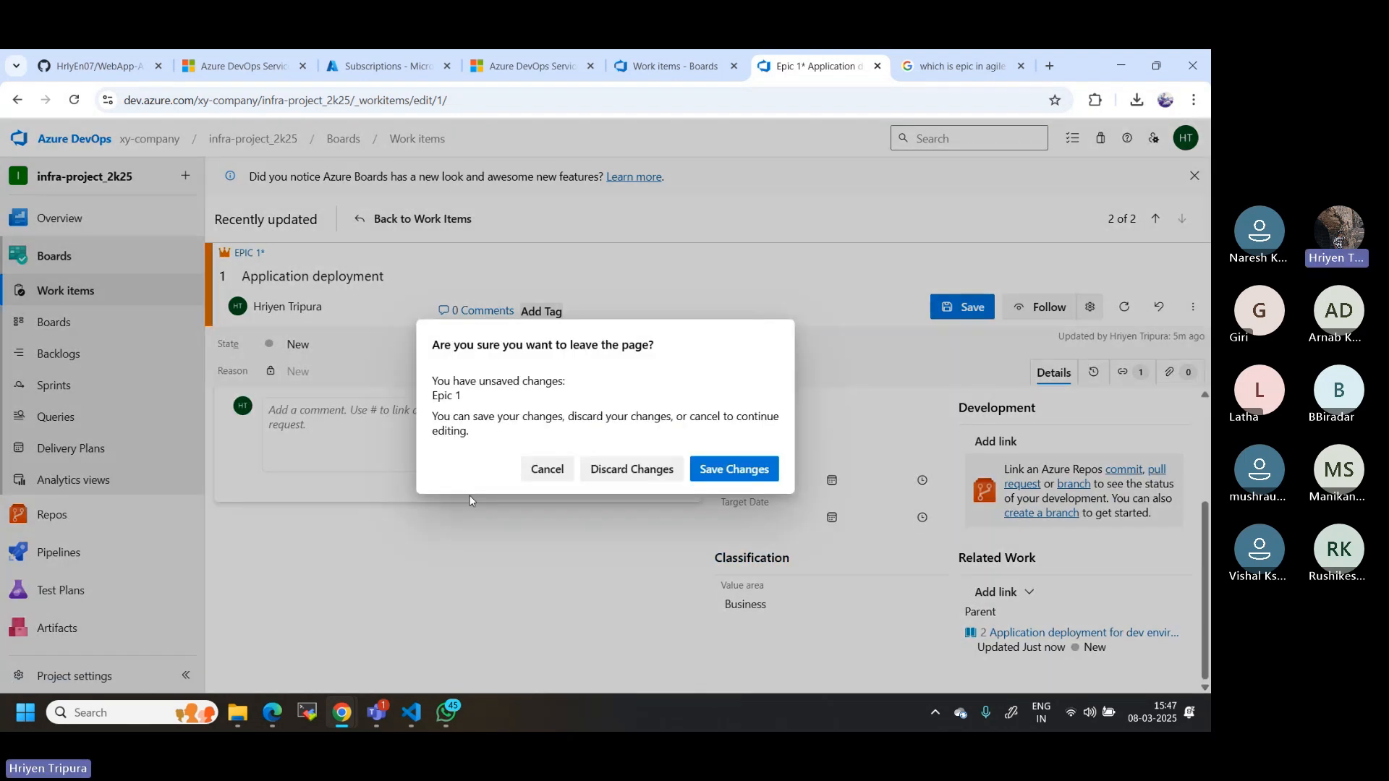
pyautogui.click(721, 471)
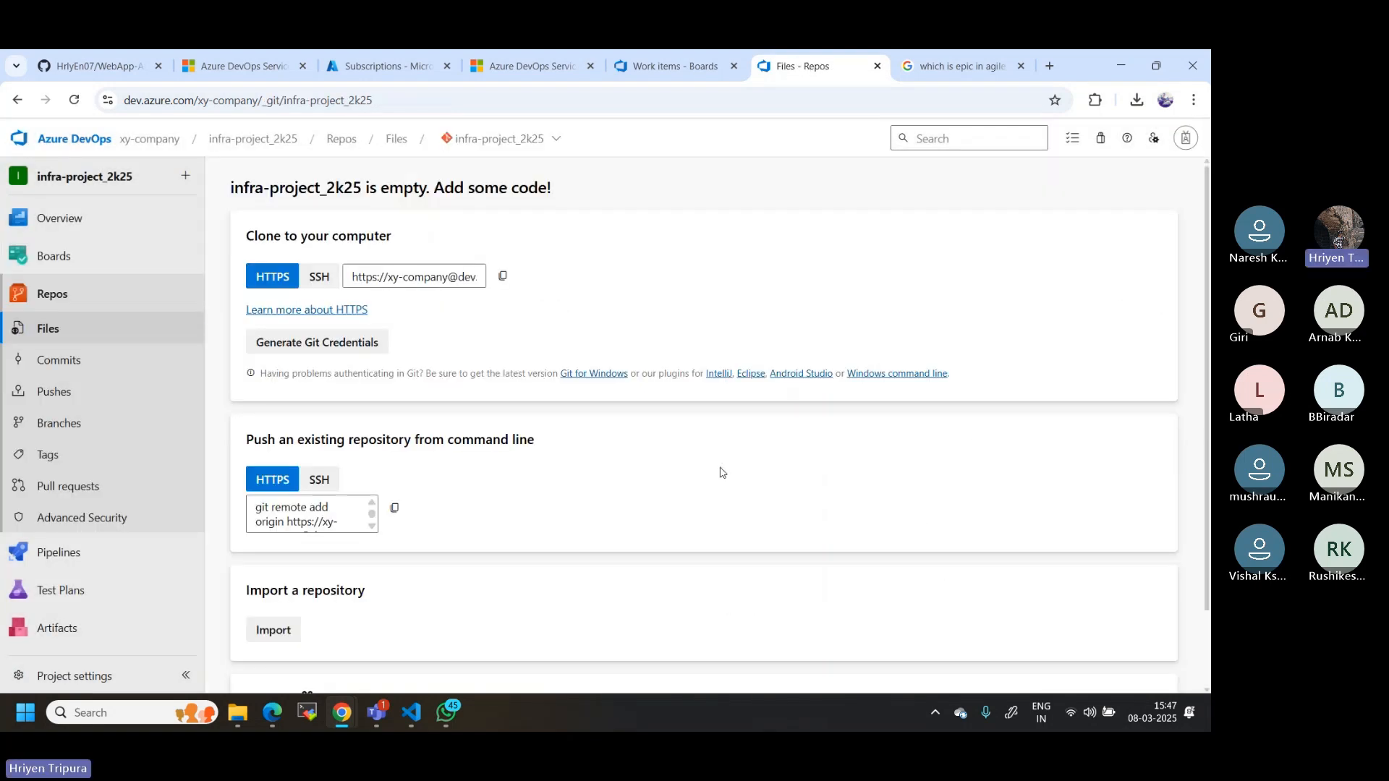
pyautogui.click(58, 268)
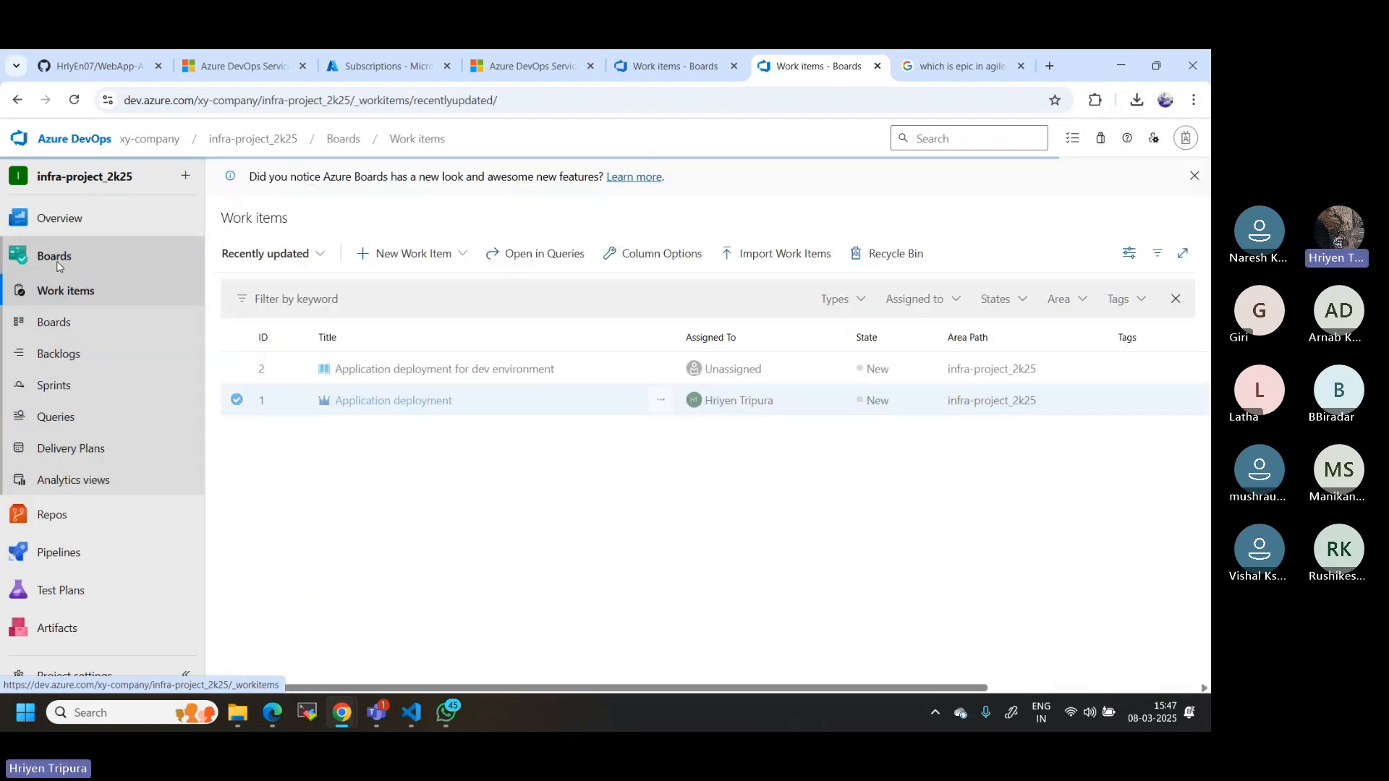
pyautogui.click(412, 253)
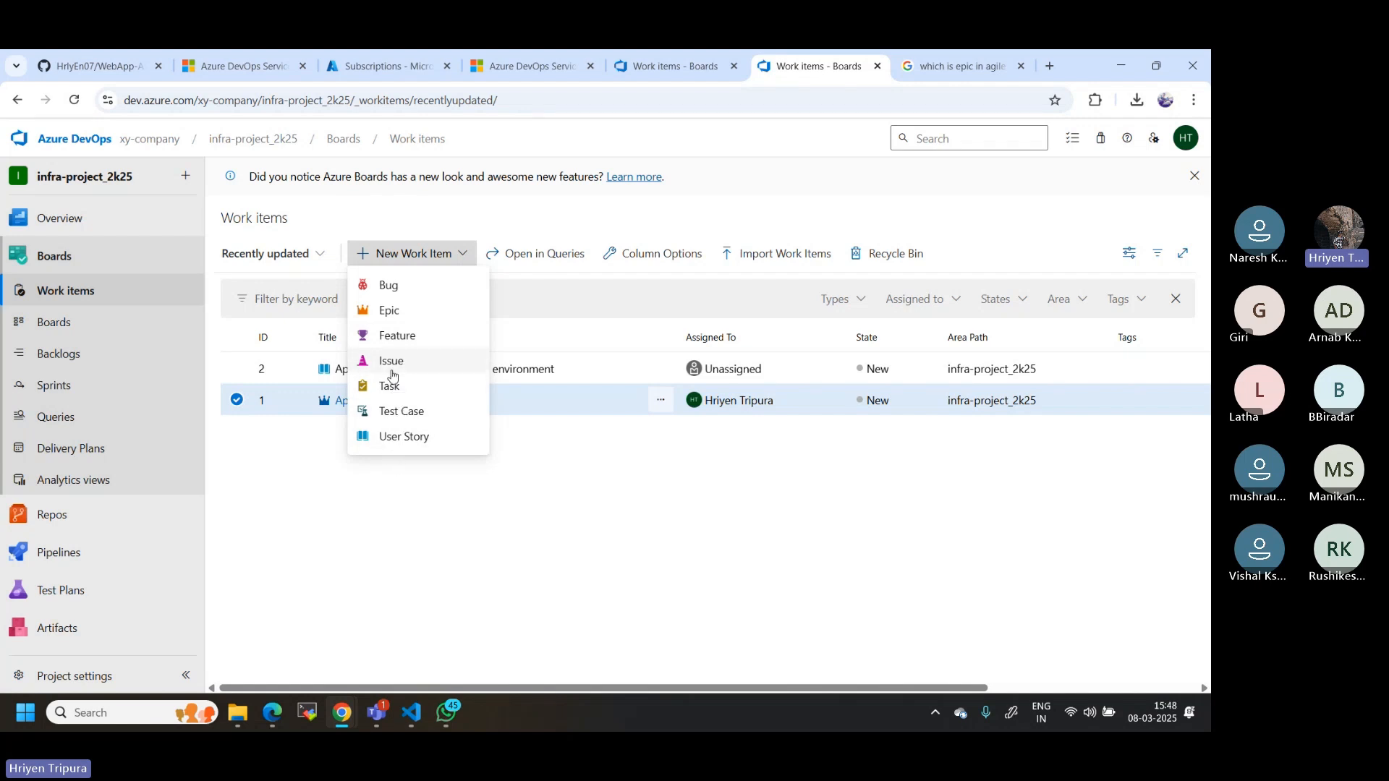
pyautogui.click(459, 549)
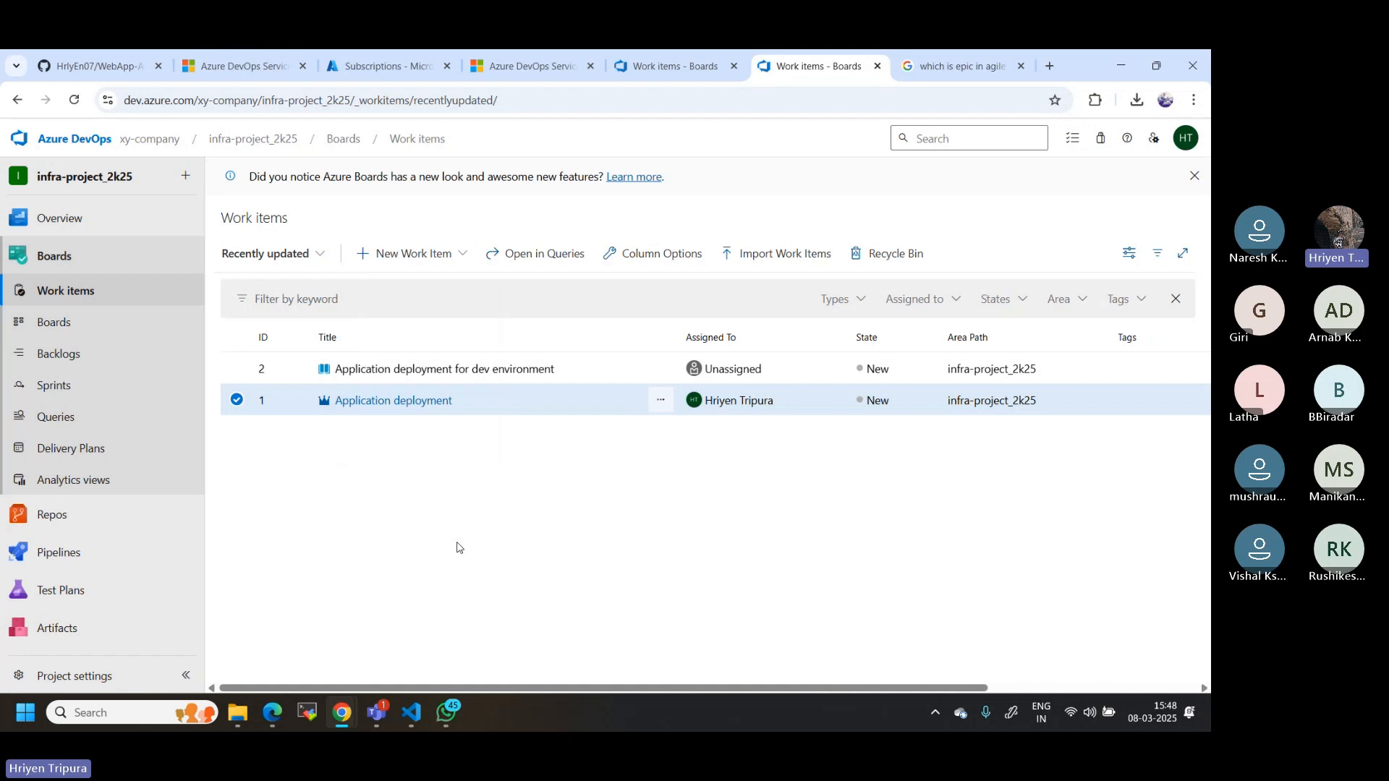
# Start a new Issue titled 'Need to comple', then discard the draft and return to Work items.
pyautogui.click(460, 548)
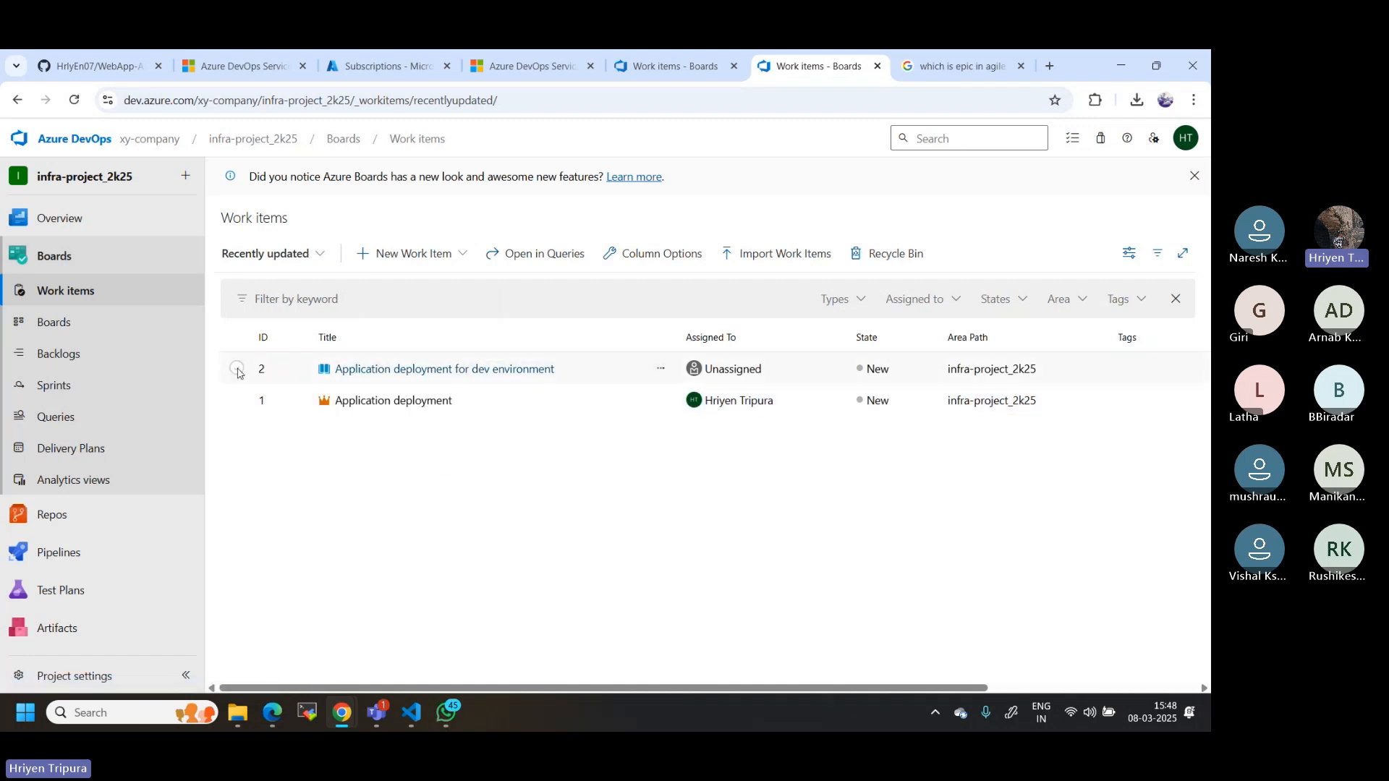
pyautogui.click(459, 263)
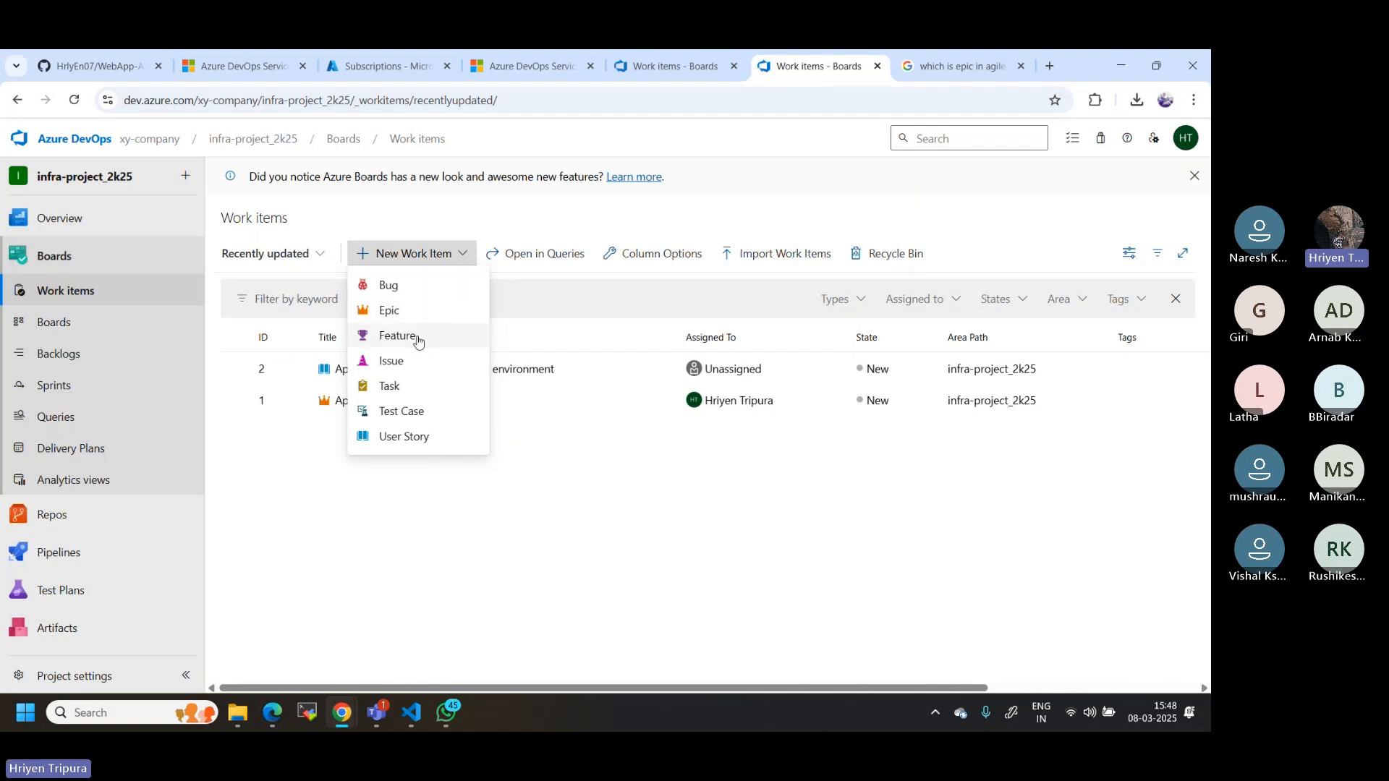
pyautogui.click(404, 366)
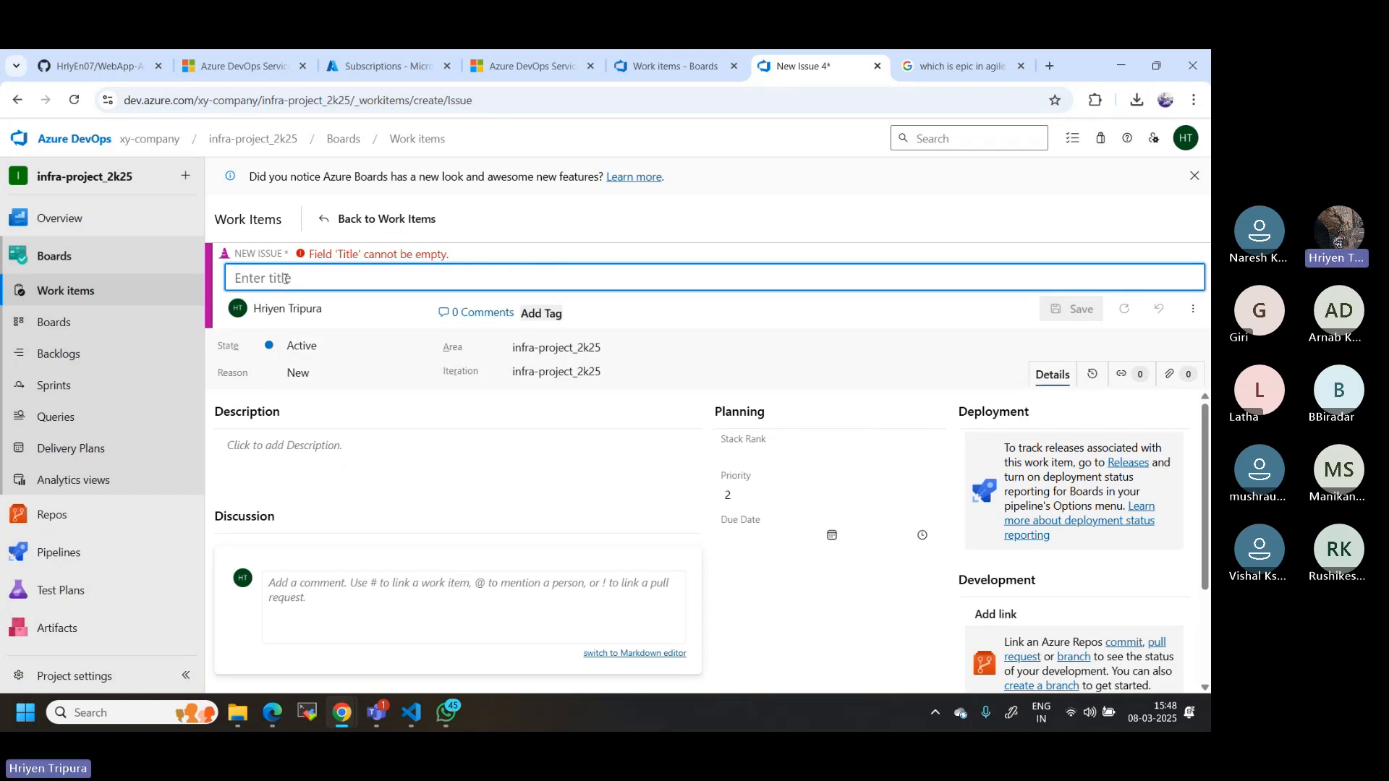
pyautogui.write('Need to')
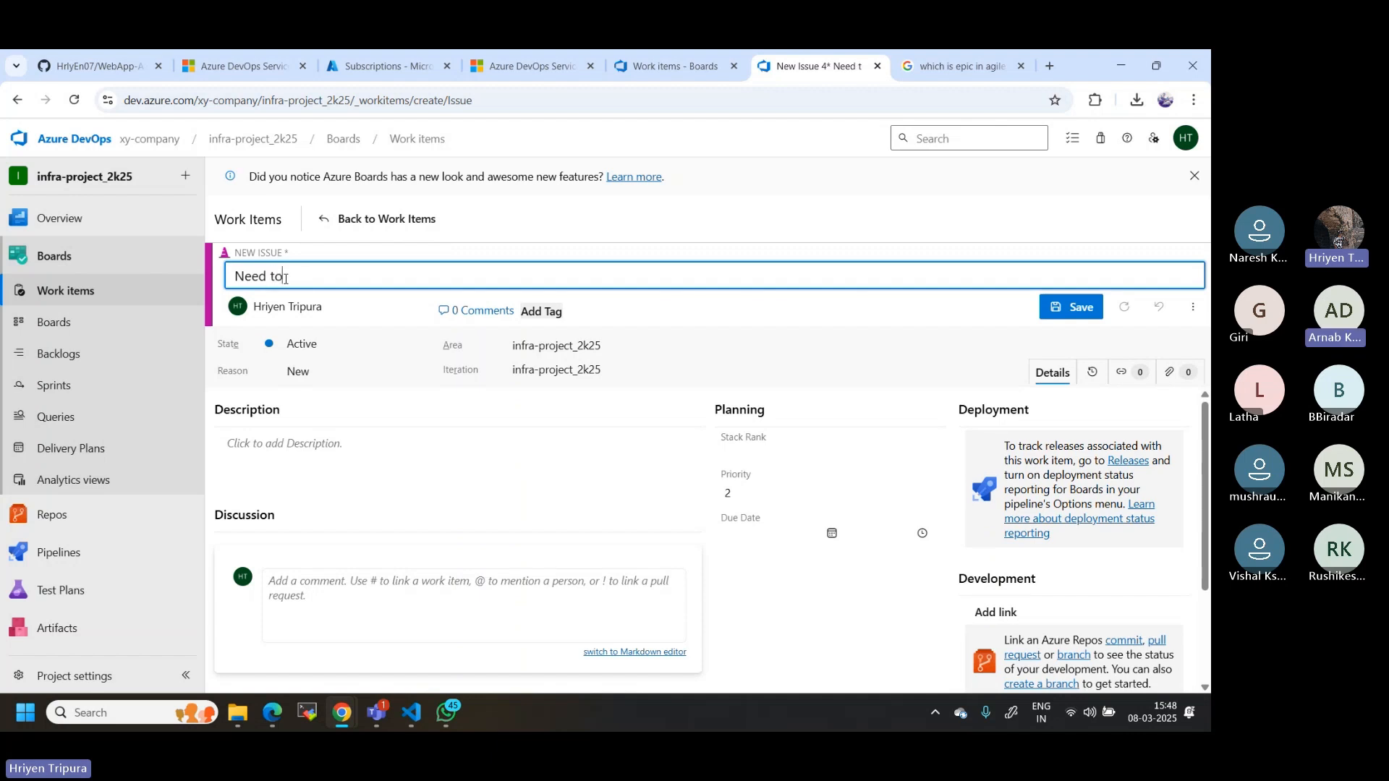
pyautogui.write(' comp')
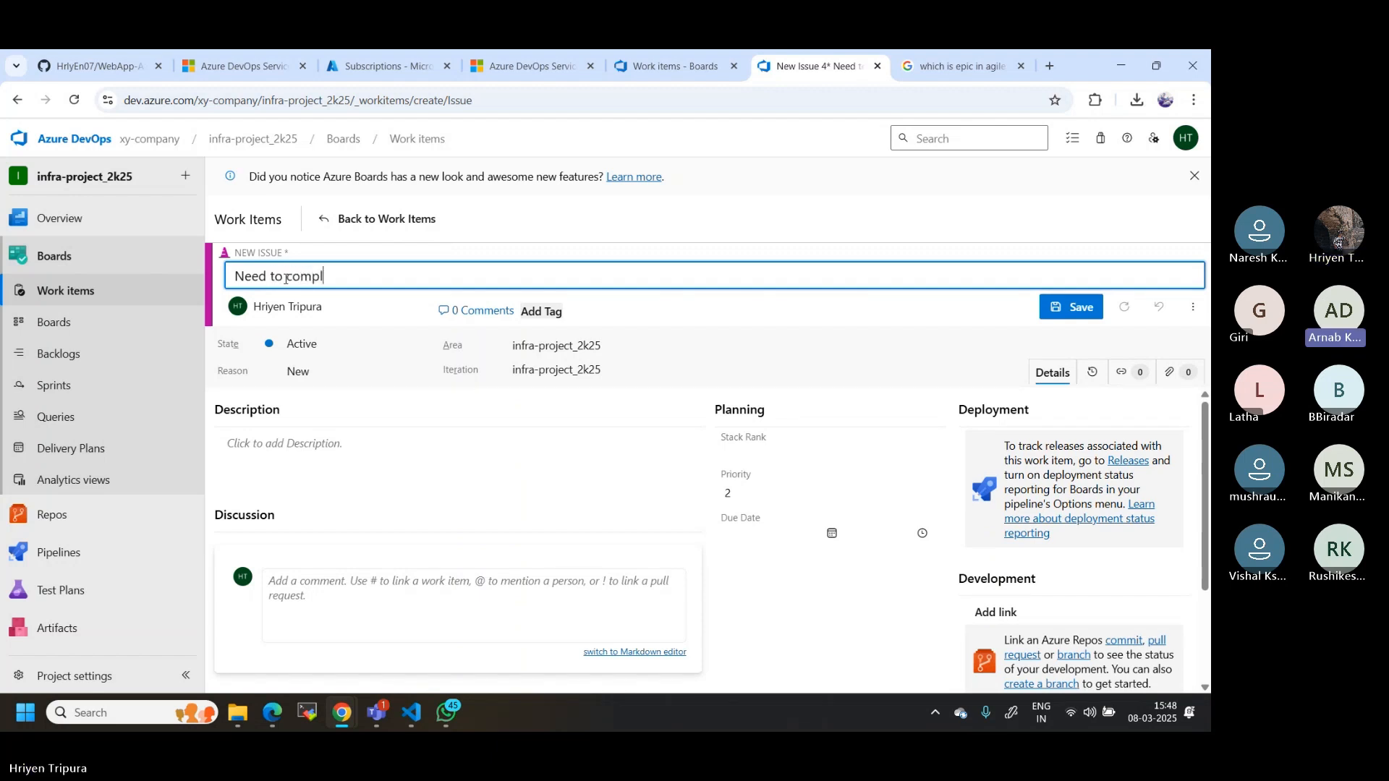
pyautogui.write('le')
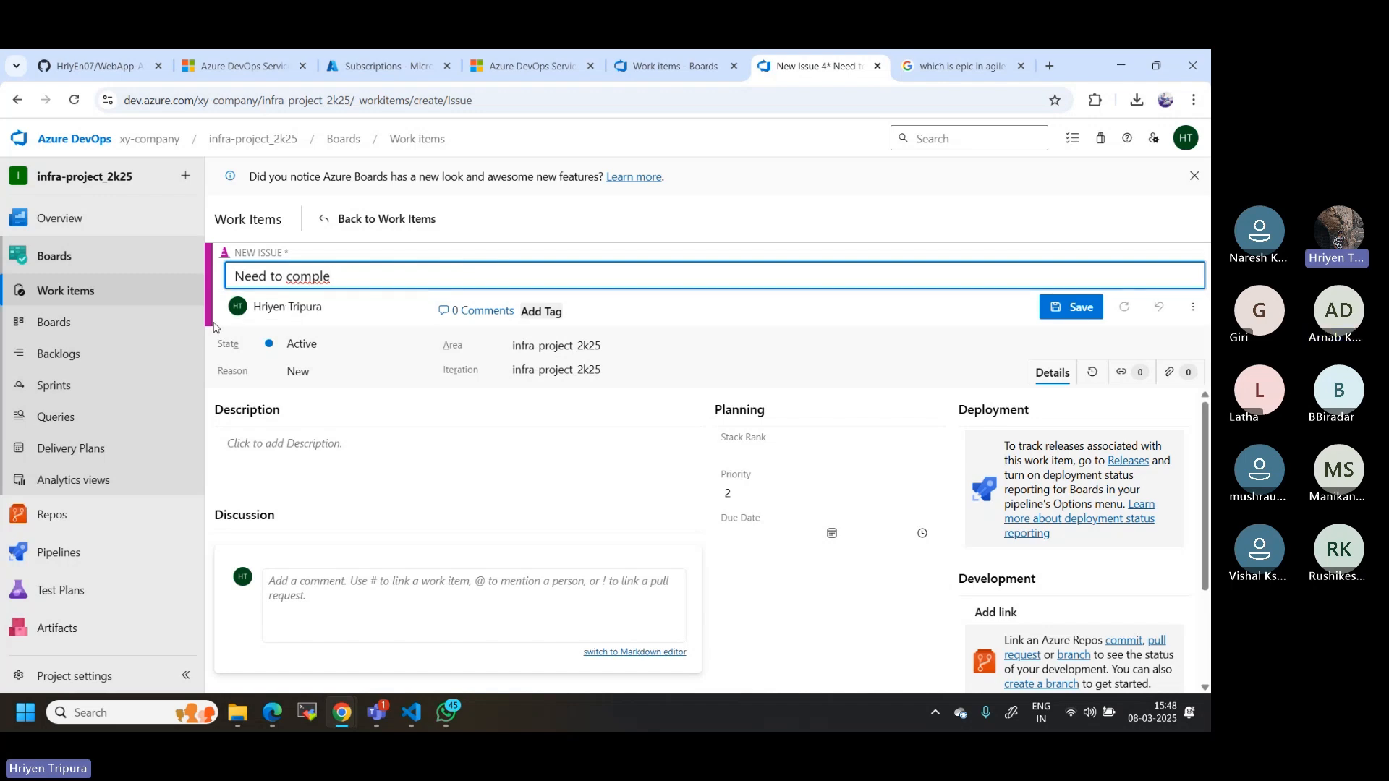
pyautogui.click(330, 222)
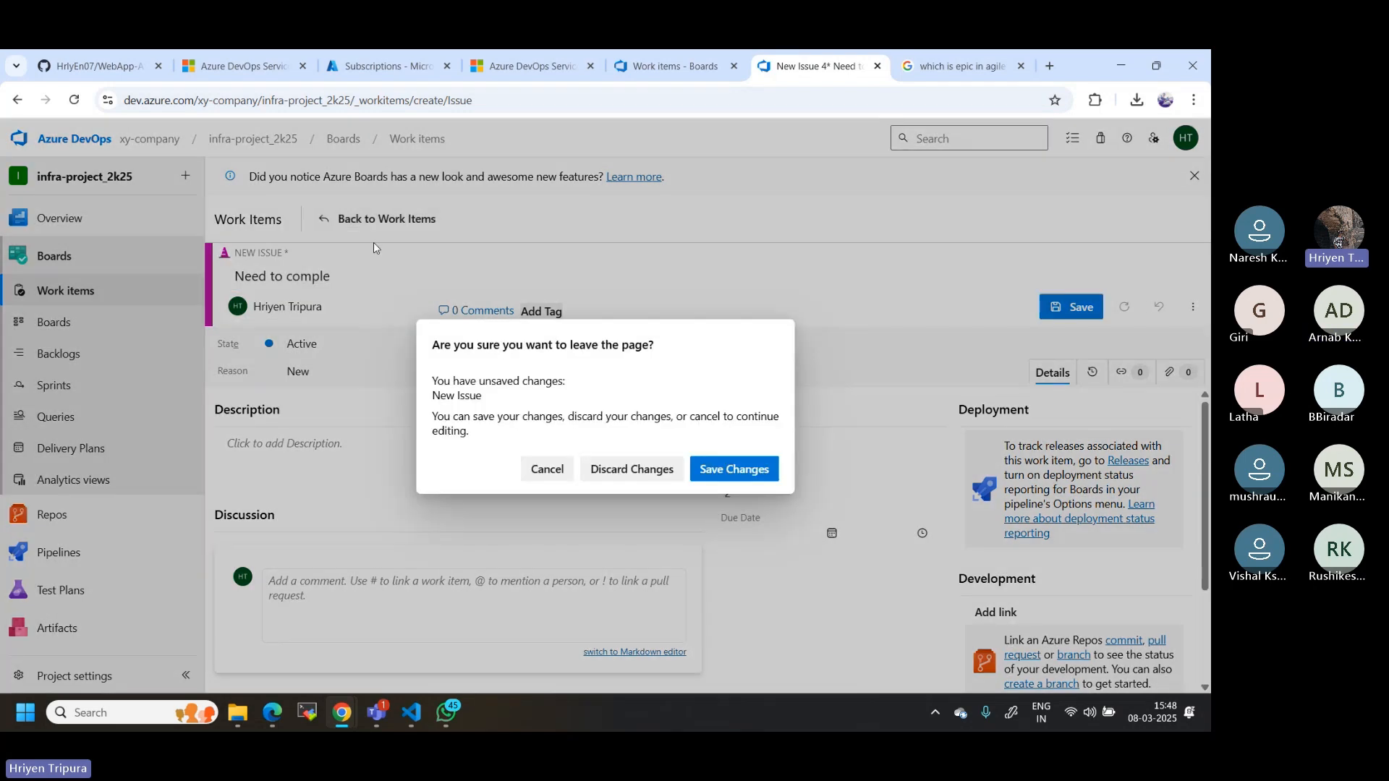
pyautogui.click(634, 475)
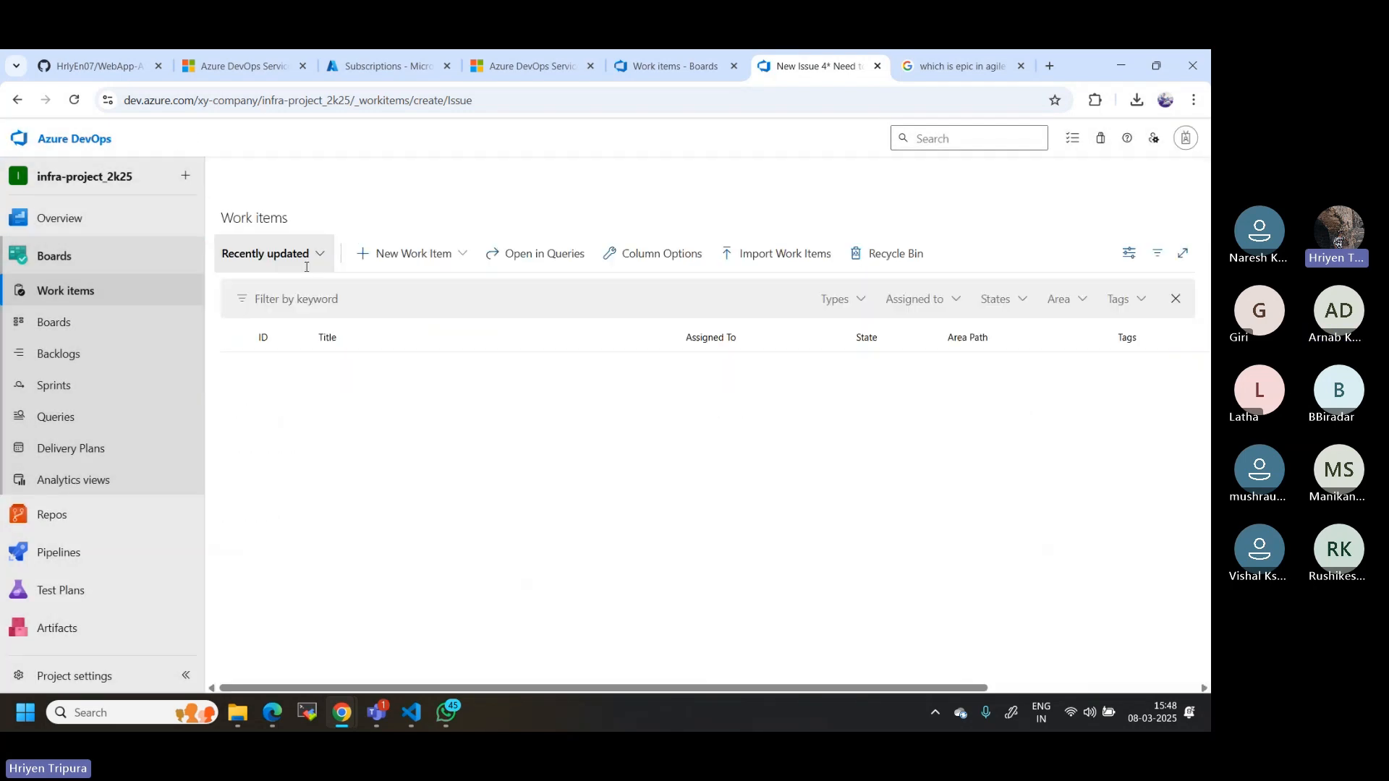
# Draft a new Task titled 'Need to complete A' and assign it to yourself.
pyautogui.click(439, 253)
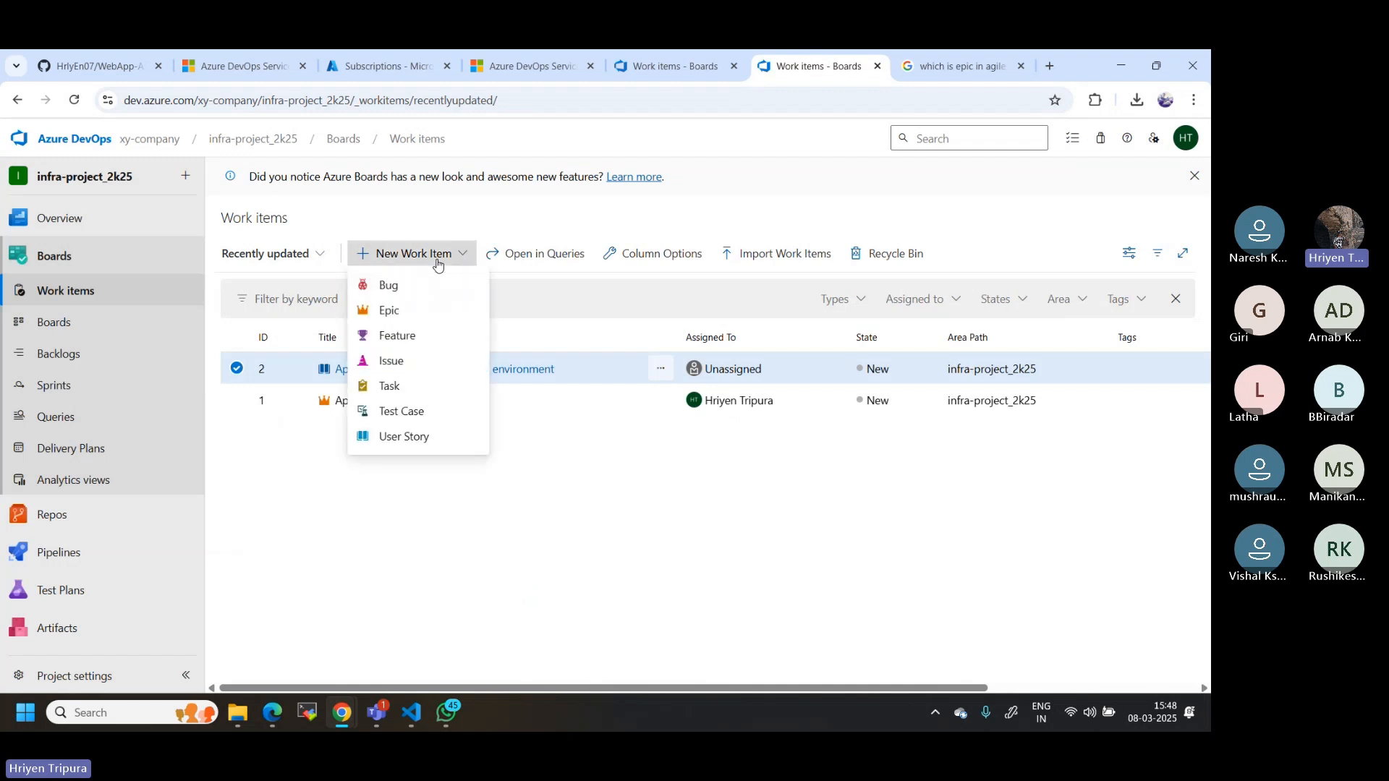
pyautogui.click(404, 388)
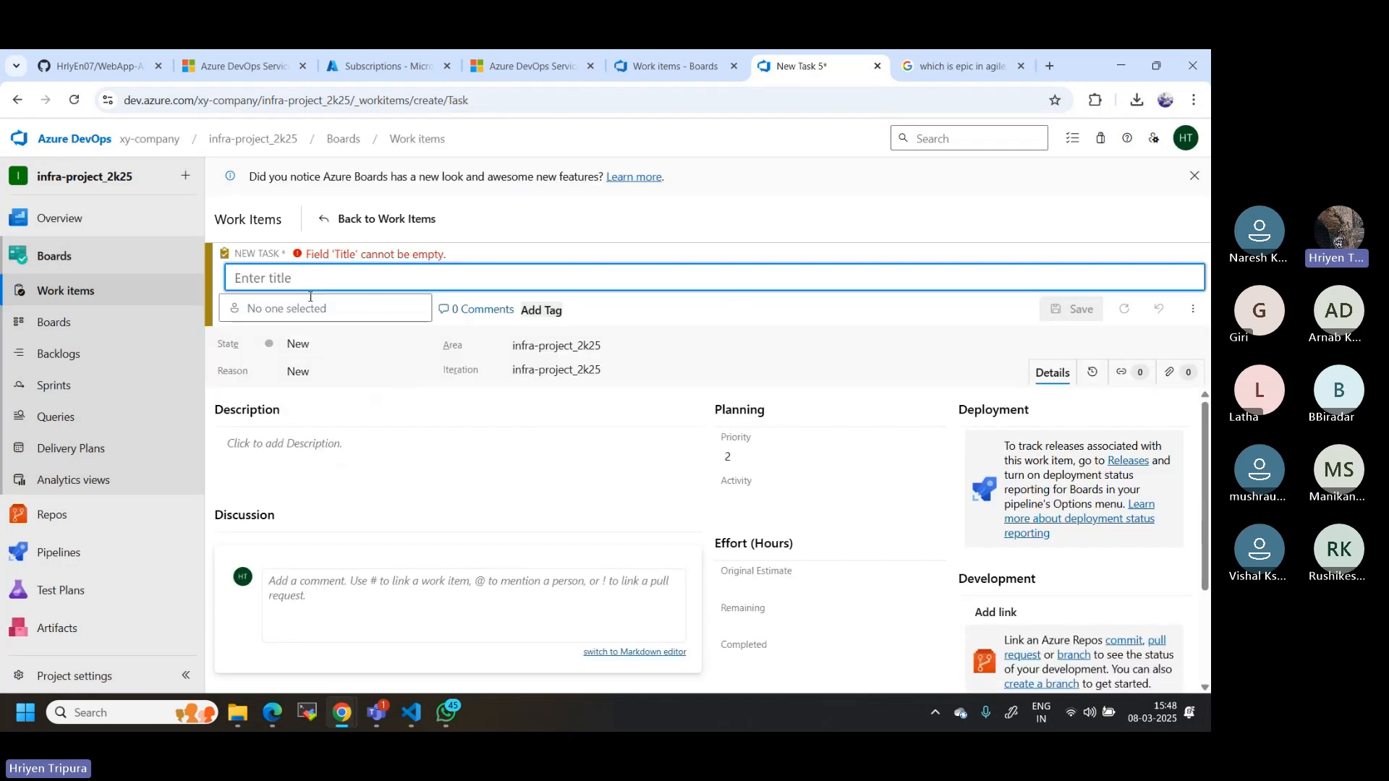
pyautogui.write('Need')
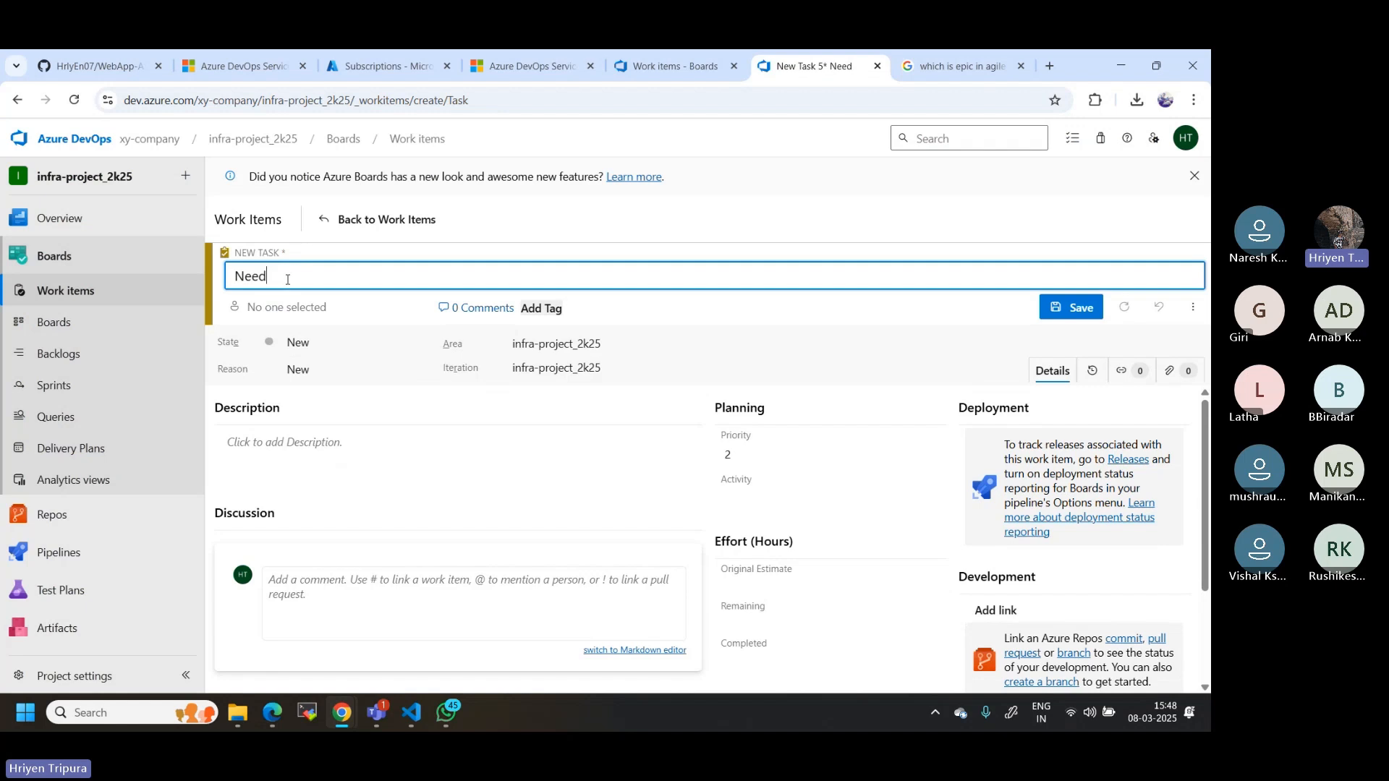
pyautogui.write(' to comple')
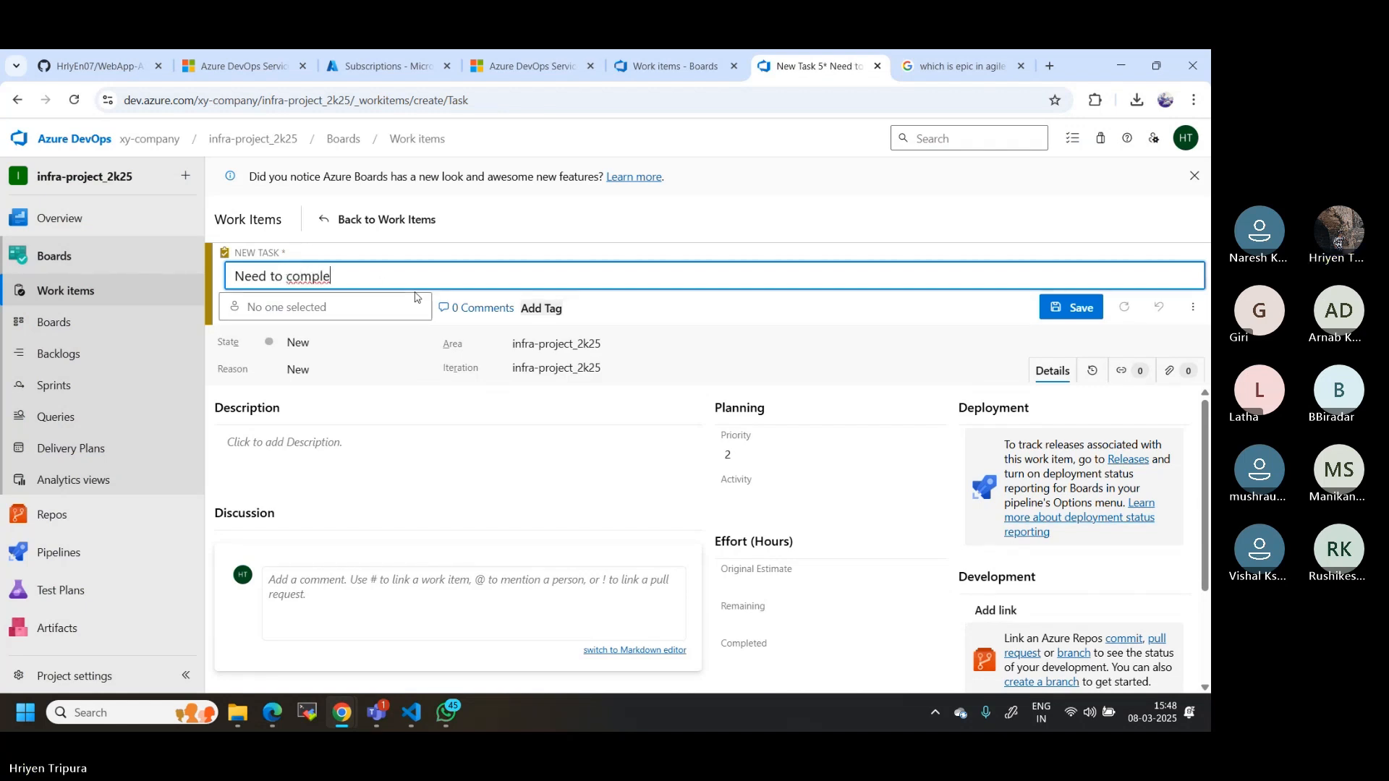
pyautogui.write('te A')
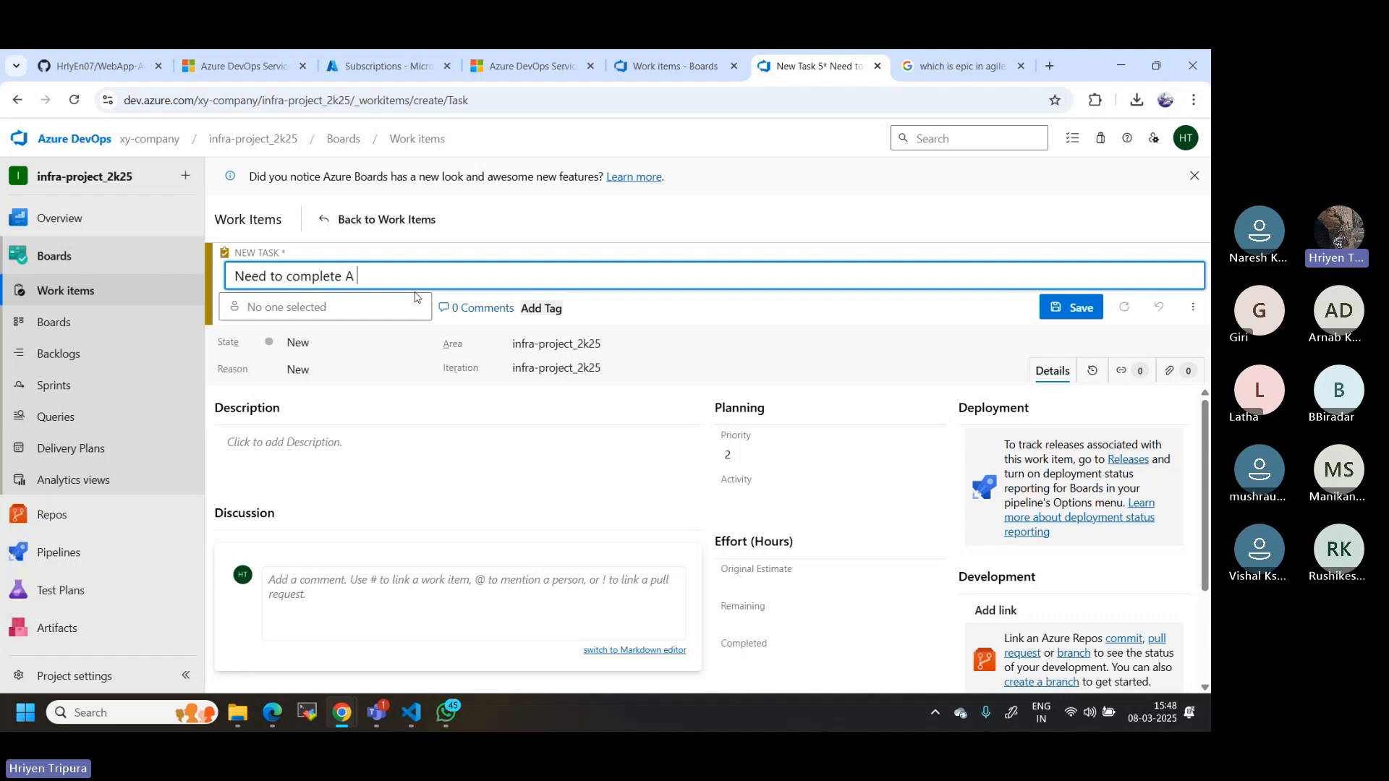
pyautogui.hotkey('alt', 'Tab')
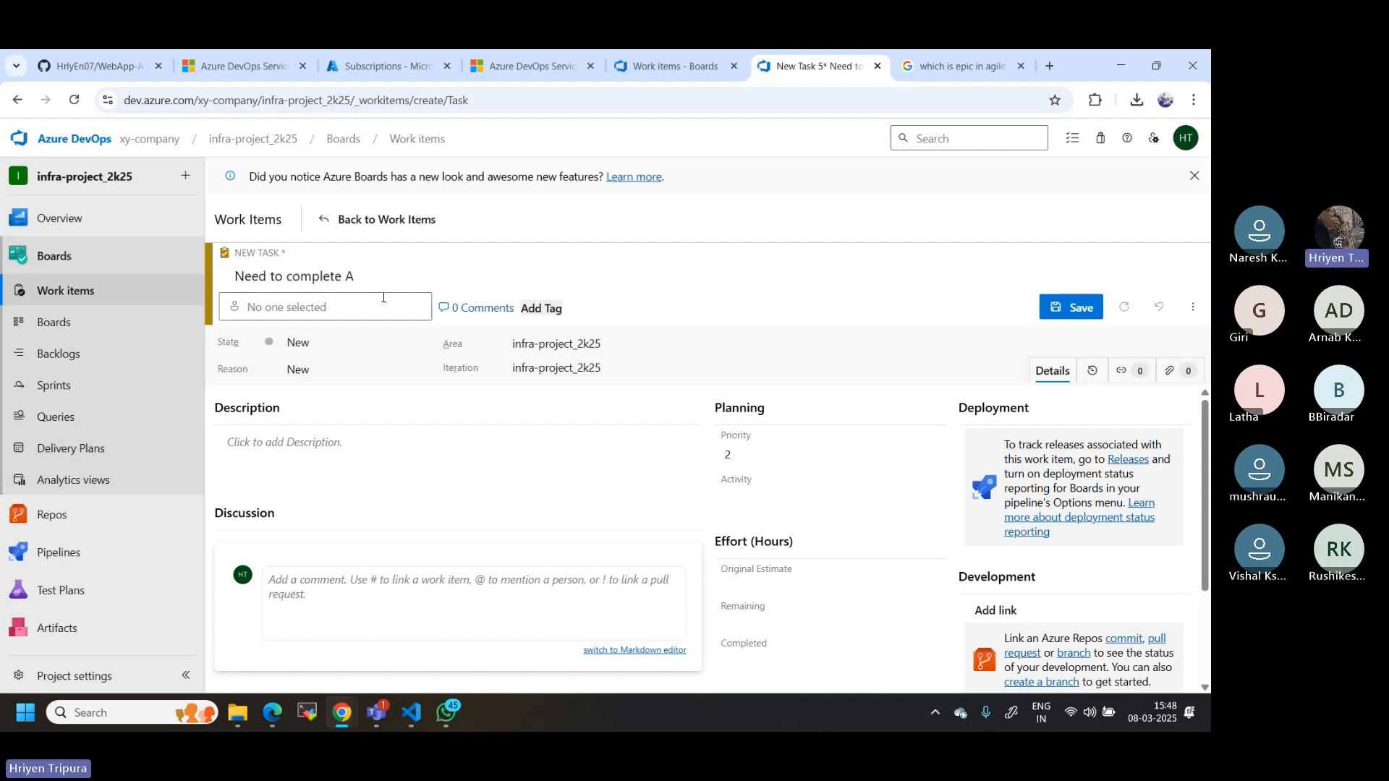
pyautogui.click(331, 278)
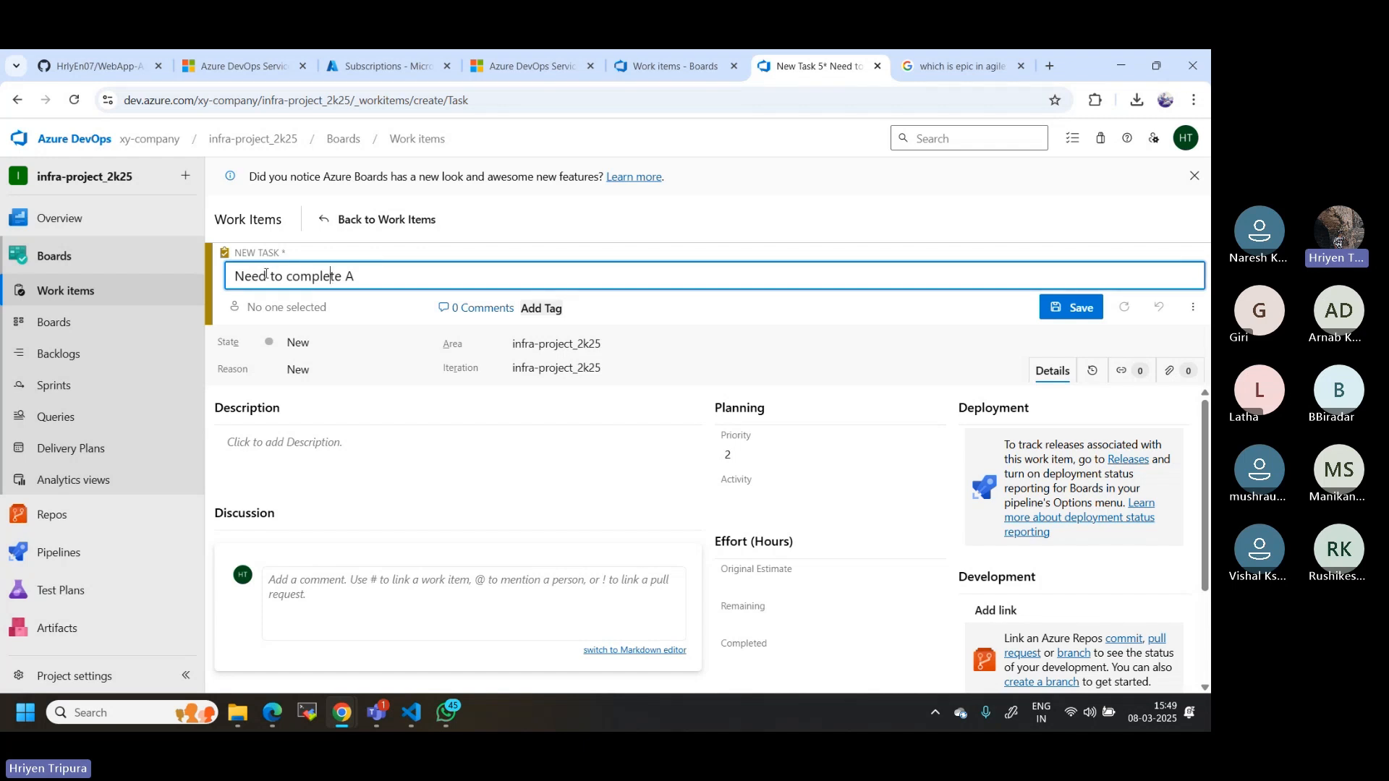
pyautogui.moveTo(236, 276); pyautogui.dragTo(329, 277)
pyautogui.click(329, 277)
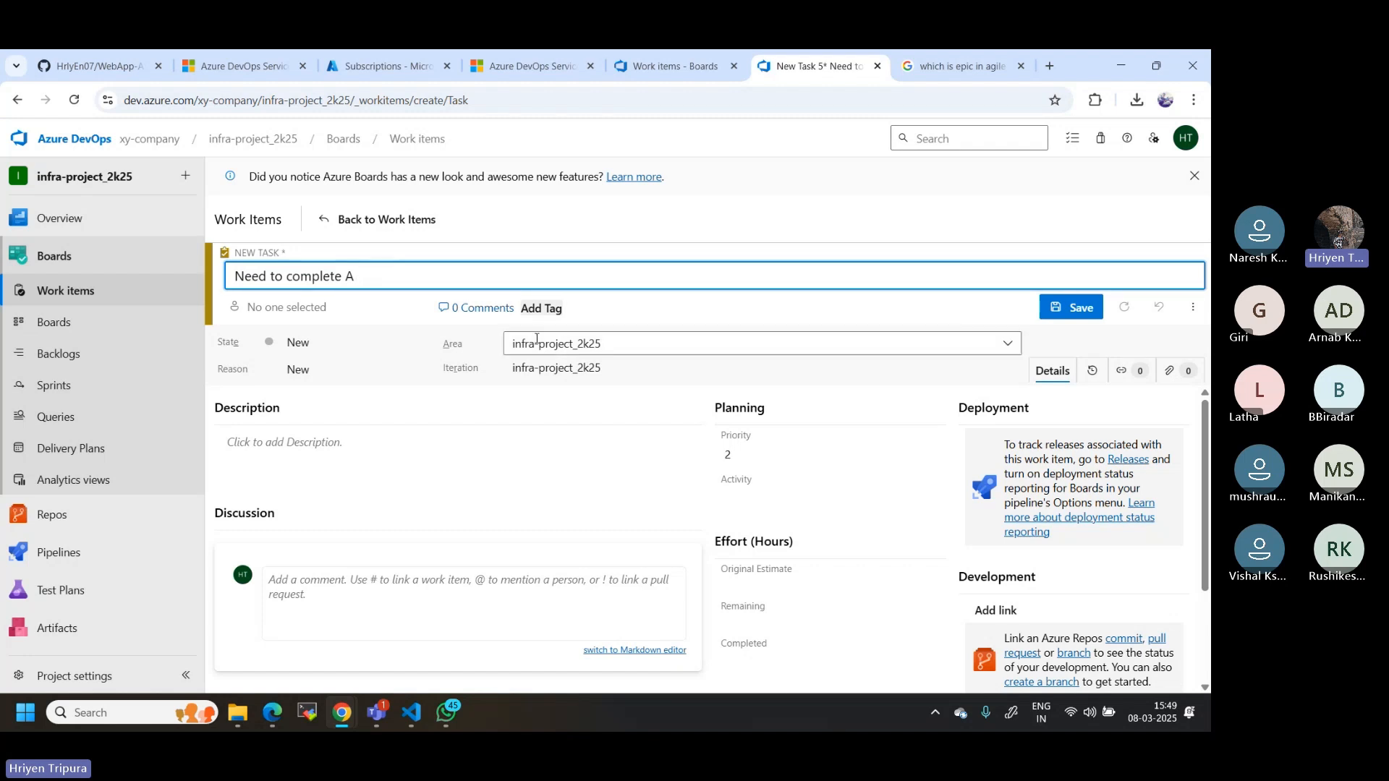
pyautogui.click(286, 306)
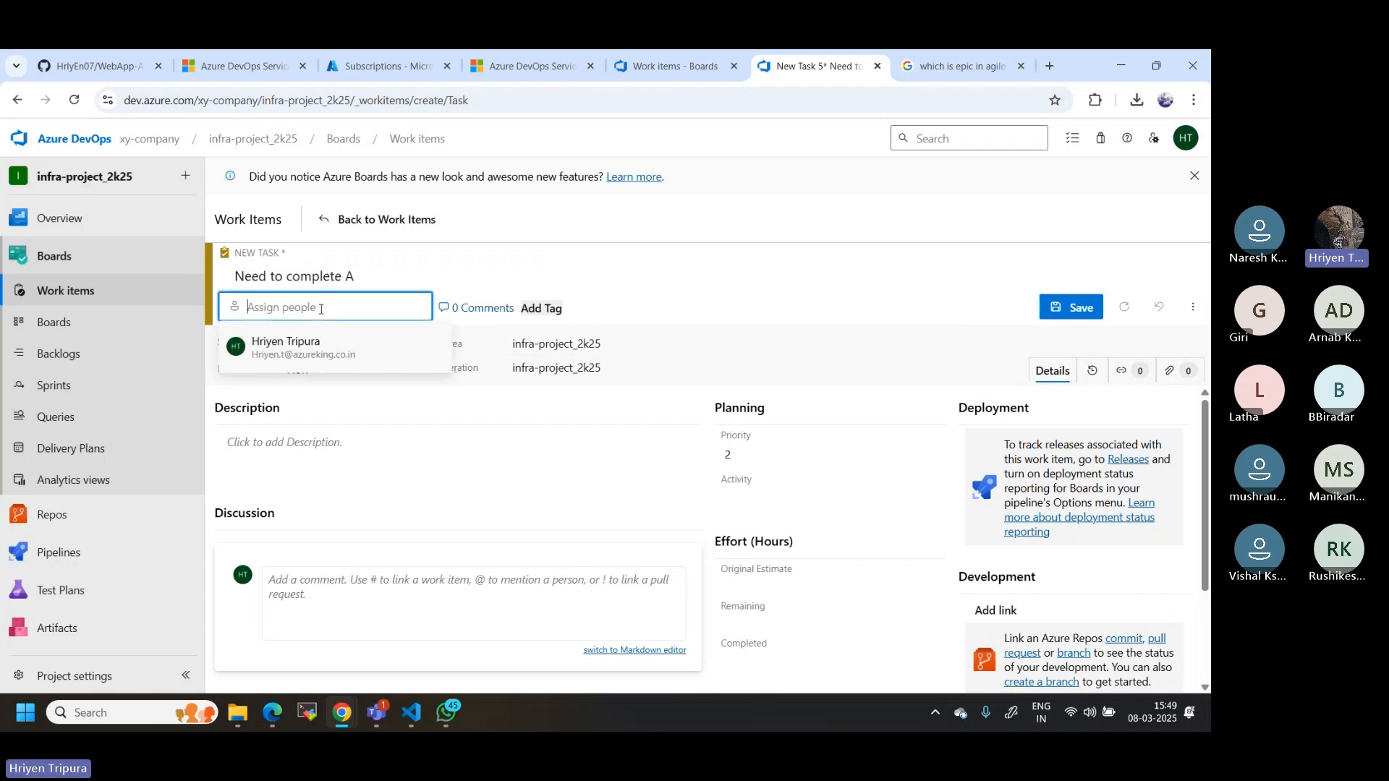
pyautogui.click(302, 355)
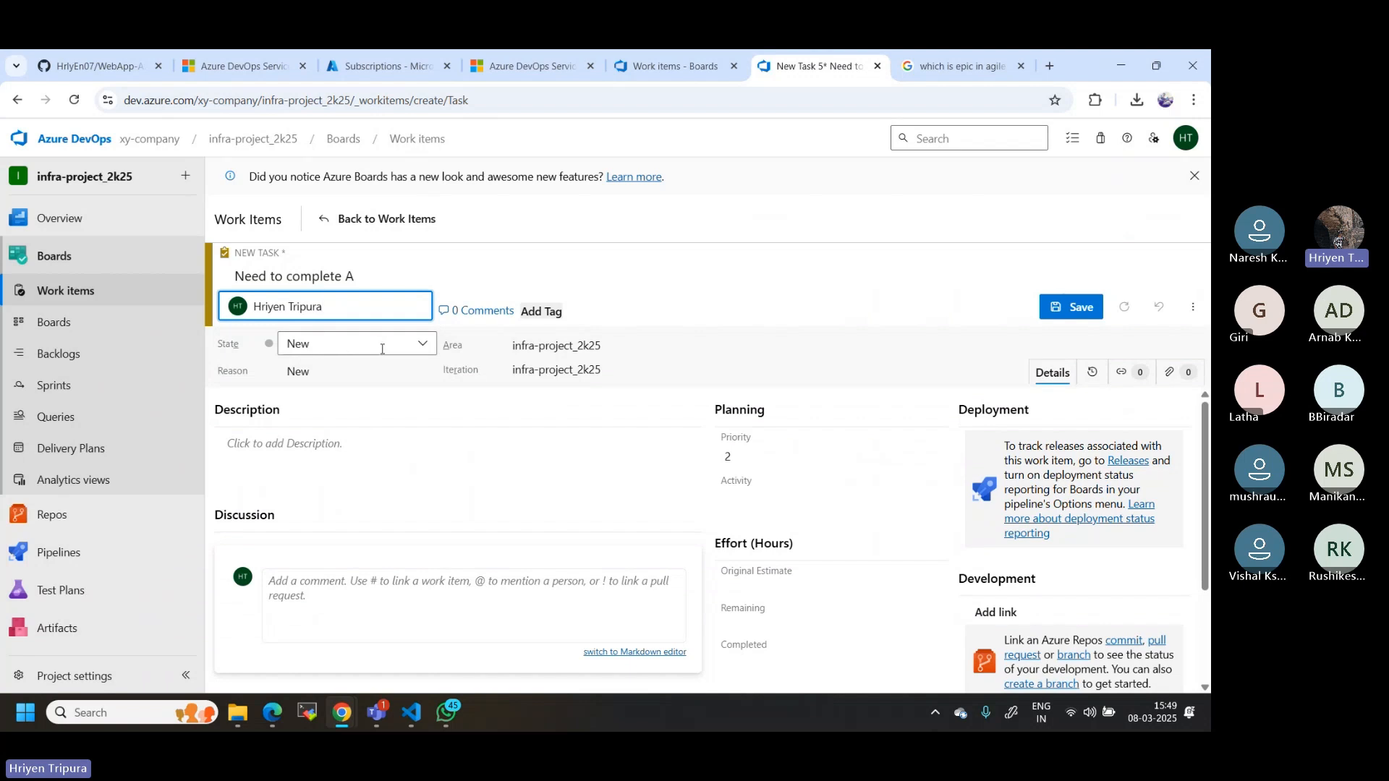
# Link User Story 2, Application deployment for dev environment, as the task's parent.
pyautogui.scroll(-3, 1071, 499)
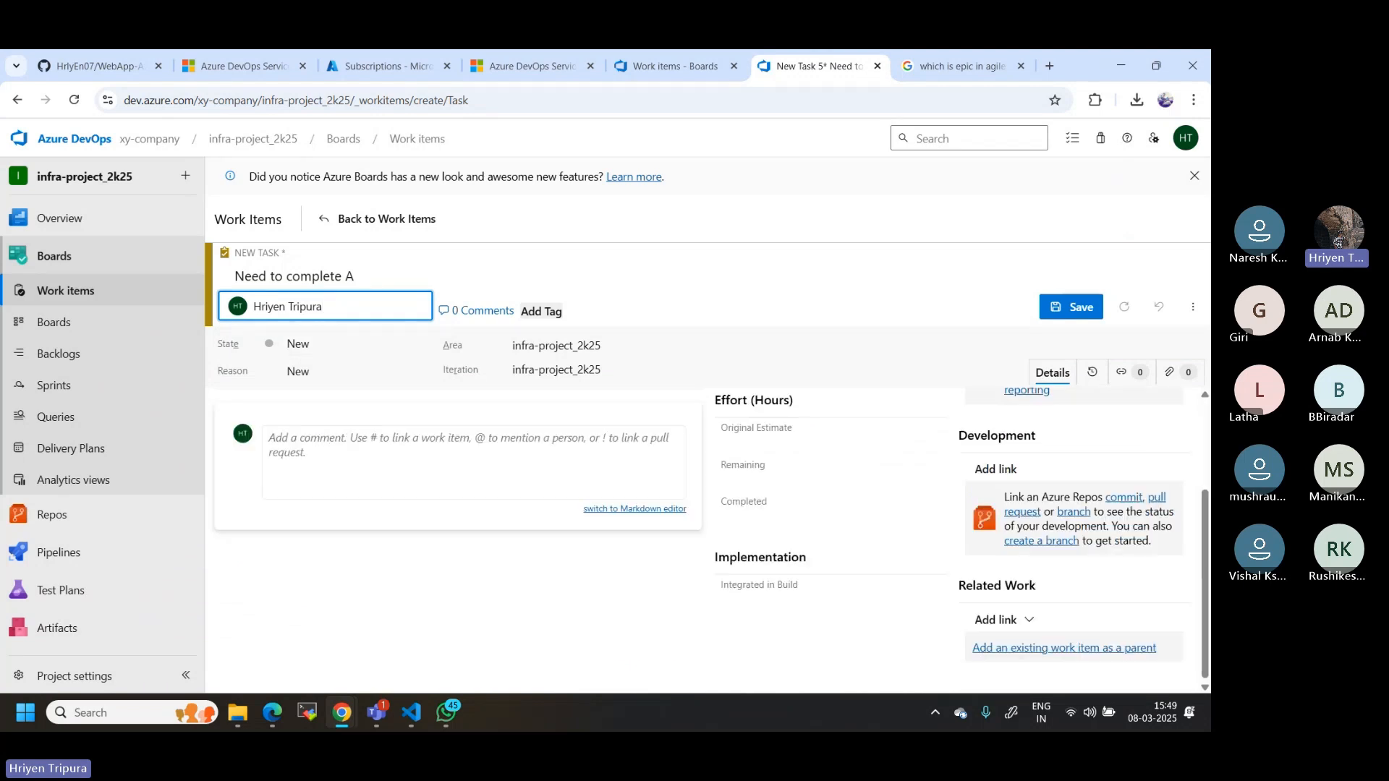
pyautogui.scroll(3, 1071, 500)
pyautogui.scroll(-2, 1071, 499)
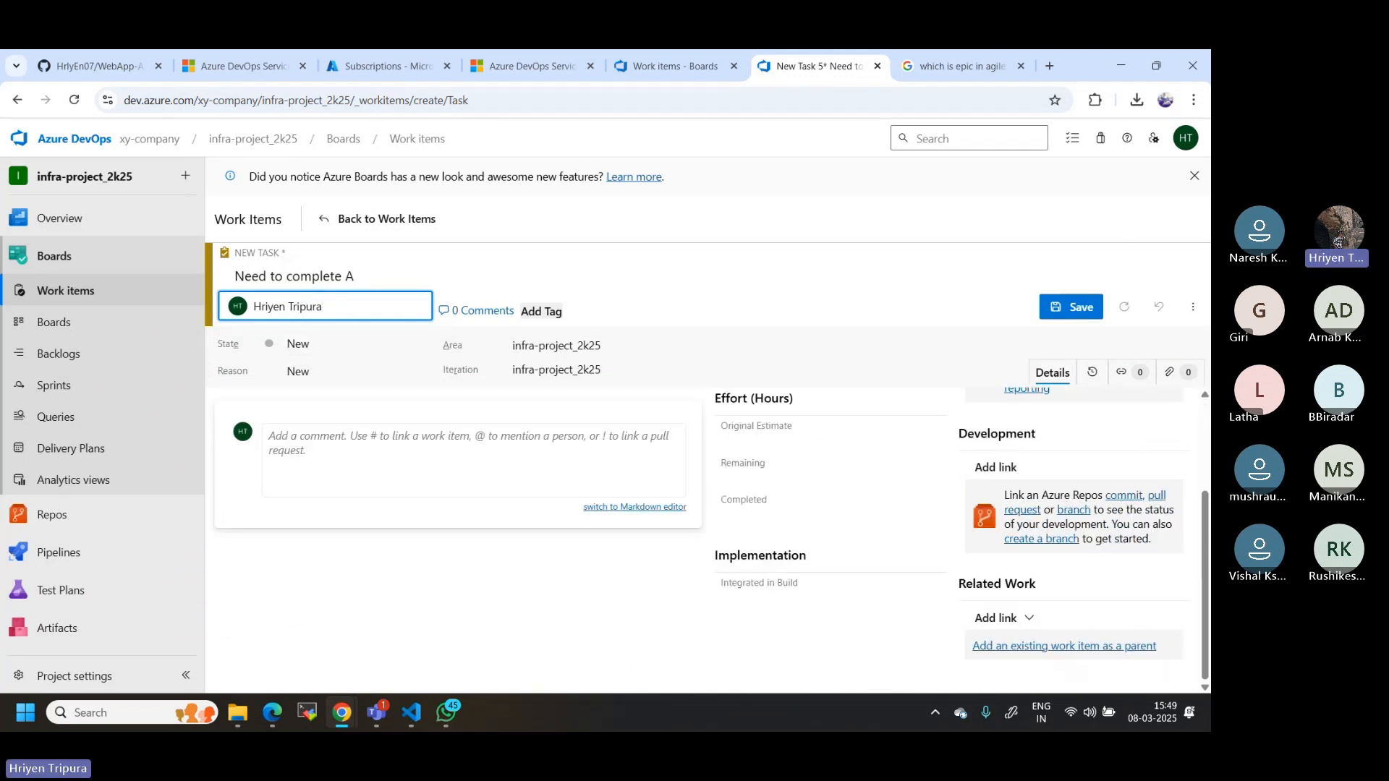
pyautogui.click(1035, 623)
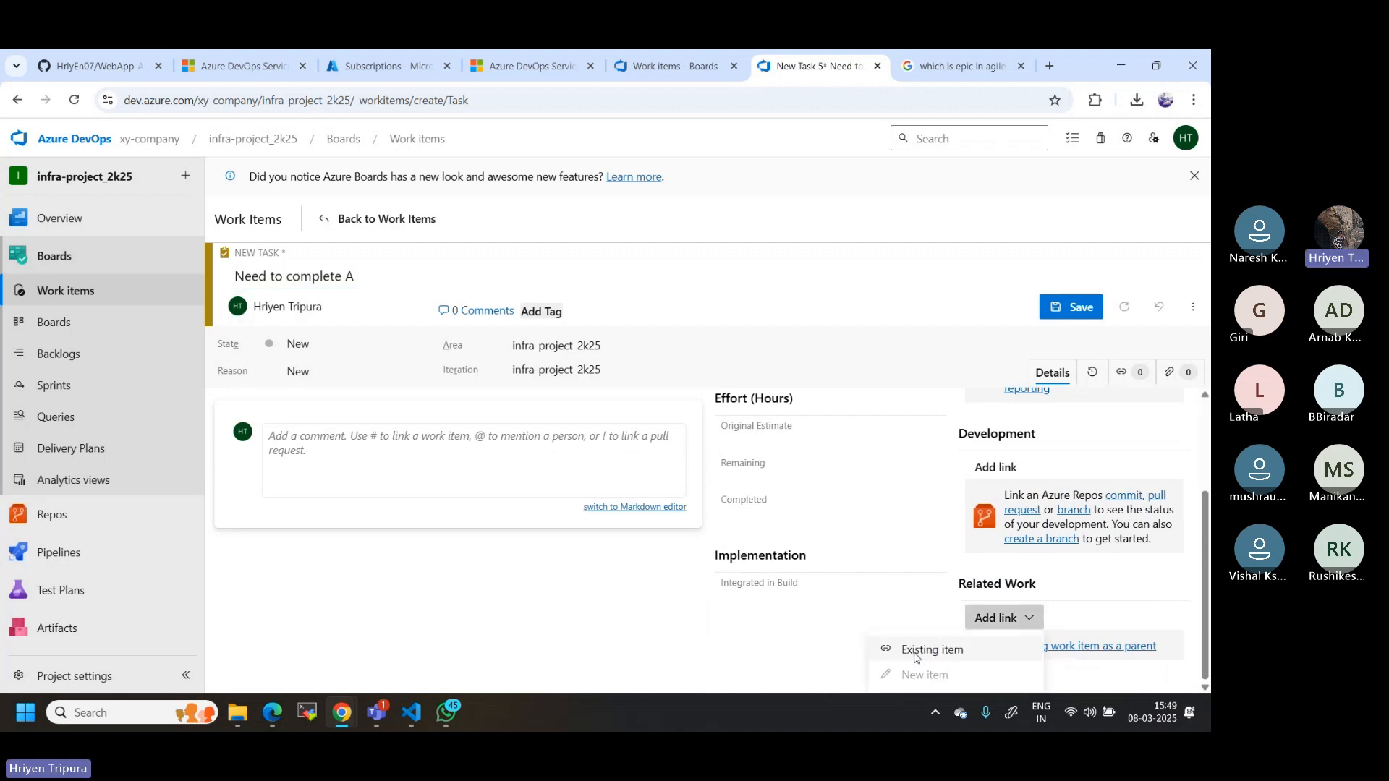
pyautogui.click(916, 656)
pyautogui.click(555, 385)
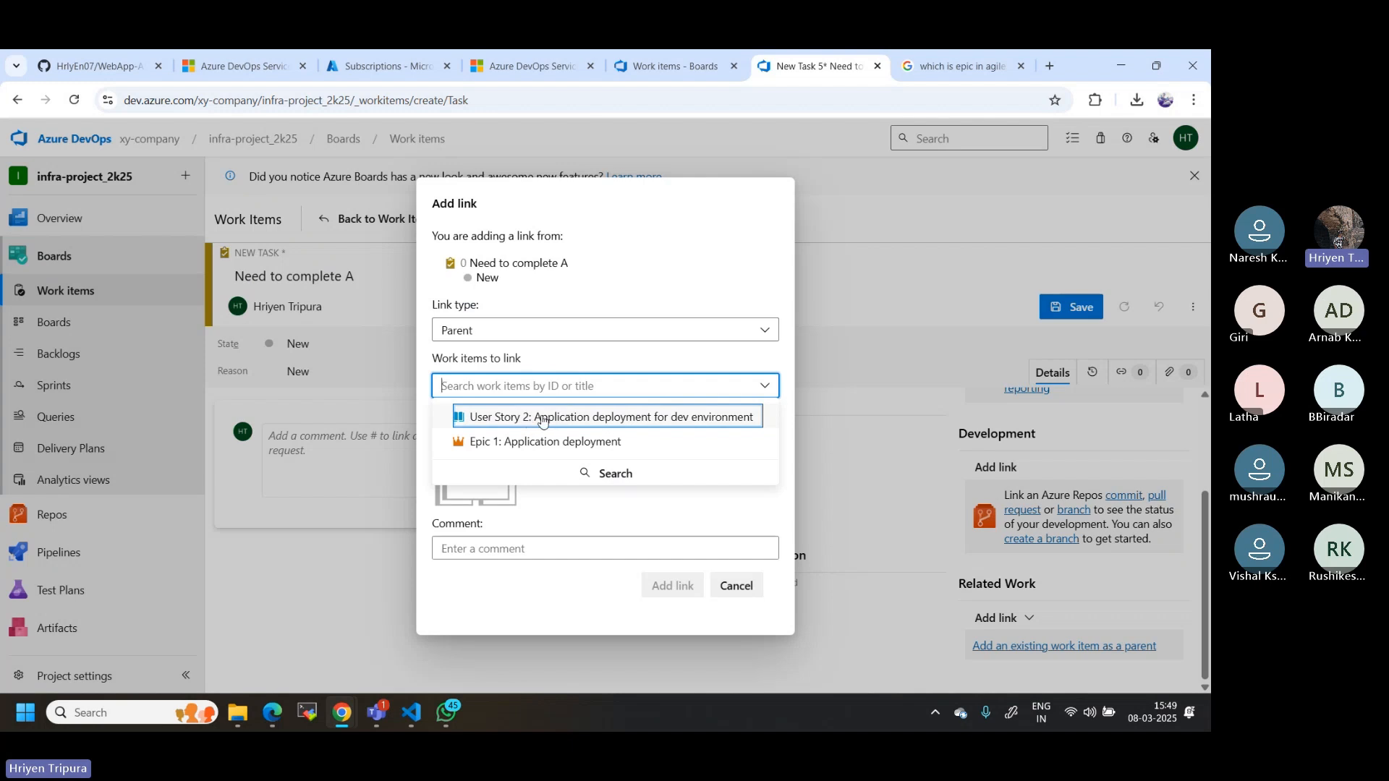
pyautogui.click(517, 420)
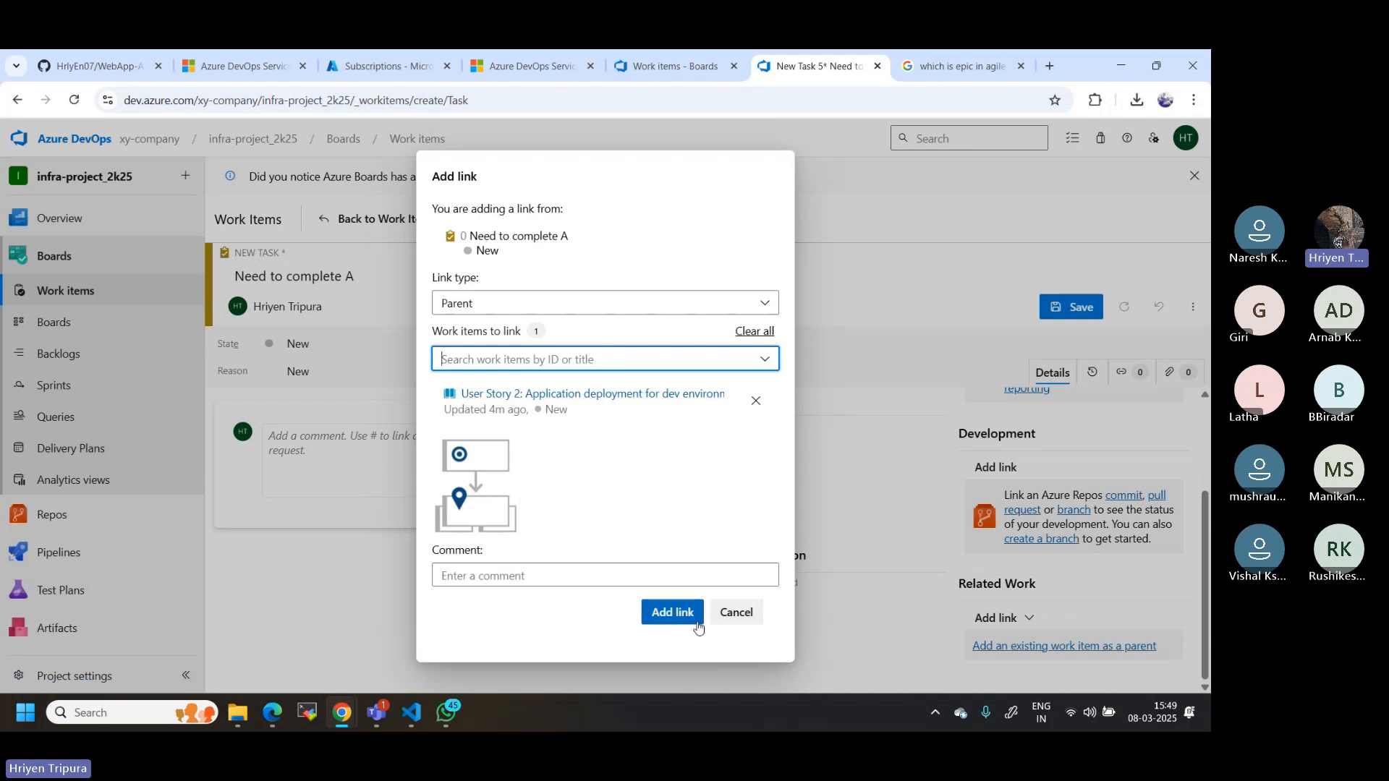
pyautogui.click(672, 614)
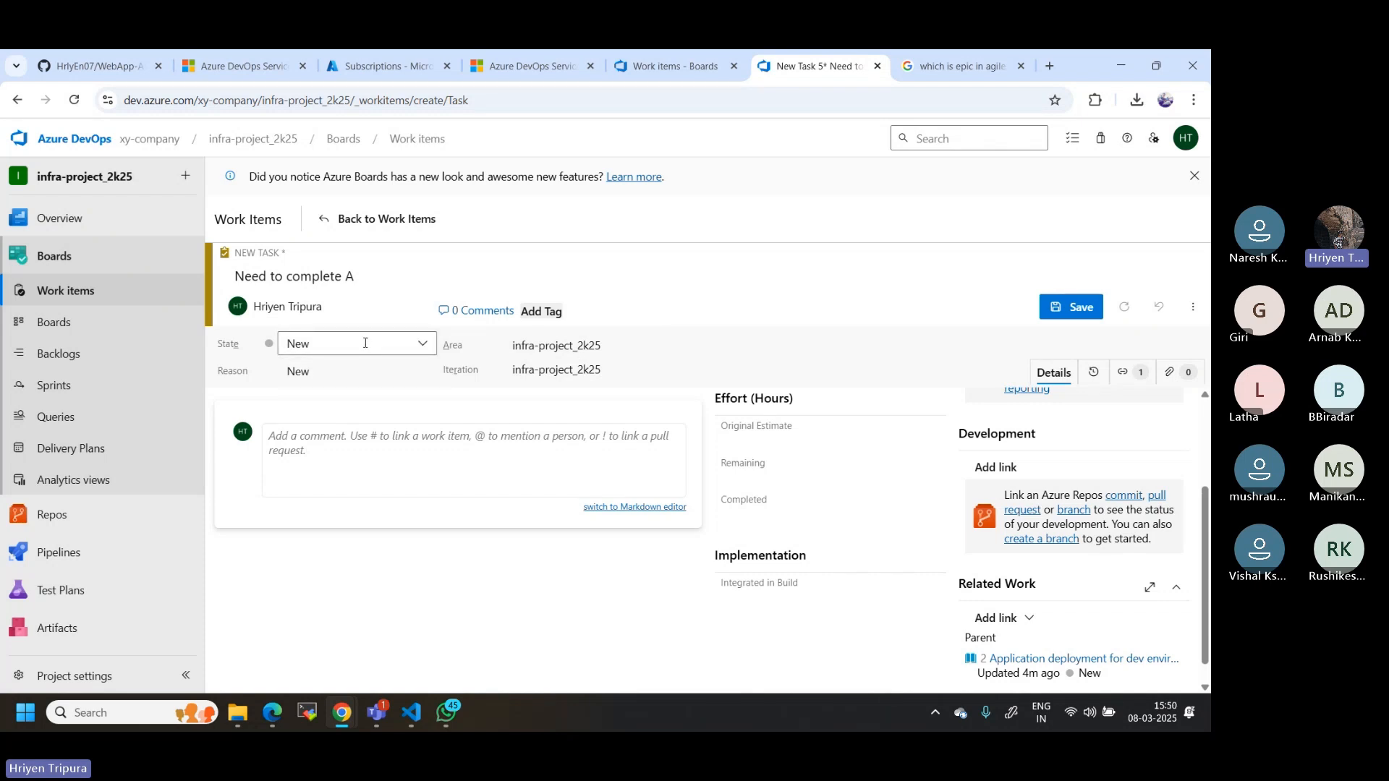
# Keep the task in state New, save it as Task 3, and return to Work items.
pyautogui.moveTo(250, 351)
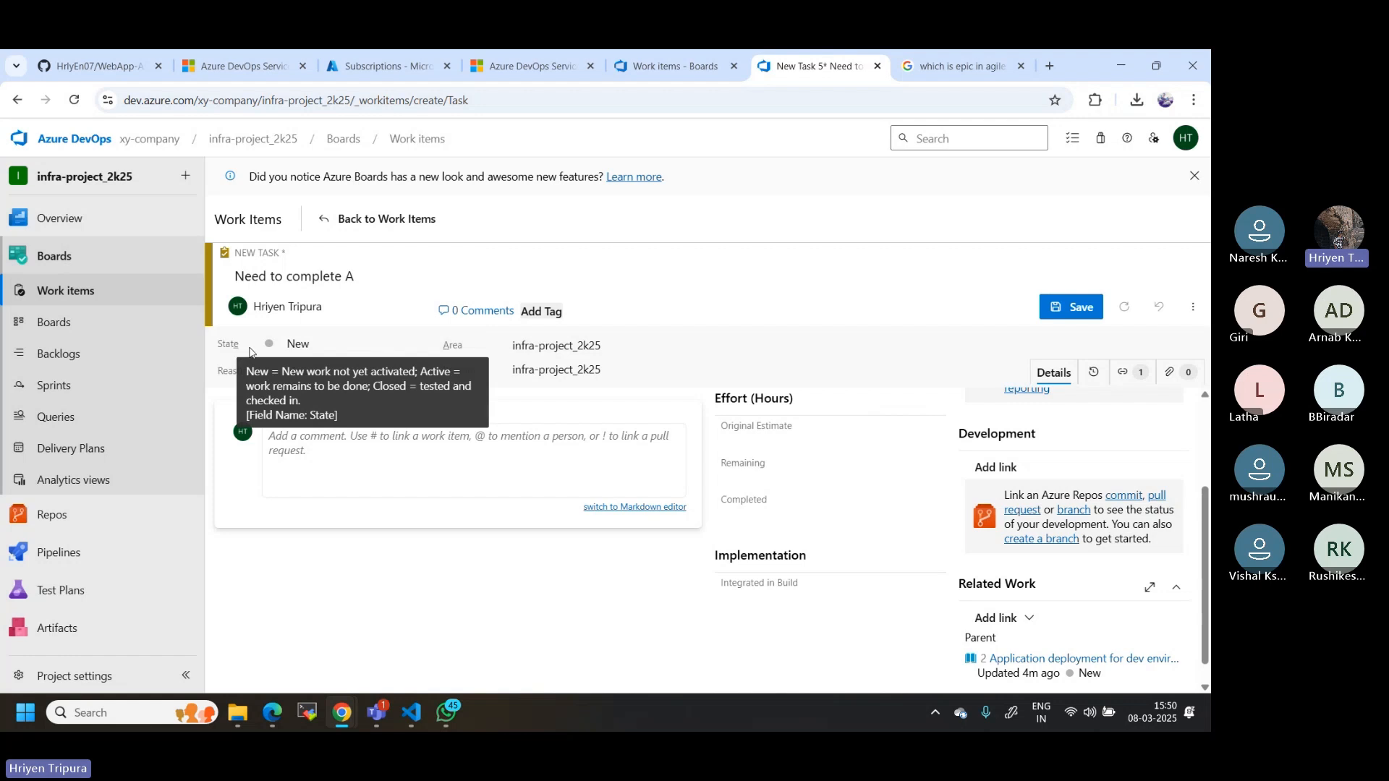
pyautogui.click(313, 343)
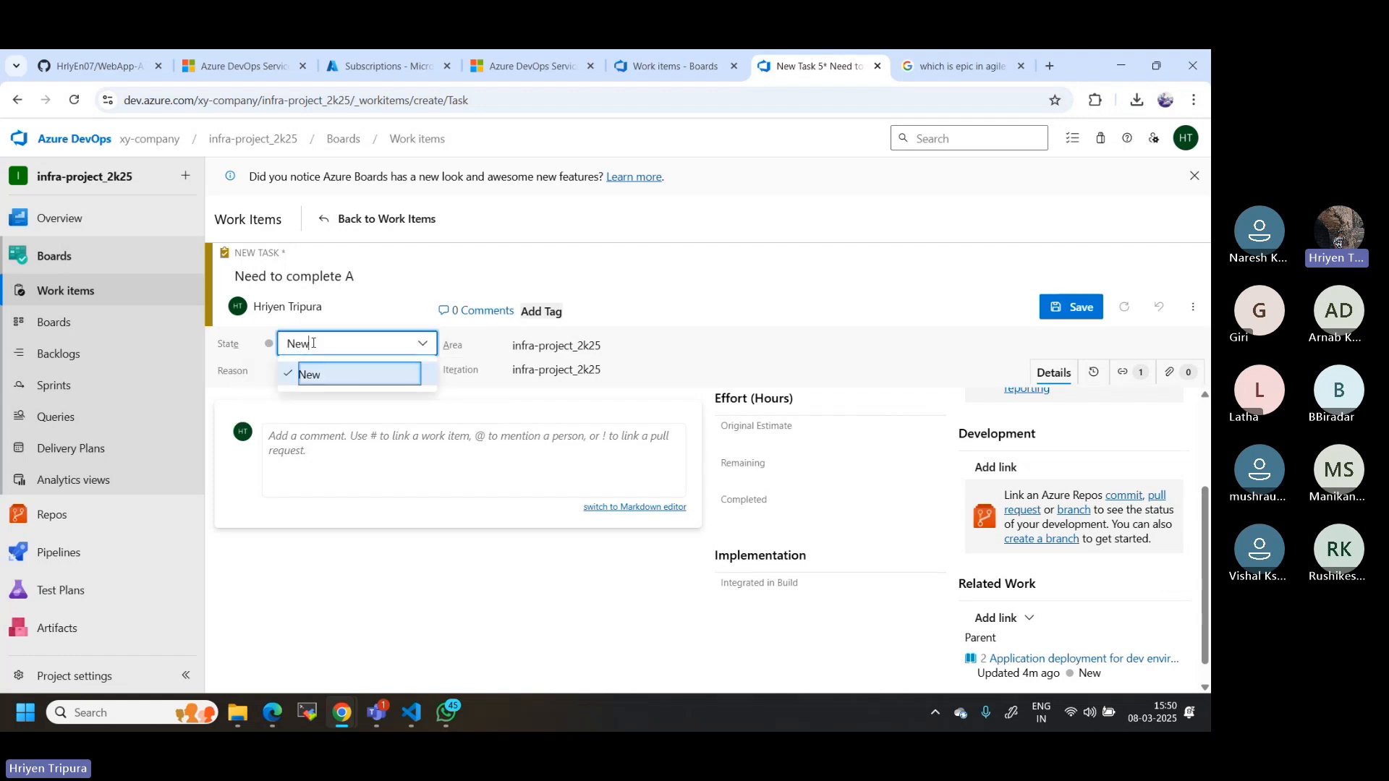
pyautogui.click(312, 373)
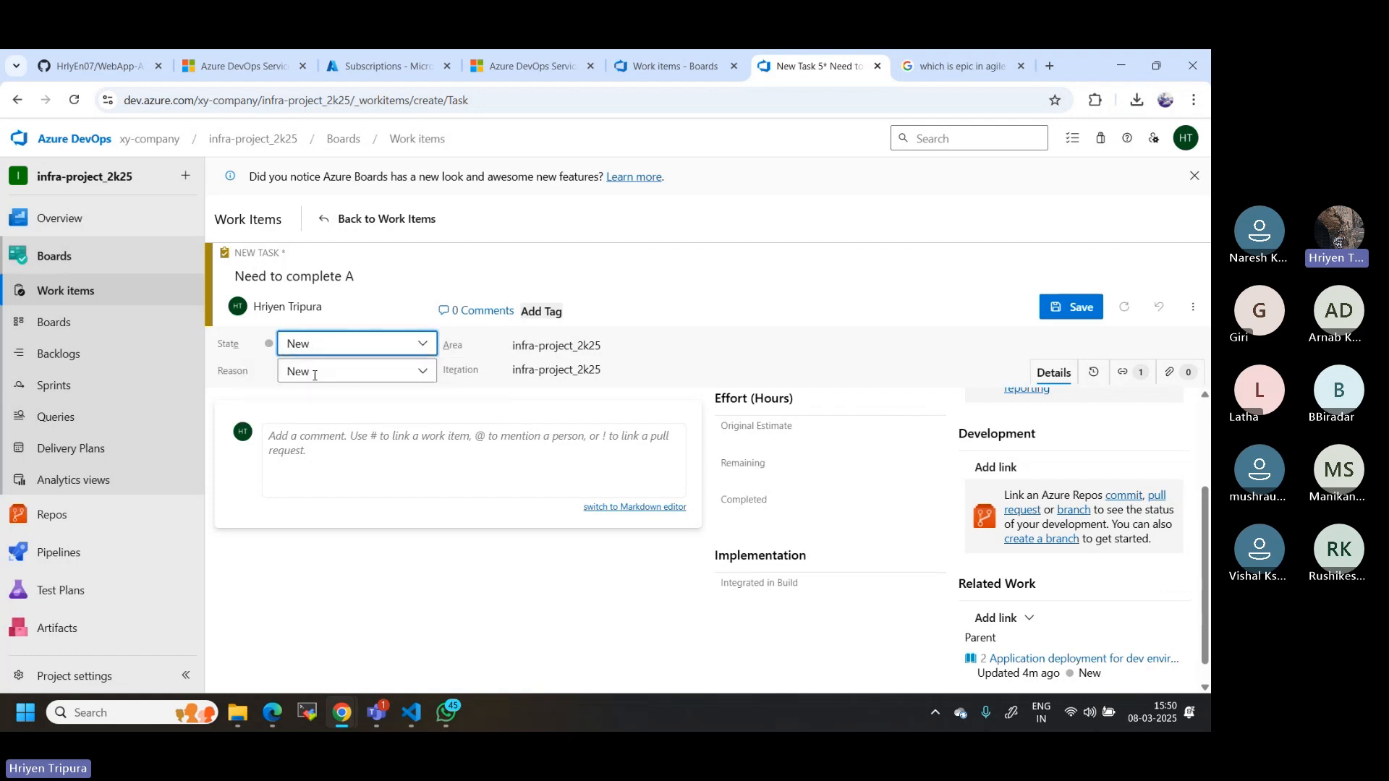
pyautogui.click(1085, 308)
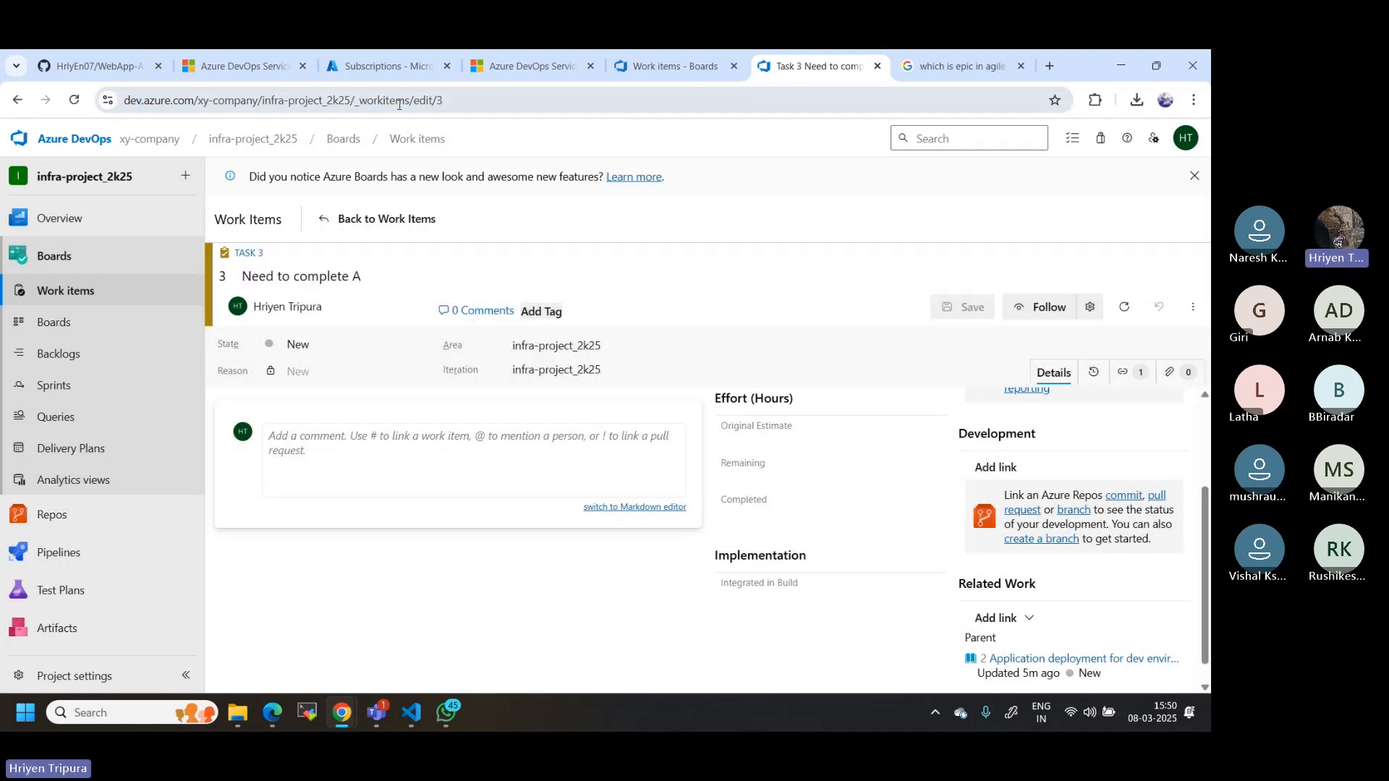
pyautogui.click(67, 293)
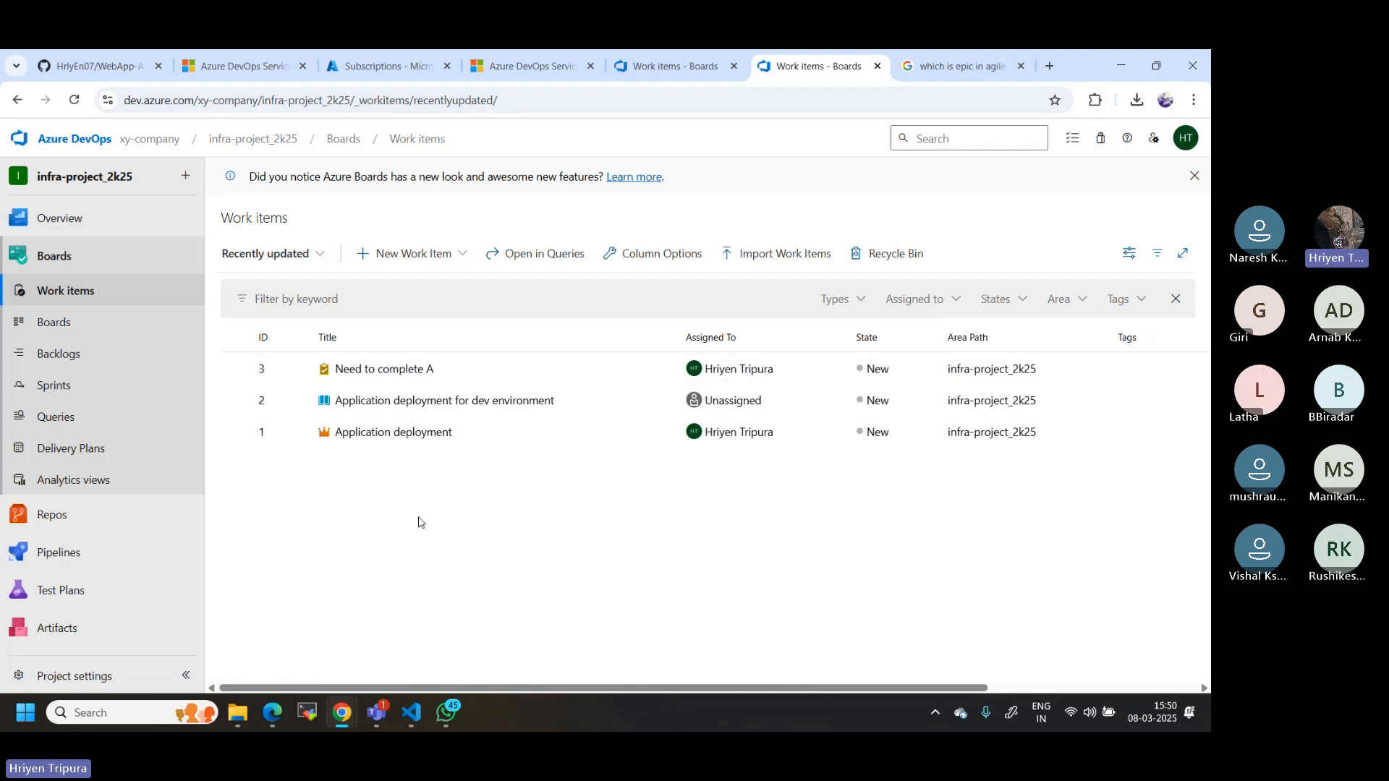
pyautogui.click(454, 254)
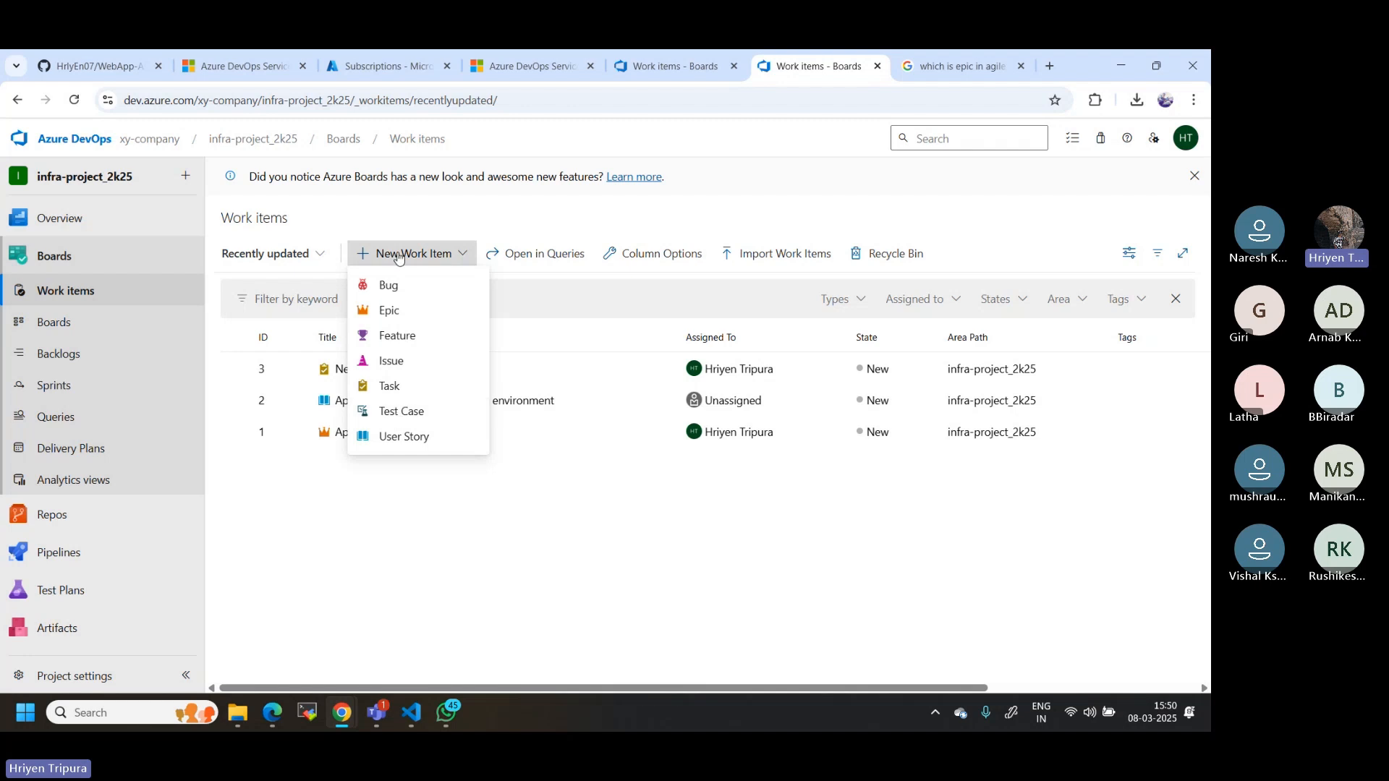
pyautogui.click(424, 511)
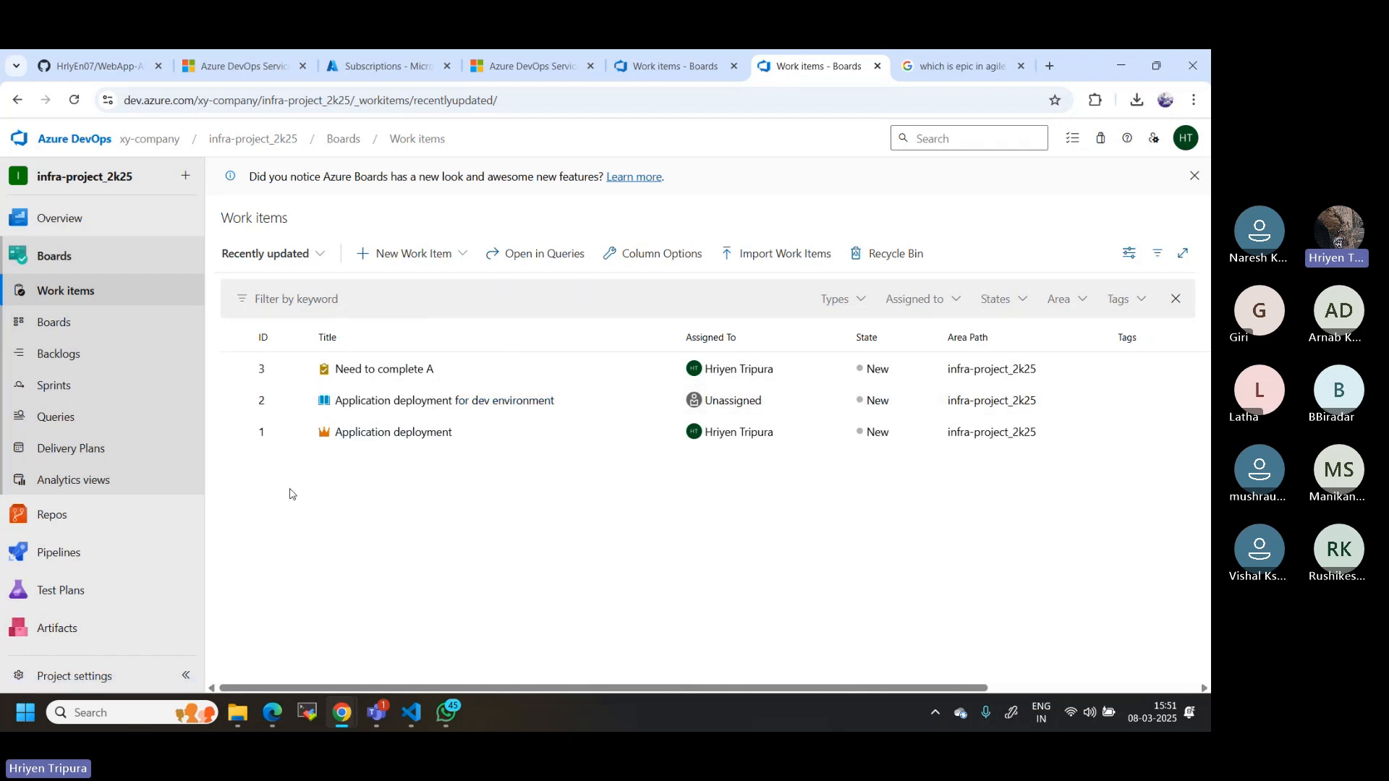
# View the team backlog, dismissing its tip, Planning pane and closed-panel notice.
pyautogui.click(53, 324)
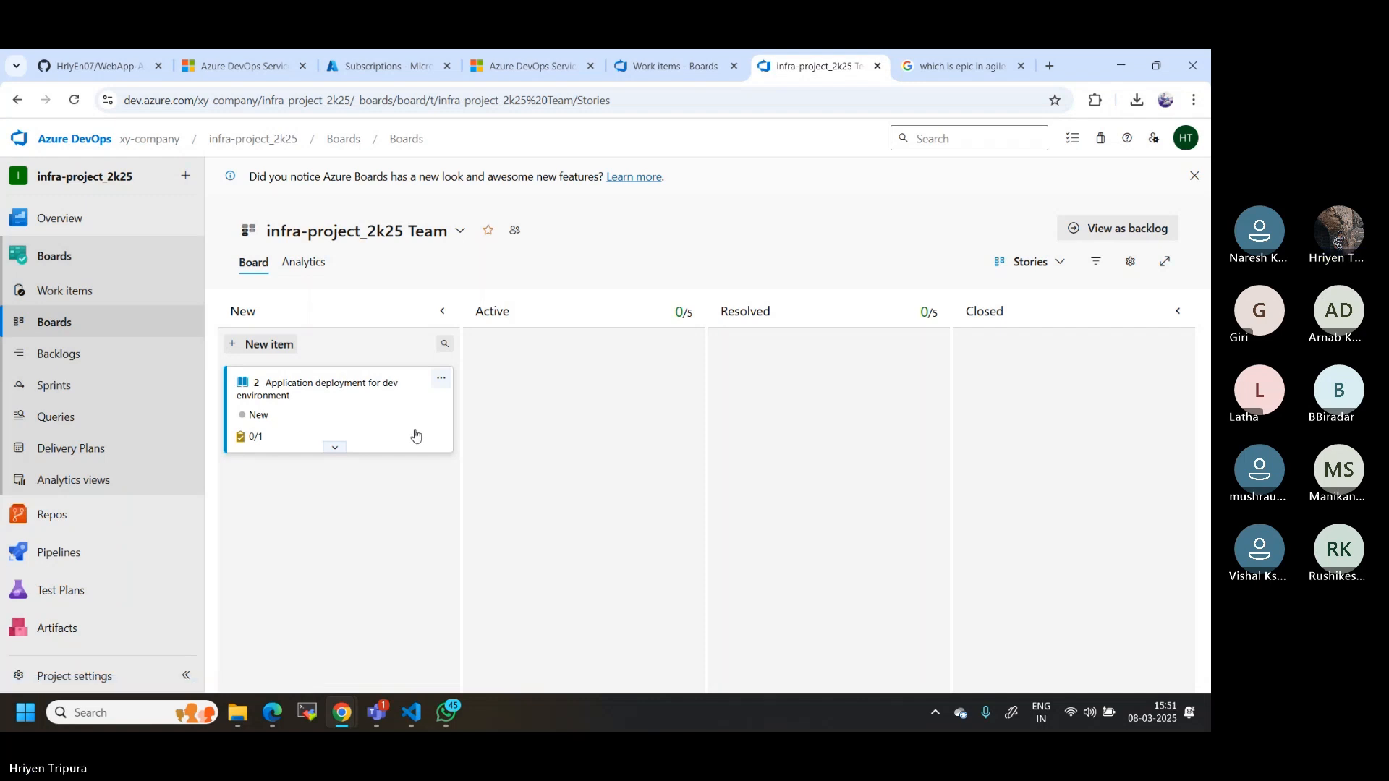
pyautogui.click(61, 359)
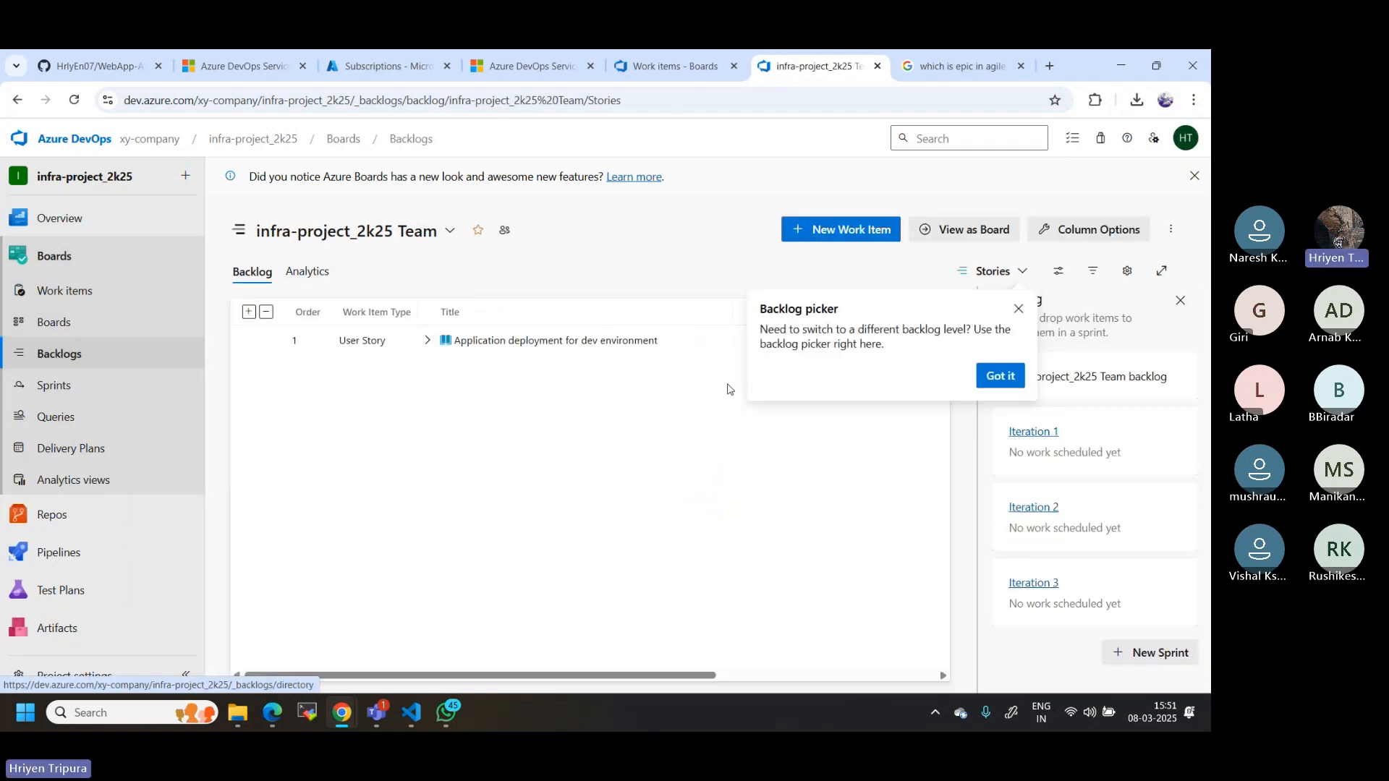
pyautogui.click(1019, 310)
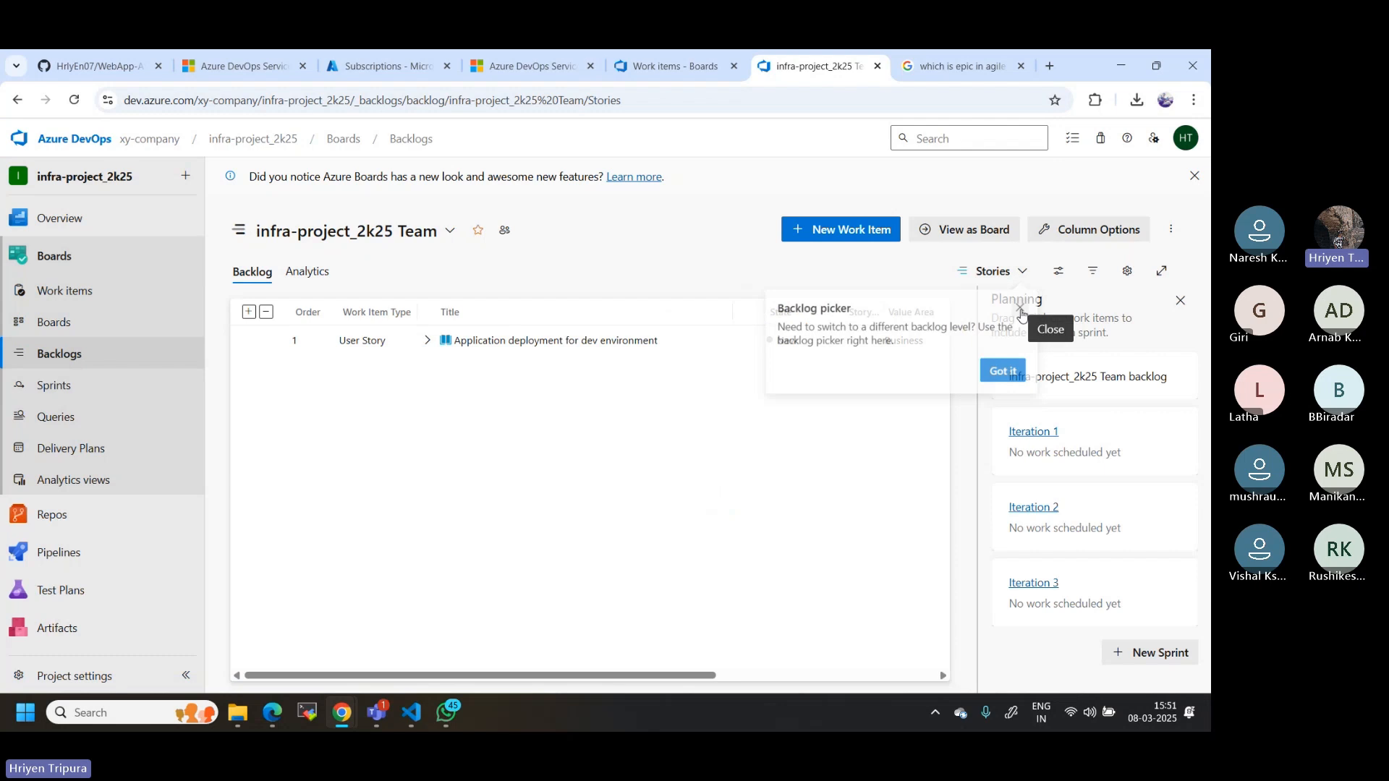
pyautogui.click(1181, 301)
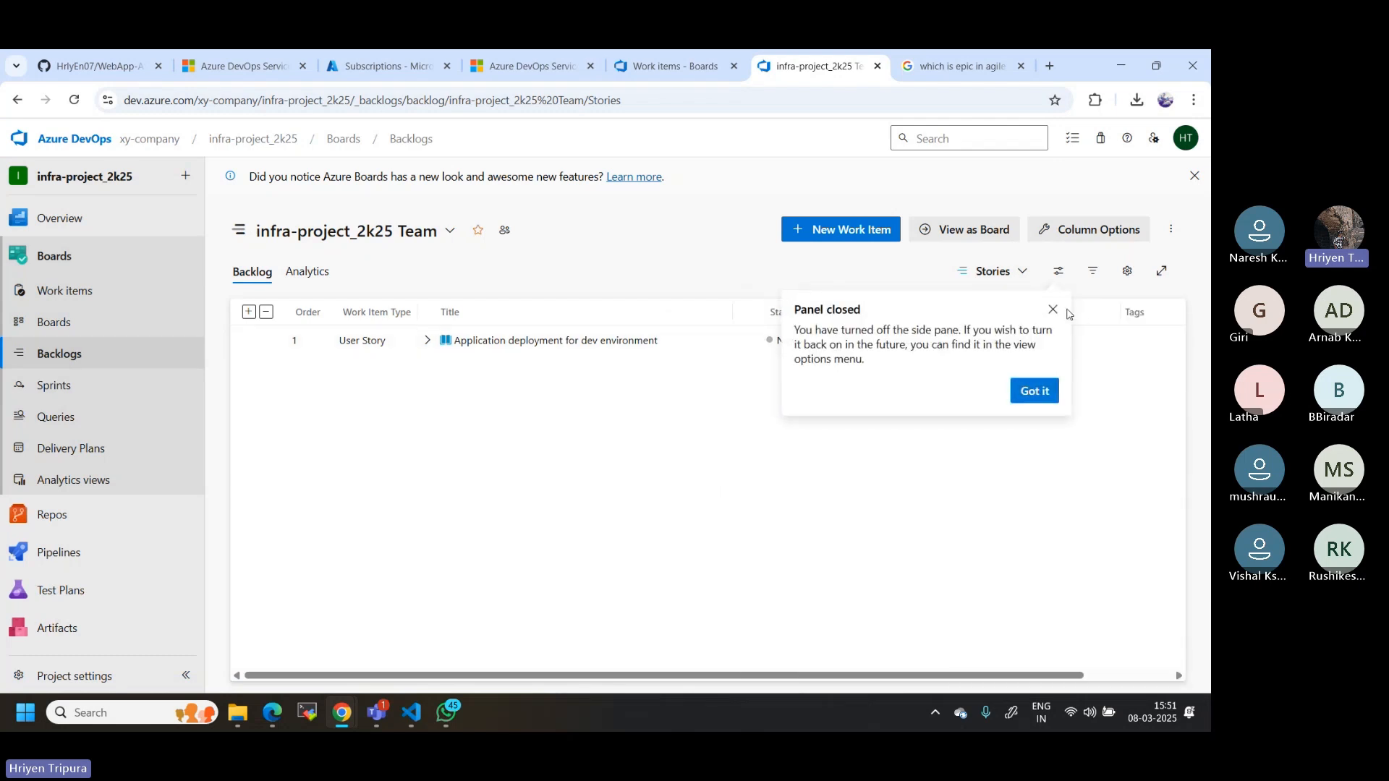
pyautogui.click(1054, 310)
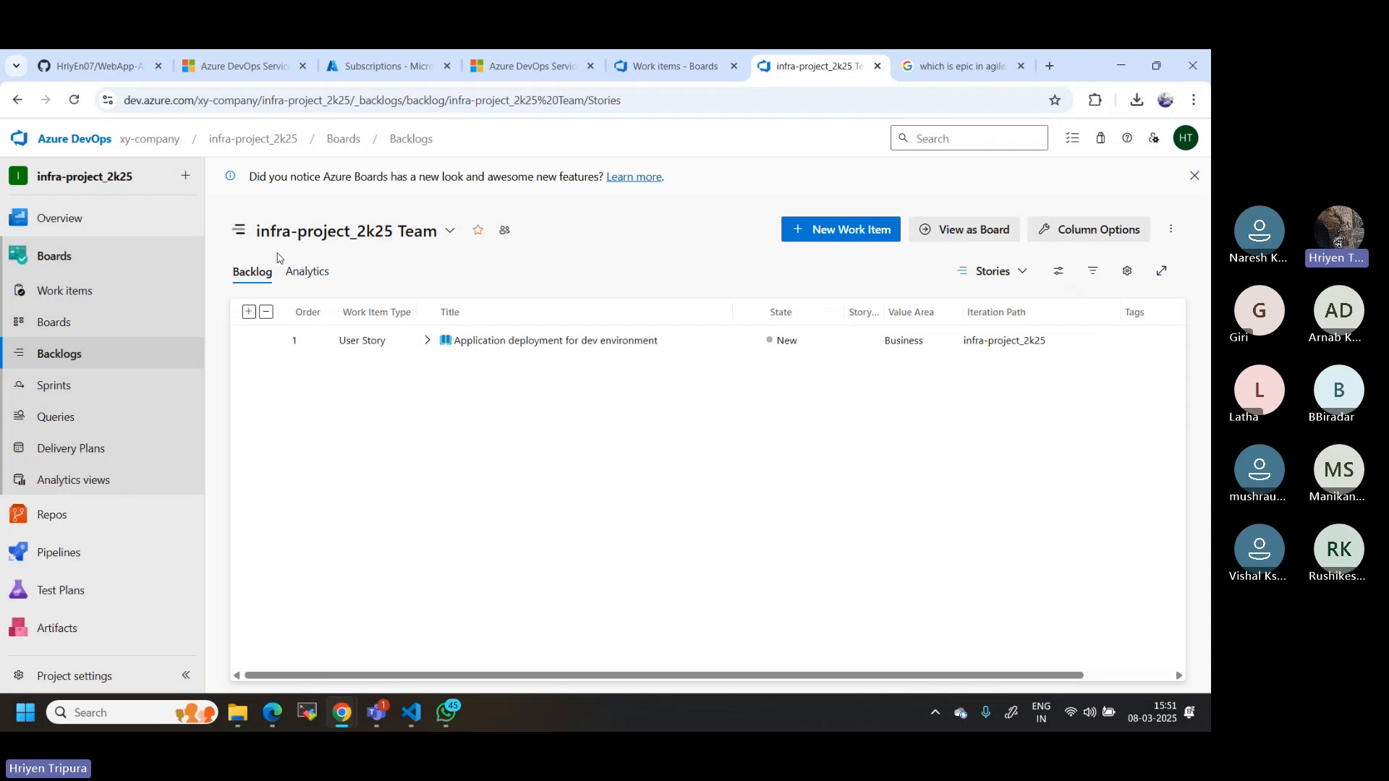
# Look at the Iteration 1 sprint taskboard and backlog, then return to the Stories board.
pyautogui.click(60, 389)
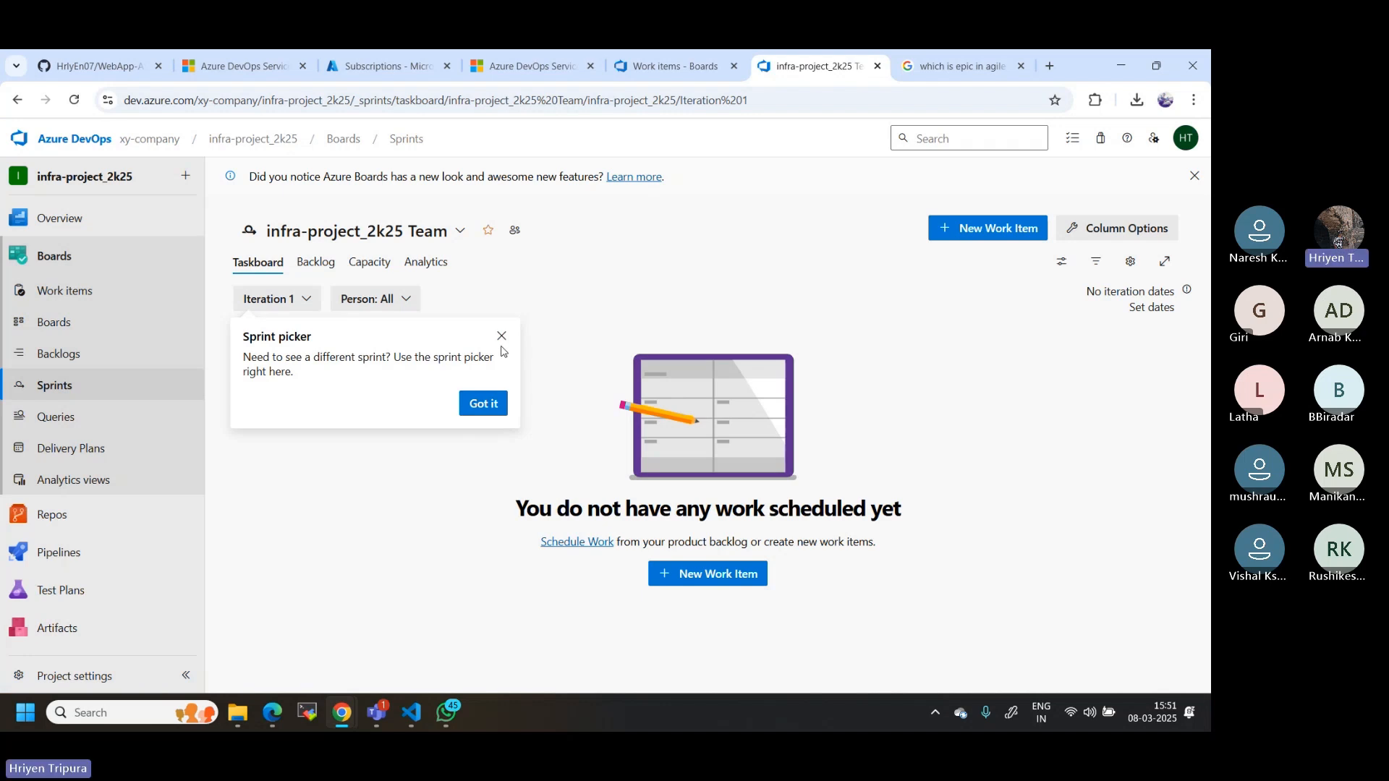
pyautogui.click(314, 262)
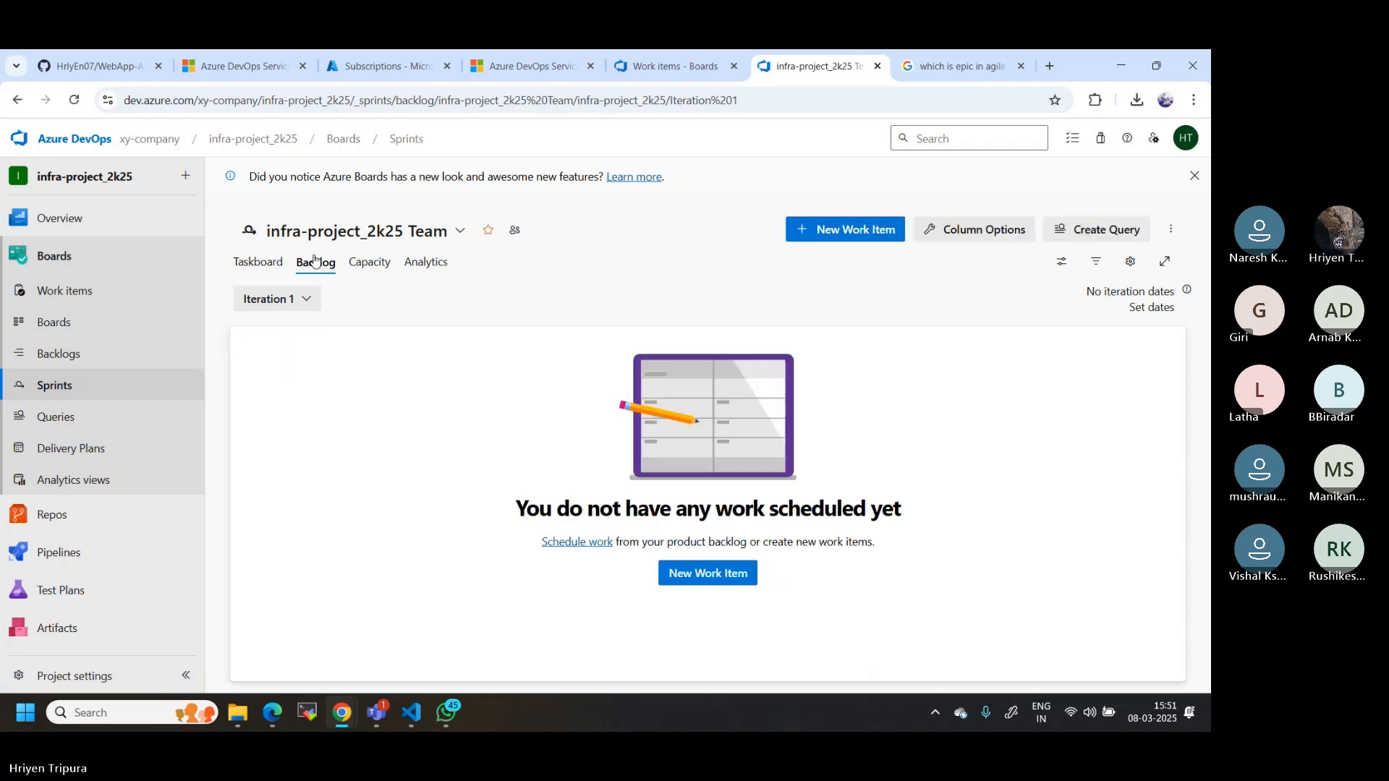
pyautogui.click(50, 324)
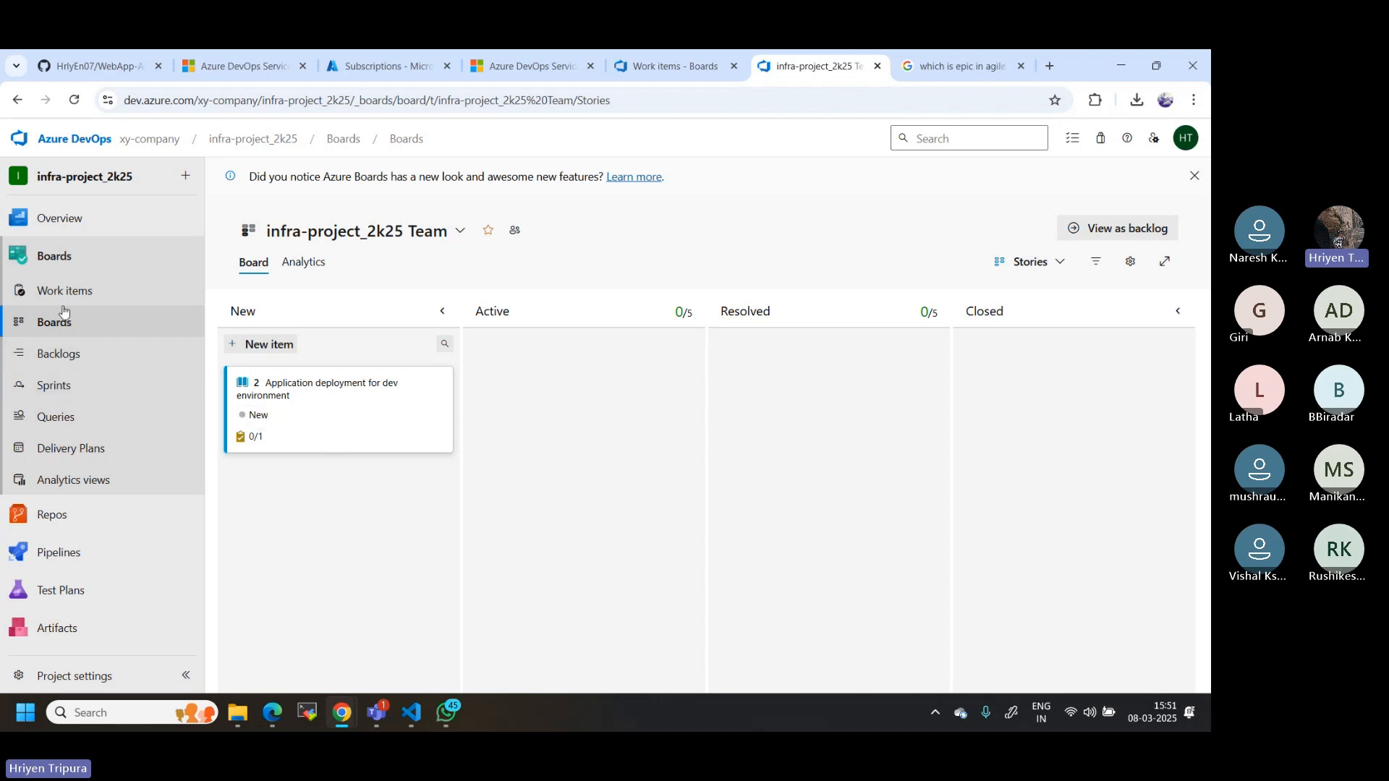
# Show the story card's state options without changing it from New.
pyautogui.click(253, 416)
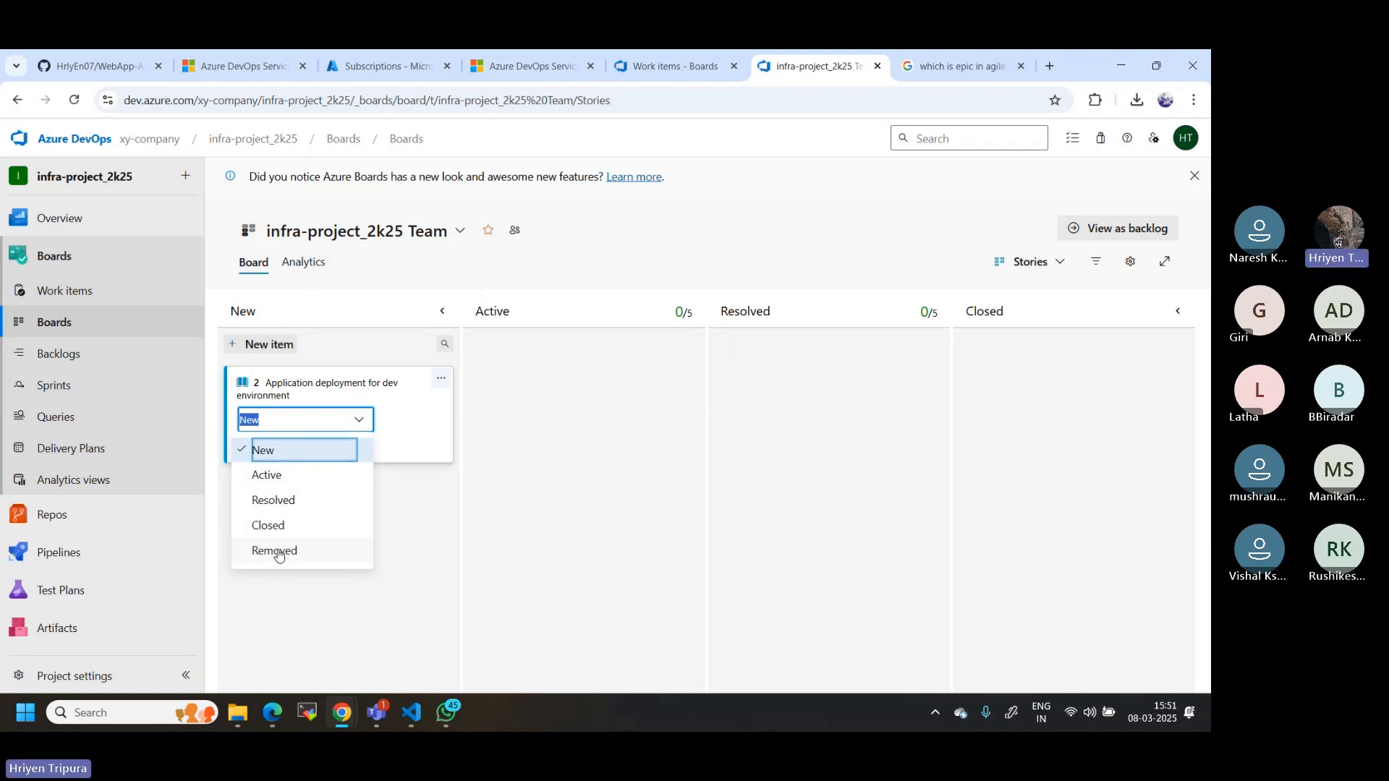
# Create and save Epic 4 'epic-other' in infra-project_other, then go back to infra-project_2k25.
pyautogui.click(646, 61)
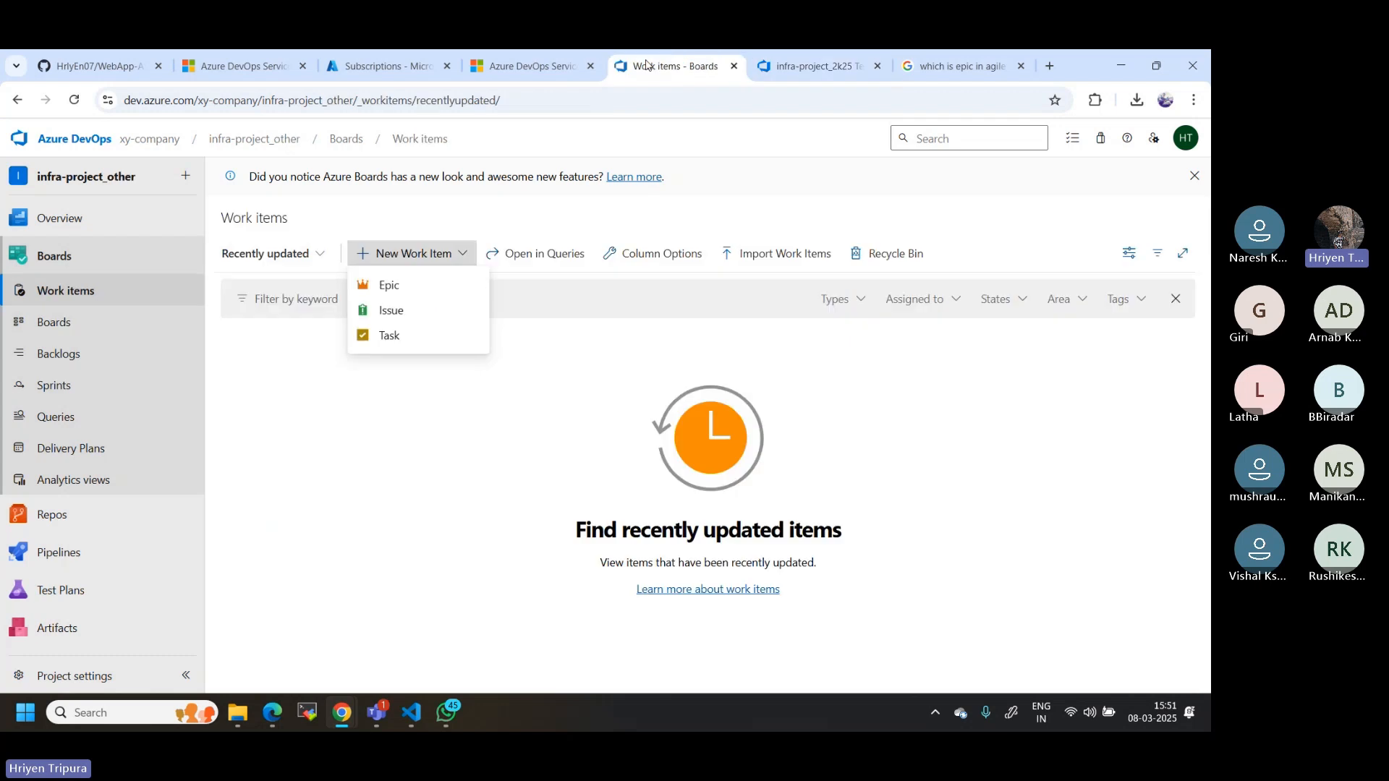
pyautogui.click(326, 407)
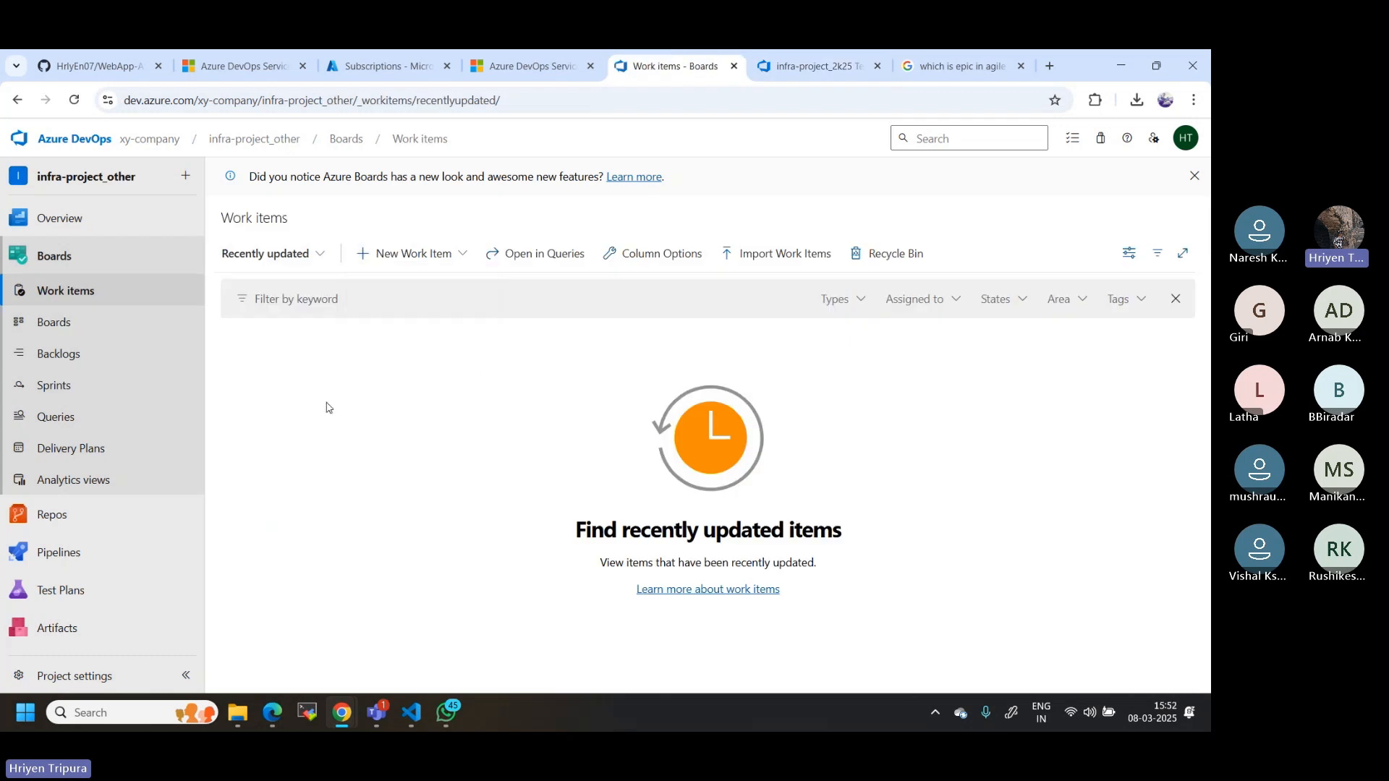
pyautogui.click(431, 255)
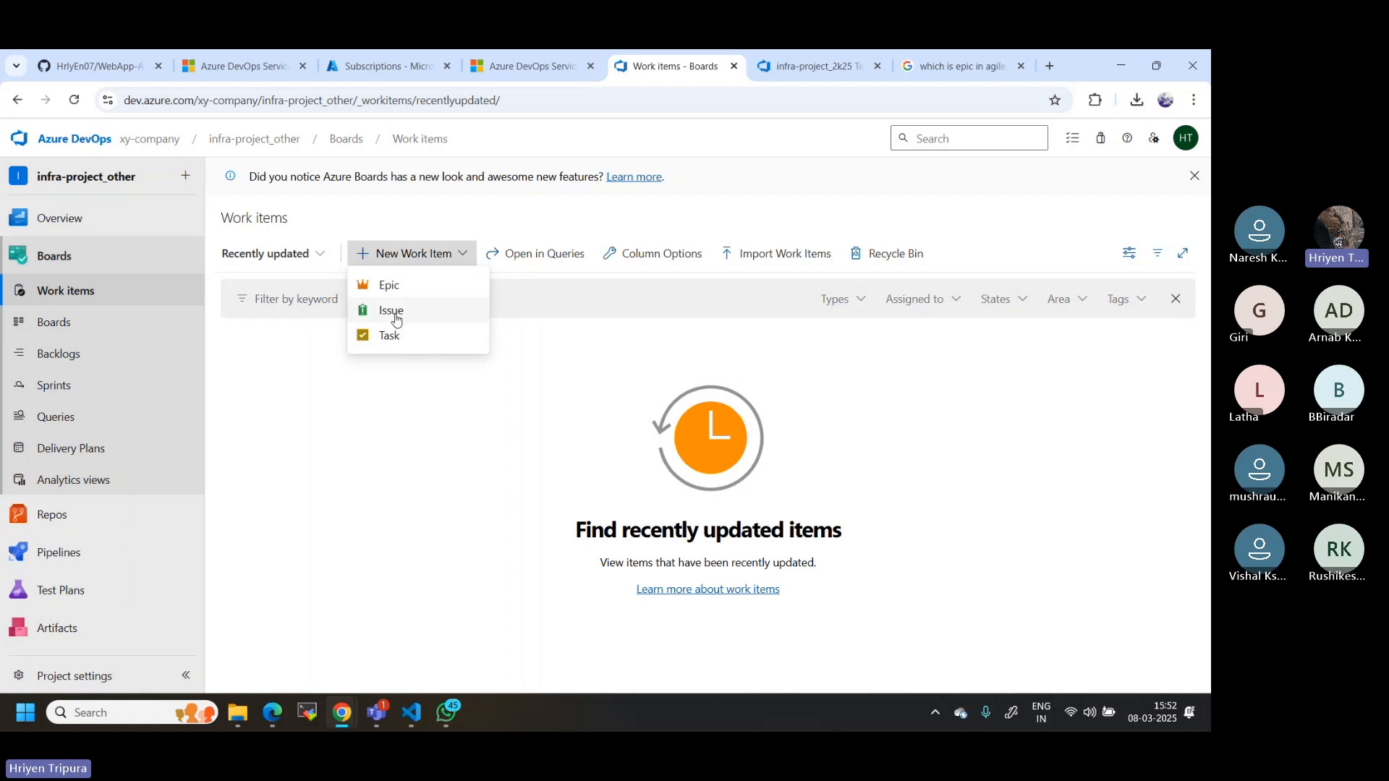
pyautogui.click(390, 288)
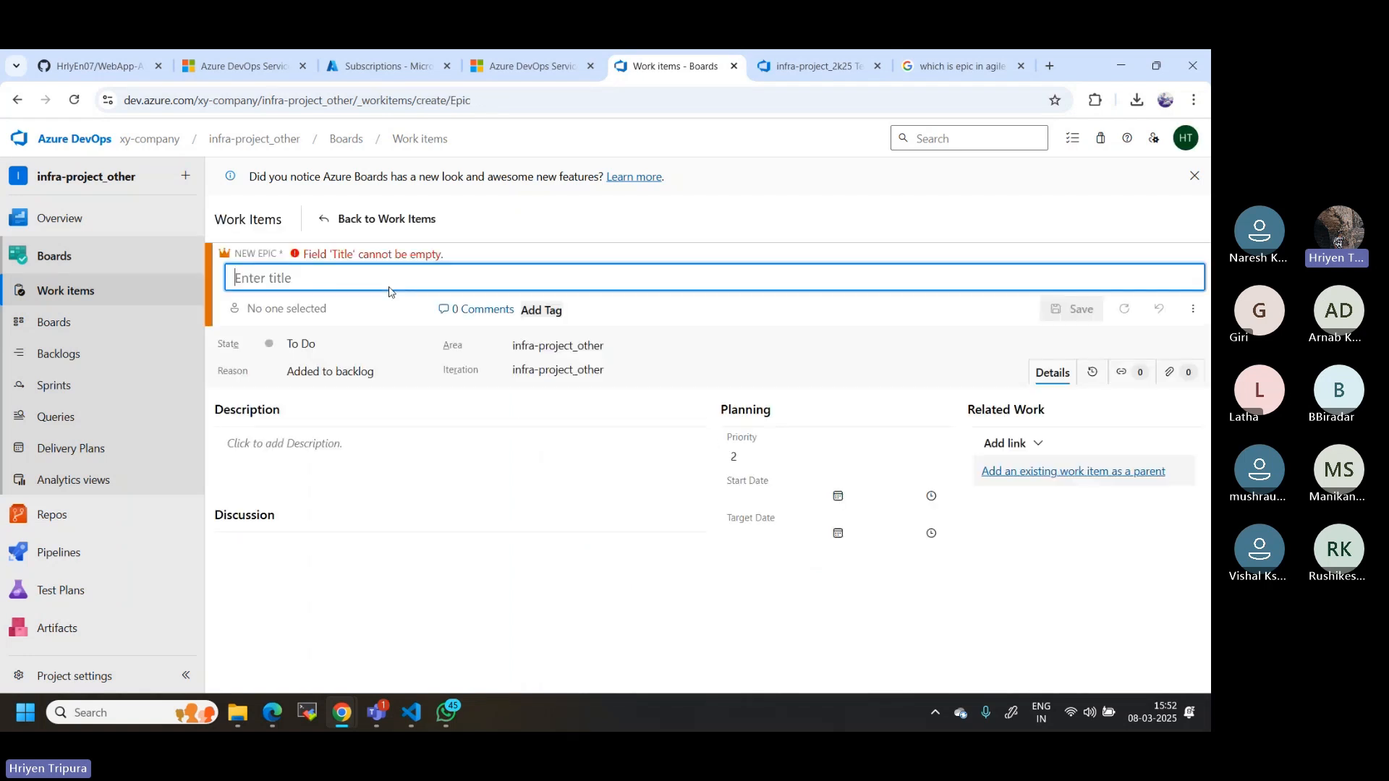
pyautogui.write('ep')
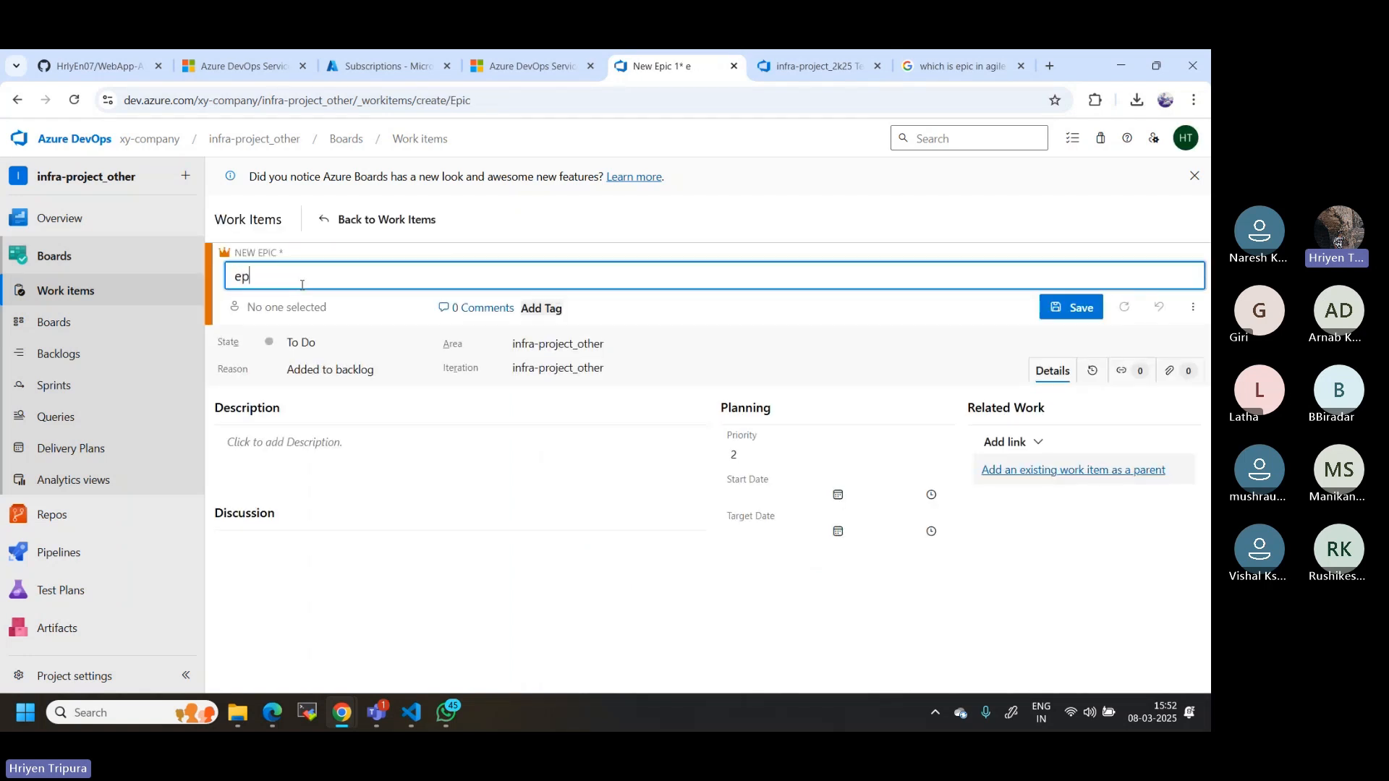
pyautogui.write('ic-other')
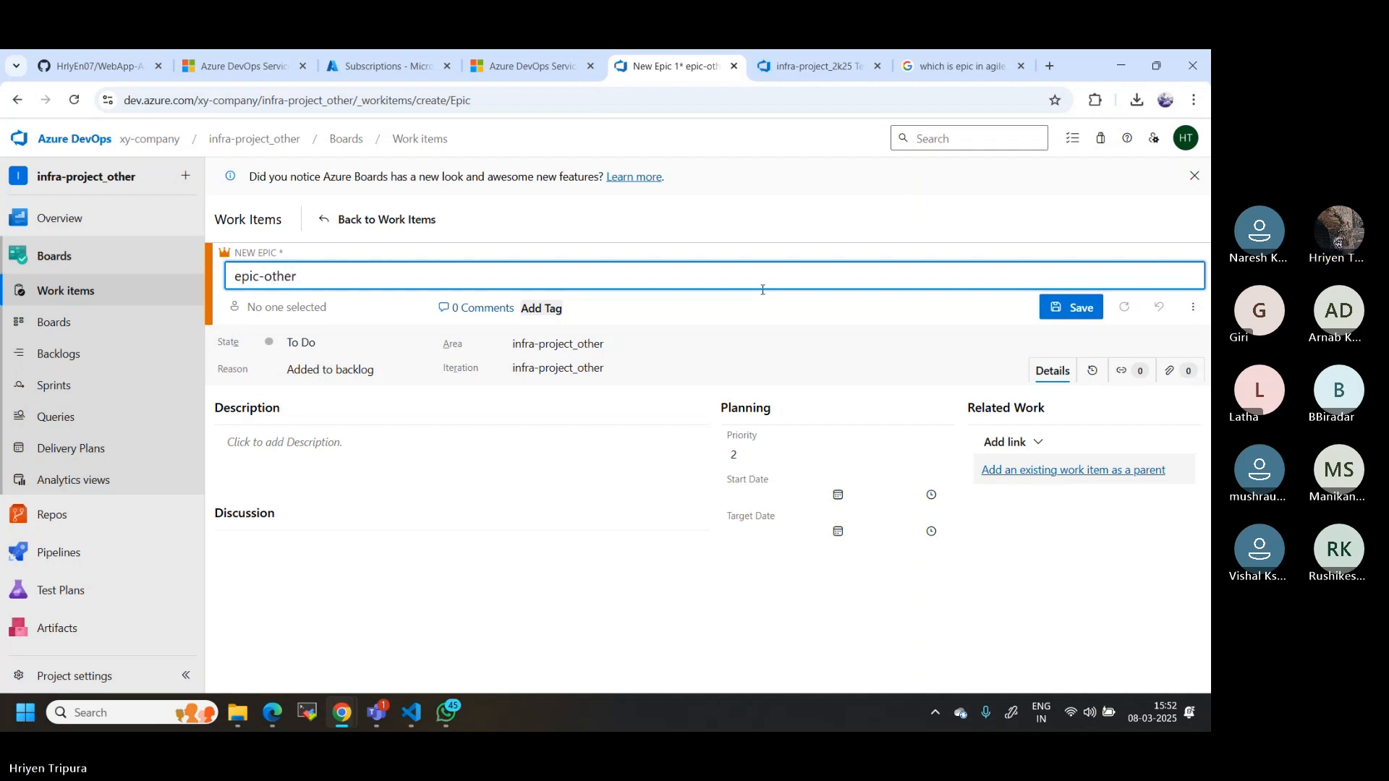
pyautogui.click(1077, 307)
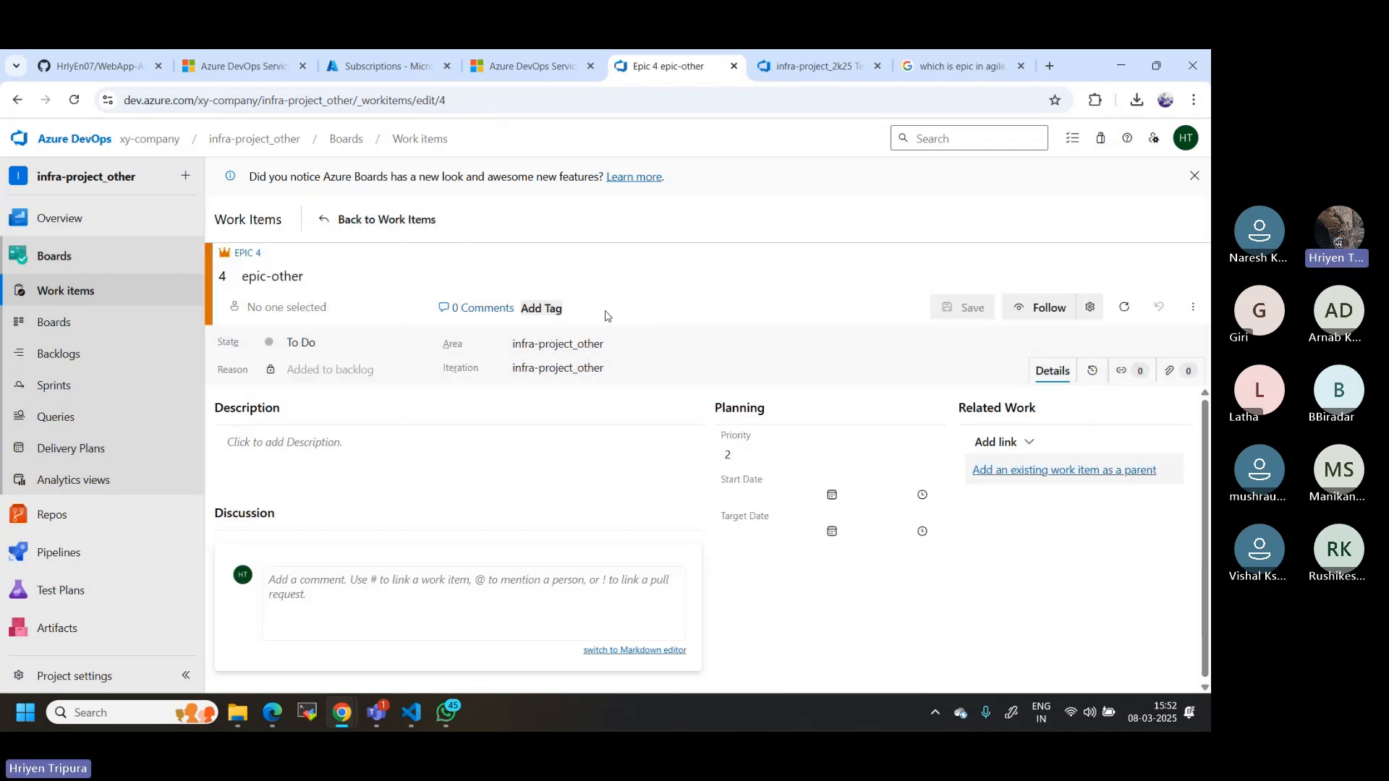
pyautogui.click(342, 336)
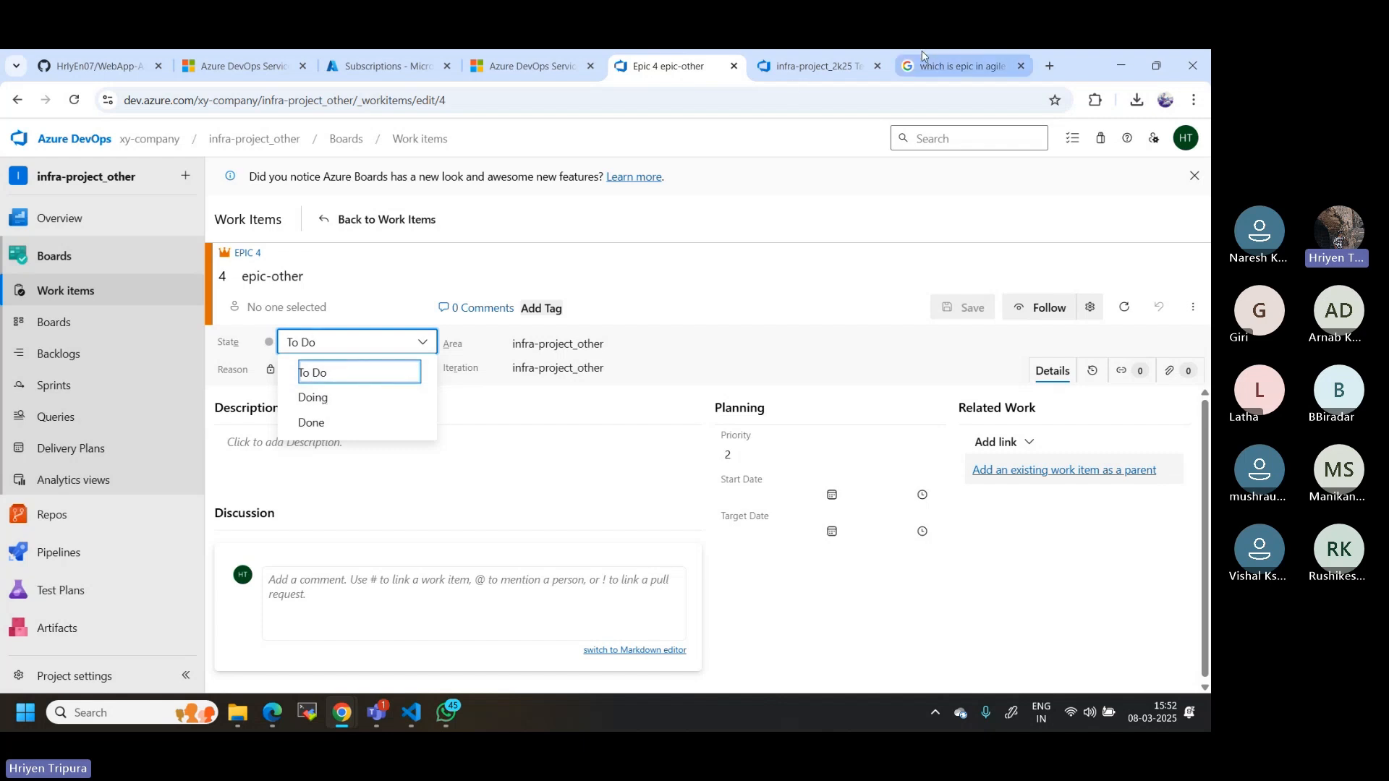
pyautogui.click(824, 69)
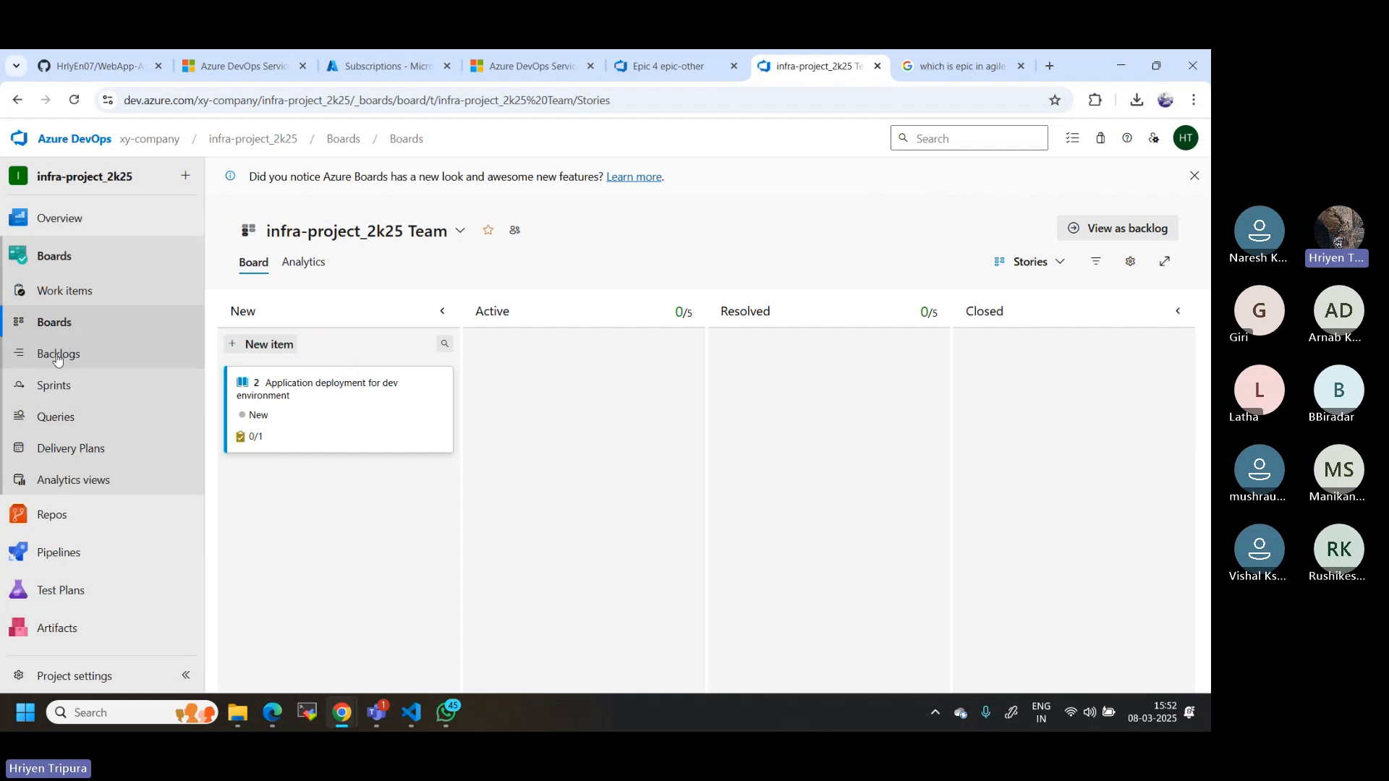
# Open Epic 1 Application deployment, leave it New, close the new-features banner, and go back.
pyautogui.click(58, 257)
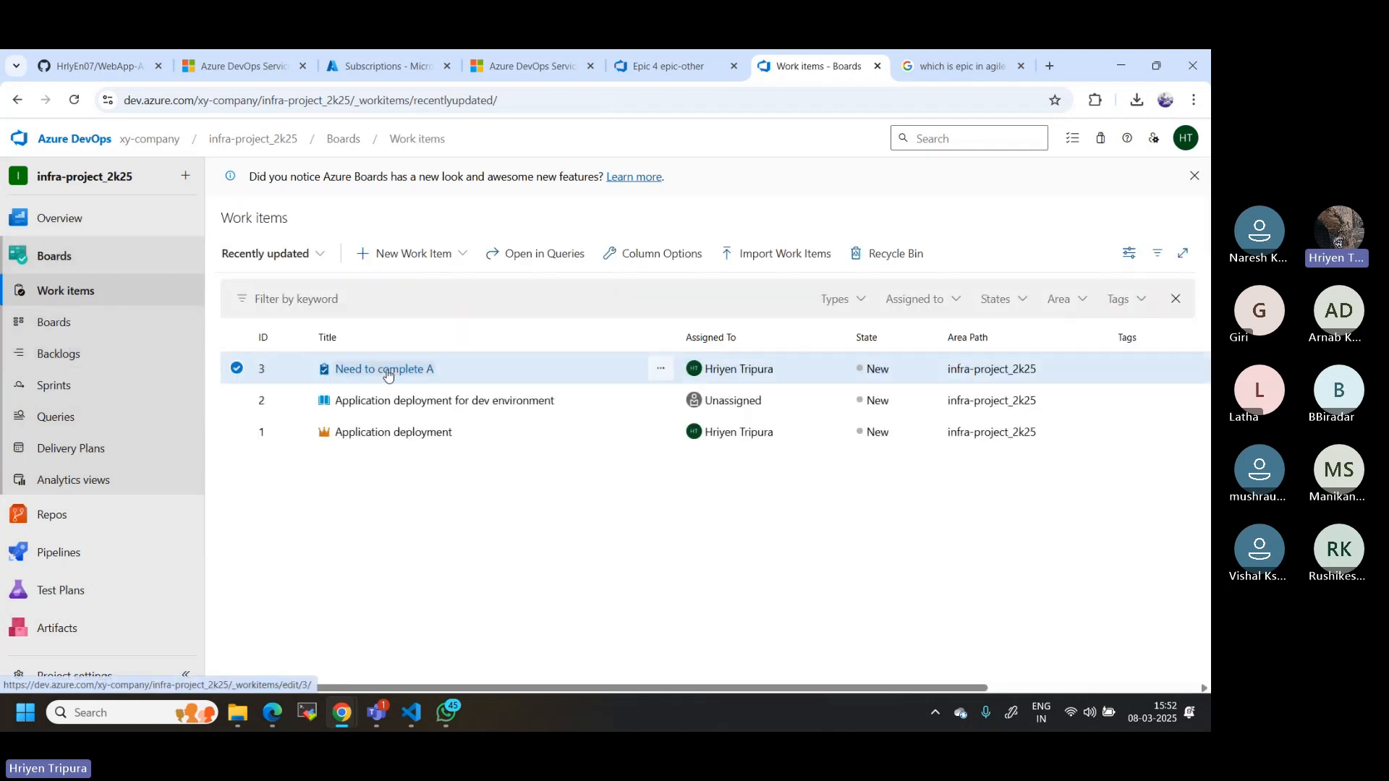
pyautogui.click(374, 434)
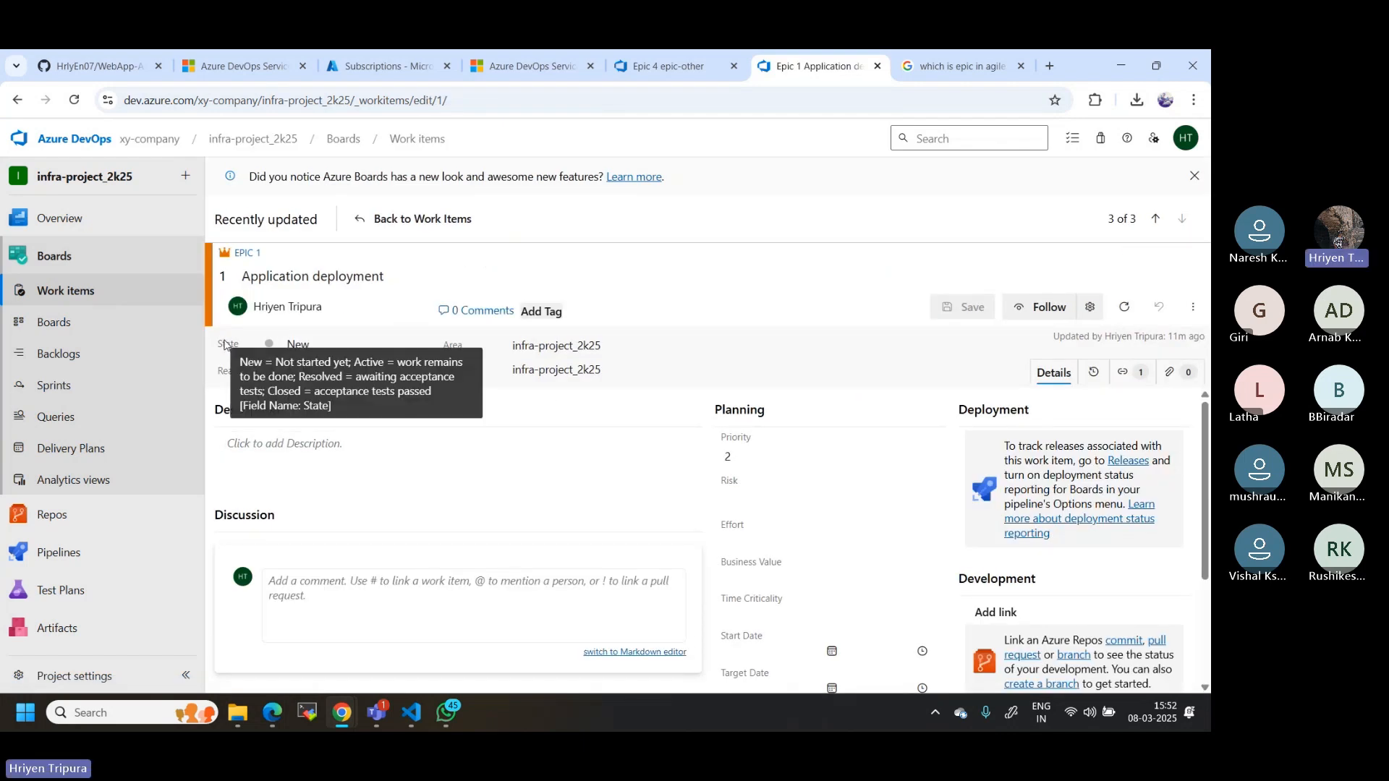
pyautogui.click(311, 345)
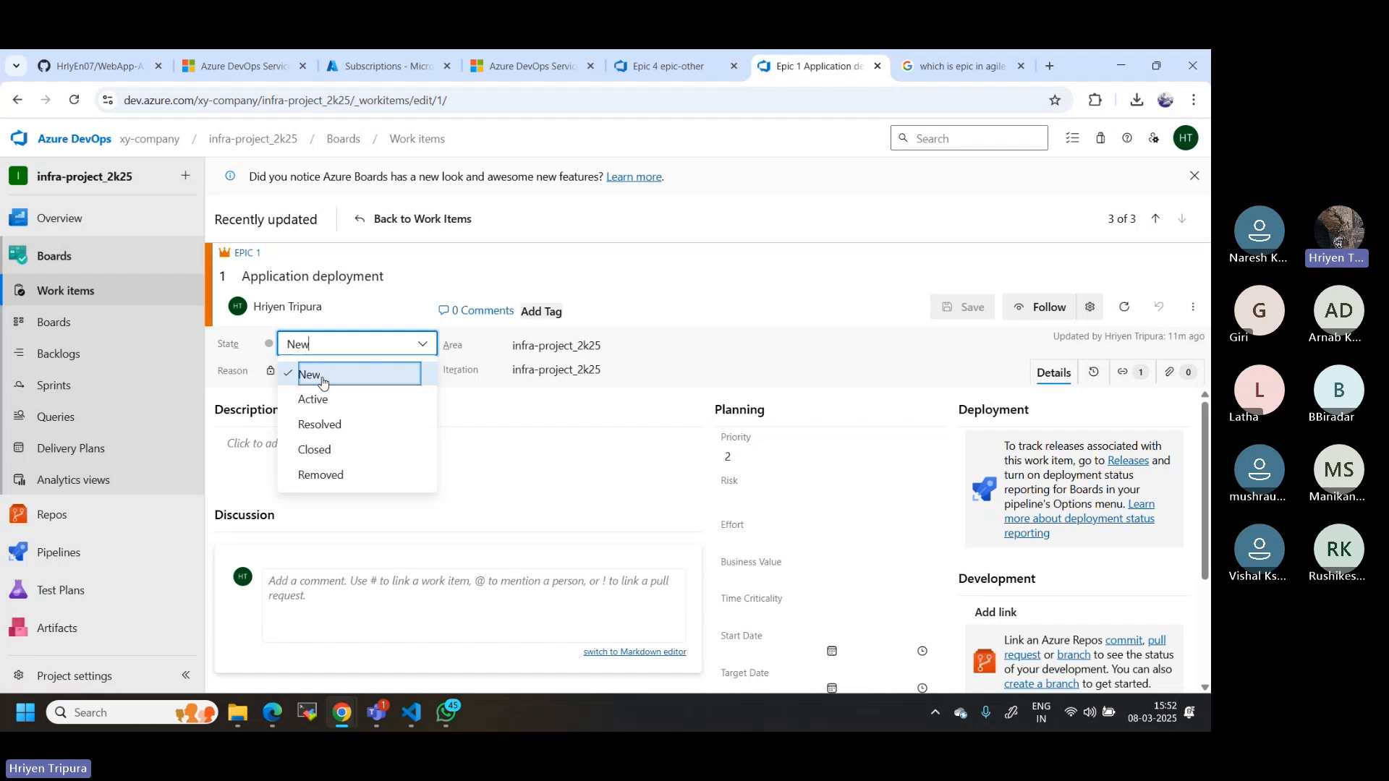
pyautogui.click(617, 271)
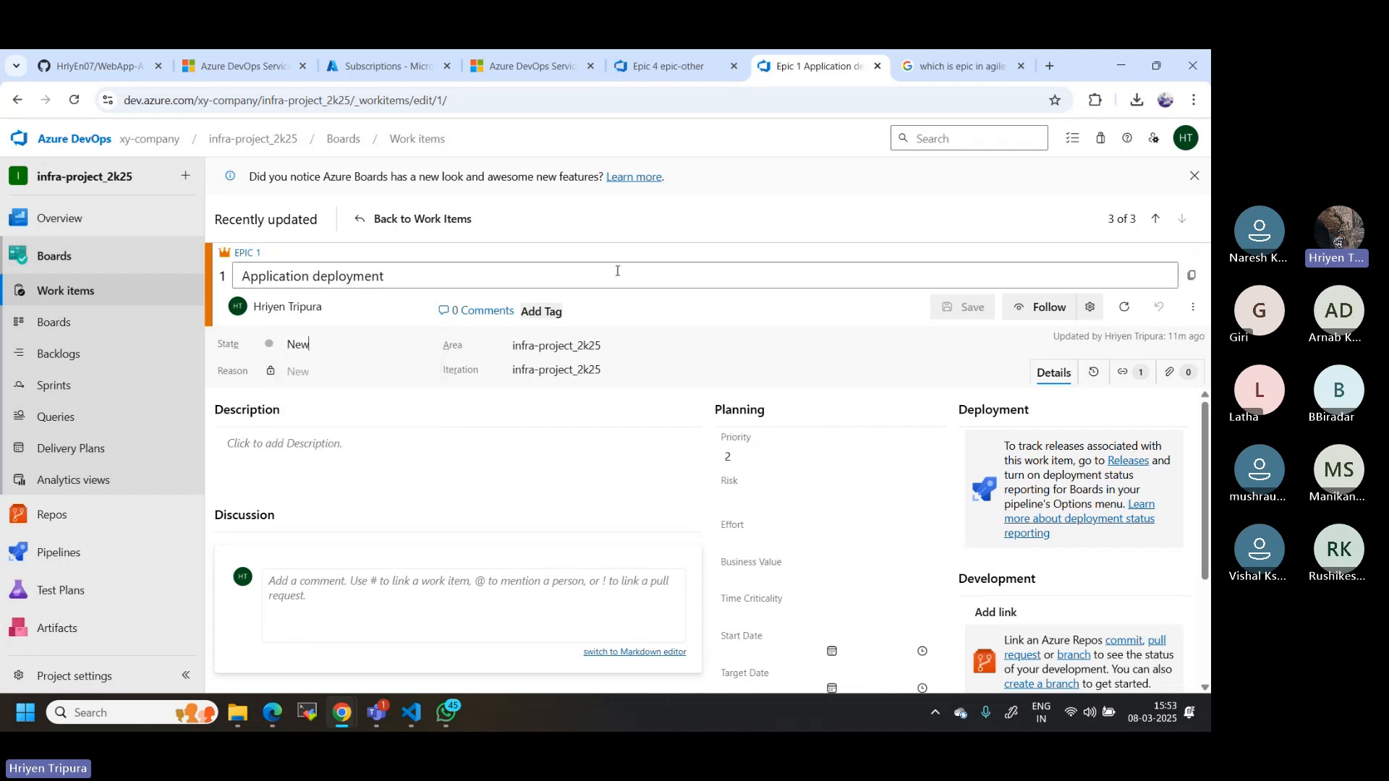
pyautogui.click(1194, 177)
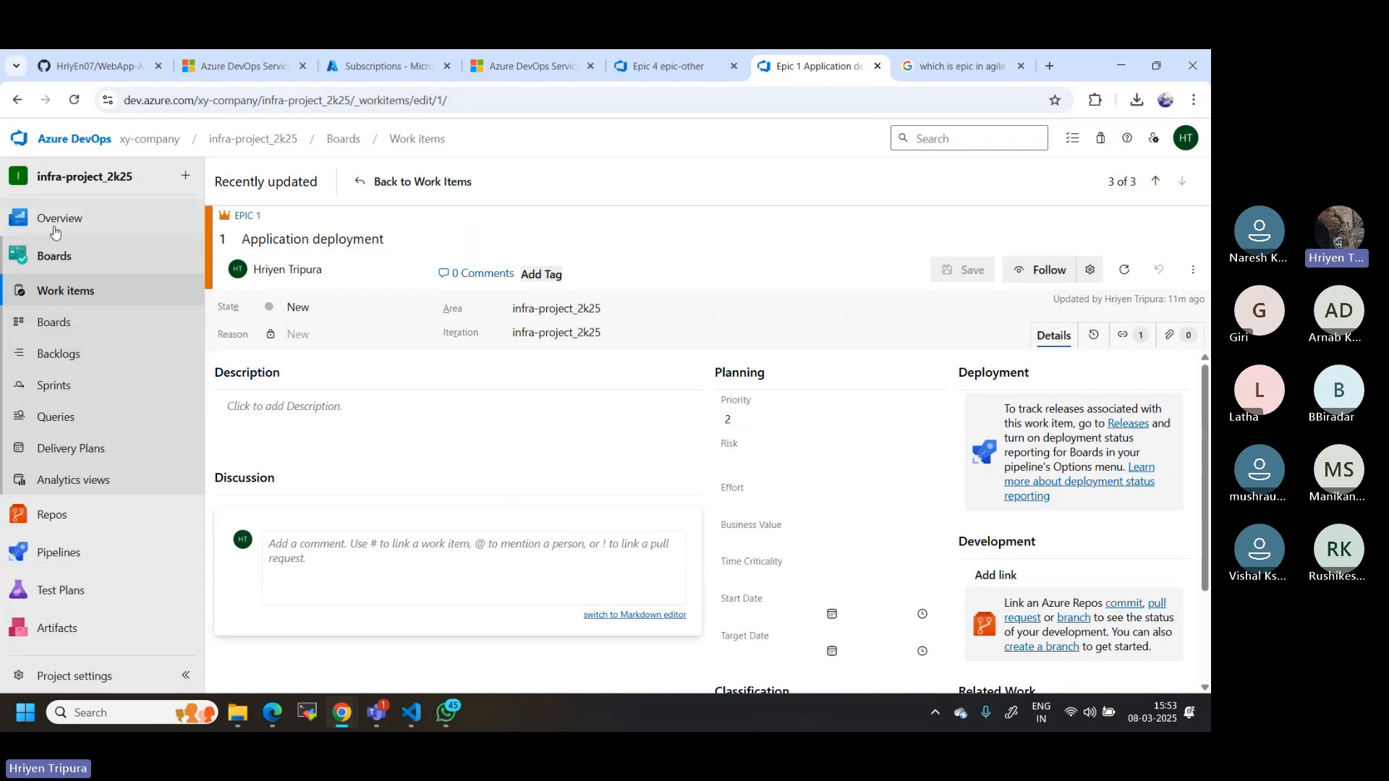
pyautogui.click(14, 101)
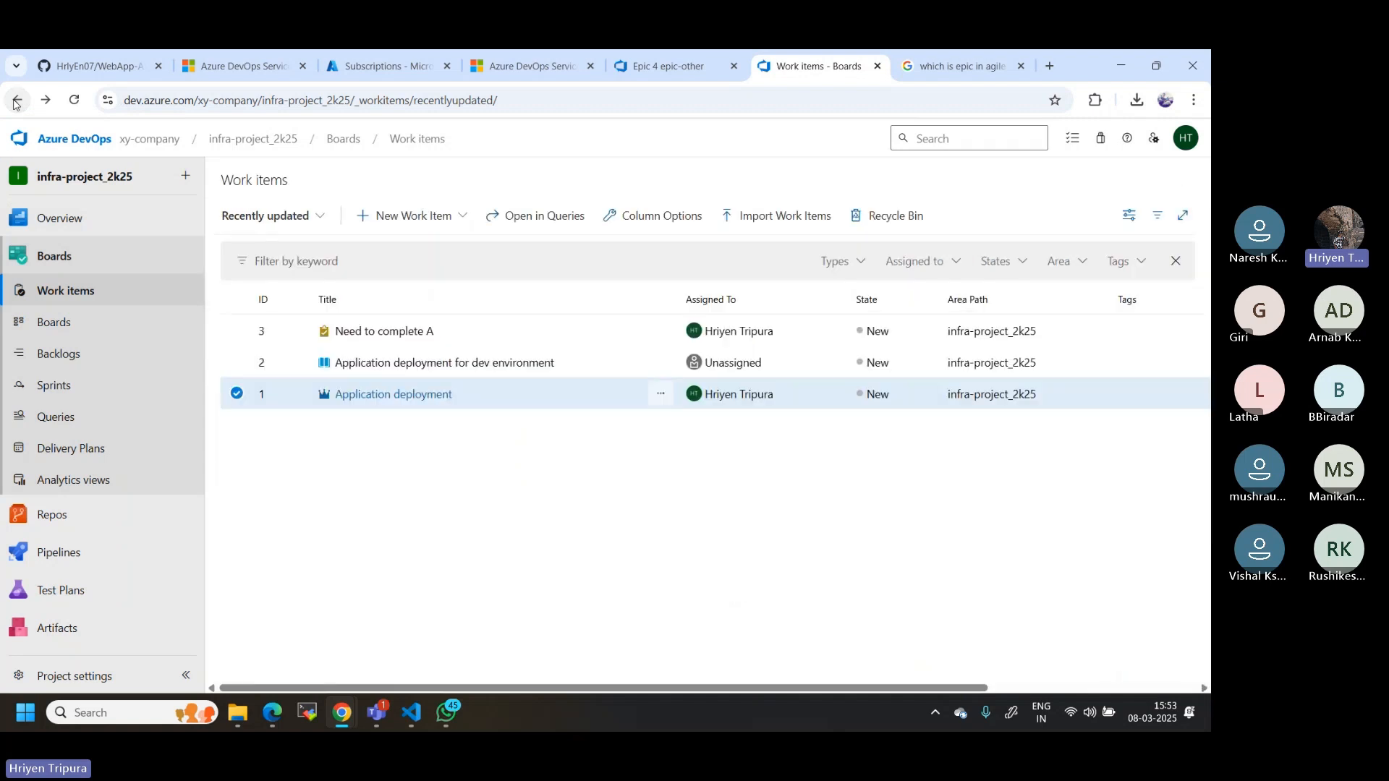
# Open Task 3 'Need to complete A', leaving its title and assignee unchanged.
pyautogui.click(374, 332)
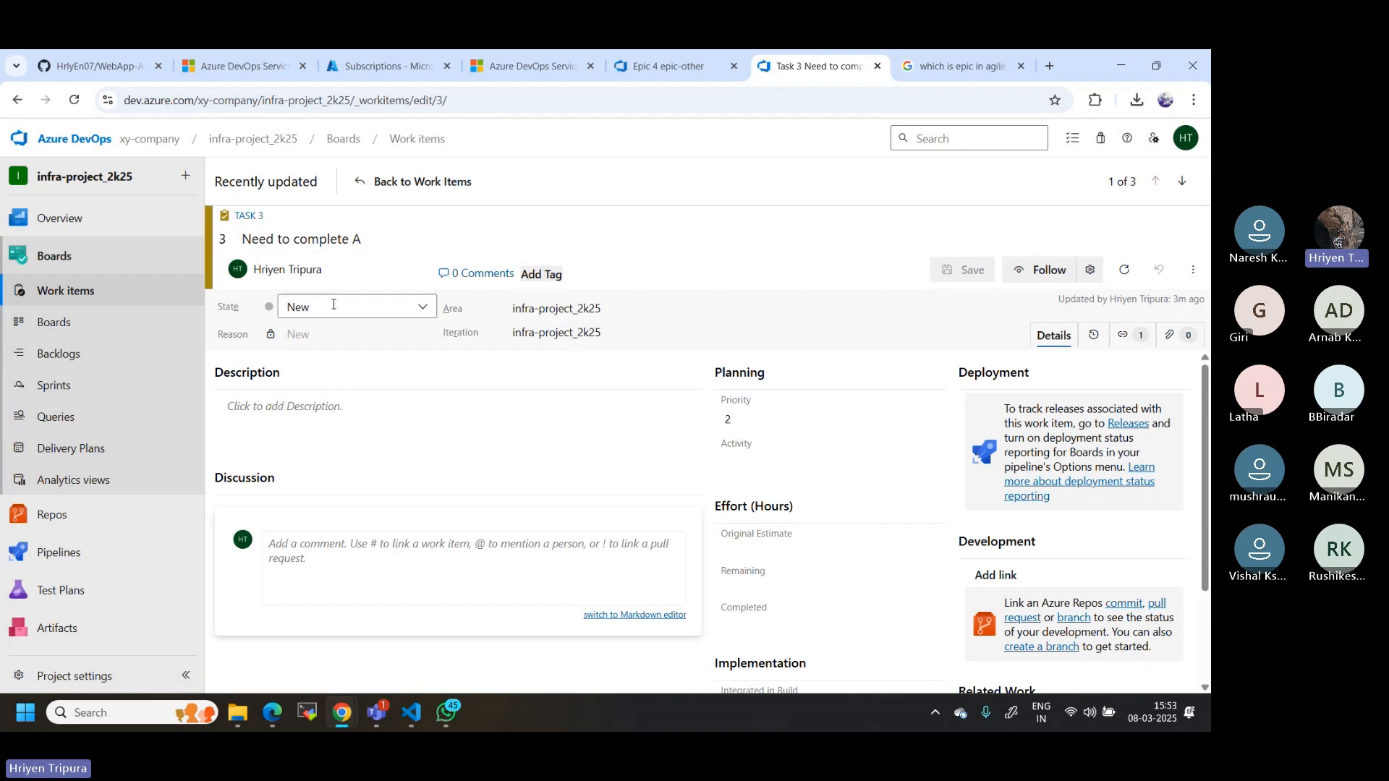
pyautogui.moveTo(251, 239); pyautogui.dragTo(337, 240)
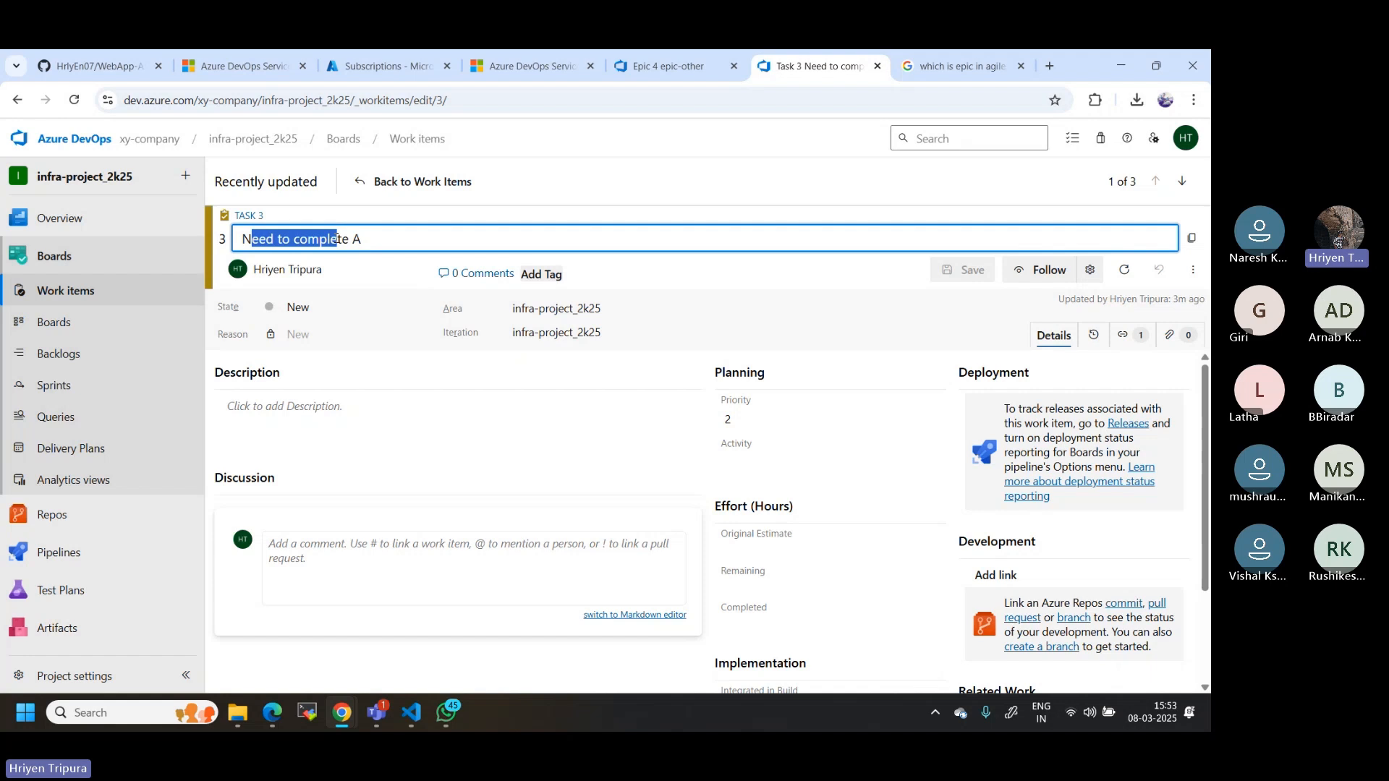
pyautogui.click(337, 240)
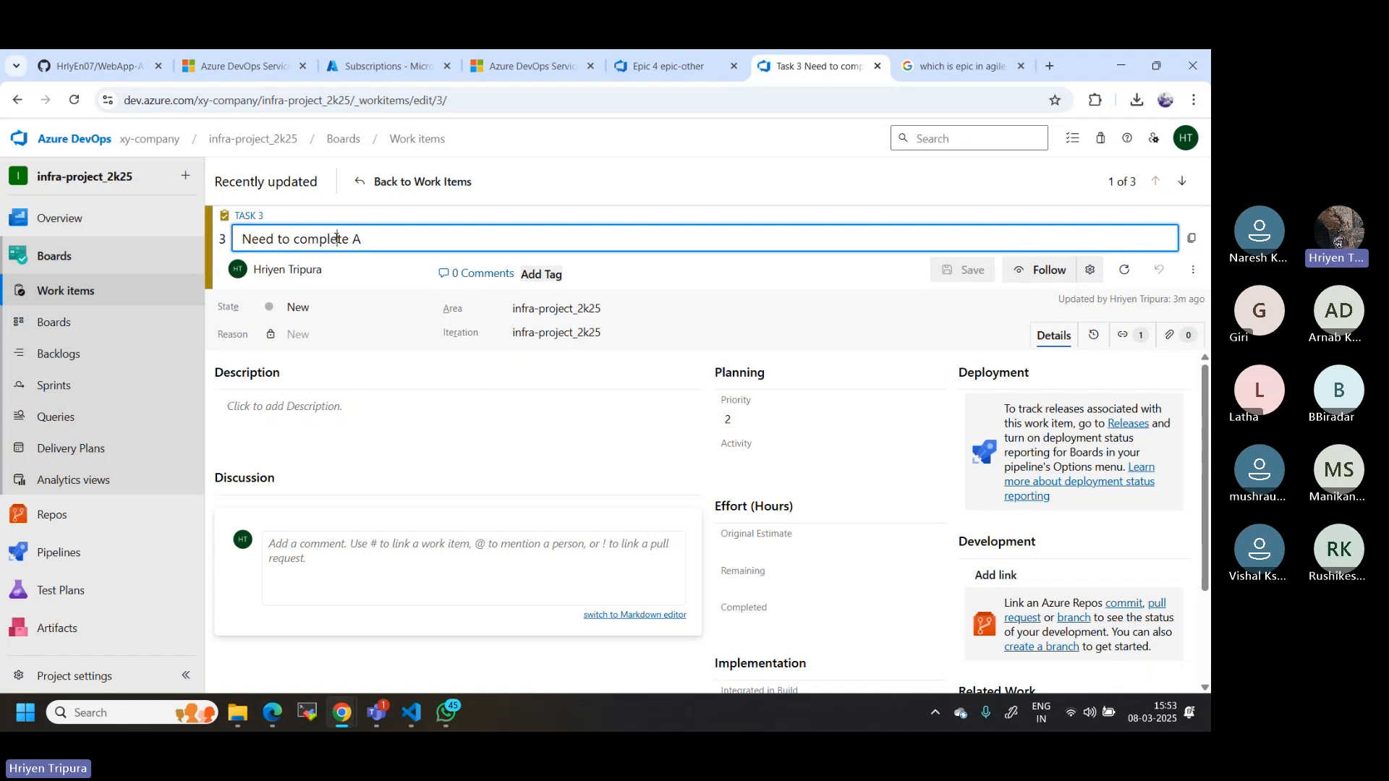
pyautogui.moveTo(364, 239); pyautogui.dragTo(239, 235)
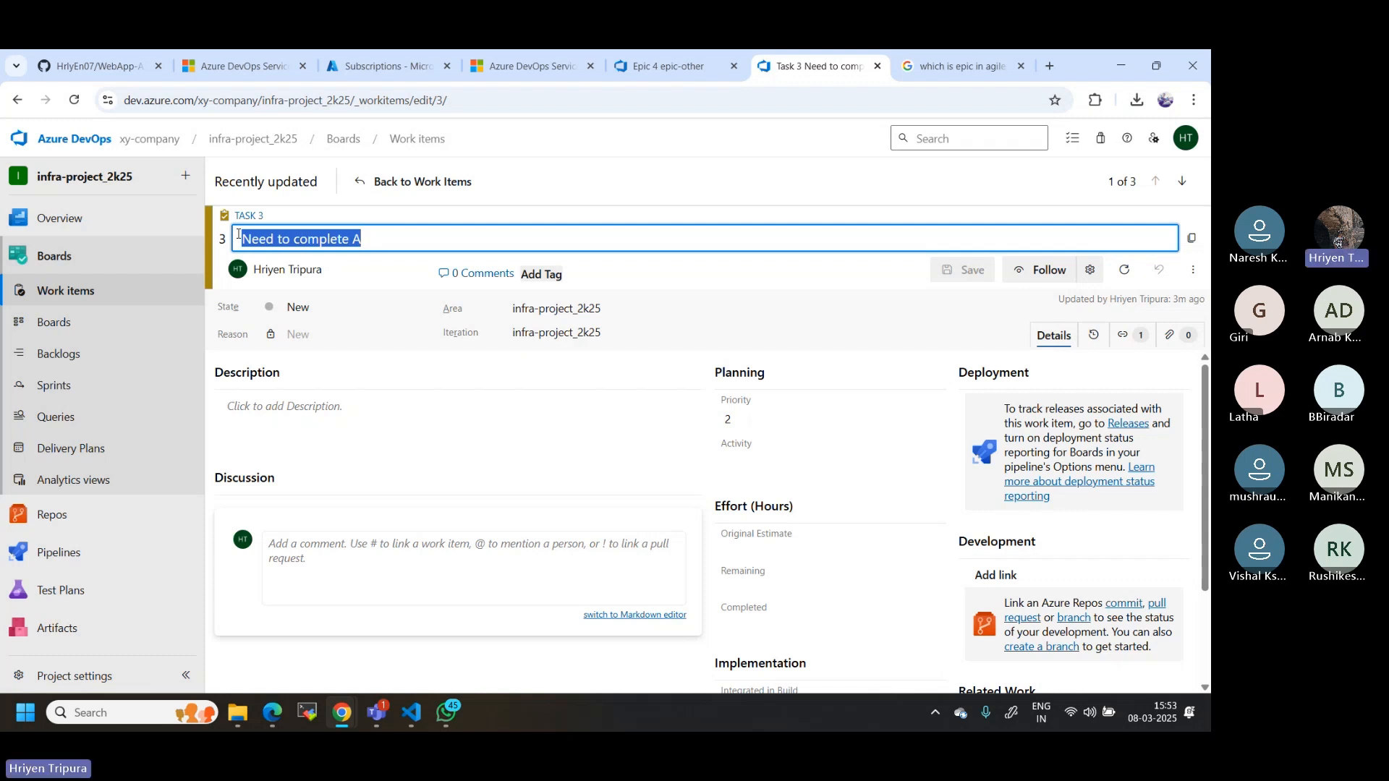
pyautogui.click(377, 240)
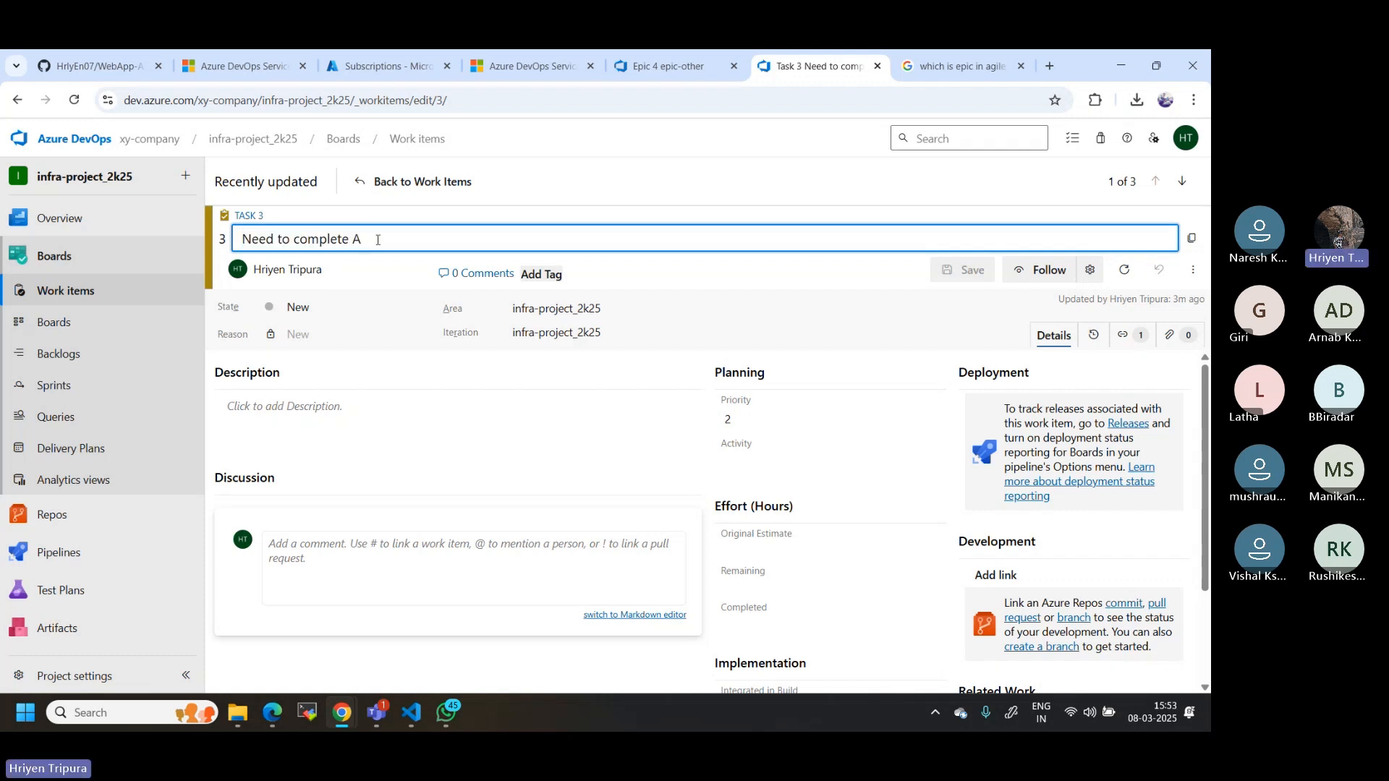
pyautogui.click(348, 270)
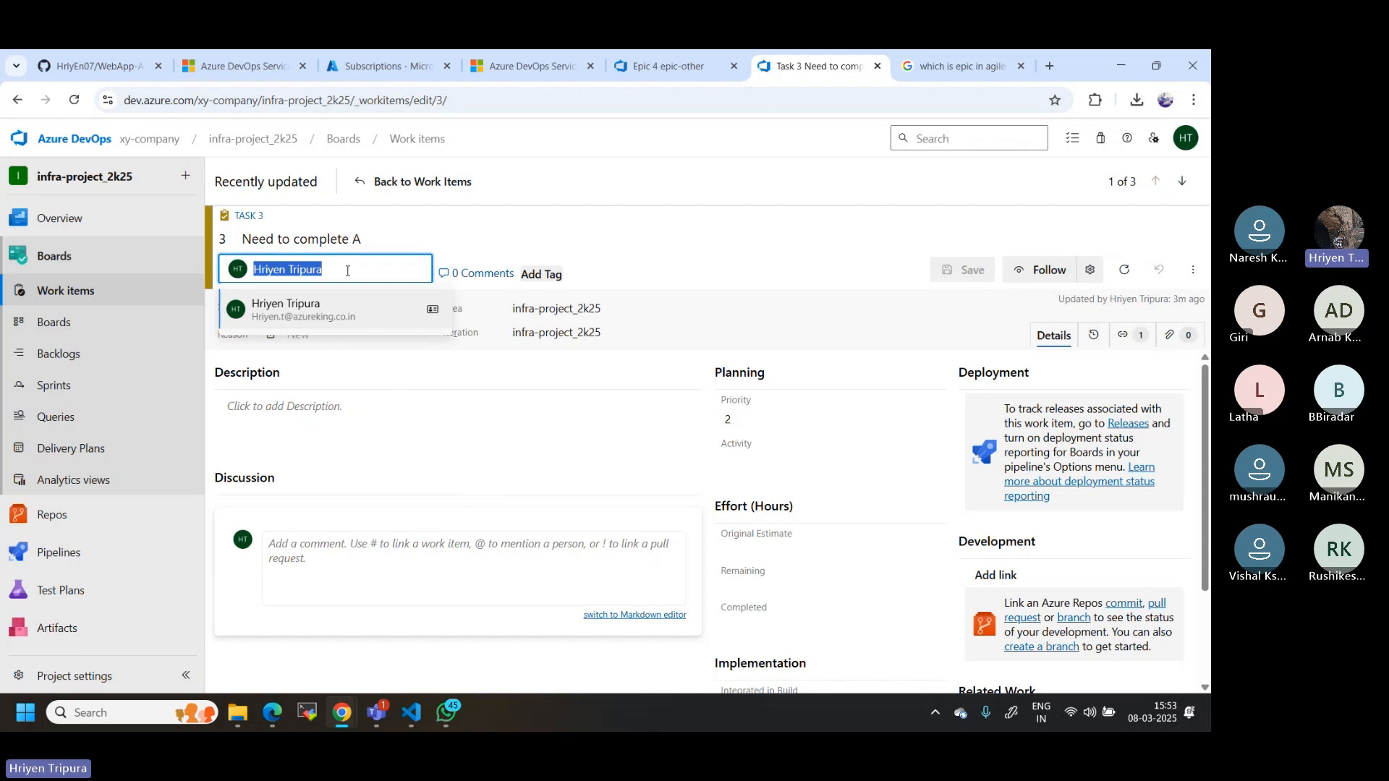
pyautogui.click(348, 271)
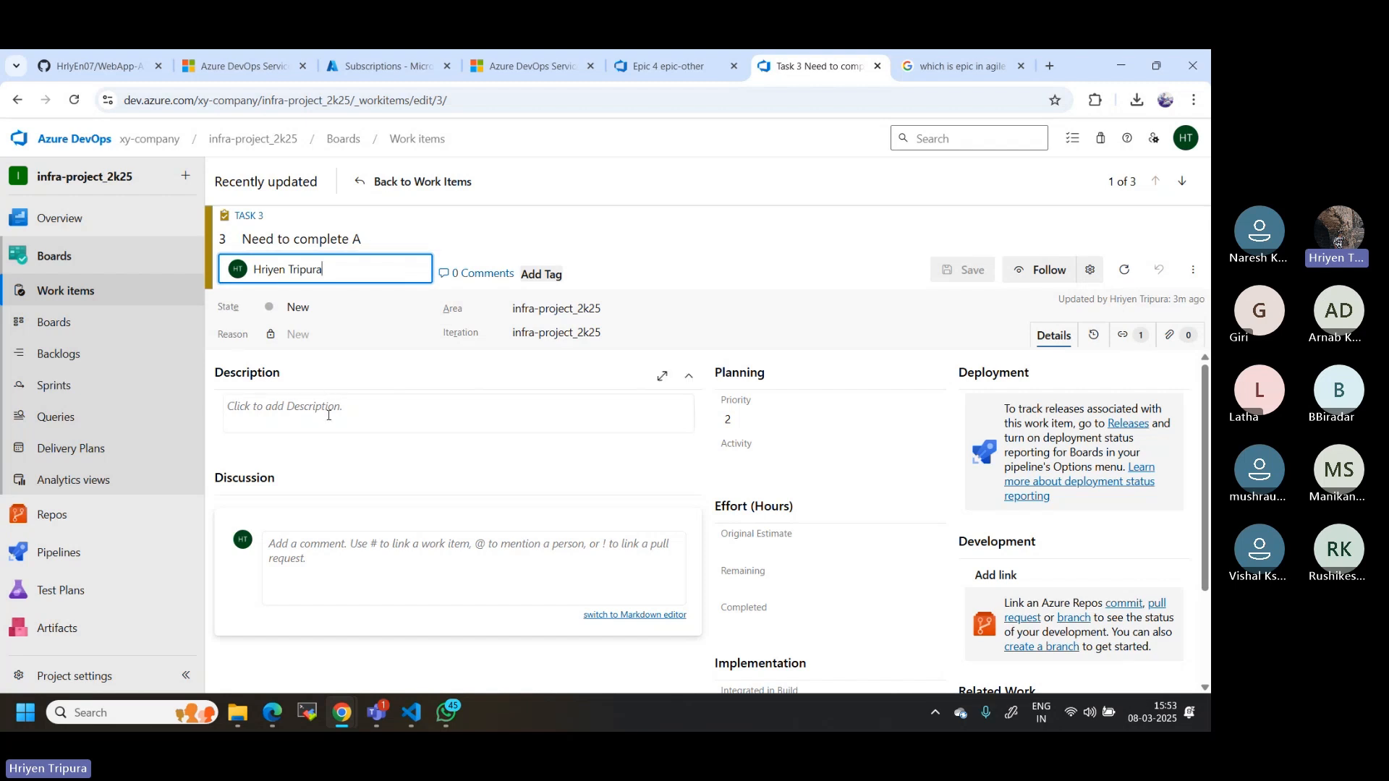
# Write the discussion comment 'List of steps..' on Task 3.
pyautogui.click(340, 547)
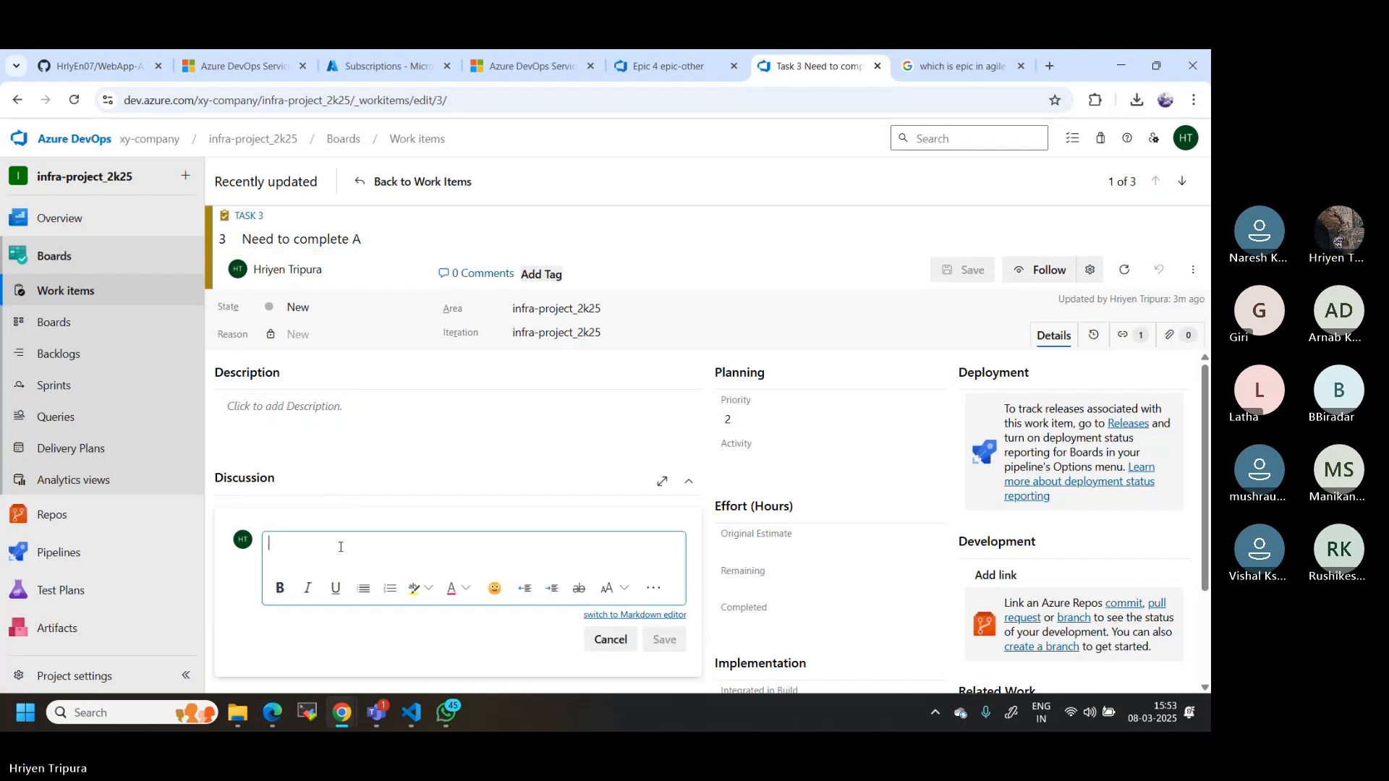
pyautogui.write('List of step')
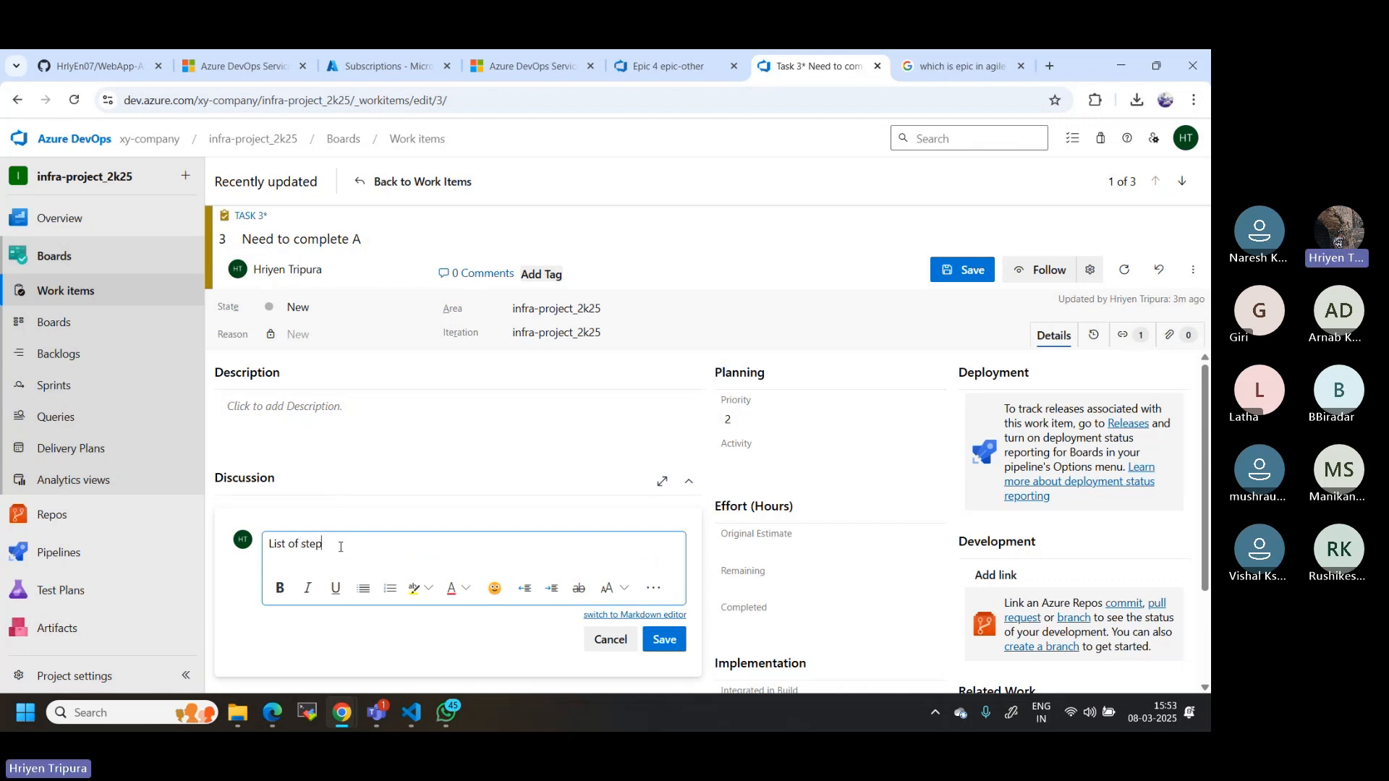
pyautogui.write('s..')
pyautogui.write('.')
pyautogui.click(293, 270)
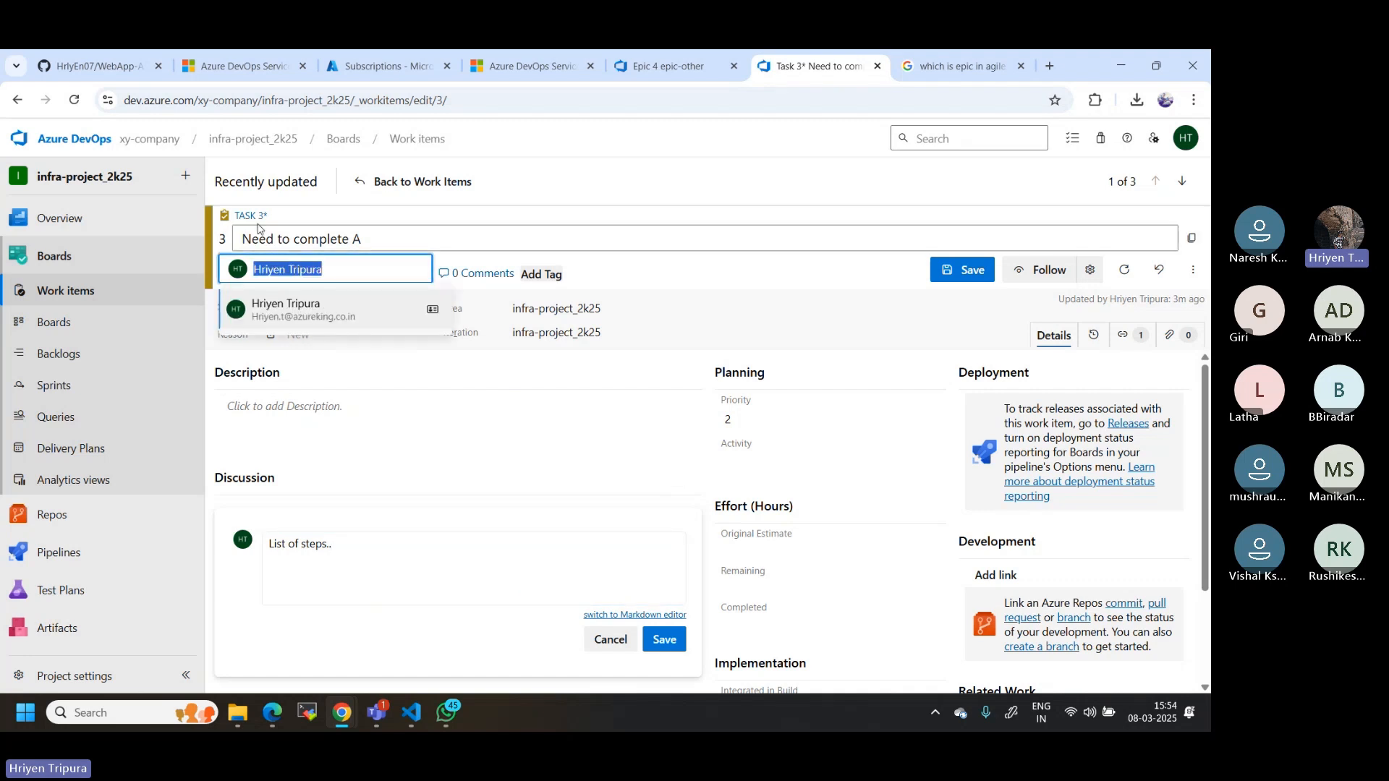
pyautogui.click(652, 245)
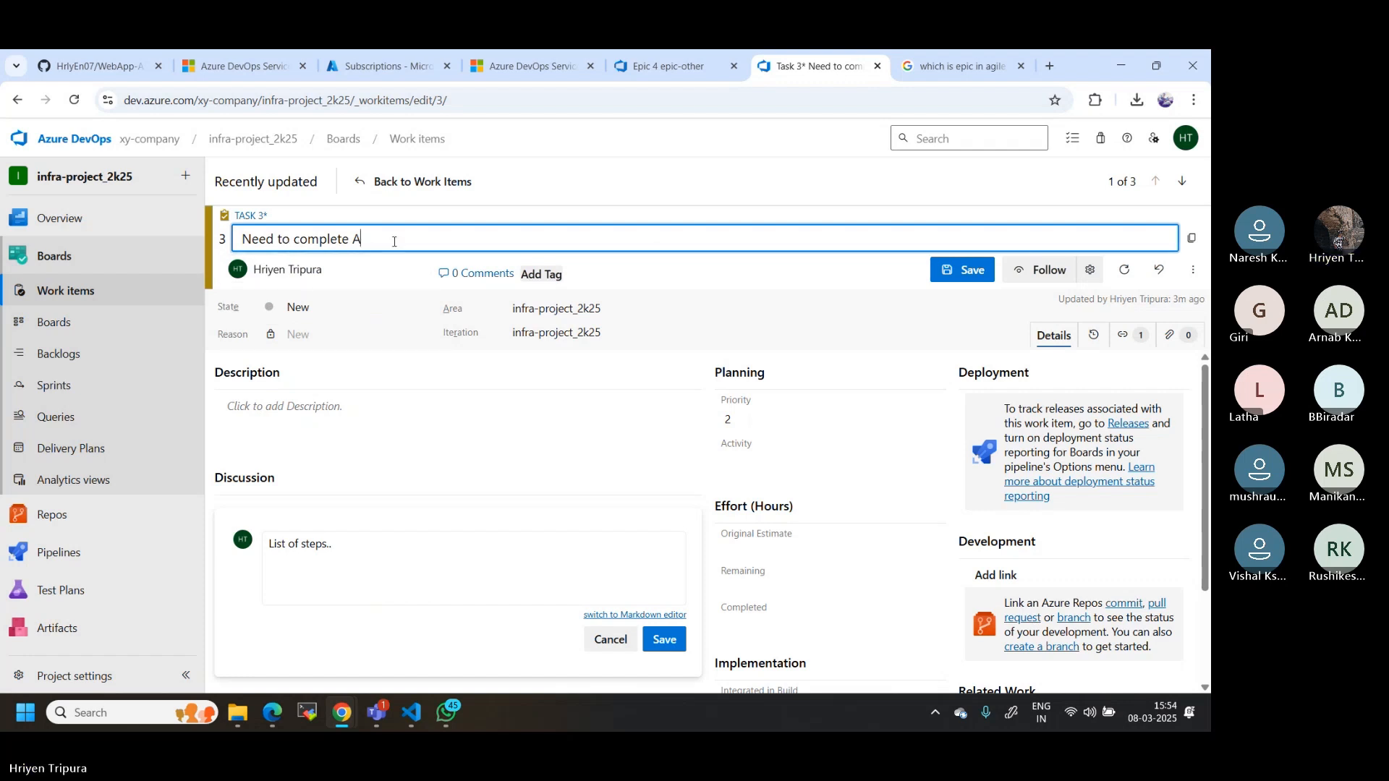
# Append 'then B' so the title reads 'Need to complete A then B'.
pyautogui.write('then')
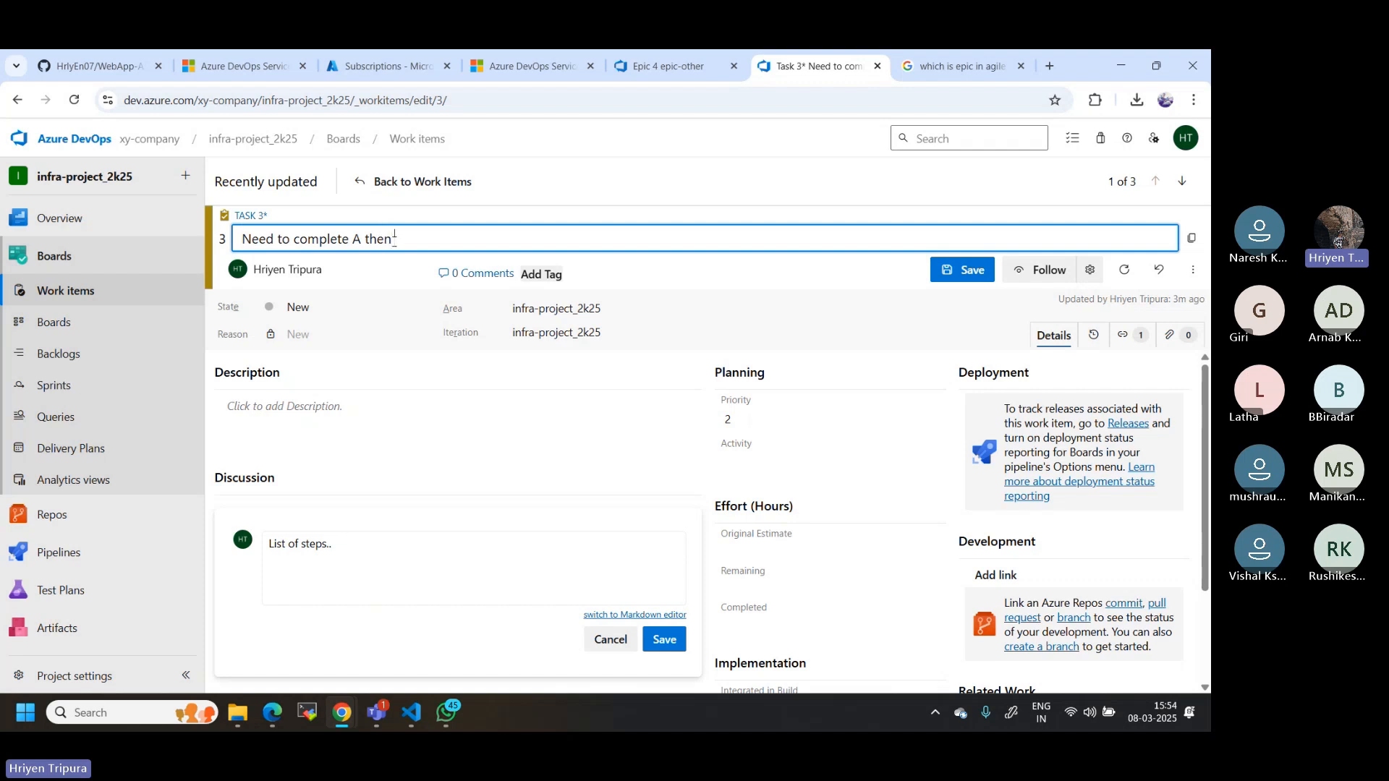
pyautogui.write(' B')
pyautogui.click(315, 311)
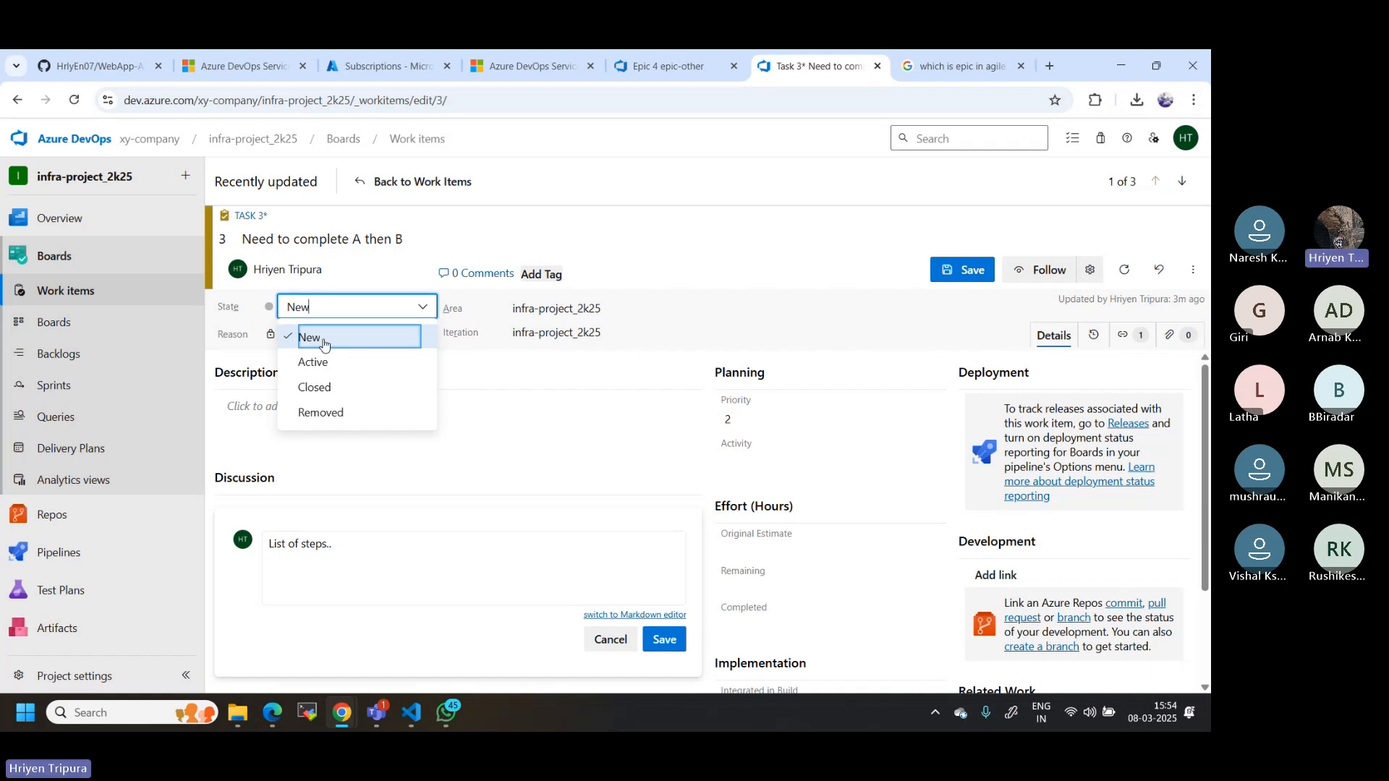
# Set Task 3's state to Active.
pyautogui.click(324, 345)
pyautogui.click(337, 310)
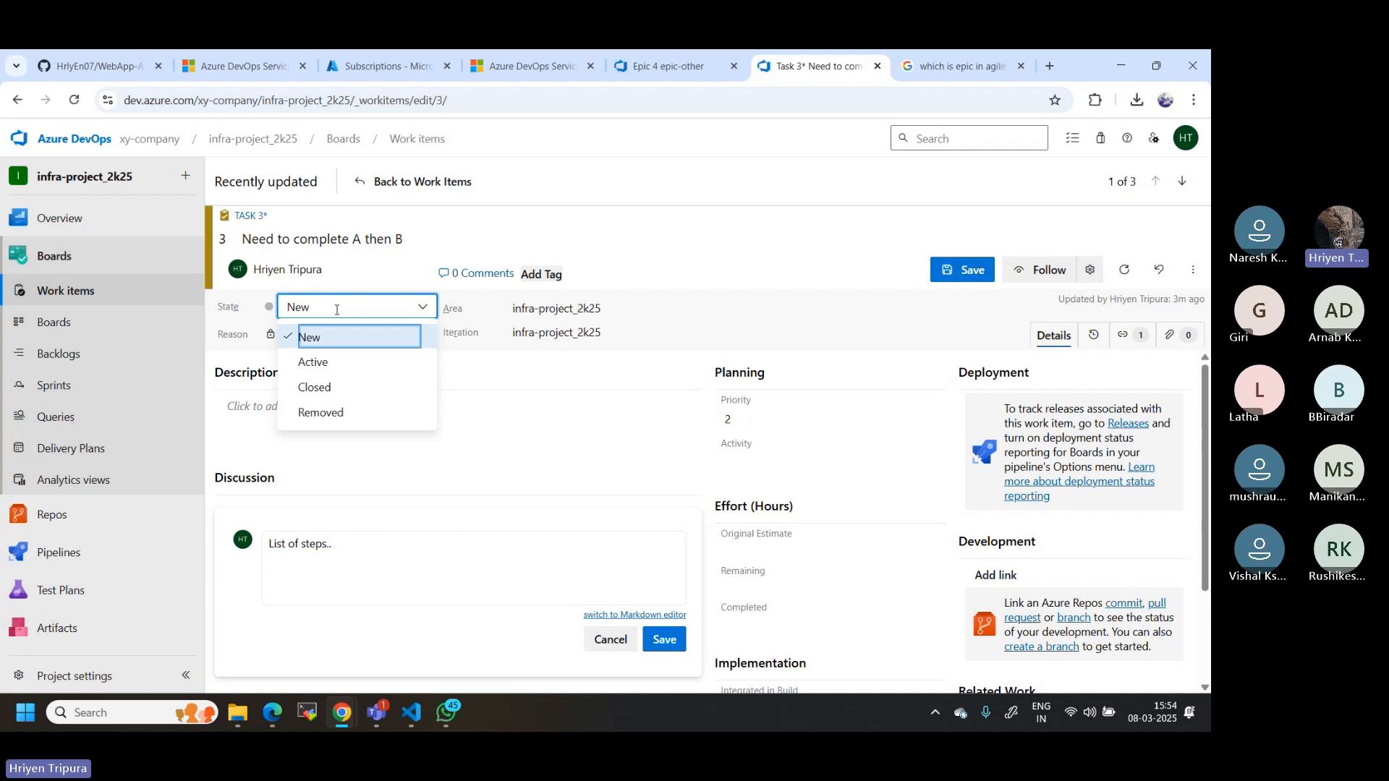
pyautogui.click(327, 366)
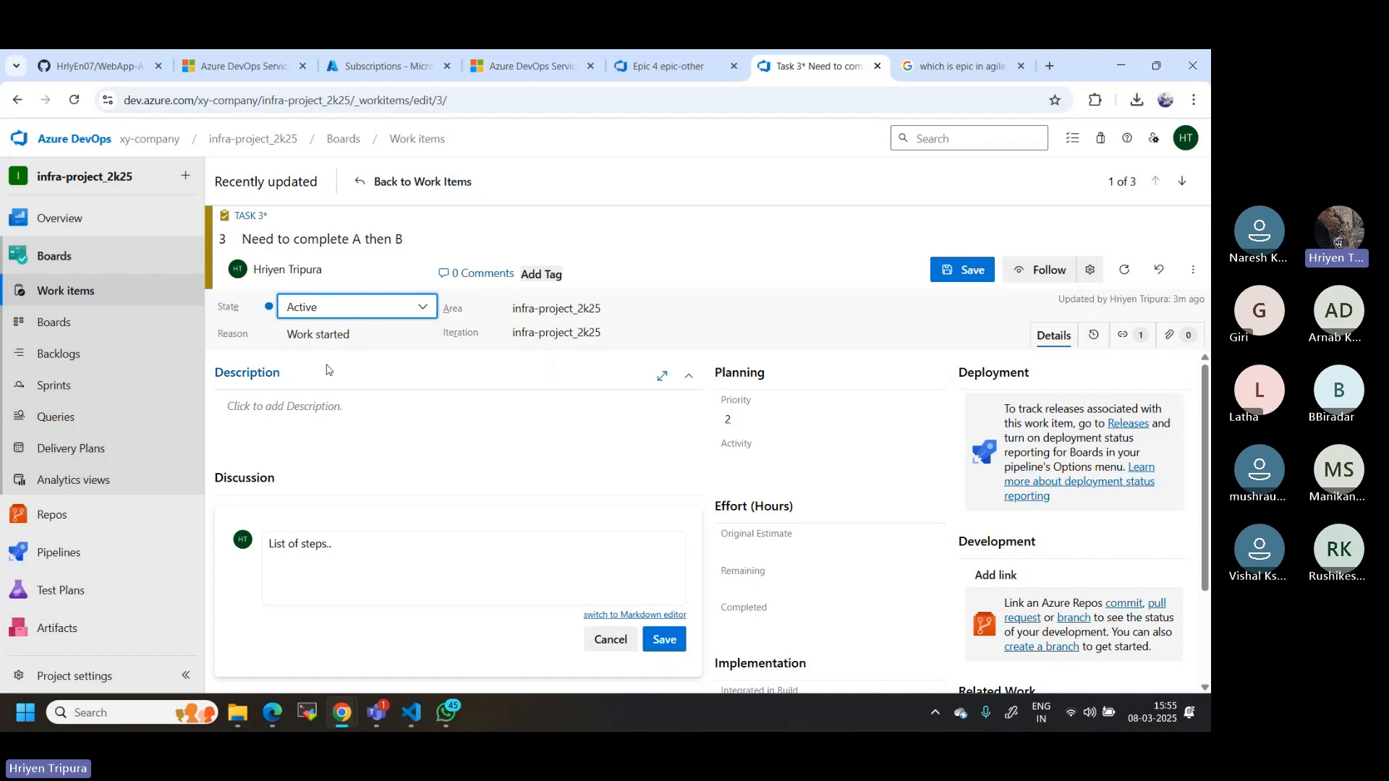
pyautogui.click(338, 239)
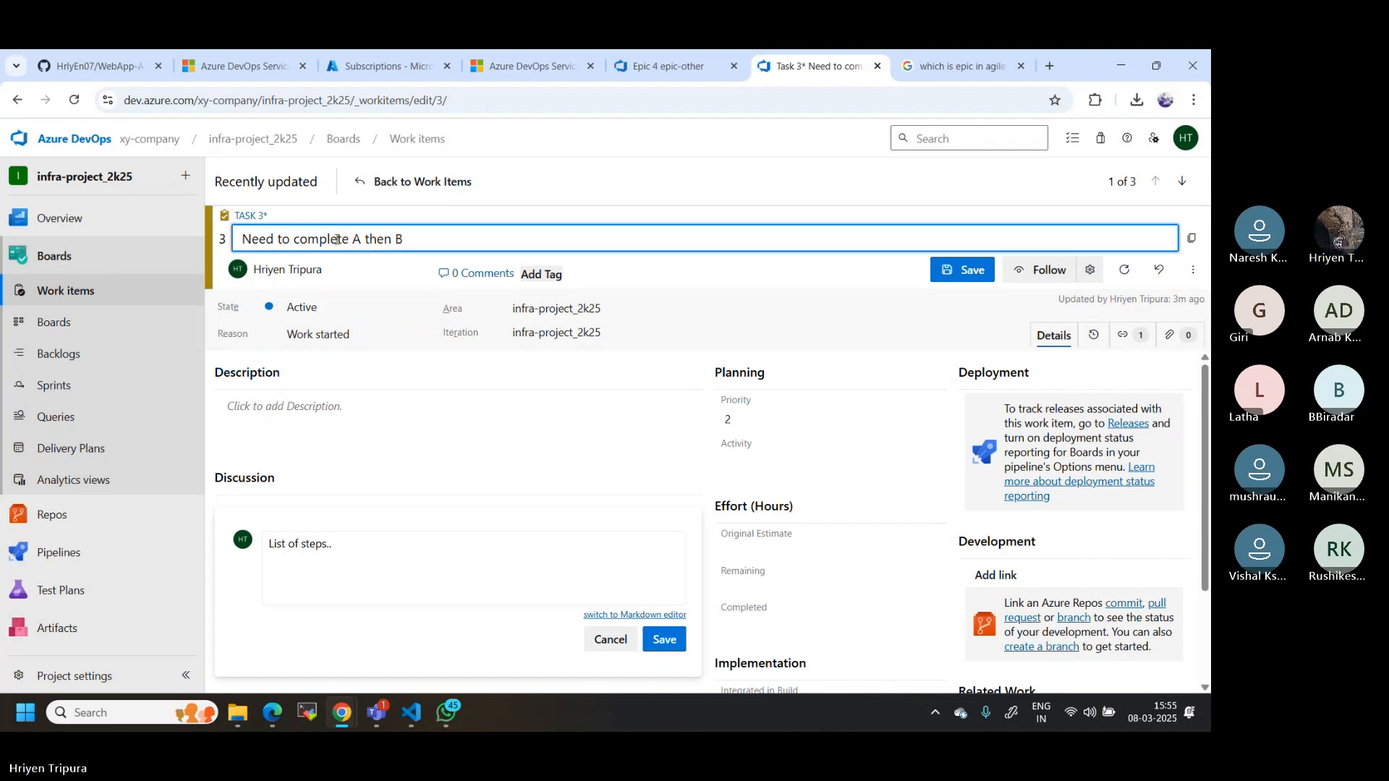
# Change Task 3's state to Closed with reason Completed.
pyautogui.click(329, 310)
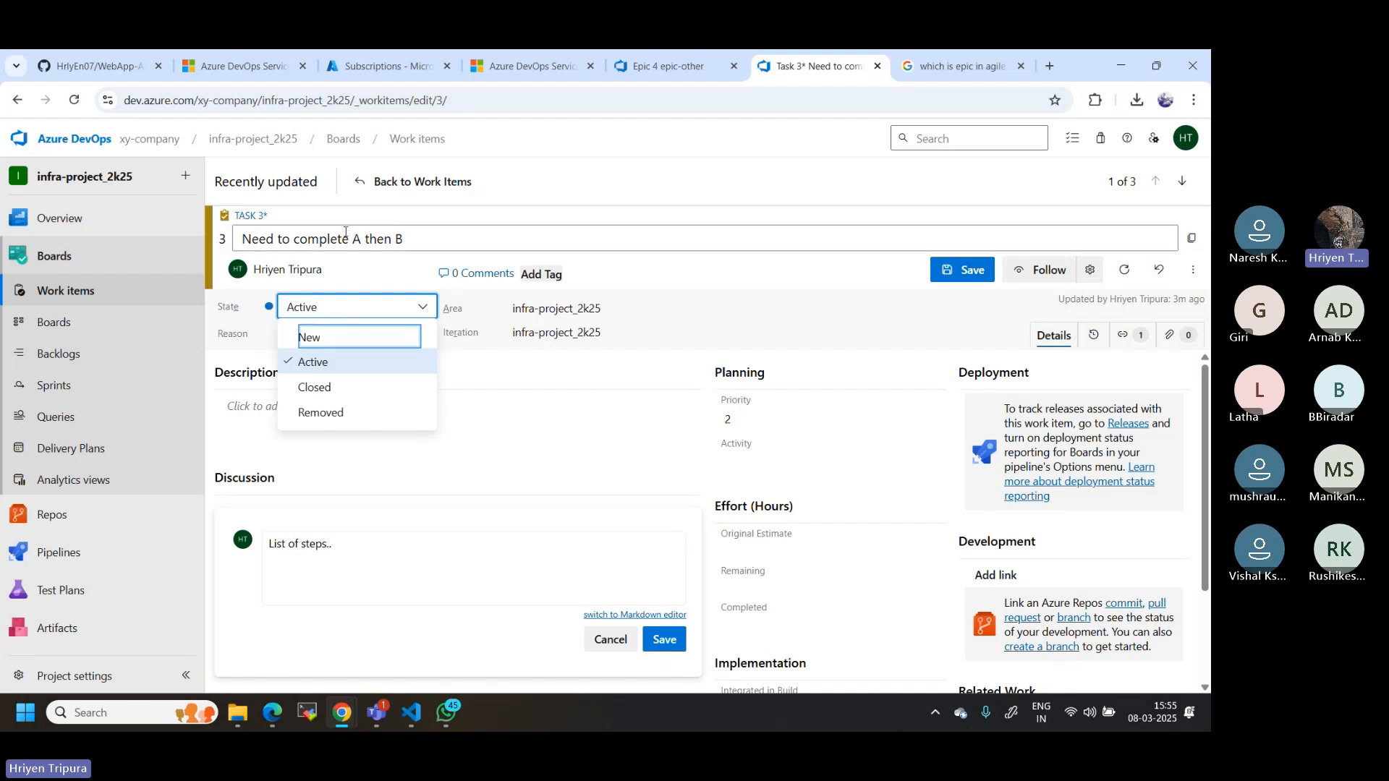
pyautogui.click(327, 391)
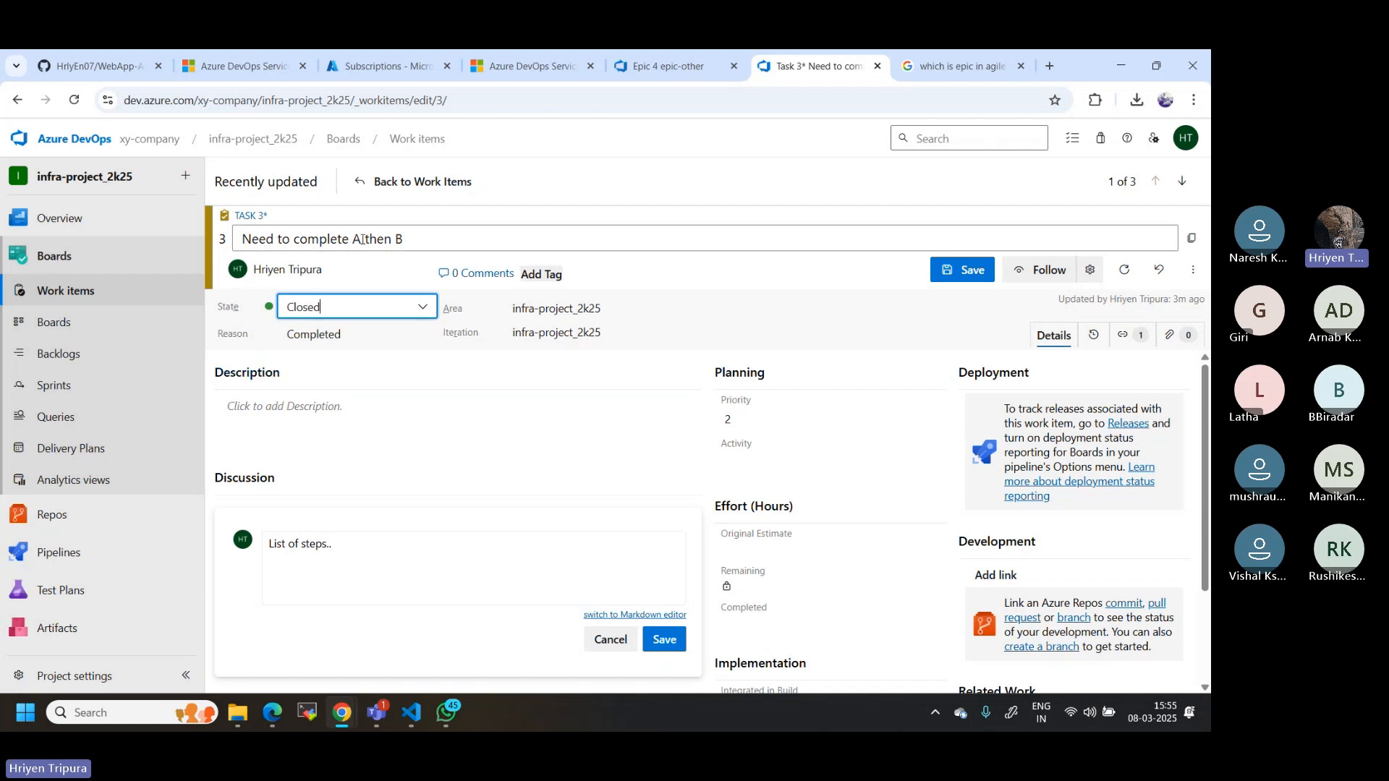
pyautogui.moveTo(361, 239); pyautogui.dragTo(235, 239)
pyautogui.moveTo(402, 239); pyautogui.dragTo(274, 239)
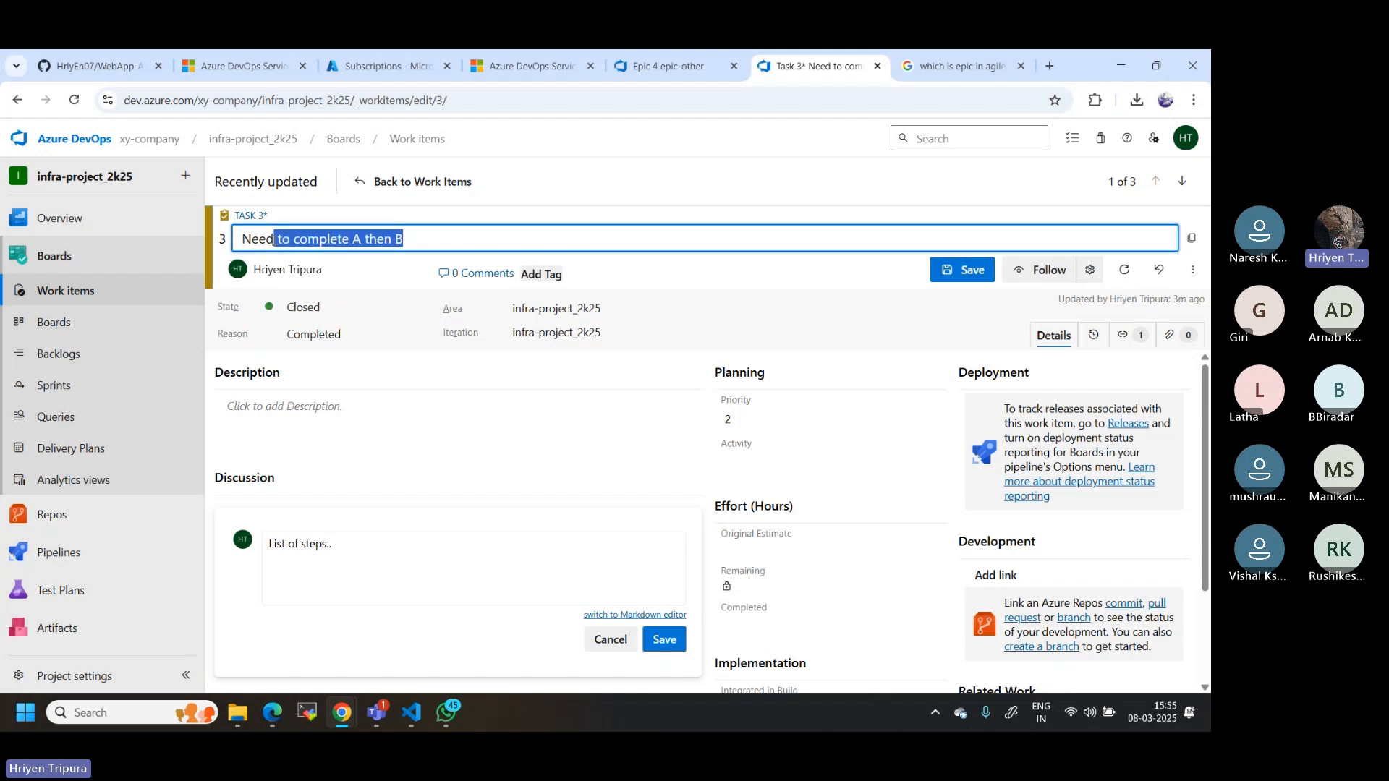
pyautogui.click(340, 306)
pyautogui.click(340, 306)
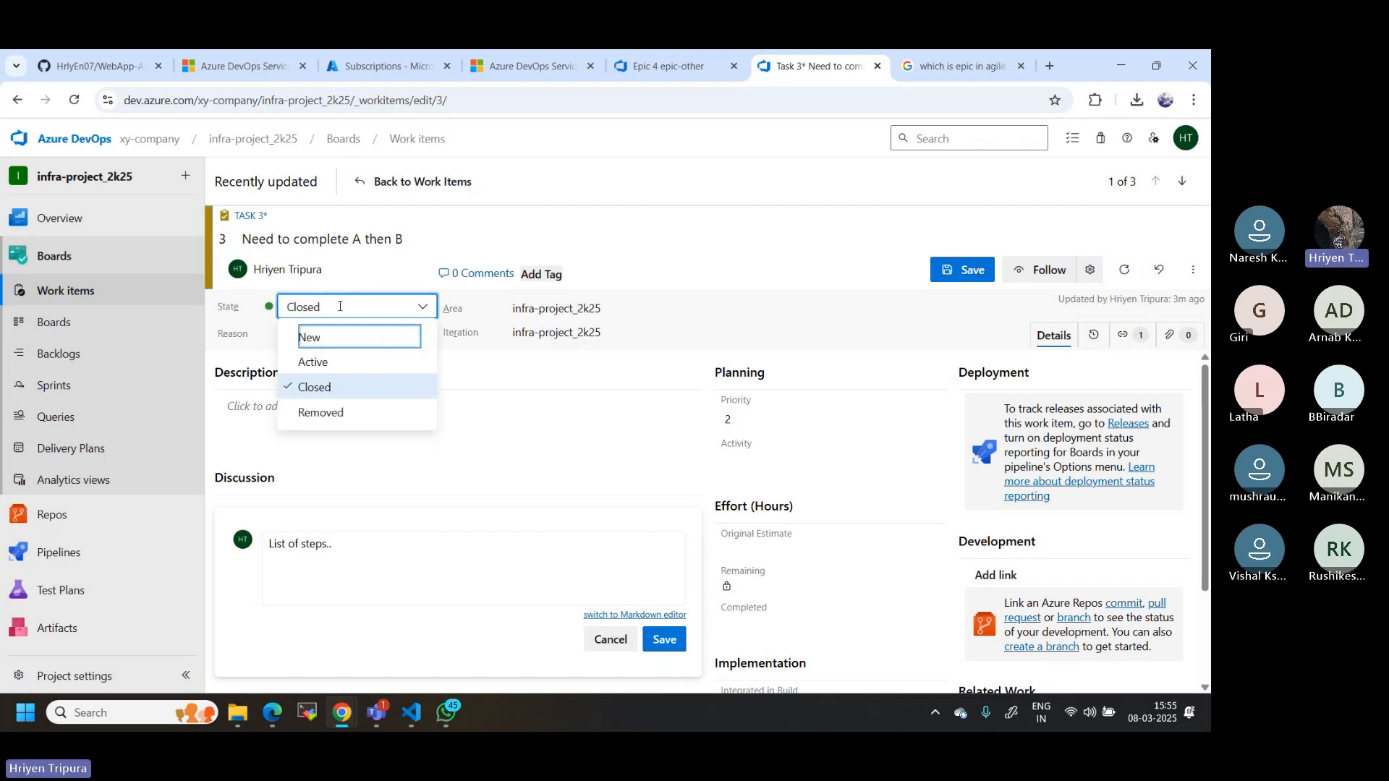
pyautogui.click(453, 421)
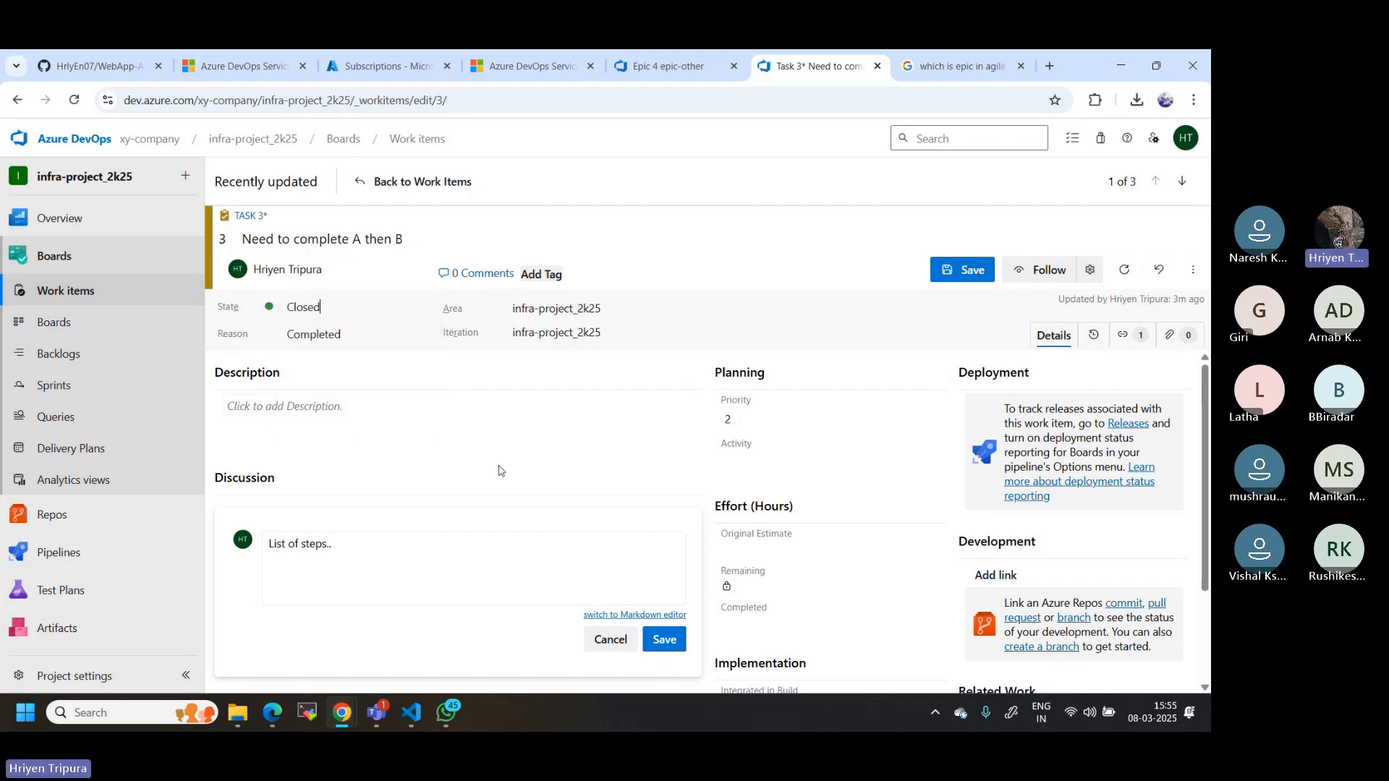
pyautogui.click(352, 407)
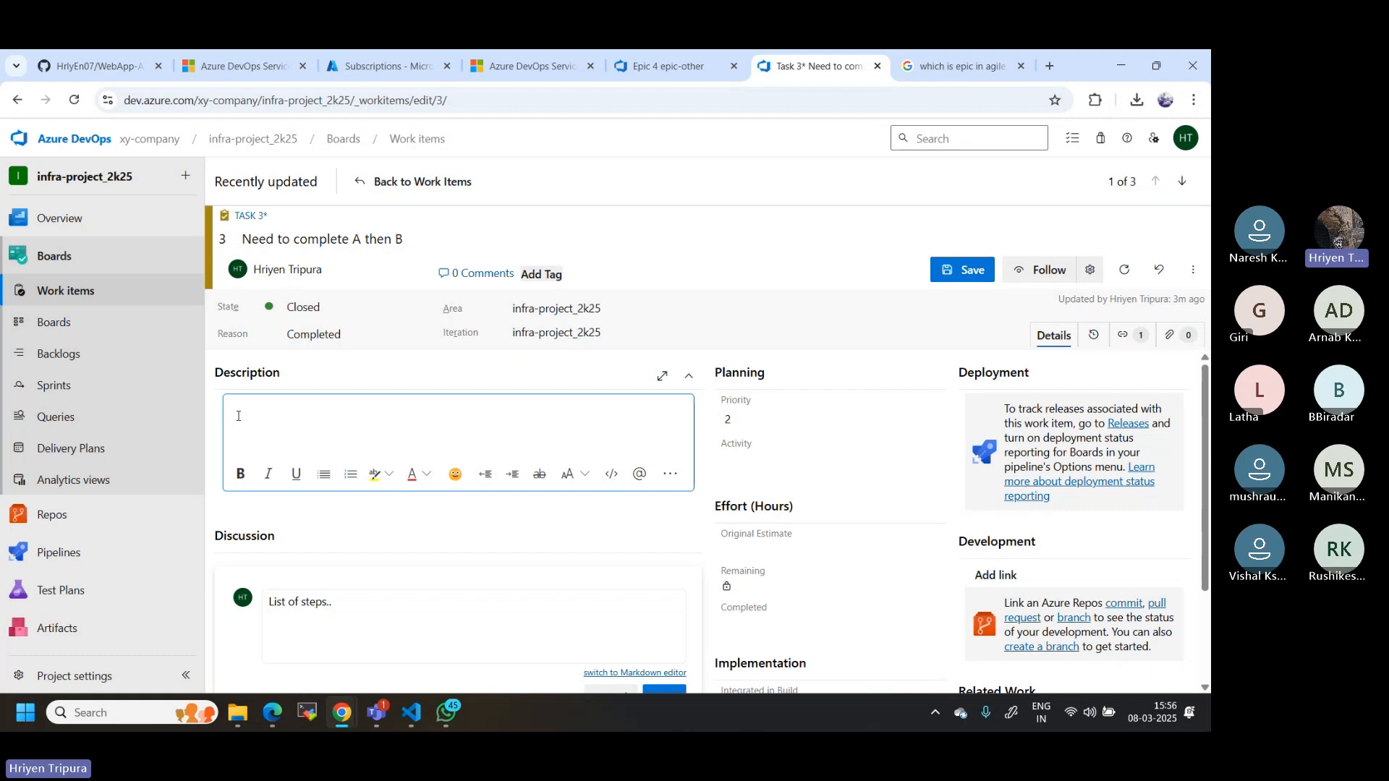
# Type 'Instruction should be given>.' as the first line of Task 3's description.
pyautogui.scroll(-2, 238, 416)
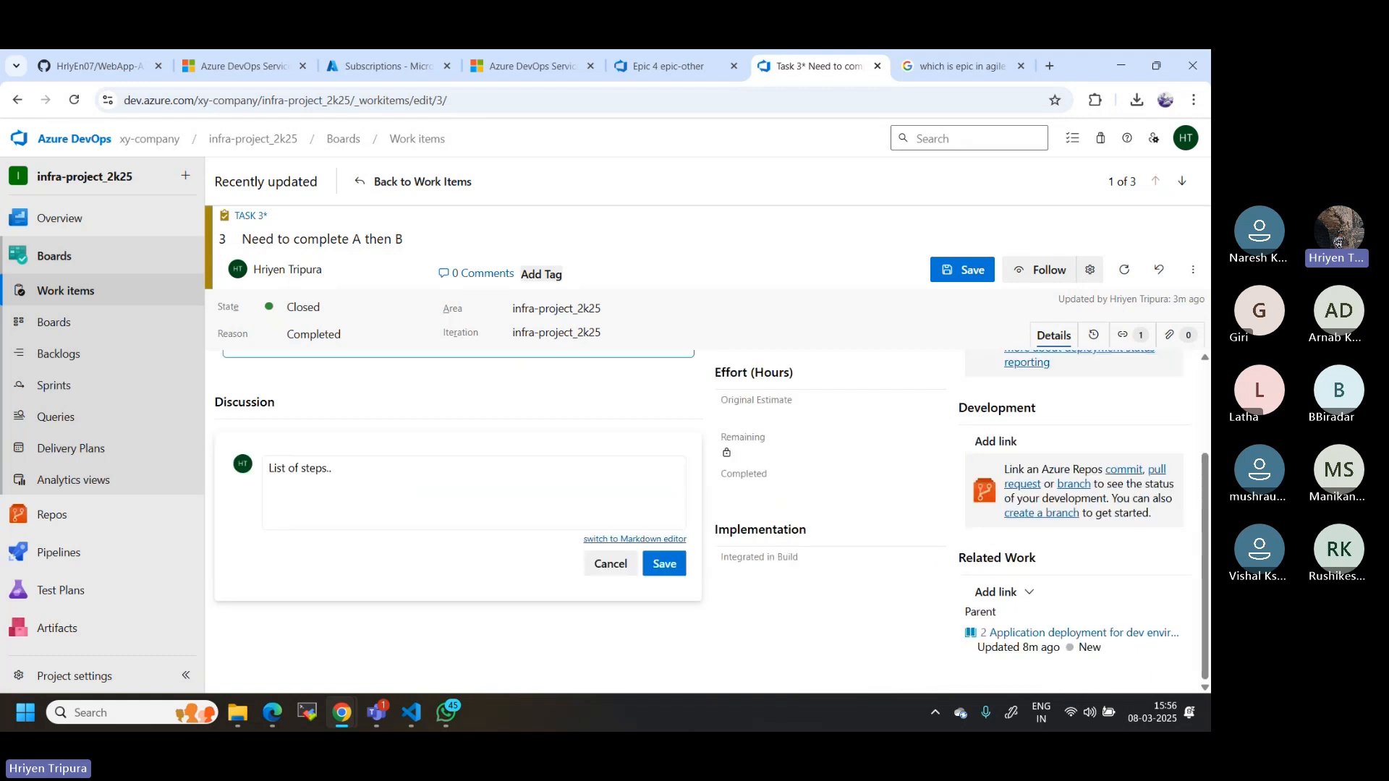
pyautogui.scroll(2, 704, 521)
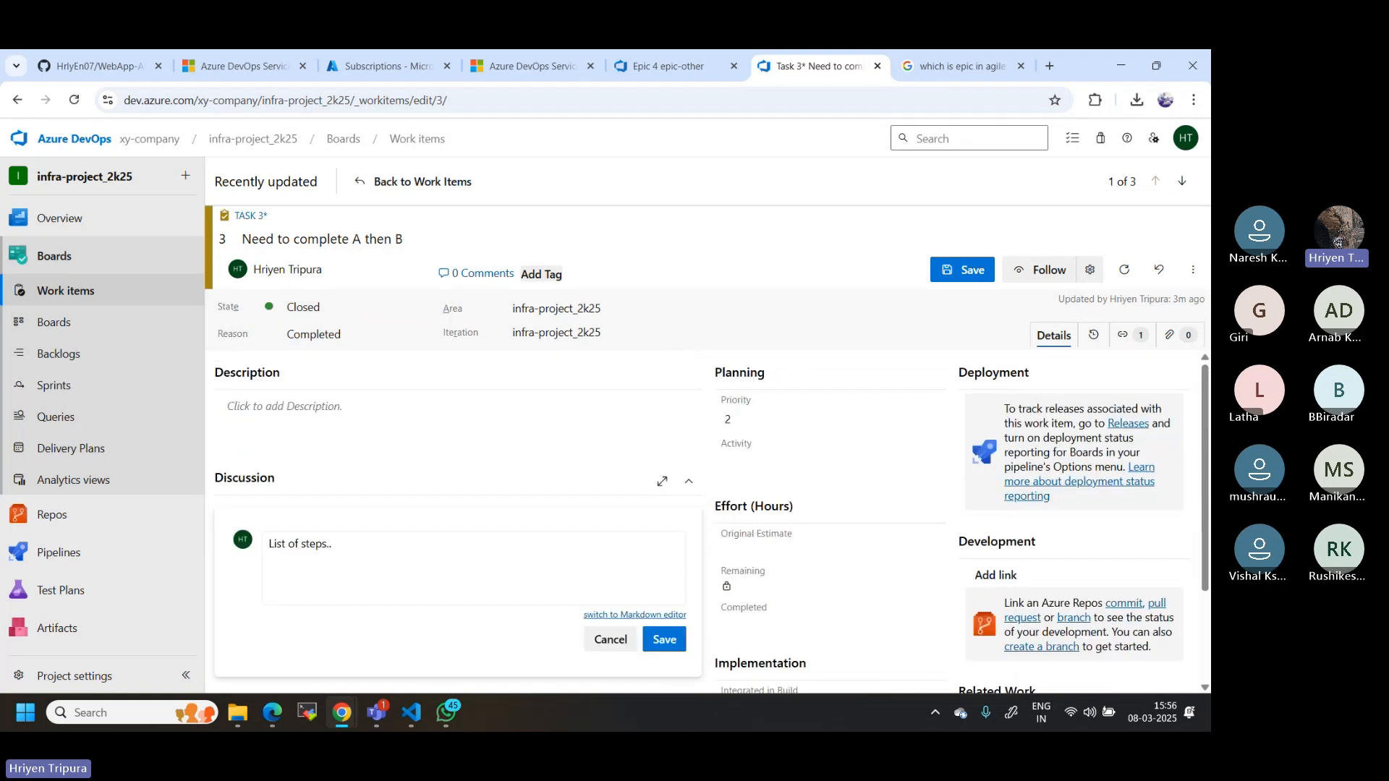
pyautogui.click(255, 408)
pyautogui.write('In')
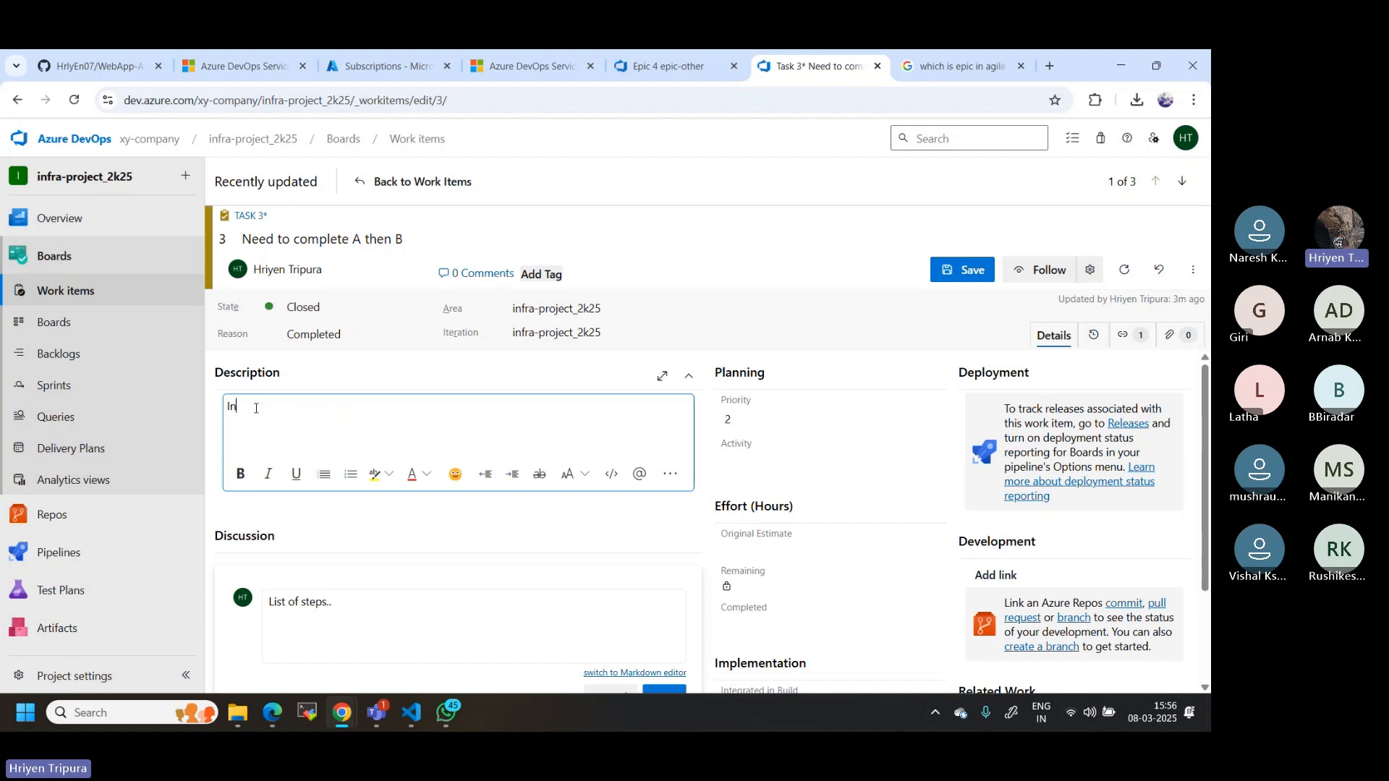
pyautogui.write('struction ')
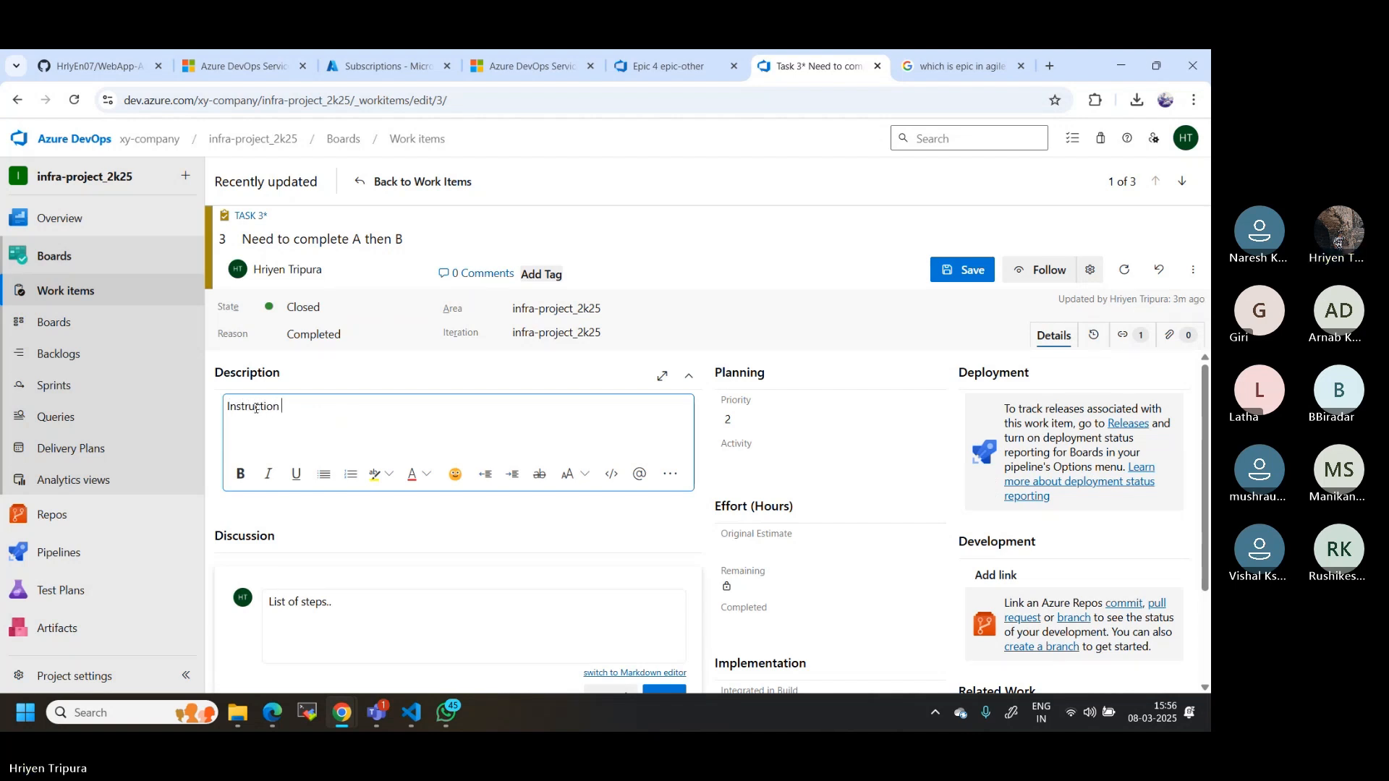
pyautogui.write('shoulfd be')
pyautogui.press('BackSpace')
pyautogui.press('BackSpace')
pyautogui.press('BackSpace')
pyautogui.press('BackSpace')
pyautogui.press('BackSpace')
pyautogui.press('BackSpace')
pyautogui.write('d be given')
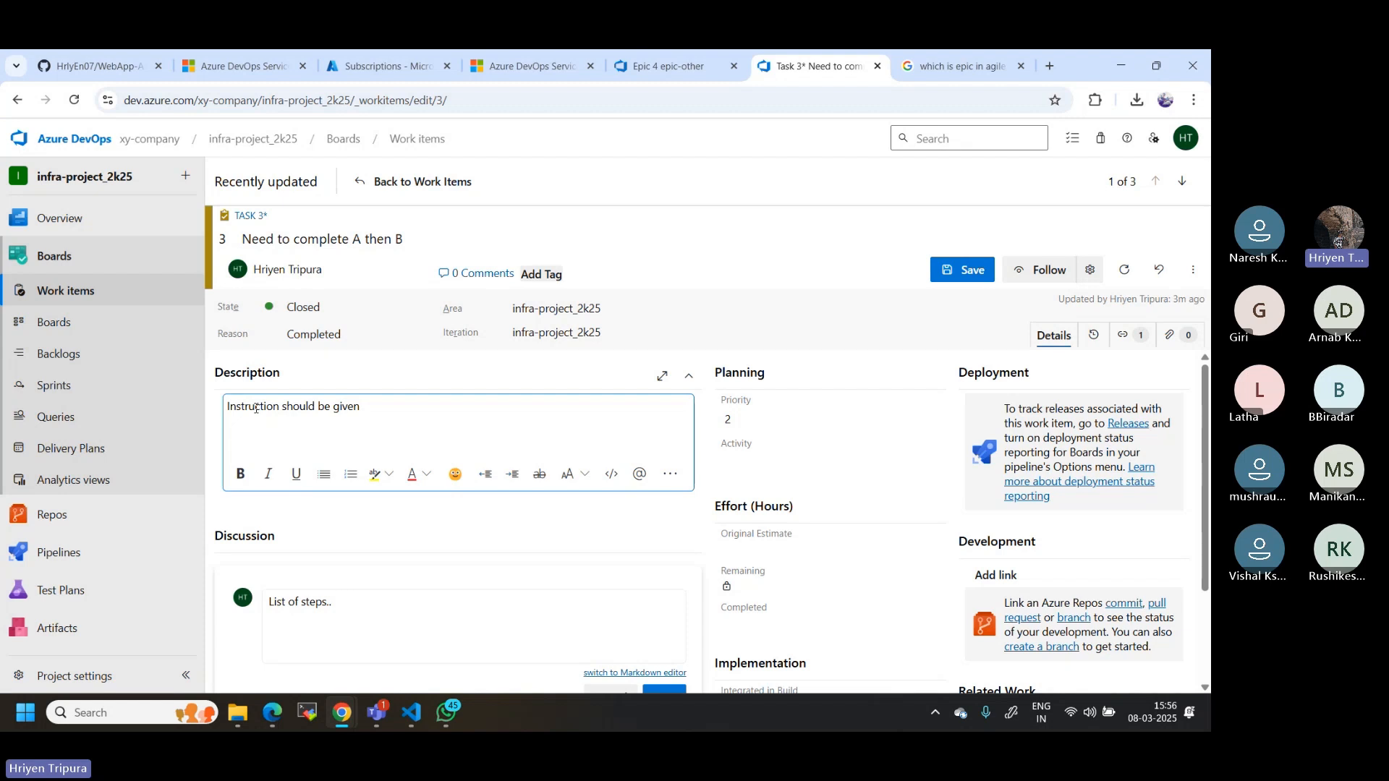
pyautogui.write('>.')
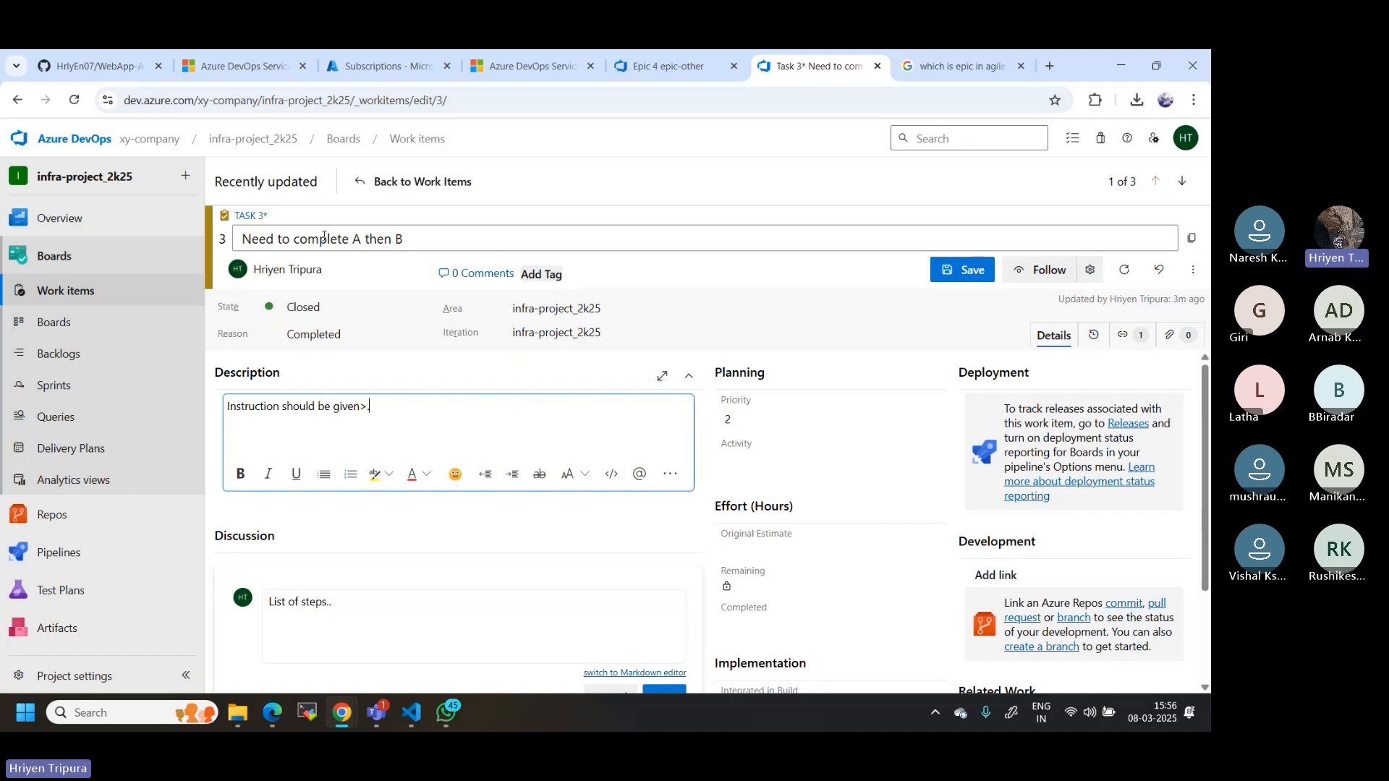
# Add a second description line reading 'which apllication, user,'.
pyautogui.click(325, 238)
pyautogui.click(386, 406)
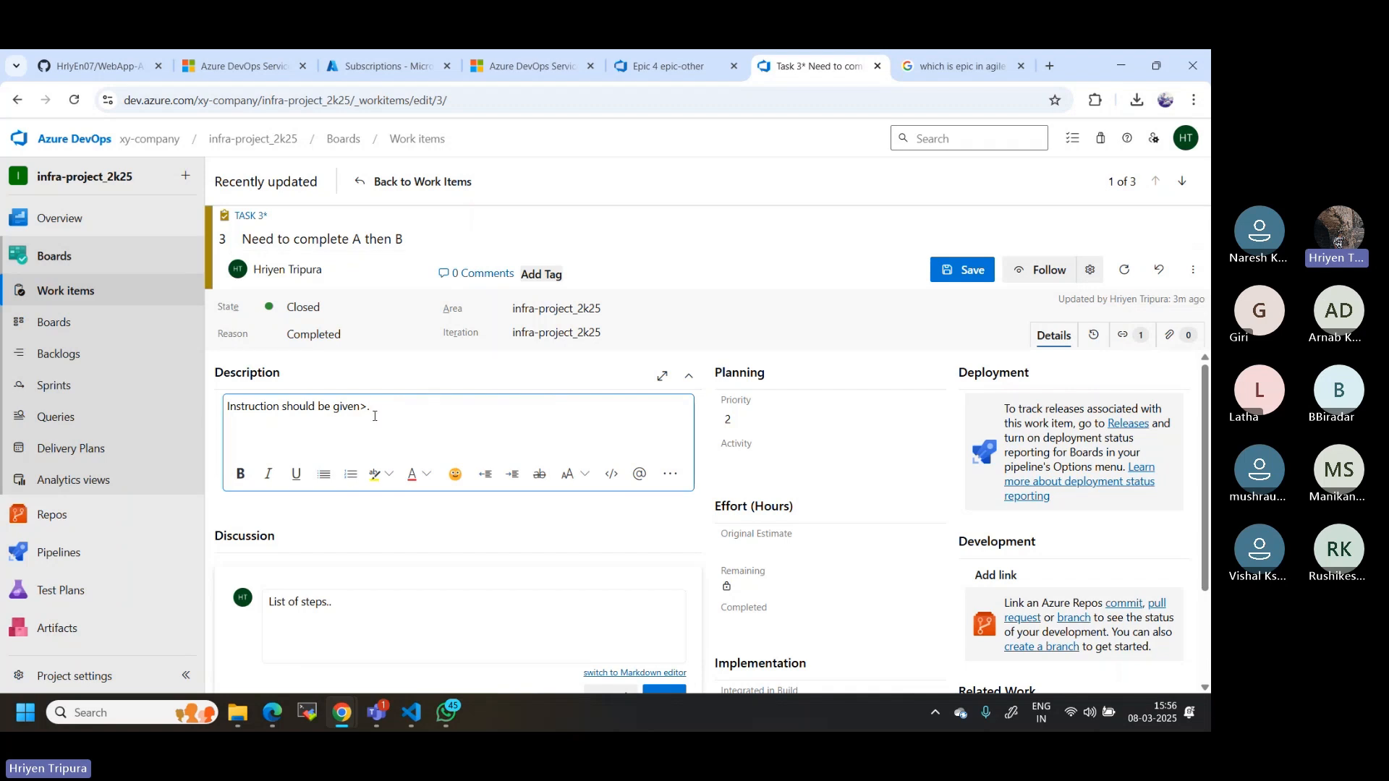
pyautogui.press('Return')
pyautogui.write('which apllication, user,')
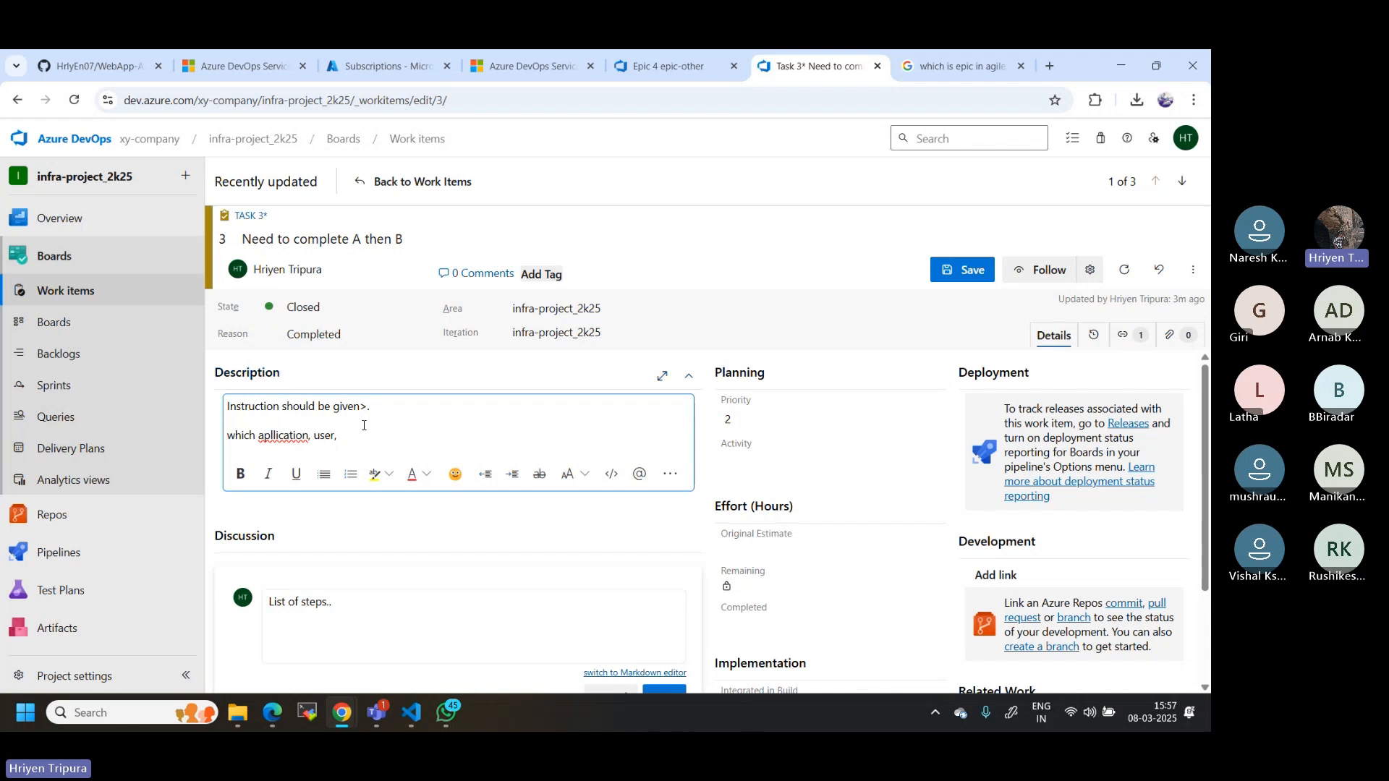
# Review Task 3's close reasons and state options, setting the state to Removed.
pyautogui.click(362, 332)
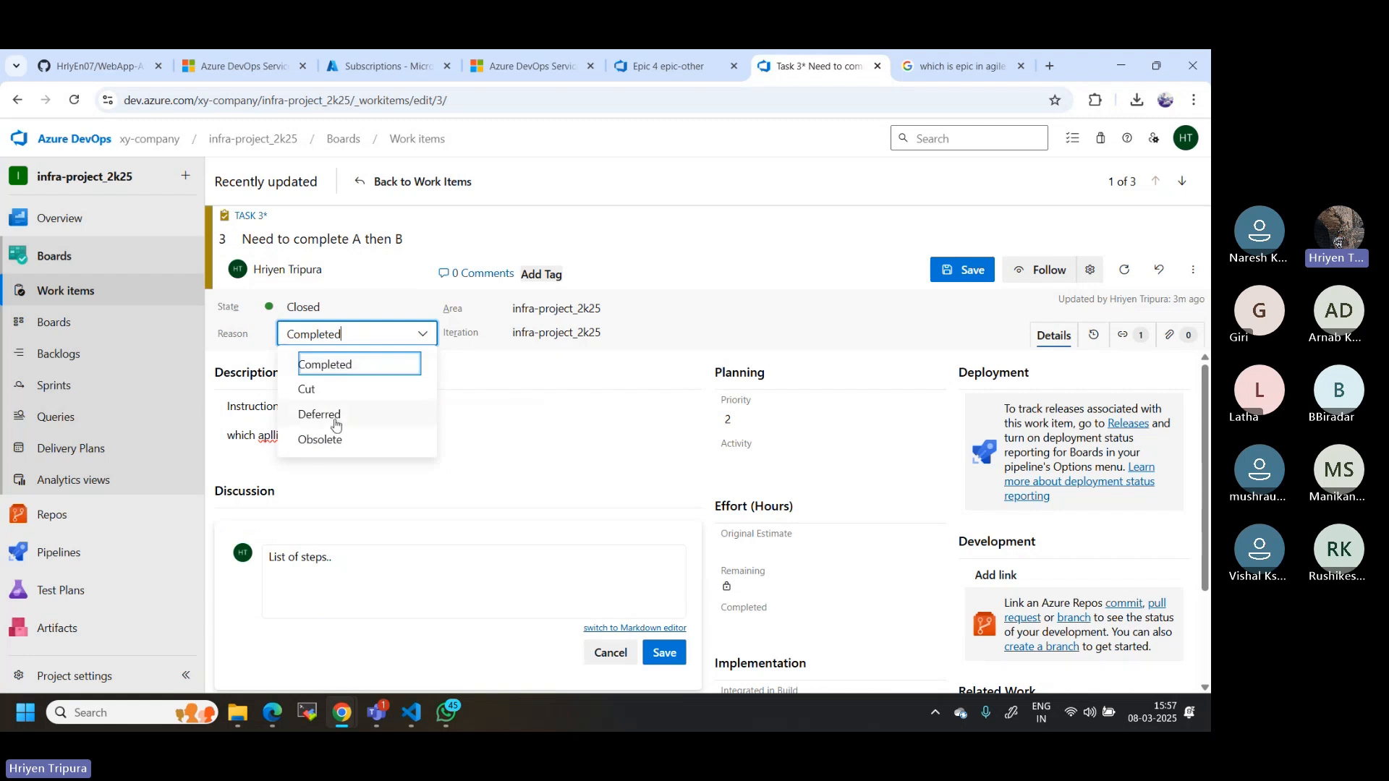
pyautogui.click(507, 435)
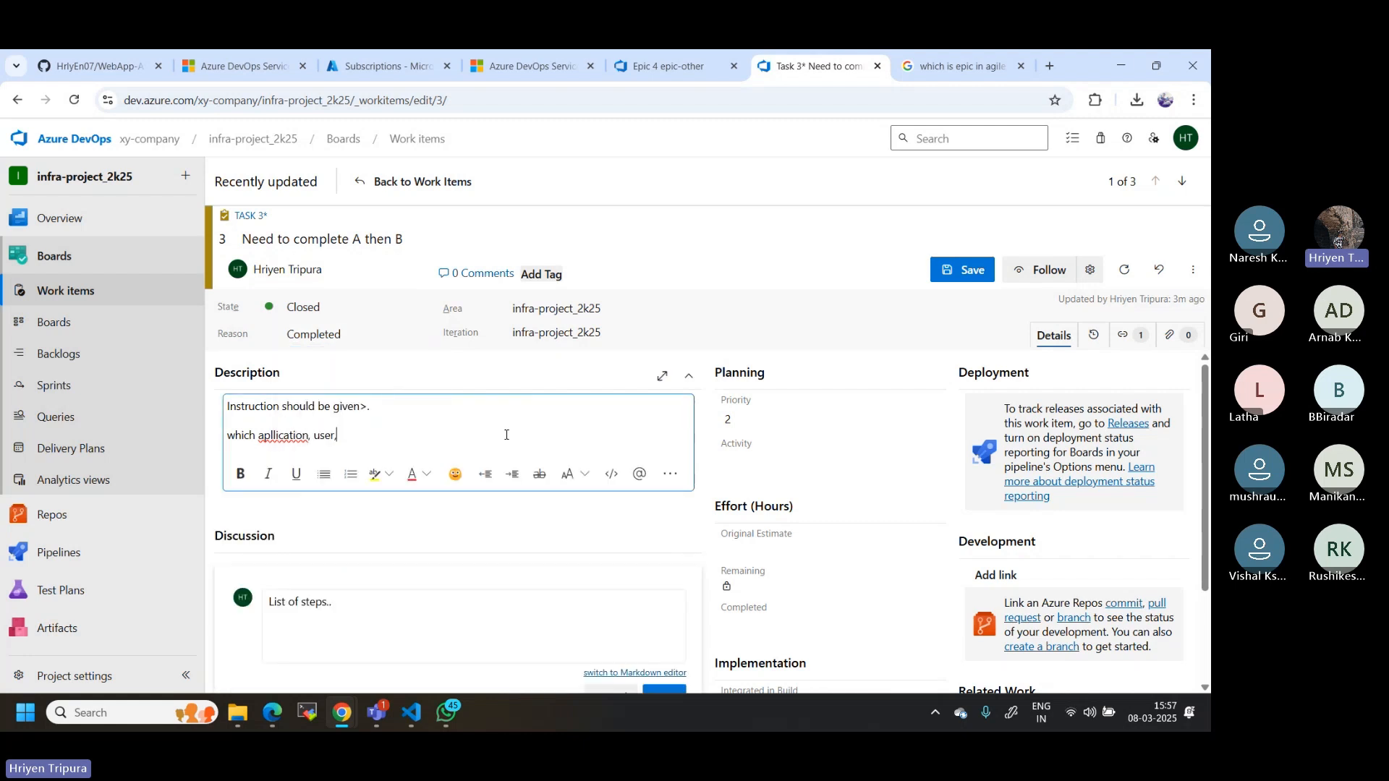
pyautogui.click(362, 306)
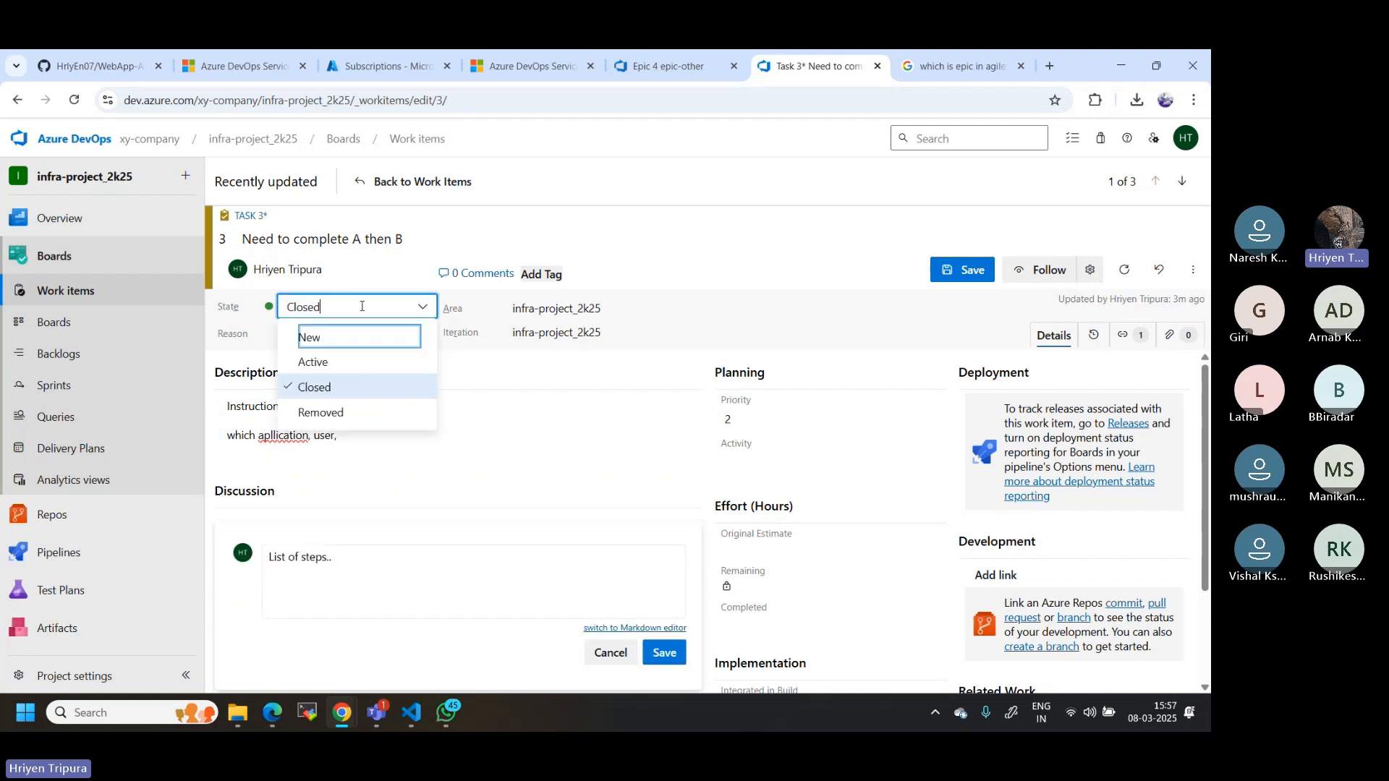
pyautogui.click(336, 414)
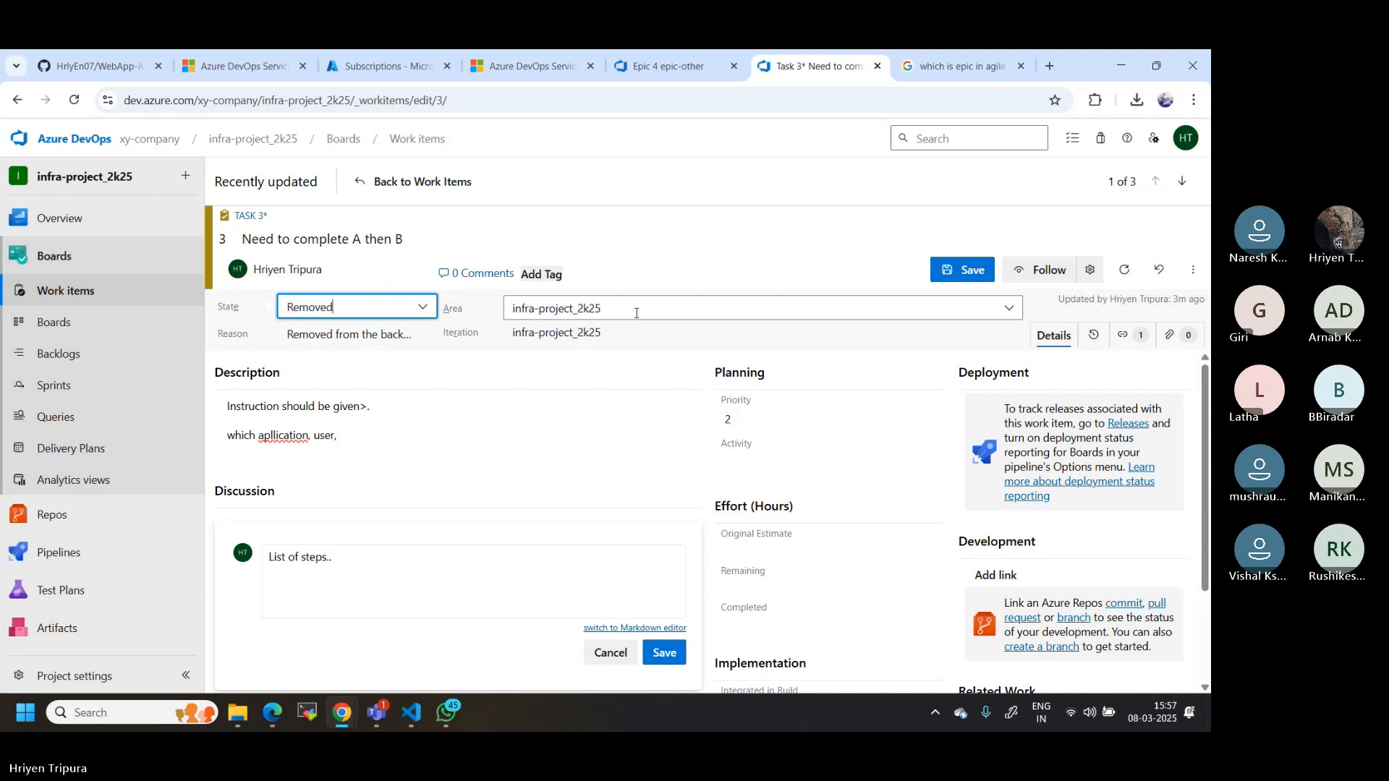
# Replace the Removed state with Active and save Task 3.
pyautogui.hotkey('ctrl', 'a')
pyautogui.press('BackSpace')
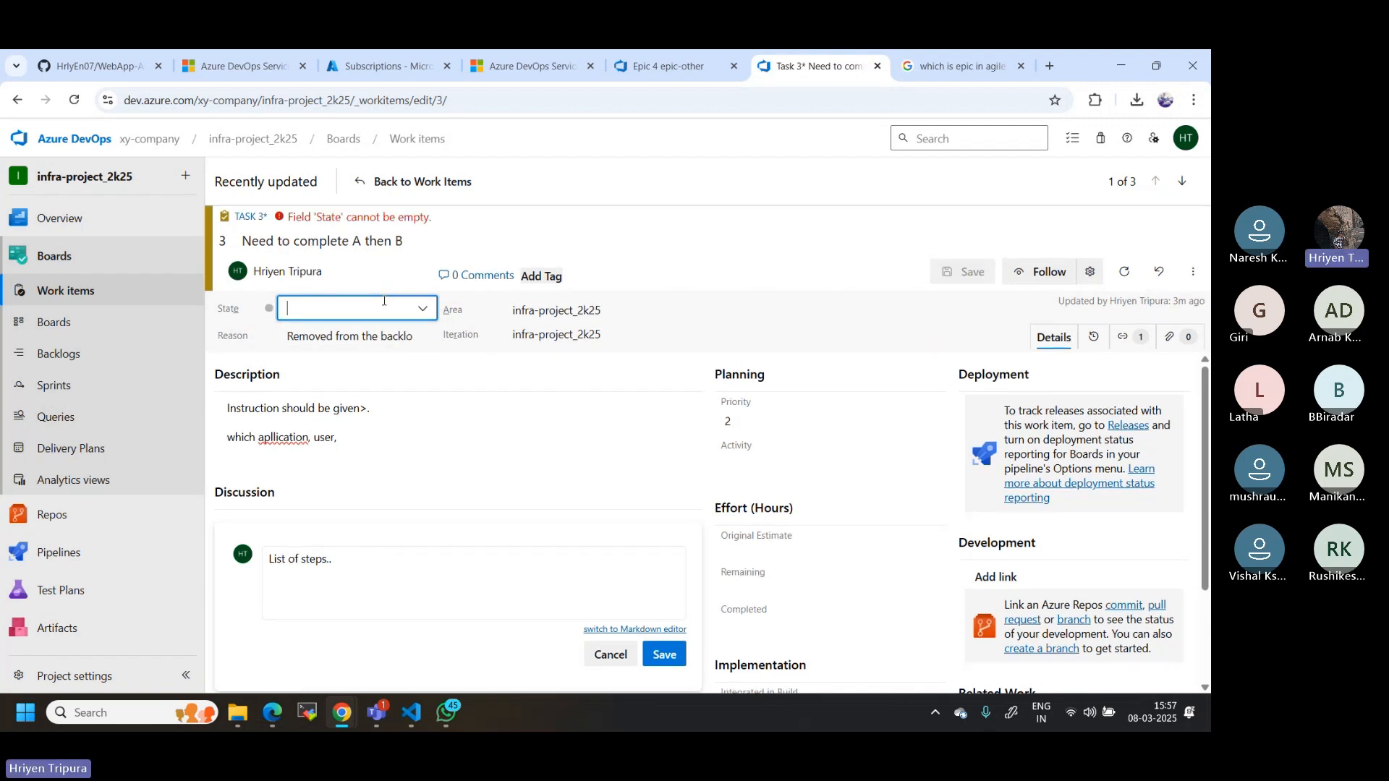
pyautogui.click(384, 301)
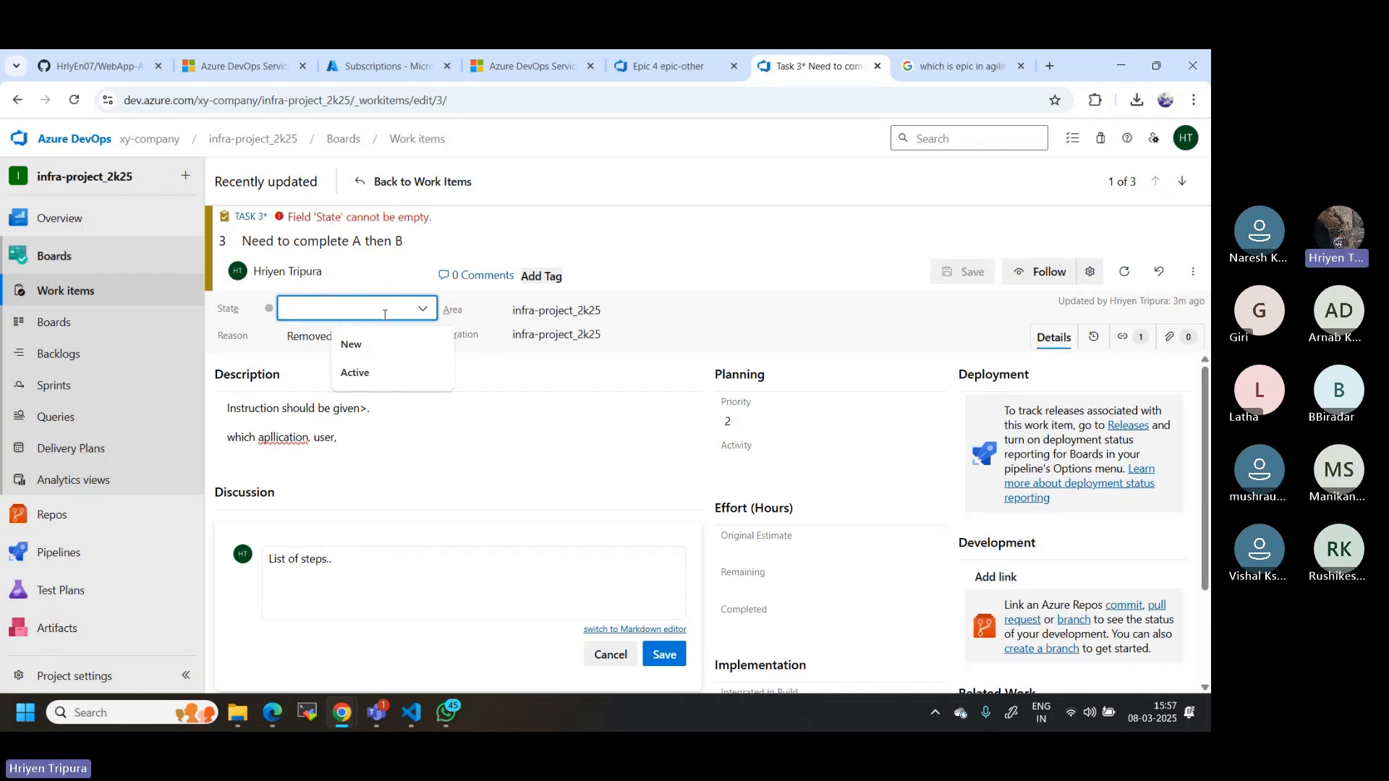
pyautogui.click(362, 372)
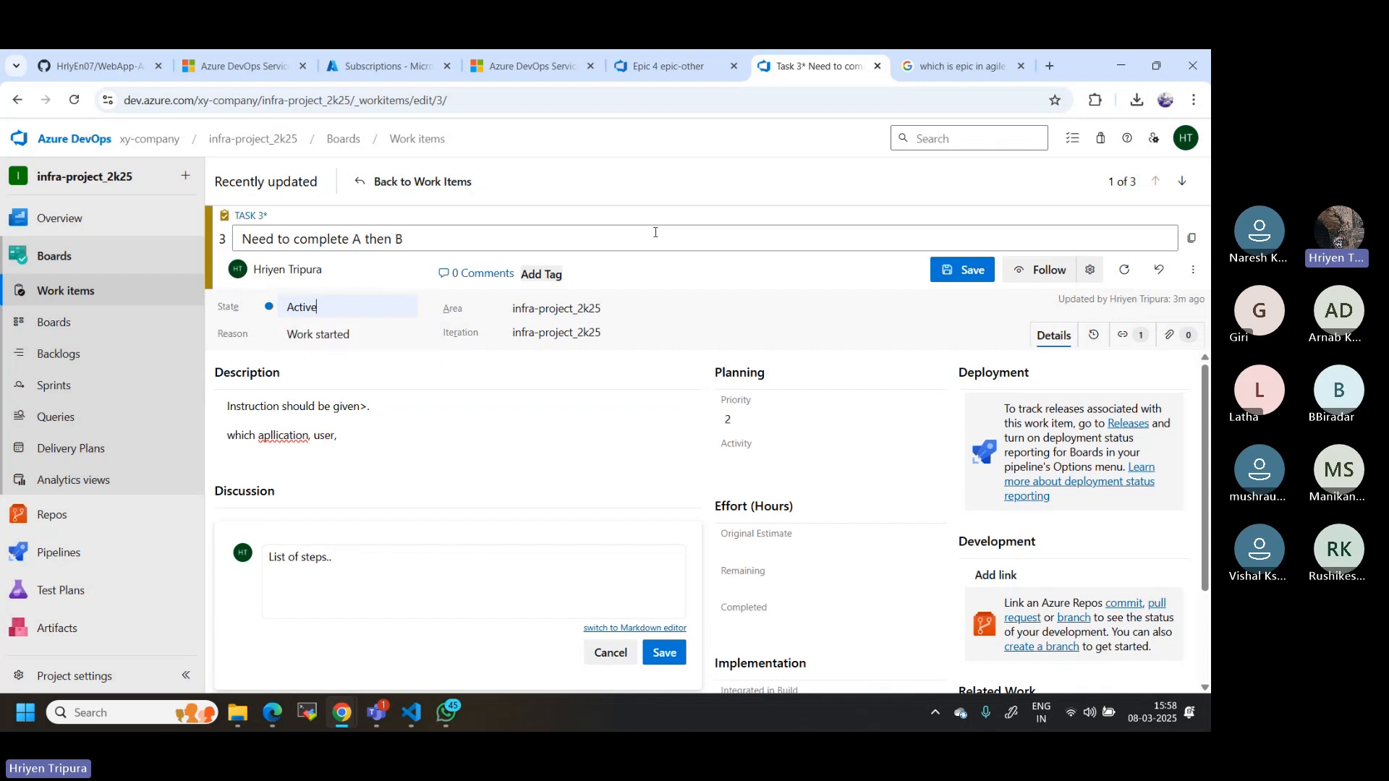
pyautogui.click(971, 273)
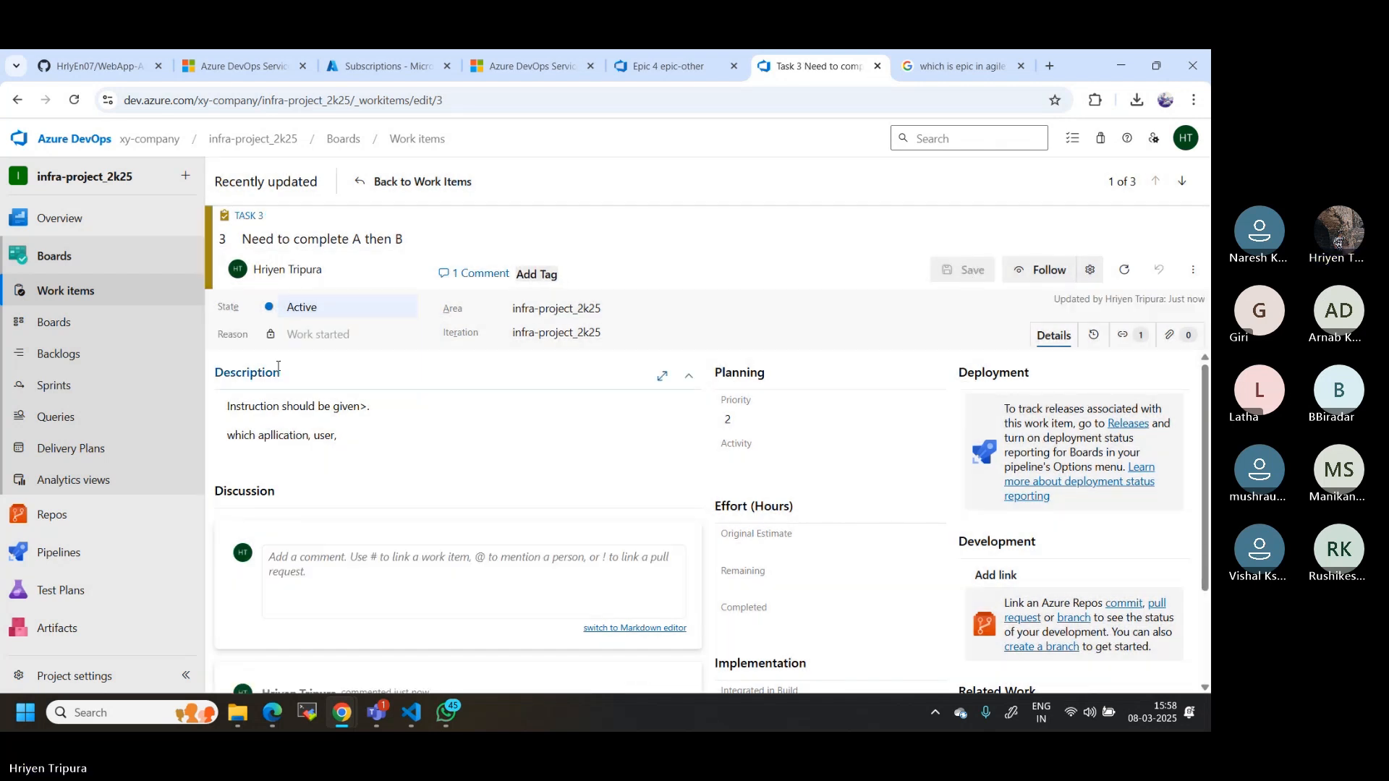
# Open the Iteration 1 sprint taskboard and start a new work item there.
pyautogui.click(65, 325)
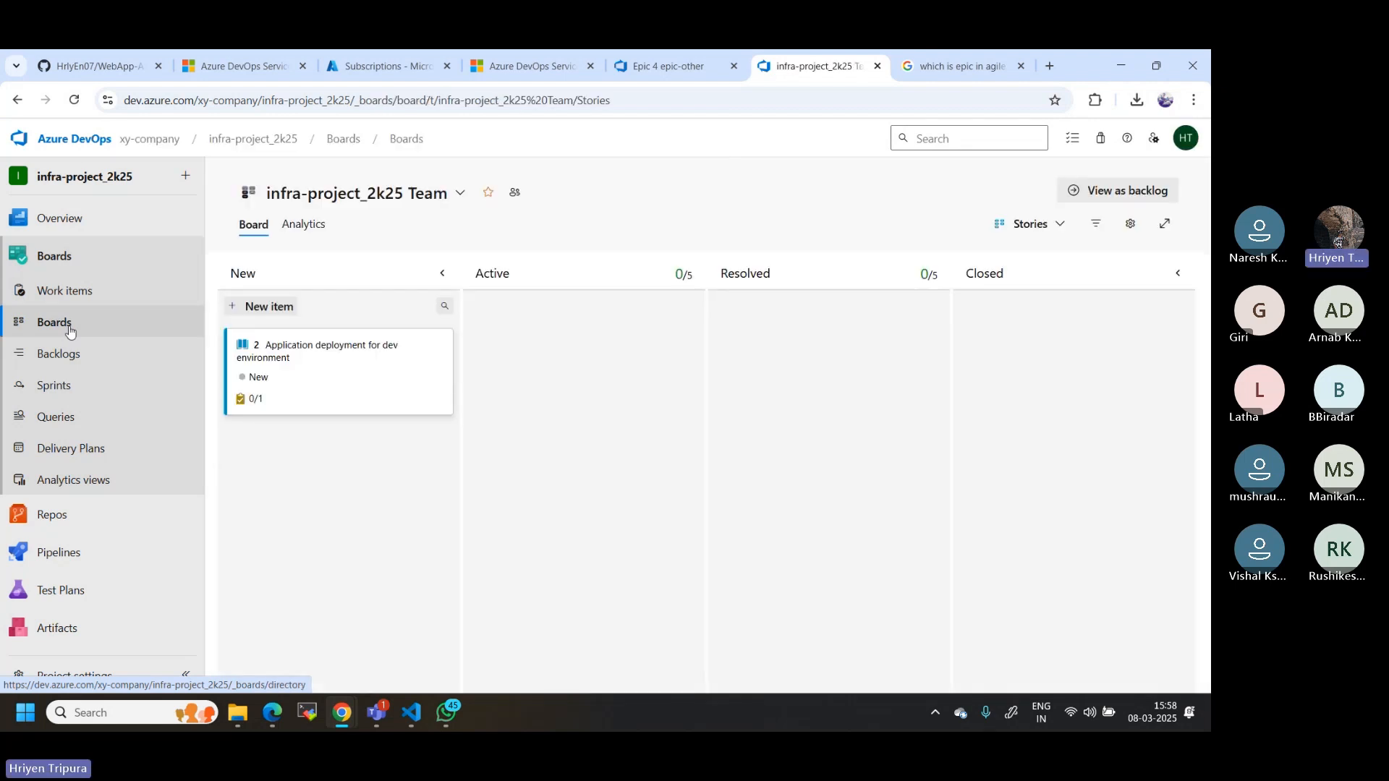
pyautogui.click(67, 293)
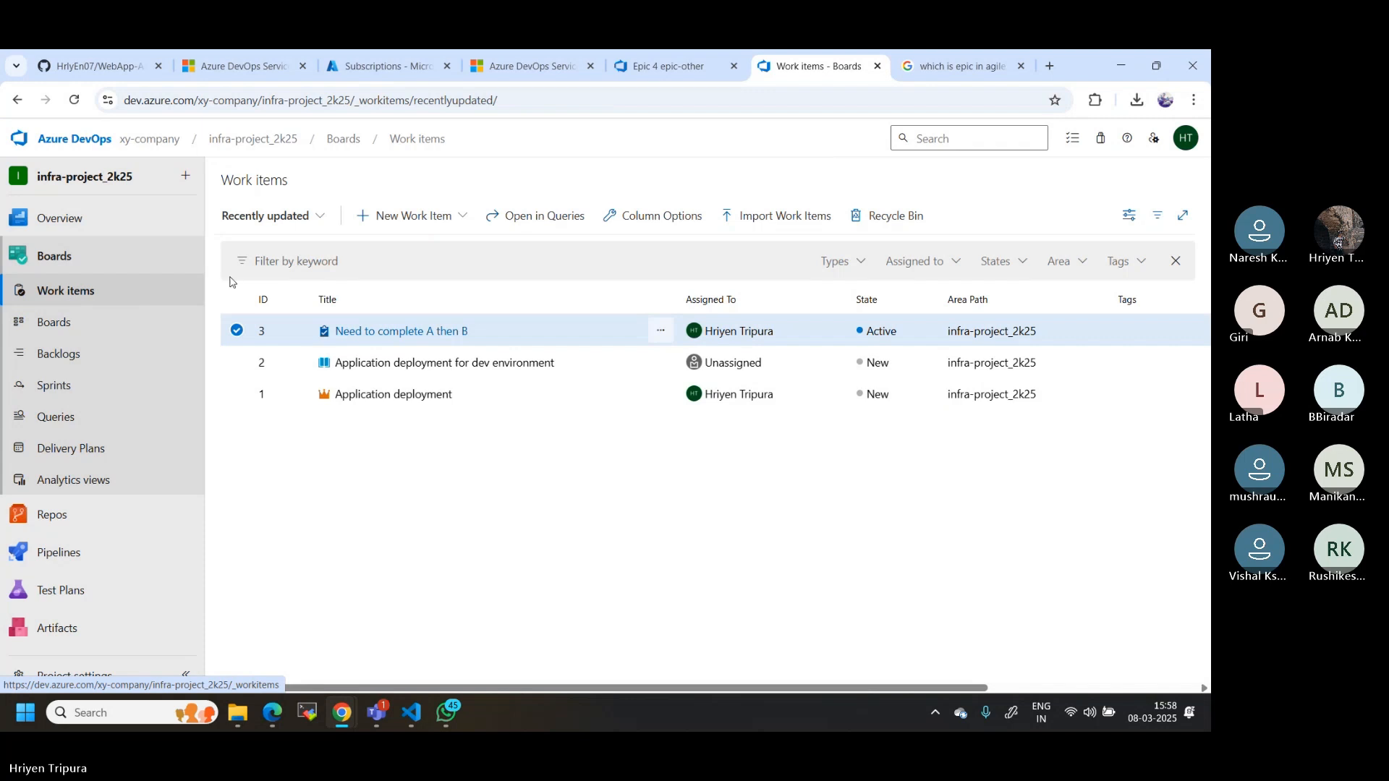
pyautogui.click(57, 389)
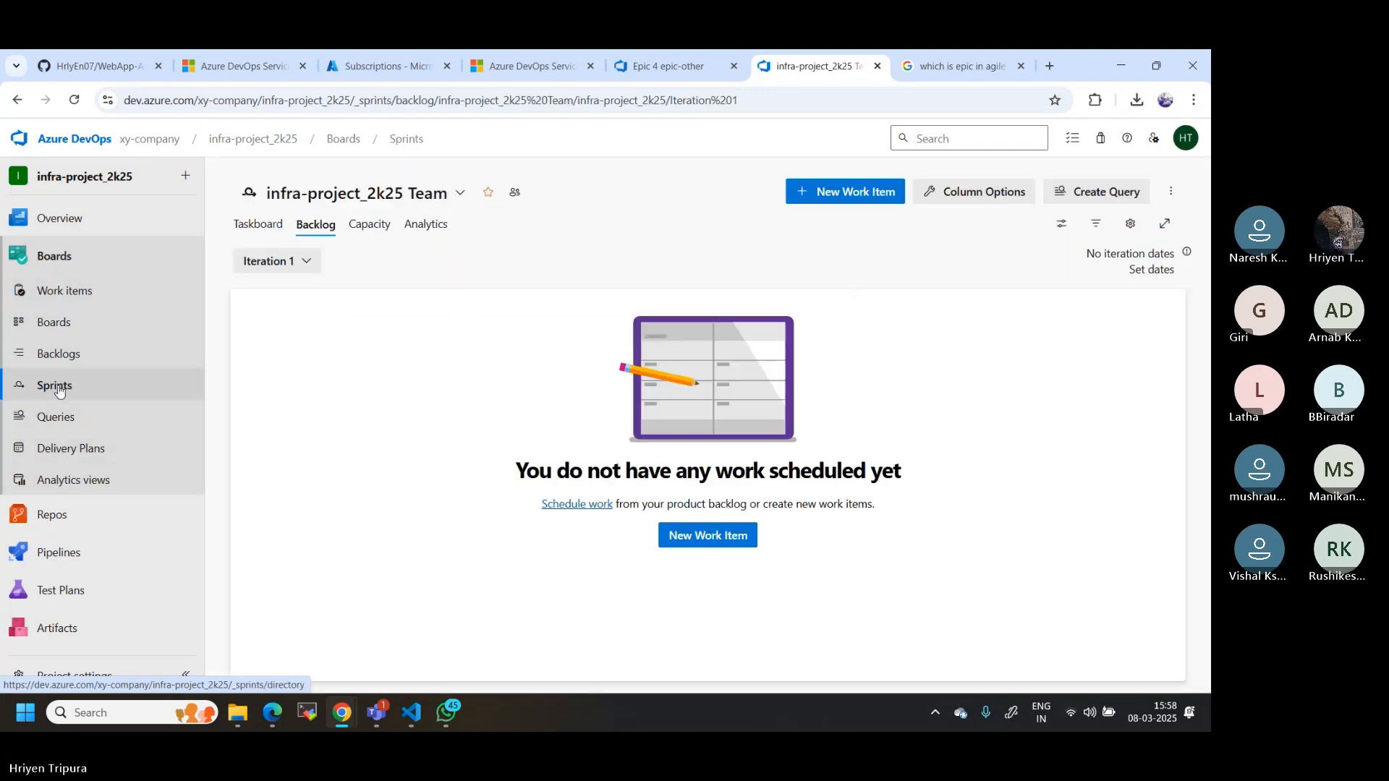
pyautogui.click(255, 229)
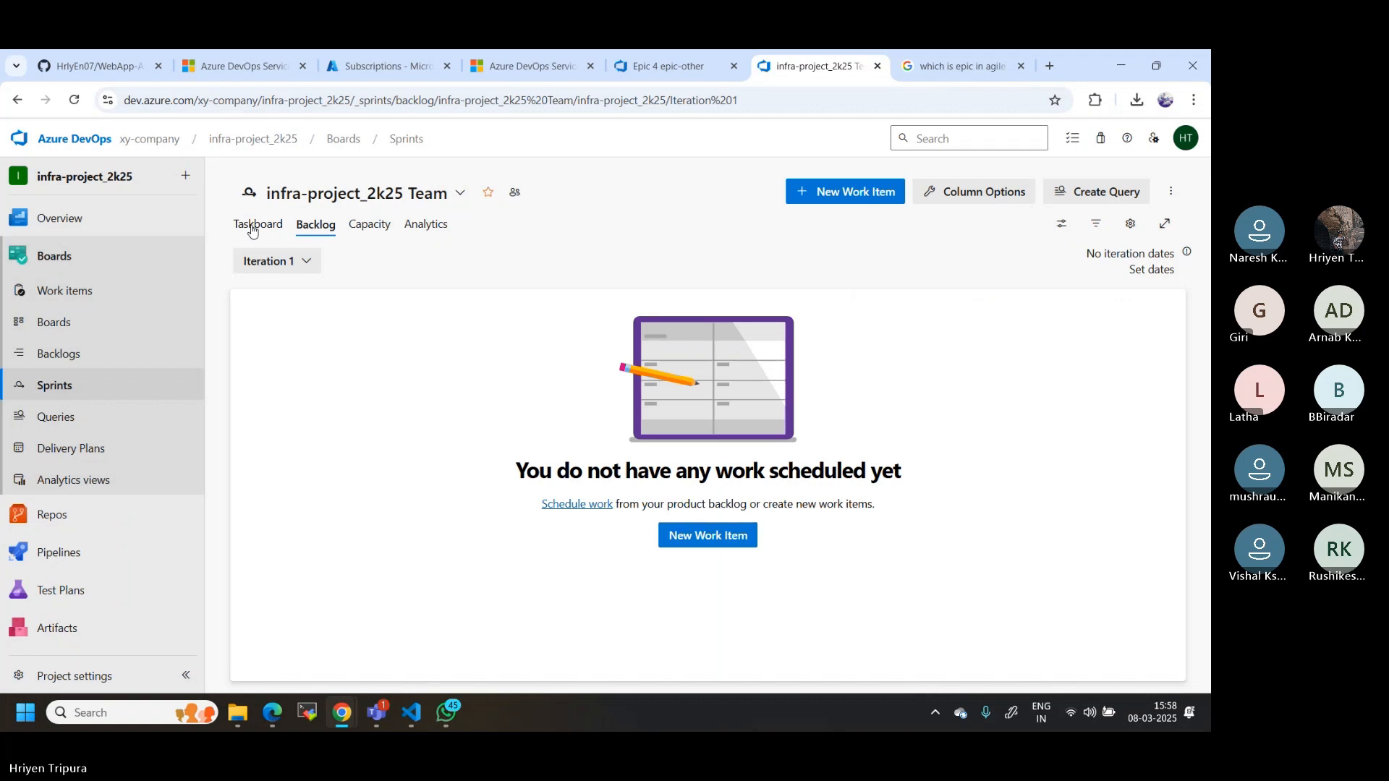
pyautogui.click(303, 264)
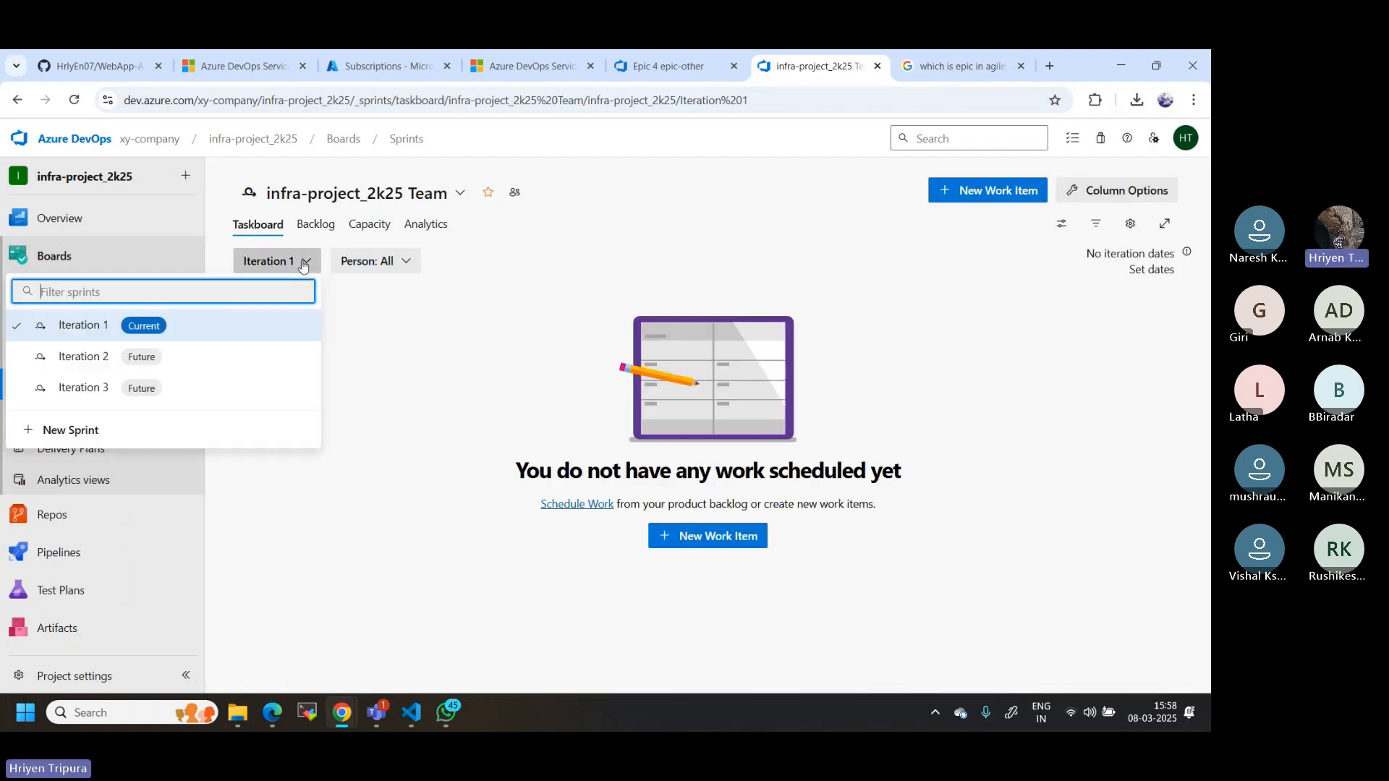
pyautogui.click(86, 329)
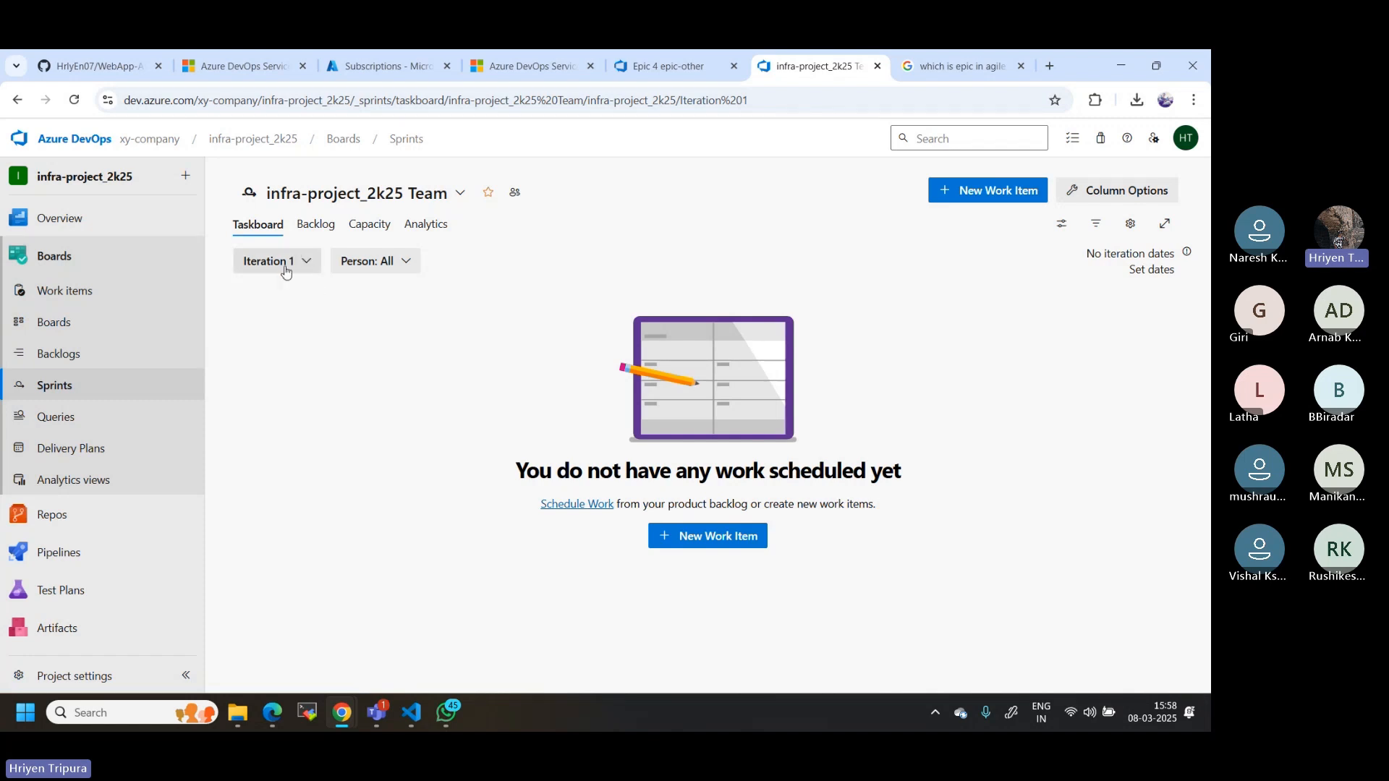
pyautogui.click(732, 539)
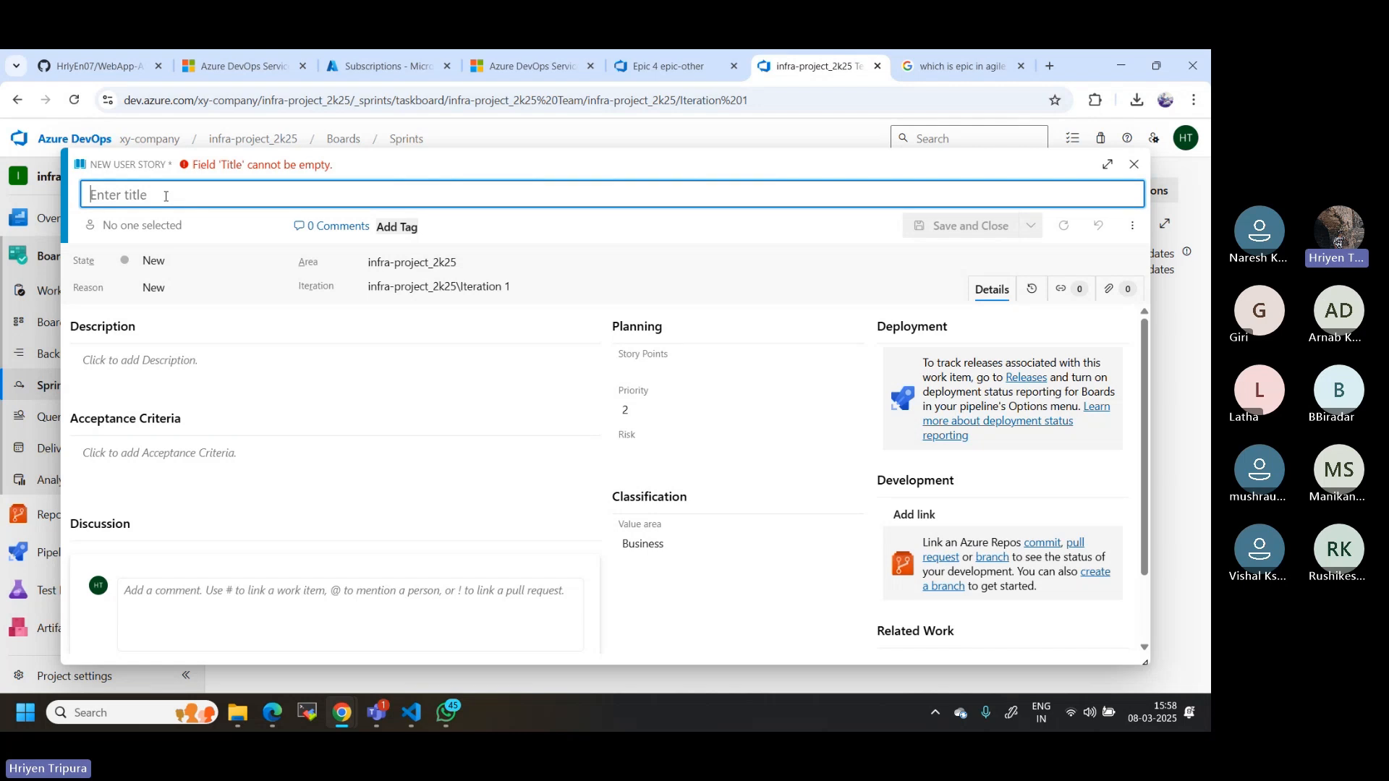
# Title the draft story 'Spring1' and keep its area as infra-project_2k25.
pyautogui.write('Spro')
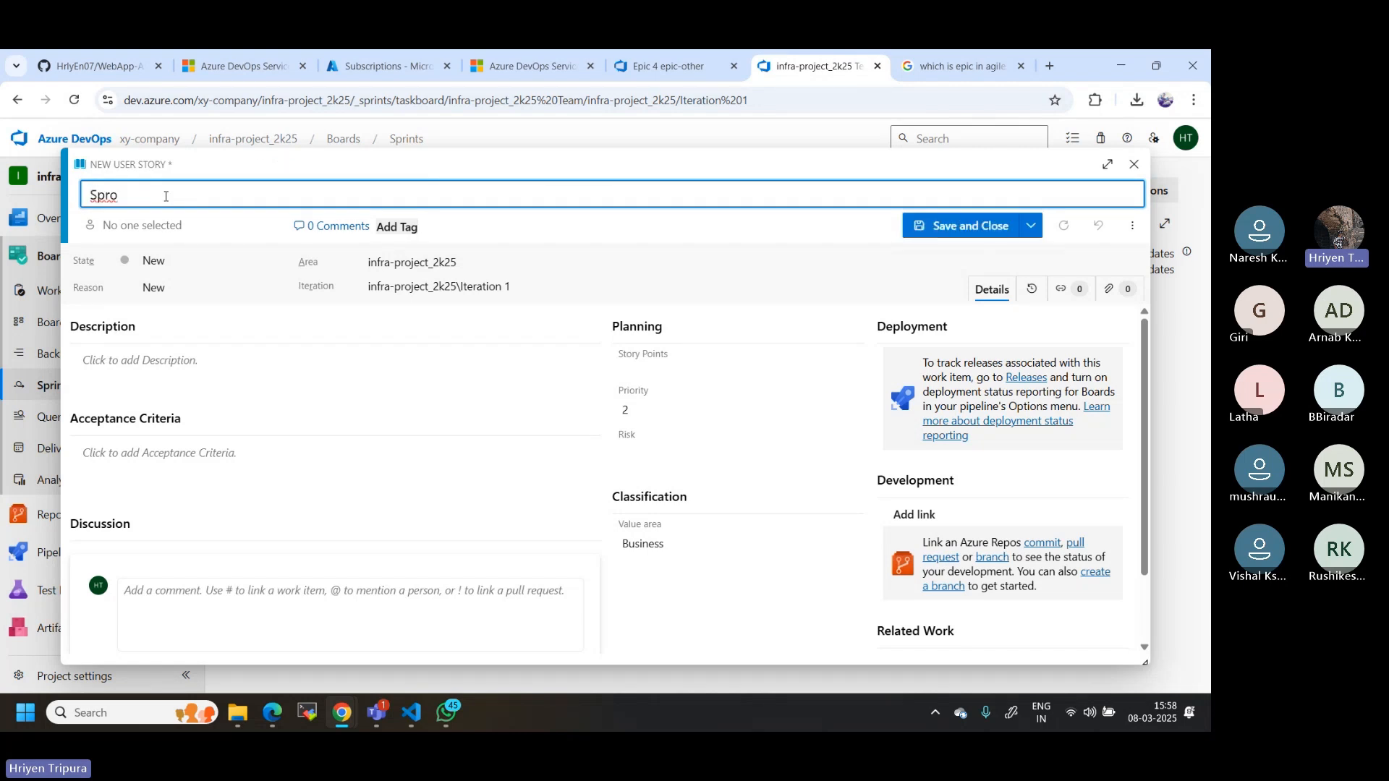
pyautogui.press('BackSpace')
pyautogui.write('ing1')
pyautogui.click(170, 264)
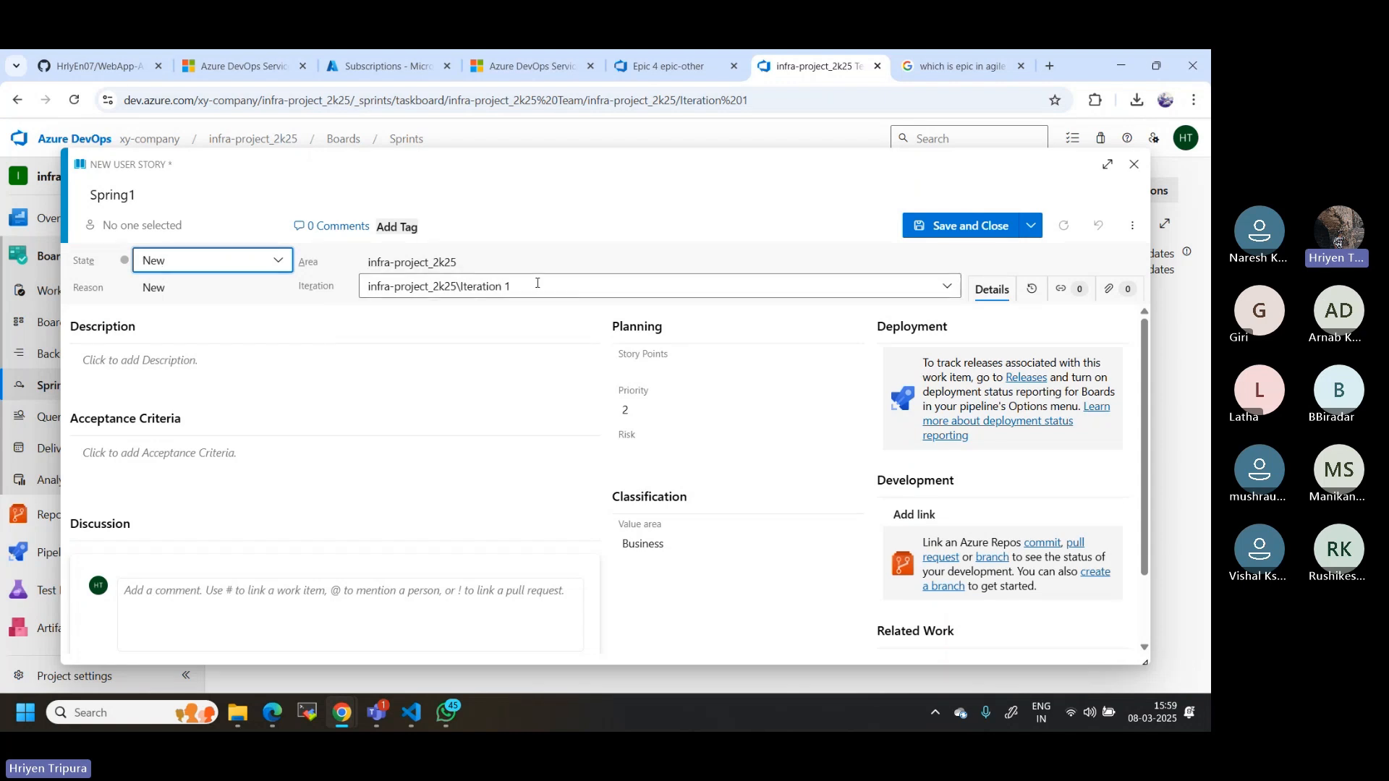
pyautogui.click(430, 290)
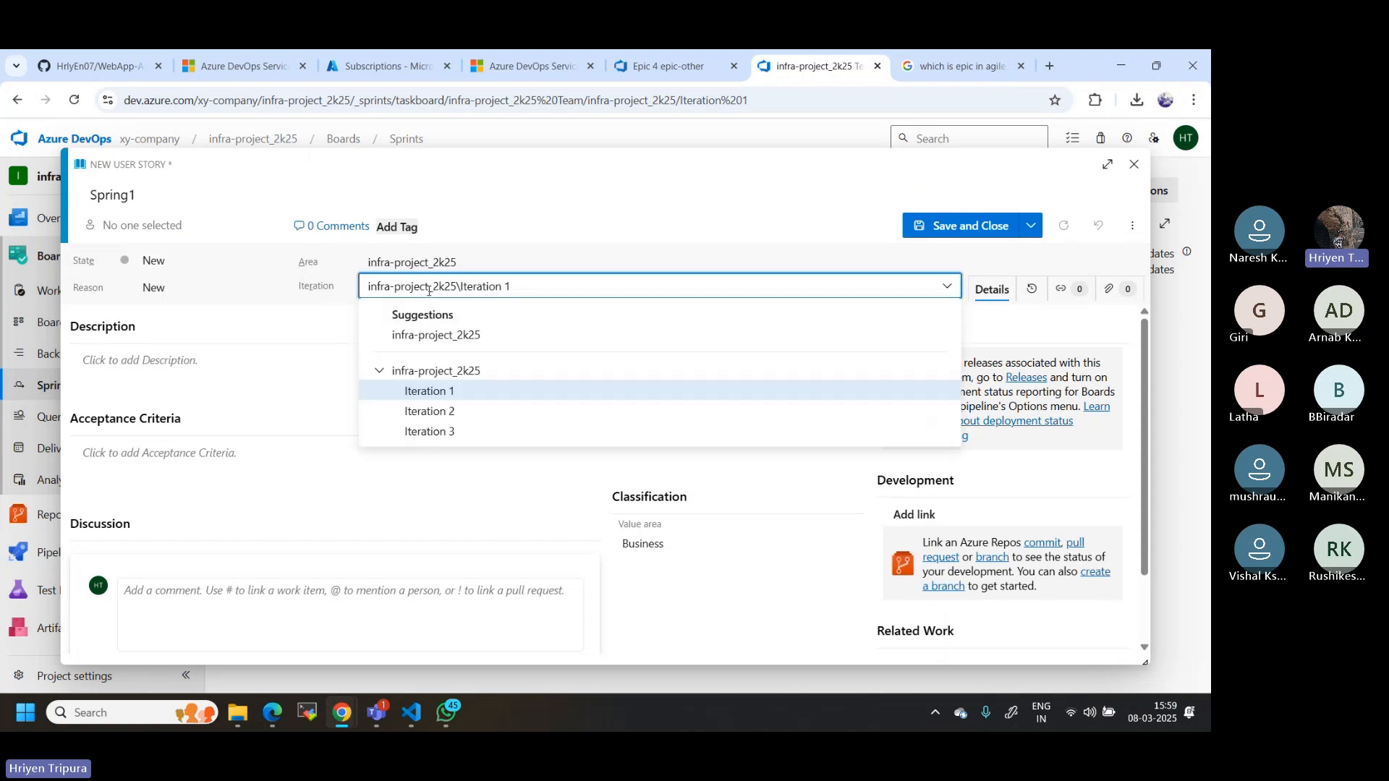
pyautogui.click(403, 263)
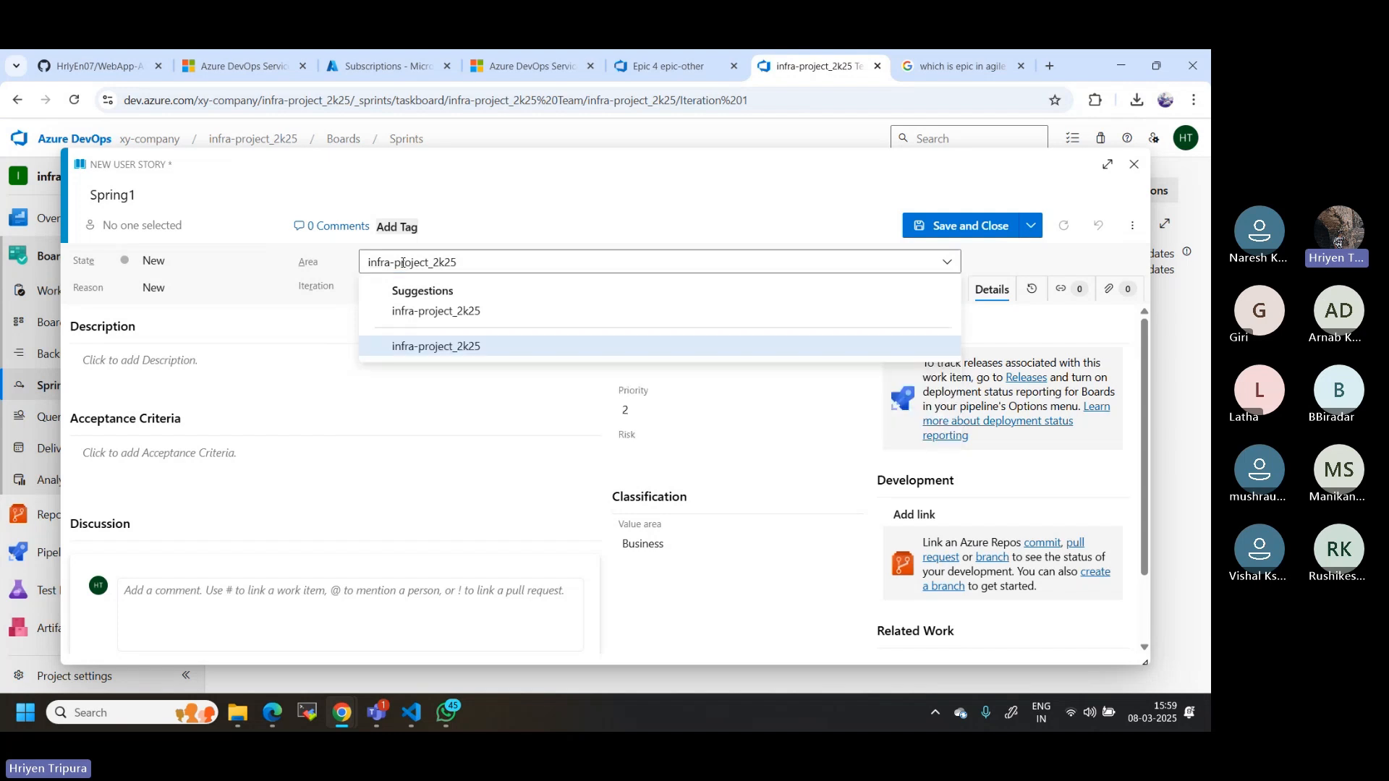
pyautogui.click(436, 347)
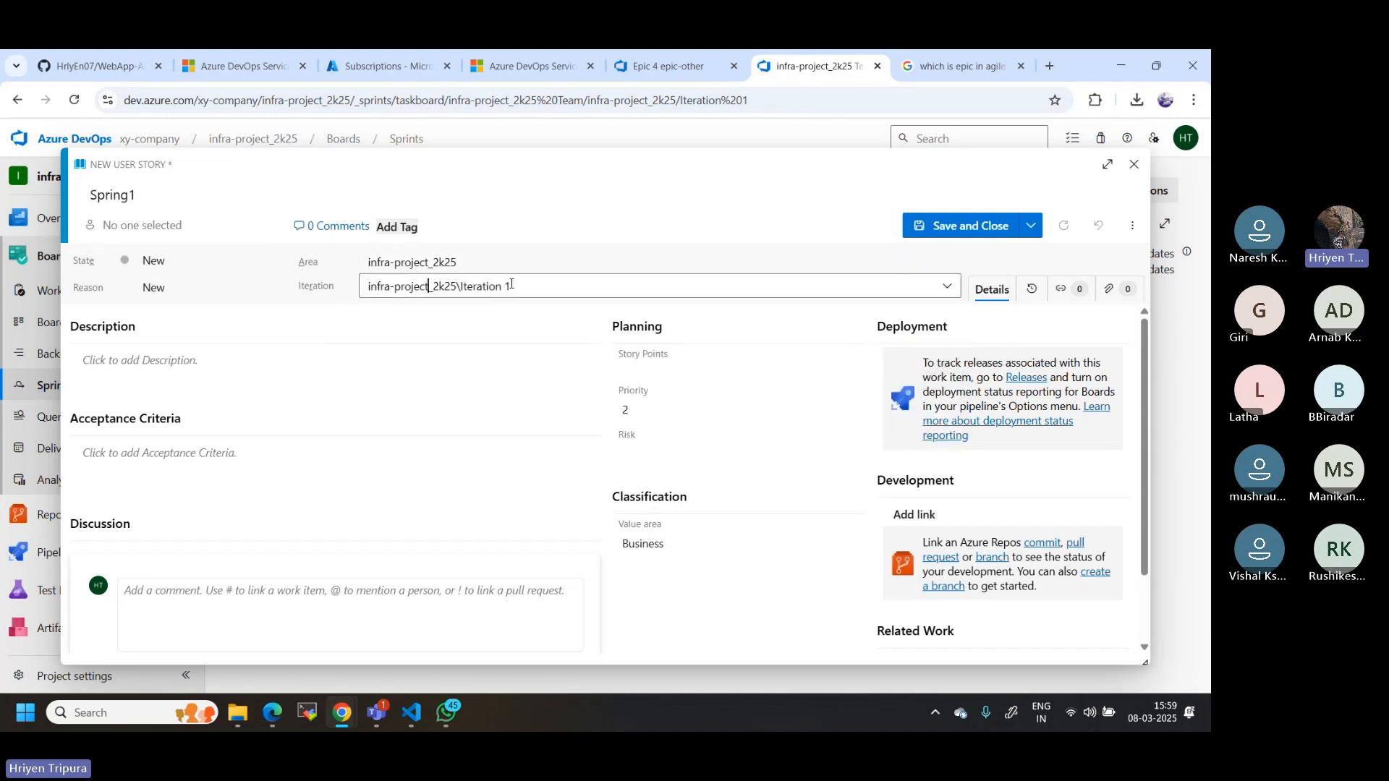
# Keep Iteration 1, review available states, then discard the unsaved draft.
pyautogui.moveTo(511, 286); pyautogui.dragTo(366, 287)
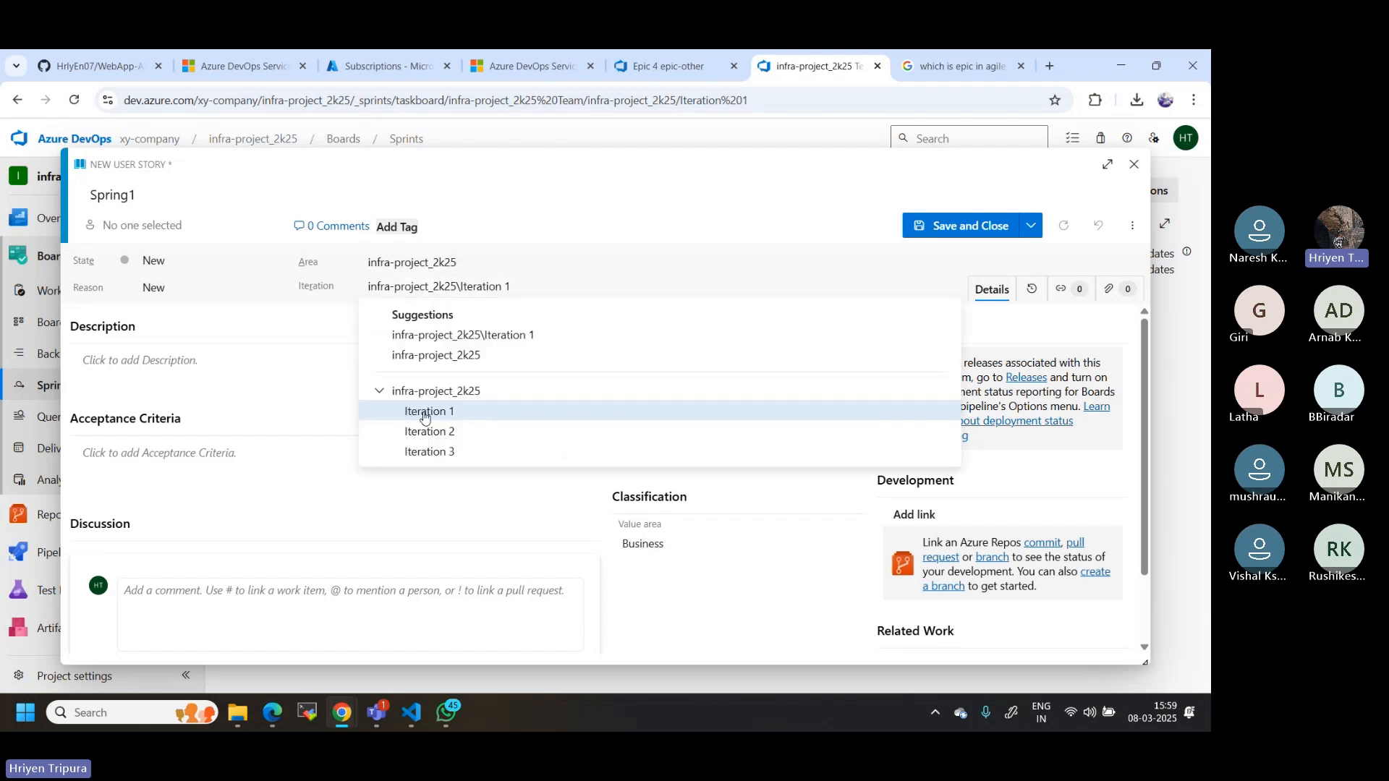
pyautogui.click(424, 417)
pyautogui.click(209, 263)
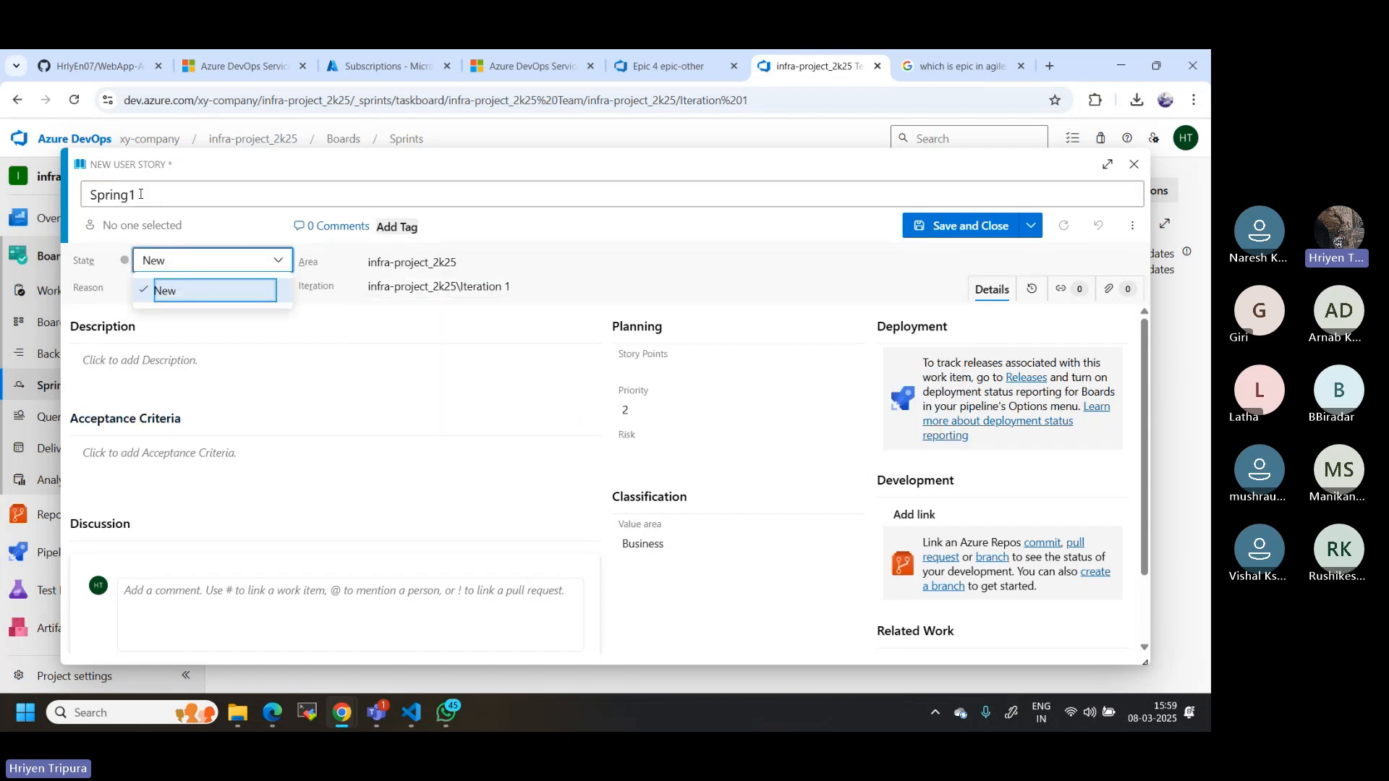
pyautogui.click(141, 194)
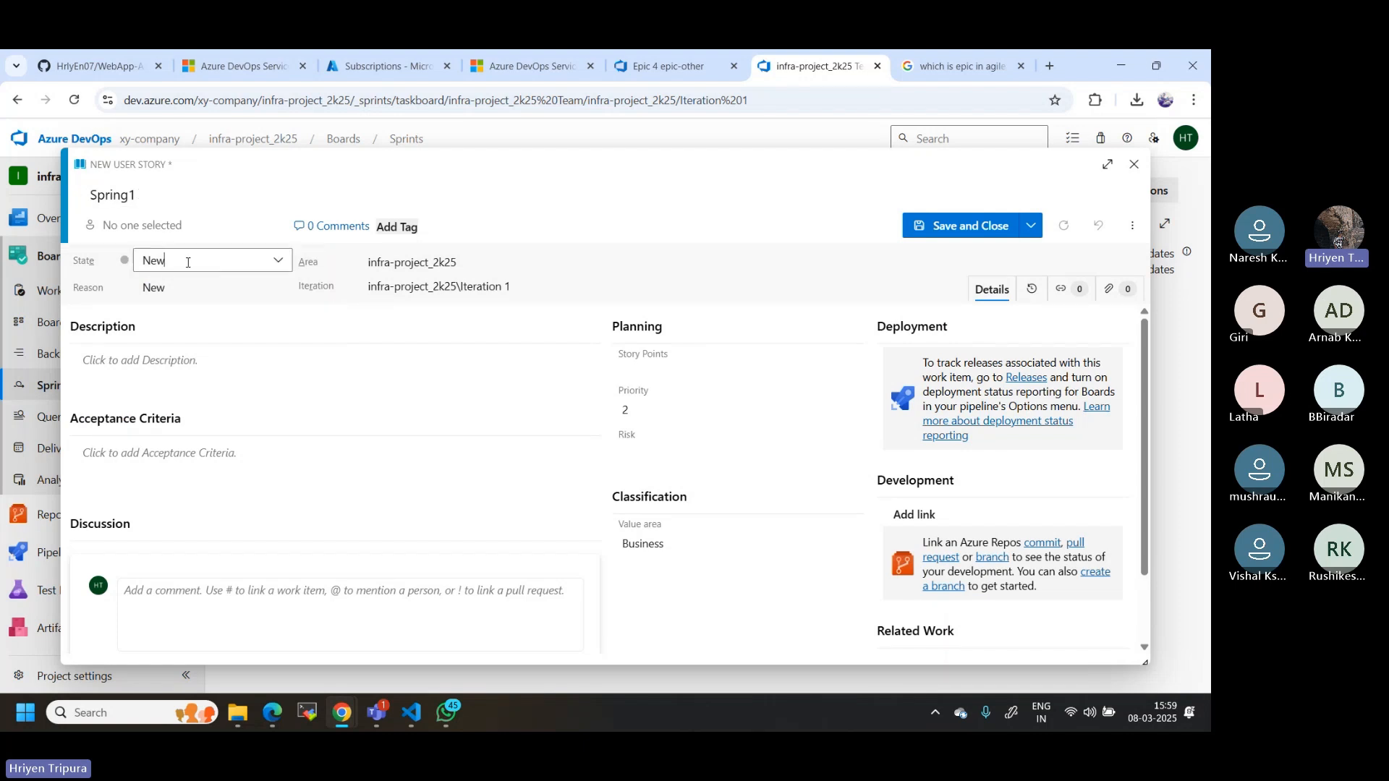
pyautogui.click(1136, 165)
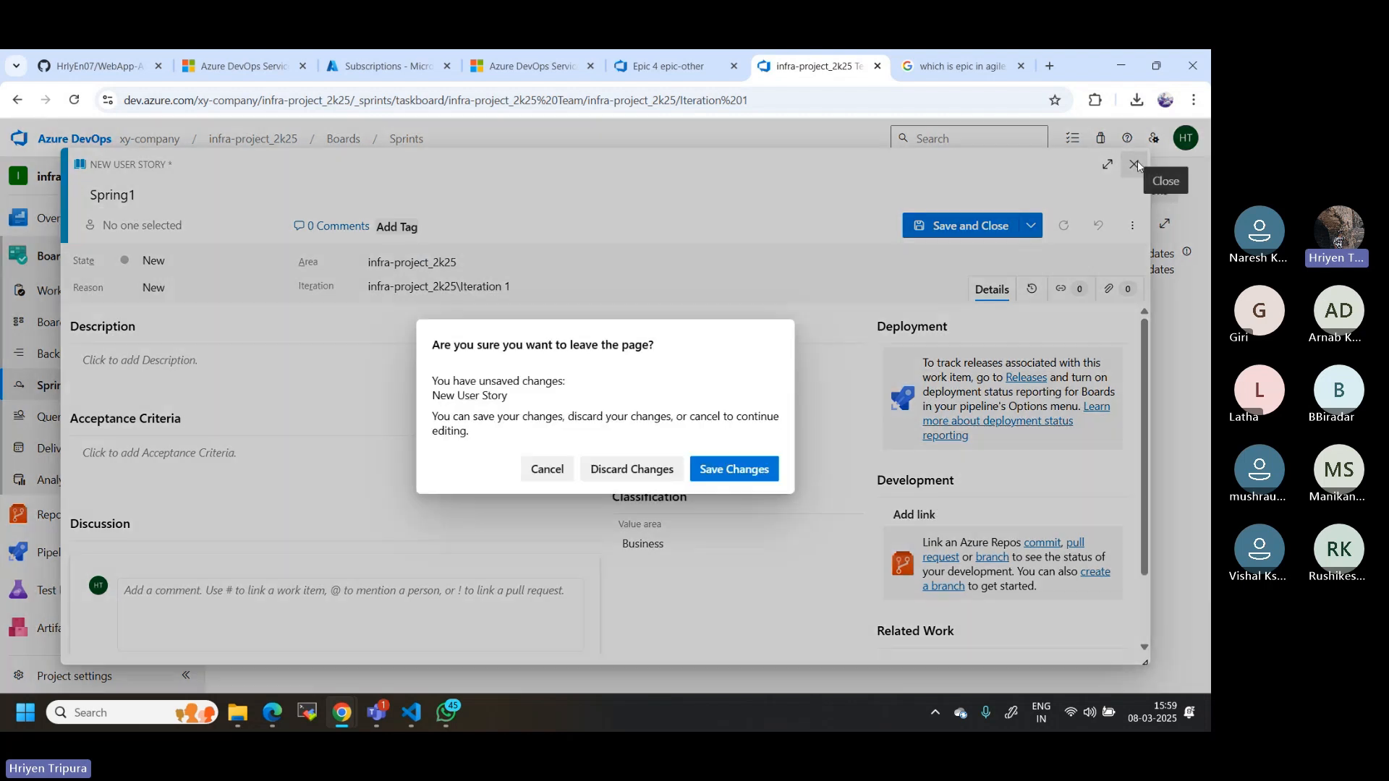
pyautogui.click(625, 471)
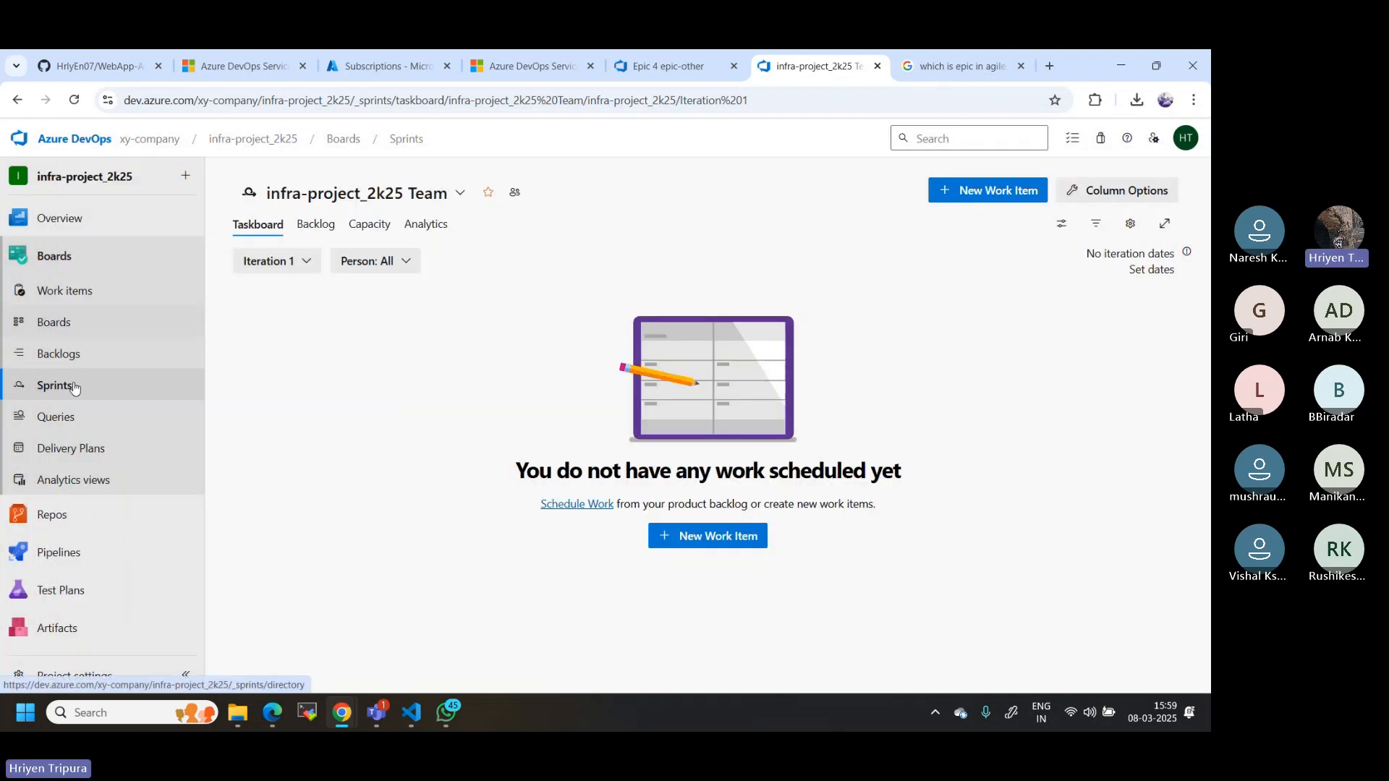
# Go via Backlogs to the Work items list, where Task 3 shows Active.
pyautogui.click(58, 356)
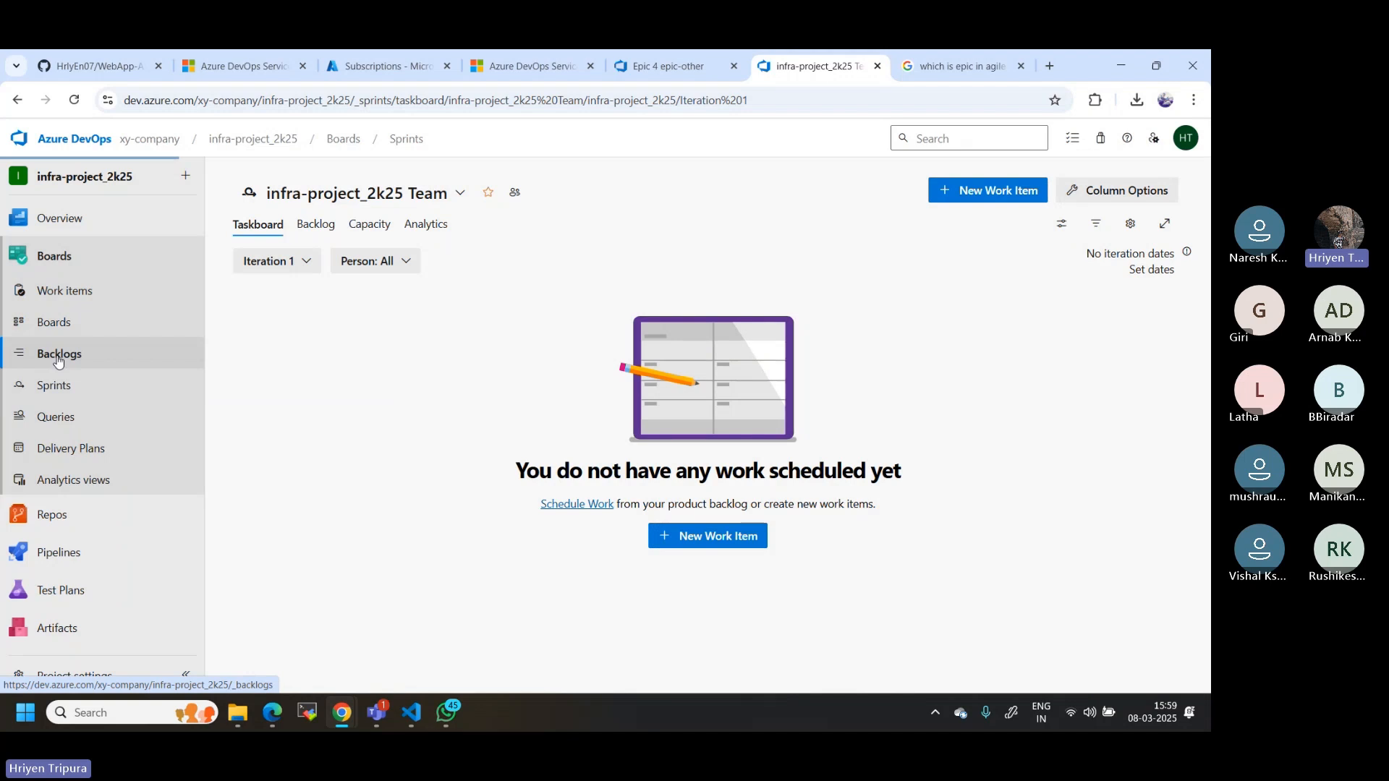
pyautogui.click(67, 295)
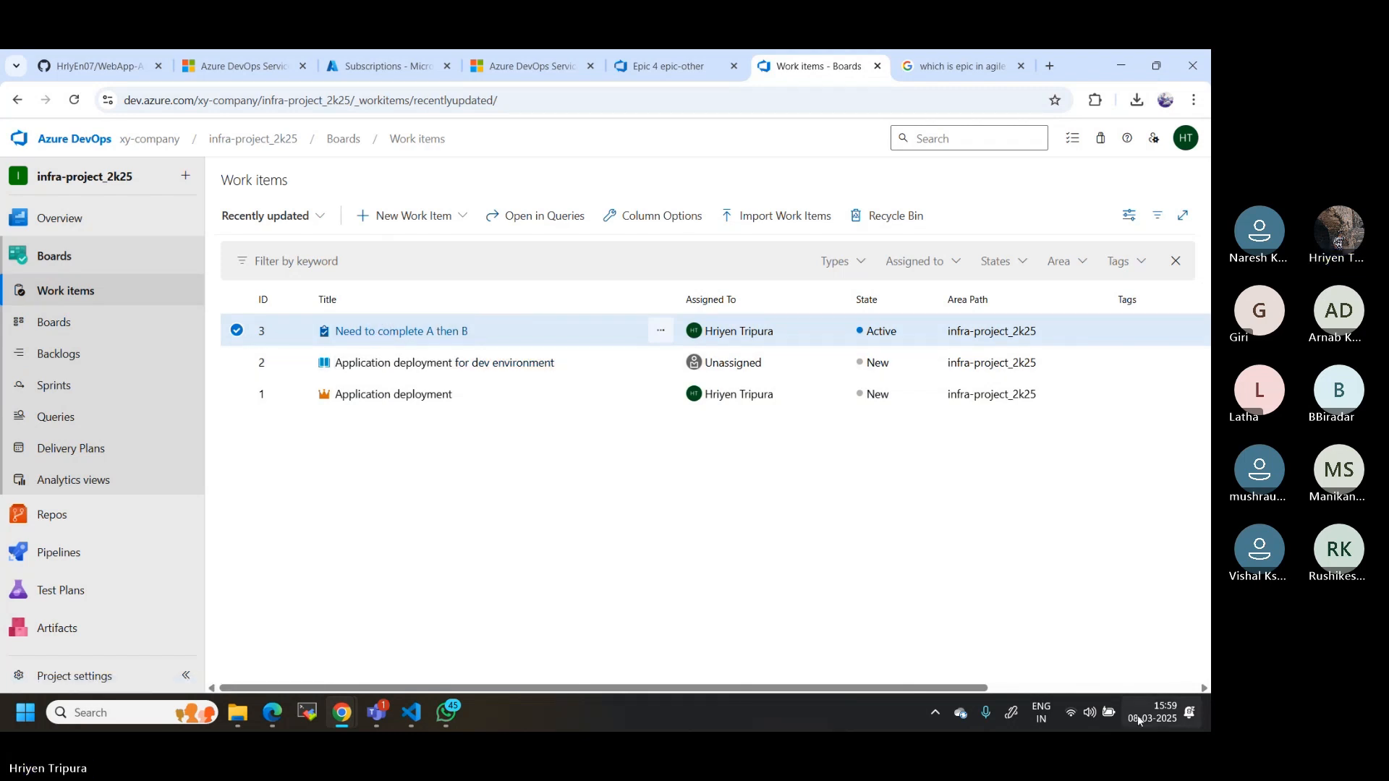
pyautogui.moveTo(1137, 715)
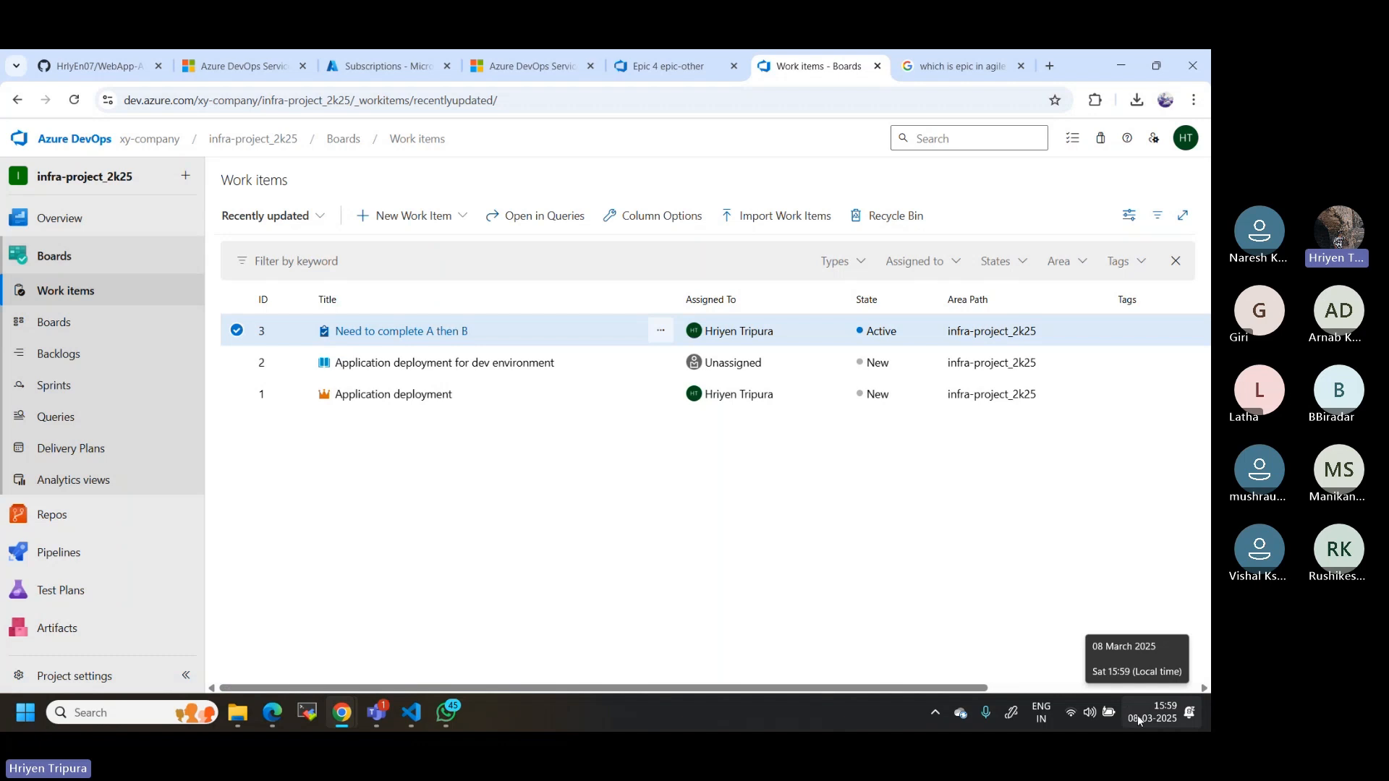
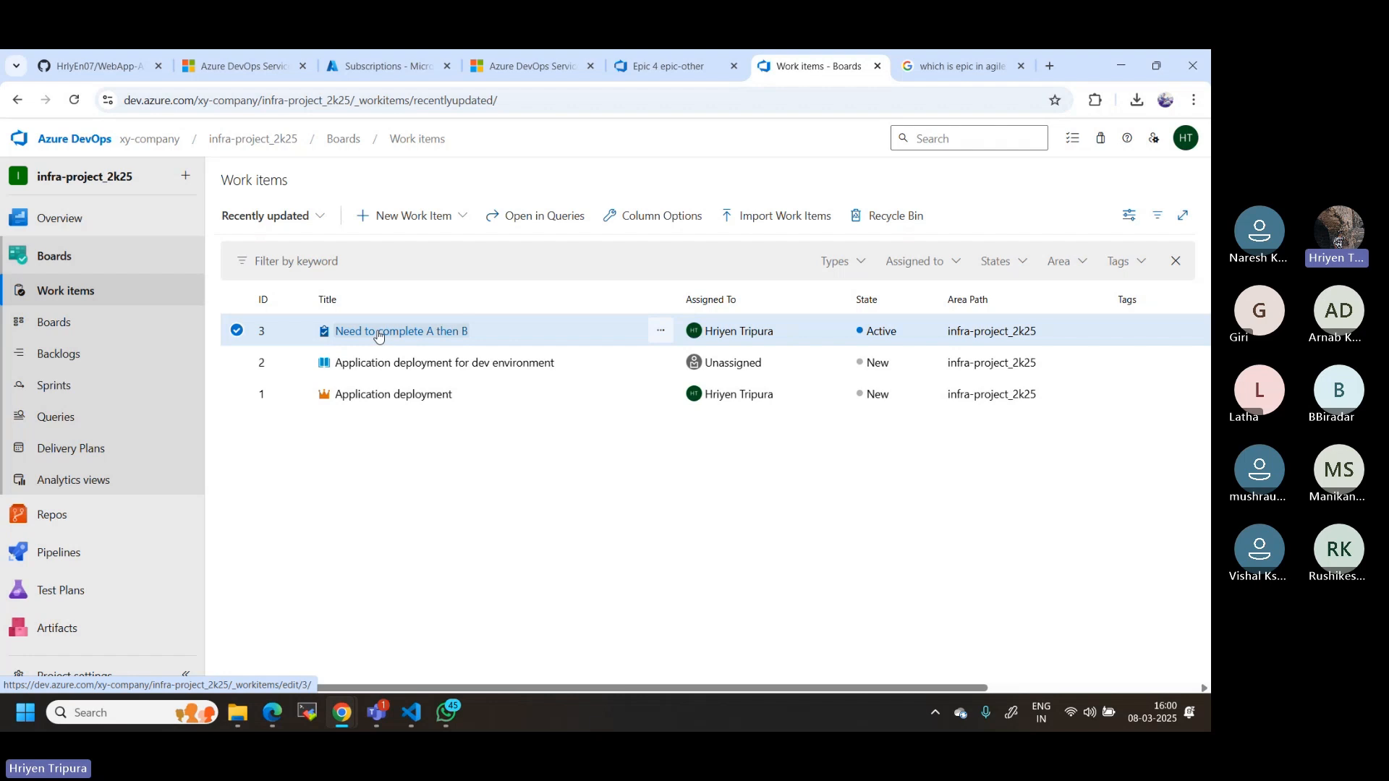
# Set Task 3 'Need to complete A then B' to Closed, save it, and show the team's Kanban board.
pyautogui.click(378, 335)
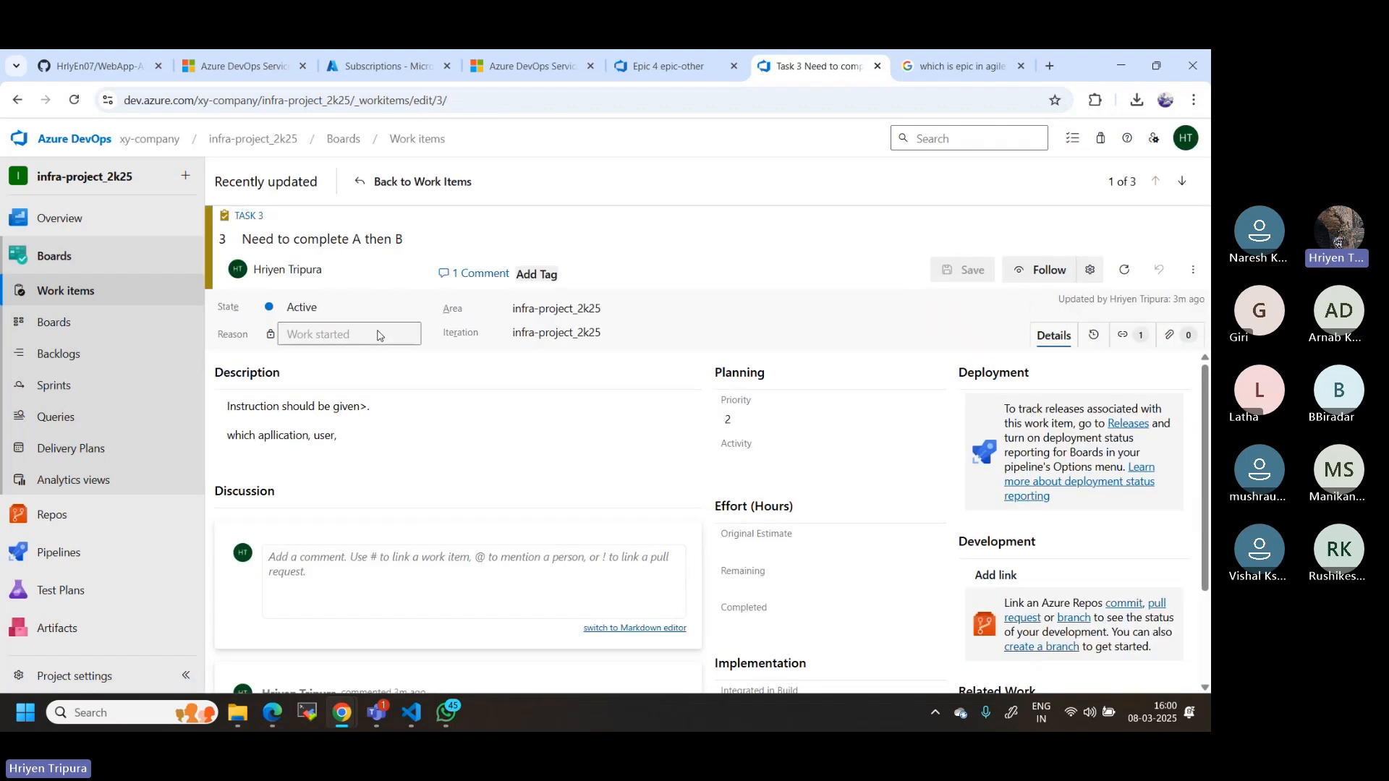
pyautogui.click(337, 308)
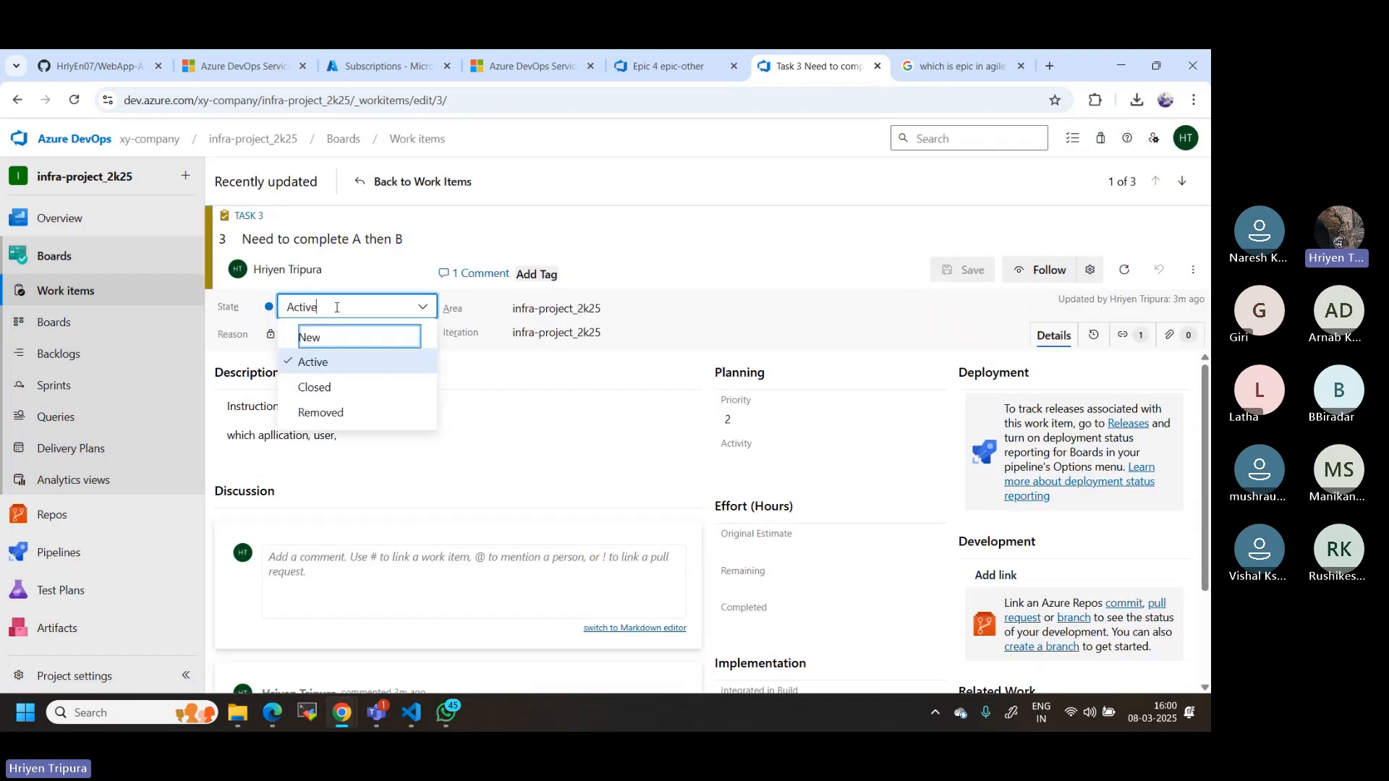
pyautogui.click(319, 388)
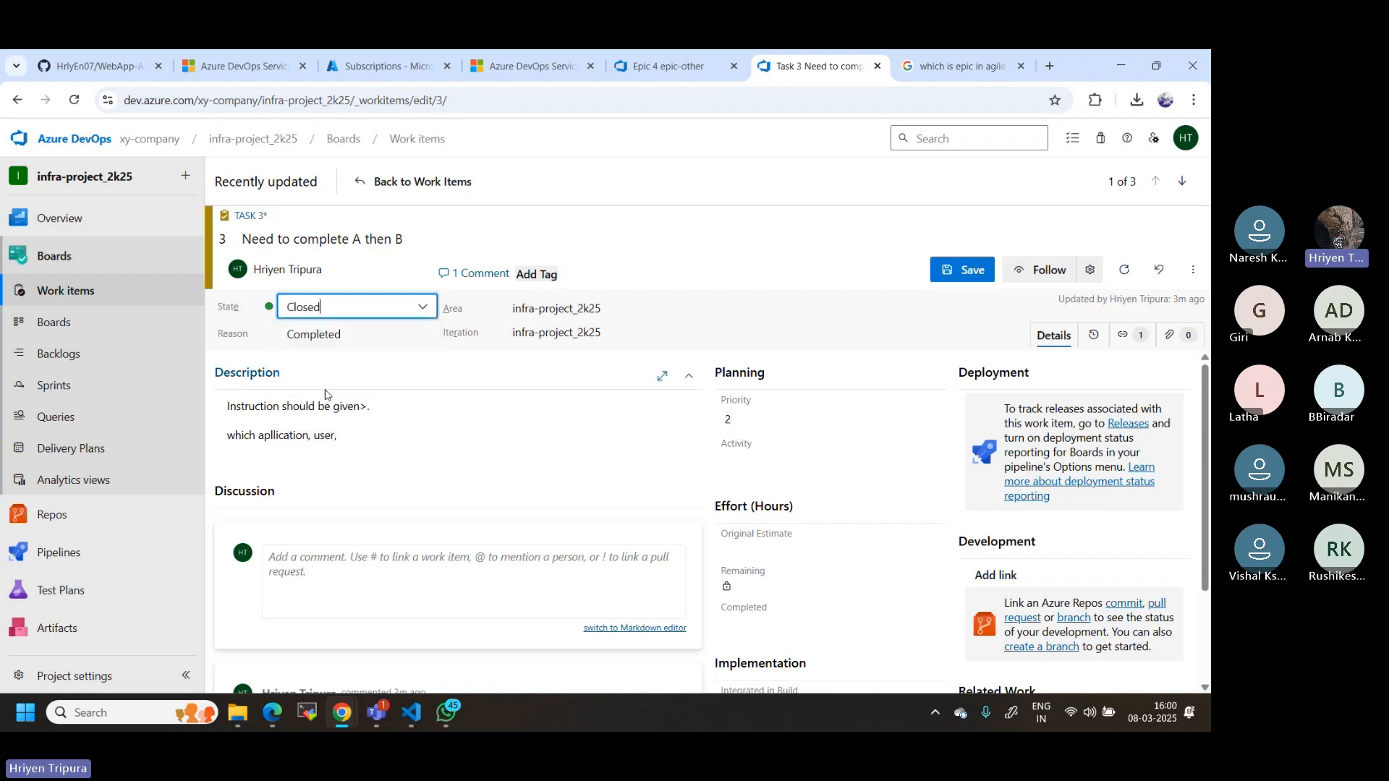
pyautogui.click(971, 278)
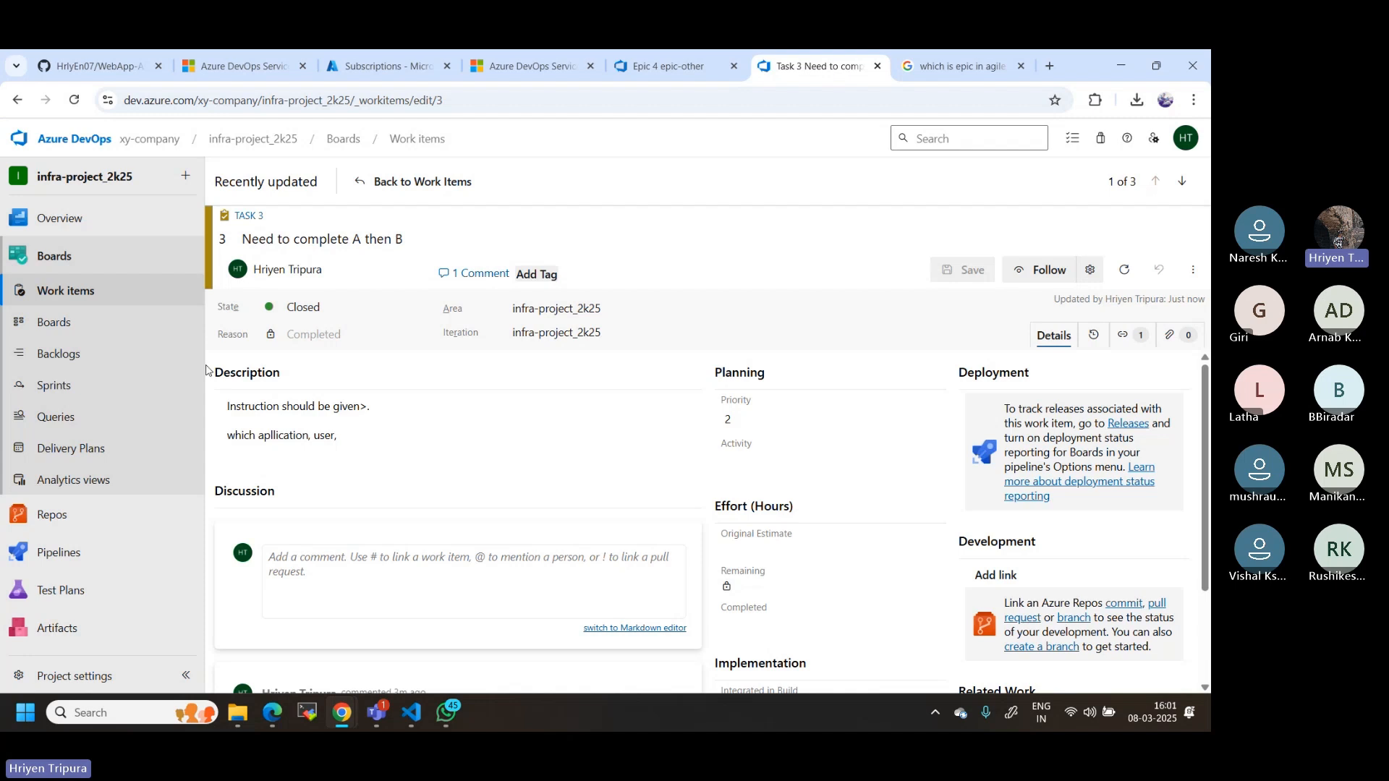
pyautogui.click(66, 330)
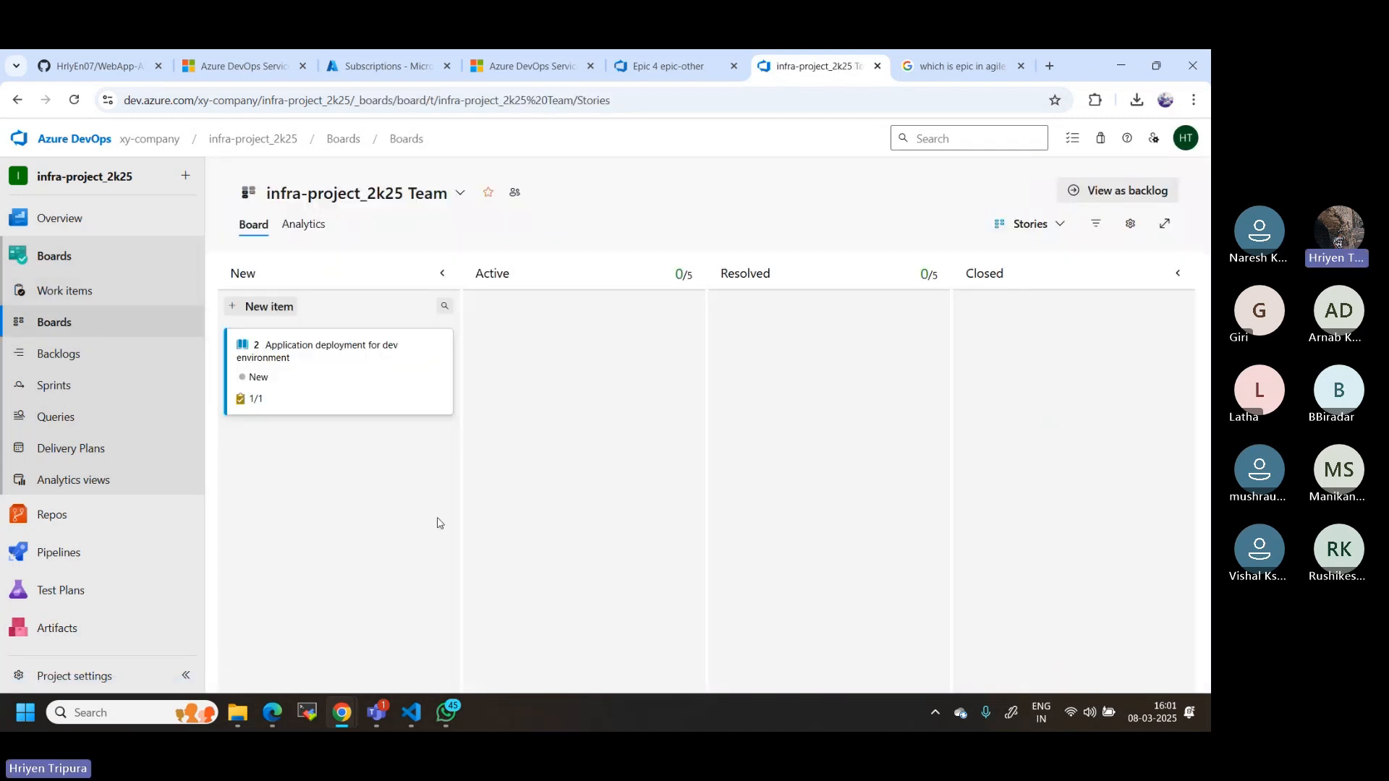
# Compare the Work items list with the team's Kanban board.
pyautogui.click(80, 293)
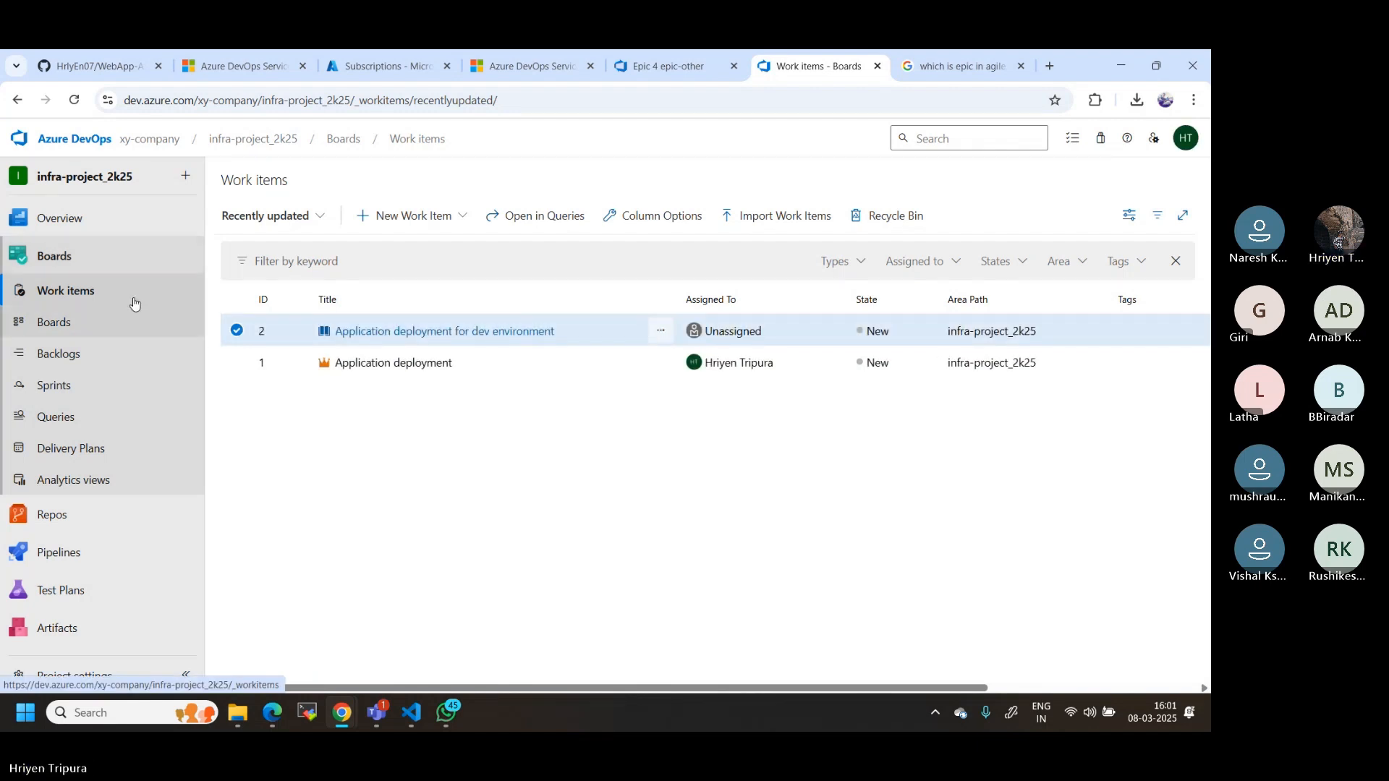
pyautogui.click(72, 325)
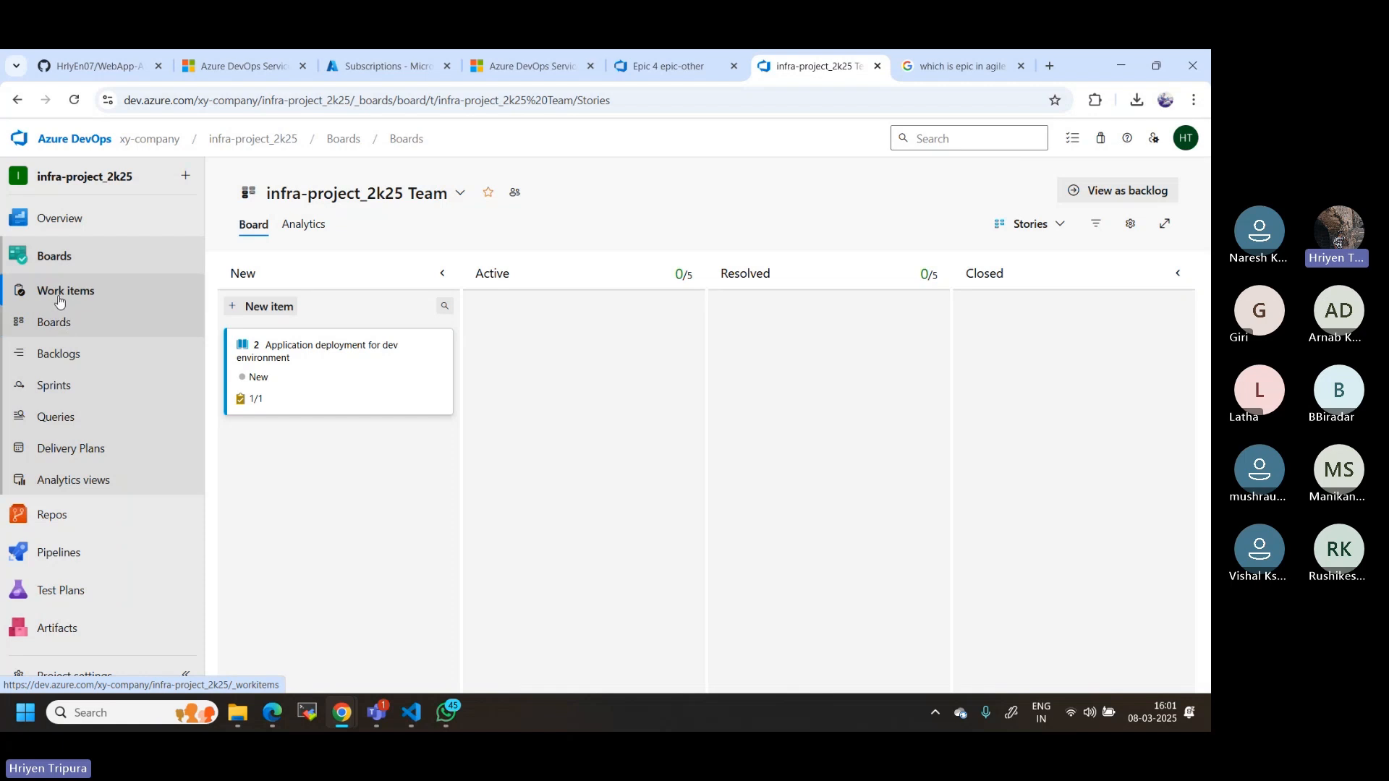
pyautogui.click(63, 292)
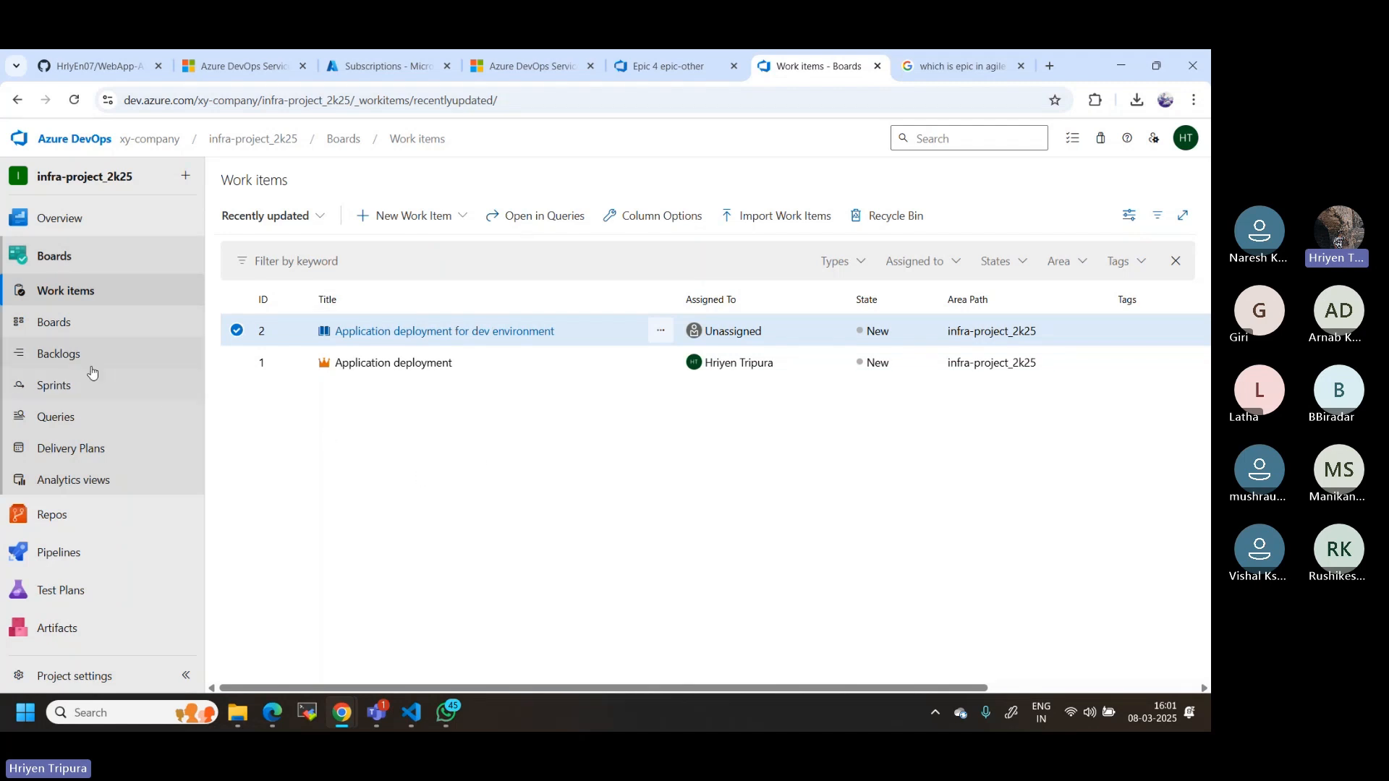
# Browse the Iteration 1 sprint's Backlog, Capacity and Taskboard views, then open the Stories backlog.
pyautogui.click(73, 392)
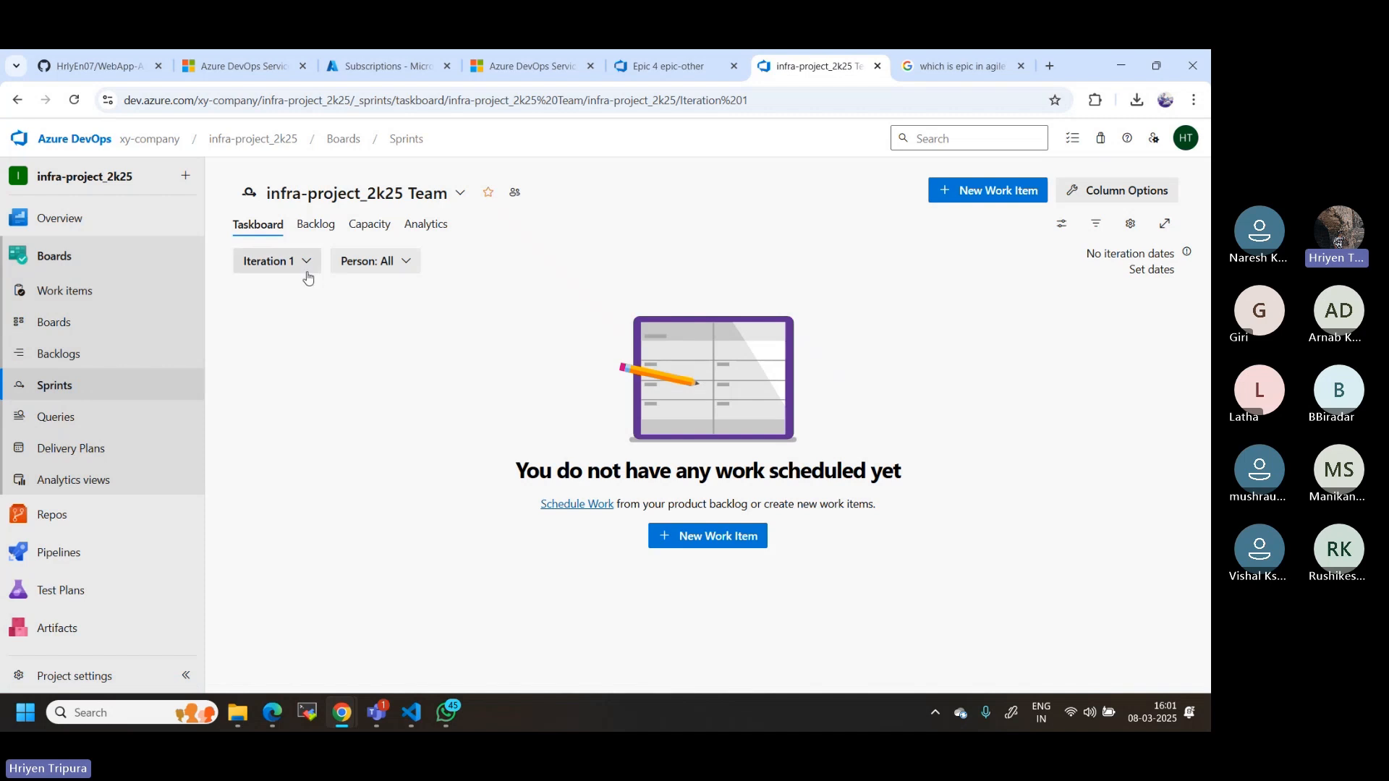
pyautogui.click(306, 262)
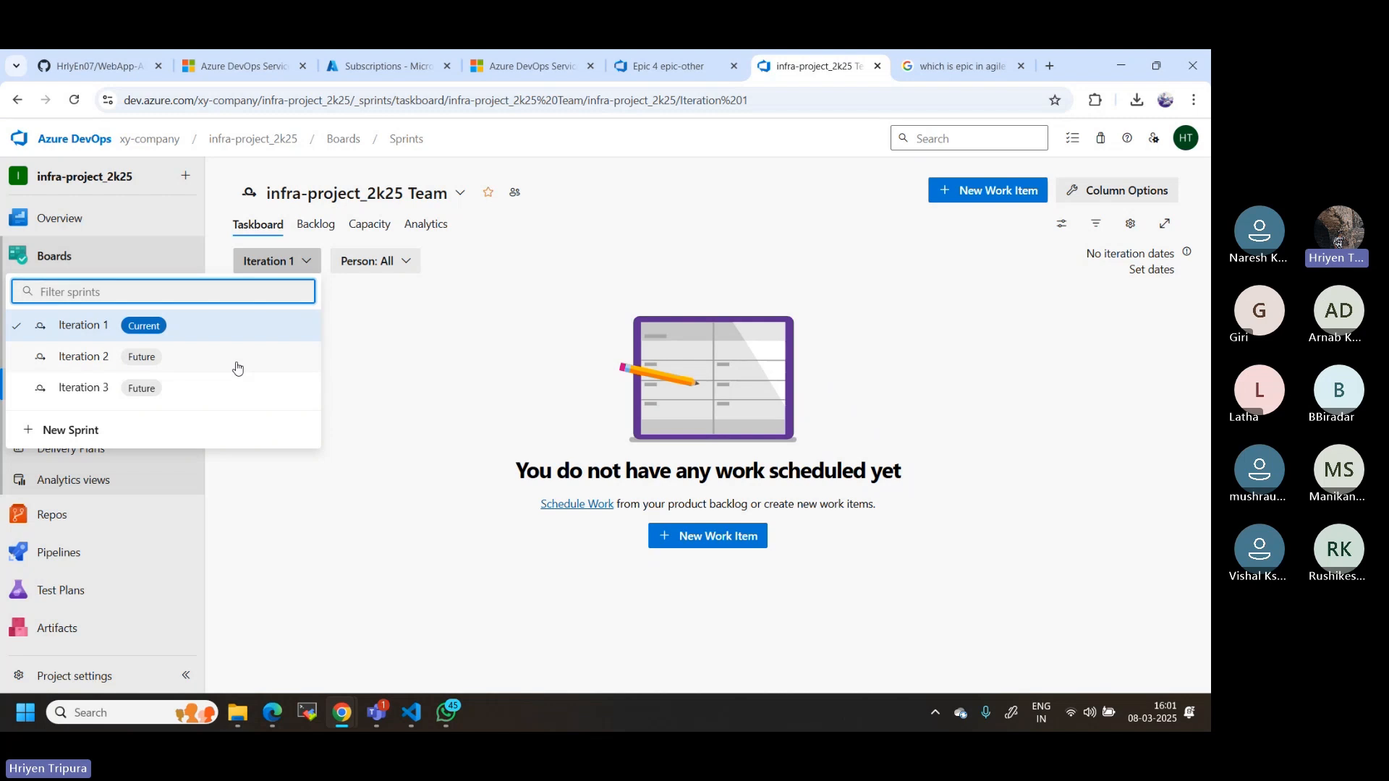
pyautogui.click(316, 230)
pyautogui.click(316, 225)
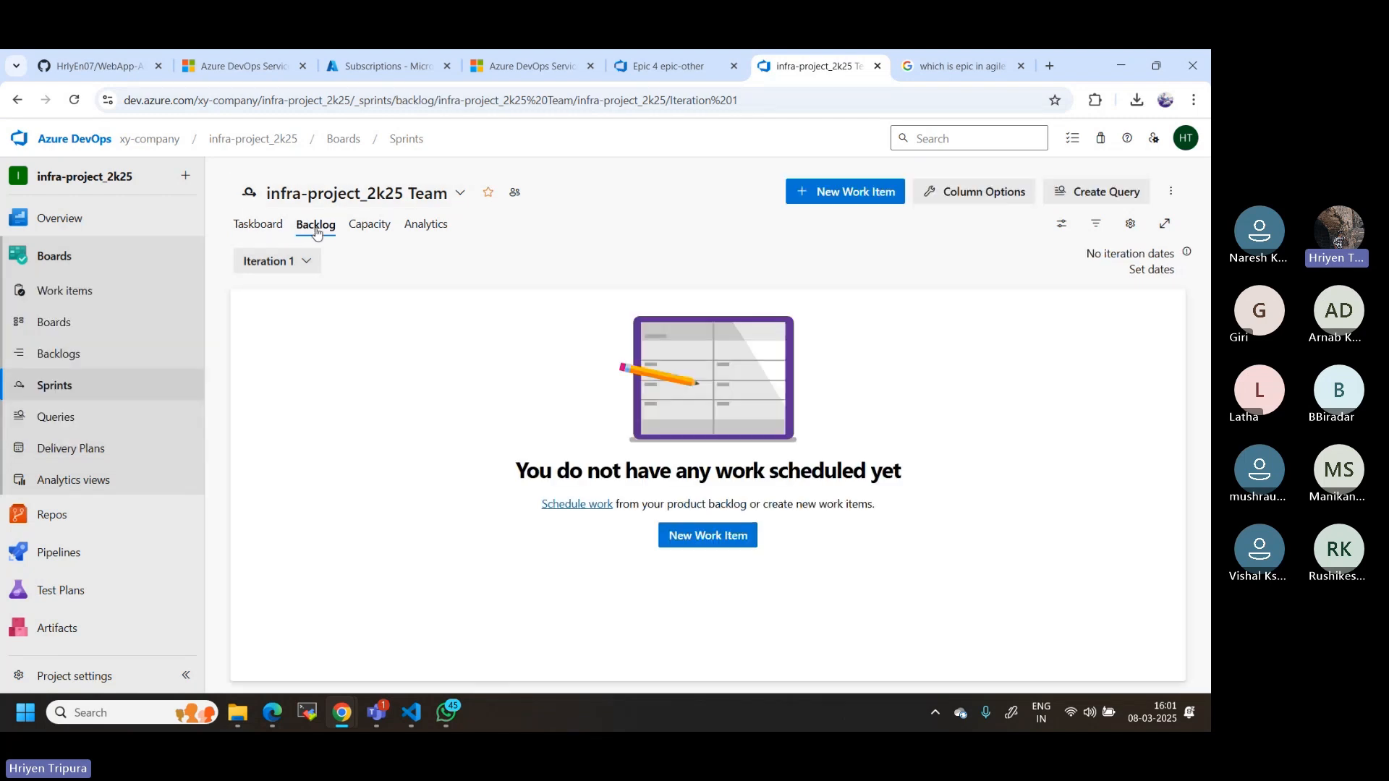
pyautogui.click(369, 230)
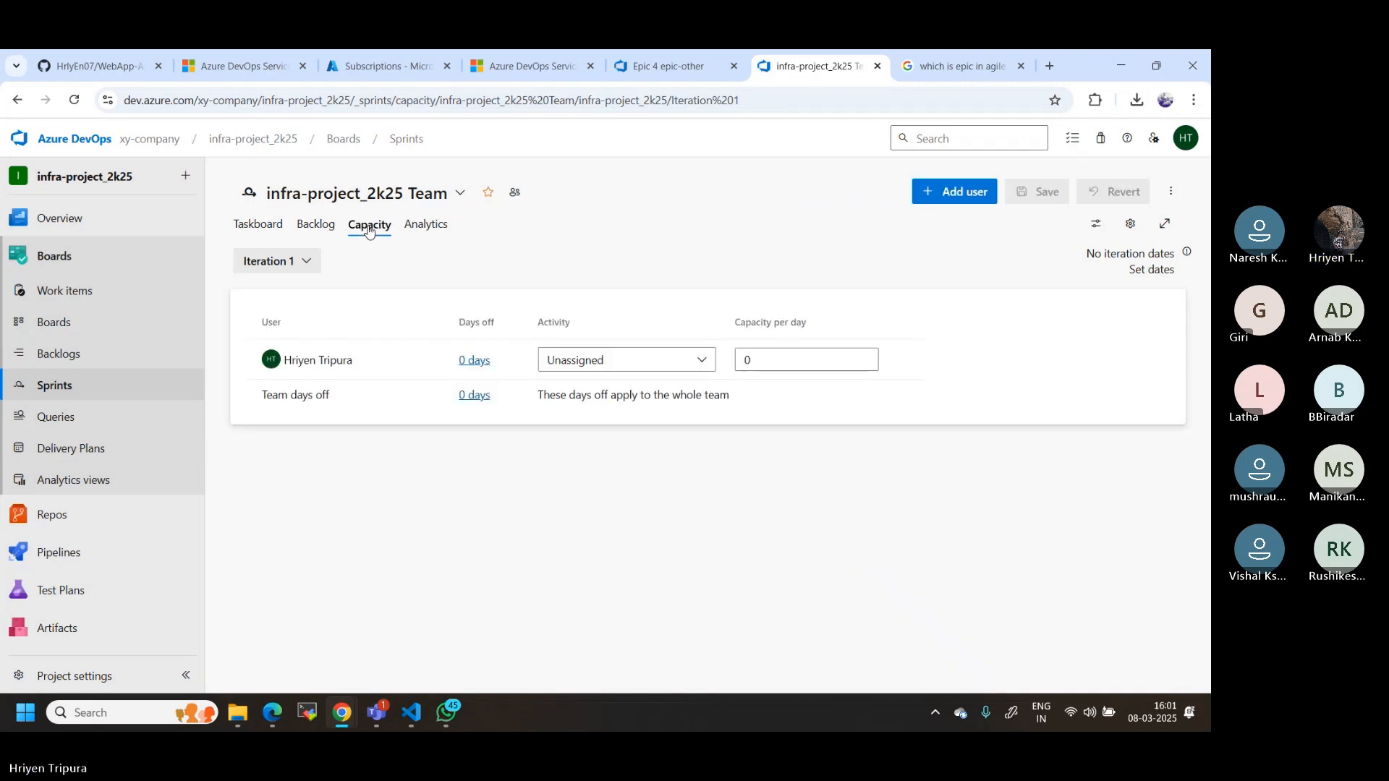
pyautogui.click(270, 220)
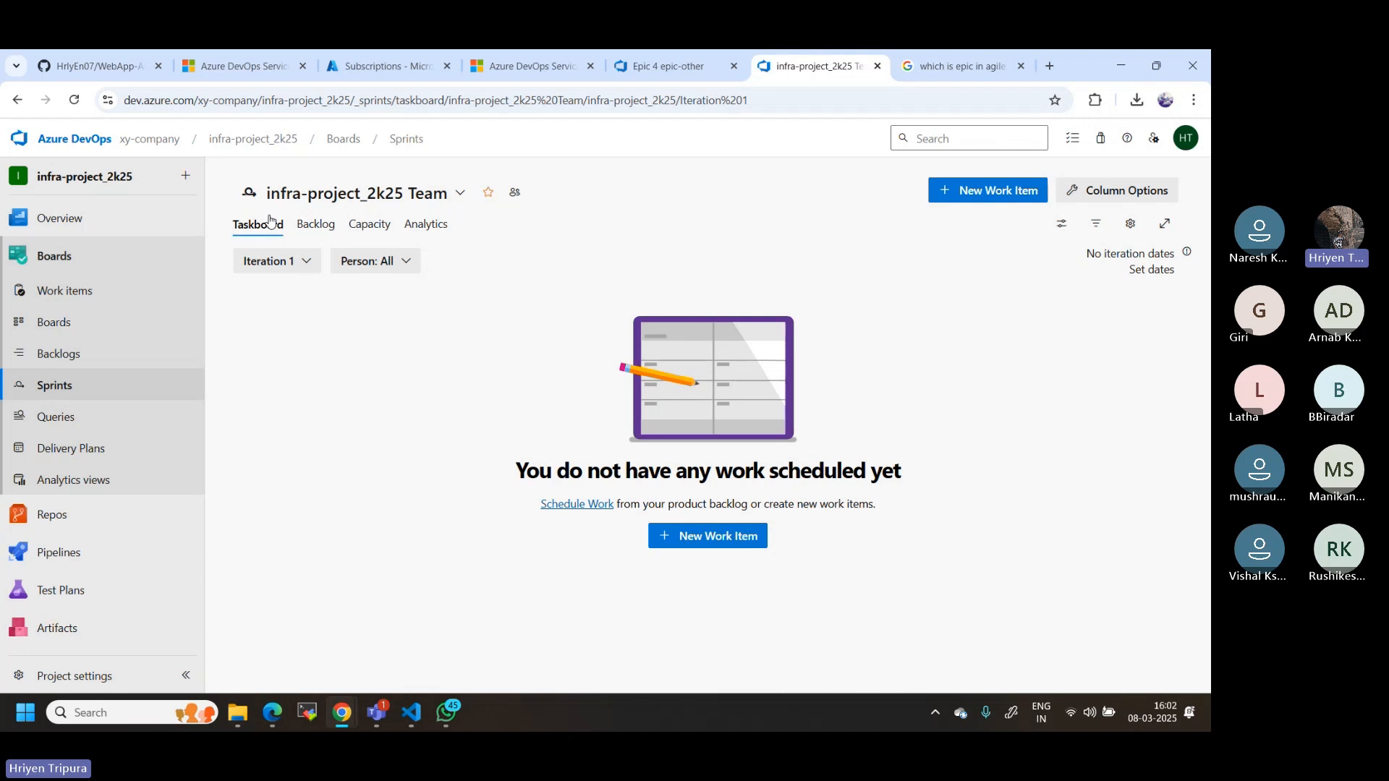
pyautogui.click(60, 358)
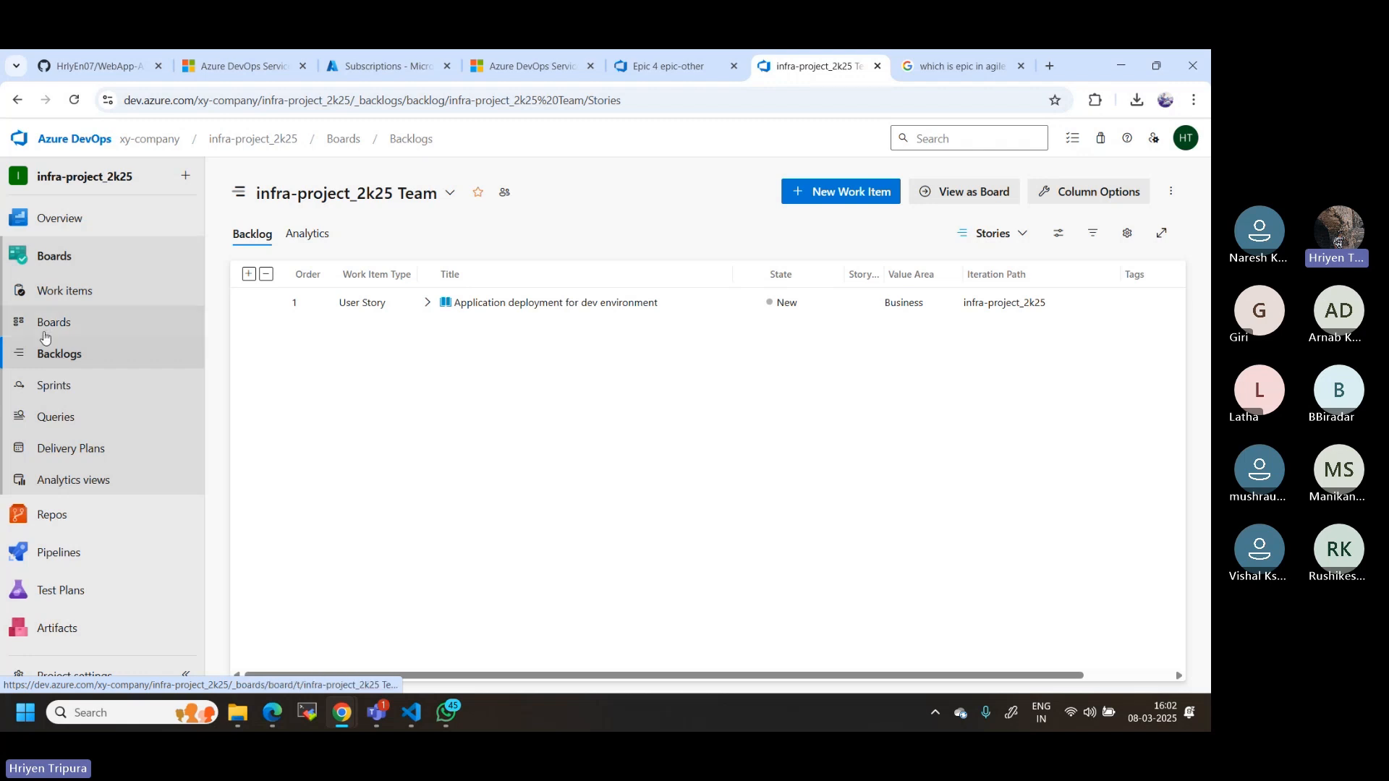
# Open User Story 2 'Application deployment for dev environment' from the board and review its history.
pyautogui.click(46, 330)
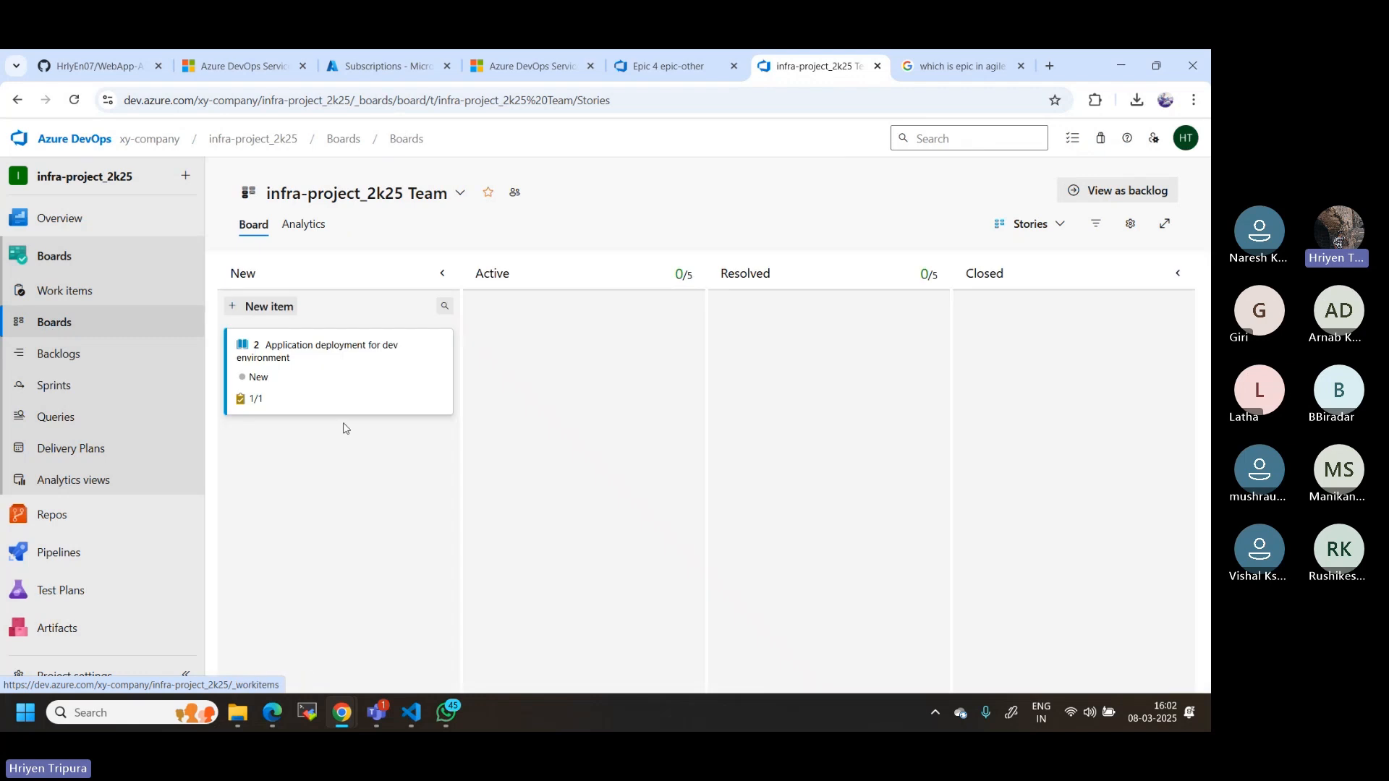
pyautogui.click(265, 354)
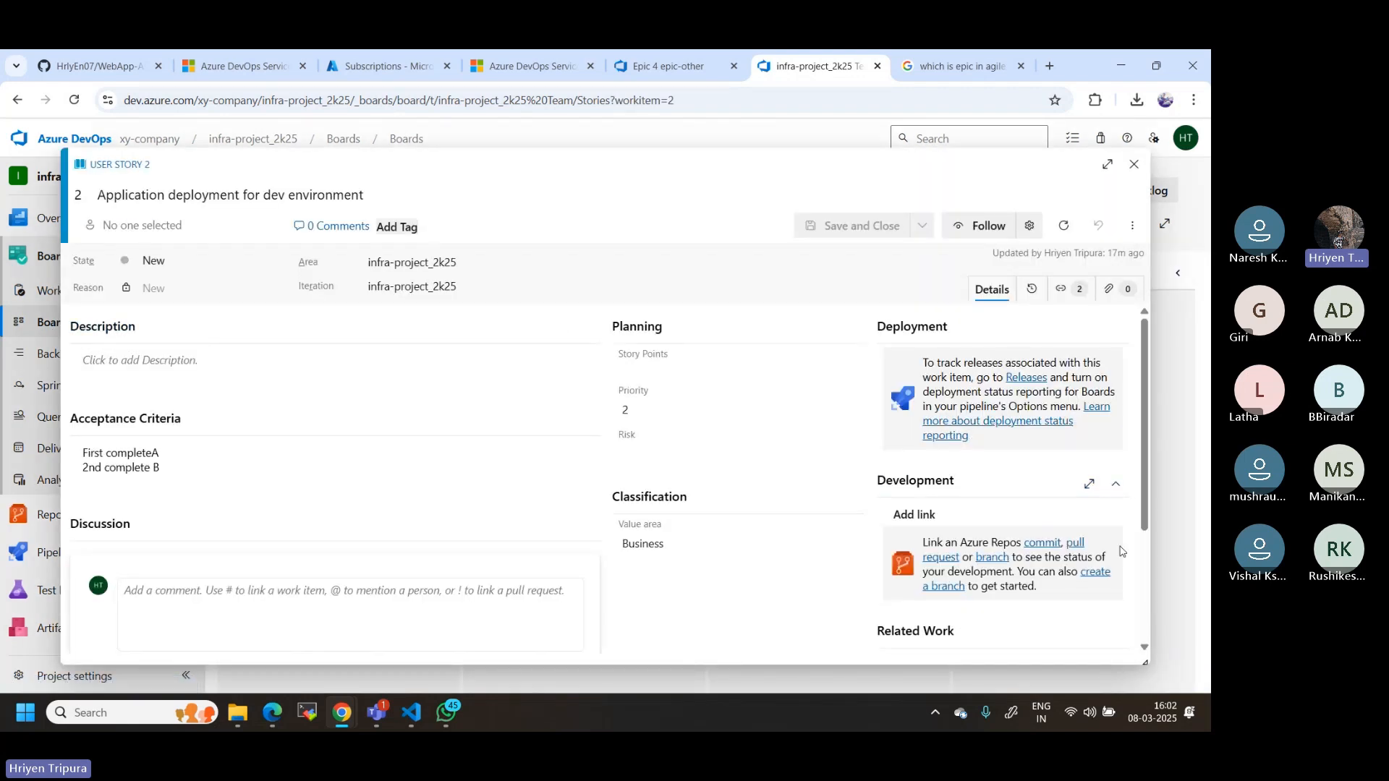
pyautogui.scroll(-3, 1146, 574)
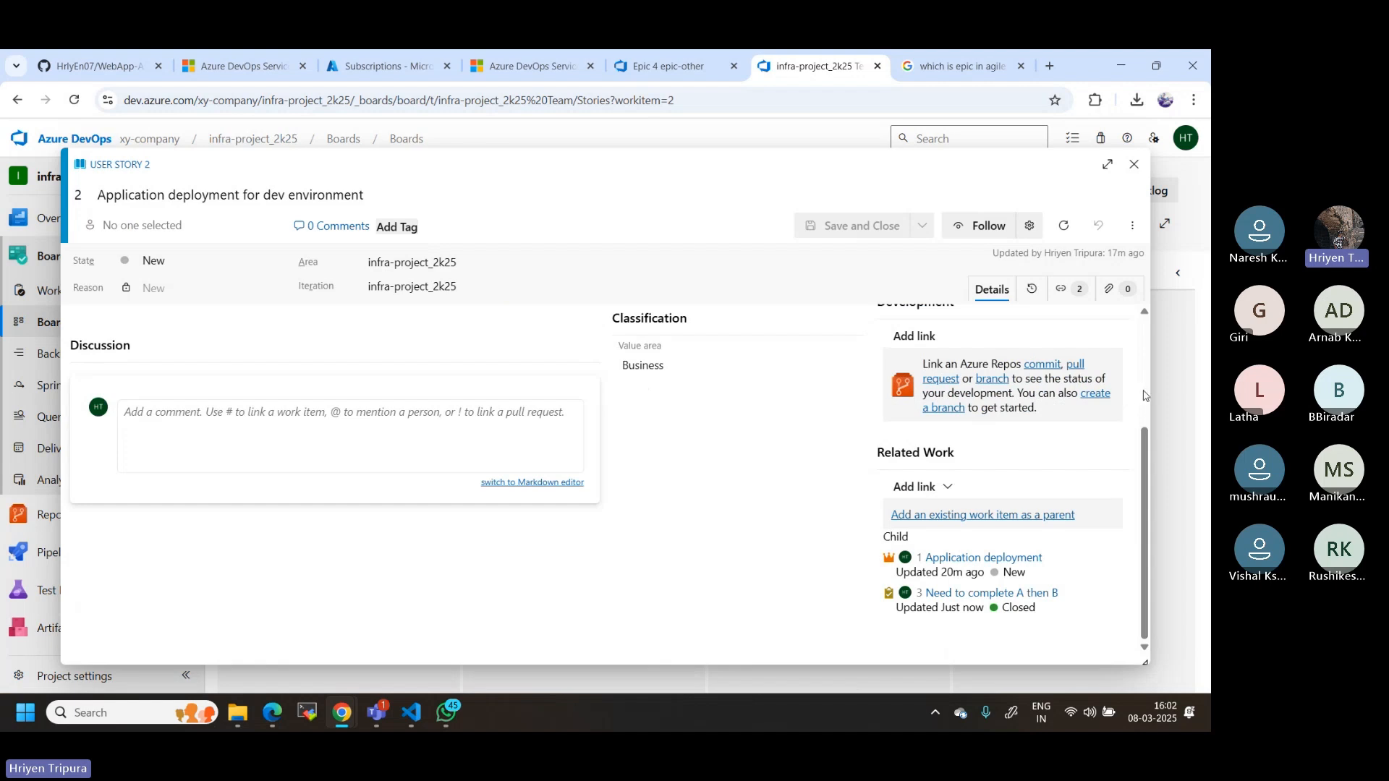
pyautogui.scroll(3, 1142, 398)
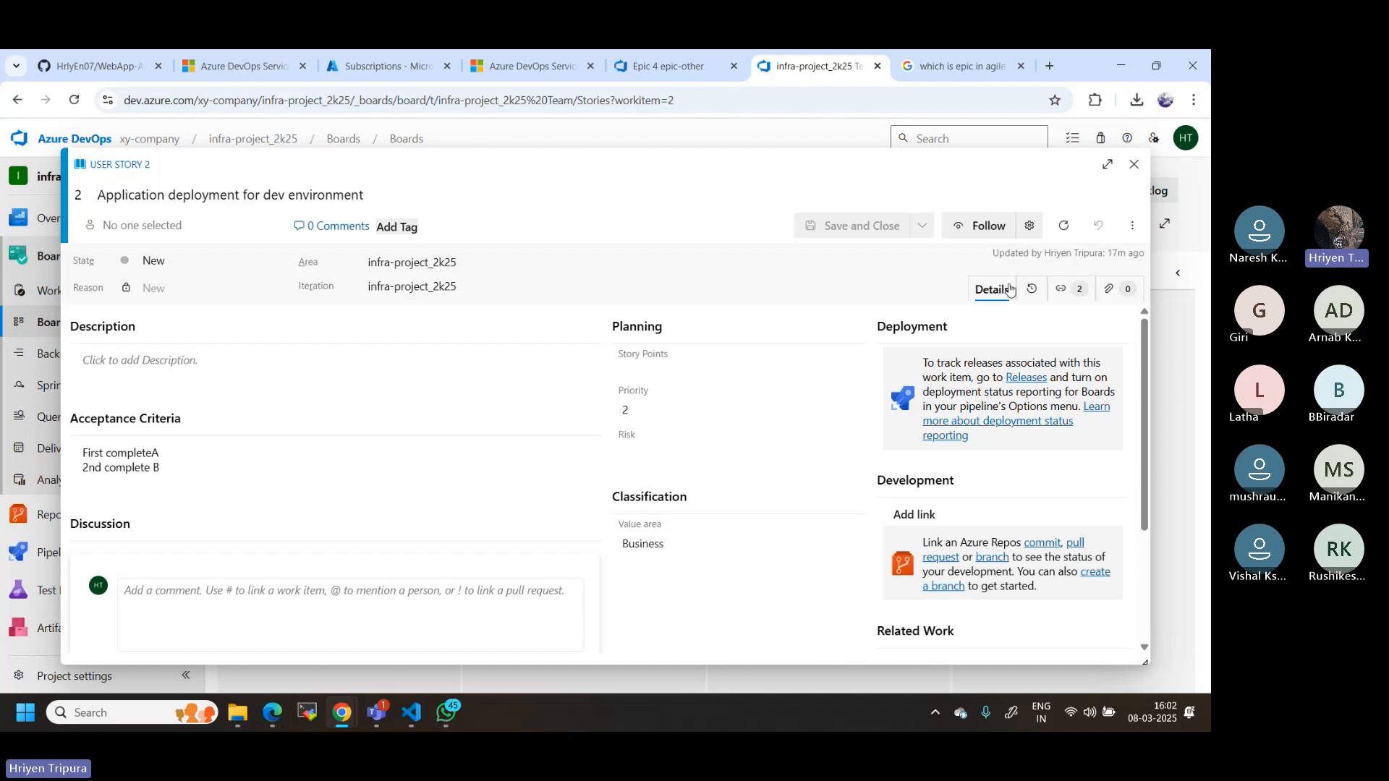
pyautogui.click(1031, 291)
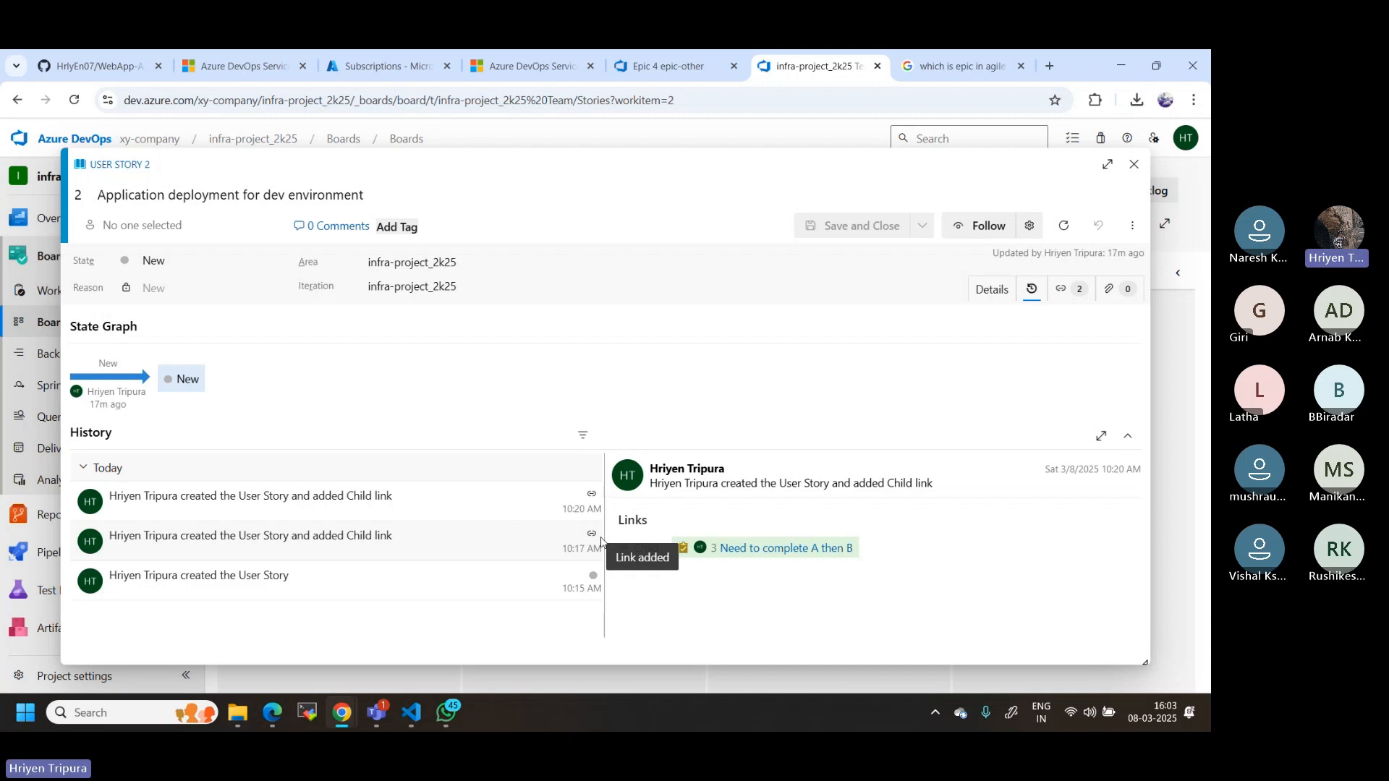
# Leave User Story 2 in the New state, close it, and go to the repository Files page.
pyautogui.click(193, 253)
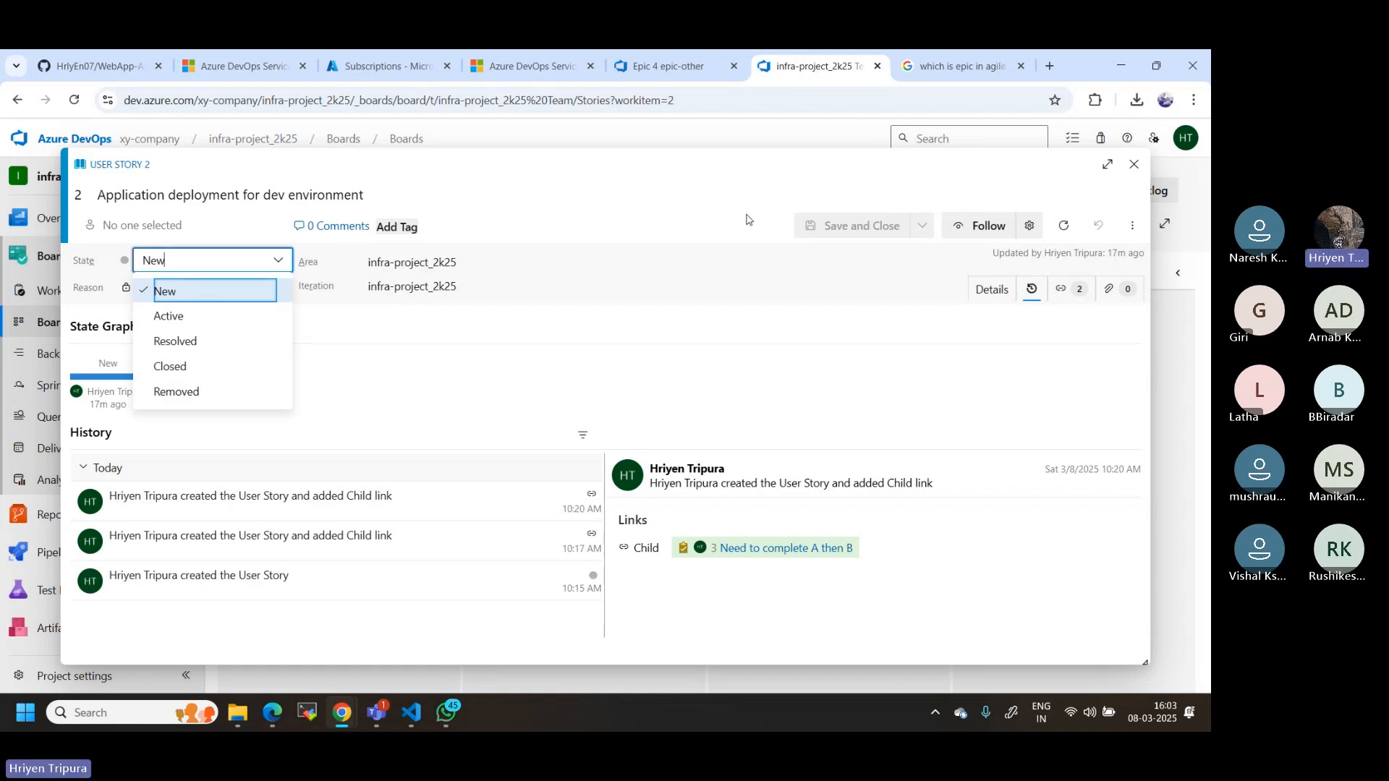
pyautogui.click(1138, 167)
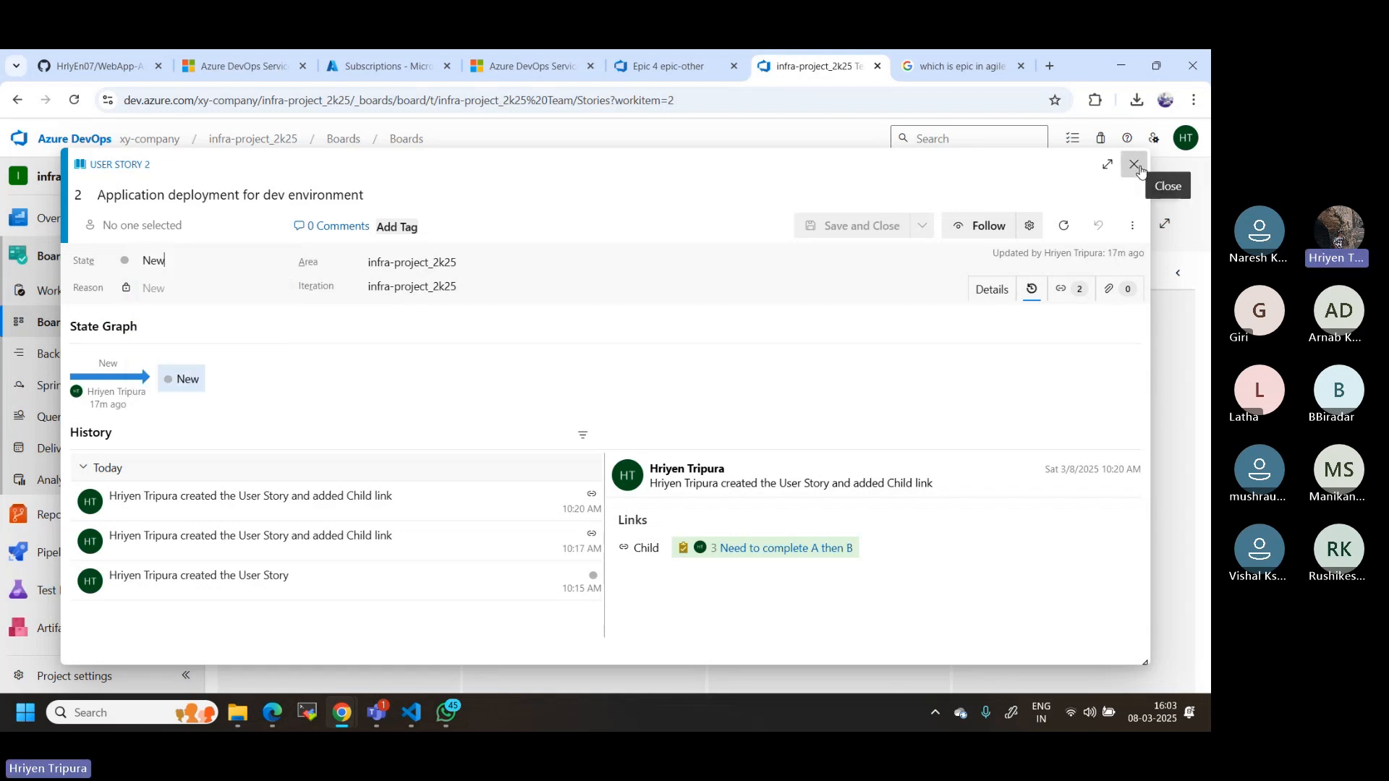
pyautogui.click(1135, 166)
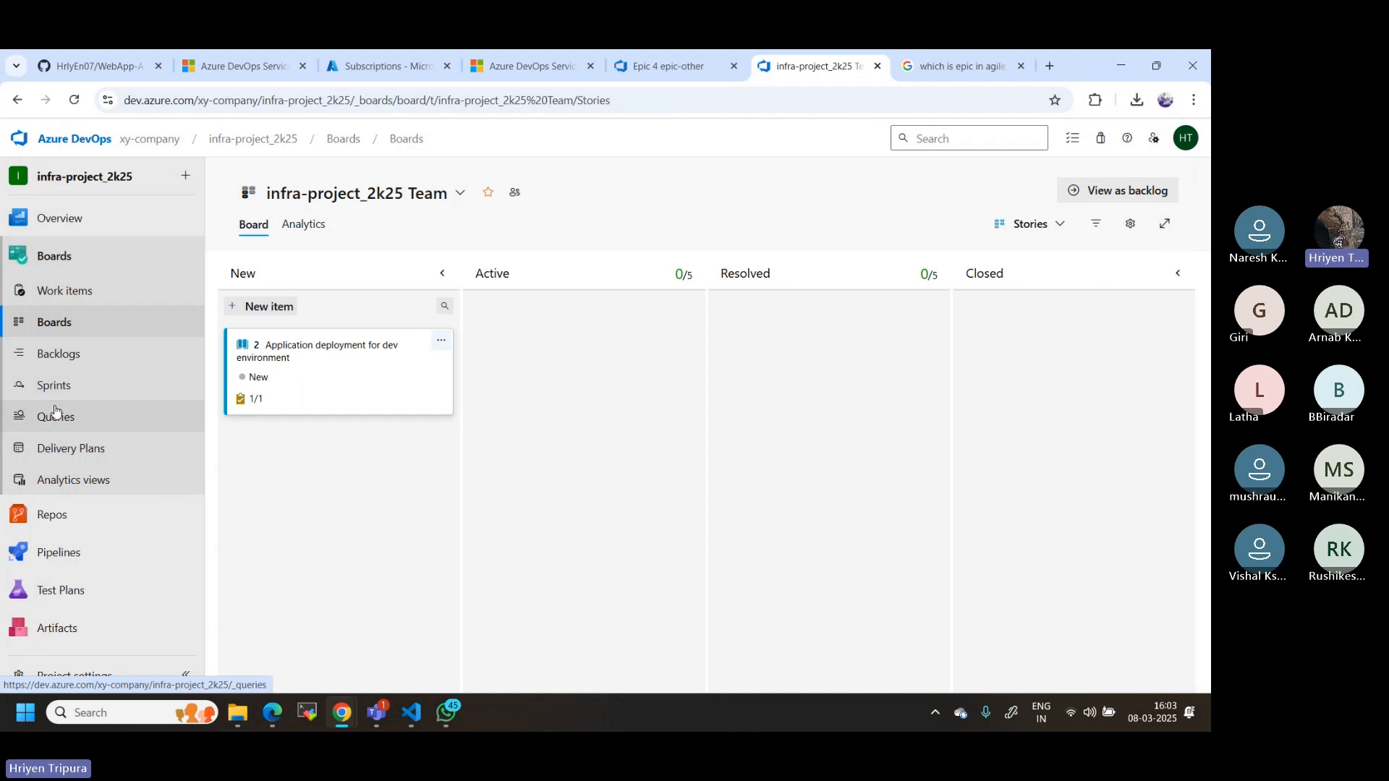
pyautogui.click(54, 516)
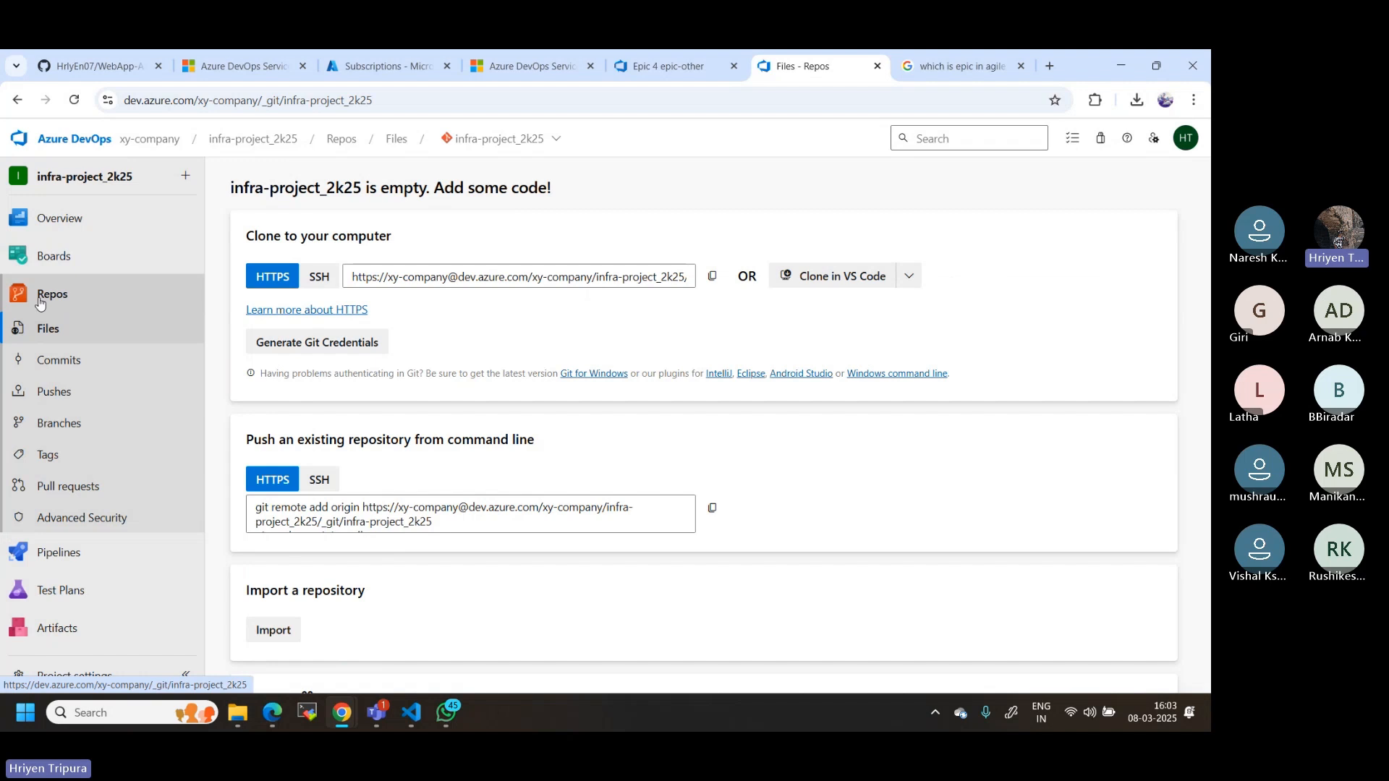
# Visit the project's Overview, Pipelines and Work items pages, then return to the xy-company projects list.
pyautogui.moveTo(102, 227)
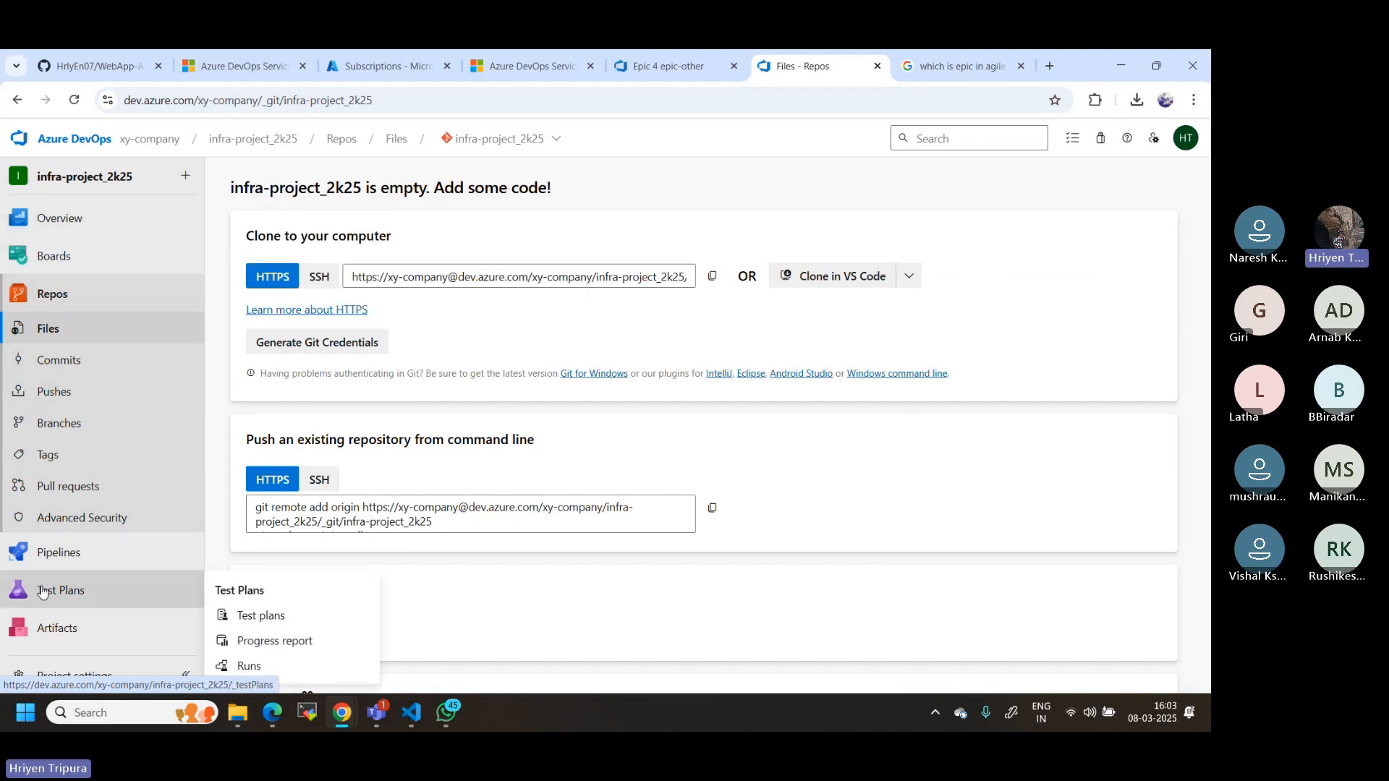
pyautogui.moveTo(50, 261)
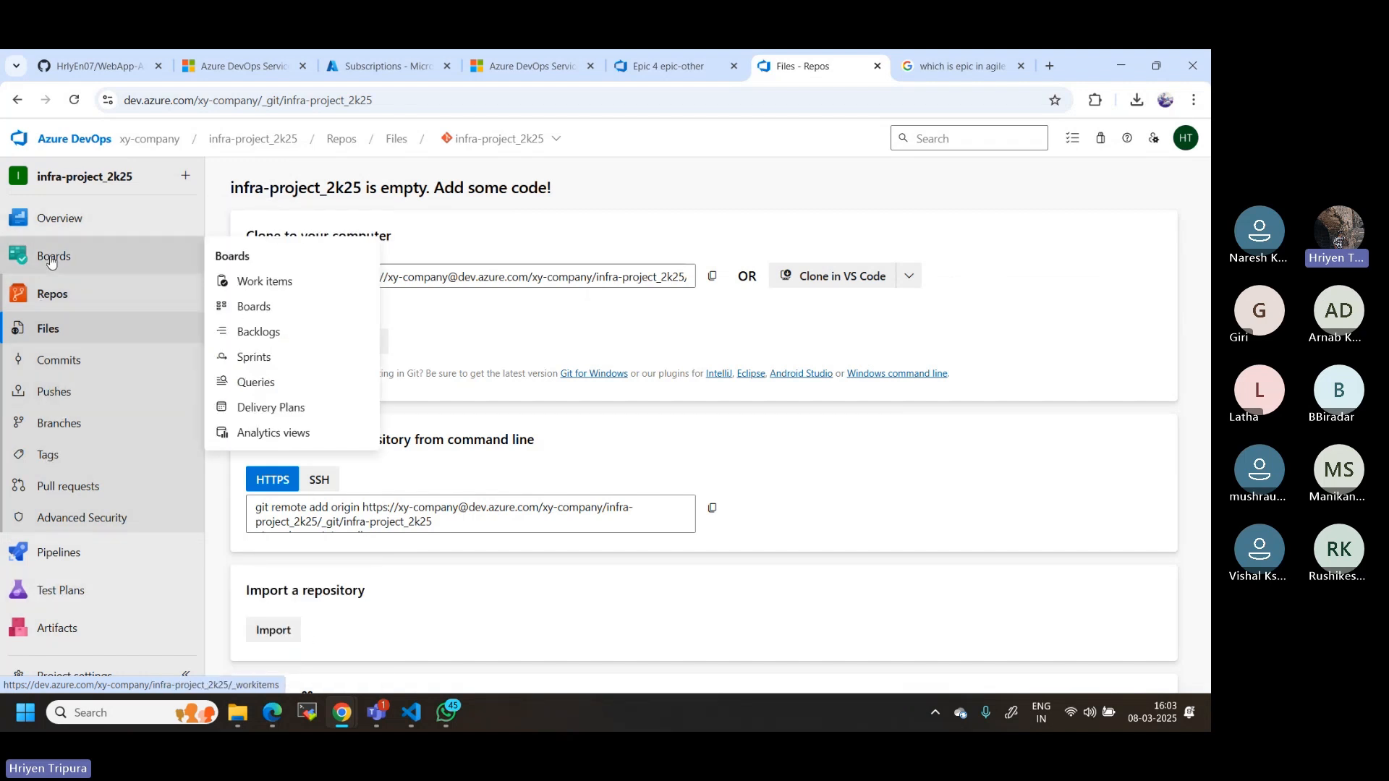
pyautogui.click(59, 218)
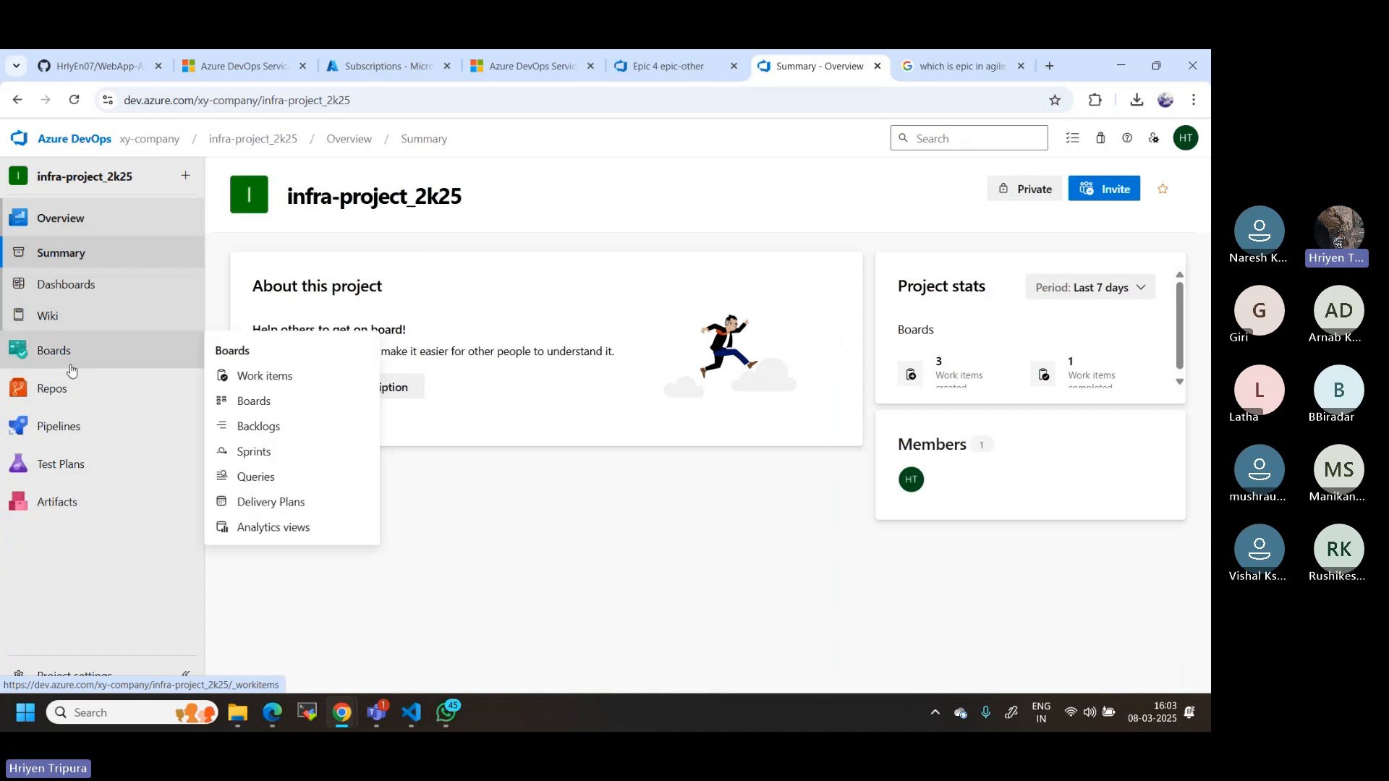
pyautogui.moveTo(50, 389)
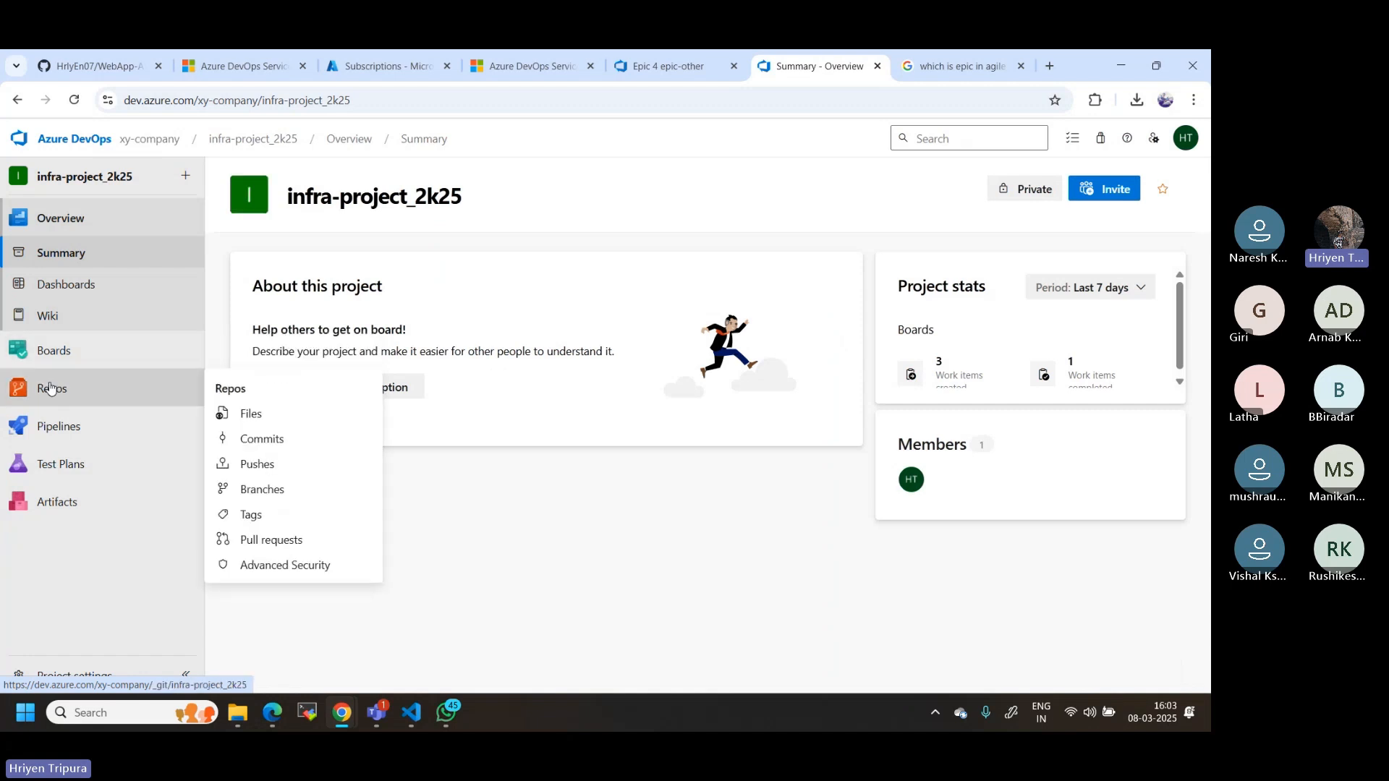
pyautogui.click(60, 433)
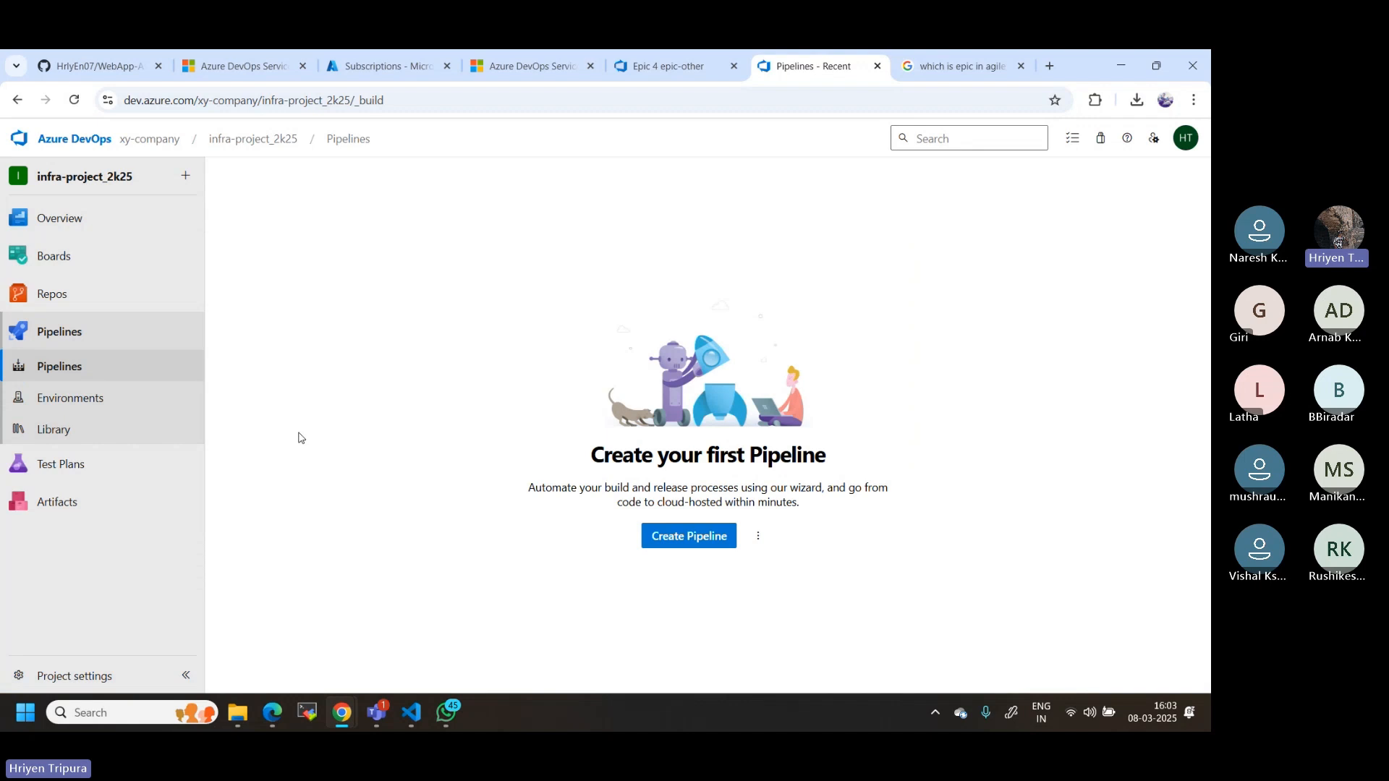
pyautogui.moveTo(68, 471)
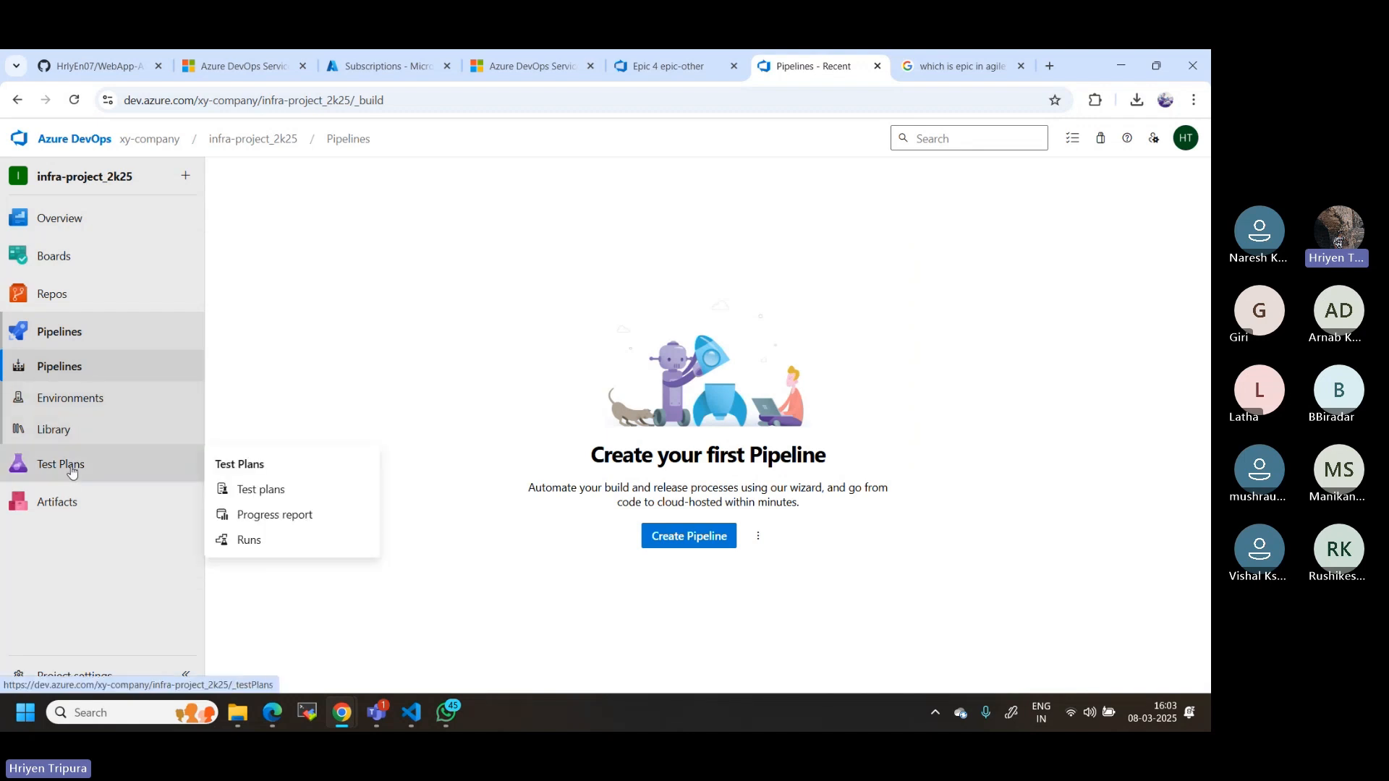
pyautogui.click(65, 257)
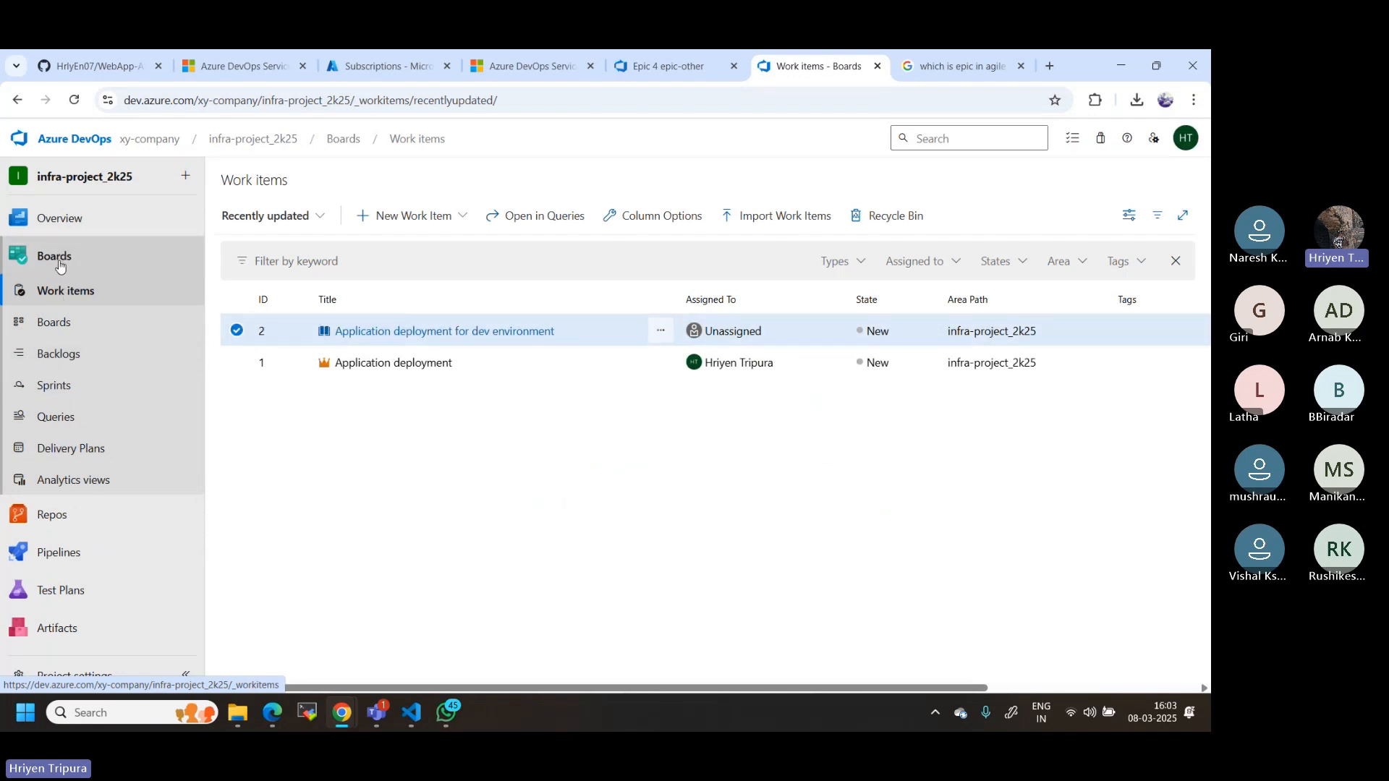
pyautogui.moveTo(48, 521)
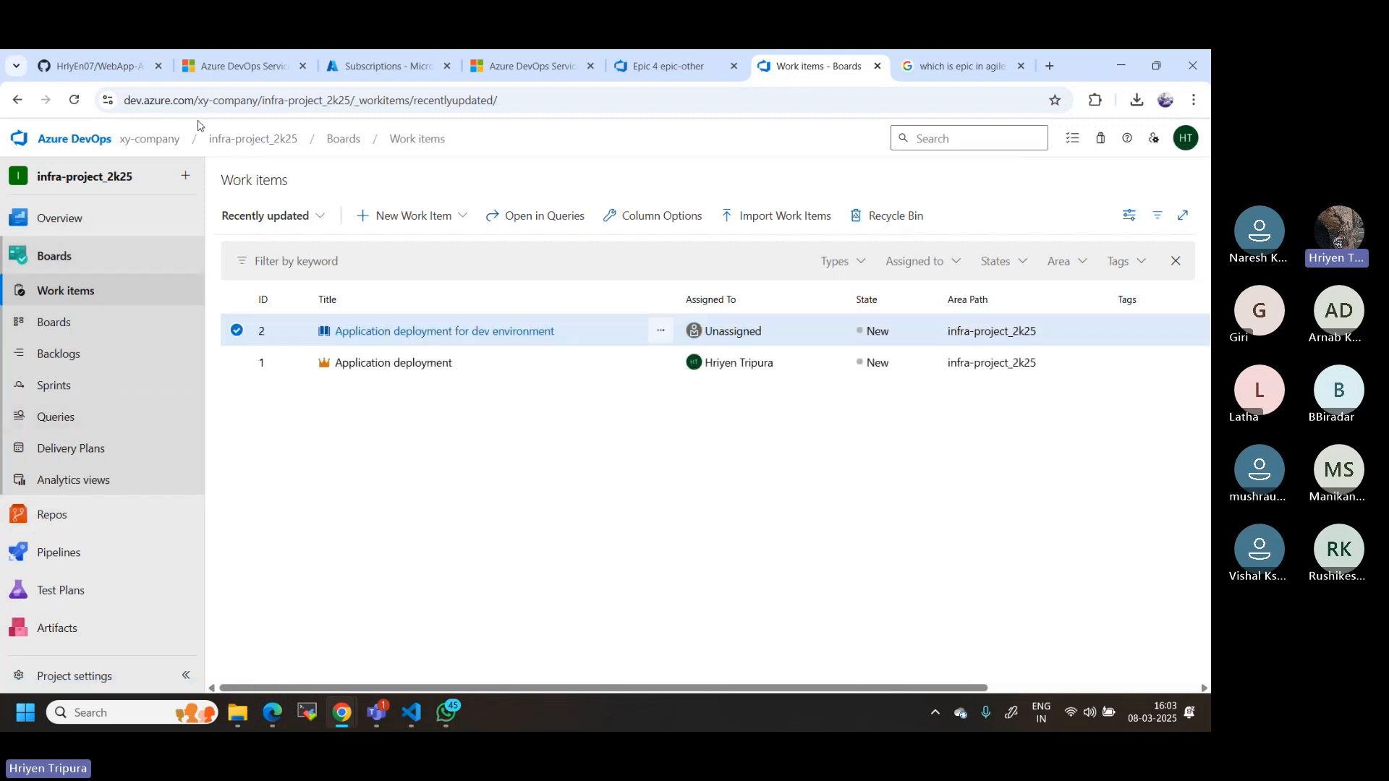
pyautogui.click(169, 139)
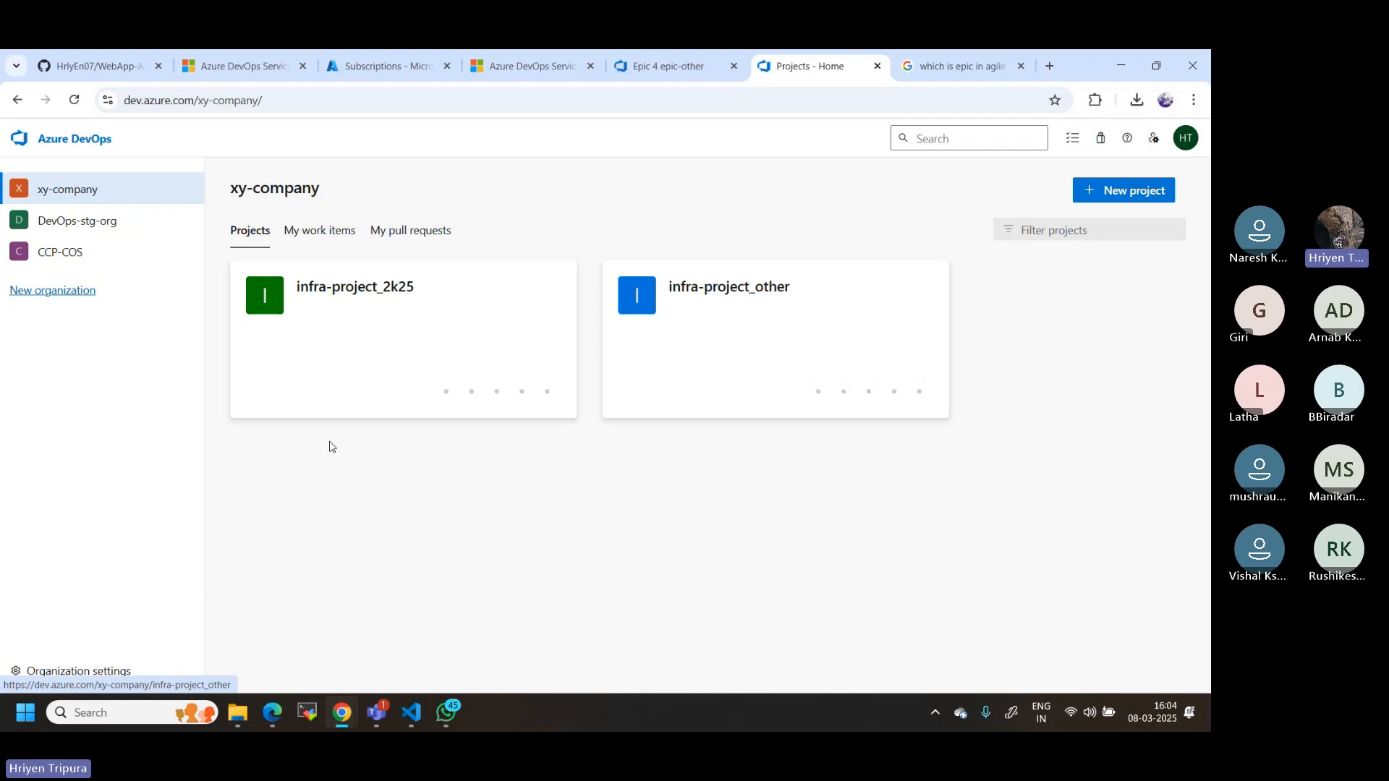
# Bring back the Azure DevOps Engineer online class meeting in Teams and stop its recording.
pyautogui.moveTo(377, 707)
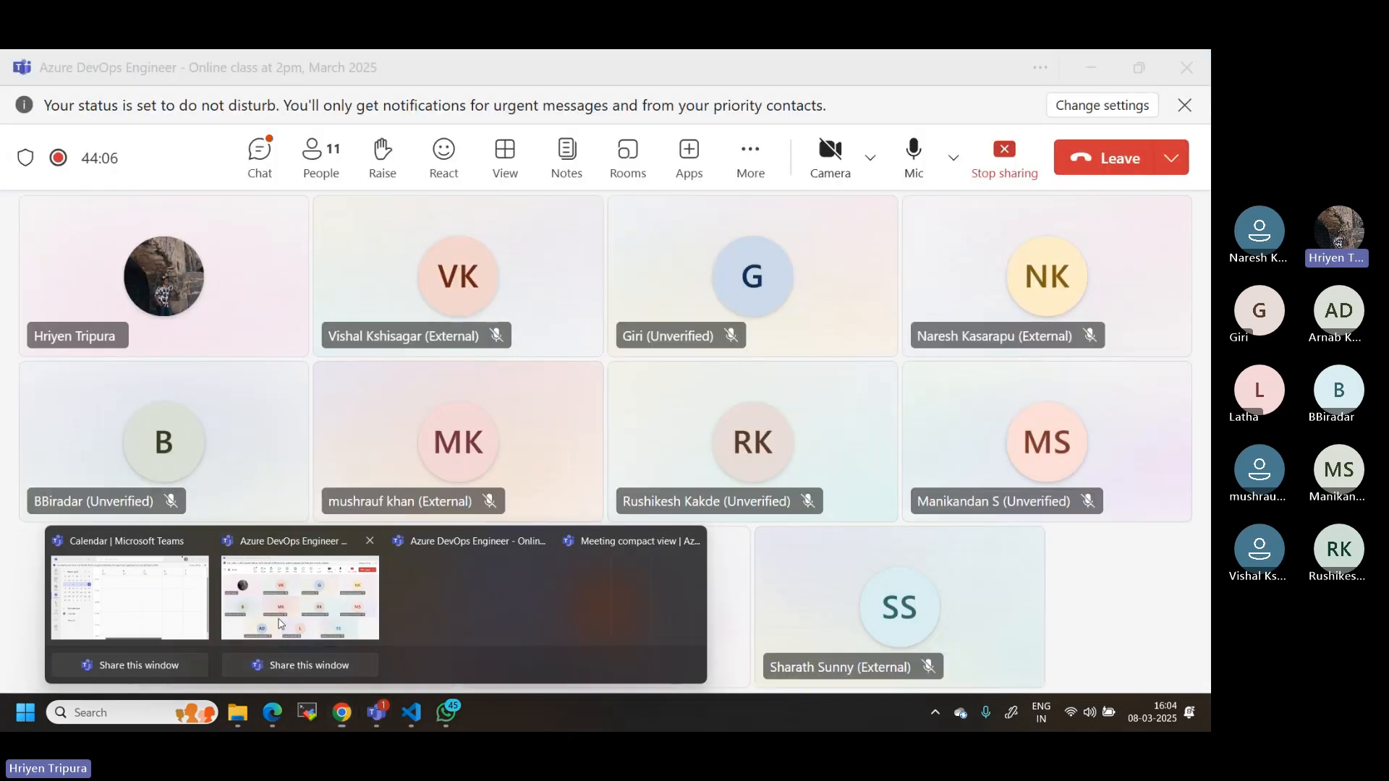
pyautogui.click(282, 624)
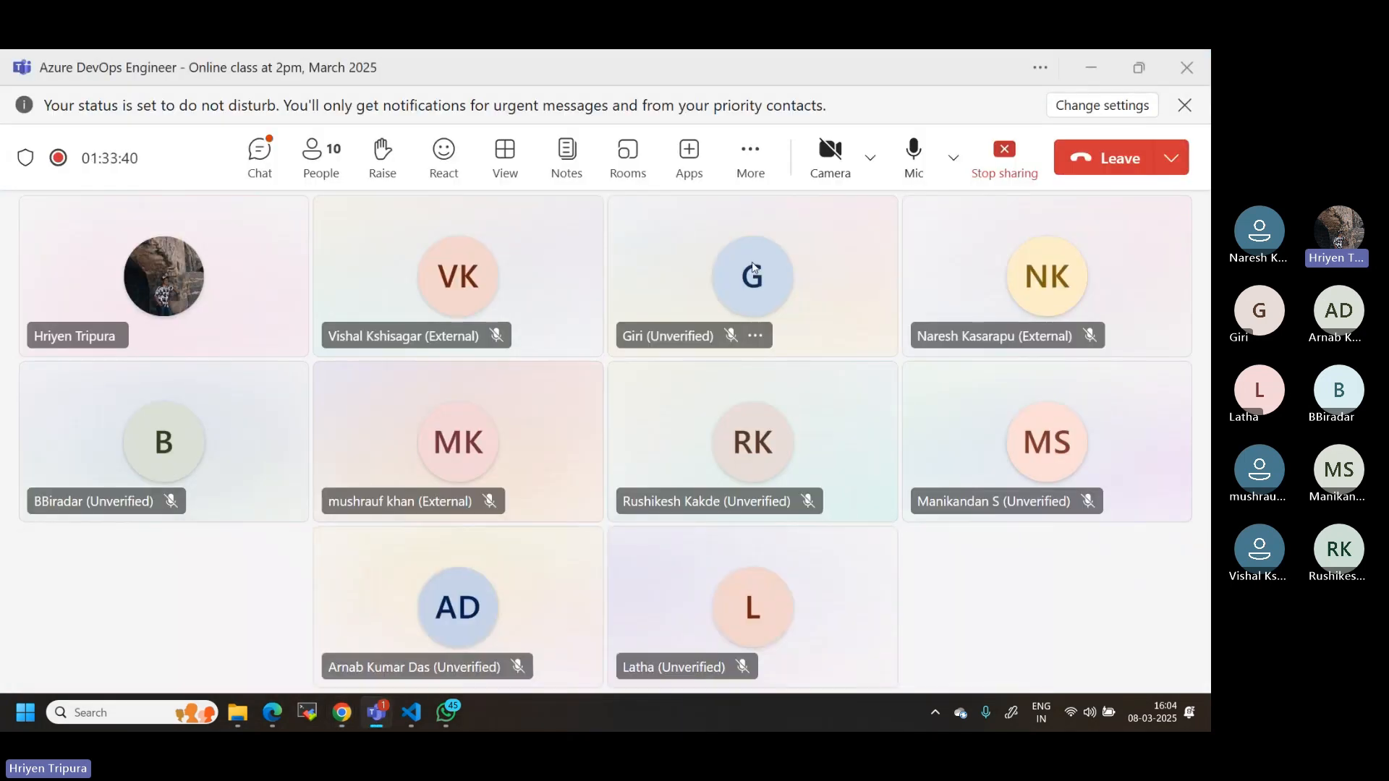
pyautogui.click(750, 161)
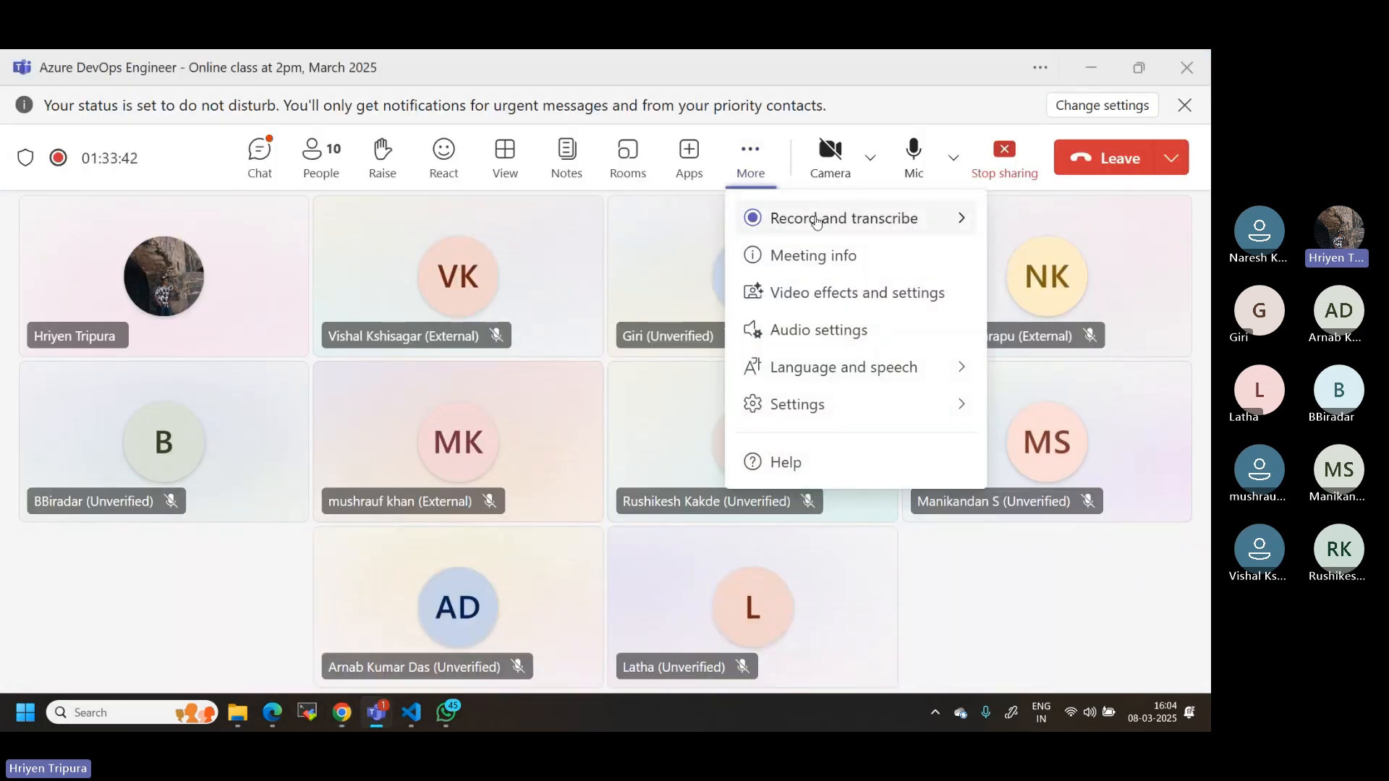
pyautogui.moveTo(816, 222)
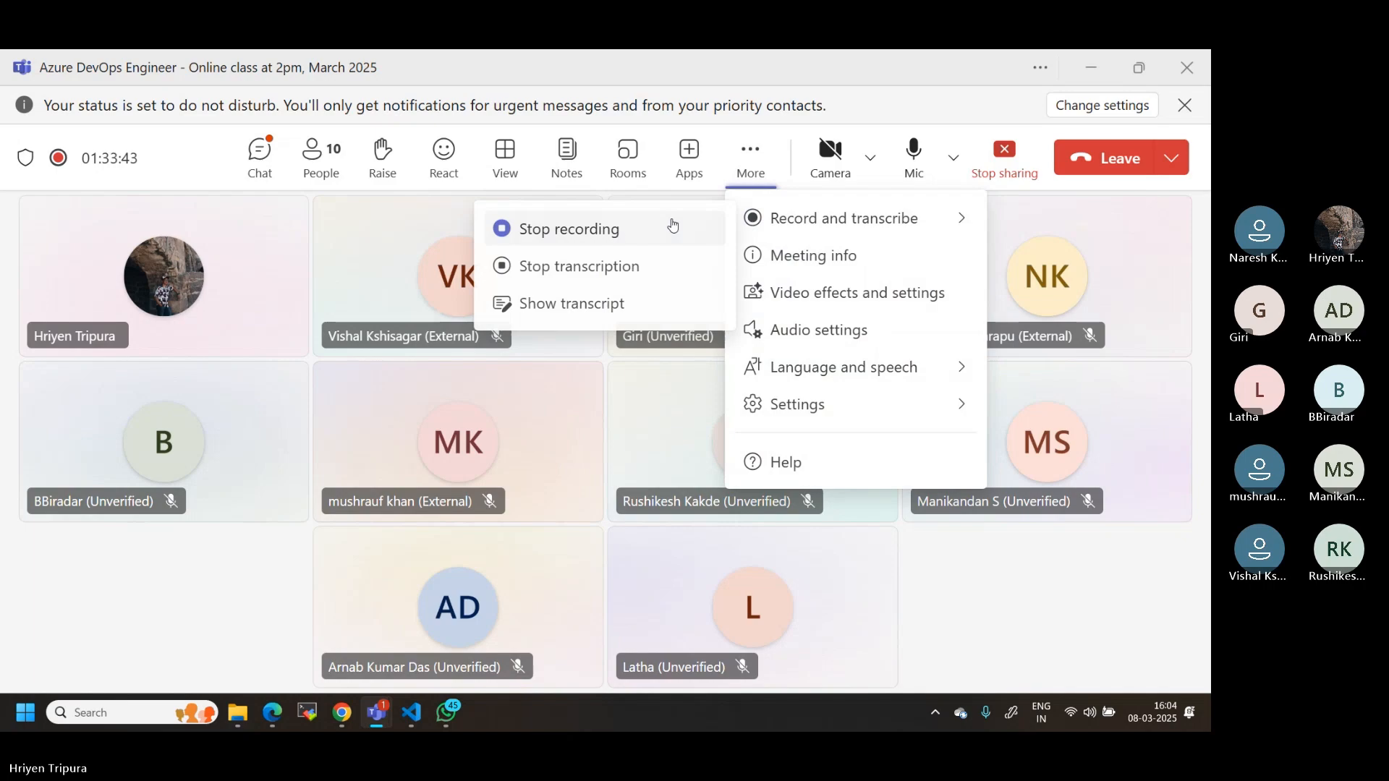
pyautogui.click(621, 223)
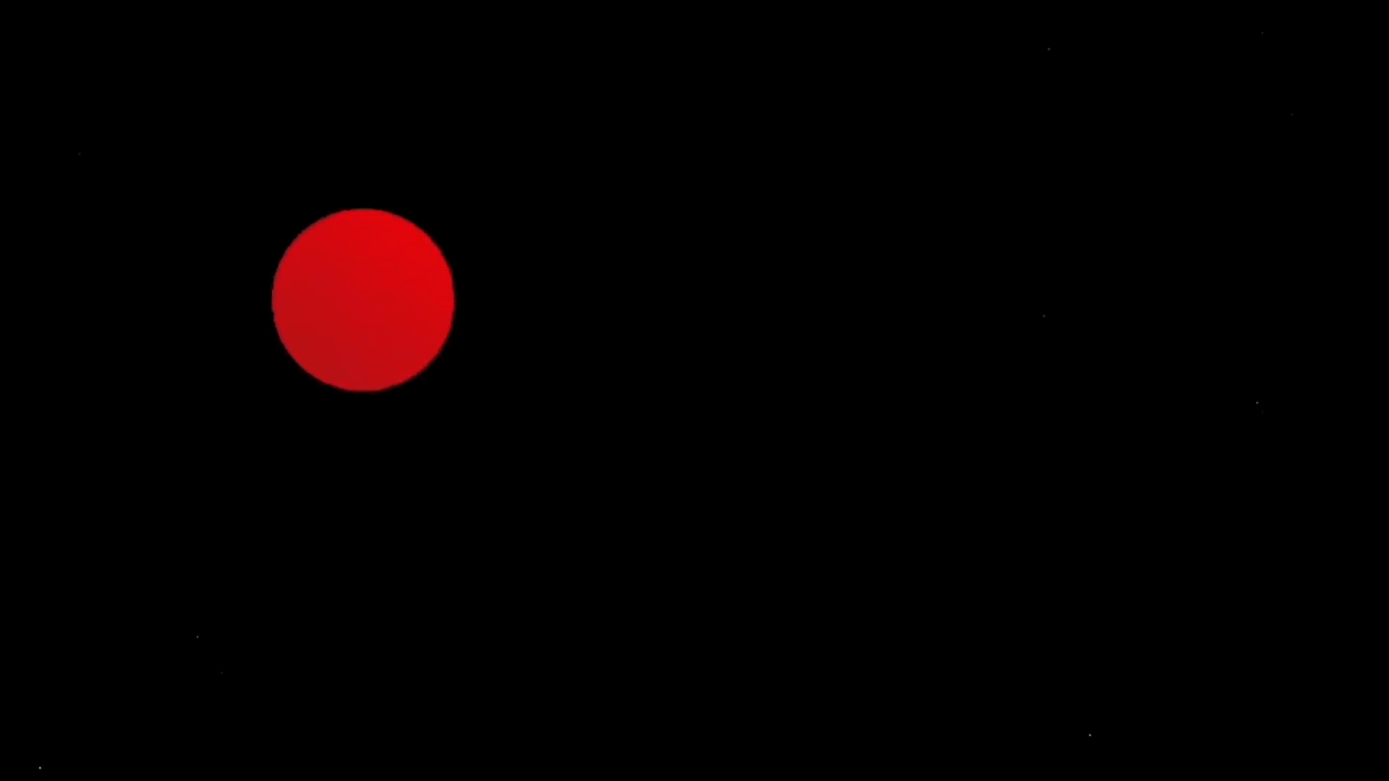